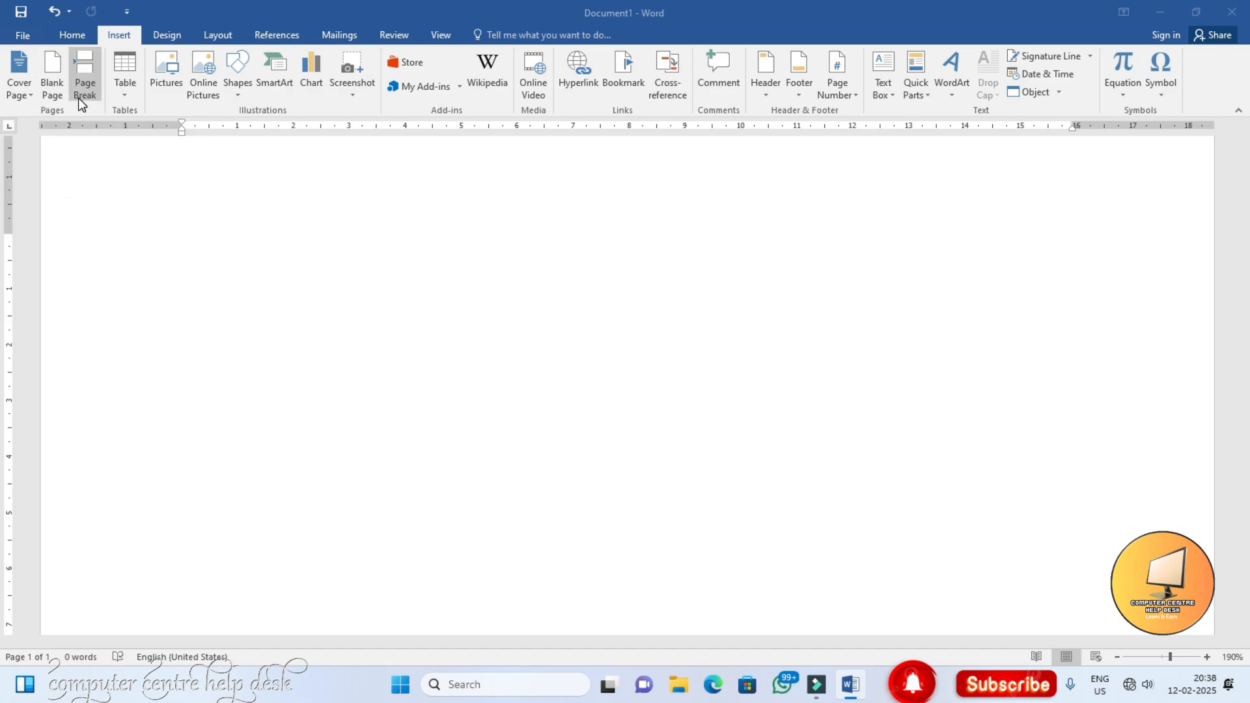
# Step: Insert a table with four columns and eight rows at the start of the blank document
pyautogui.click(119, 92)
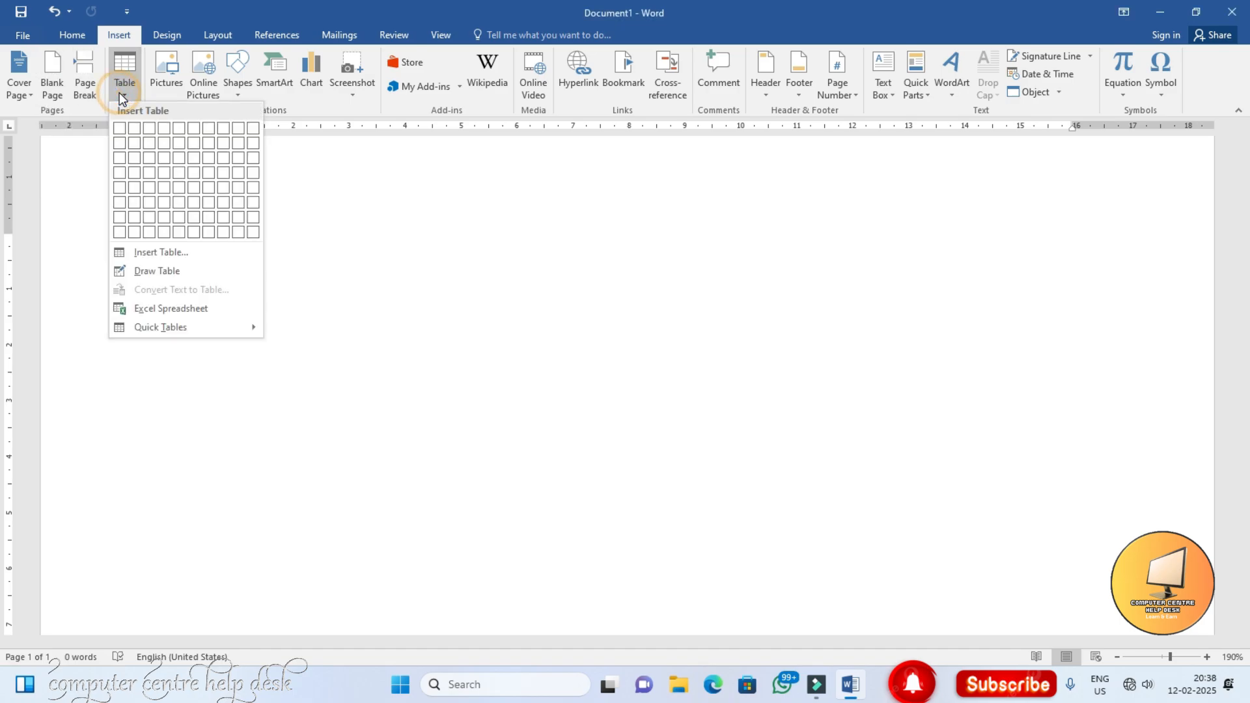
pyautogui.click(166, 229)
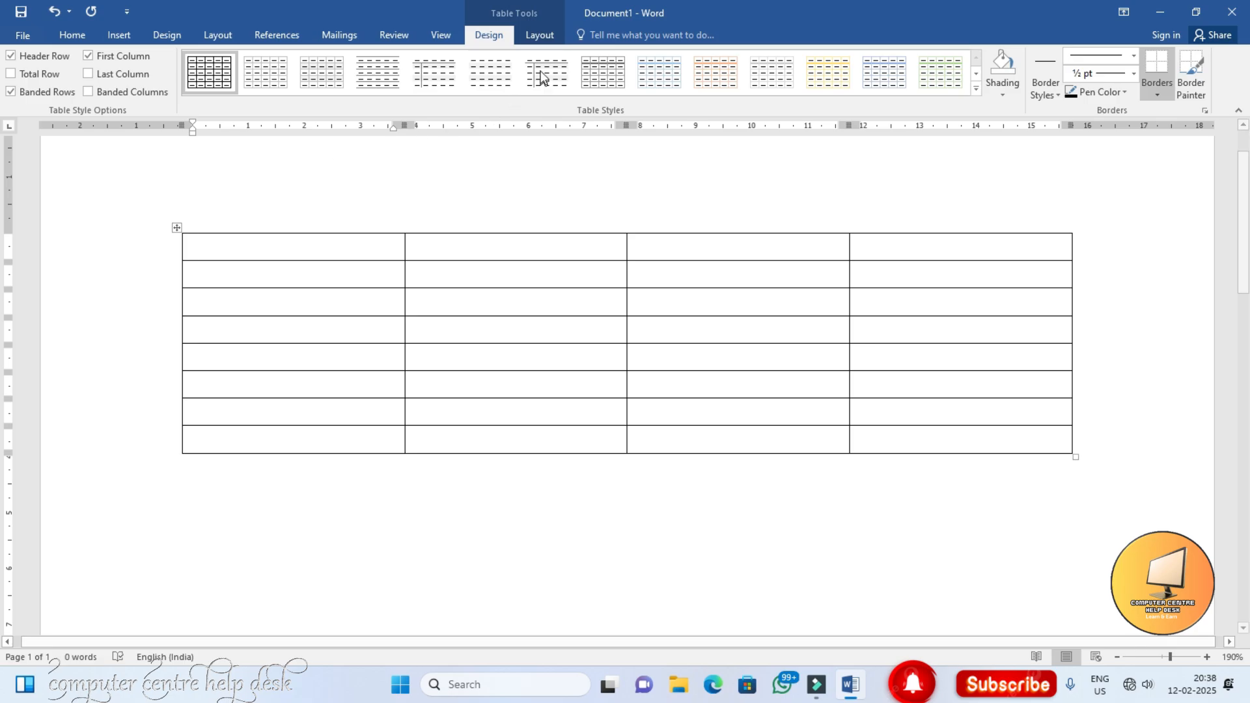
pyautogui.click(535, 36)
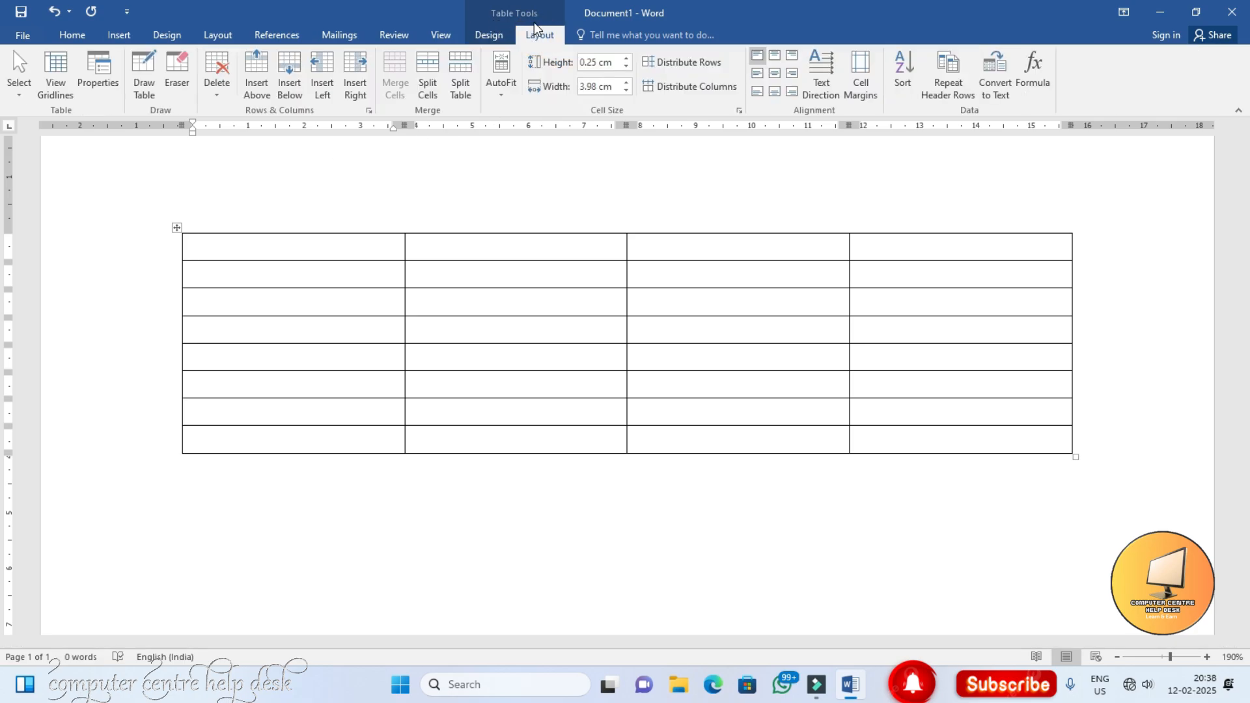
pyautogui.click(493, 39)
pyautogui.click(539, 36)
pyautogui.click(499, 34)
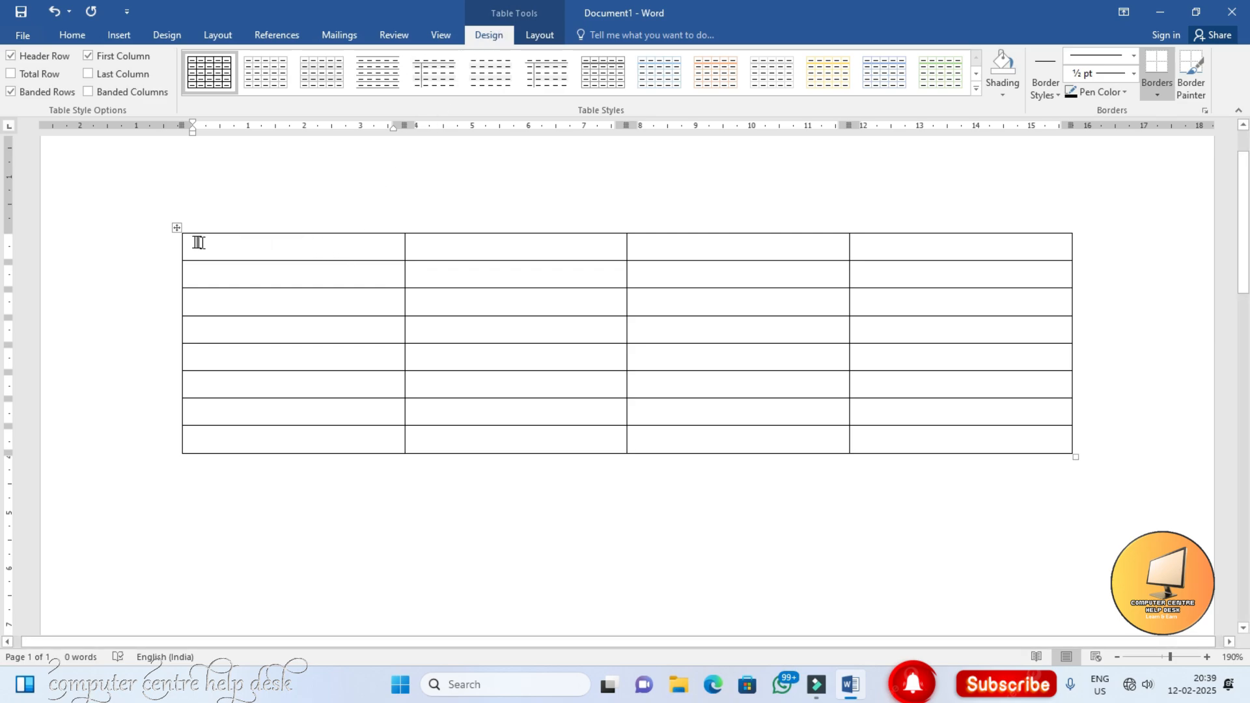
pyautogui.click(177, 227)
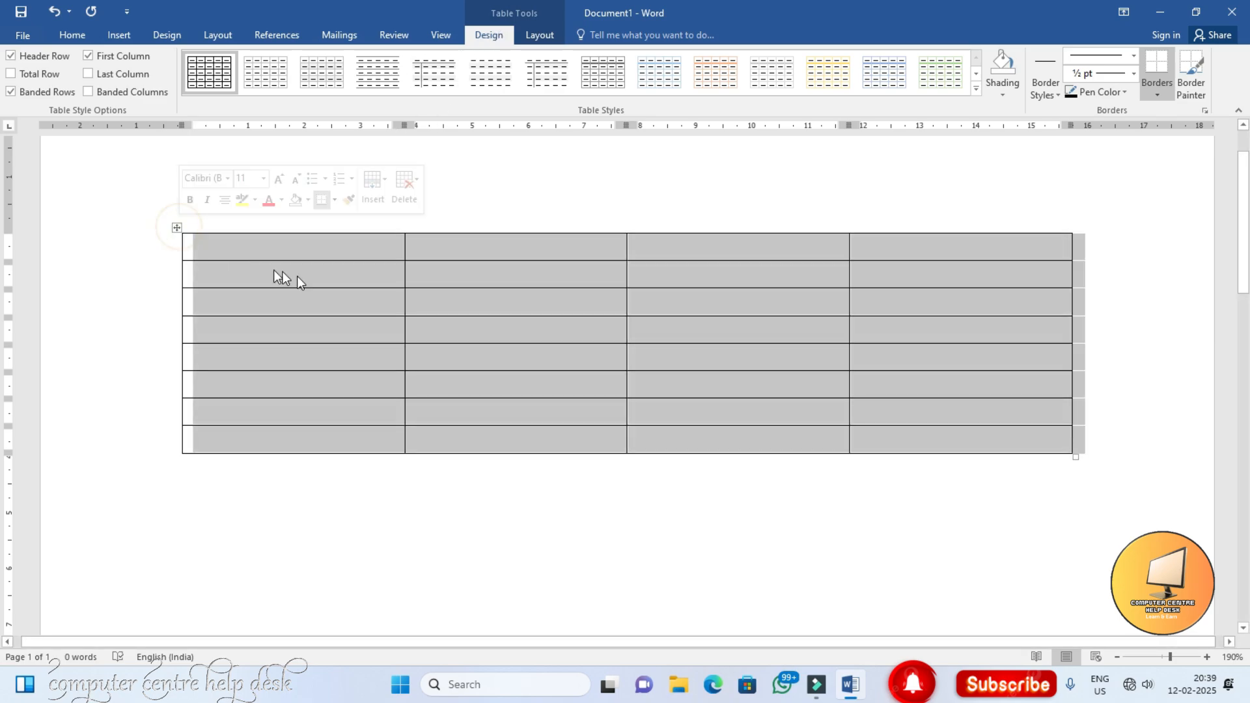
pyautogui.click(644, 291)
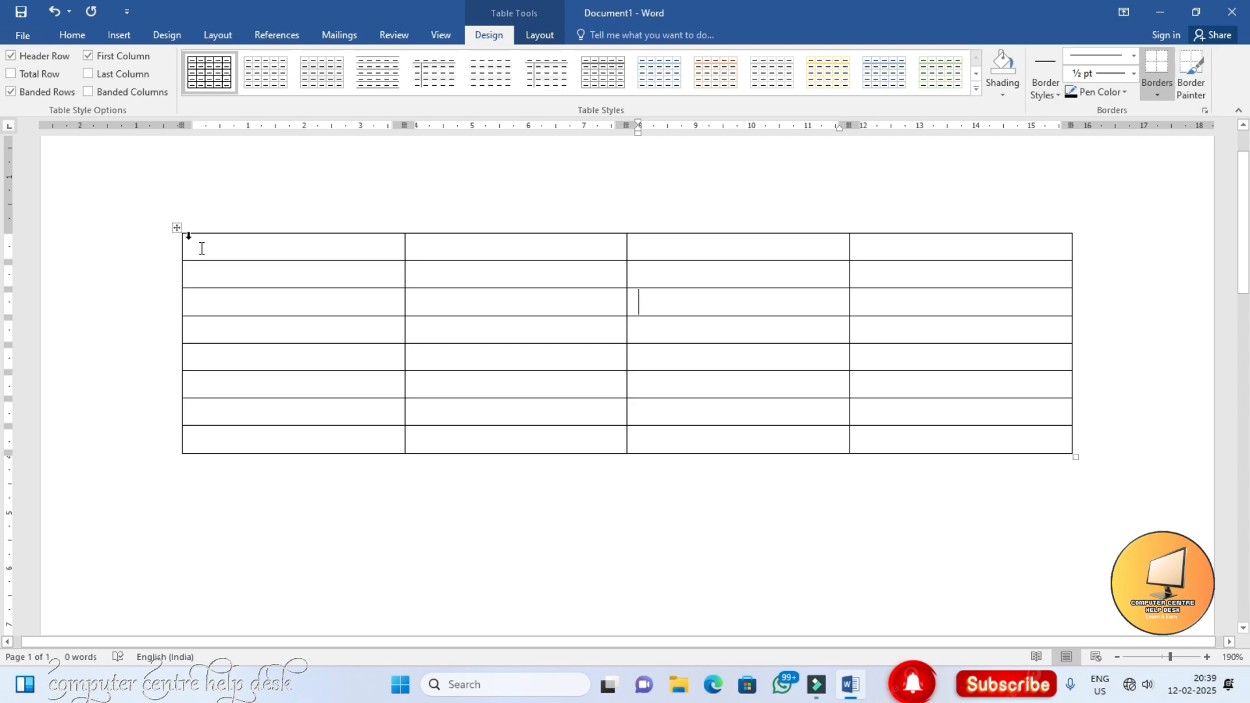
pyautogui.click(321, 248)
pyautogui.click(301, 249)
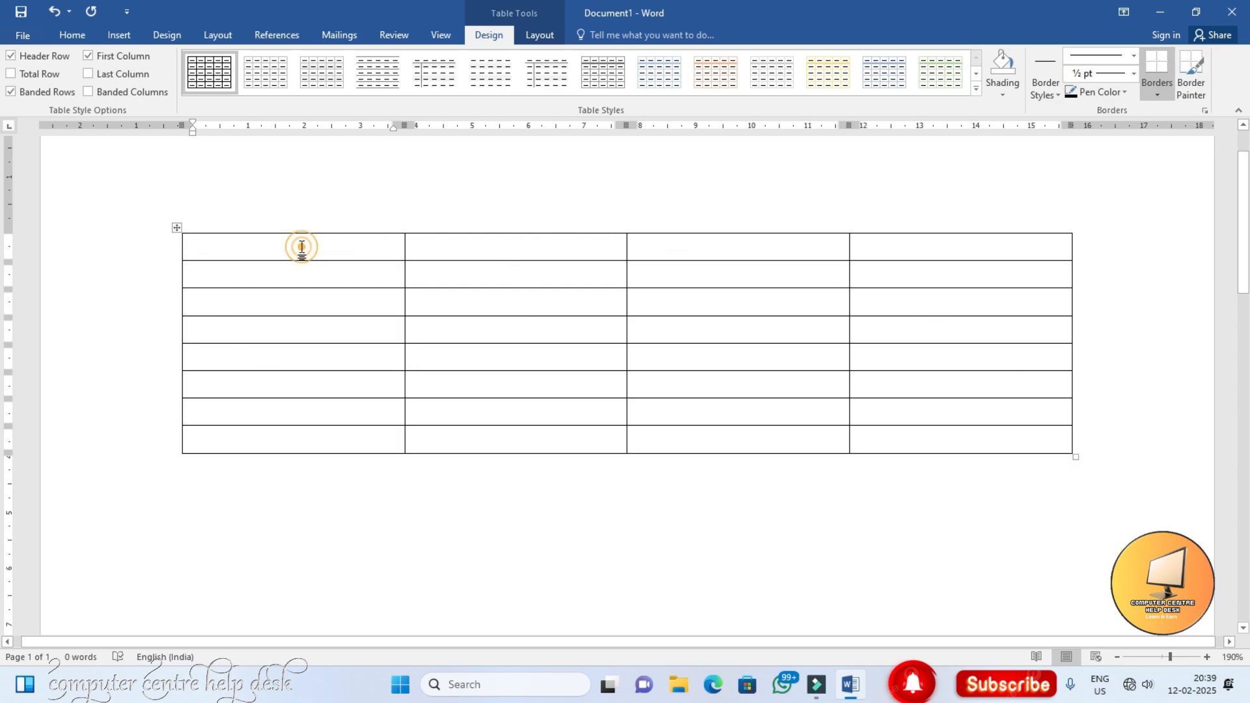
pyautogui.click(497, 250)
# Step: Resize the whole table by its corner, first much narrower, then about 17 cm wide, and finally about 11 cm wide
pyautogui.click(1075, 457)
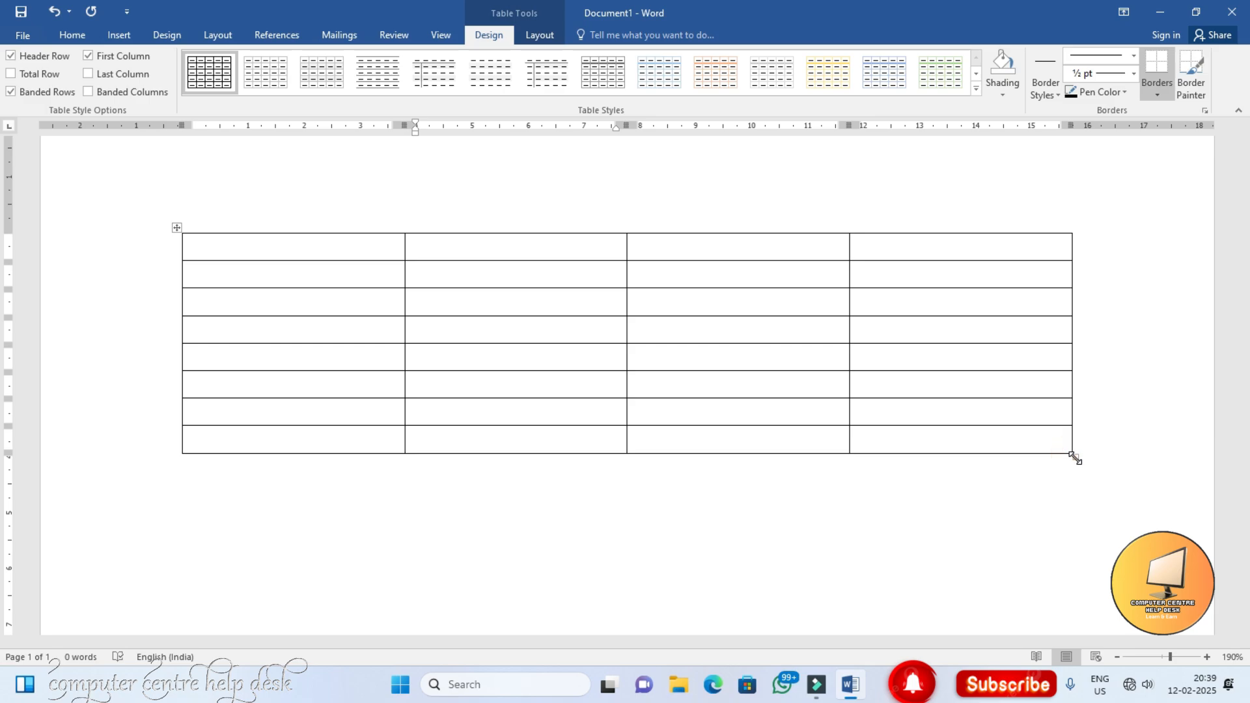
pyautogui.moveTo(1075, 458); pyautogui.dragTo(331, 405)
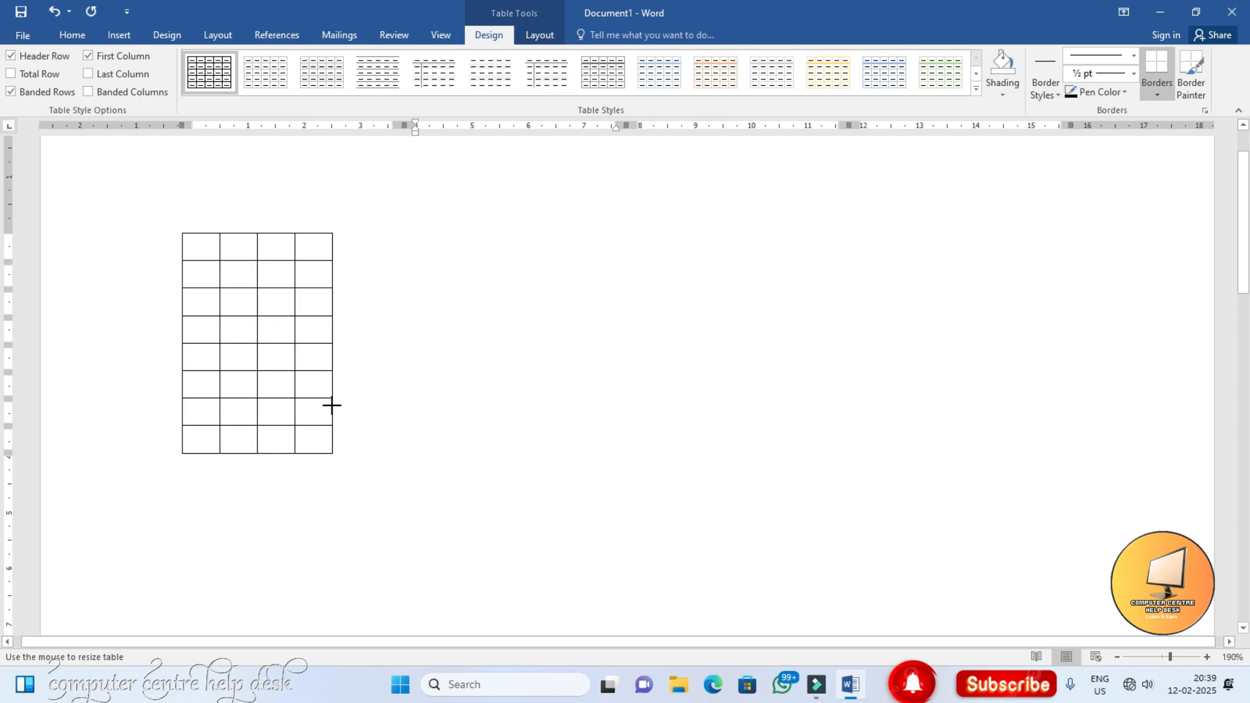
pyautogui.moveTo(331, 405); pyautogui.dragTo(330, 407)
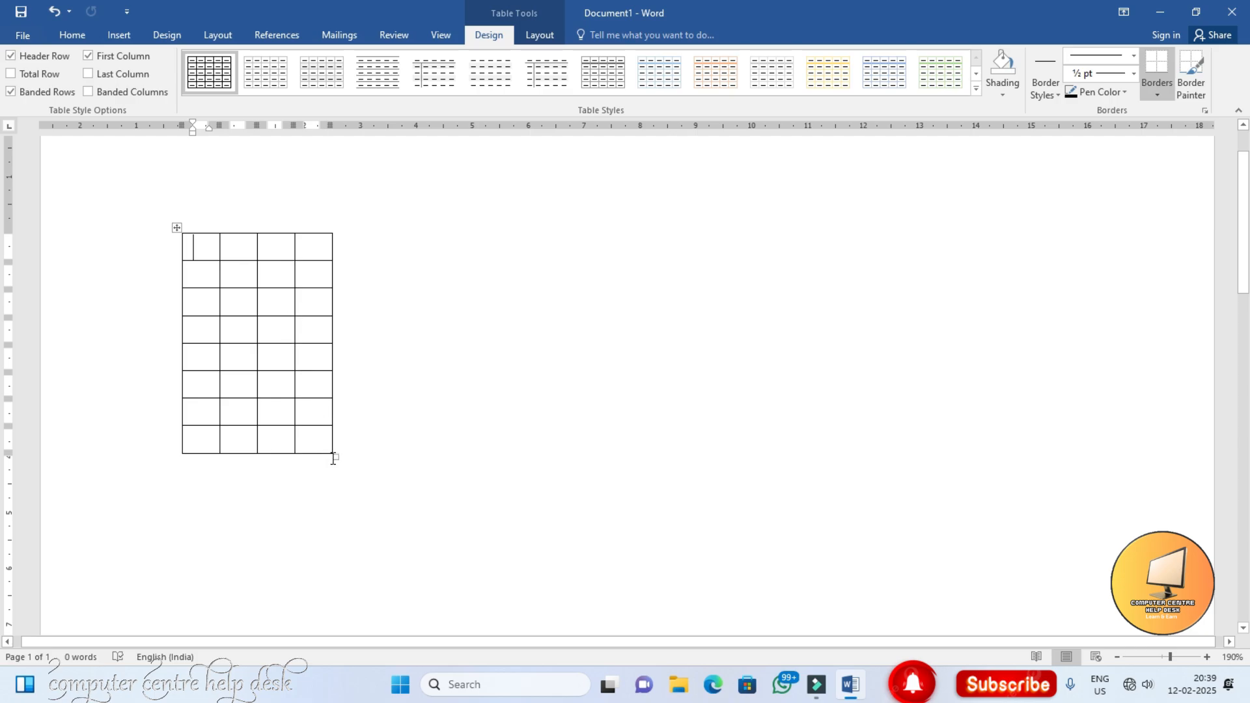
pyautogui.moveTo(332, 454); pyautogui.dragTo(1146, 448)
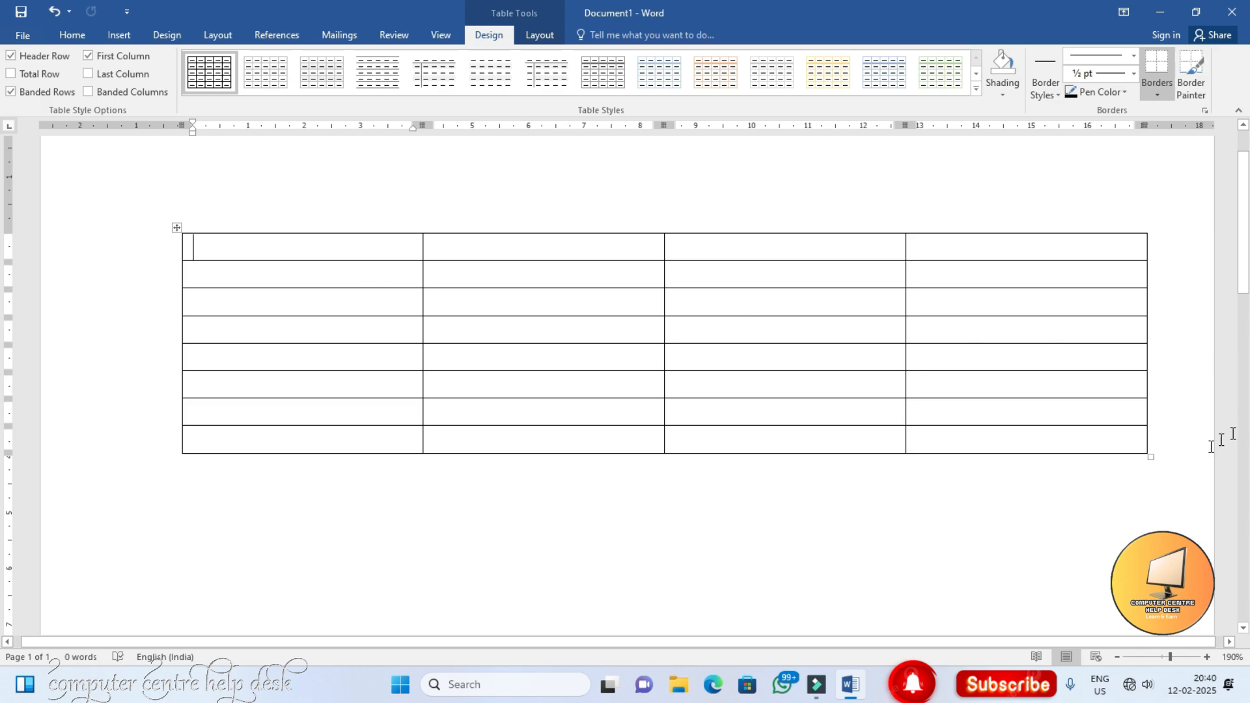
pyautogui.moveTo(1151, 456); pyautogui.dragTo(792, 386)
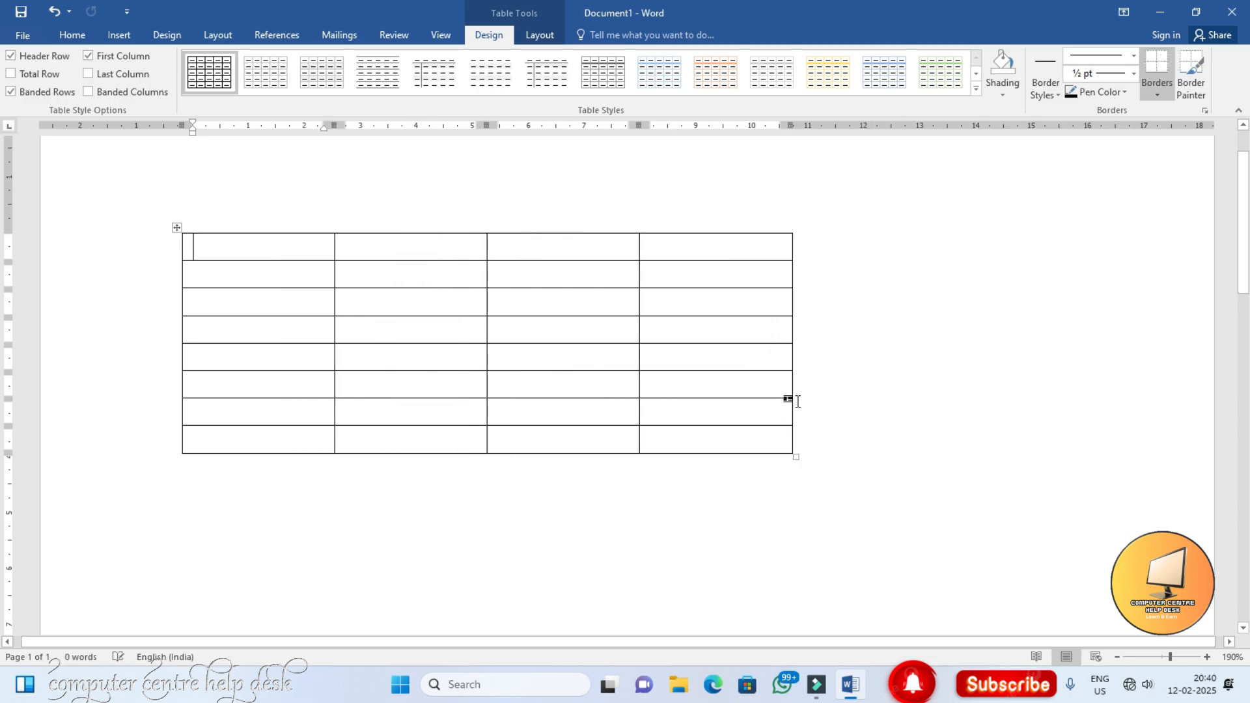
# Step: Stretch the whole table downward so that every row is about 1.2 cm tall
pyautogui.click(792, 455)
pyautogui.moveTo(792, 455); pyautogui.dragTo(770, 436)
pyautogui.scroll(3, 768, 433)
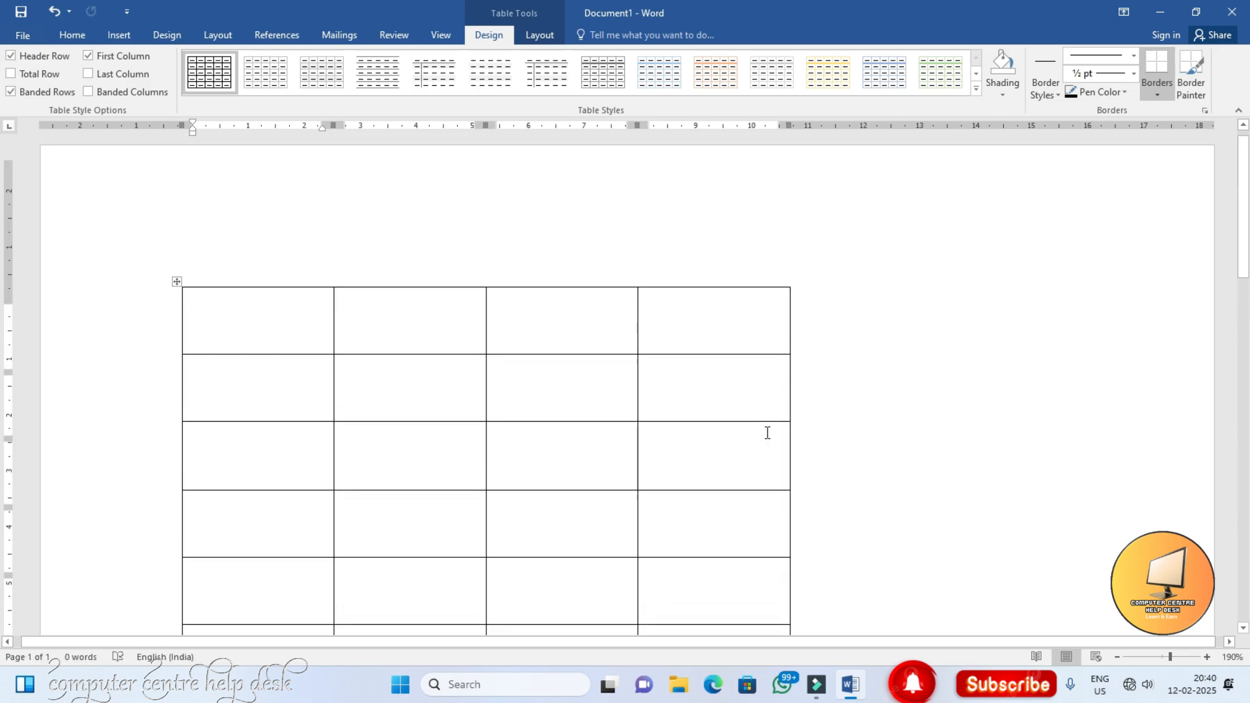
pyautogui.scroll(-5, 767, 433)
pyautogui.scroll(4, 768, 433)
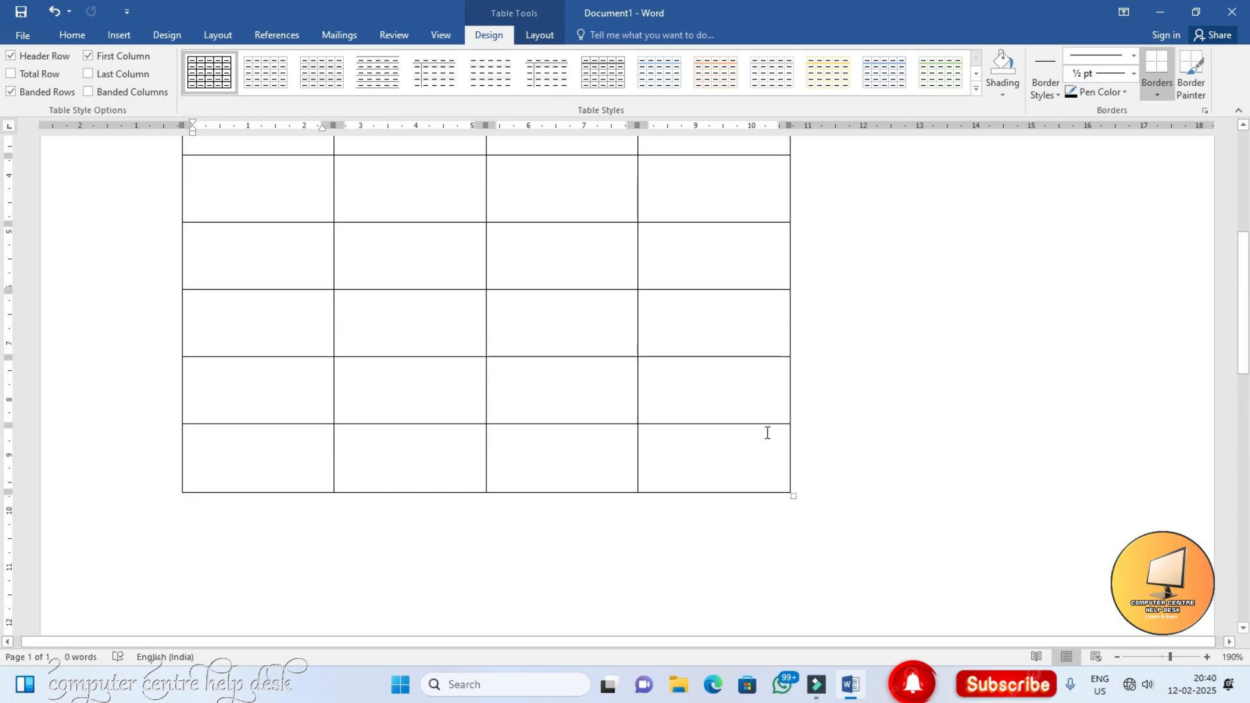
pyautogui.scroll(-2, 768, 433)
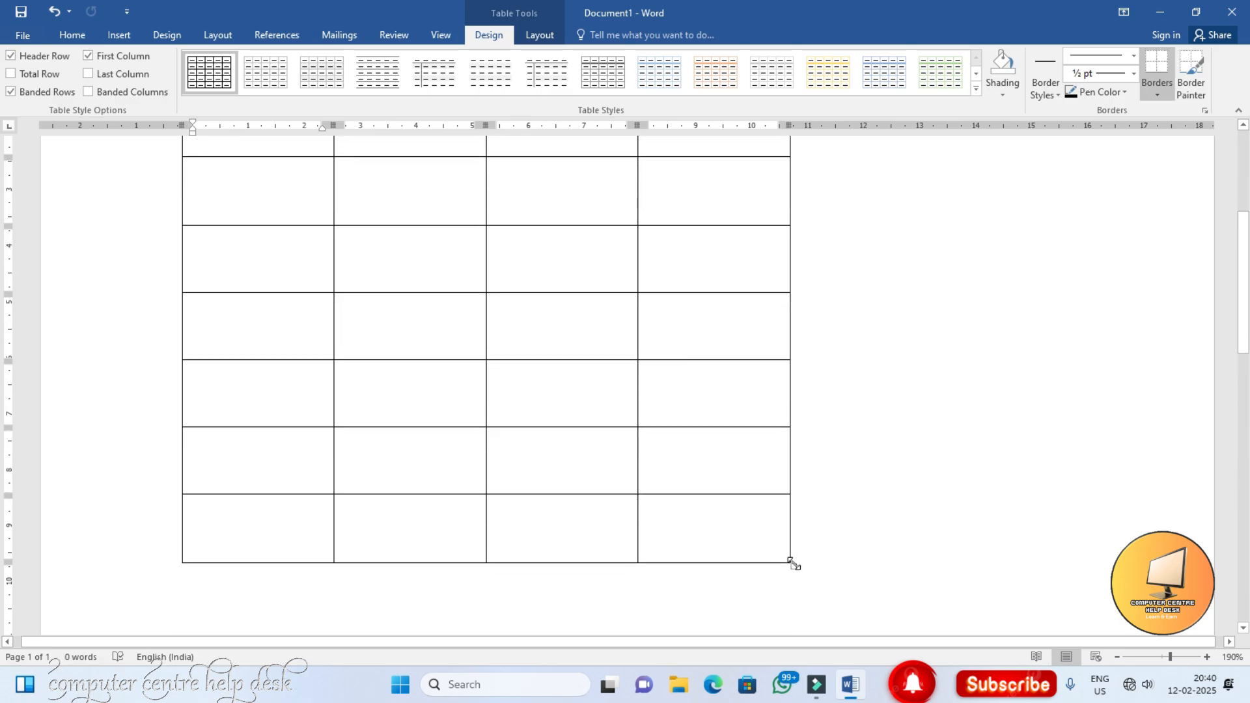
# Step: Shrink the table back to its minimum row height and bring its overall width to about 11 cm
pyautogui.moveTo(792, 564); pyautogui.dragTo(695, 187)
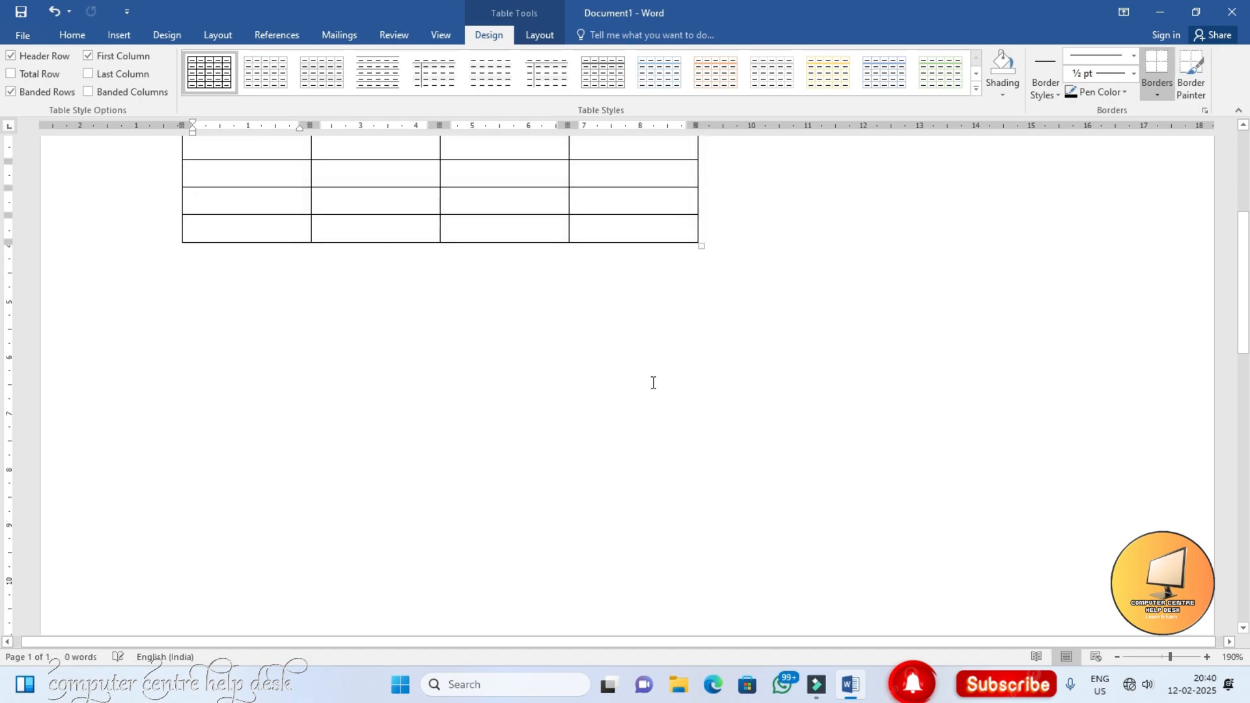
pyautogui.scroll(4, 654, 383)
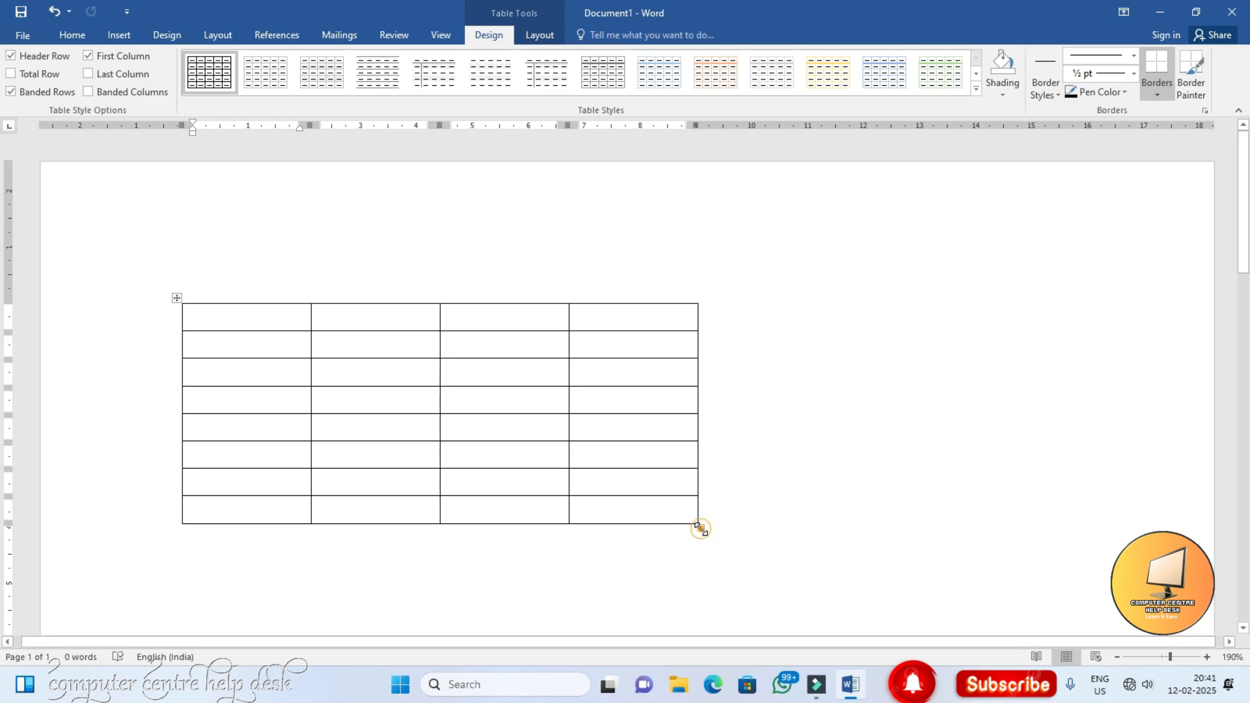
pyautogui.moveTo(699, 525); pyautogui.dragTo(794, 528)
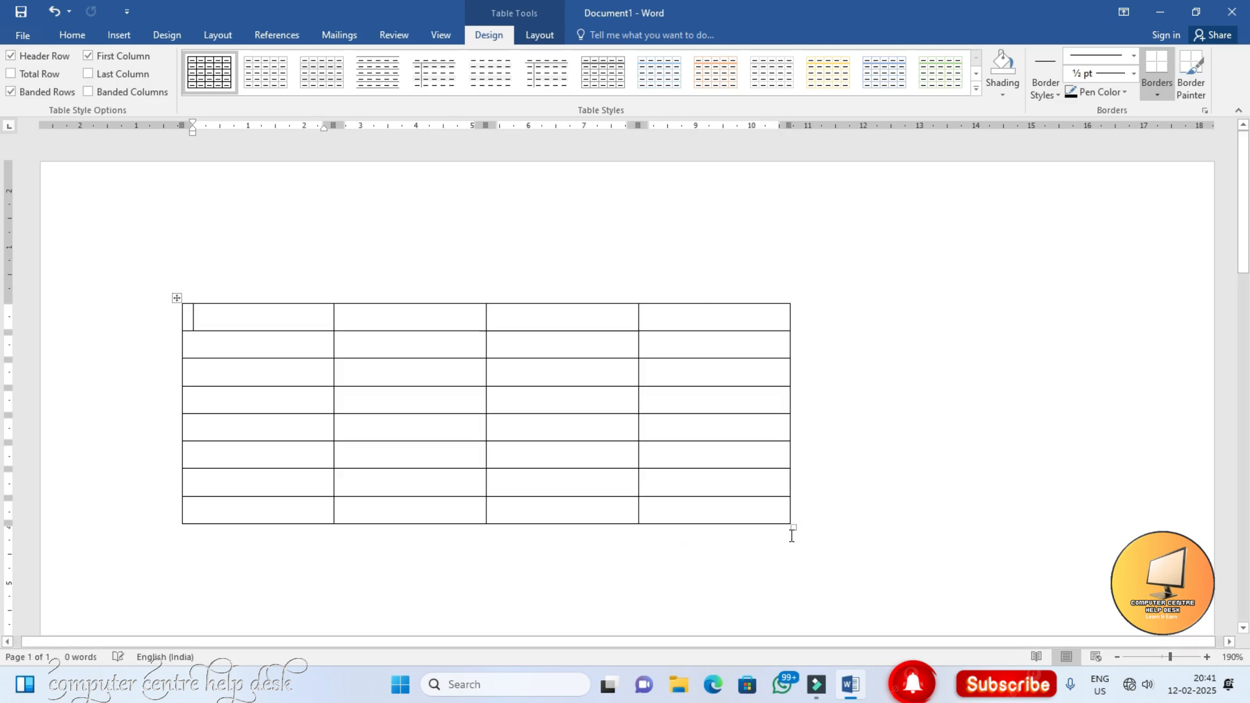
# Step: Narrow the first column to about 1.2 cm and increase the top row's height to about 1.8 cm
pyautogui.click(304, 316)
pyautogui.moveTo(333, 347); pyautogui.dragTo(250, 332)
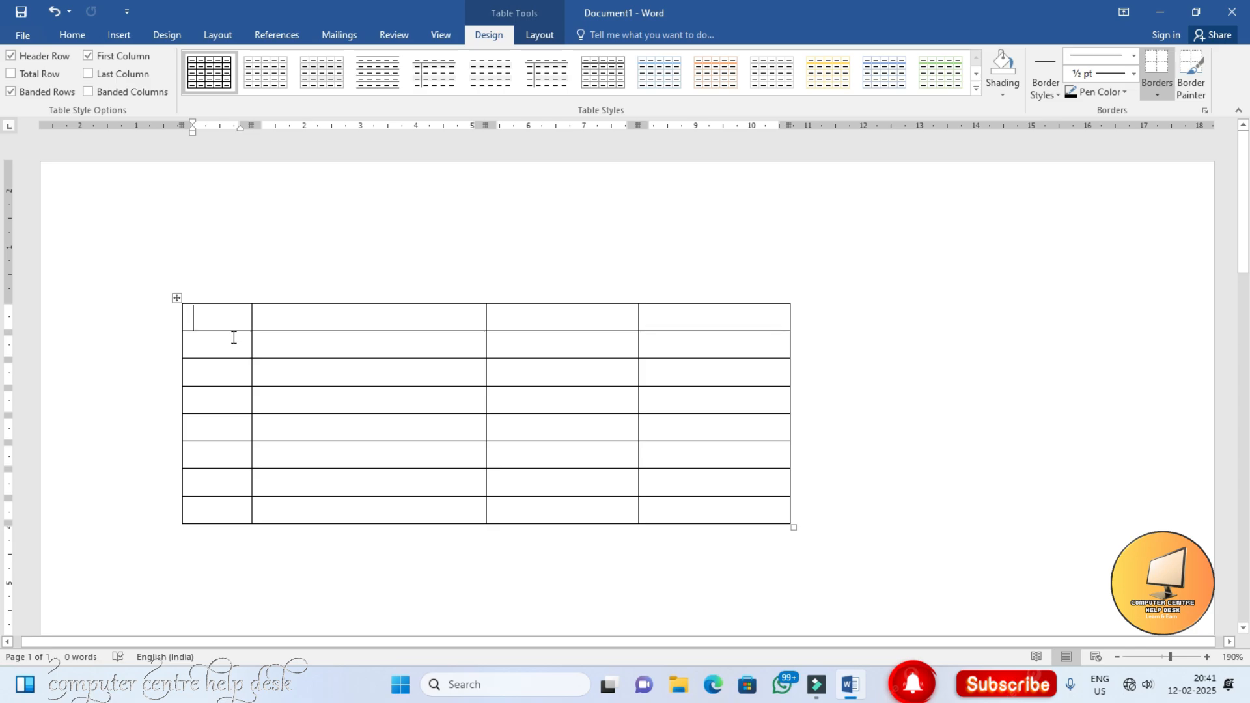
pyautogui.moveTo(210, 331); pyautogui.dragTo(218, 405)
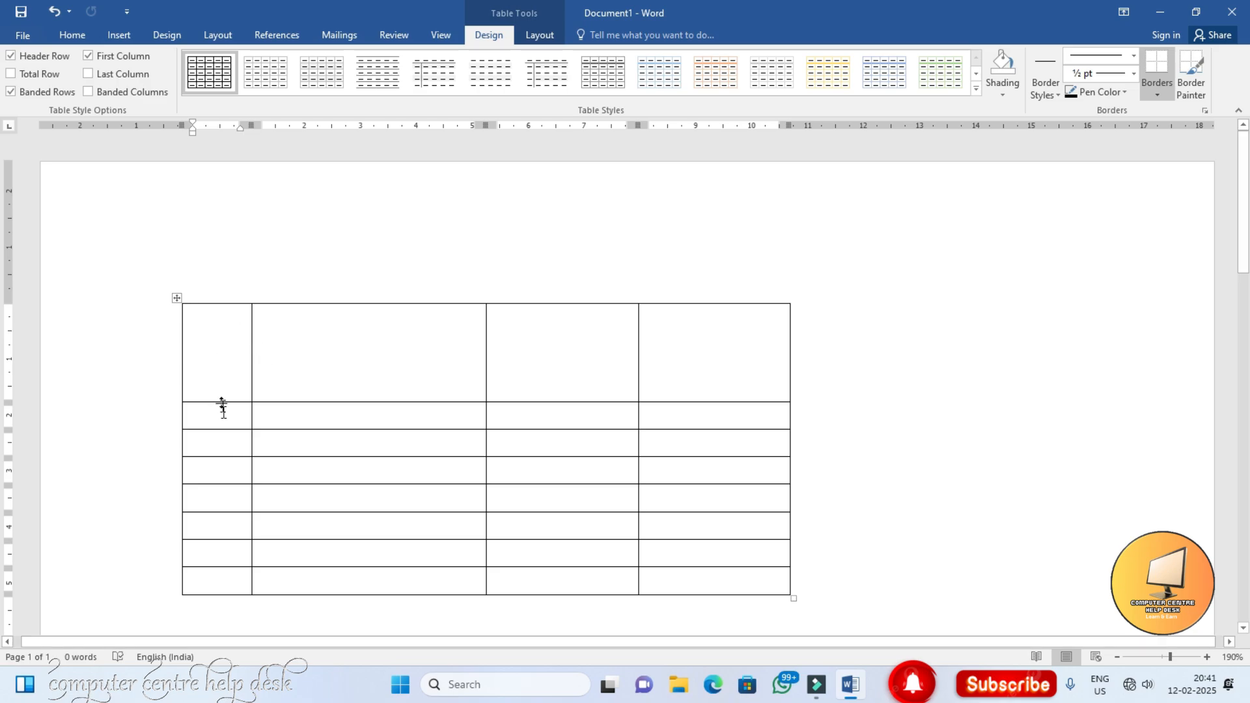
# Step: Widen only the top row's first cell to about 3 cm, then move its border back in line with the column below
pyautogui.moveTo(240, 328); pyautogui.dragTo(241, 591)
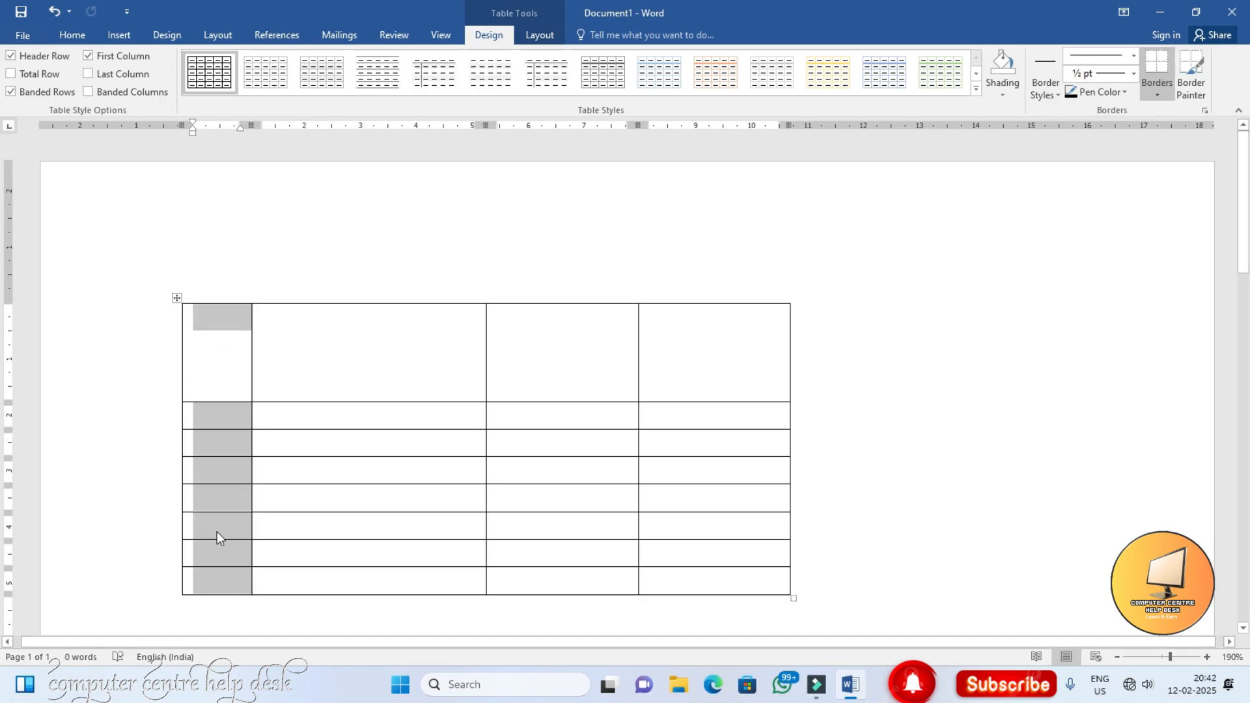
pyautogui.click(240, 445)
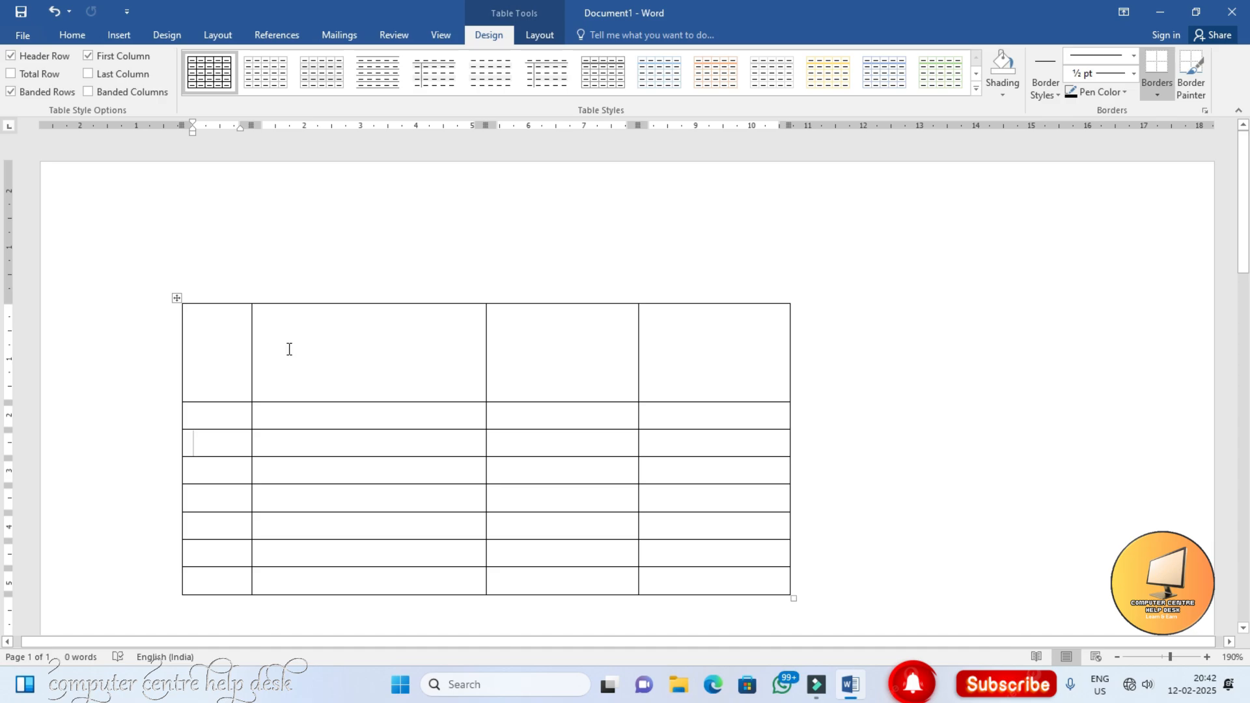
pyautogui.moveTo(214, 346); pyautogui.dragTo(304, 349)
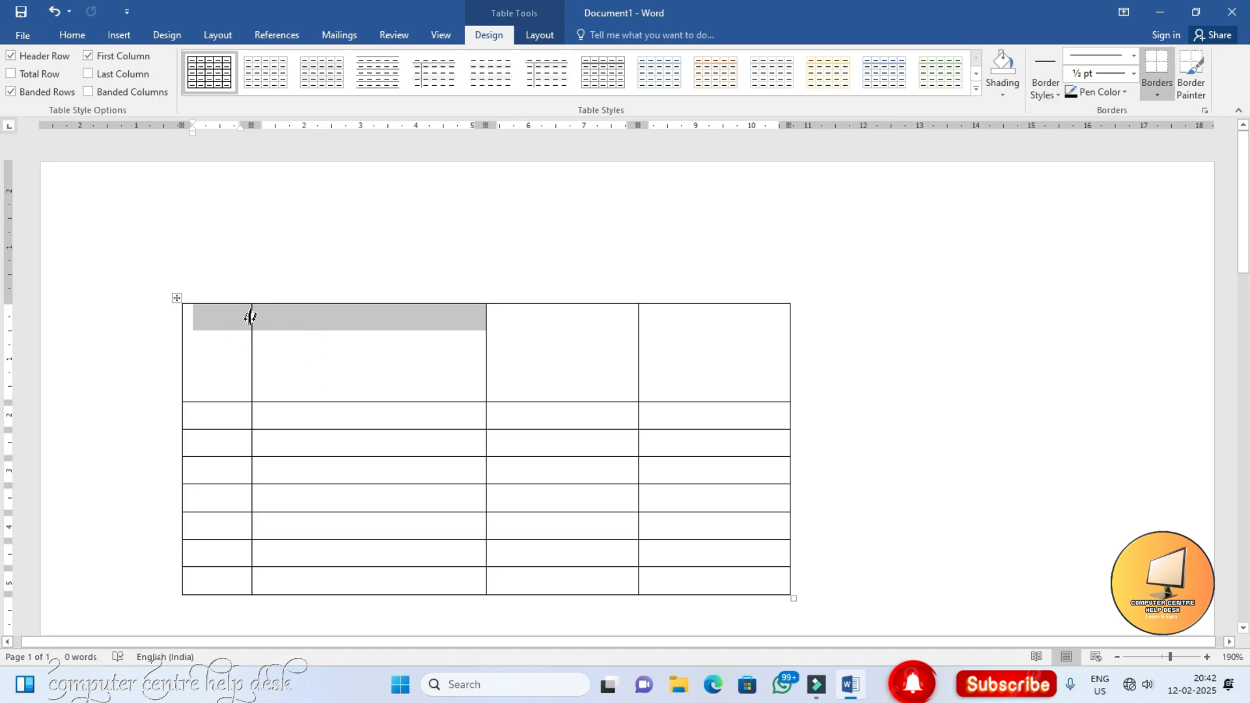
pyautogui.click(251, 347)
pyautogui.moveTo(252, 347); pyautogui.dragTo(347, 368)
pyautogui.click(316, 355)
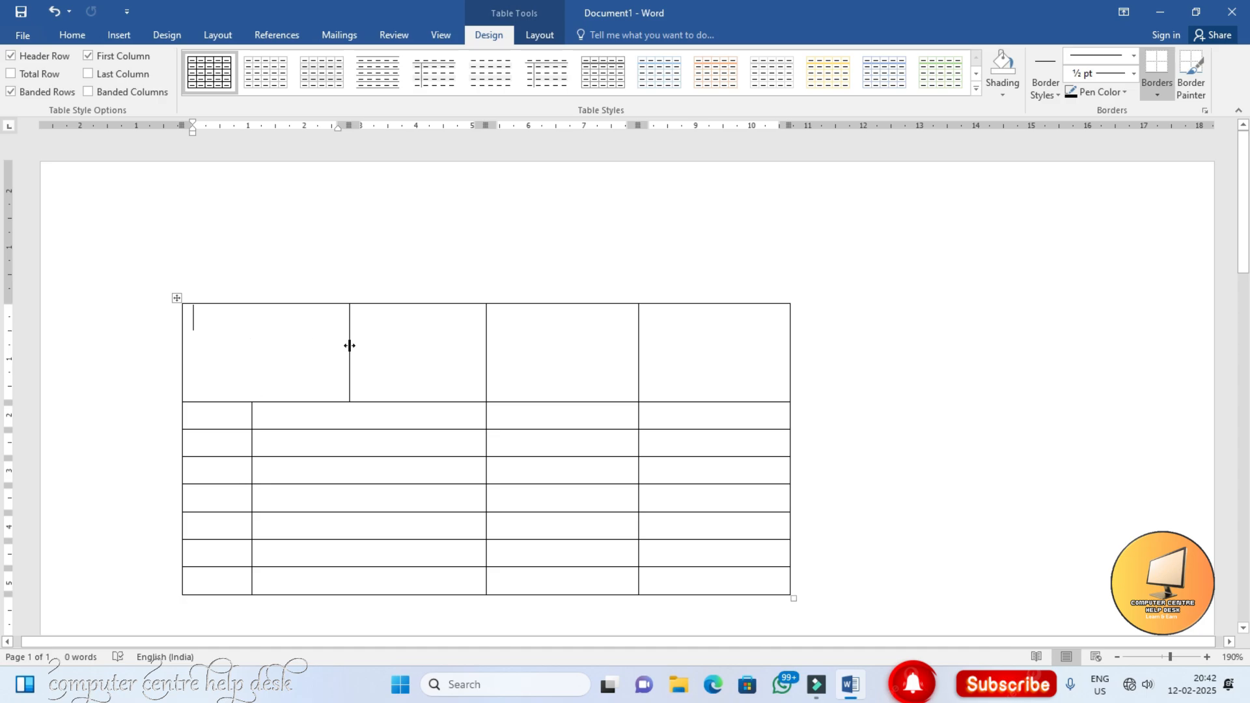
pyautogui.moveTo(350, 346); pyautogui.dragTo(250, 358)
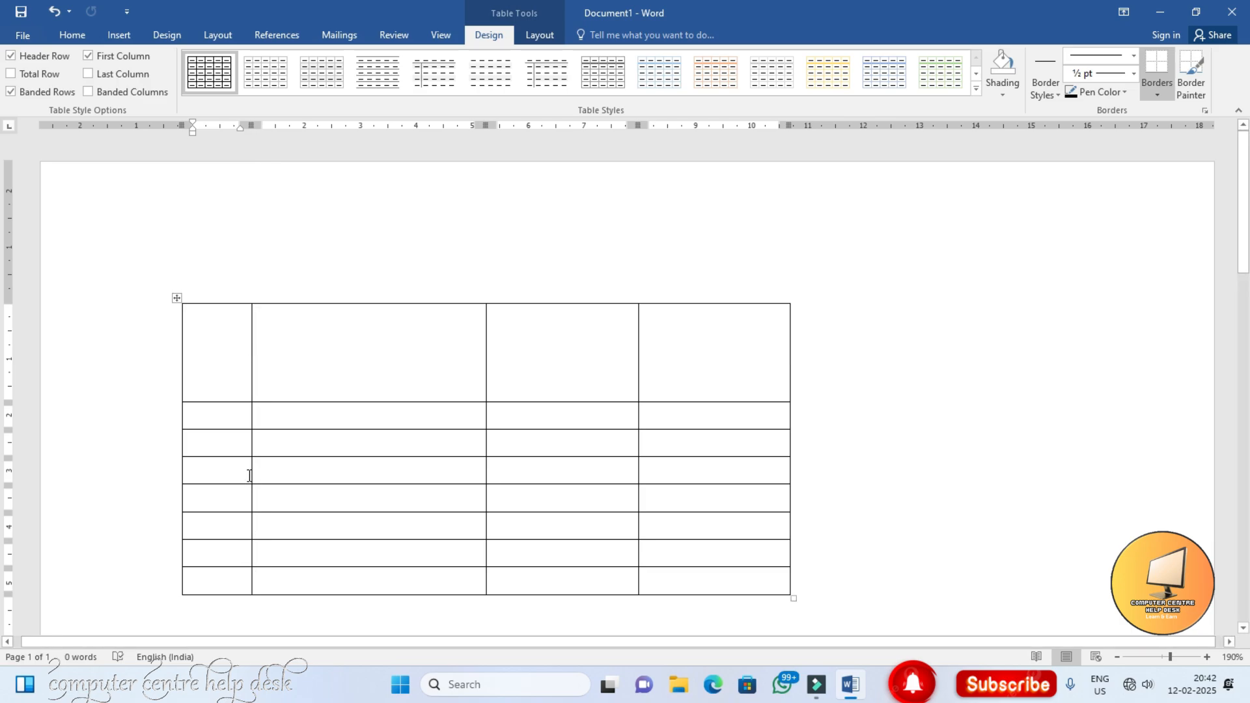
# Step: Widen the entire first column to about 2 cm and scale the whole table down to about 10.4 cm wide
pyautogui.moveTo(251, 475); pyautogui.dragTo(291, 494)
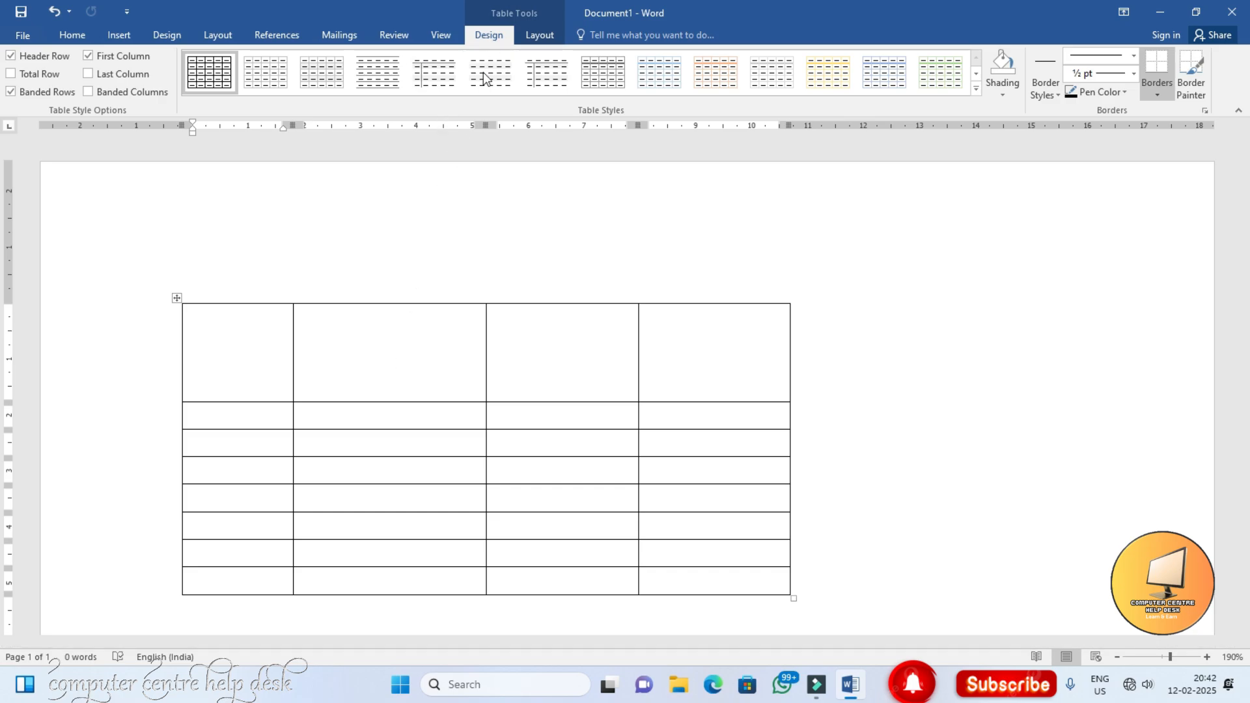
pyautogui.click(346, 332)
pyautogui.scroll(-2, 494, 355)
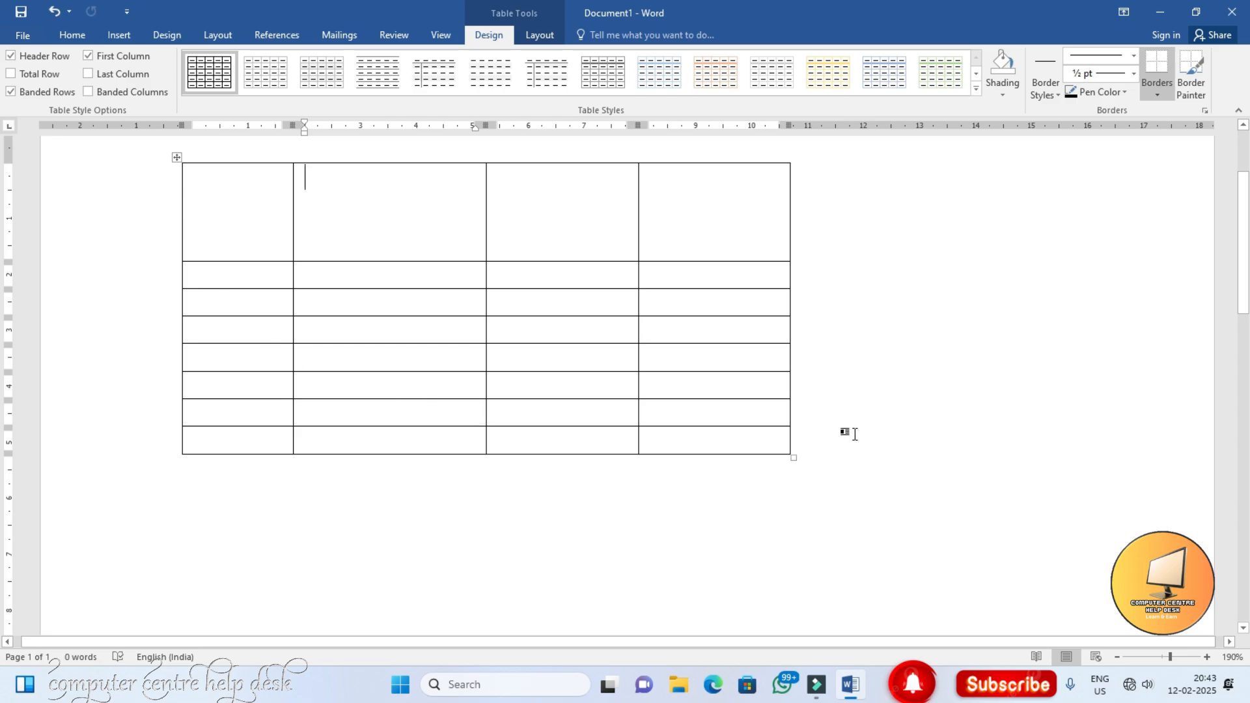
pyautogui.moveTo(793, 457); pyautogui.dragTo(762, 271)
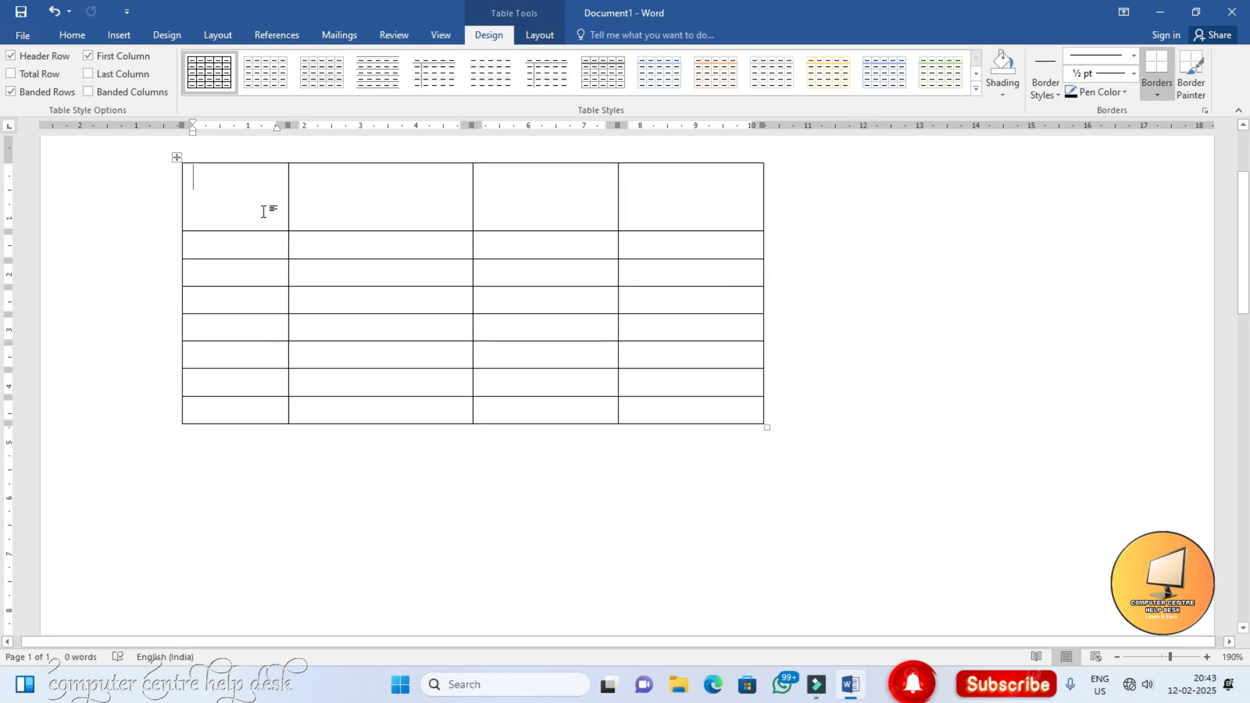
# Step: Fill the top row with the headings Srno, Name, Class and Rollno
pyautogui.write('St')
pyautogui.press('BackSpace')
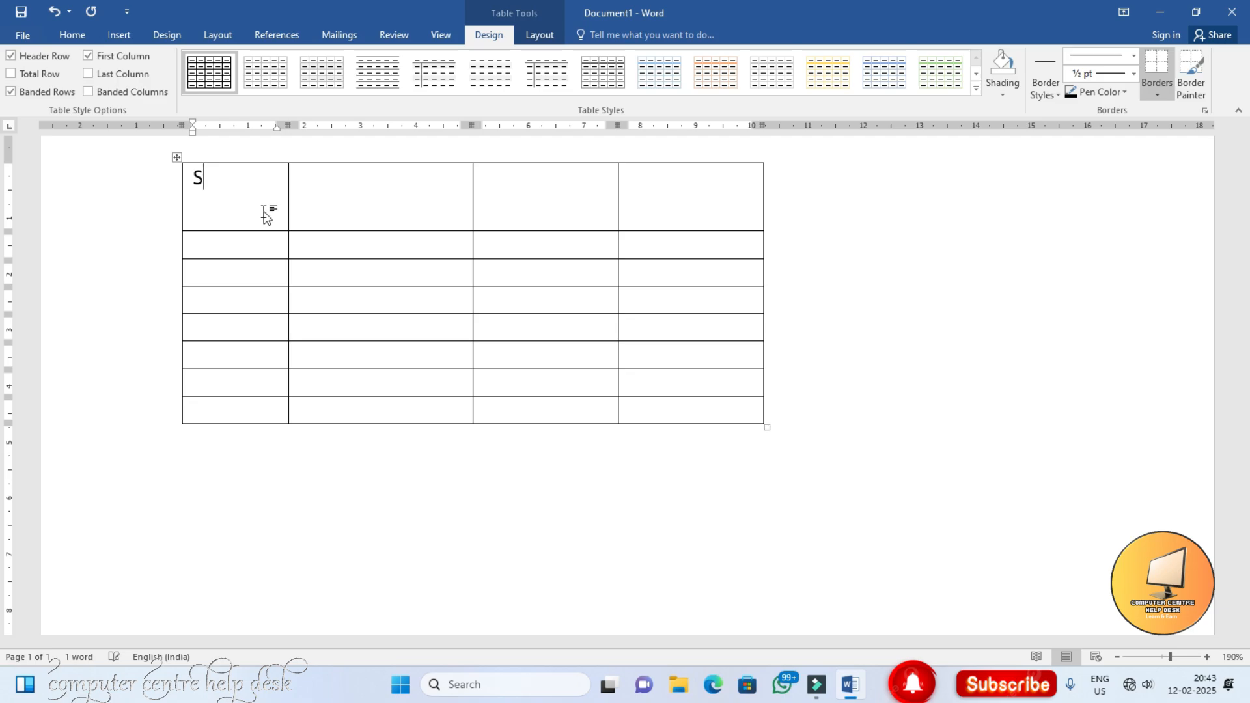
pyautogui.write('rno')
pyautogui.press('Tab')
pyautogui.write('name')
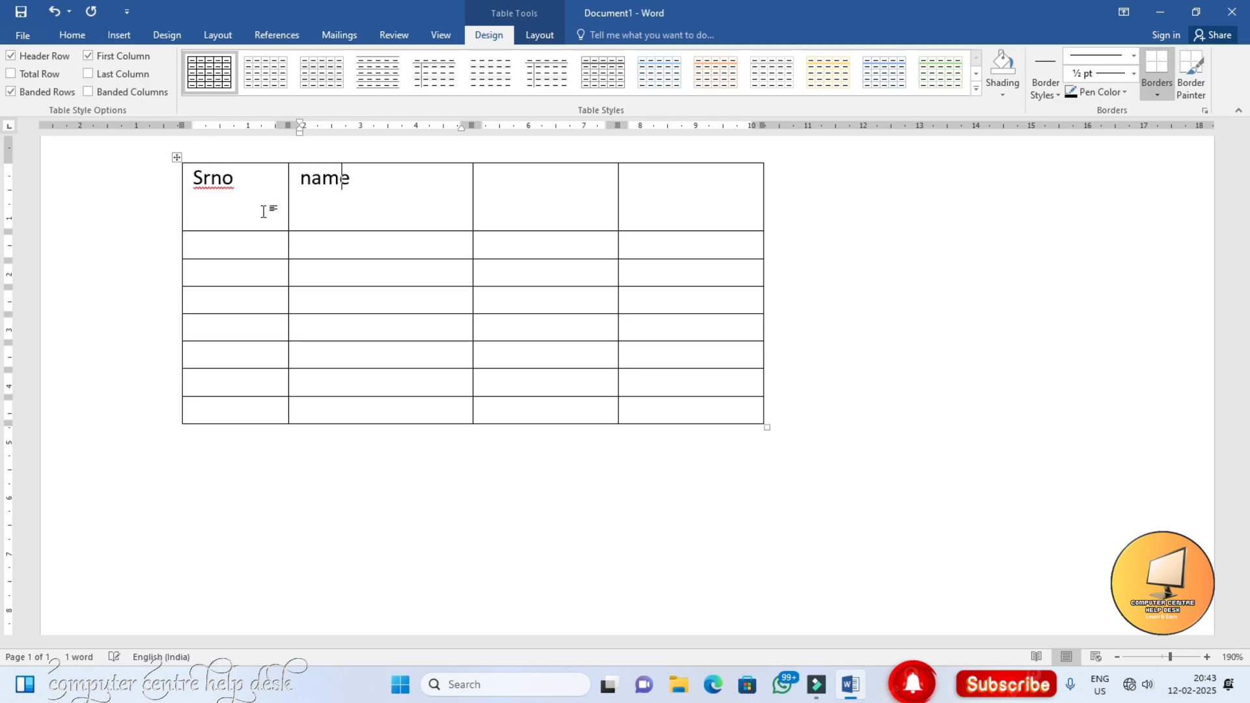
pyautogui.press('Tab')
pyautogui.write('Class')
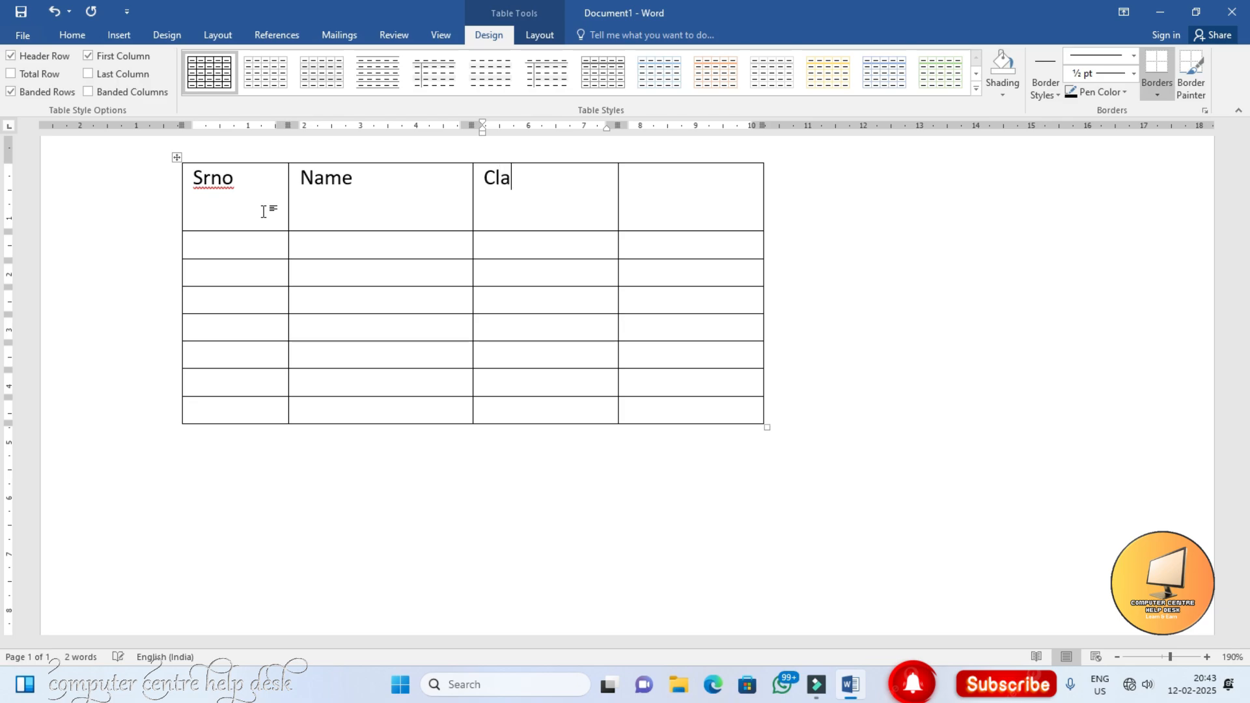
pyautogui.press('Tab')
pyautogui.write('Rollno')
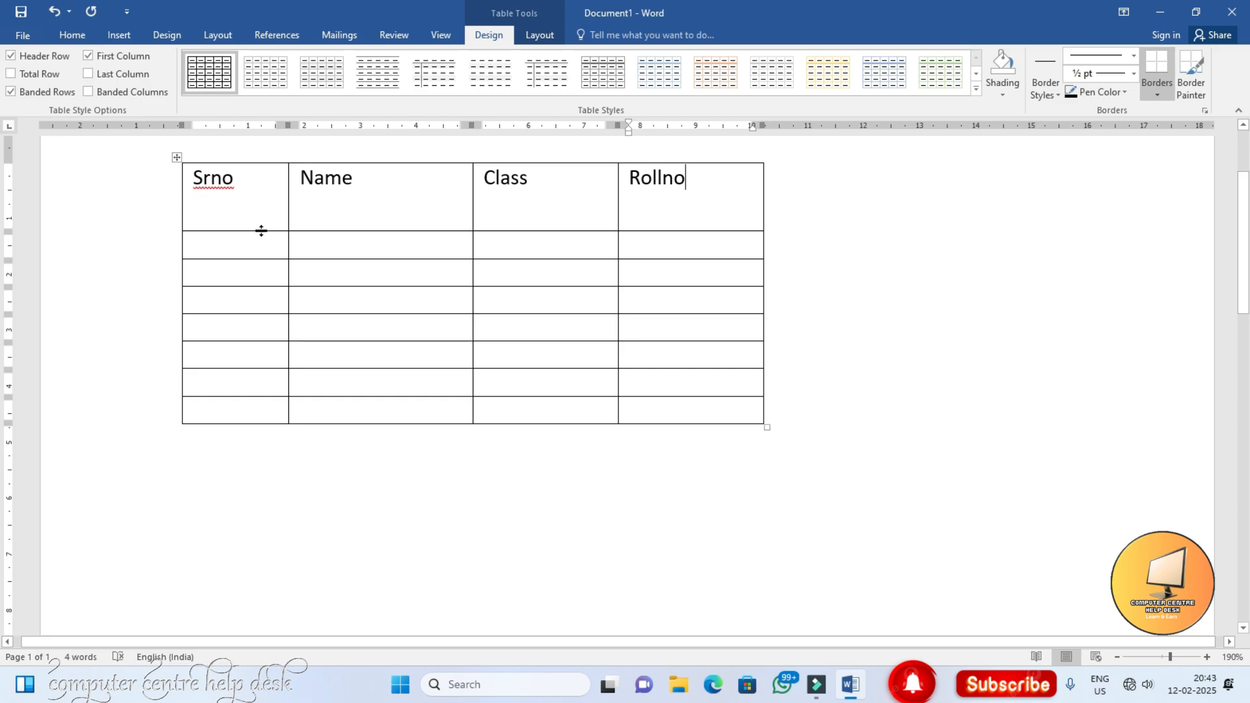
# Step: Reduce the heading row's height to about 0.75 cm and change its first heading to "Sr no"
pyautogui.click(261, 230)
pyautogui.moveTo(261, 230); pyautogui.dragTo(260, 204)
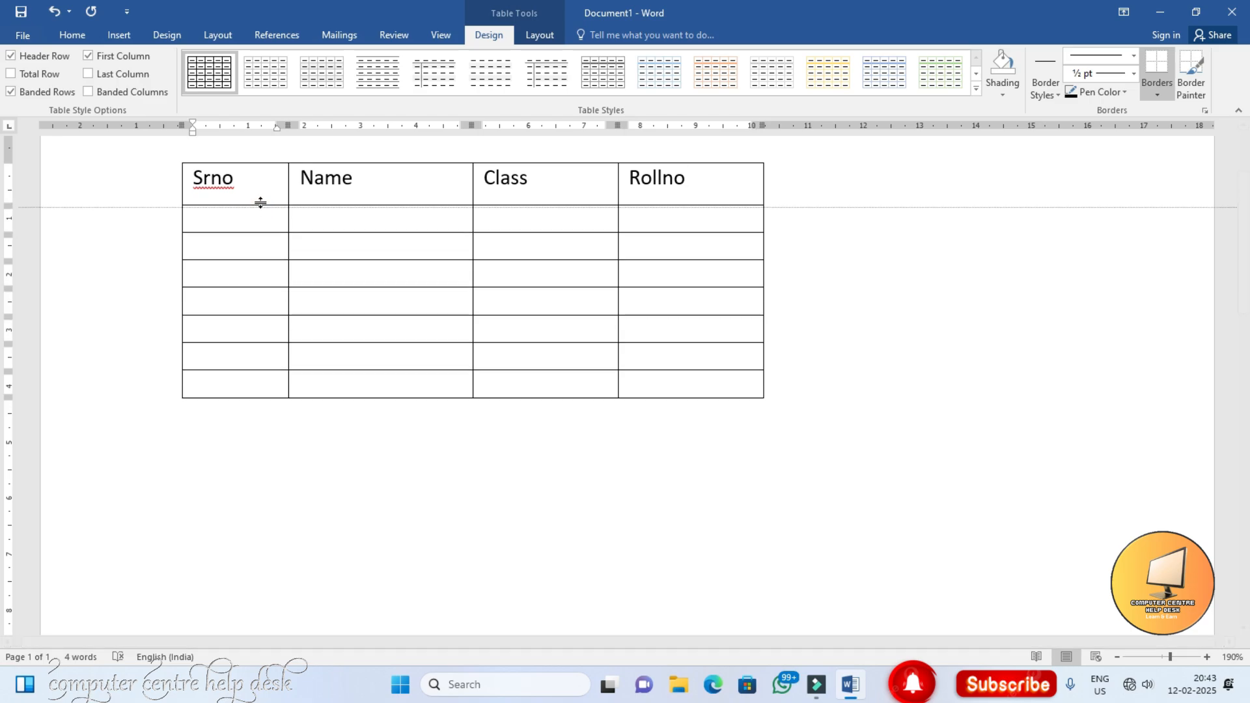
pyautogui.click(218, 189)
pyautogui.click(203, 176)
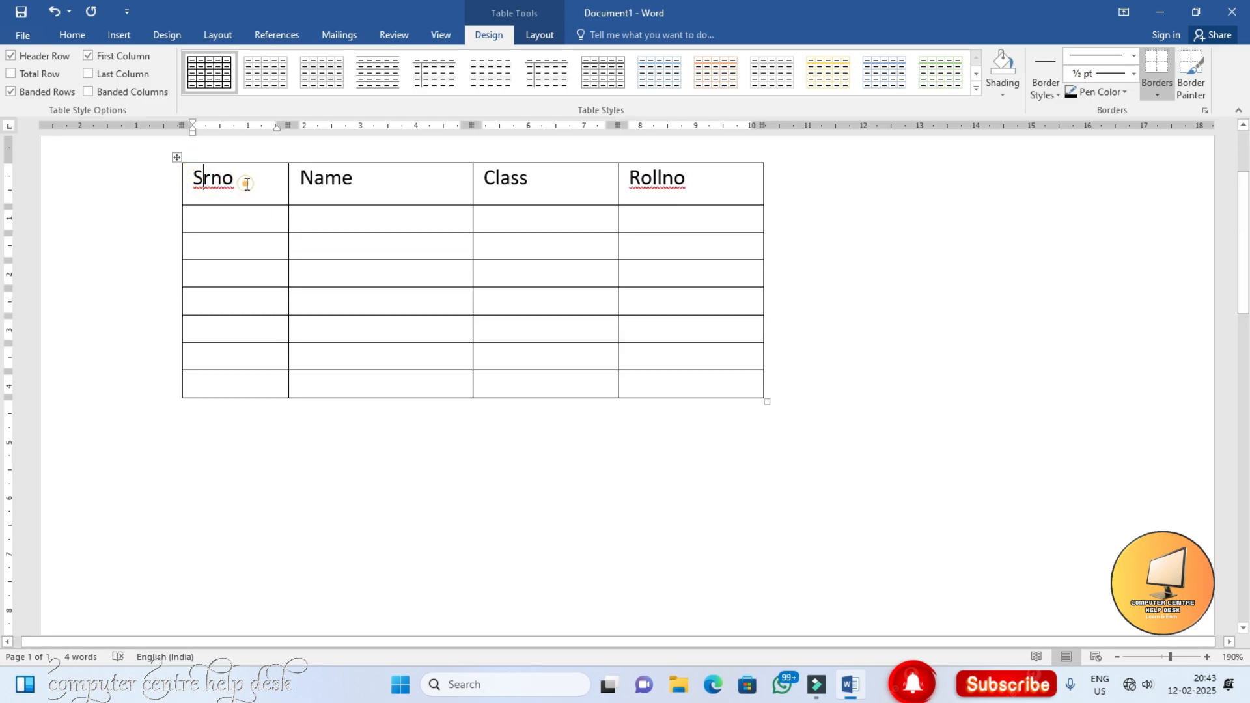
pyautogui.click(246, 184)
pyautogui.moveTo(200, 177); pyautogui.dragTo(247, 183)
pyautogui.click(341, 179)
pyautogui.click(231, 184)
pyautogui.click(211, 178)
pyautogui.click(190, 185)
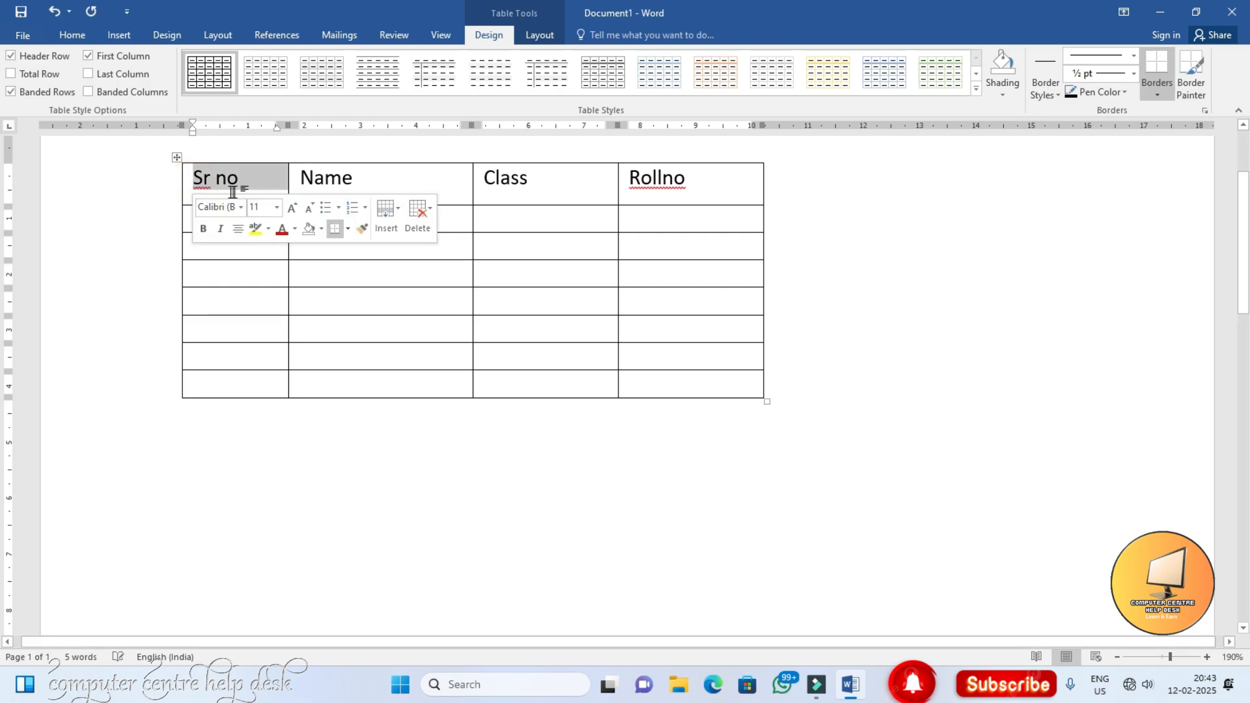
pyautogui.click(325, 181)
pyautogui.click(372, 182)
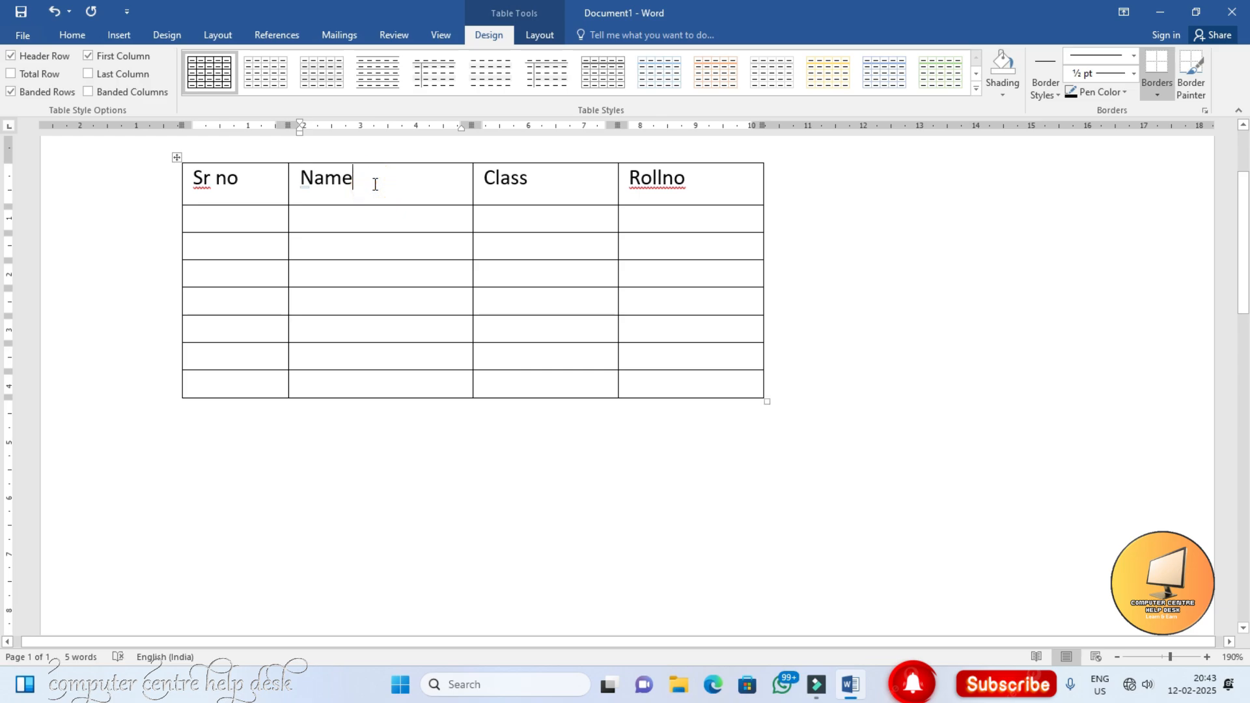
pyautogui.click(242, 183)
pyautogui.moveTo(263, 184); pyautogui.dragTo(653, 180)
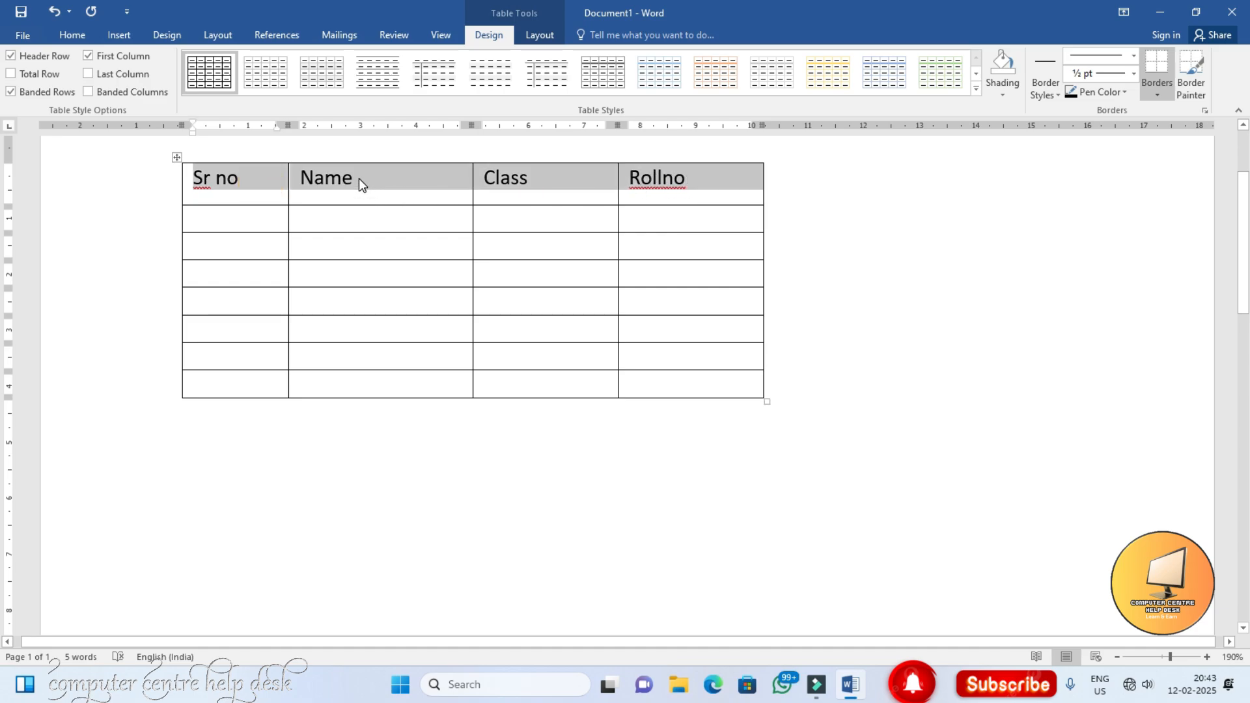
pyautogui.click(233, 197)
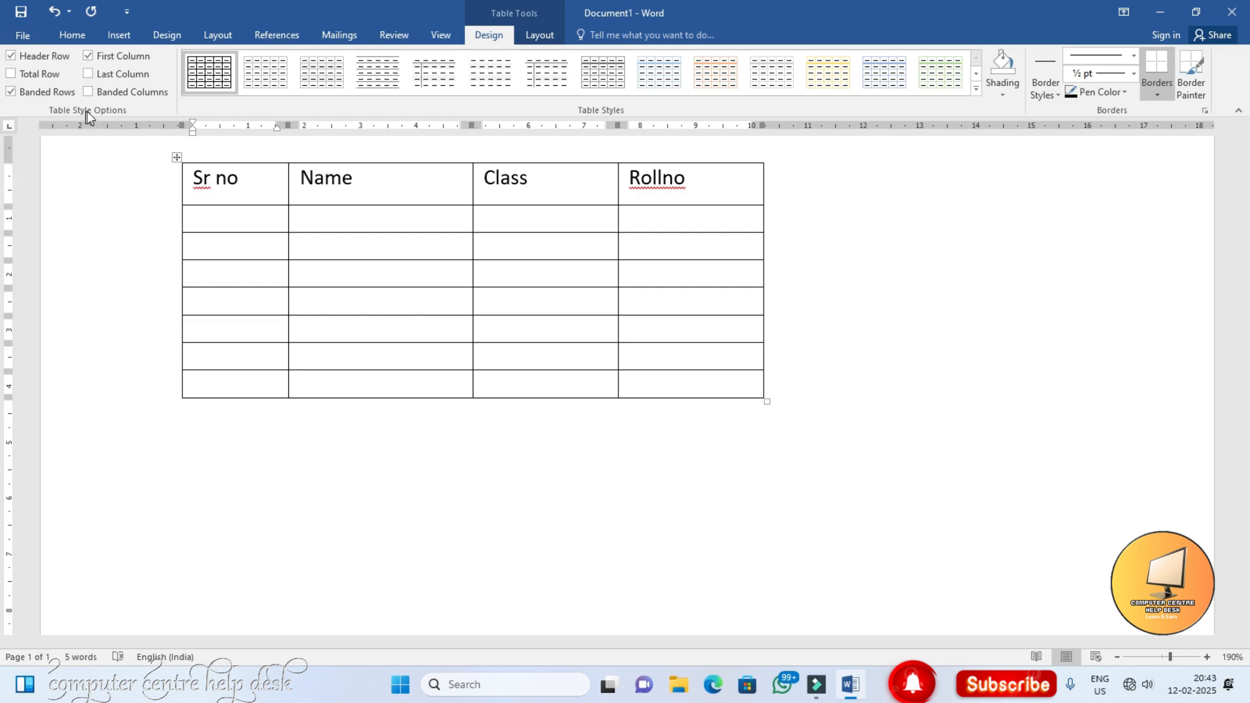
pyautogui.click(26, 57)
pyautogui.click(27, 57)
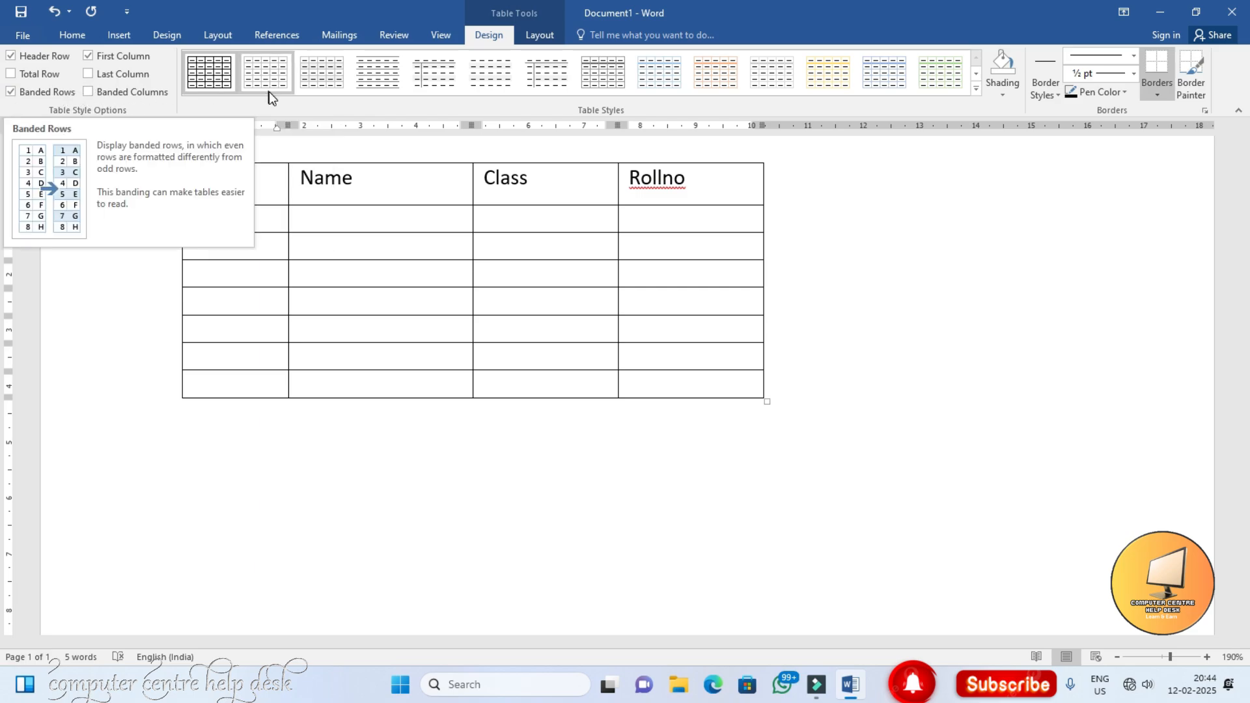
# Step: Turn off the First Column, Header Row and Banded Rows style options for the table
pyautogui.click(88, 55)
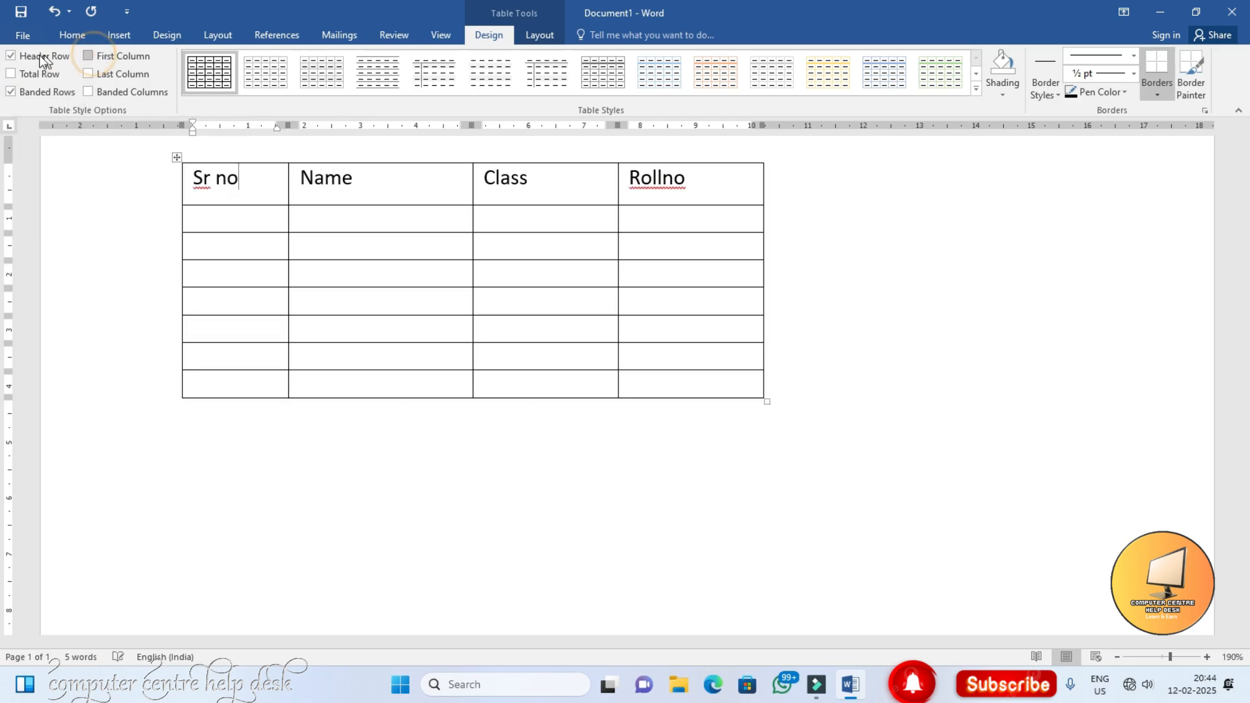
pyautogui.click(10, 55)
pyautogui.click(17, 92)
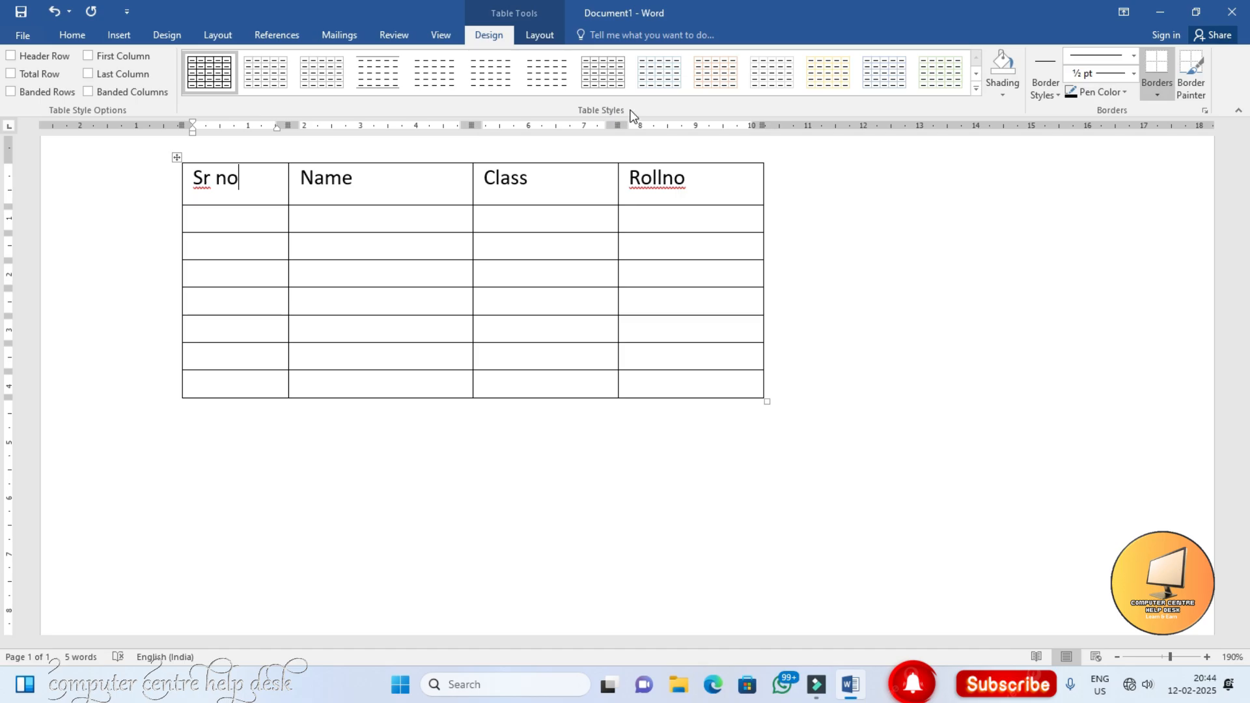
# Step: Apply the gray outlined list table style without inner lines and turn on the Header Row option
pyautogui.click(977, 89)
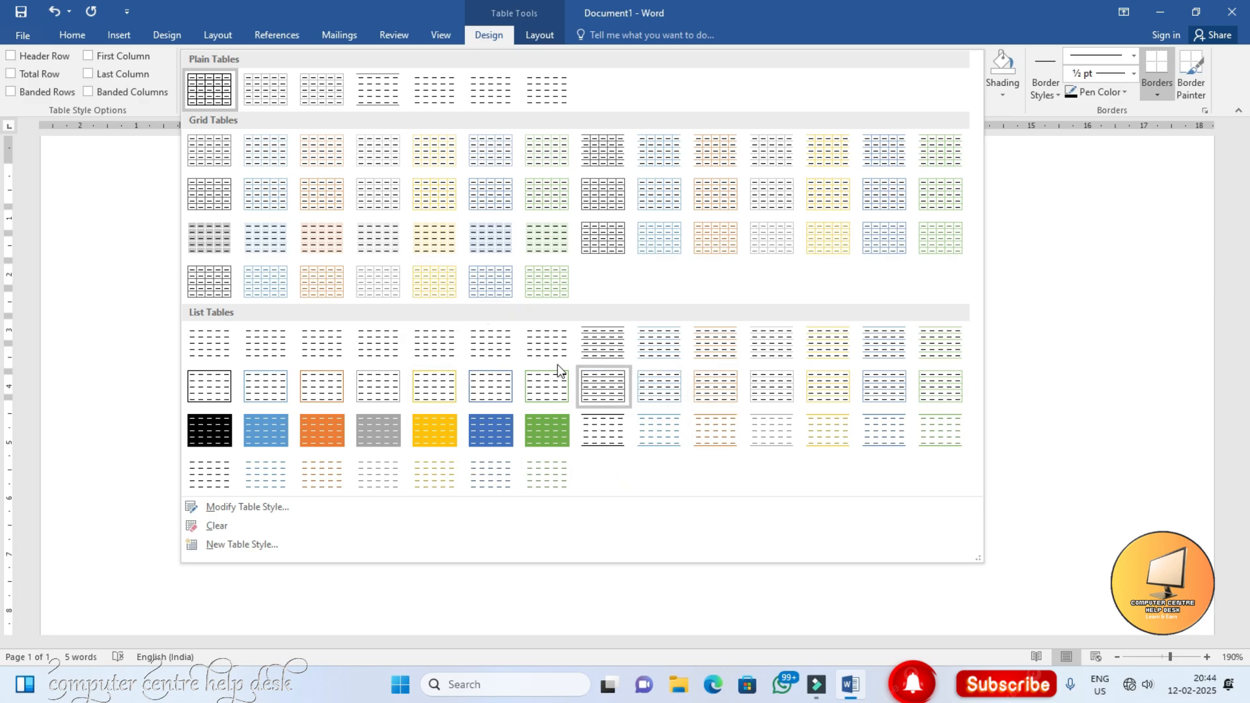
pyautogui.click(370, 389)
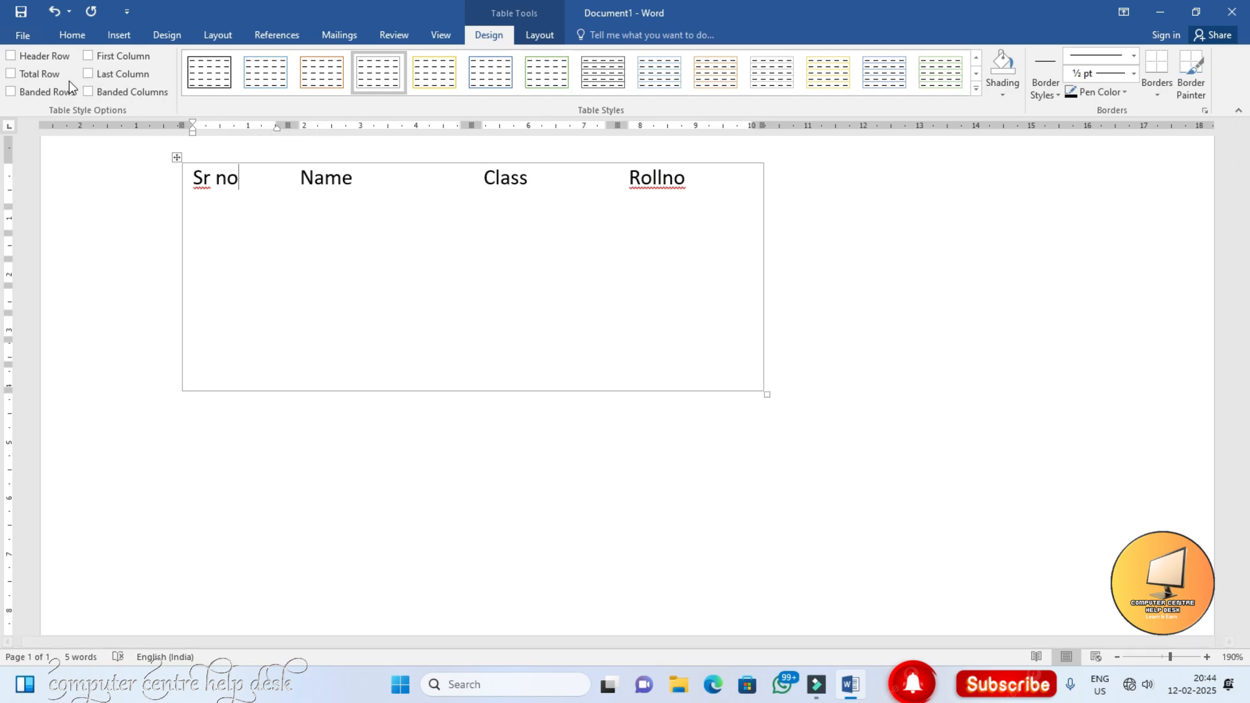
pyautogui.click(20, 57)
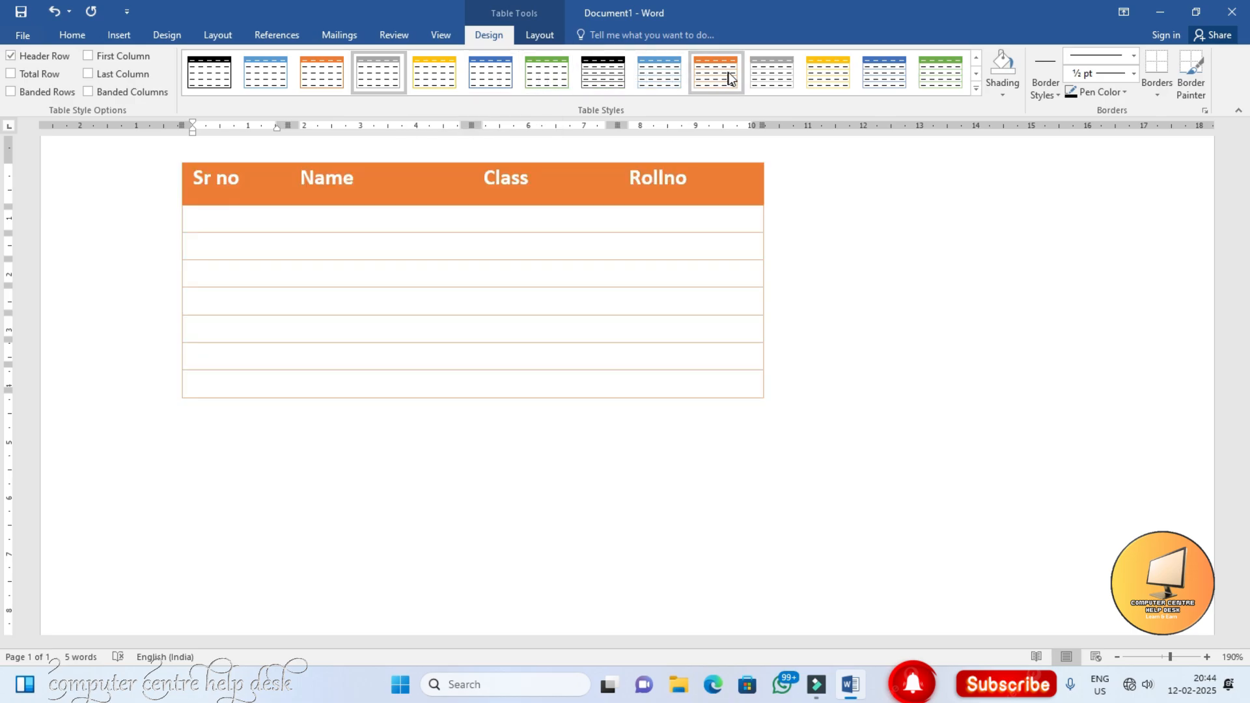
# Step: Try the black and green list table styles on the table, ending with the orange style that has row lines
pyautogui.click(611, 72)
pyautogui.click(560, 77)
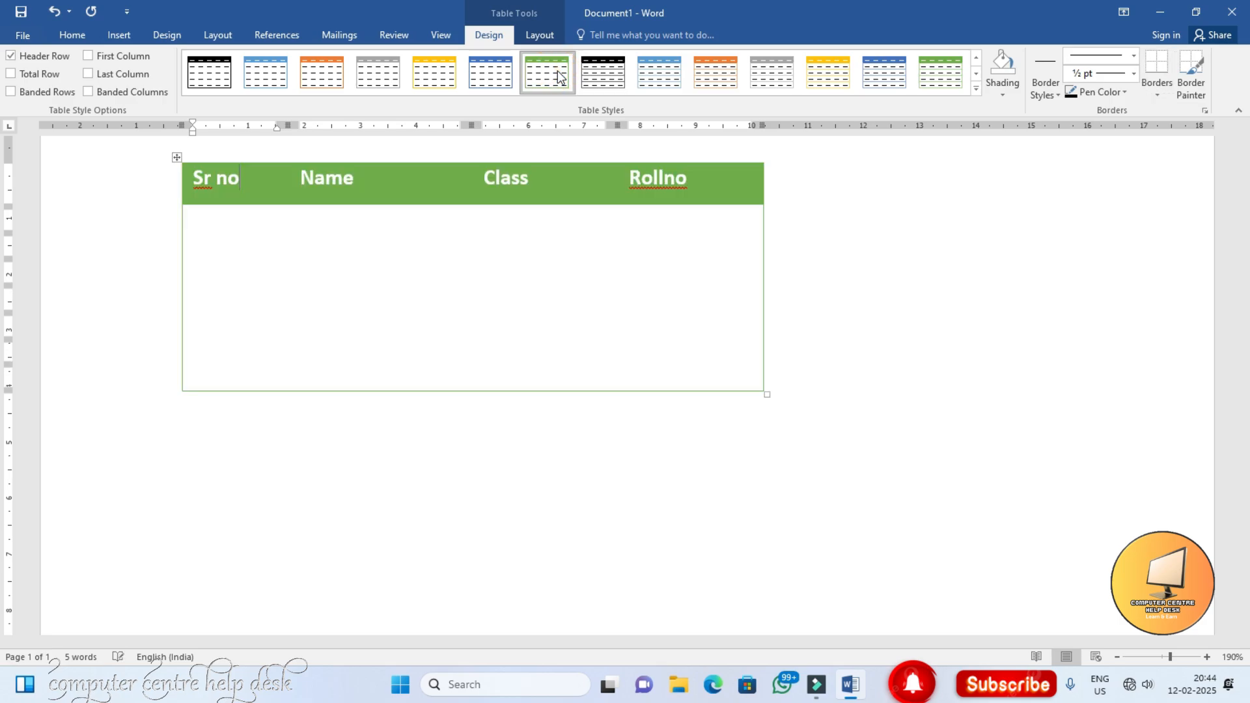
pyautogui.click(612, 77)
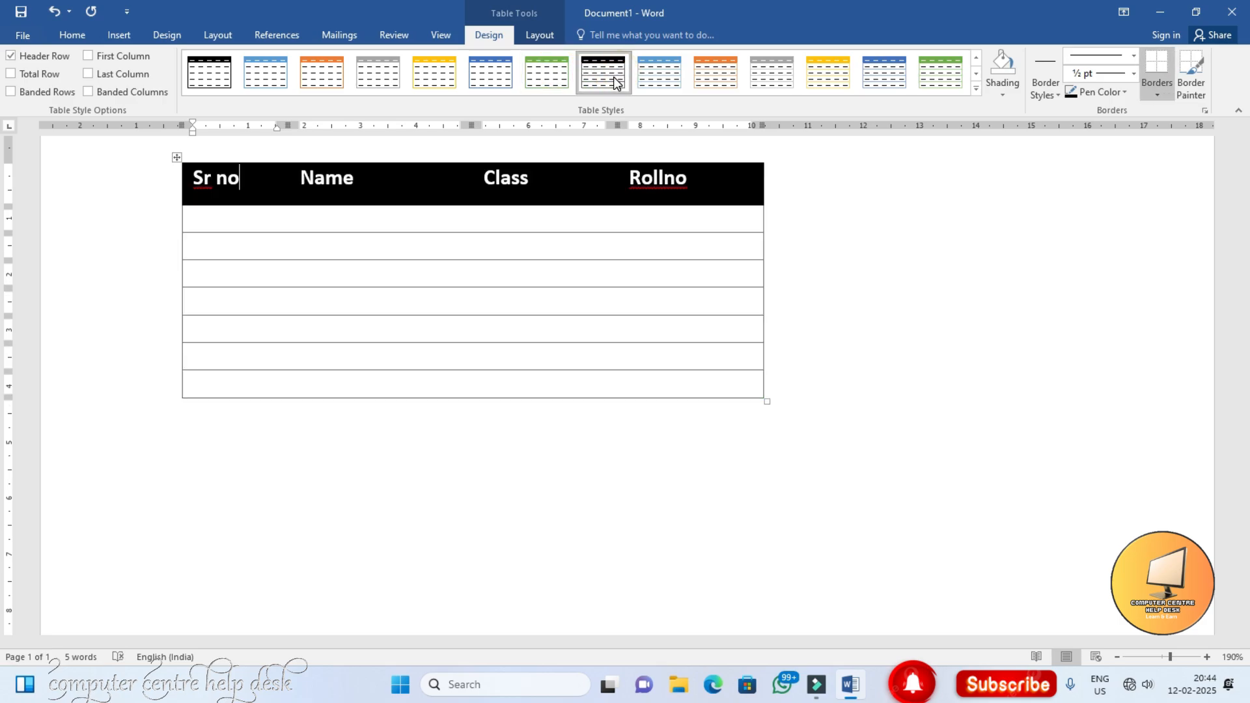
pyautogui.click(715, 74)
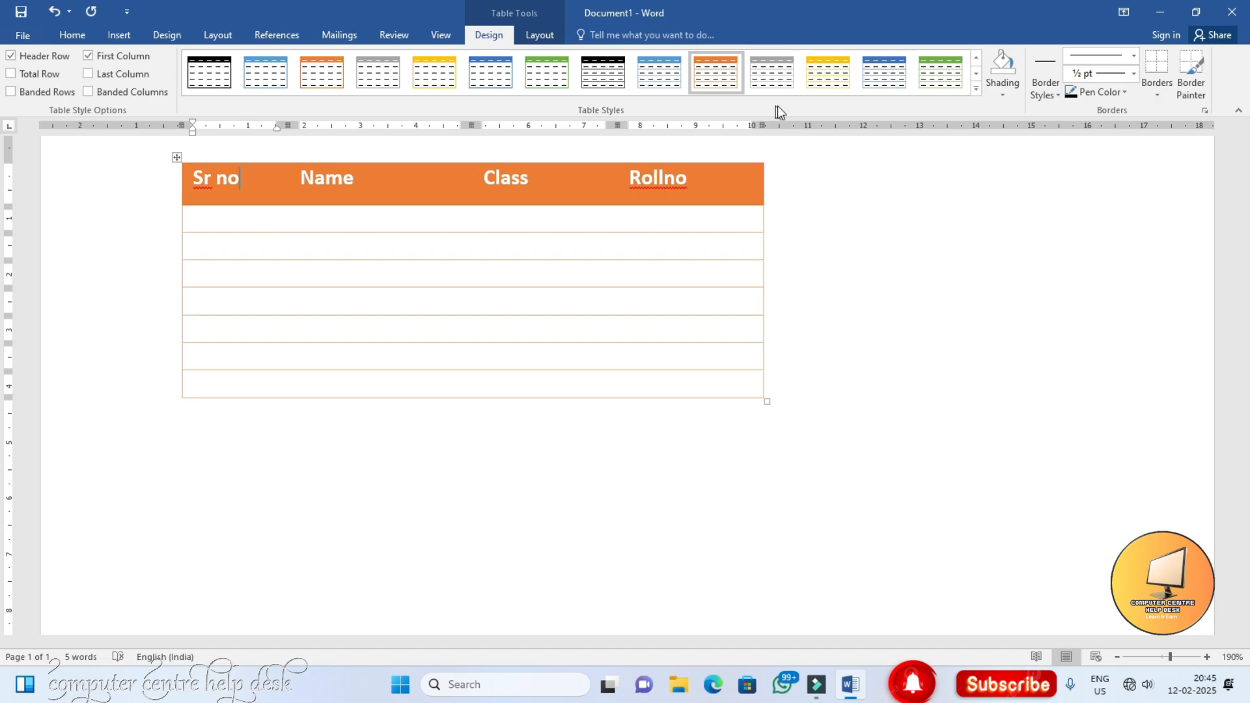
# Step: Apply the blue filled grid table style with both the First Column and Last Column options turned on
pyautogui.click(976, 89)
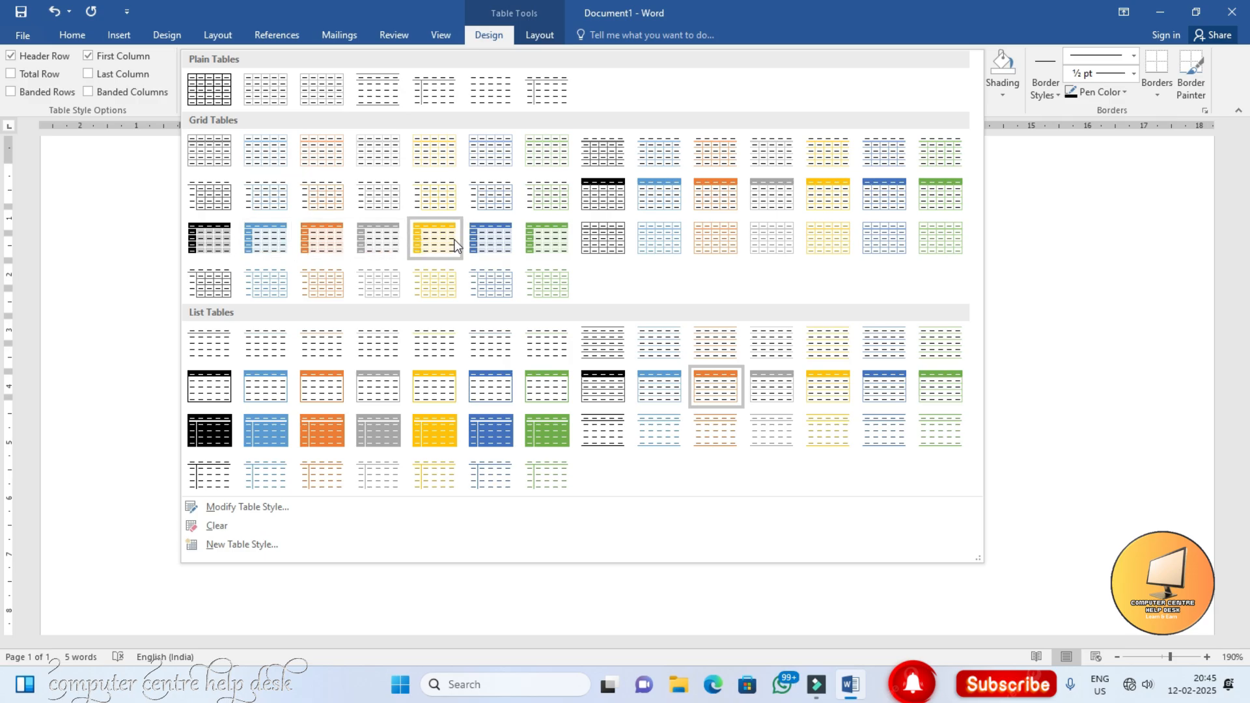
pyautogui.click(492, 245)
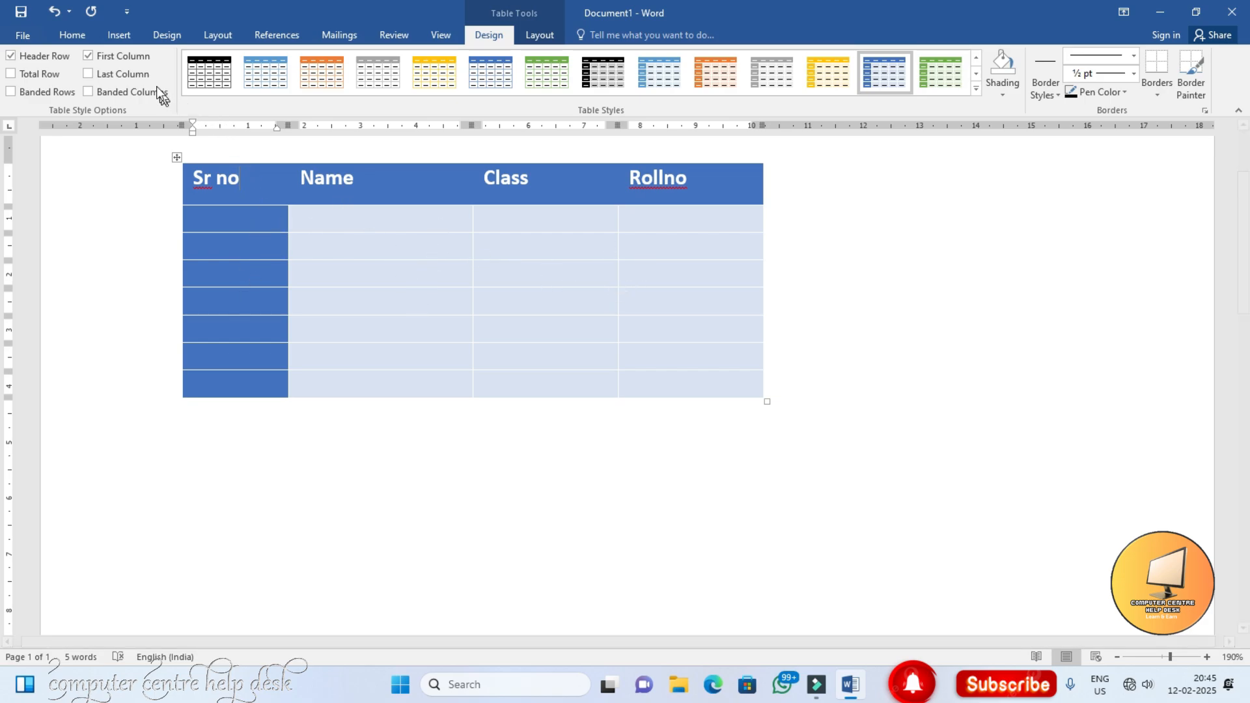
pyautogui.click(111, 77)
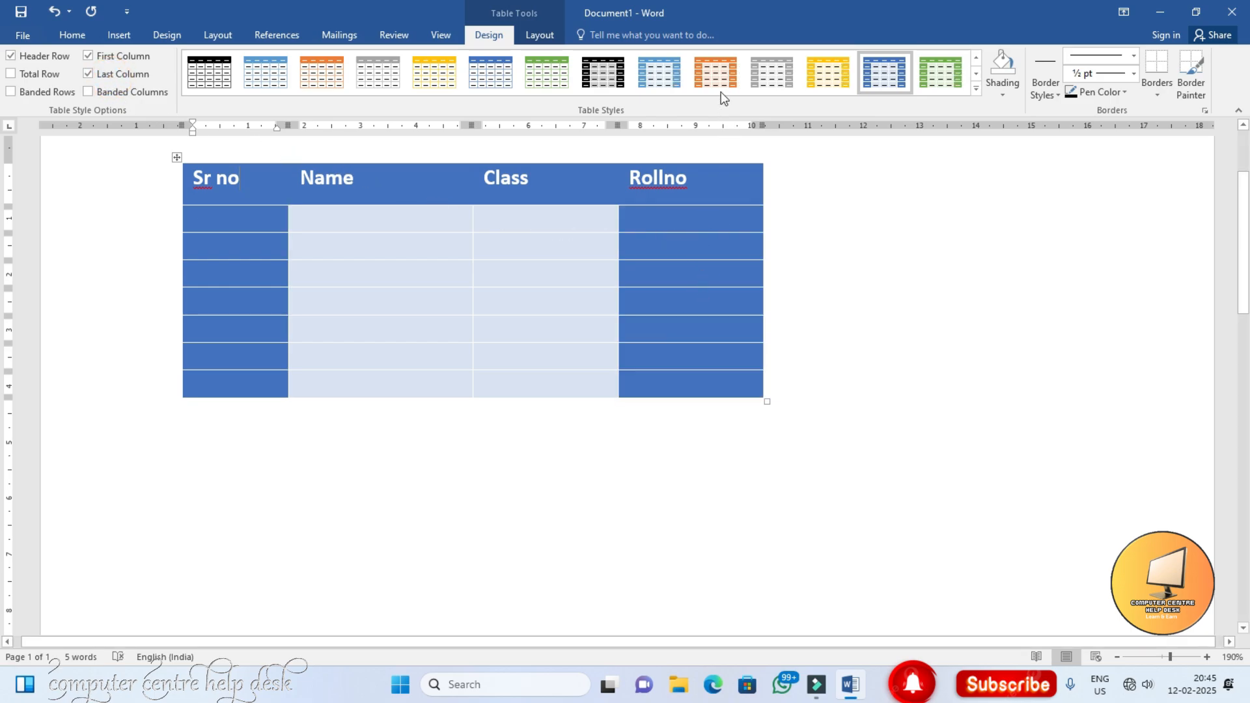
# Step: Try the gray and blue variants of the filled grid table style, ending with the yellow one
pyautogui.click(789, 73)
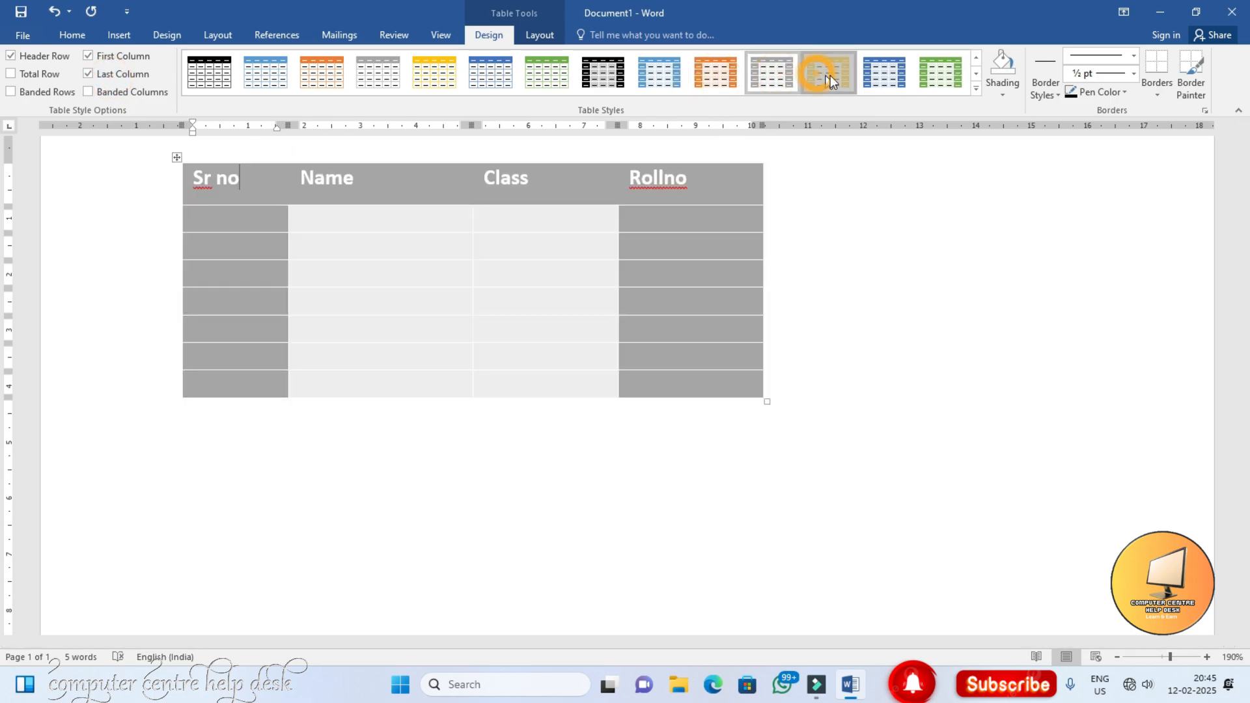
pyautogui.click(885, 75)
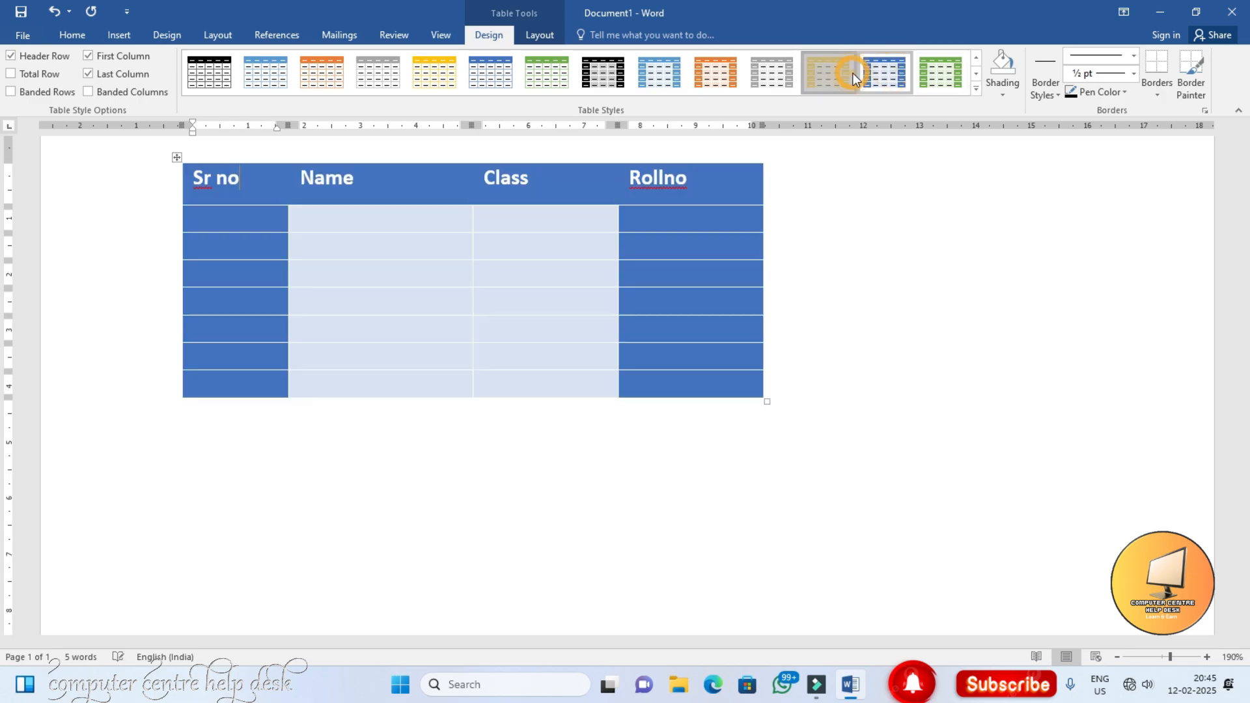
pyautogui.click(853, 73)
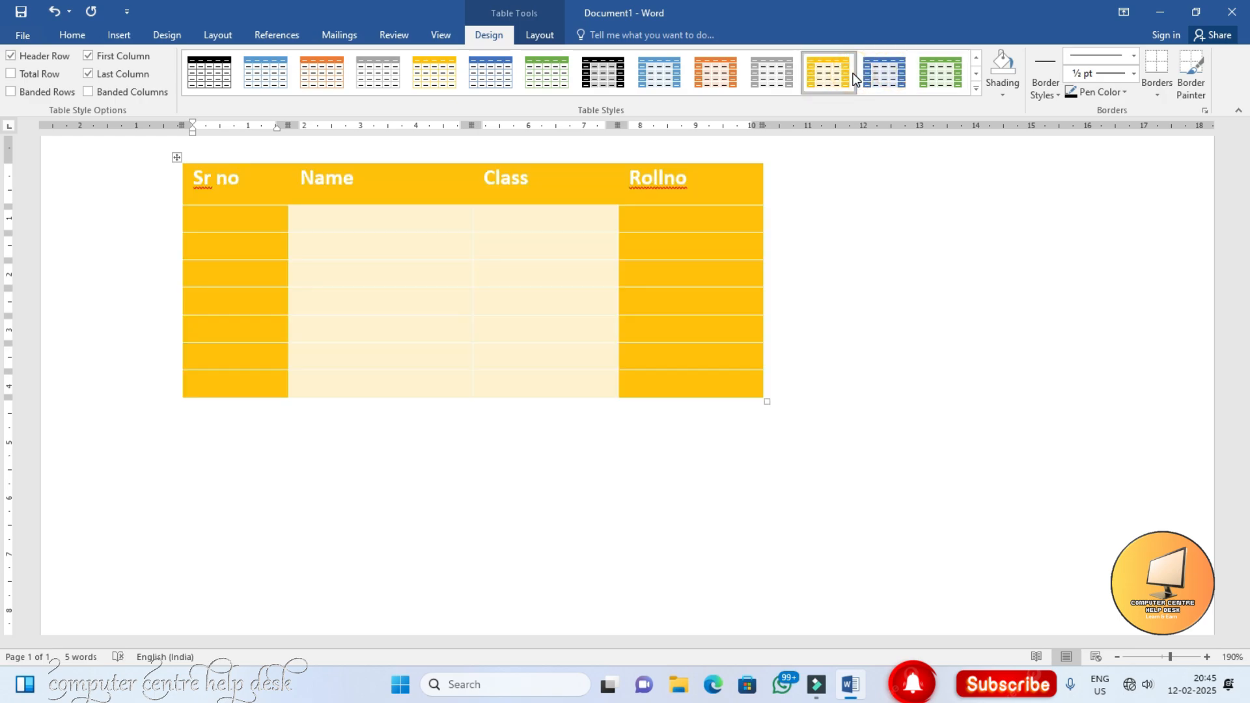
# Step: Turn off the Last Column and First Column options, then switch Banded Rows on and off again
pyautogui.click(109, 76)
pyautogui.click(107, 57)
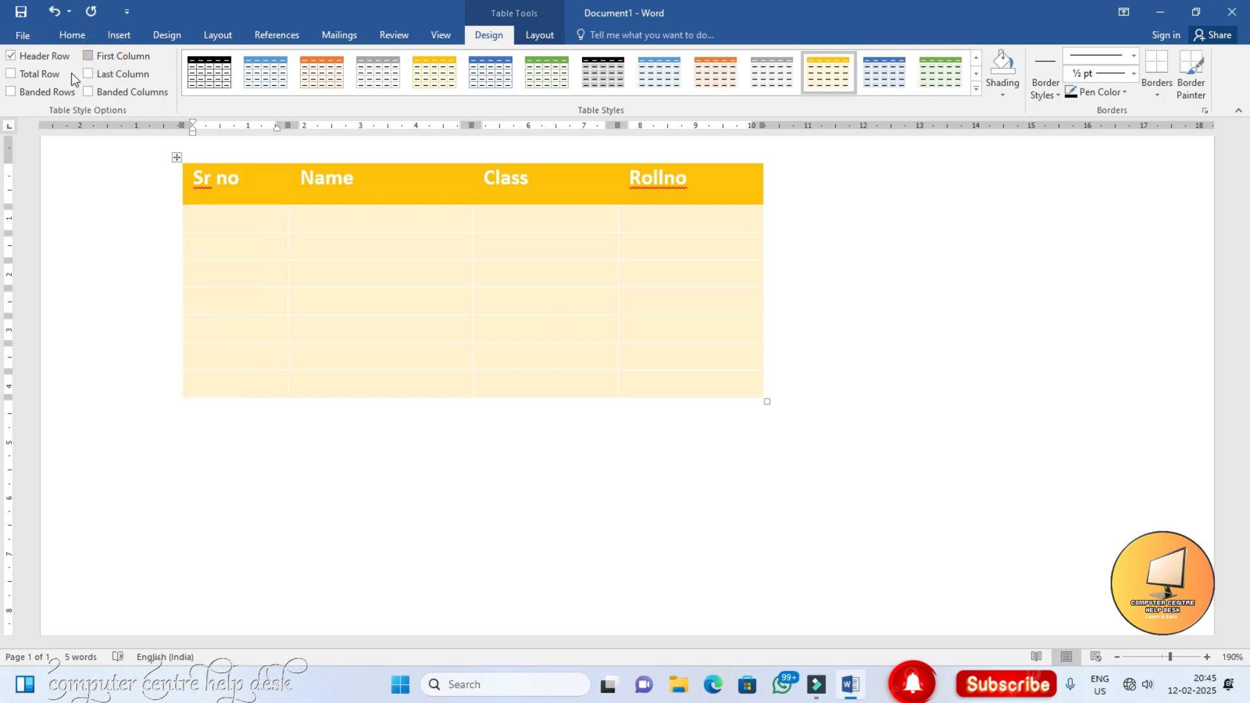
pyautogui.click(22, 92)
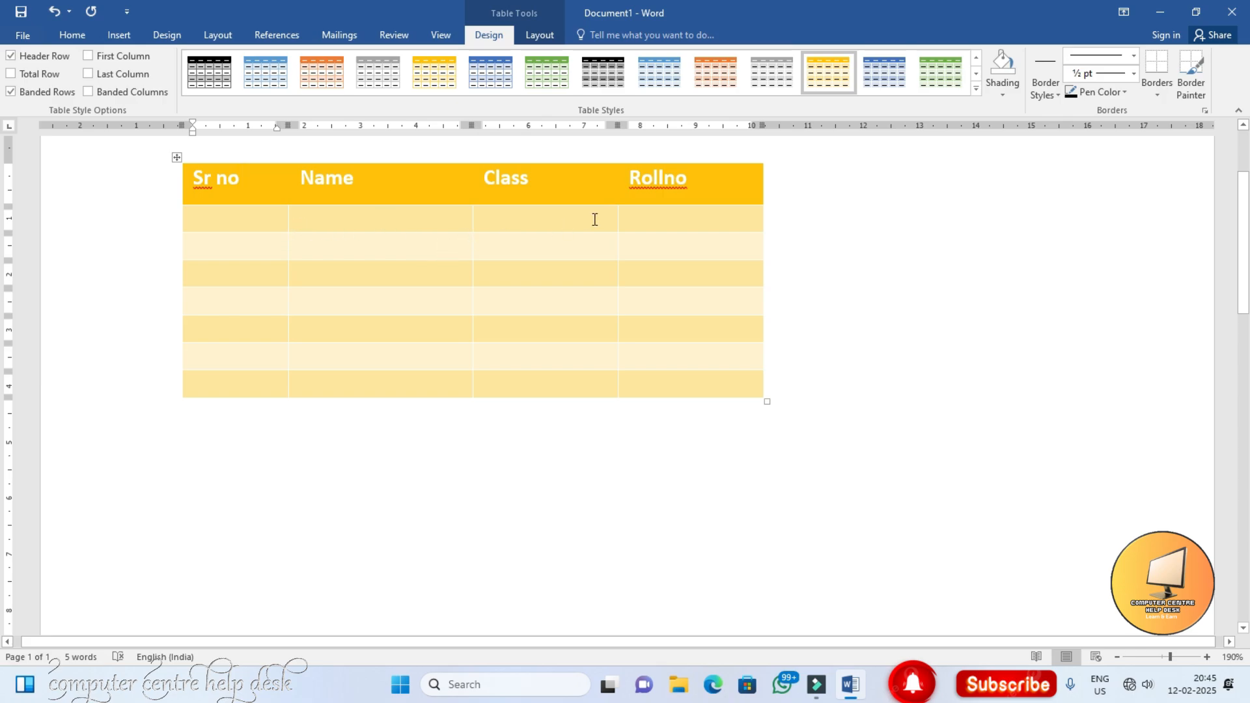
pyautogui.click(37, 94)
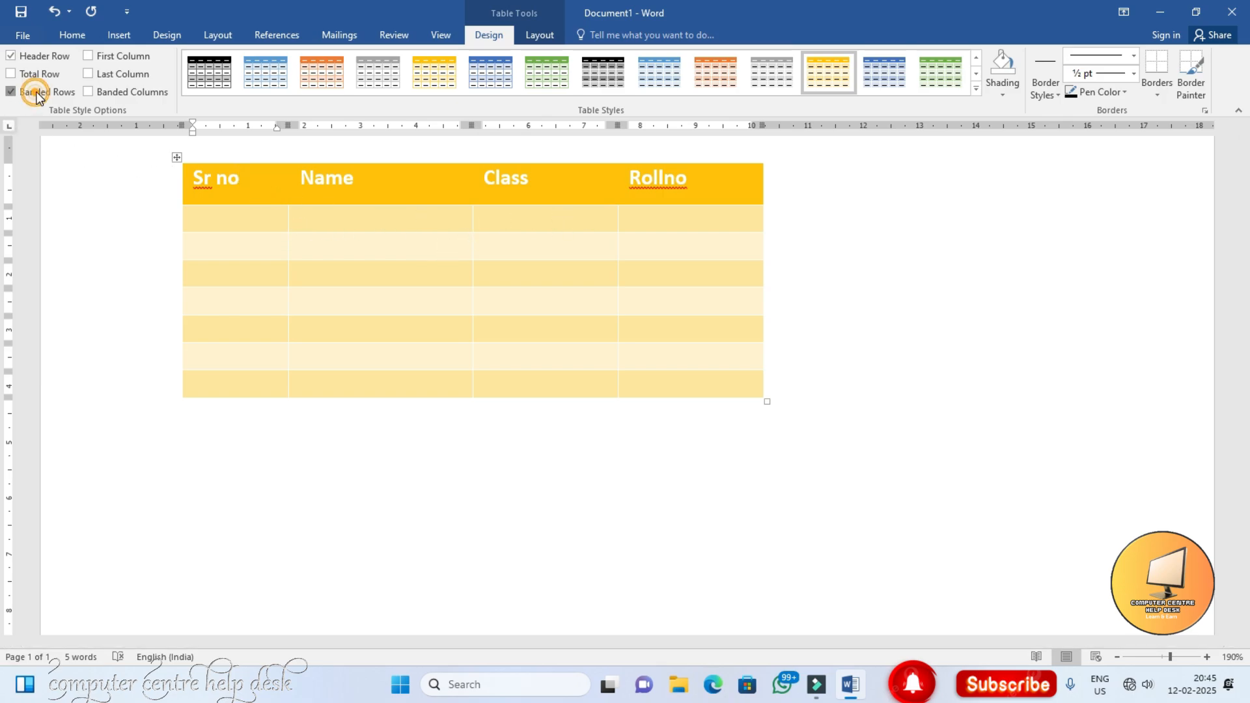
# Step: Turn on the Banded Columns, Banded Rows, Total Row, First Column and Last Column style options for the table
pyautogui.click(127, 93)
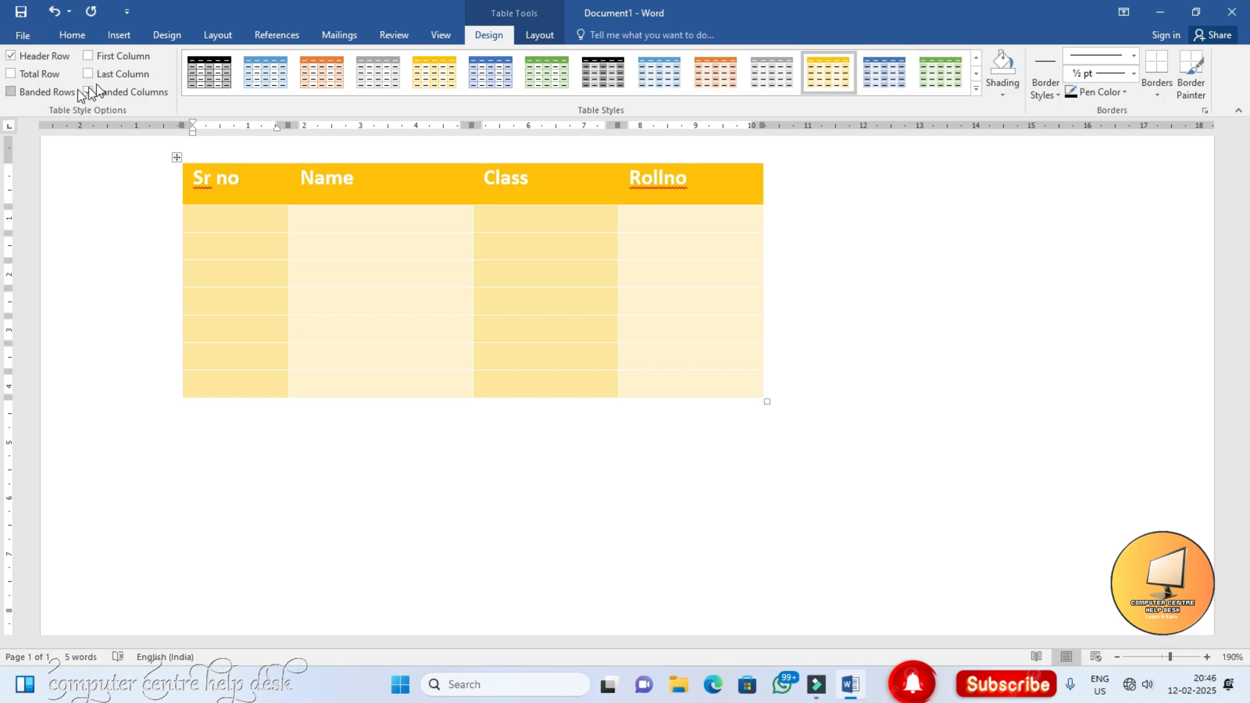
pyautogui.click(29, 95)
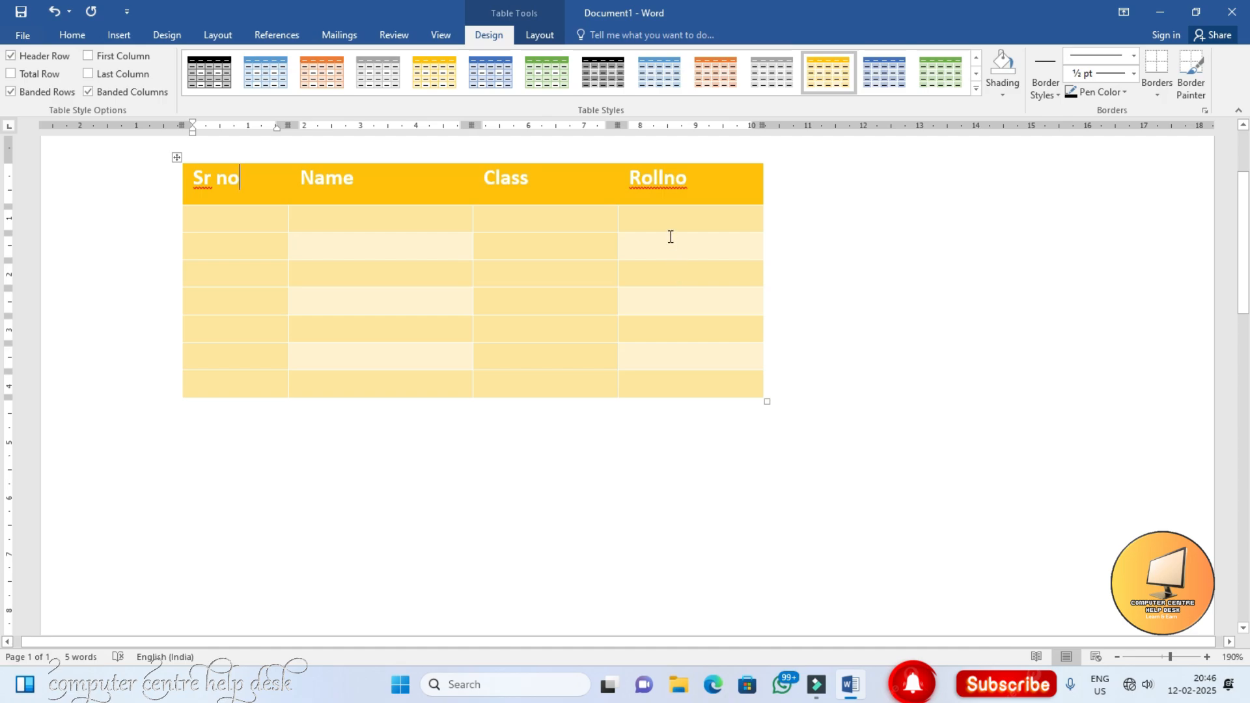
pyautogui.click(34, 75)
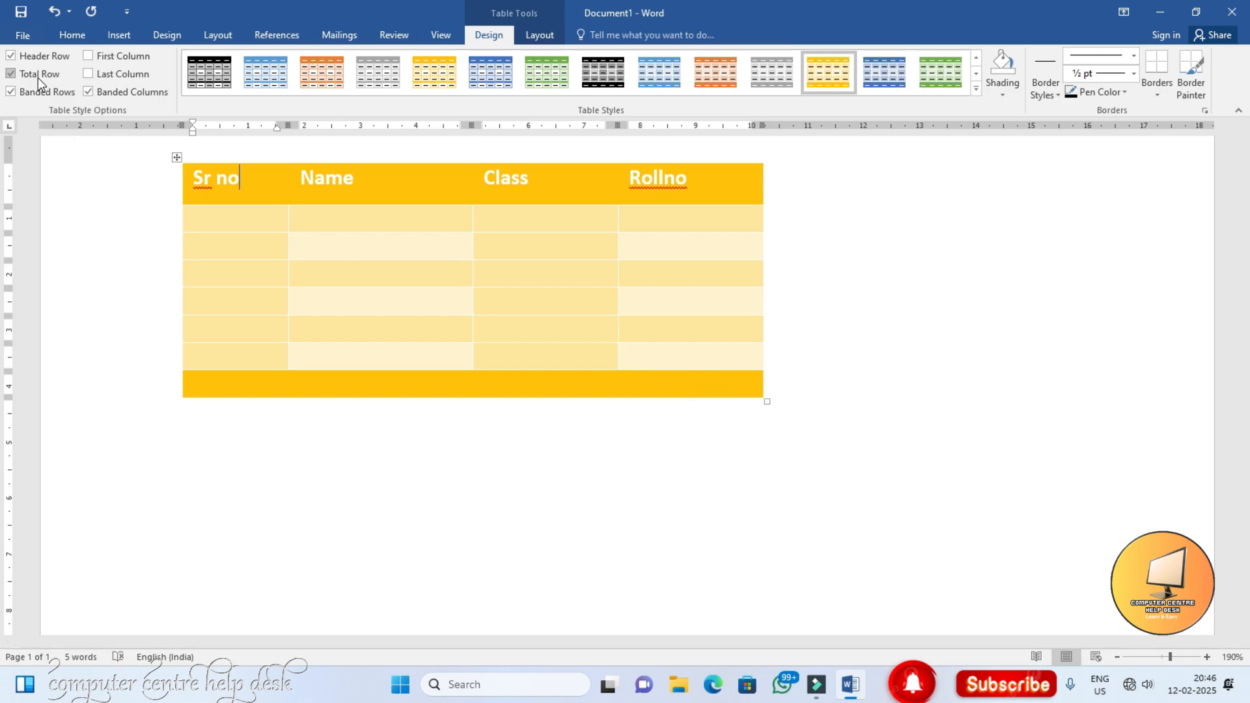
pyautogui.click(87, 57)
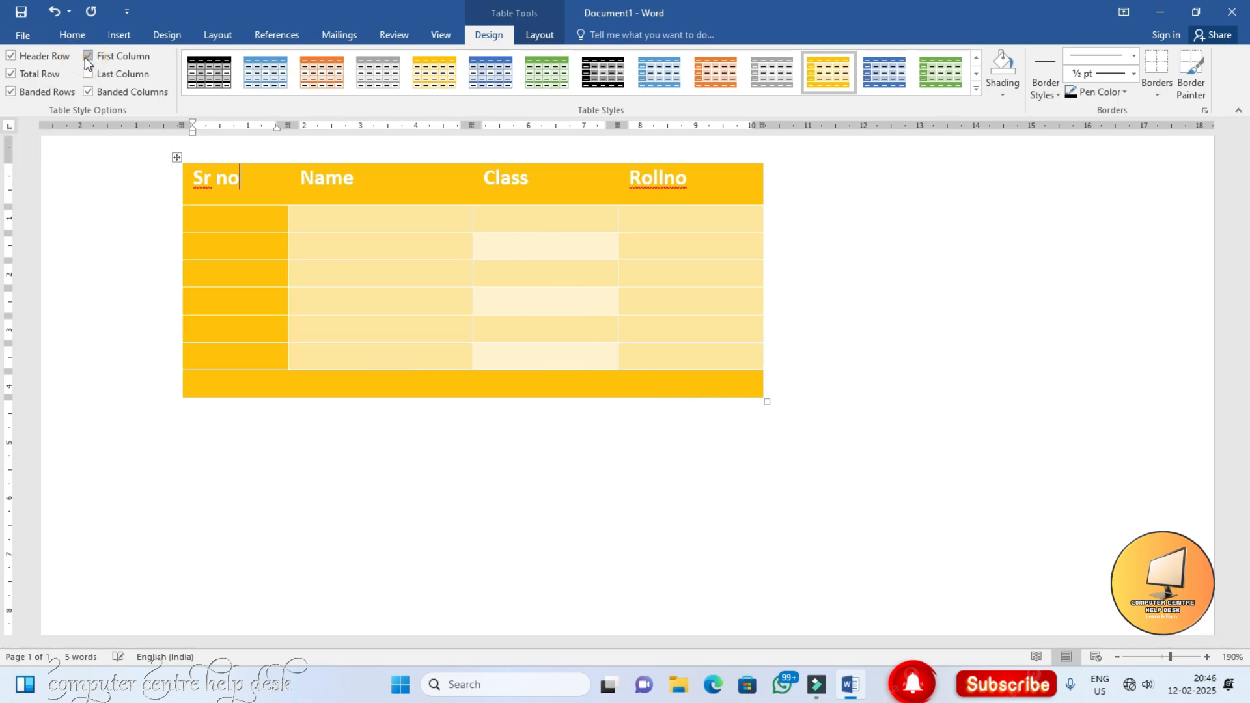
pyautogui.click(87, 73)
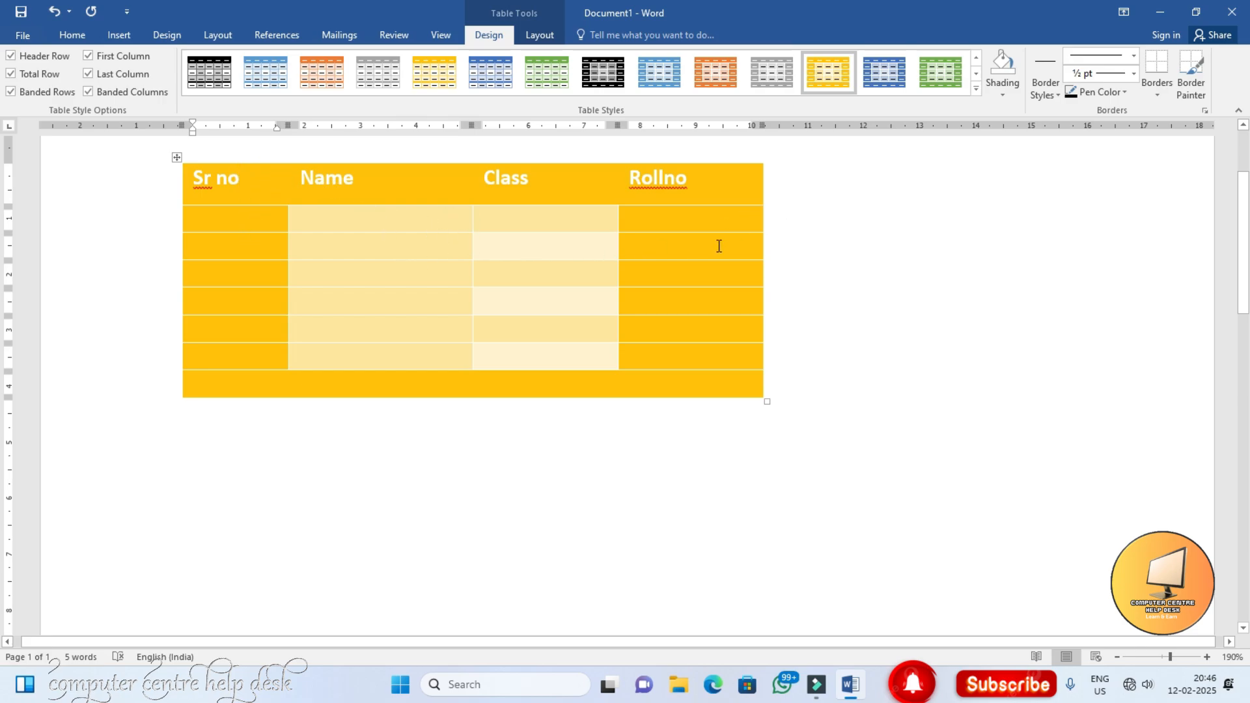
# Step: Apply the first plain table style with black grid lines and reduce the heading row's height to about 0.5 cm
pyautogui.click(976, 89)
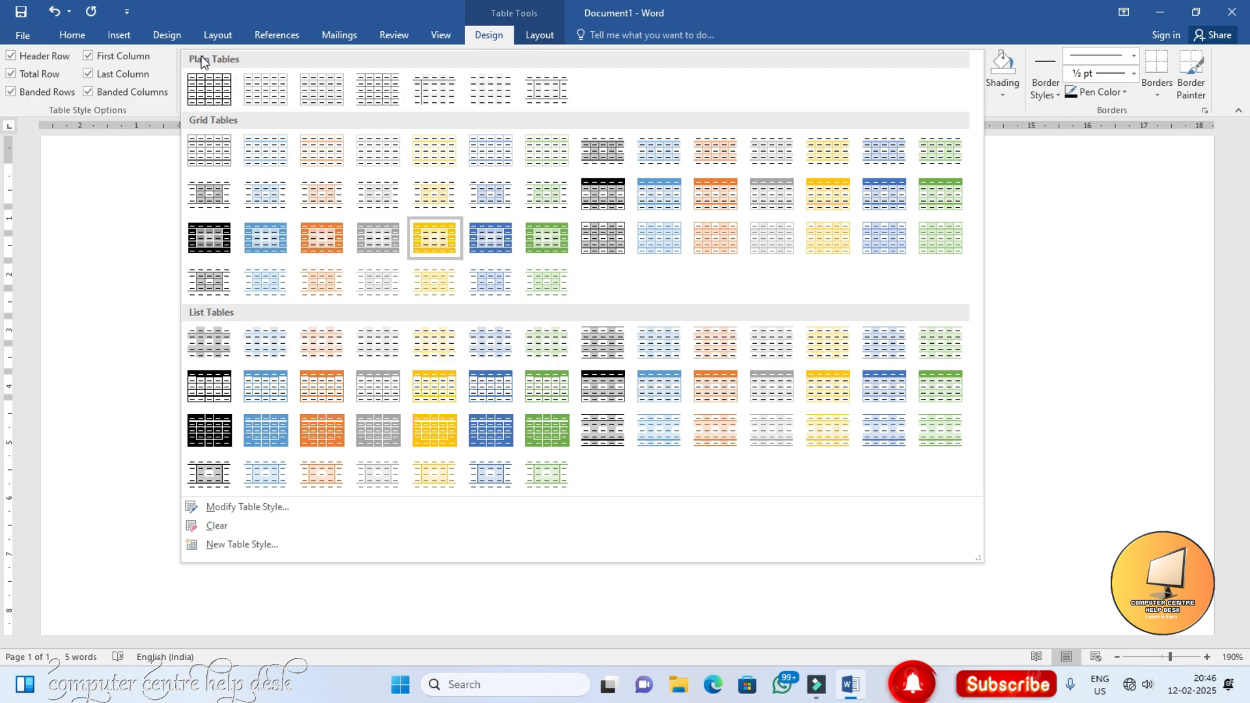
pyautogui.click(205, 92)
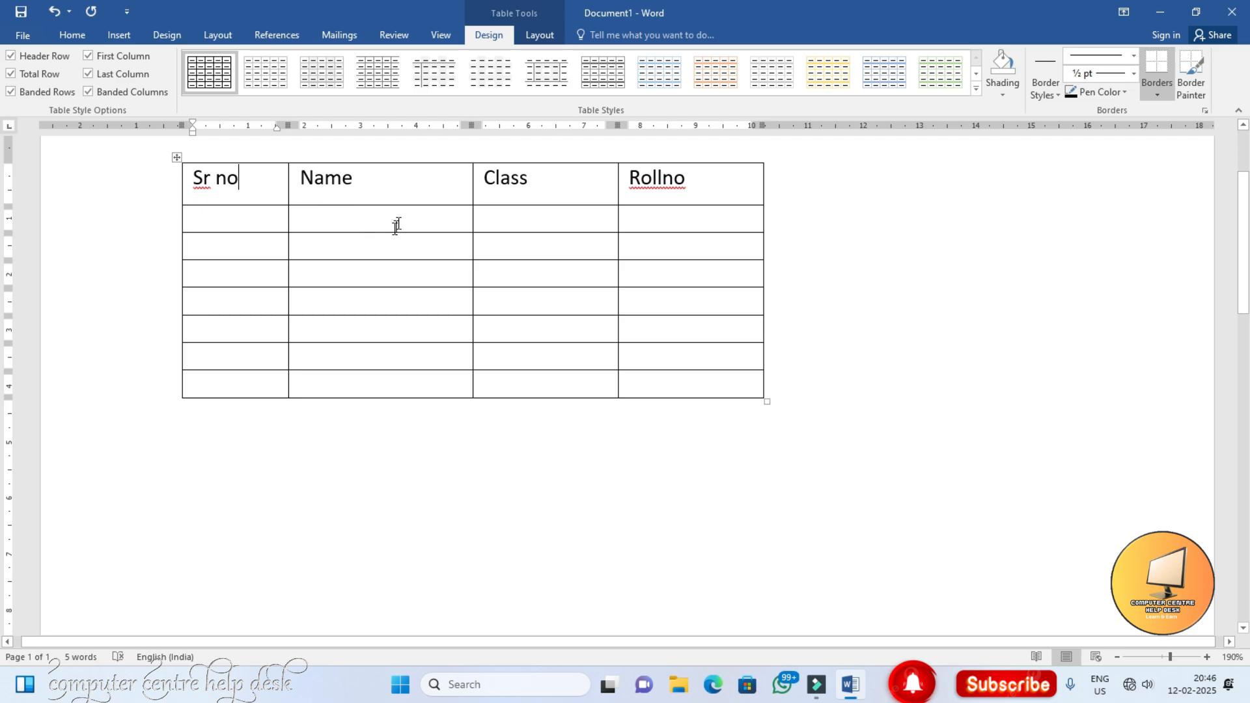
pyautogui.moveTo(383, 206); pyautogui.dragTo(381, 192)
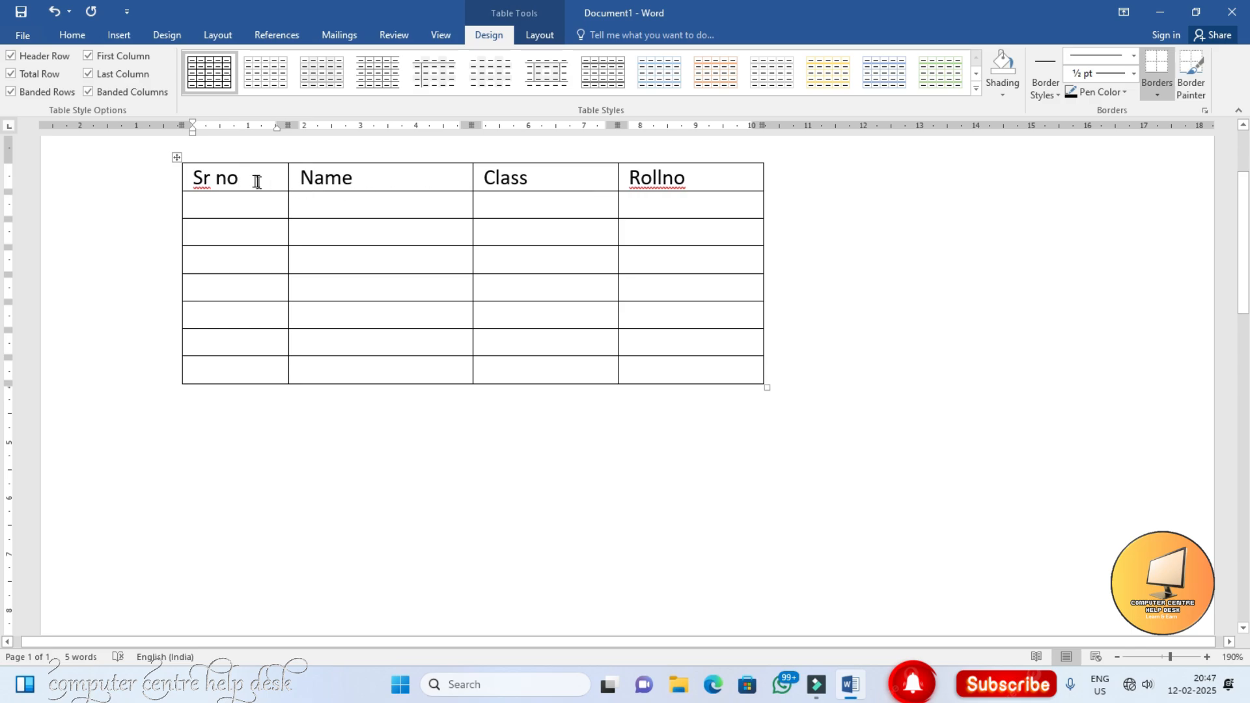
# Step: Shade the heading row from Sr no to Rollno with the standard dark blue color
pyautogui.moveTo(197, 179); pyautogui.dragTo(682, 180)
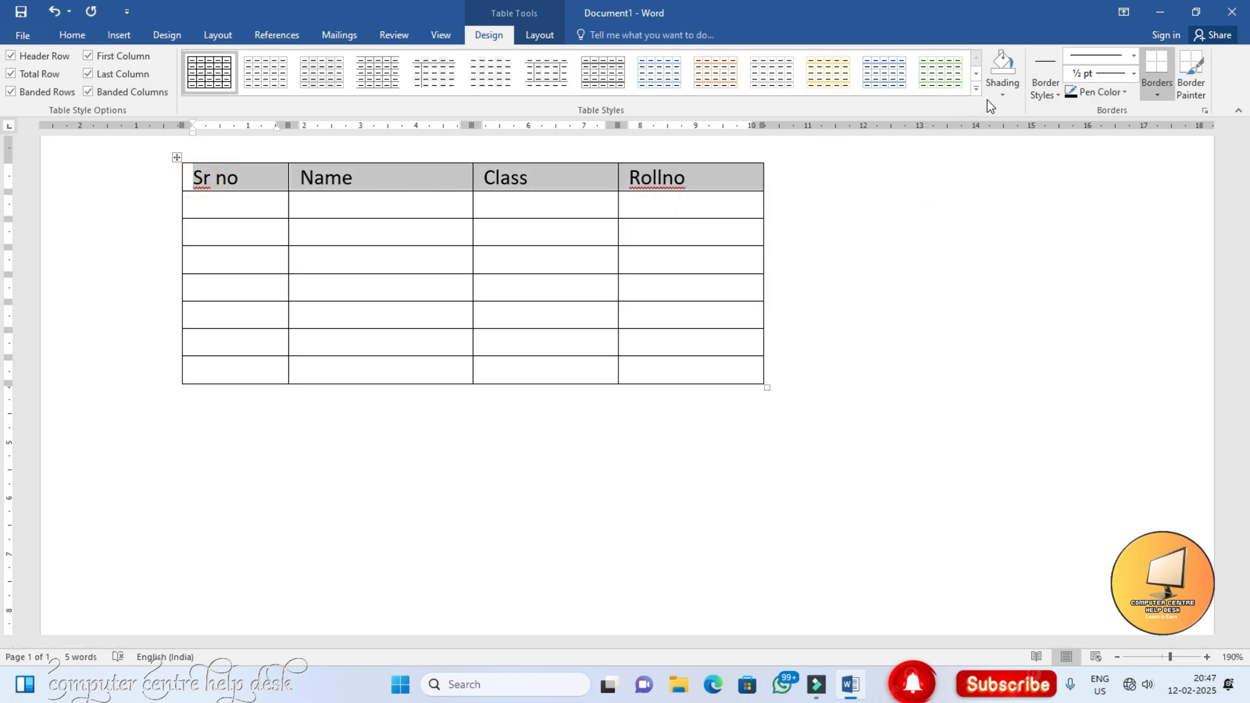
pyautogui.click(1011, 96)
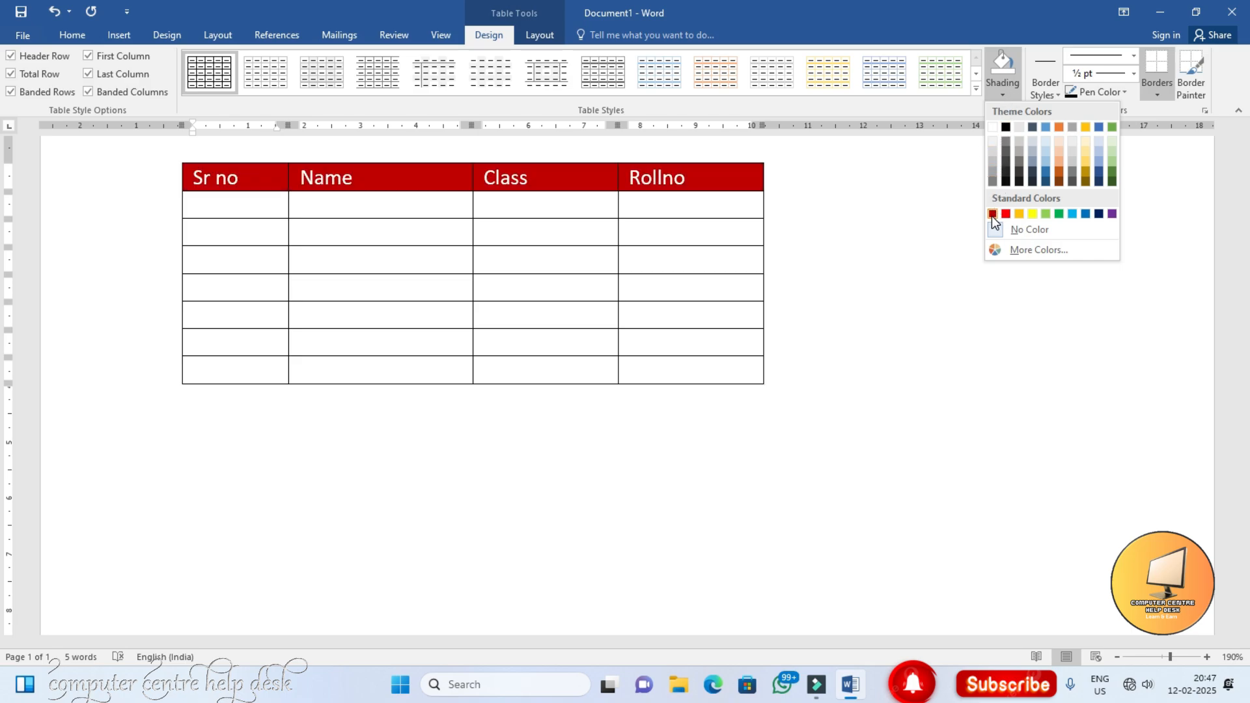
pyautogui.click(1100, 213)
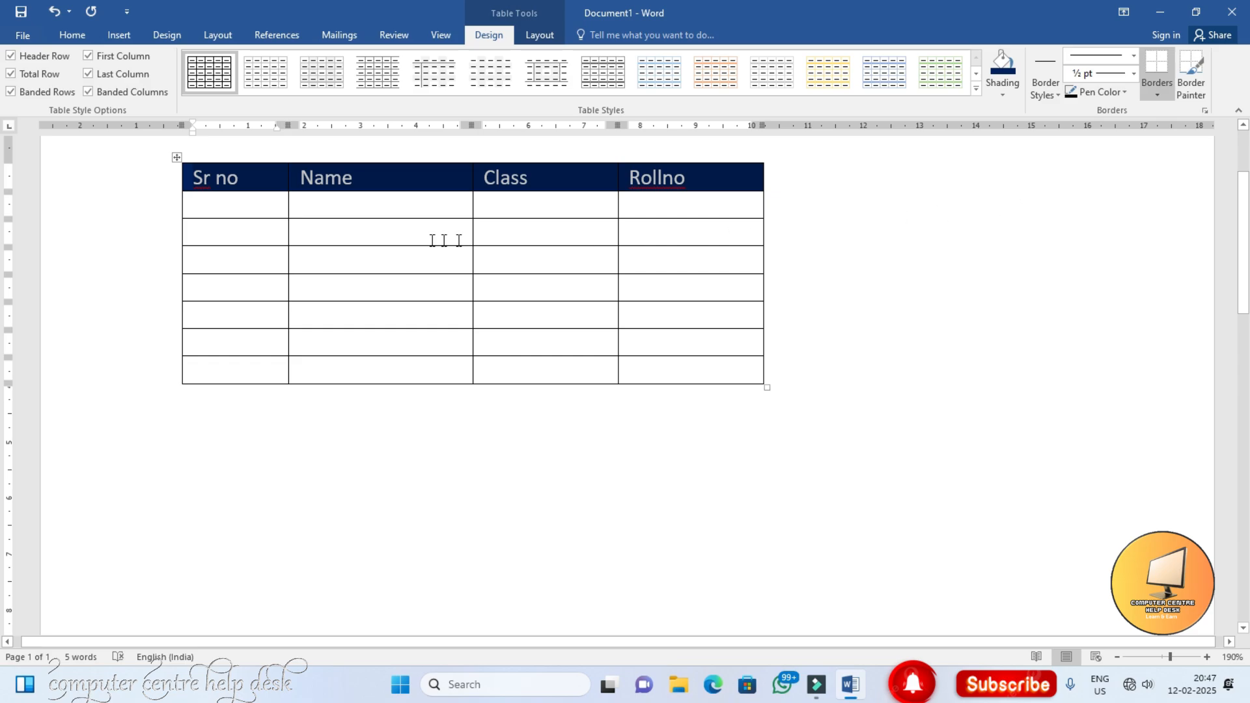
# Step: Shade the table's third and fifth rows with the standard yellow color
pyautogui.moveTo(243, 234); pyautogui.dragTo(689, 248)
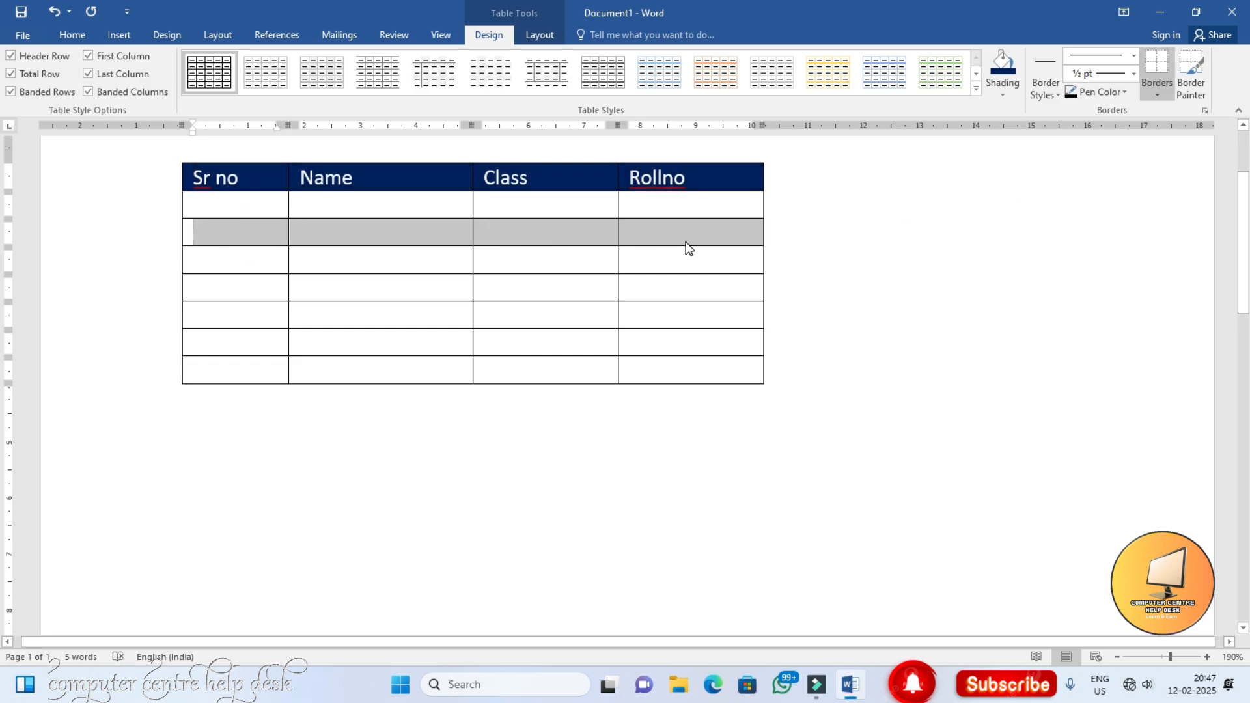
pyautogui.click(1002, 96)
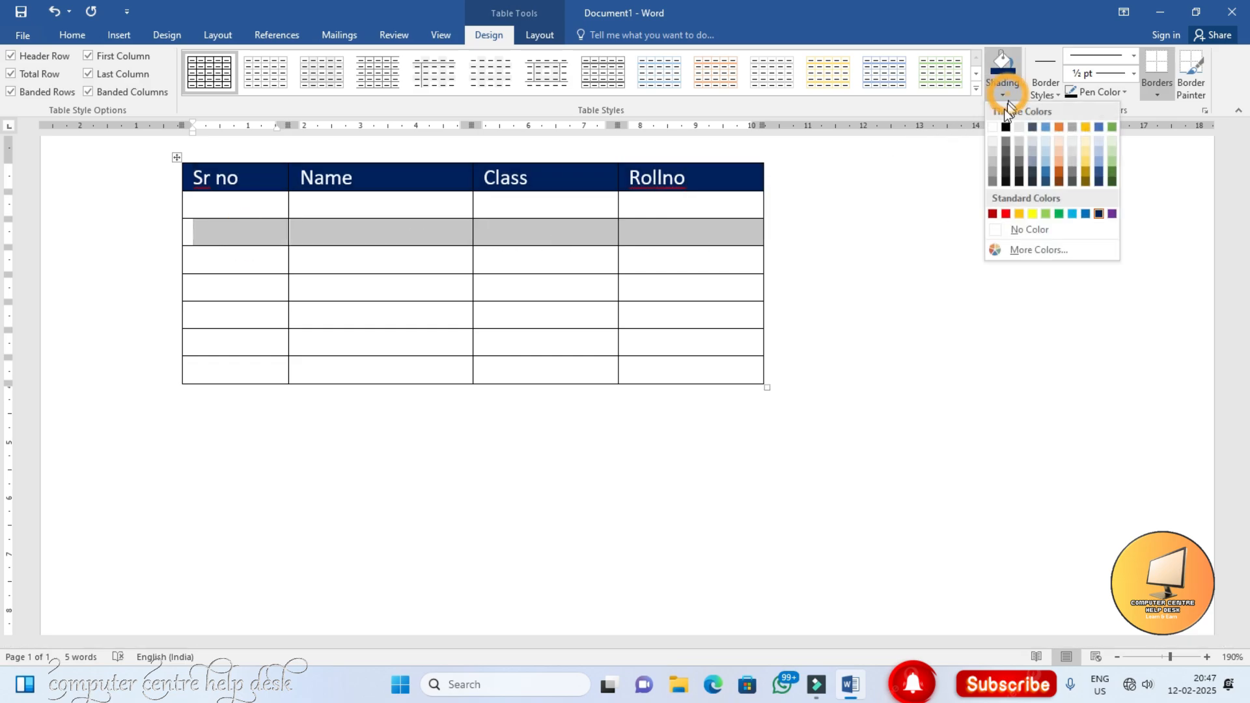
pyautogui.click(1032, 214)
pyautogui.moveTo(254, 290); pyautogui.dragTo(670, 285)
pyautogui.click(1003, 65)
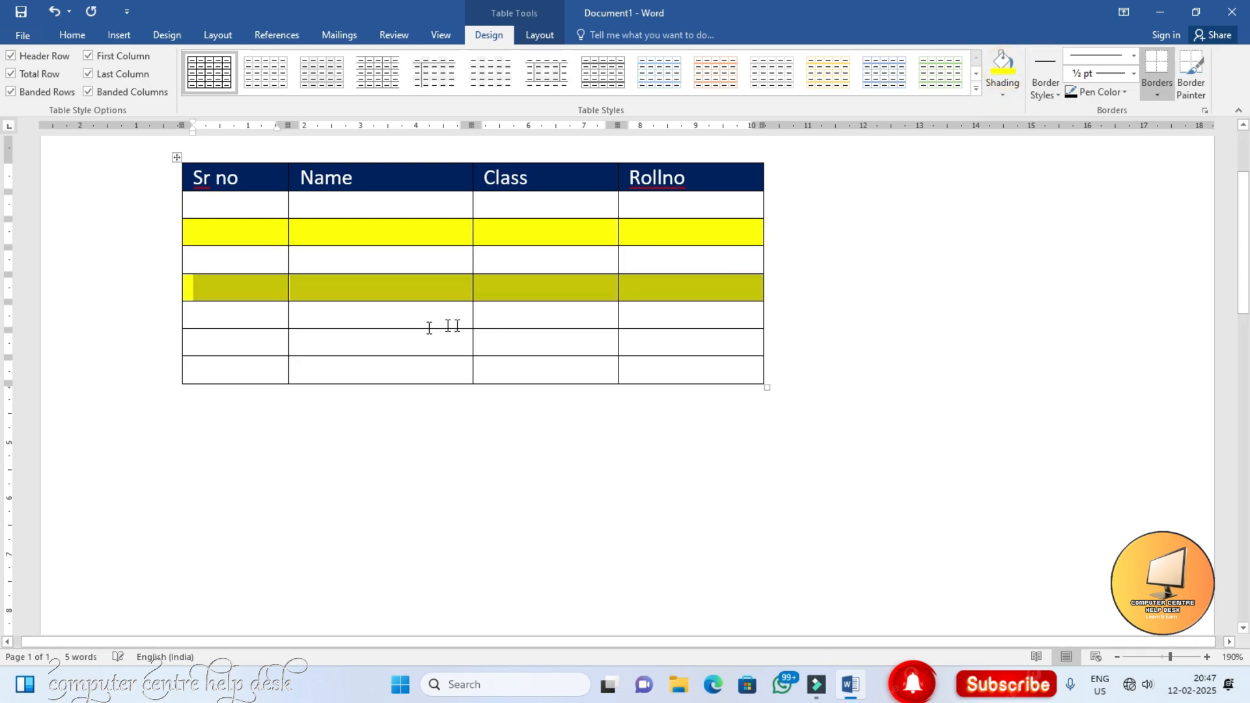
# Step: Shade the table's seventh row with the standard yellow color
pyautogui.moveTo(226, 346); pyautogui.dragTo(640, 343)
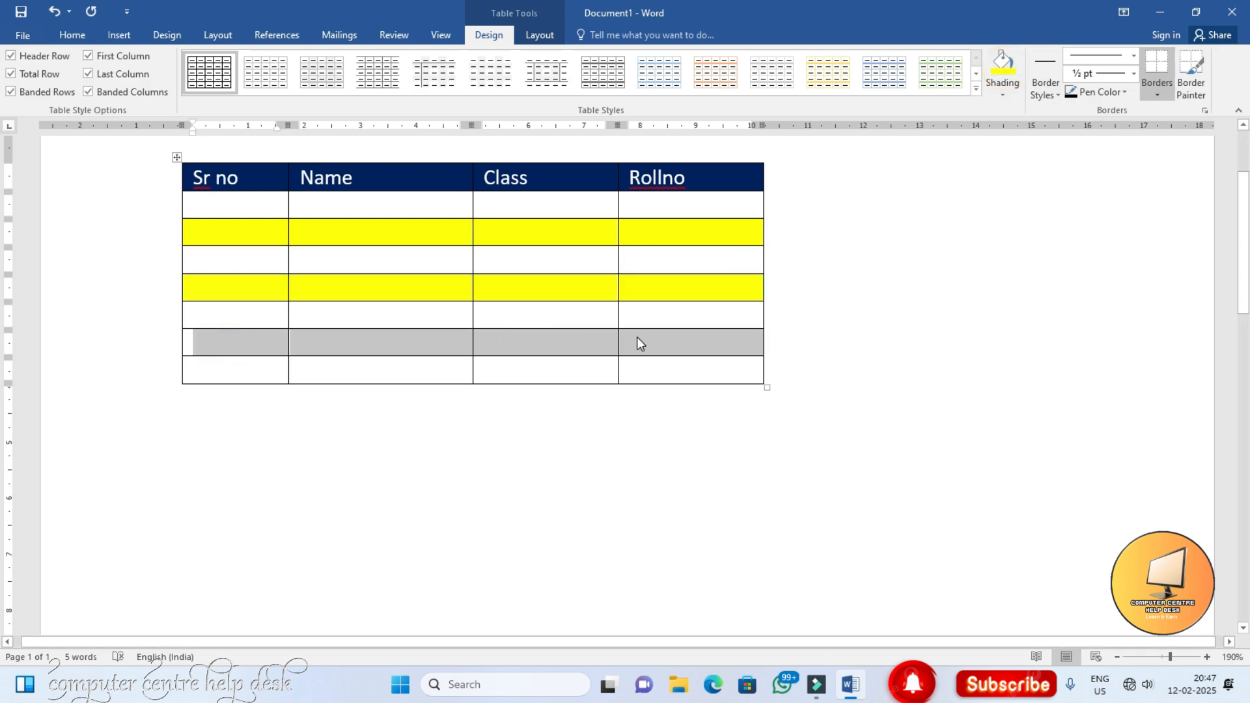
pyautogui.click(1002, 94)
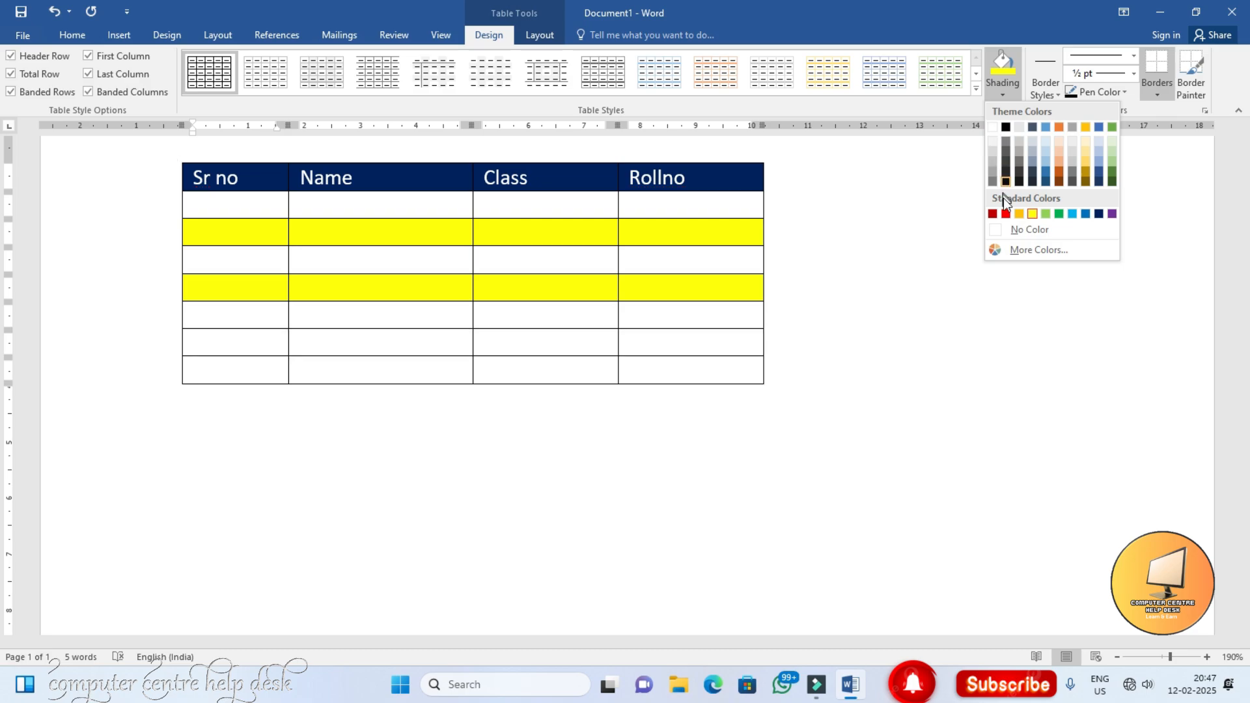
pyautogui.click(1033, 215)
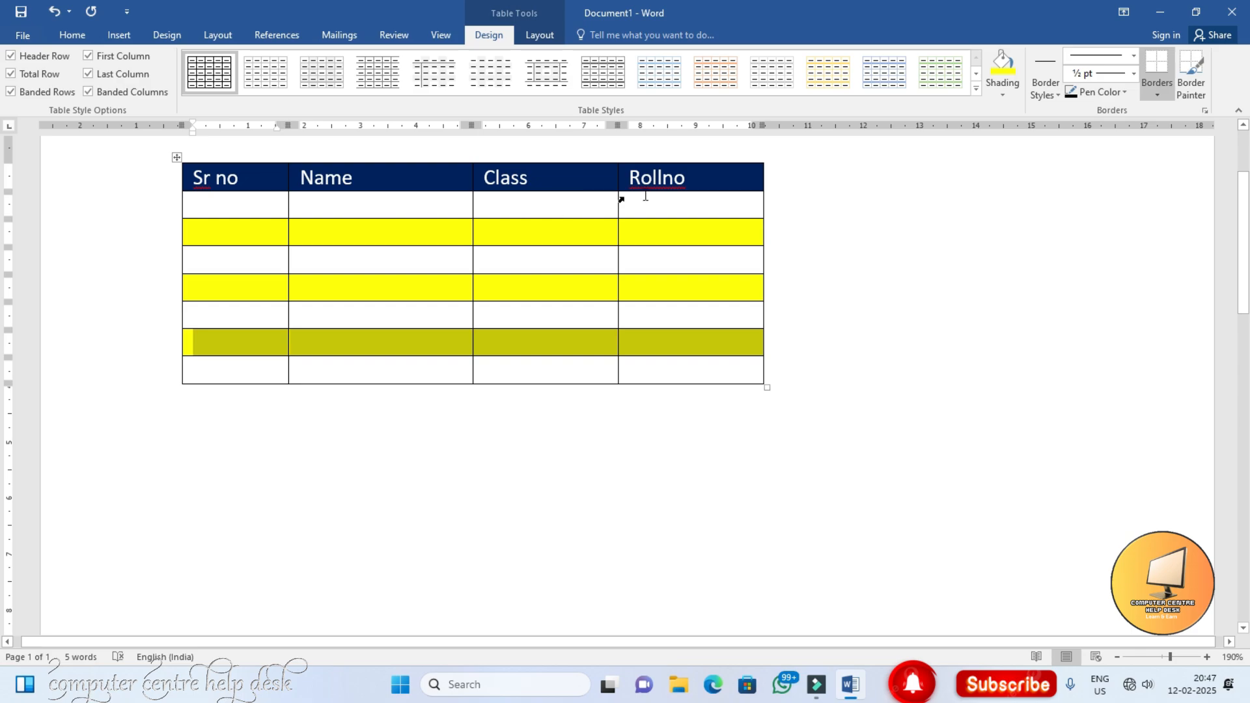
# Step: Set the border pen to a thick 3-D line style, 4½ pt width and the standard dark red color
pyautogui.click(1050, 95)
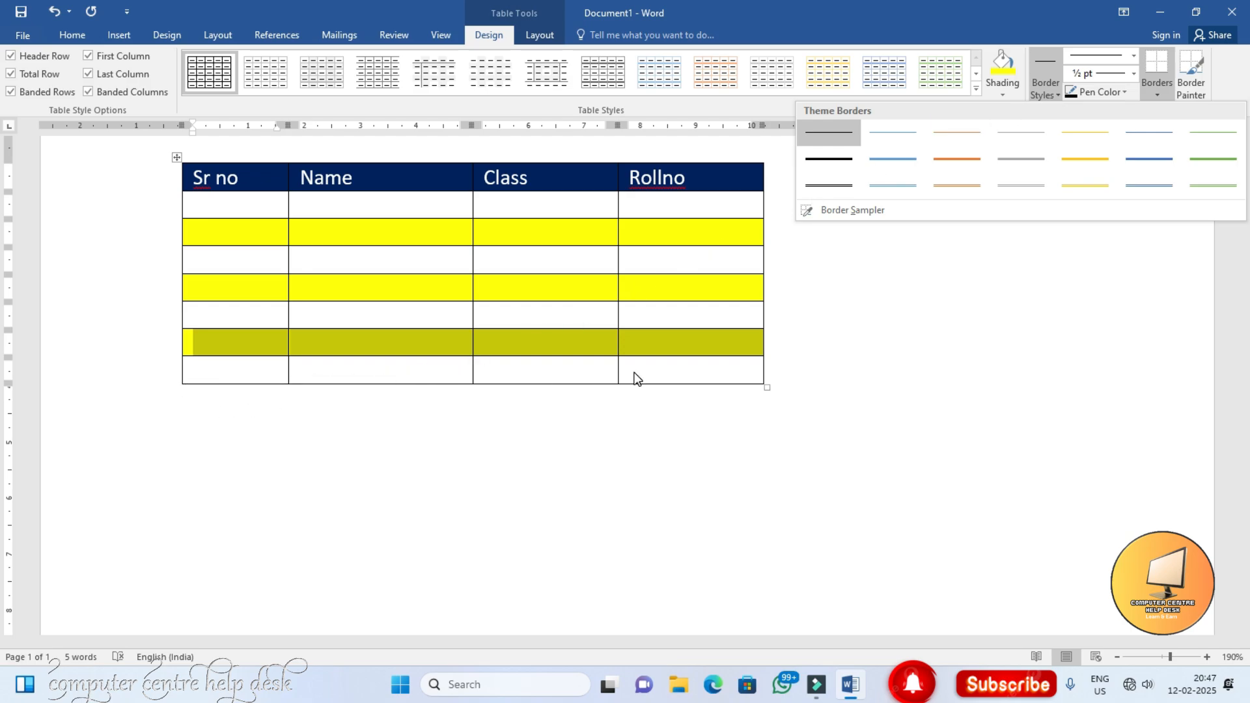
pyautogui.click(952, 158)
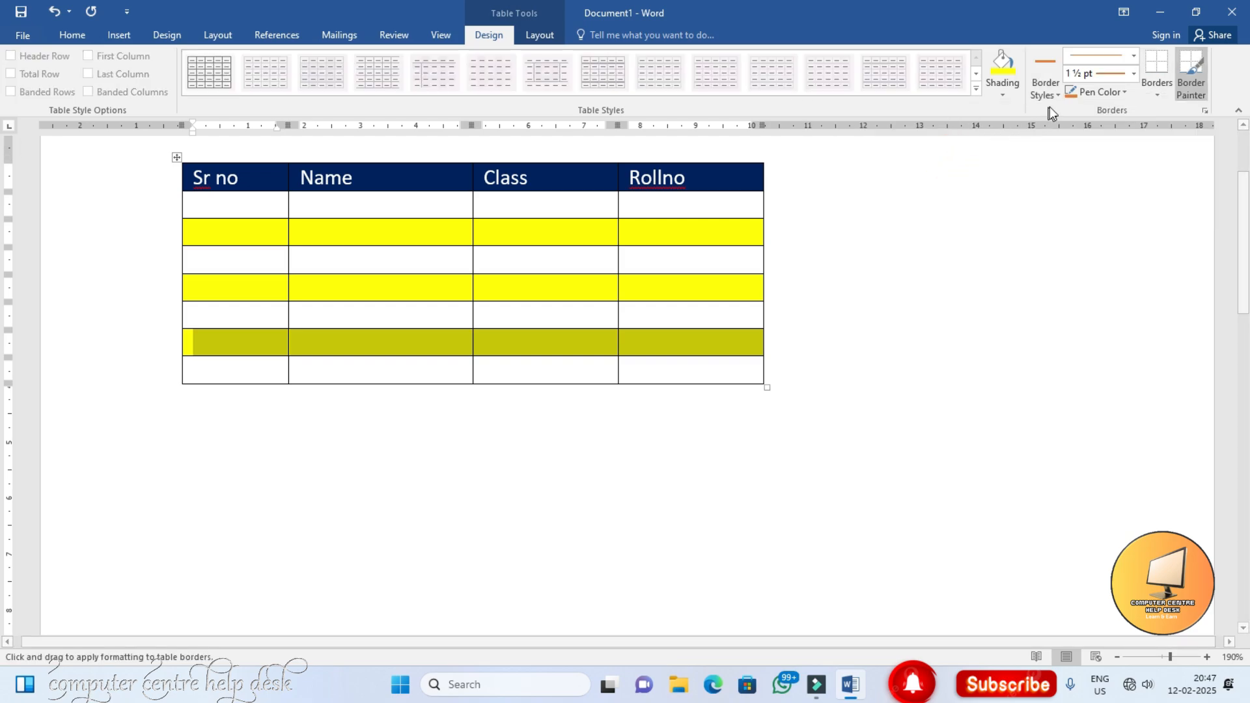
pyautogui.click(1131, 57)
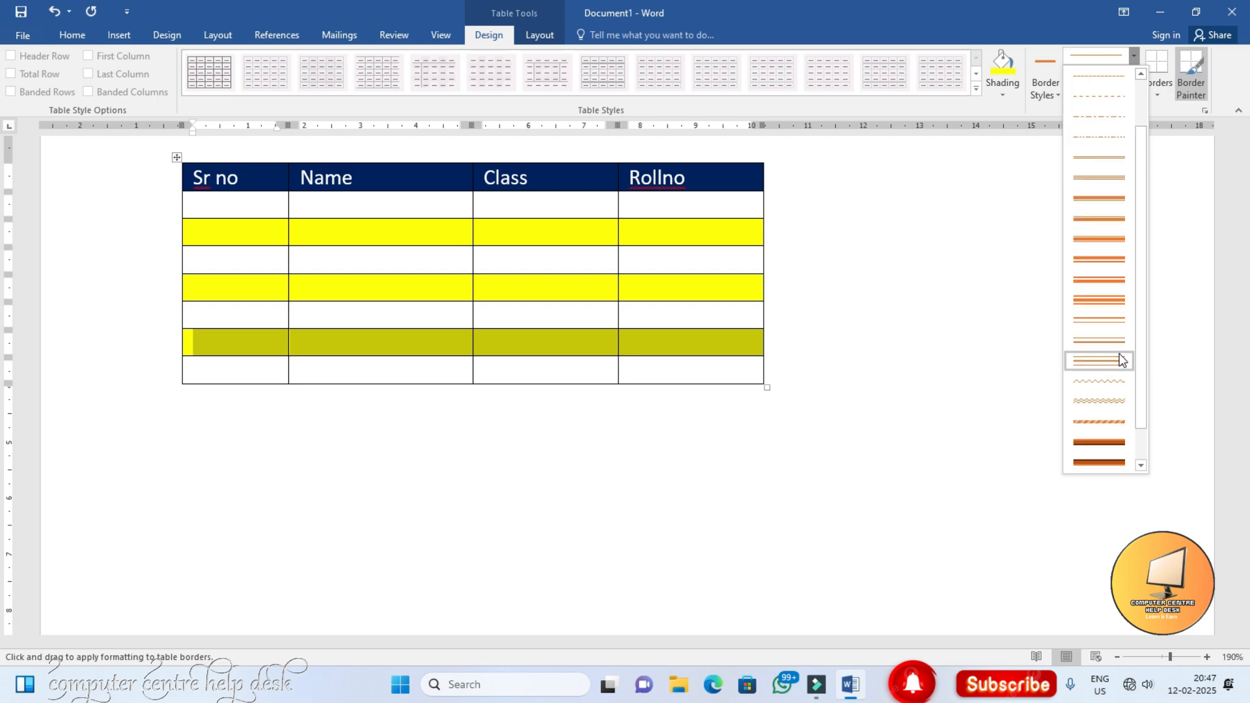
pyautogui.click(1118, 404)
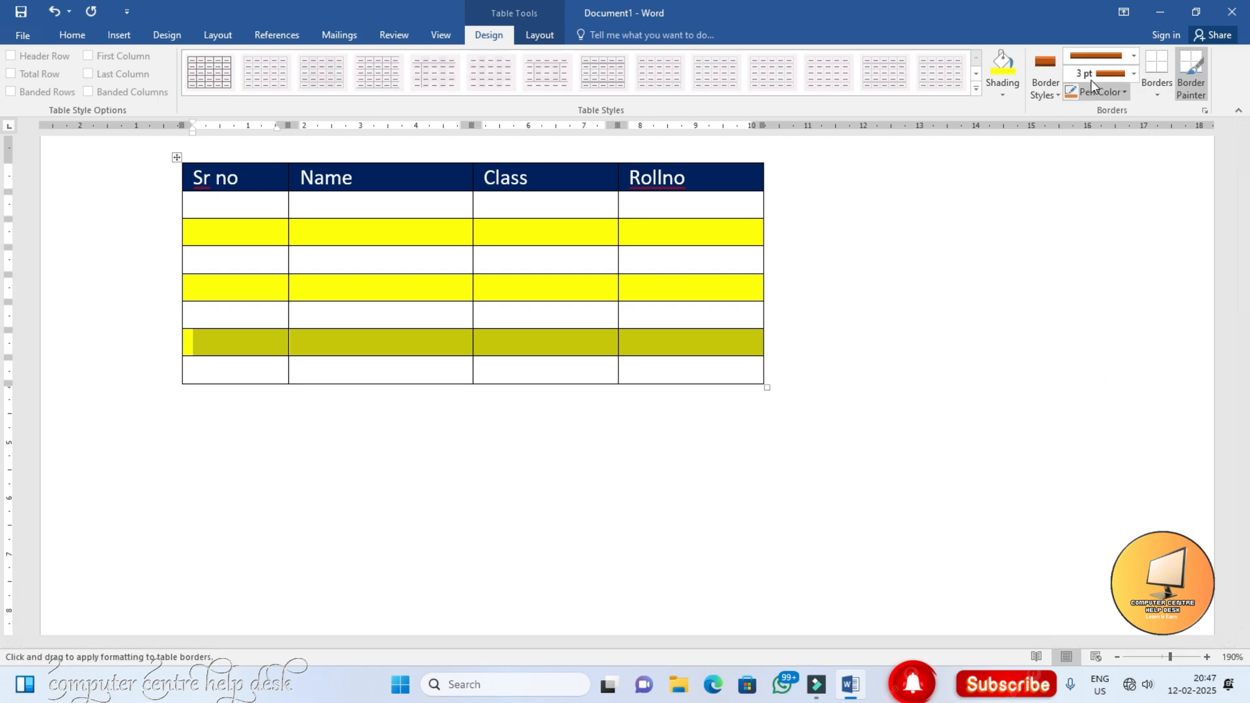
pyautogui.click(1133, 74)
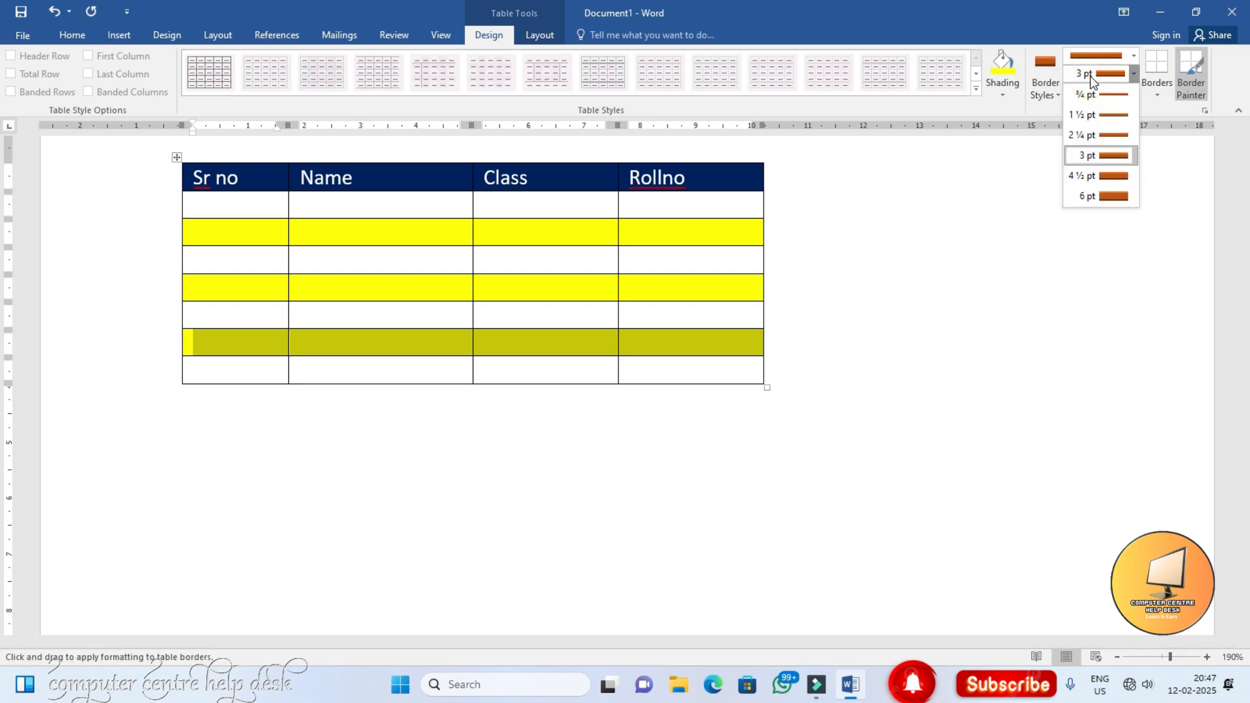
pyautogui.click(1100, 179)
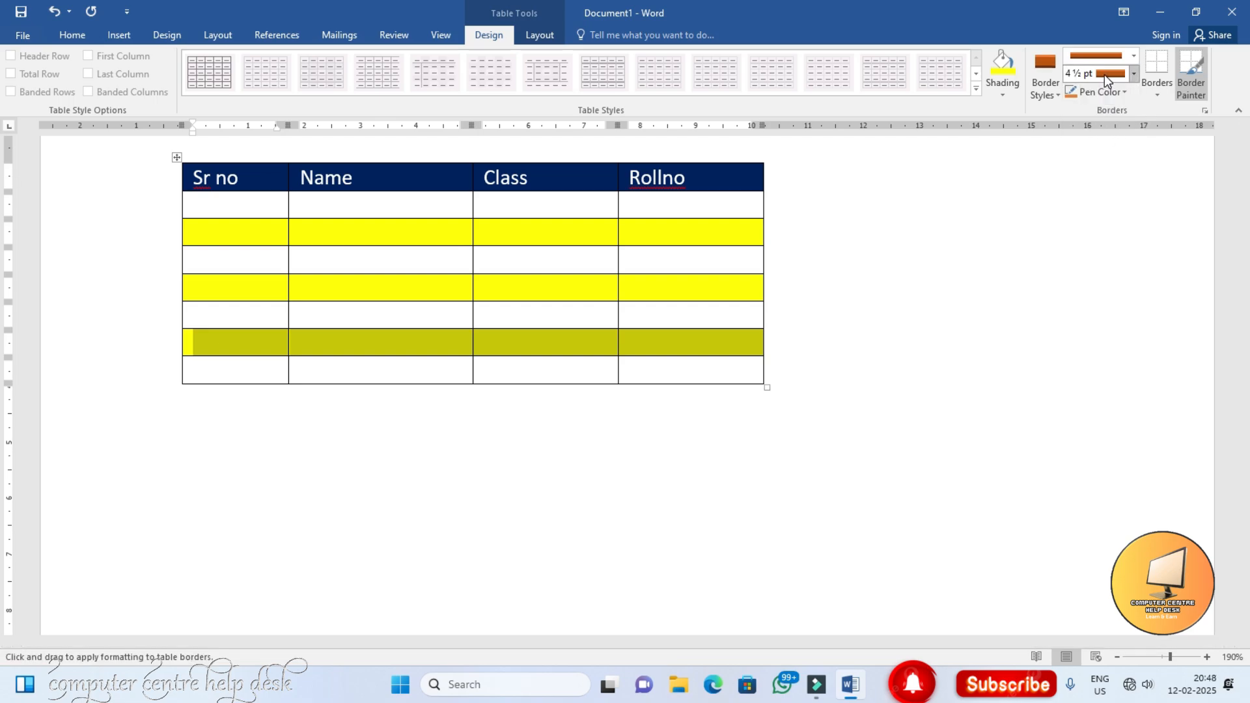
pyautogui.click(1103, 94)
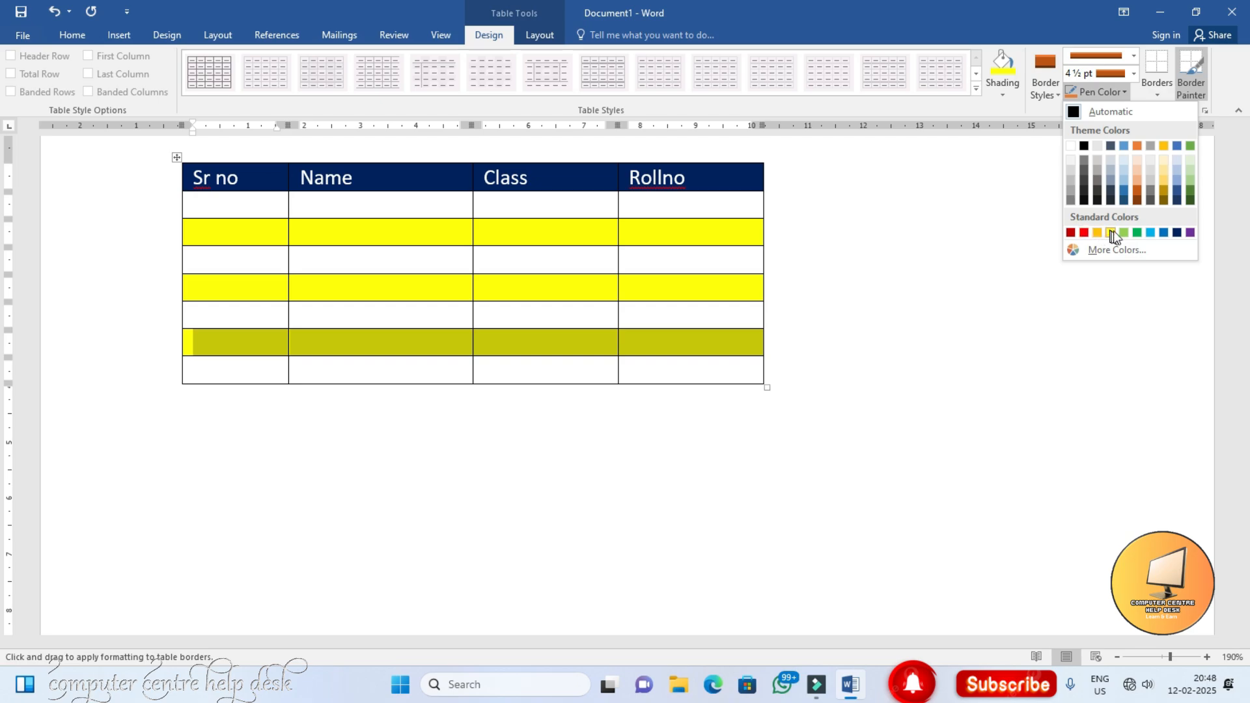
pyautogui.click(1070, 233)
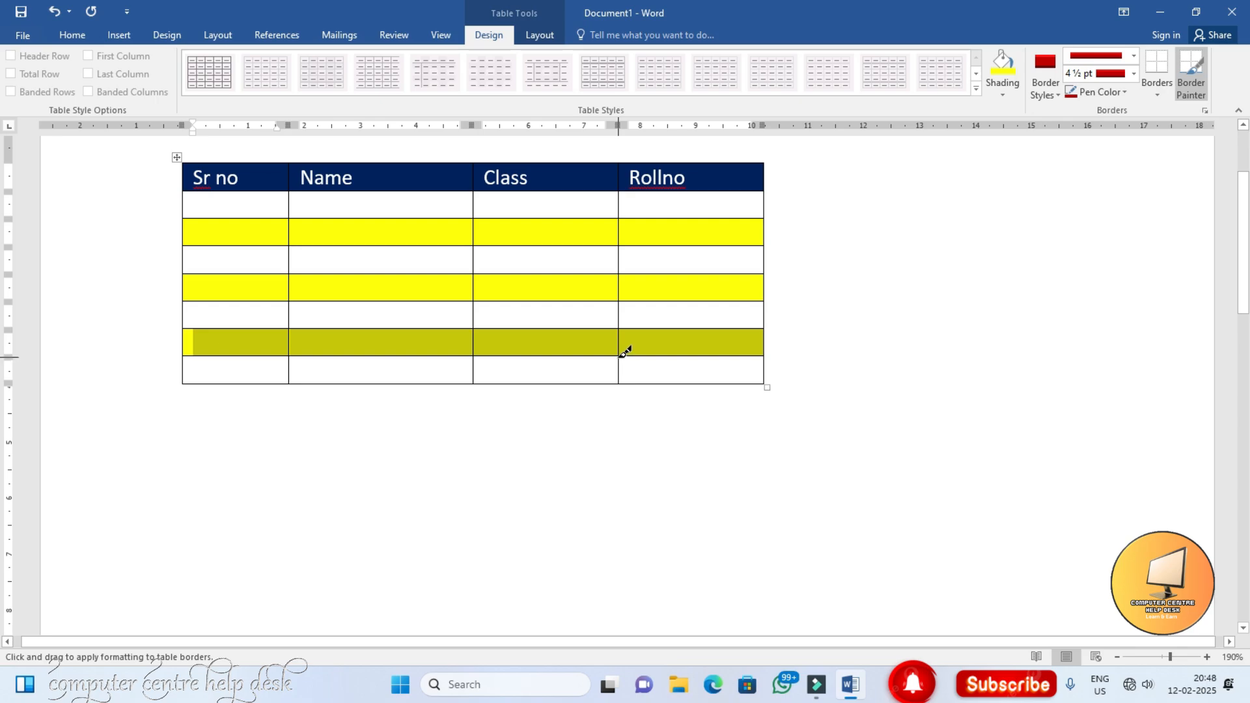
# Step: Paint the dark red border around the table's outer edges and above the last row's Class and Rollno cells
pyautogui.moveTo(623, 353); pyautogui.dragTo(753, 350)
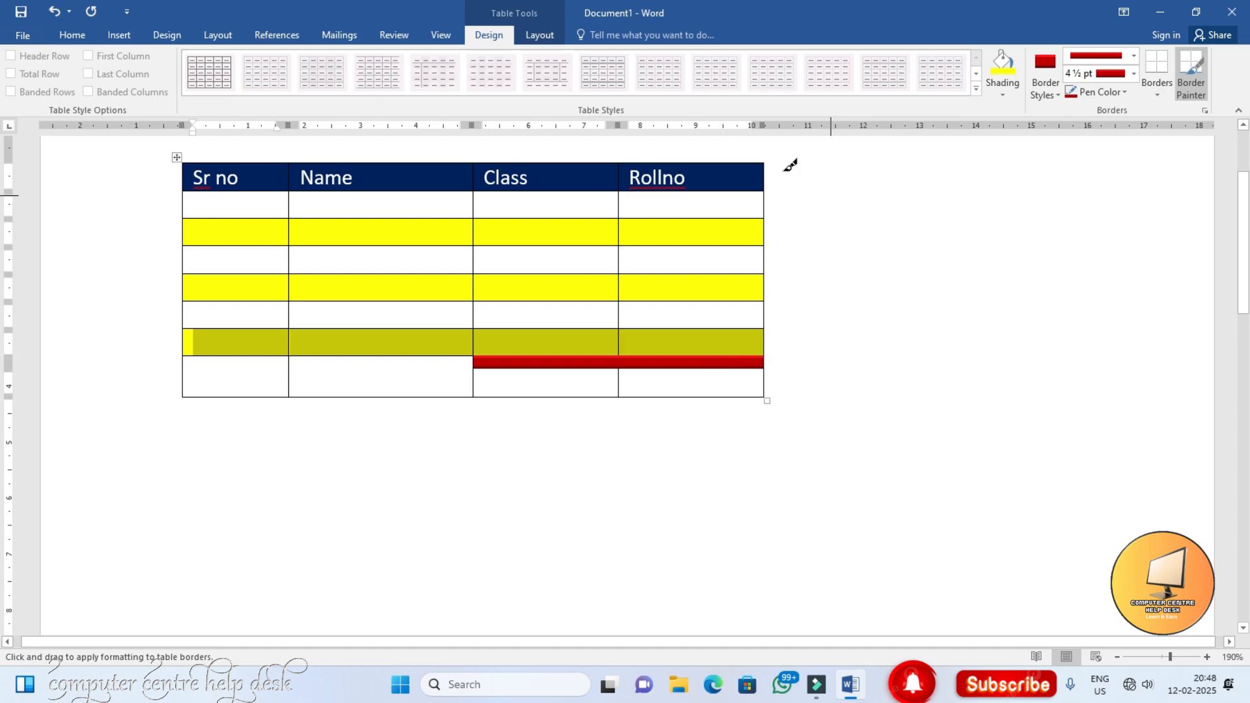
pyautogui.moveTo(764, 164)
pyautogui.mouseDown()
pyautogui.moveTo(767, 373)
pyautogui.moveTo(776, 301)
pyautogui.mouseUp()
pyautogui.moveTo(756, 164)
pyautogui.mouseDown()
pyautogui.moveTo(229, 178)
pyautogui.moveTo(184, 159)
pyautogui.moveTo(174, 318)
pyautogui.moveTo(189, 404)
pyautogui.moveTo(539, 378)
pyautogui.moveTo(758, 393)
pyautogui.moveTo(771, 412)
pyautogui.mouseUp()
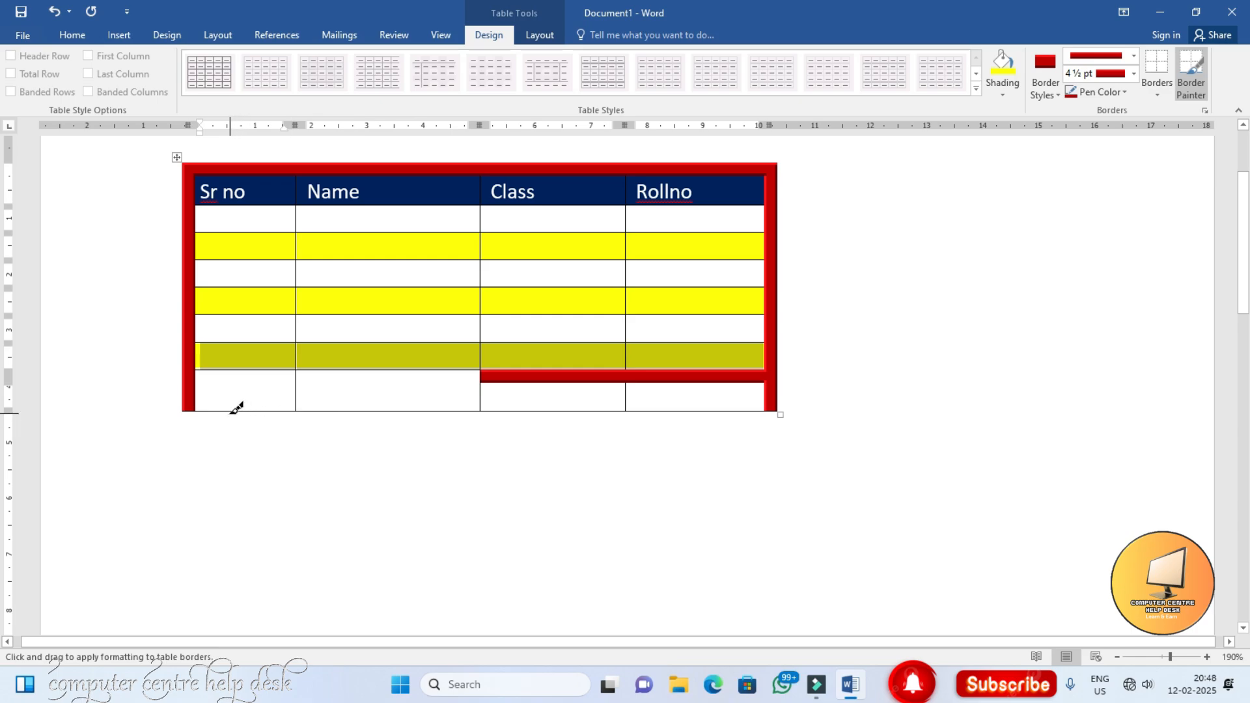
pyautogui.moveTo(230, 413)
pyautogui.mouseDown()
pyautogui.moveTo(322, 409)
pyautogui.moveTo(194, 411)
pyautogui.moveTo(723, 388)
pyautogui.moveTo(765, 403)
pyautogui.mouseUp()
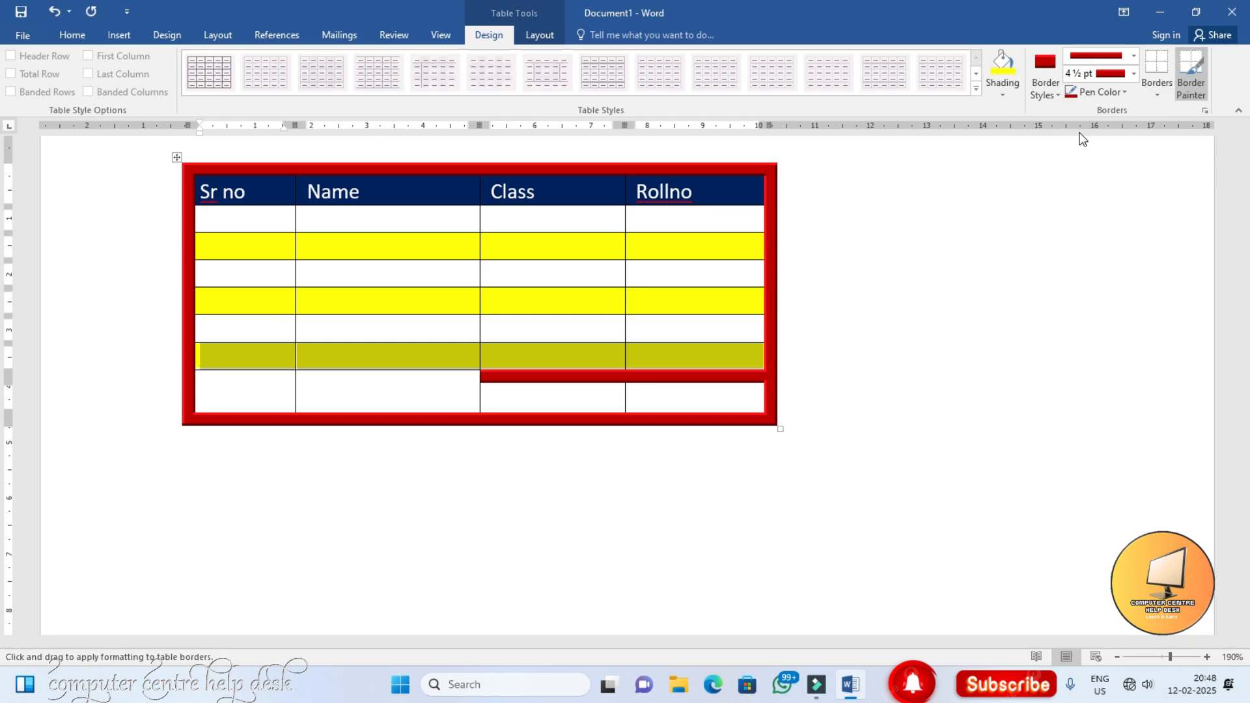
# Step: Apply the dark red 4½ pt line as all borders of the whole table
pyautogui.click(1153, 96)
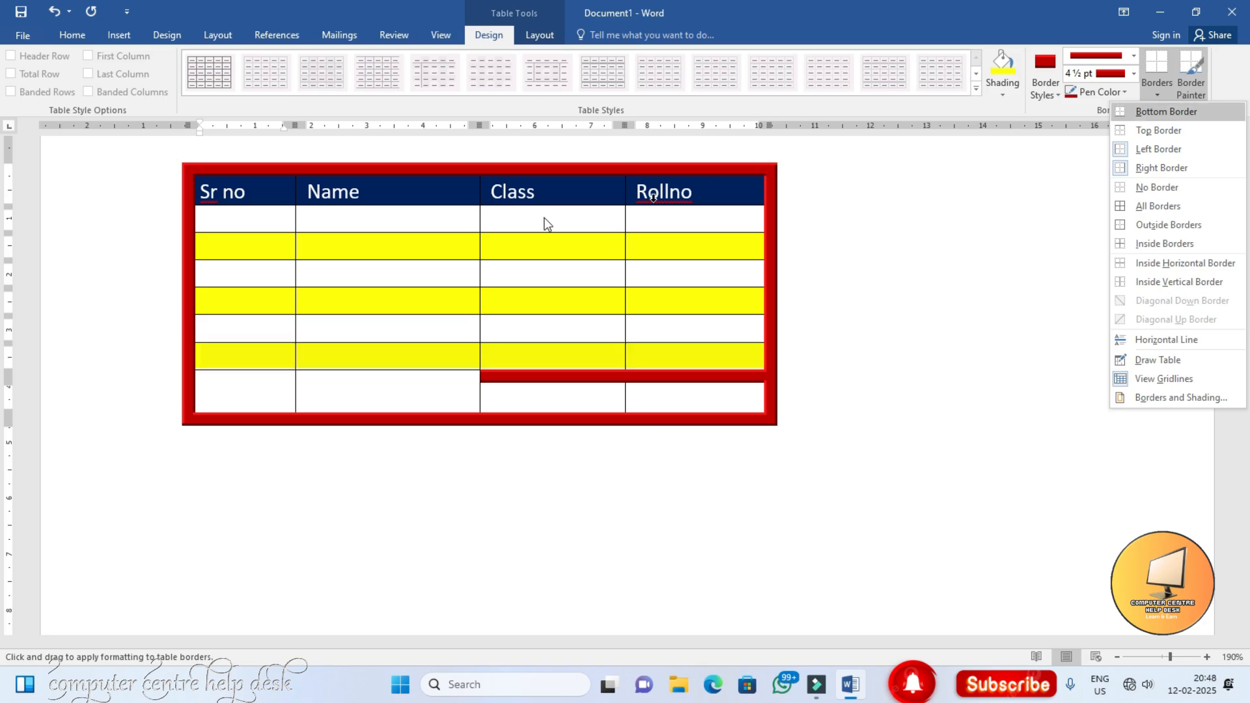
pyautogui.click(253, 218)
pyautogui.click(251, 215)
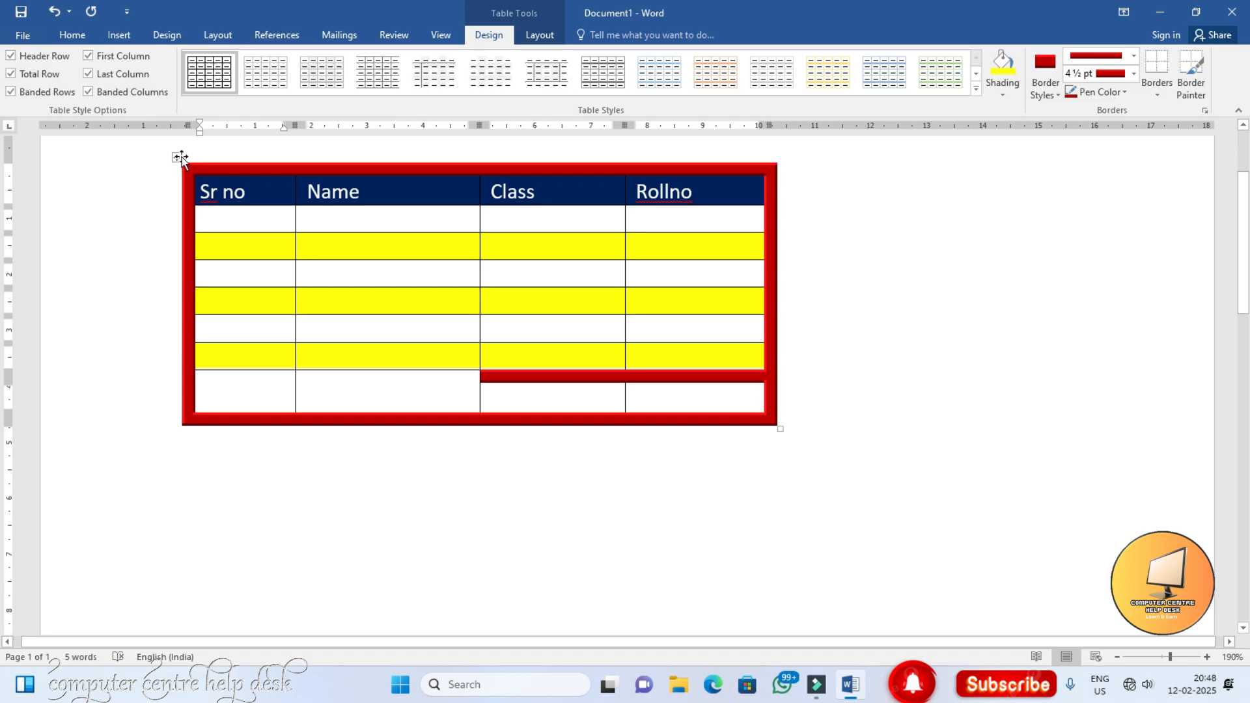
pyautogui.click(177, 157)
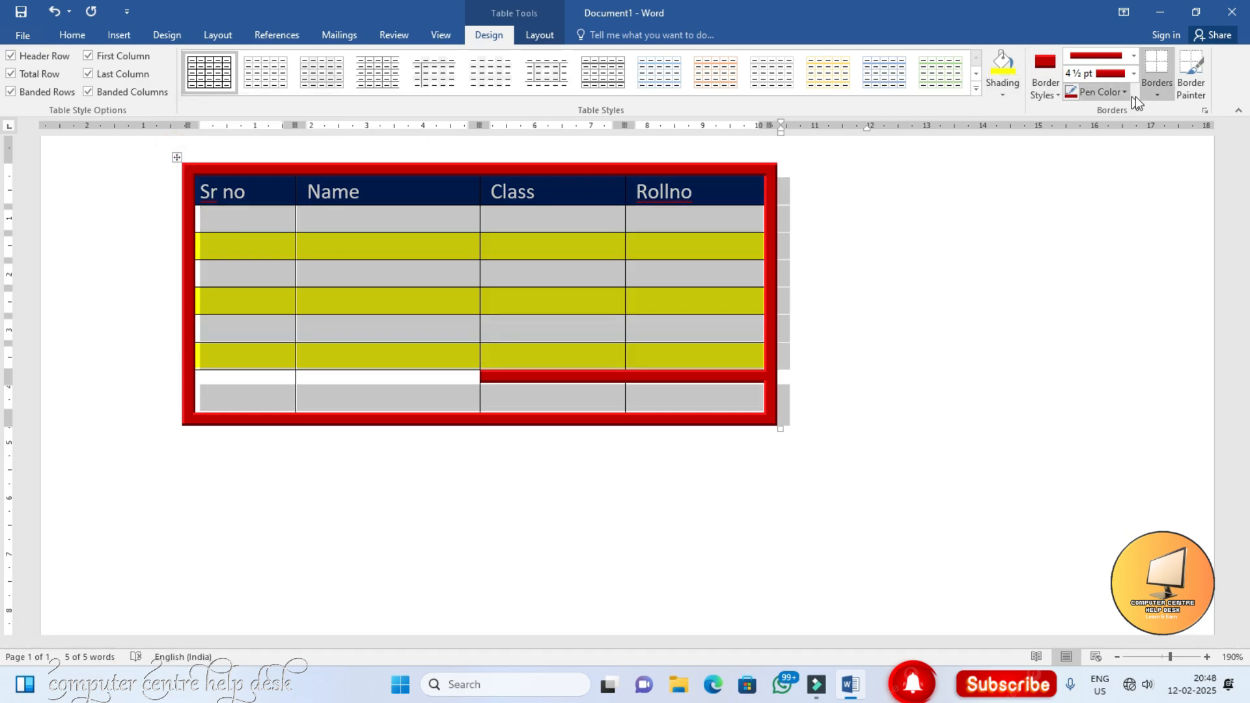
pyautogui.click(1156, 95)
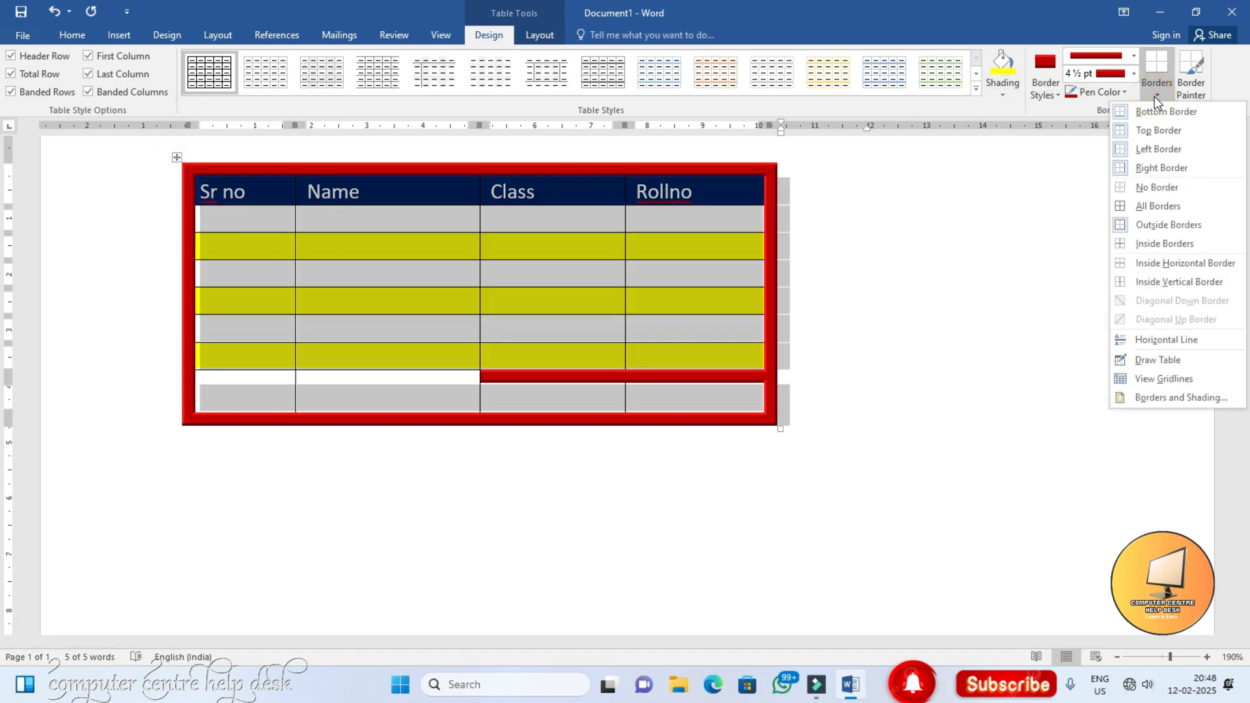
pyautogui.click(1144, 206)
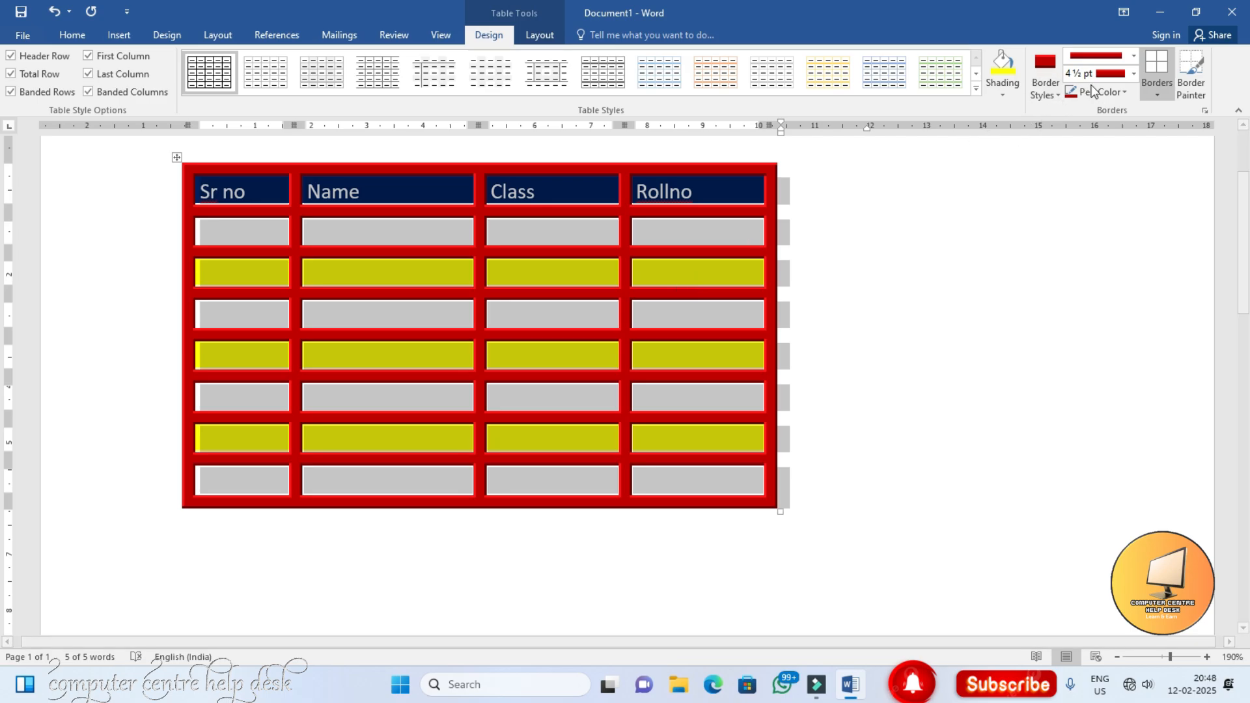
# Step: Choose the thin ½ pt single-line border style in standard orange and apply it to all borders of the table
pyautogui.click(1046, 100)
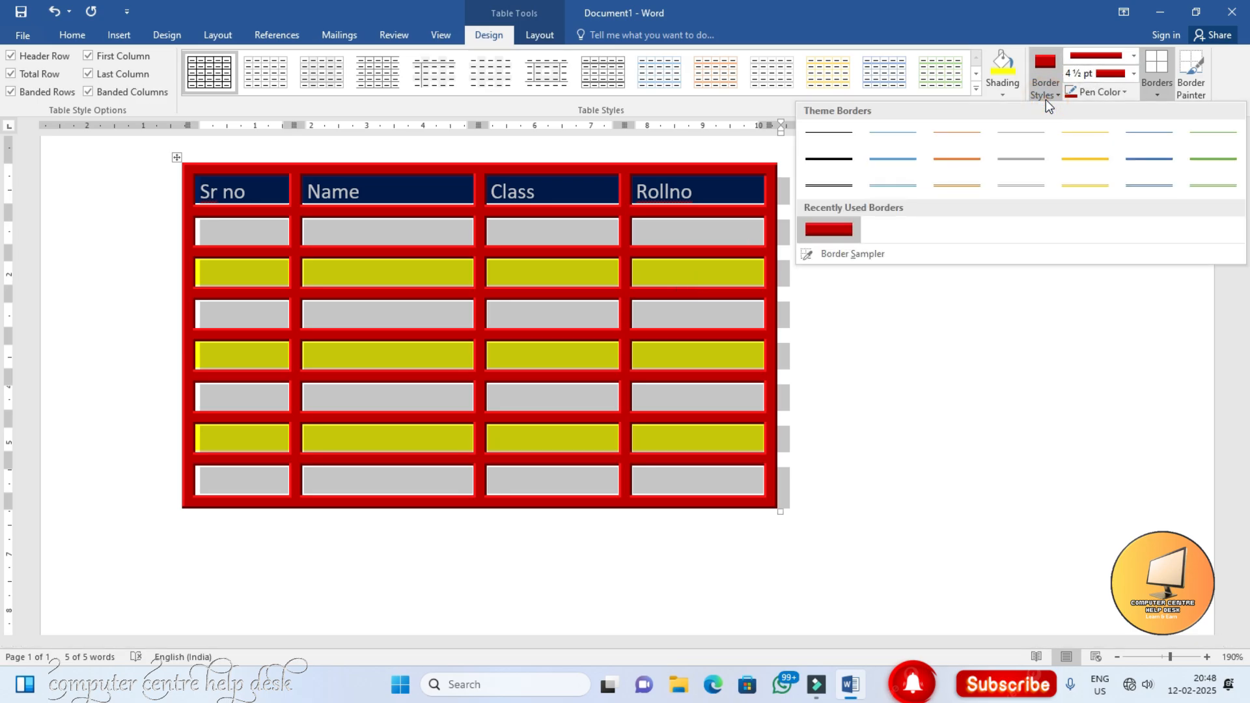
pyautogui.click(839, 142)
pyautogui.click(1109, 95)
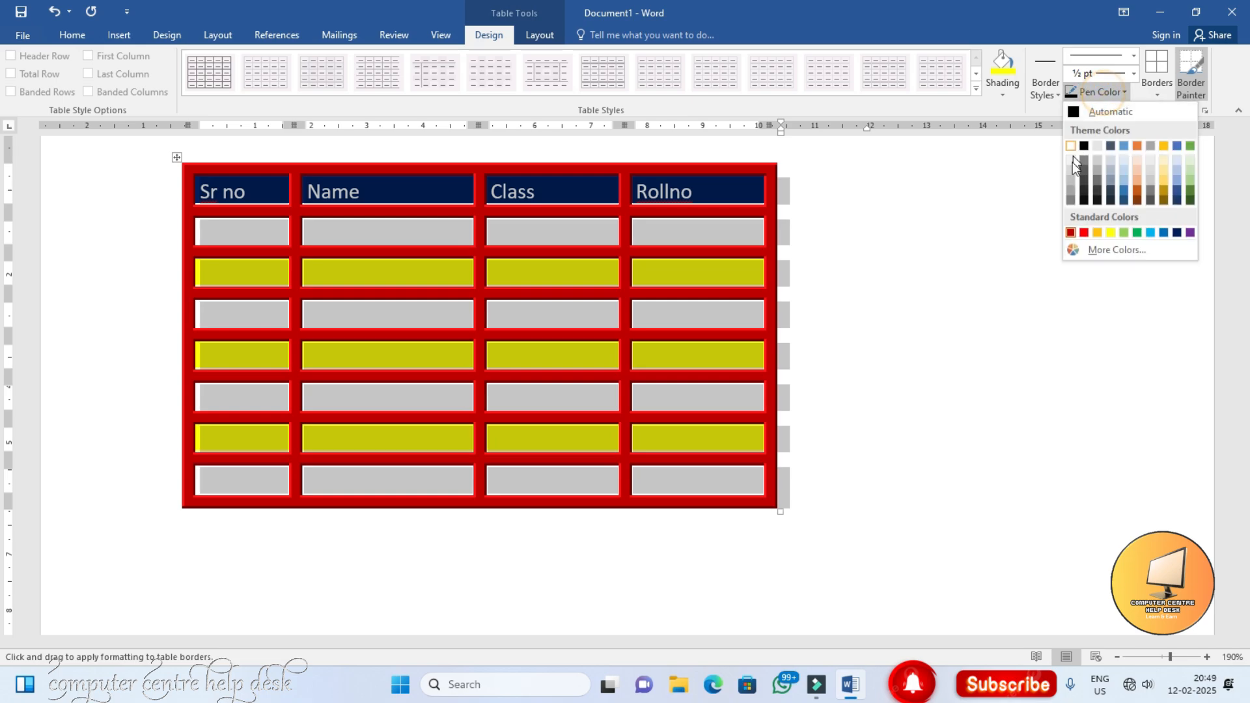
pyautogui.click(1099, 232)
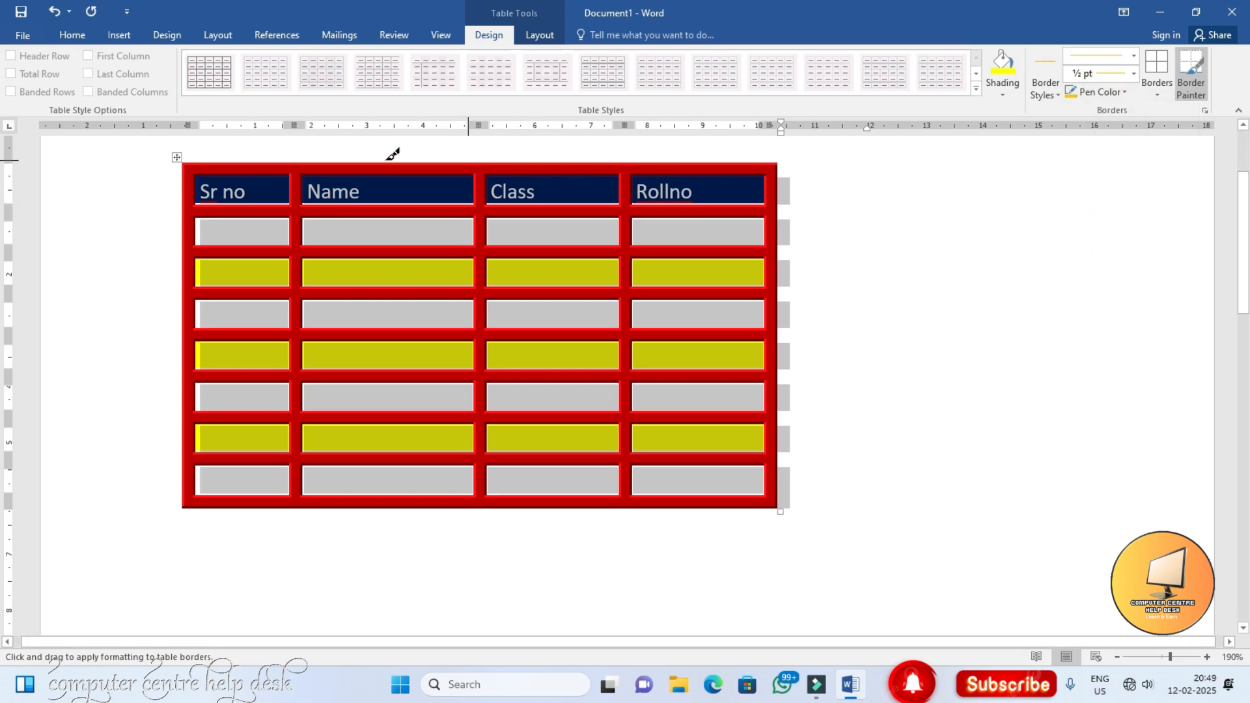
pyautogui.click(177, 158)
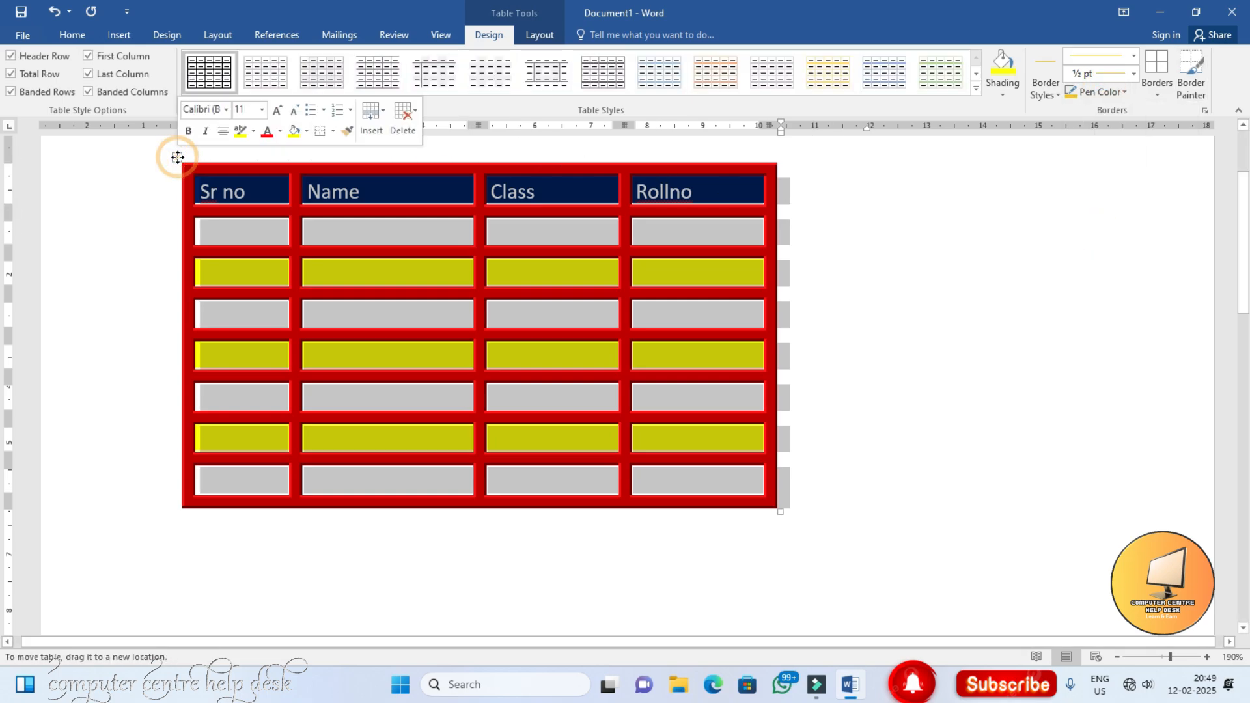
pyautogui.click(1155, 85)
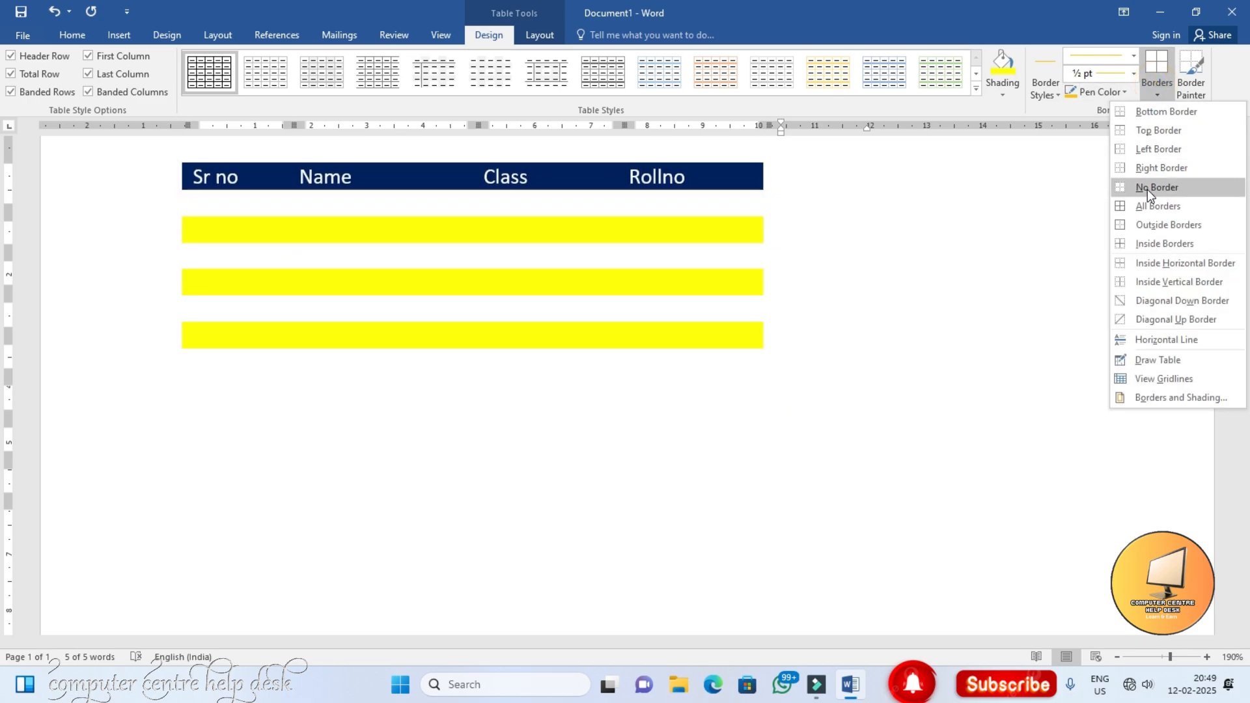
pyautogui.click(1148, 198)
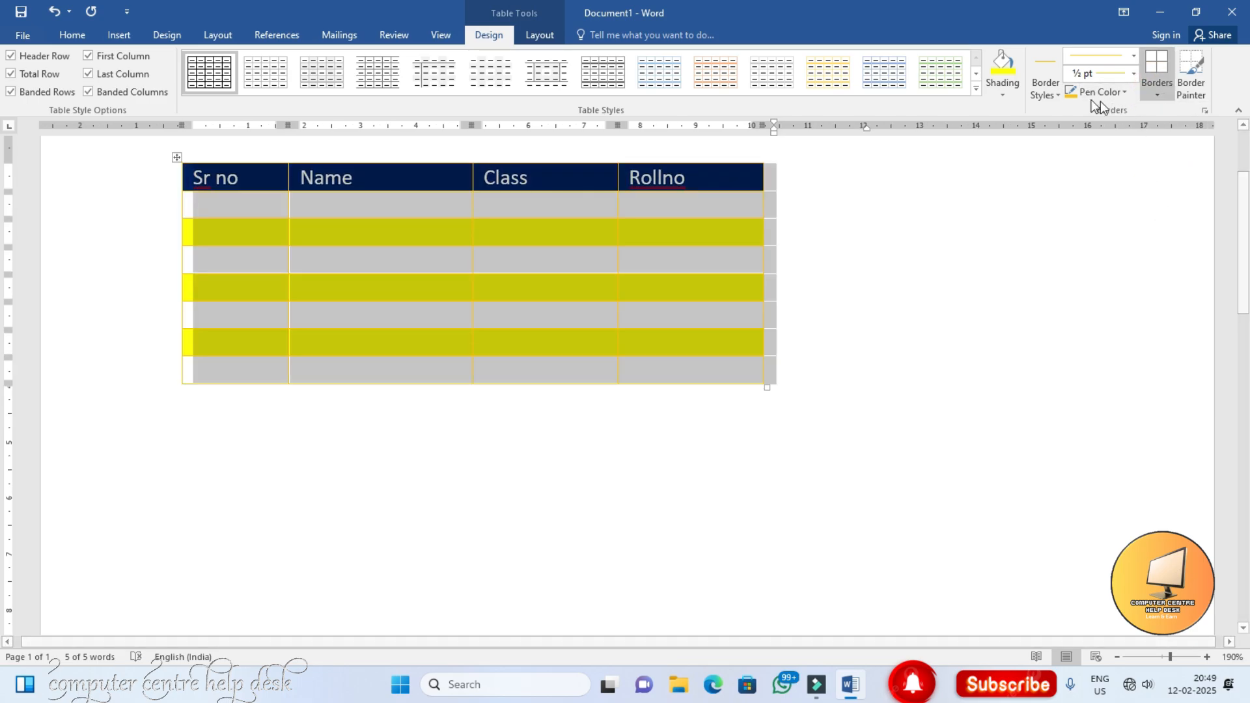
# Step: Remove all borders from the whole table
pyautogui.click(273, 242)
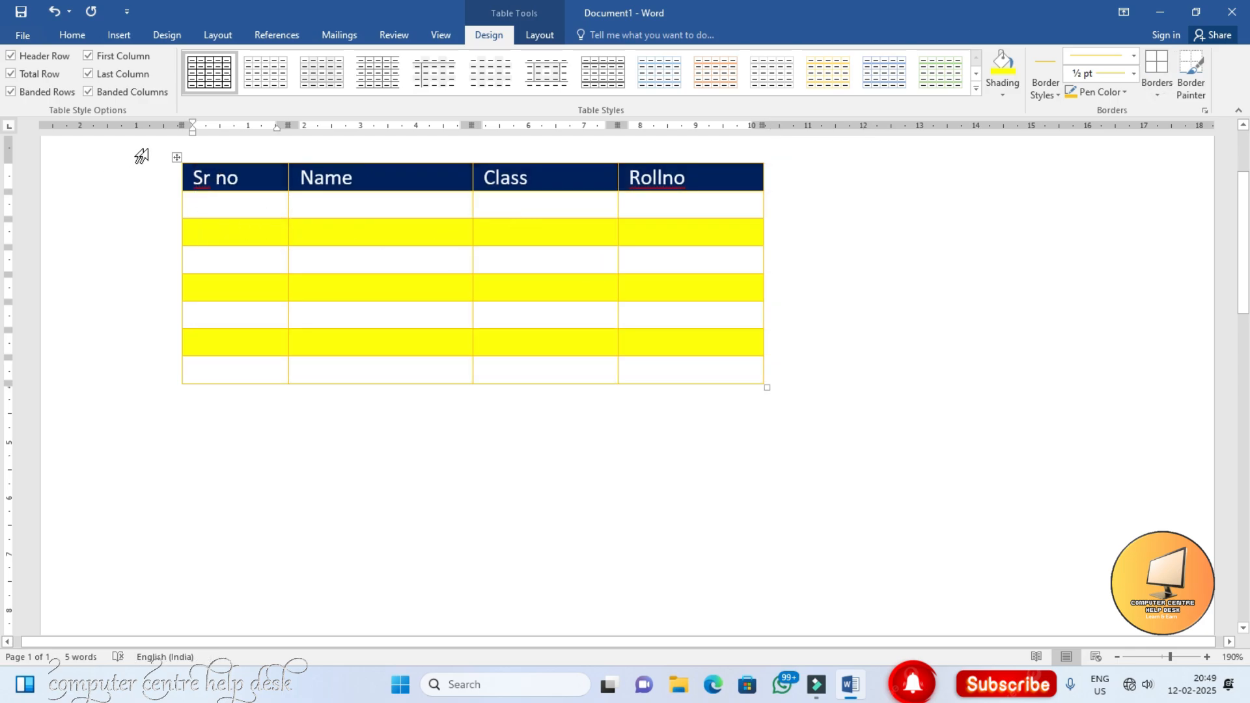
pyautogui.click(177, 158)
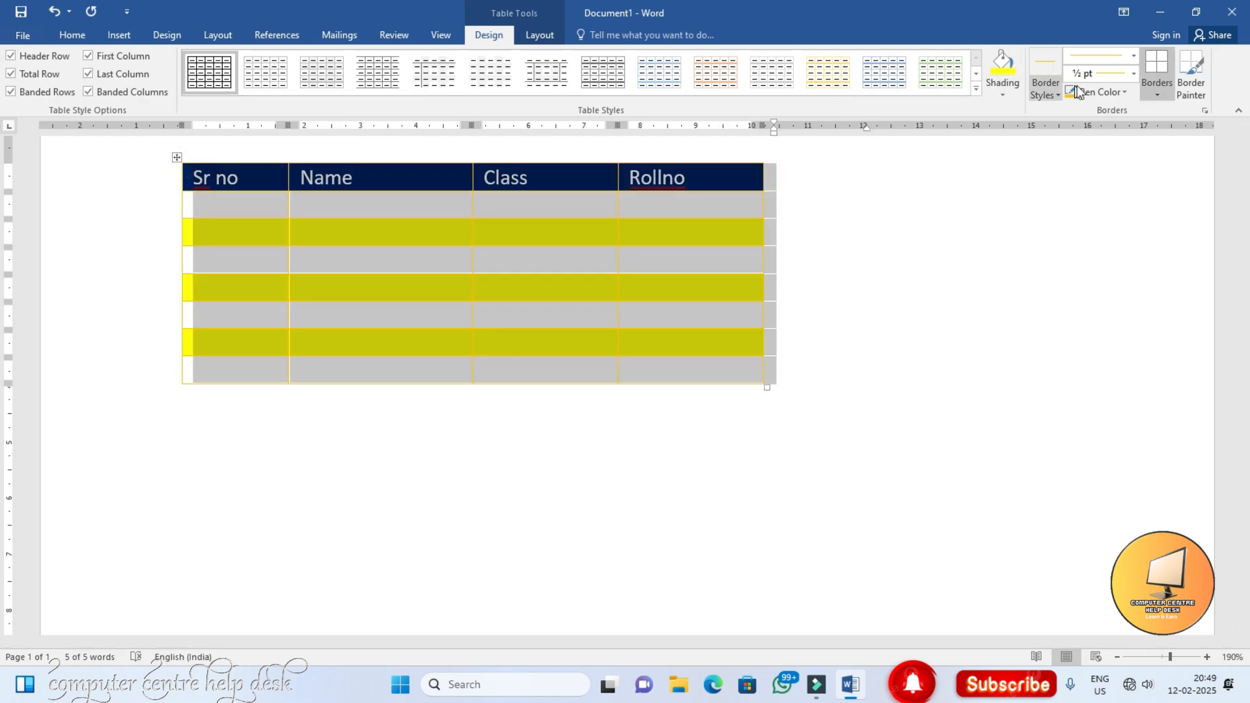
pyautogui.click(1157, 95)
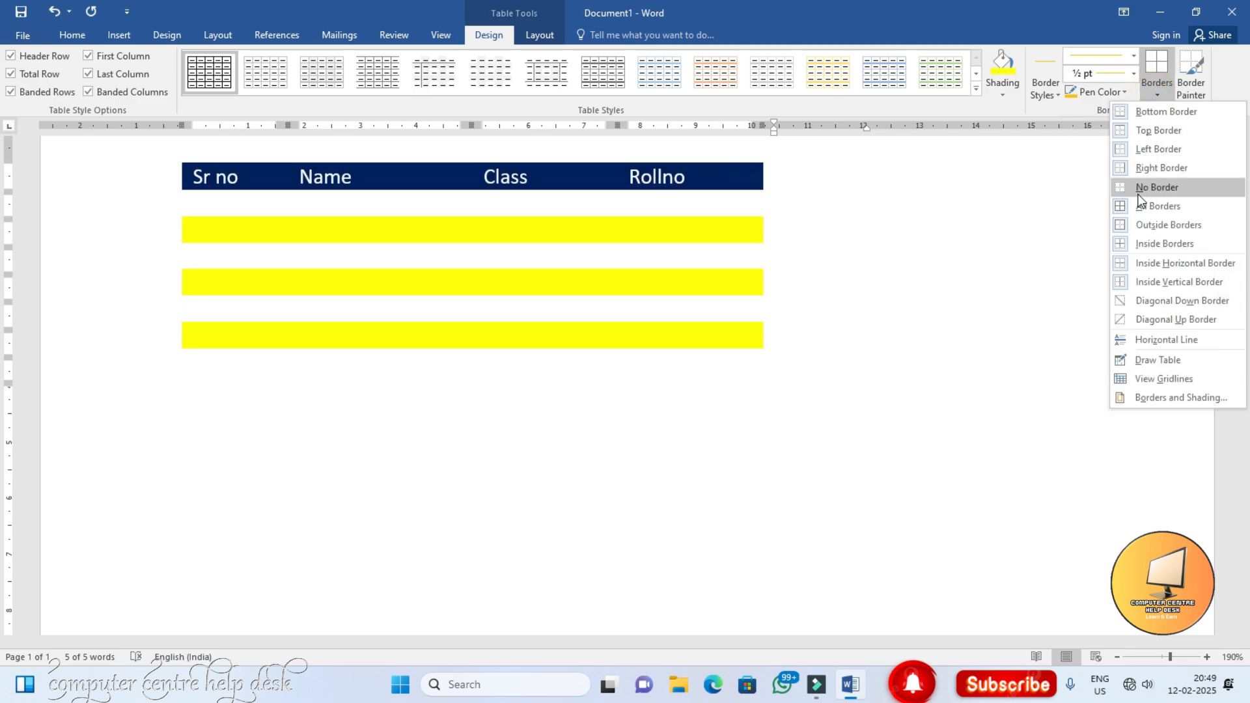
pyautogui.click(1136, 193)
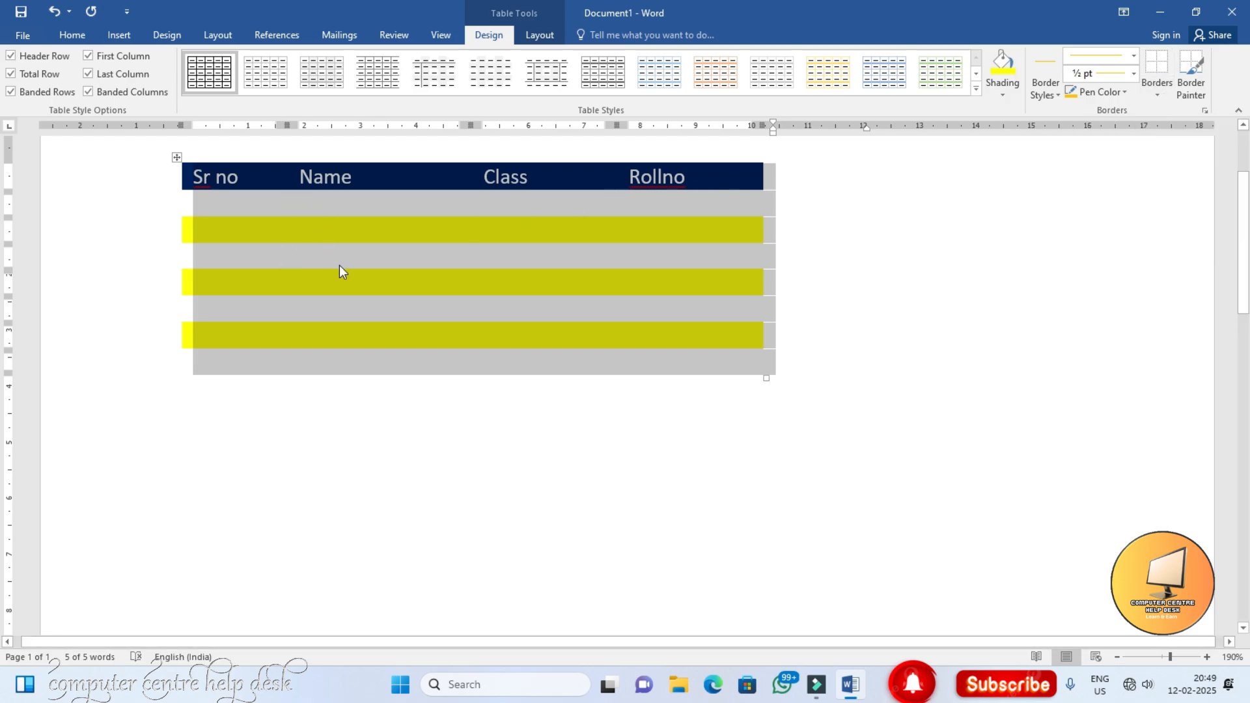
pyautogui.click(1160, 95)
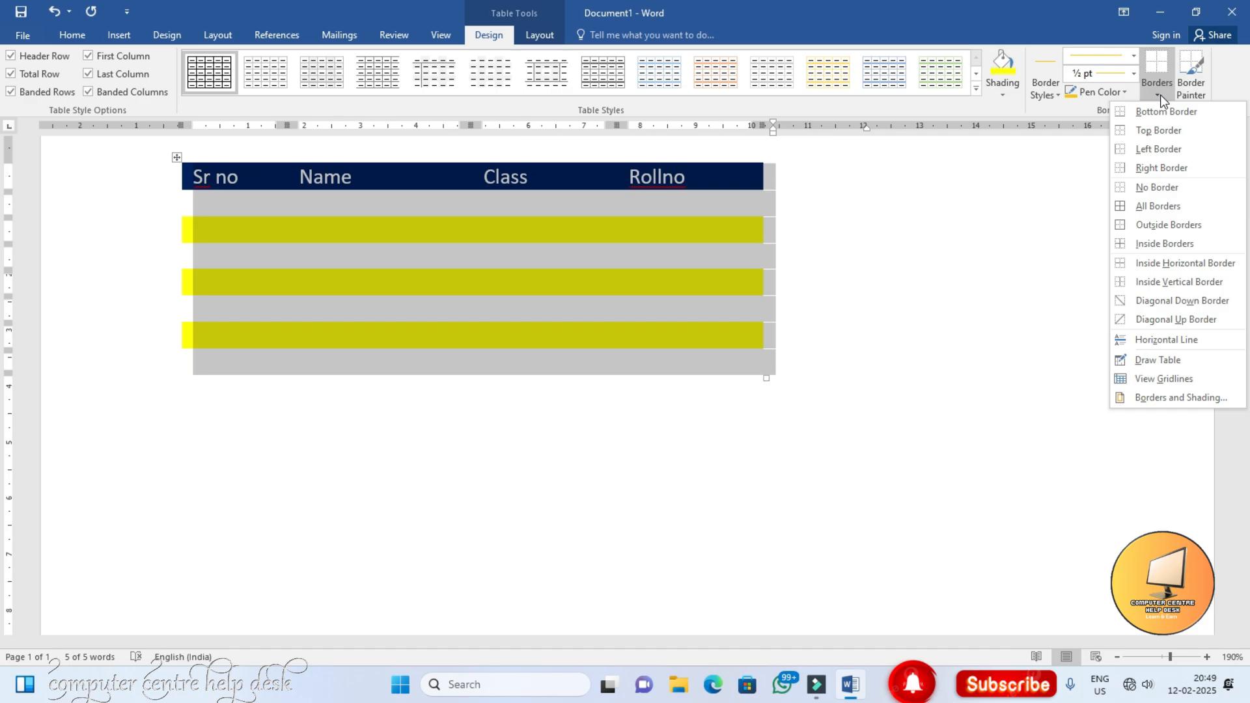
pyautogui.click(851, 248)
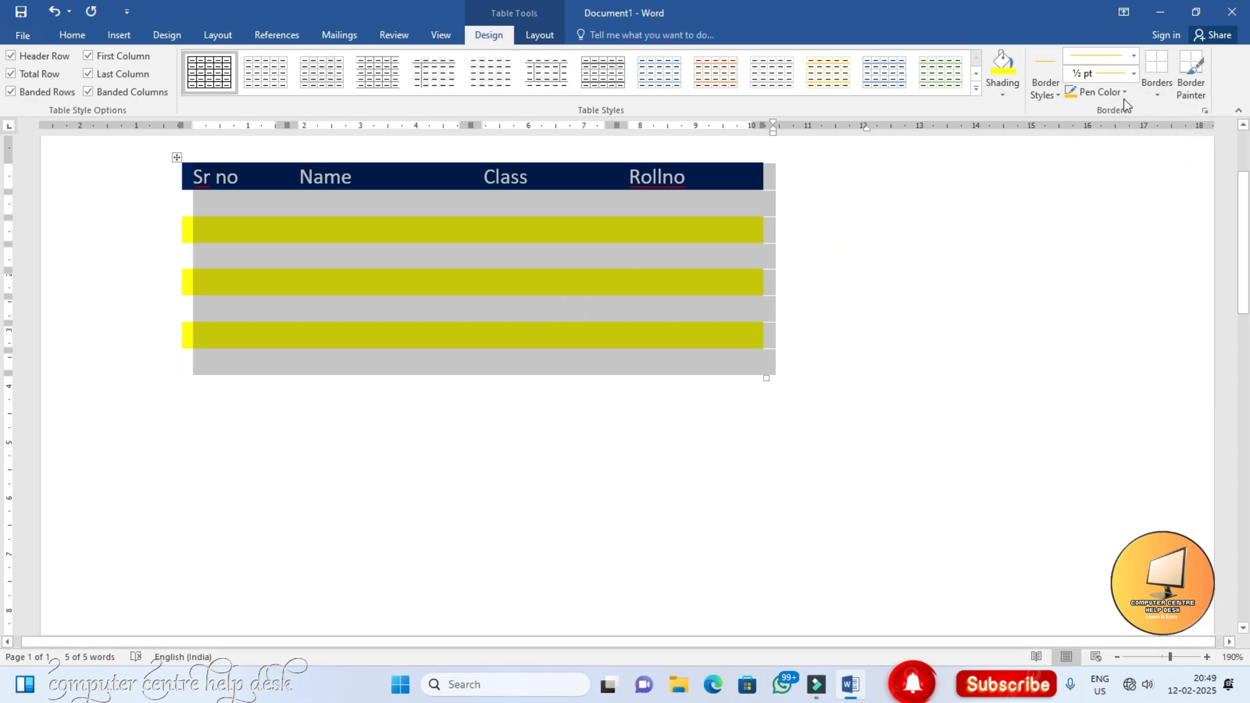
# Step: Paint the orange ½ pt border along the table's left, right and bottom edges with the Border Painter
pyautogui.click(1186, 84)
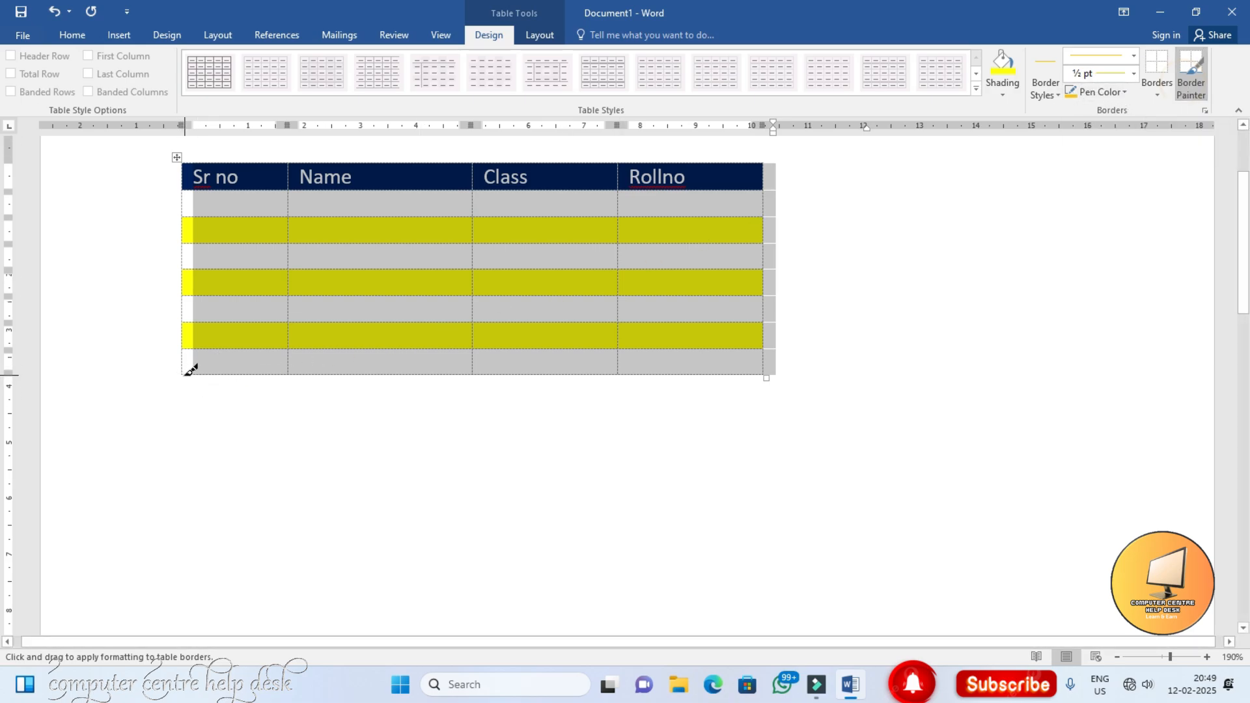
pyautogui.moveTo(191, 370); pyautogui.dragTo(524, 370)
pyautogui.moveTo(187, 164); pyautogui.dragTo(189, 368)
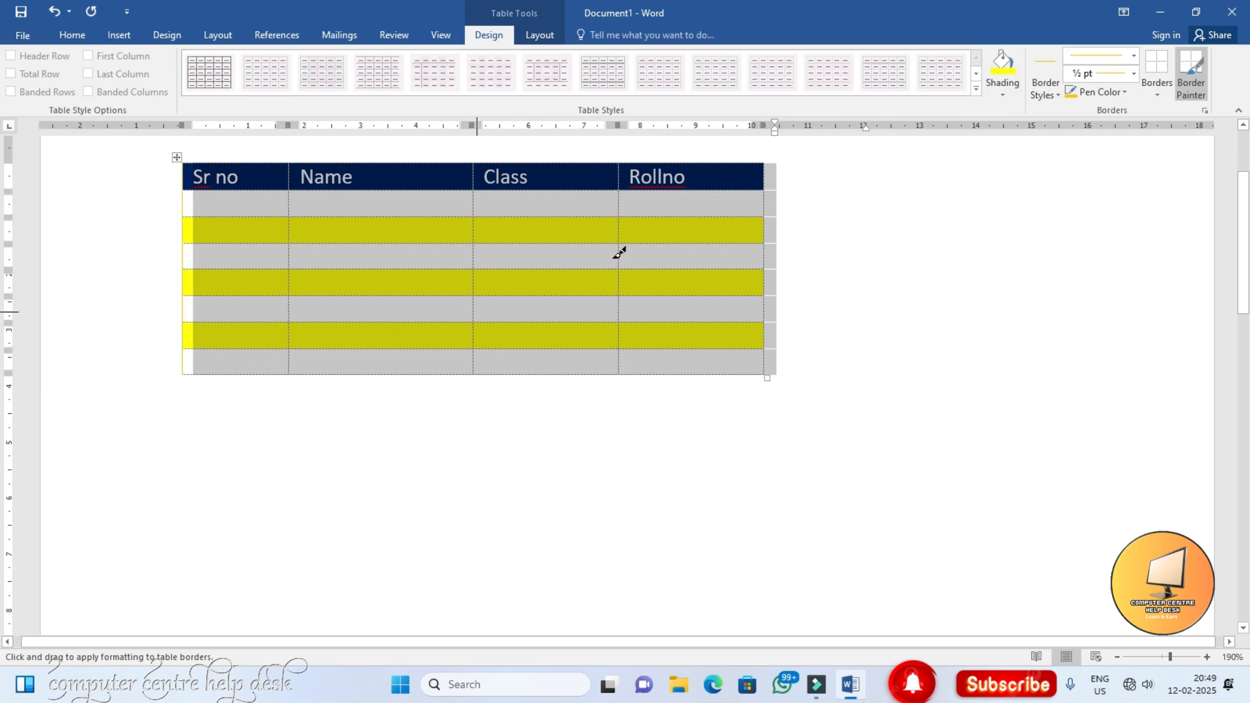
pyautogui.moveTo(769, 168); pyautogui.dragTo(767, 373)
pyautogui.moveTo(187, 372); pyautogui.dragTo(749, 360)
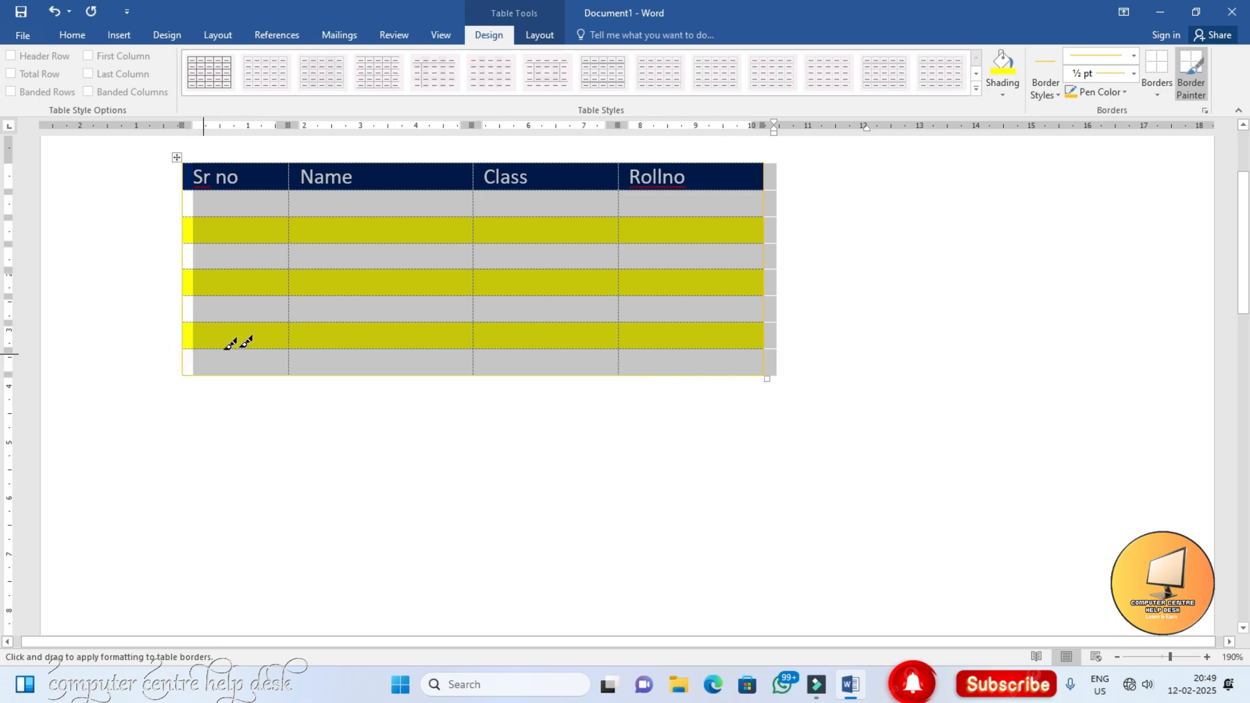
# Step: Set the border pen to standard dark red and paint the table's bottom edge with the ½ pt line
pyautogui.click(1099, 94)
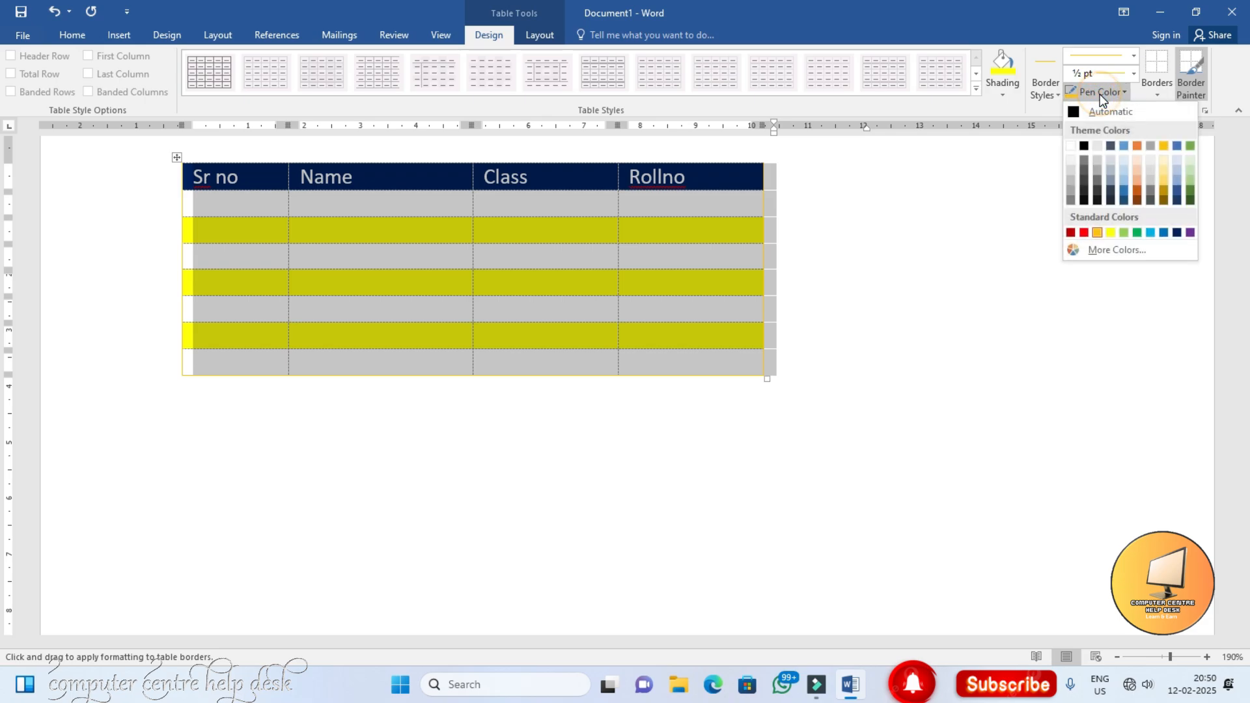
pyautogui.click(1078, 233)
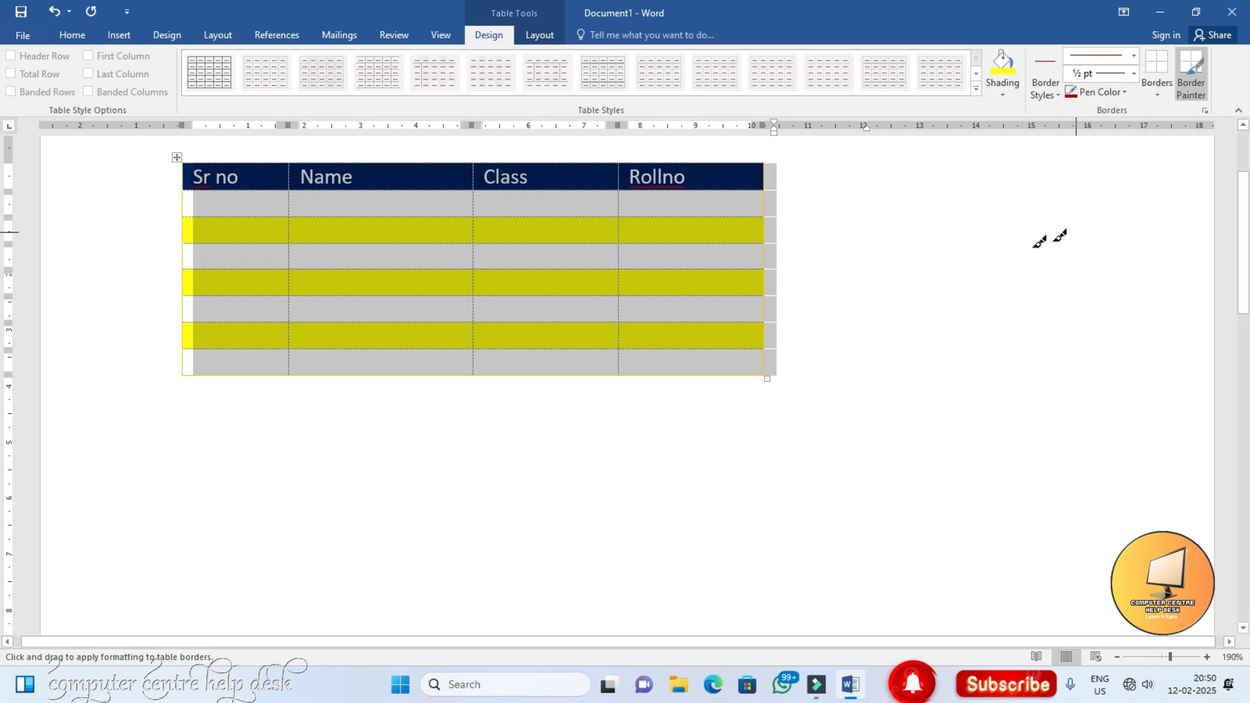
pyautogui.click(183, 372)
pyautogui.moveTo(203, 369); pyautogui.dragTo(756, 365)
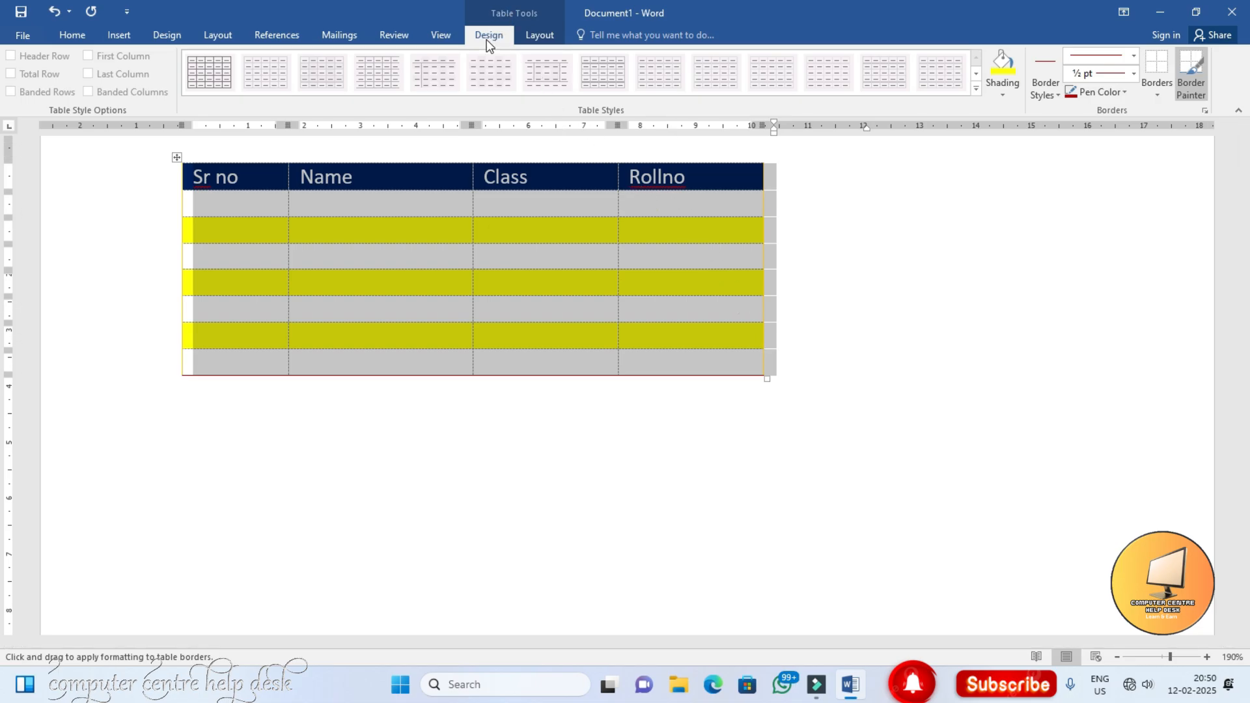
# Step: Paint the dark red border along the bottom of the cell directly below Sr no and turn off the Border Painter
pyautogui.click(533, 39)
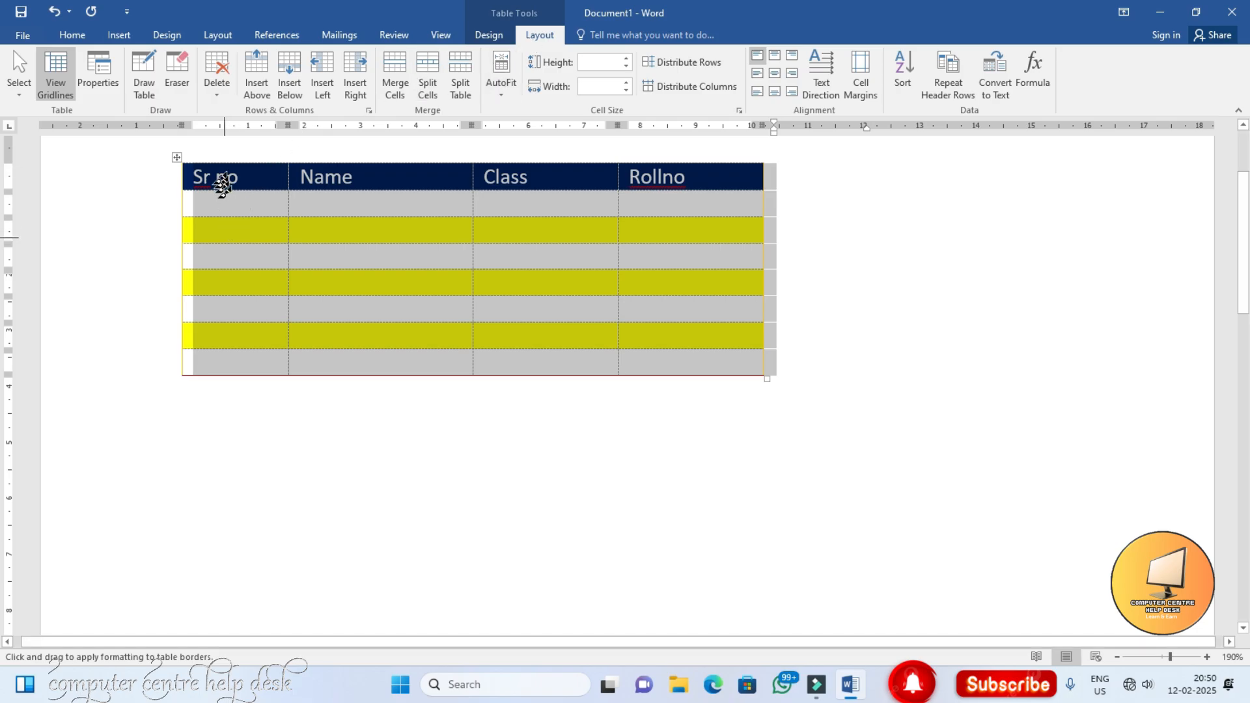
pyautogui.click(243, 207)
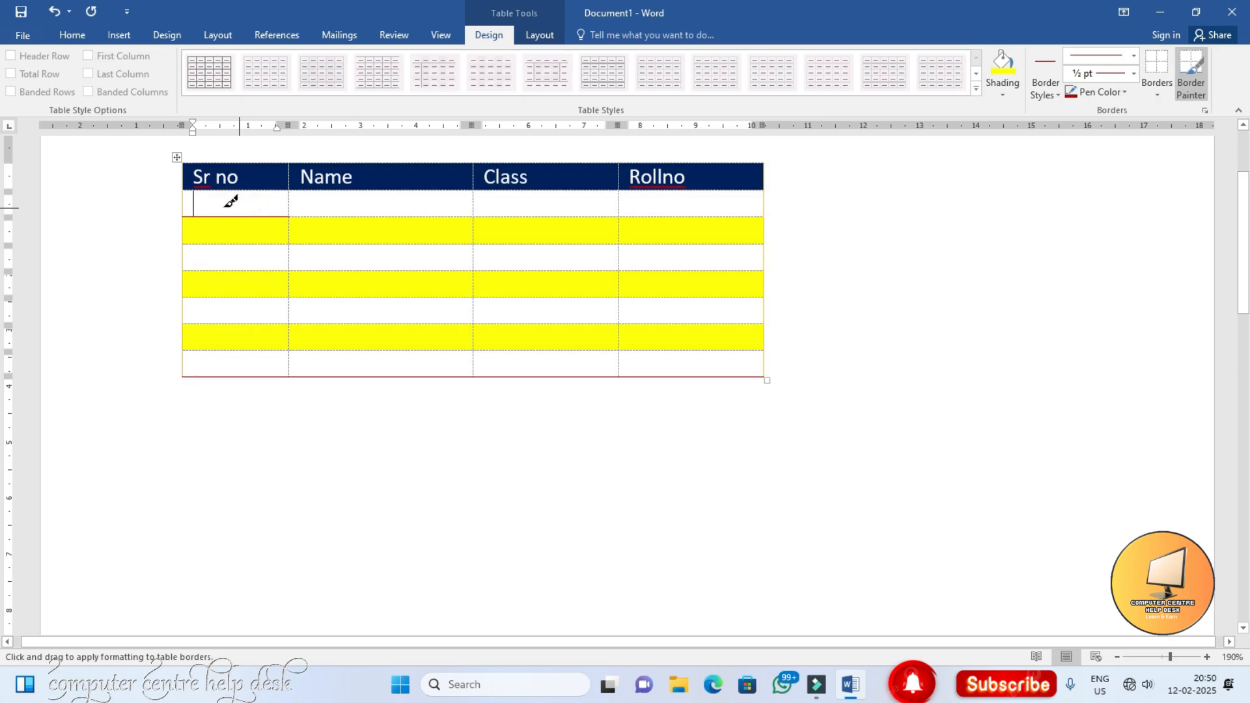
pyautogui.click(562, 32)
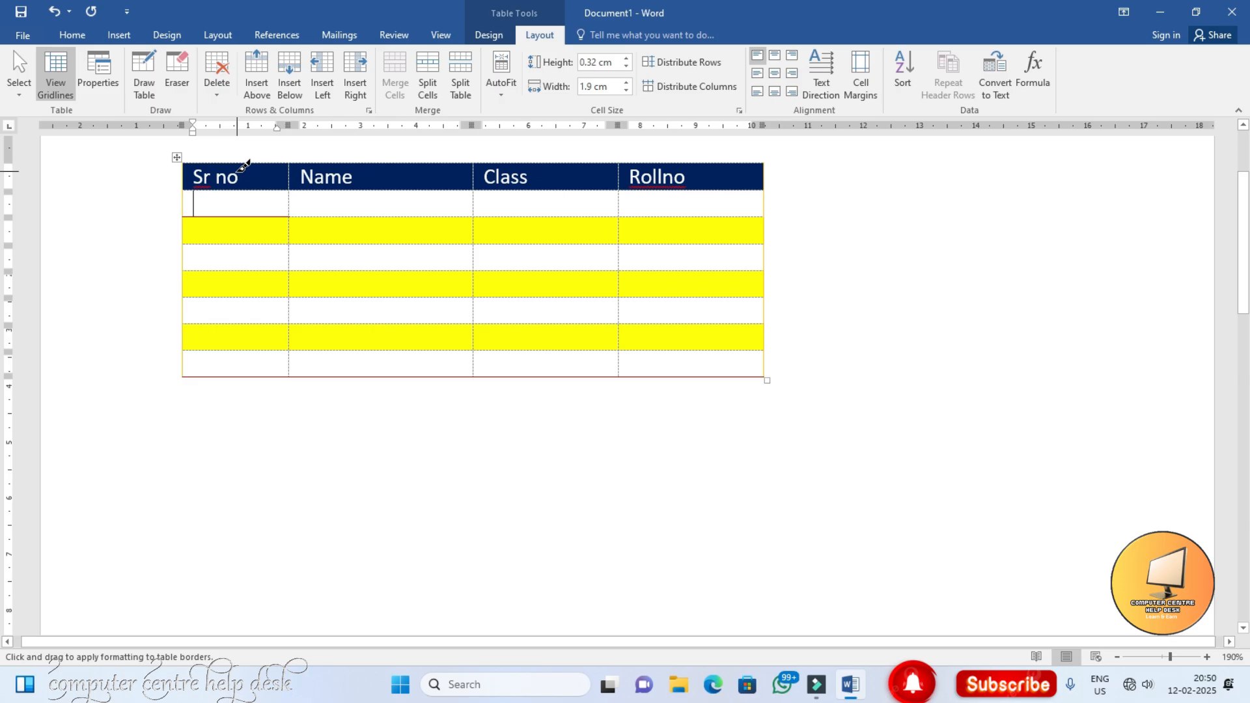
pyautogui.press('Escape')
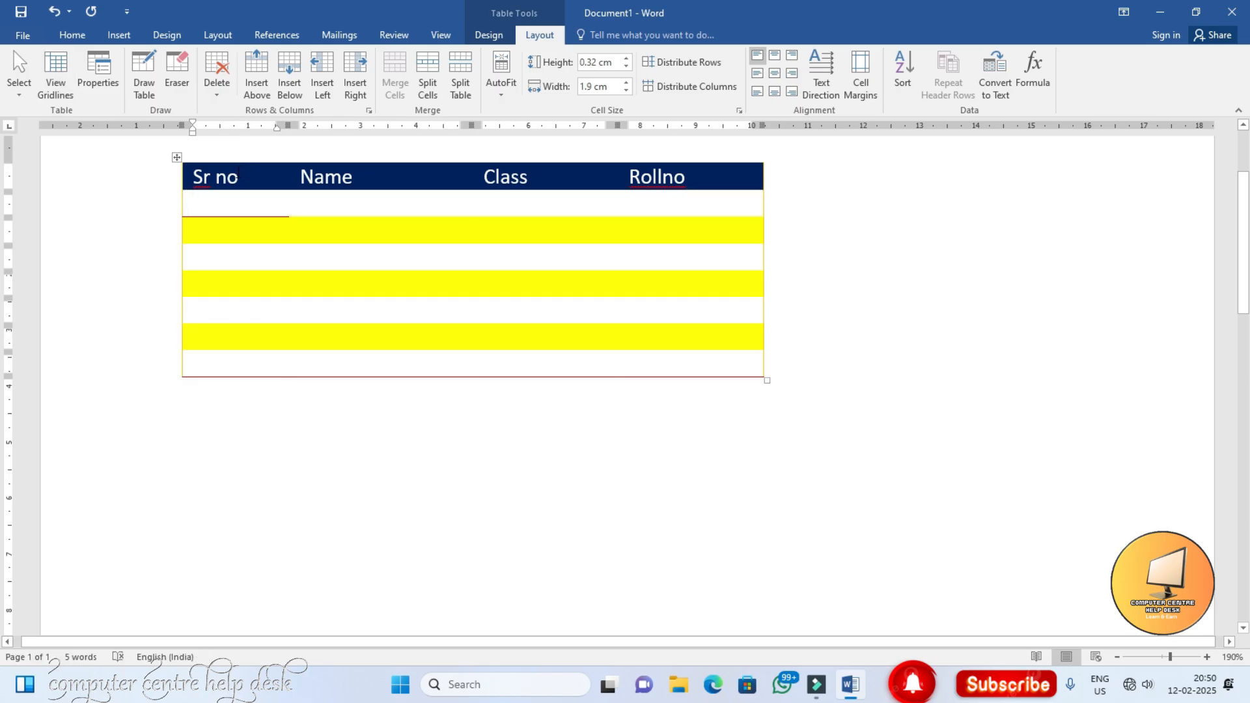
# Step: Place the cursor in the cell directly below Name and show the table's gridlines
pyautogui.click(238, 176)
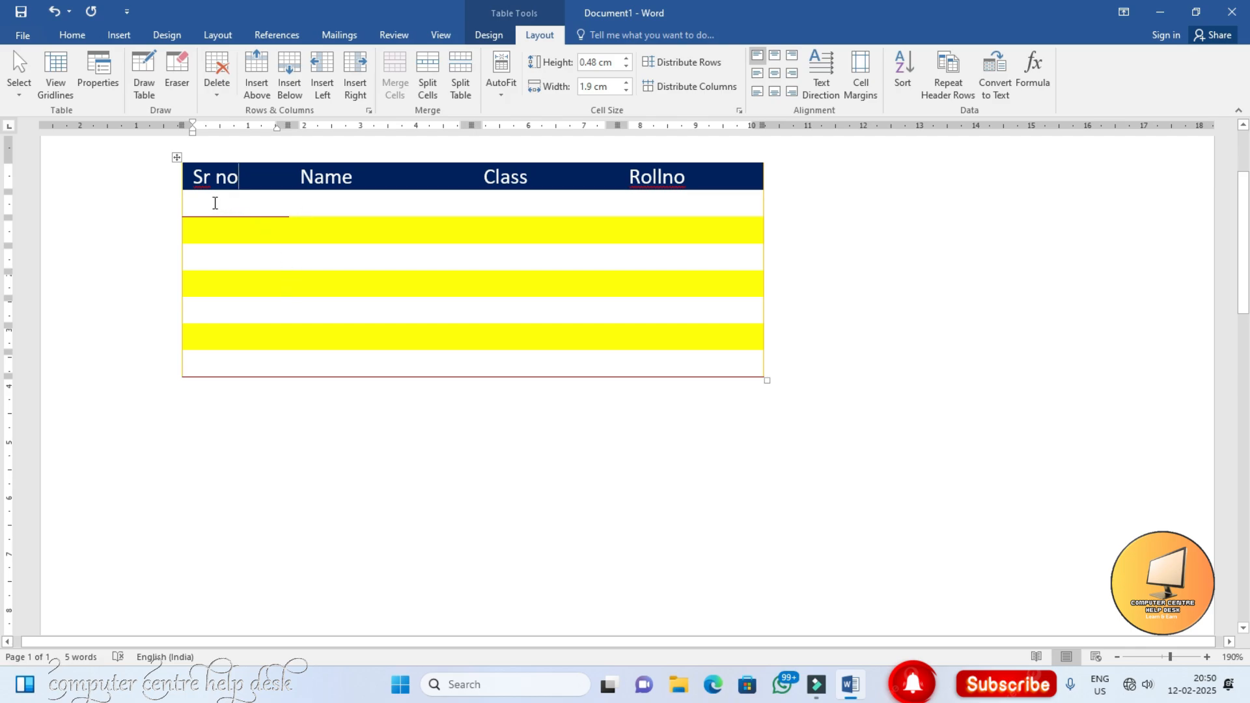
pyautogui.click(215, 203)
pyautogui.click(314, 205)
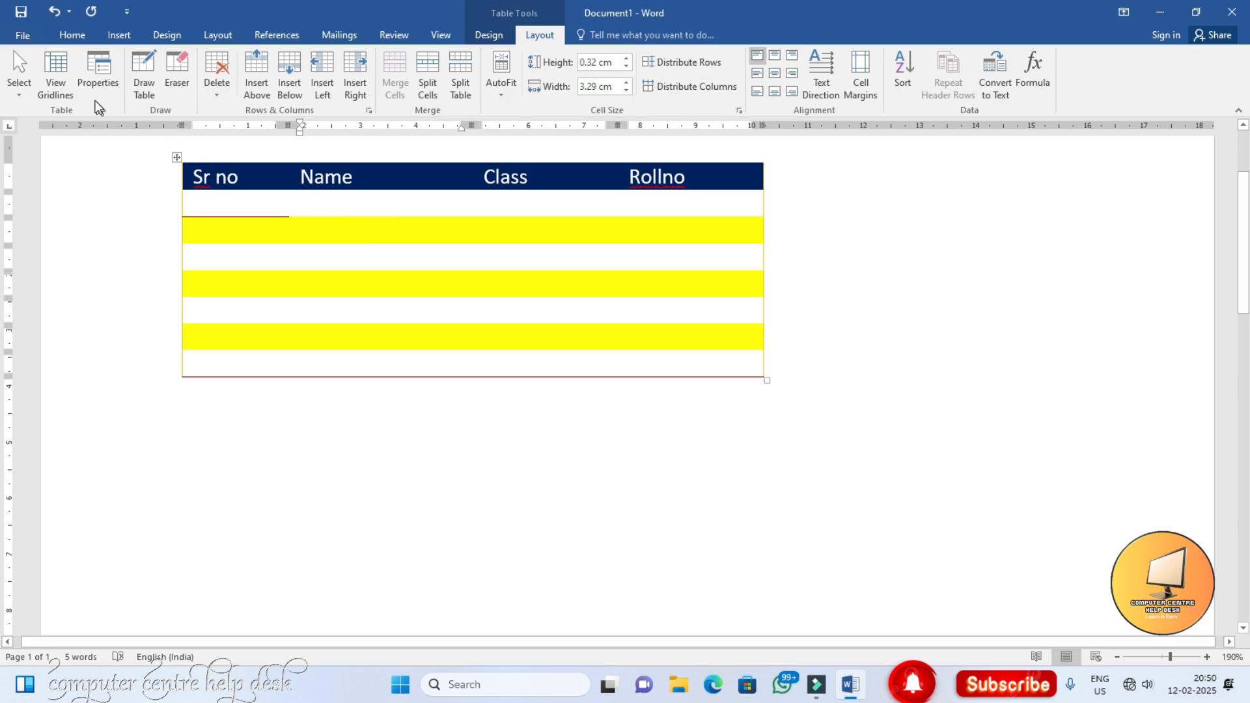
pyautogui.click(60, 69)
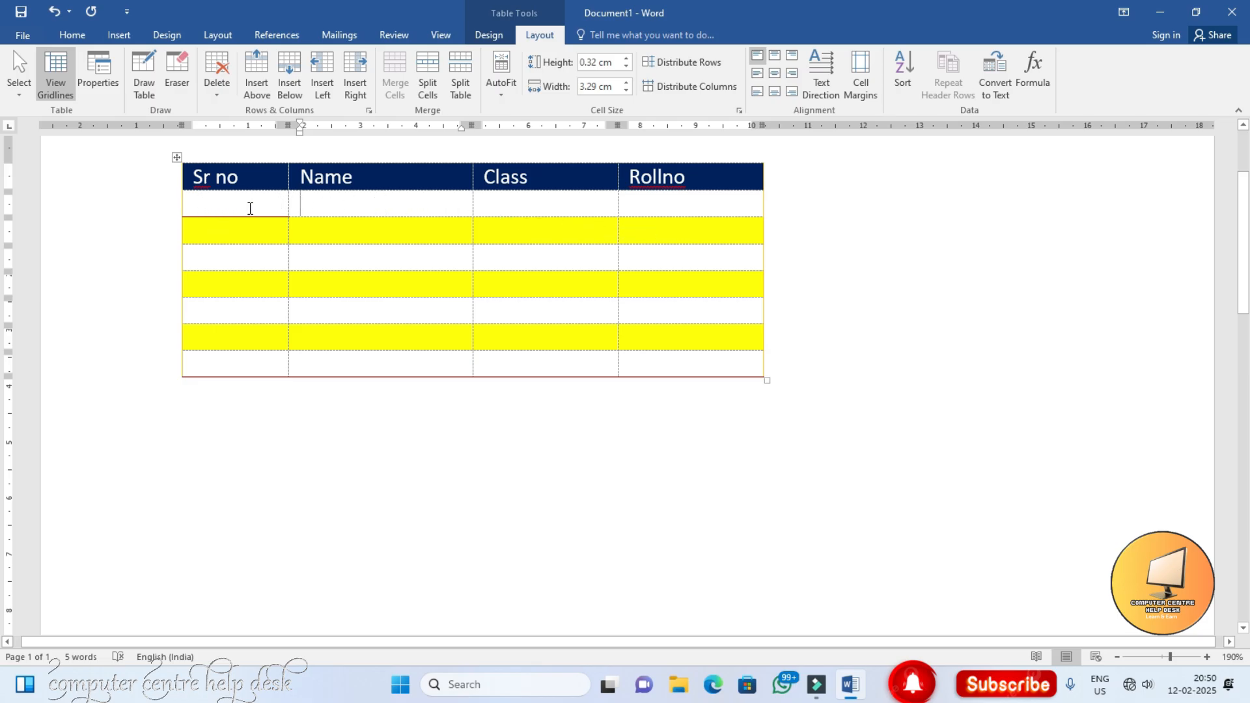
# Step: Use the Select Cell command on the cell directly below Name and on the Name cell in the first yellow row
pyautogui.click(21, 93)
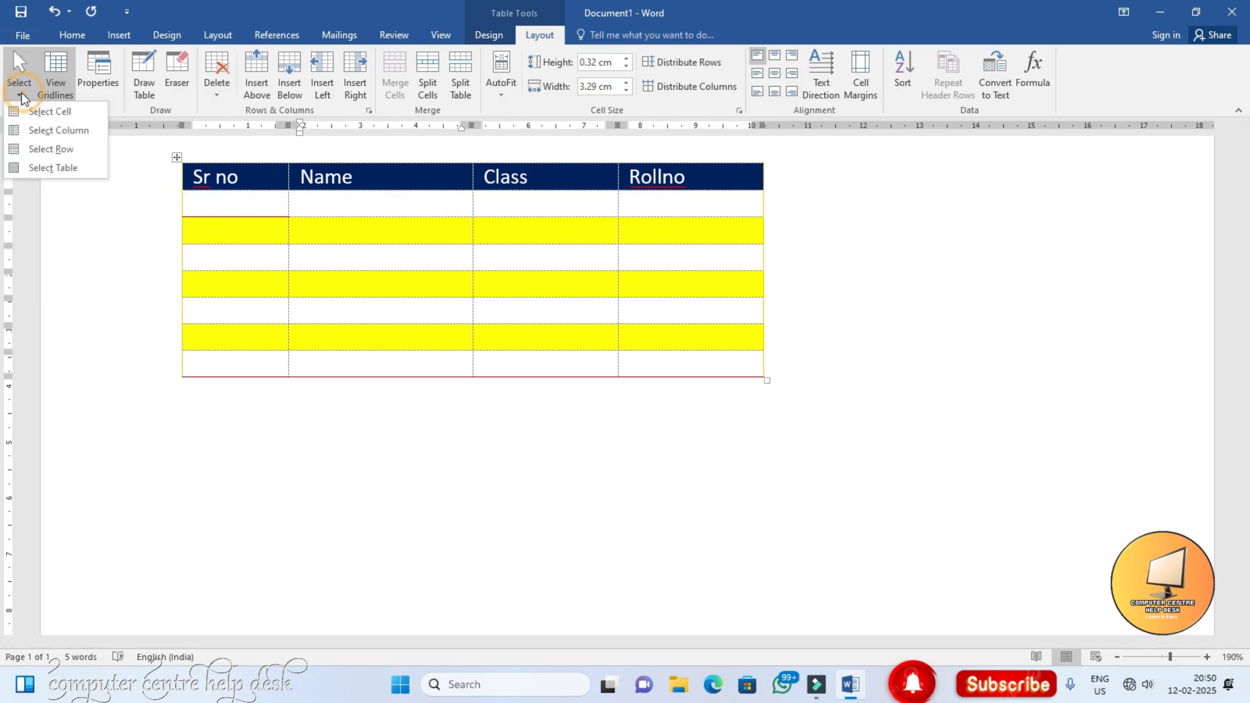
pyautogui.click(51, 112)
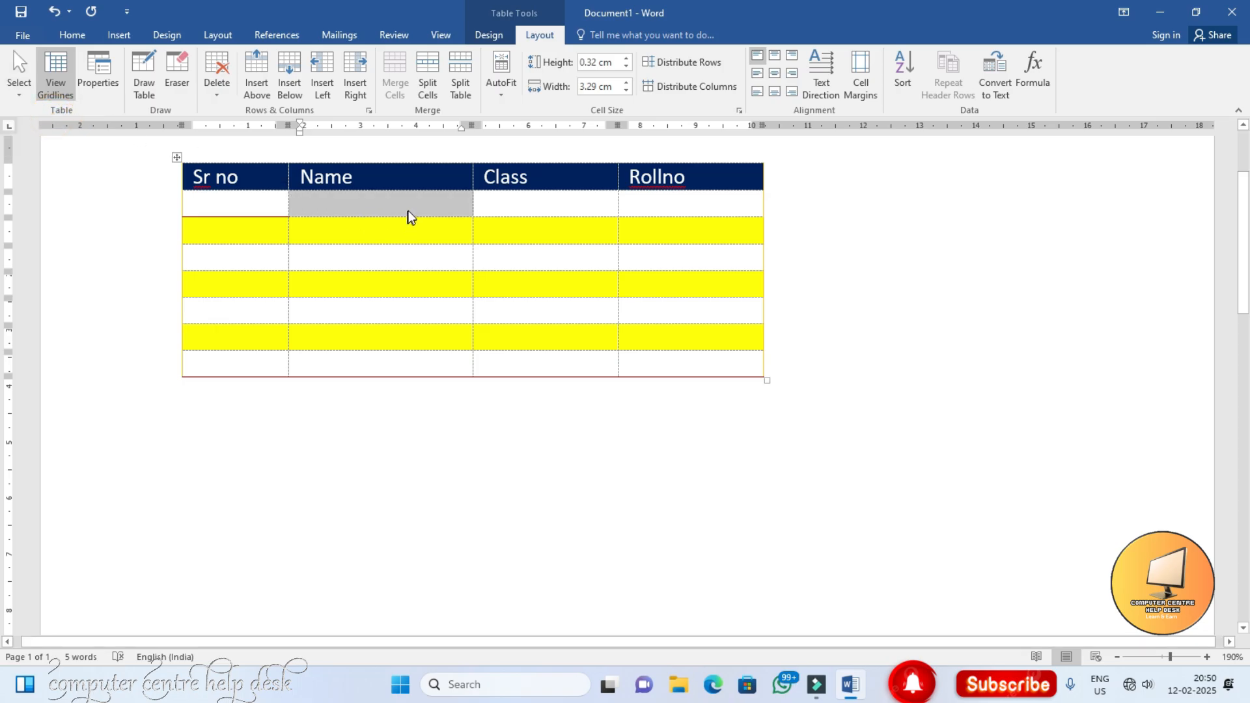
pyautogui.click(393, 227)
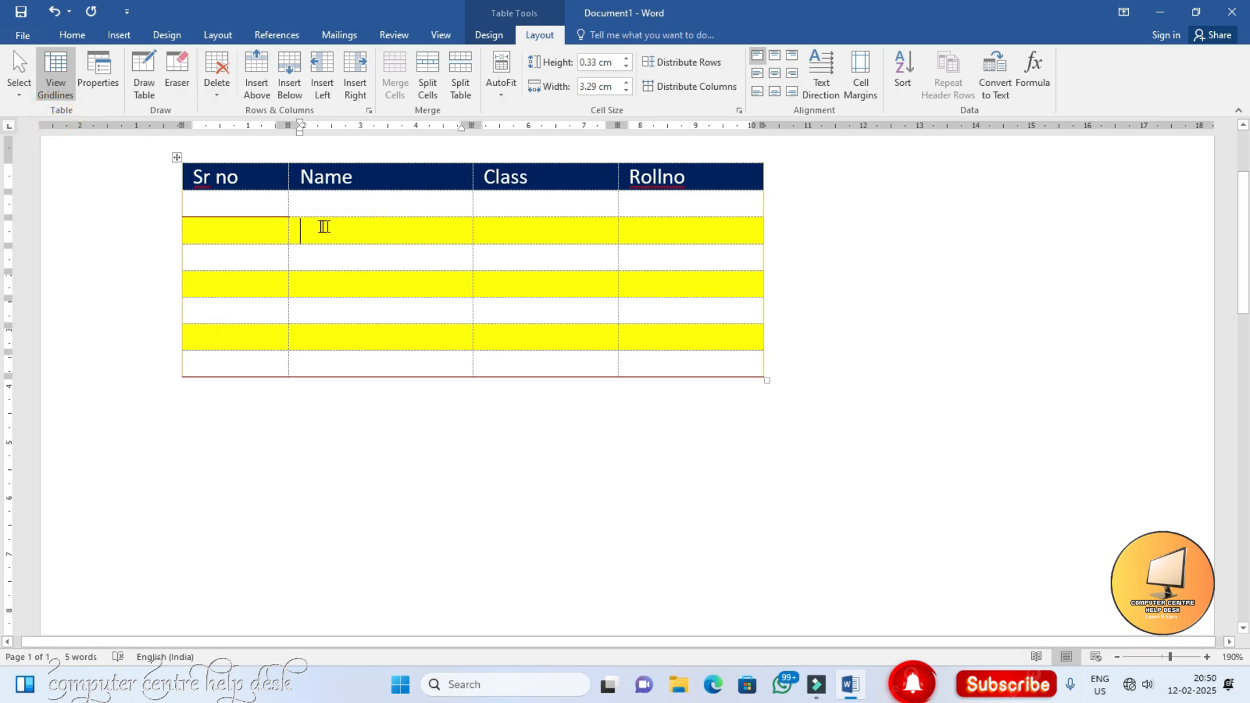
pyautogui.click(296, 226)
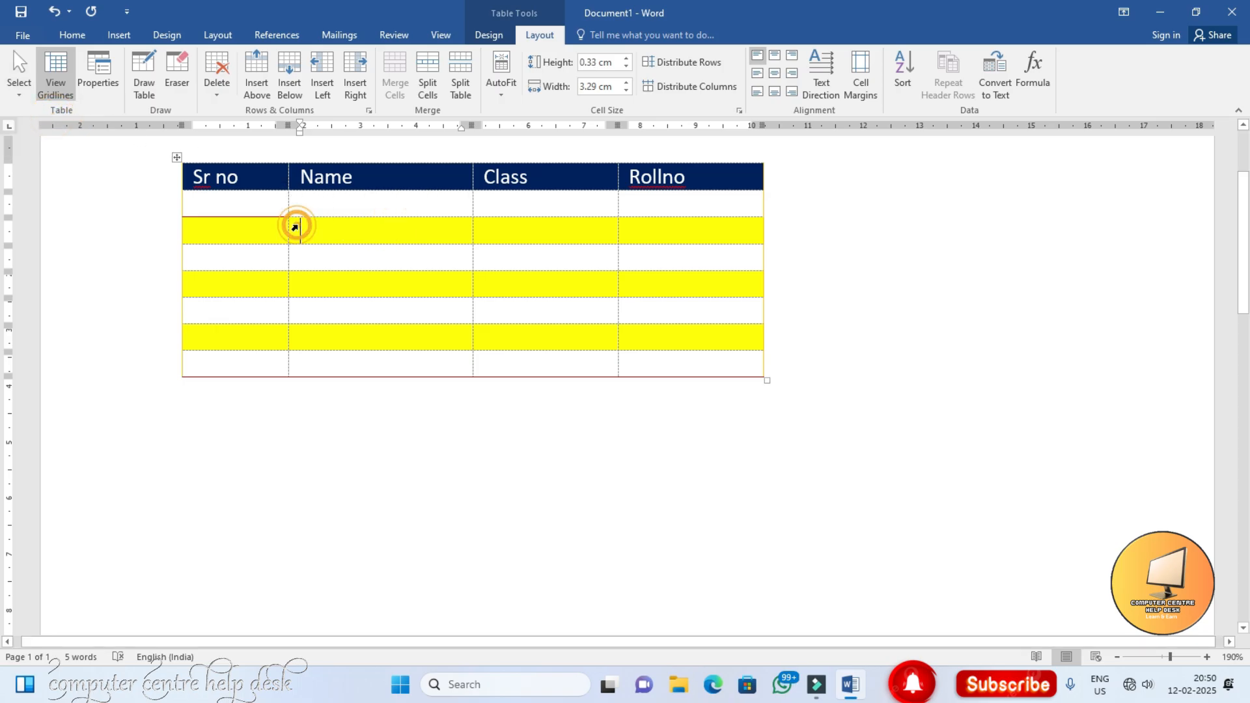
pyautogui.click(398, 240)
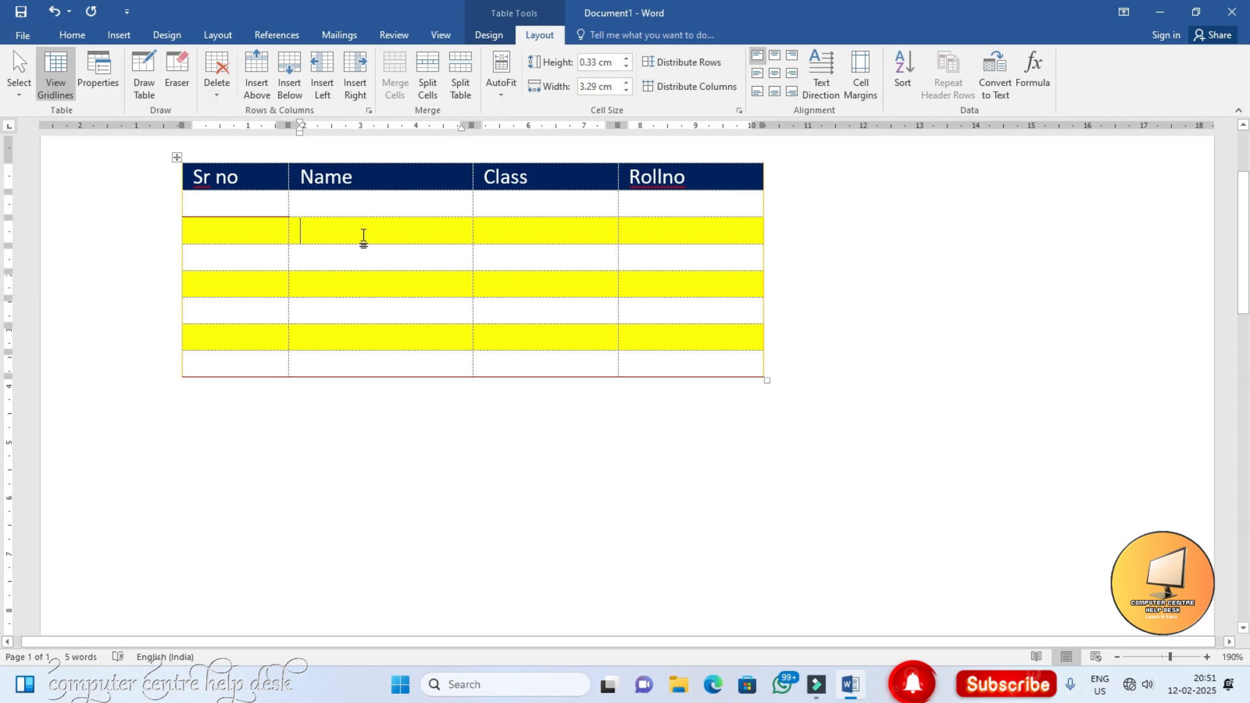
pyautogui.click(19, 95)
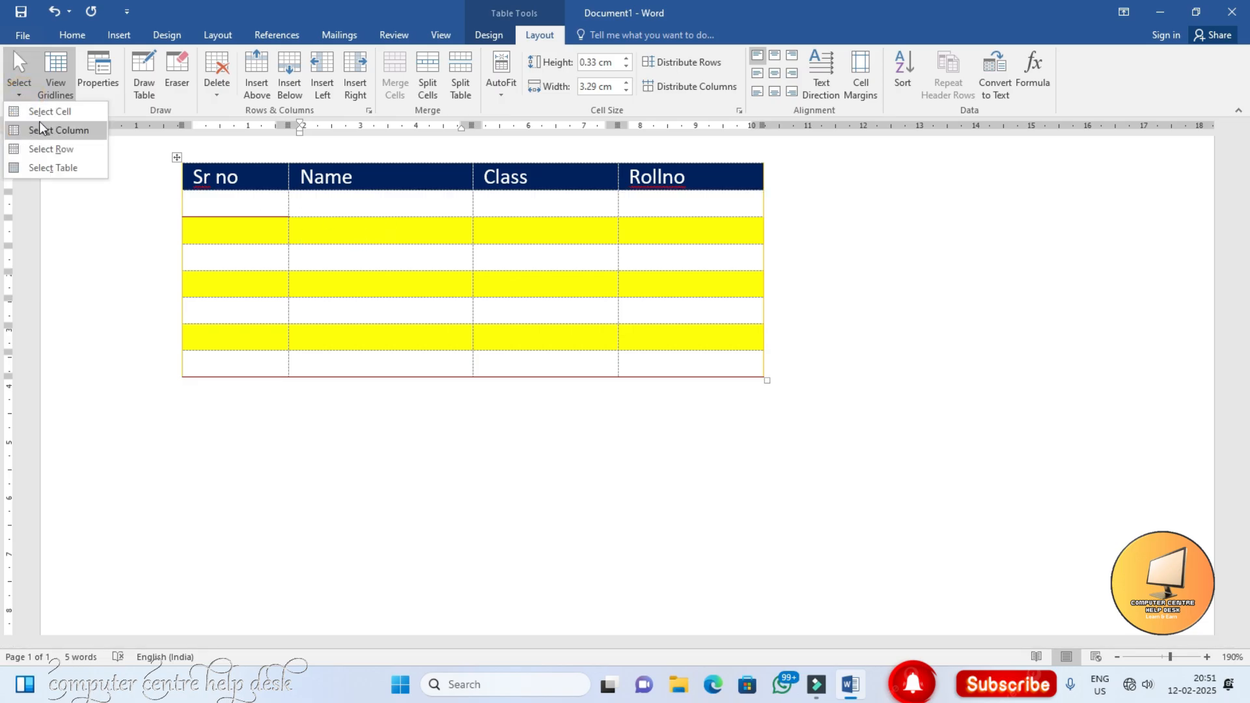
pyautogui.click(41, 112)
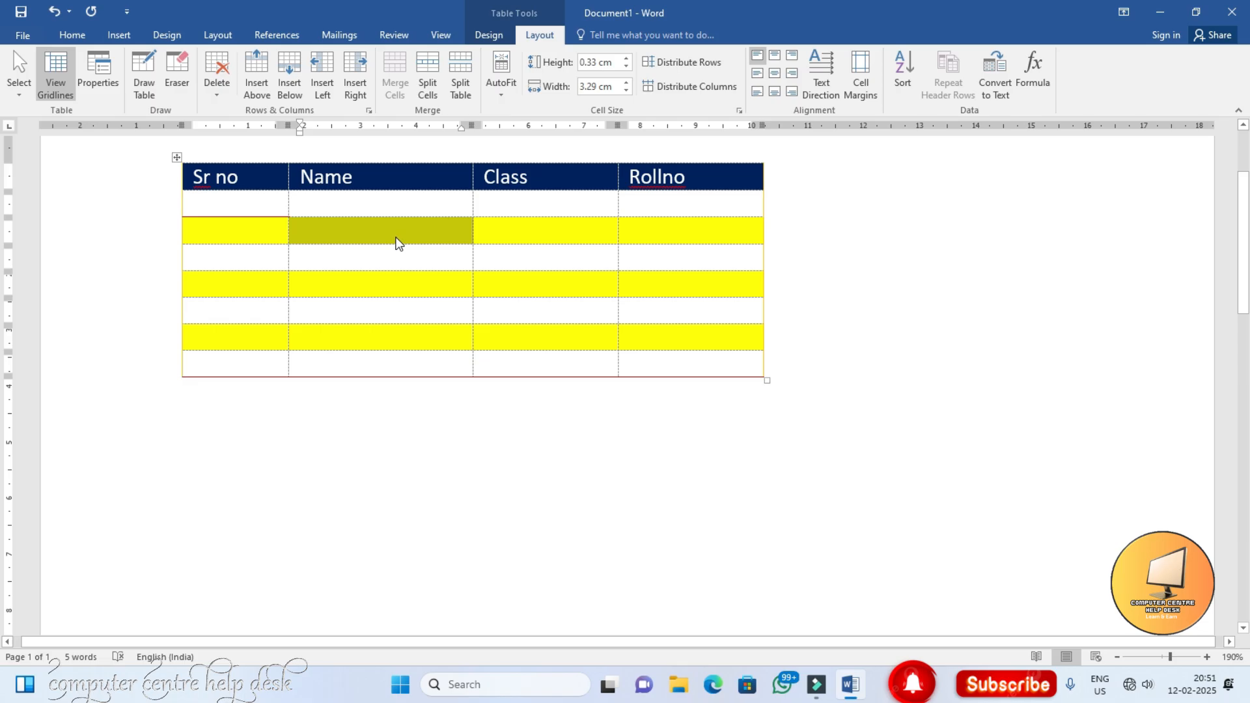
# Step: Delete the Rollno cell in the last yellow row with the Shift cells left option
pyautogui.click(18, 83)
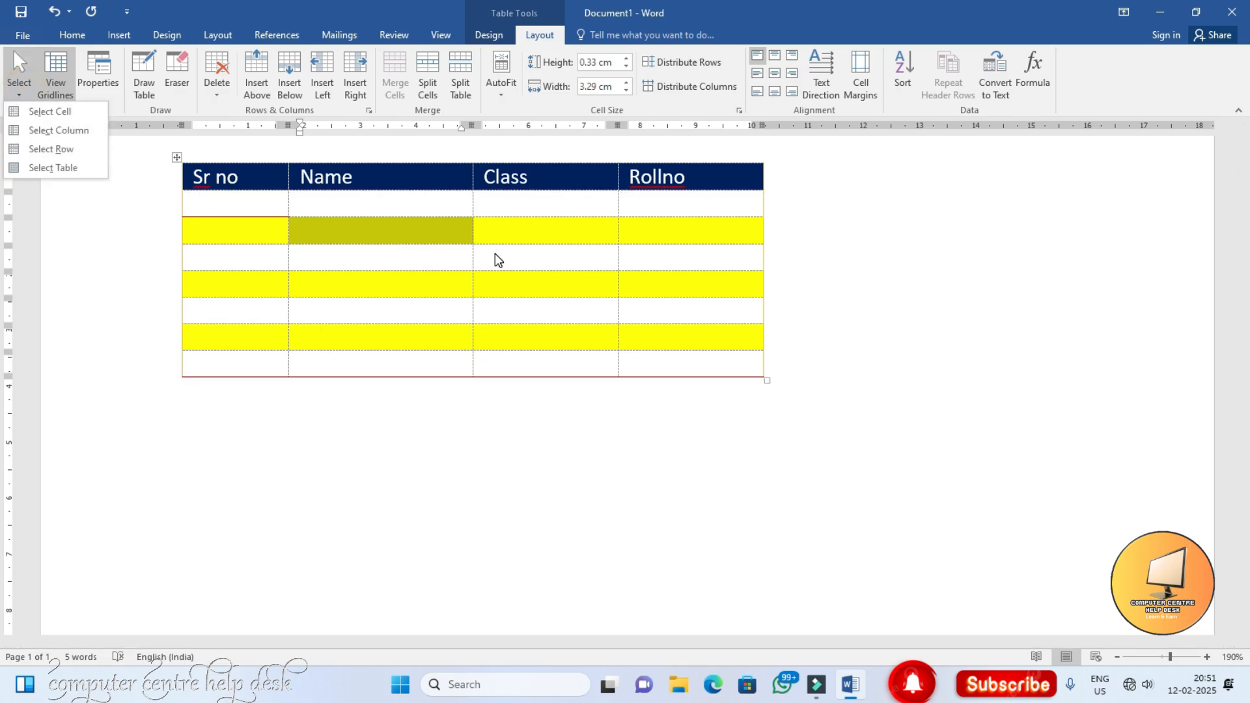
pyautogui.click(522, 254)
pyautogui.click(663, 328)
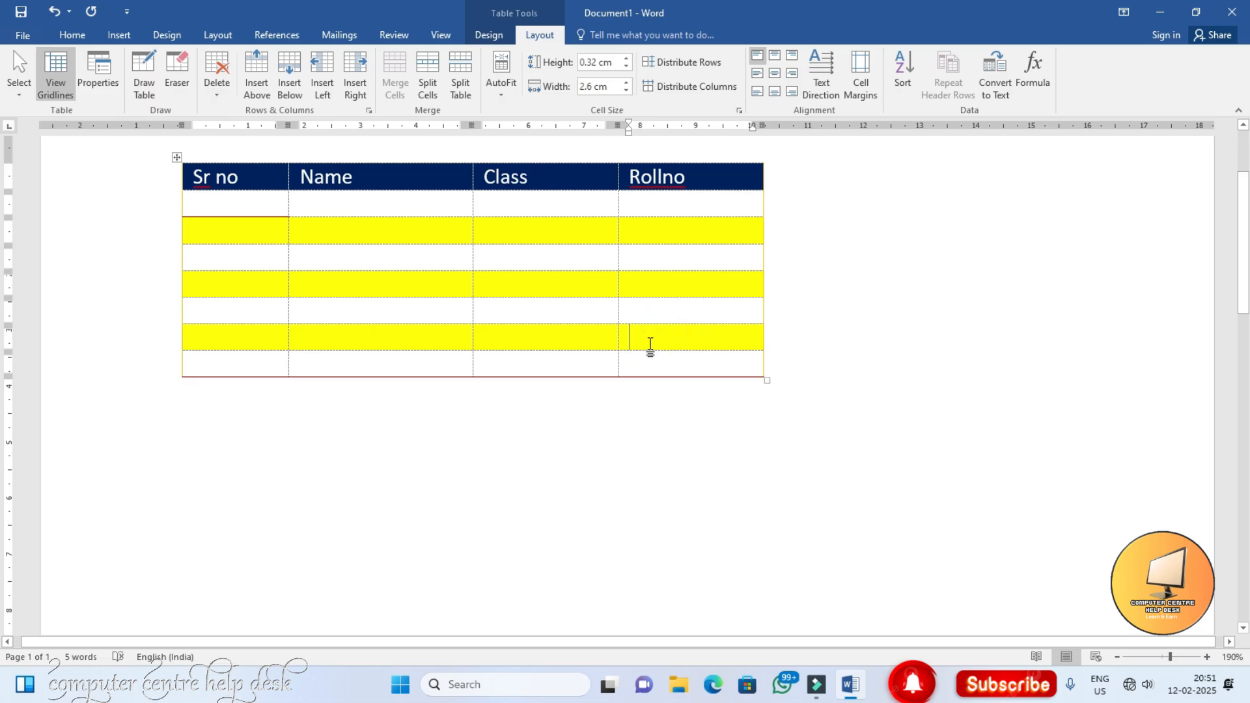
pyautogui.click(19, 83)
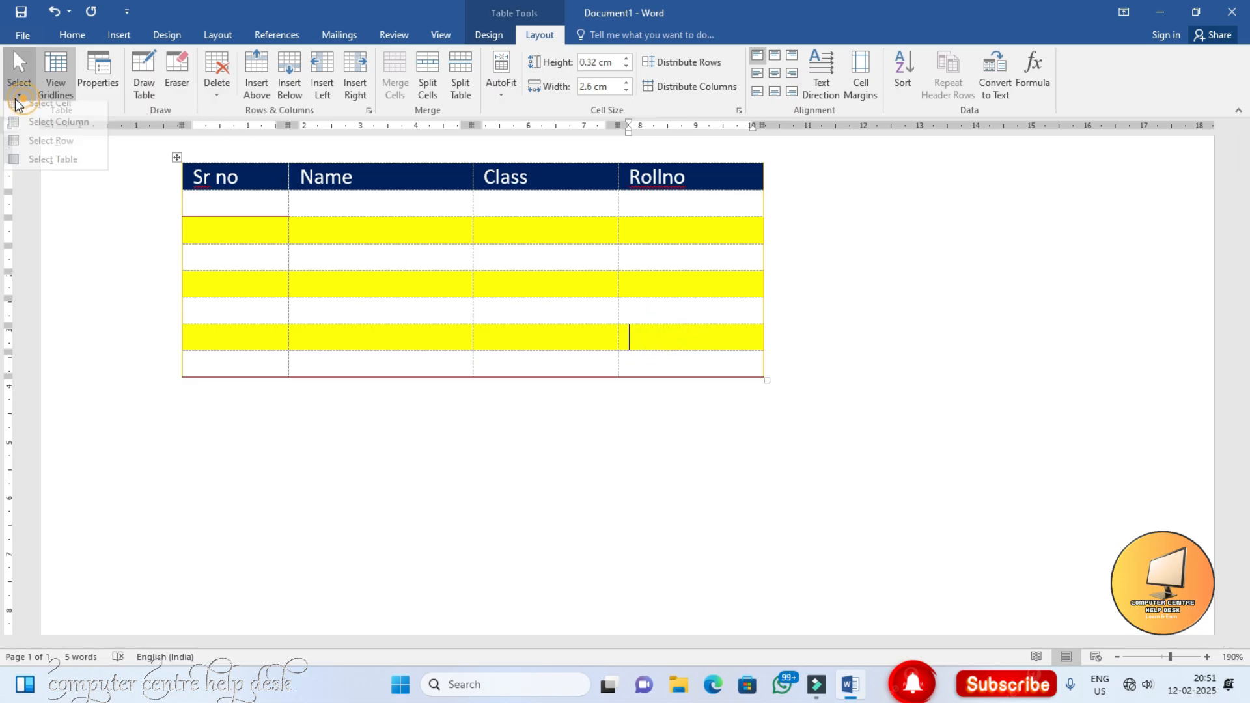
pyautogui.click(39, 111)
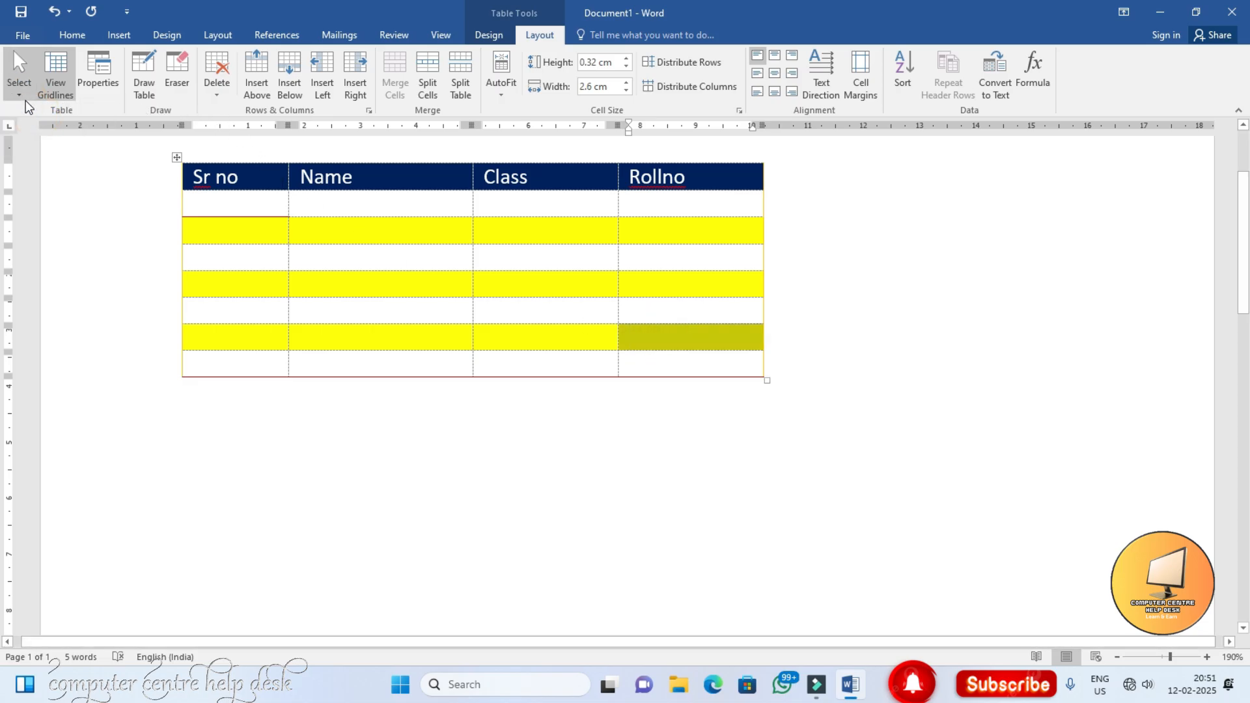
pyautogui.click(219, 97)
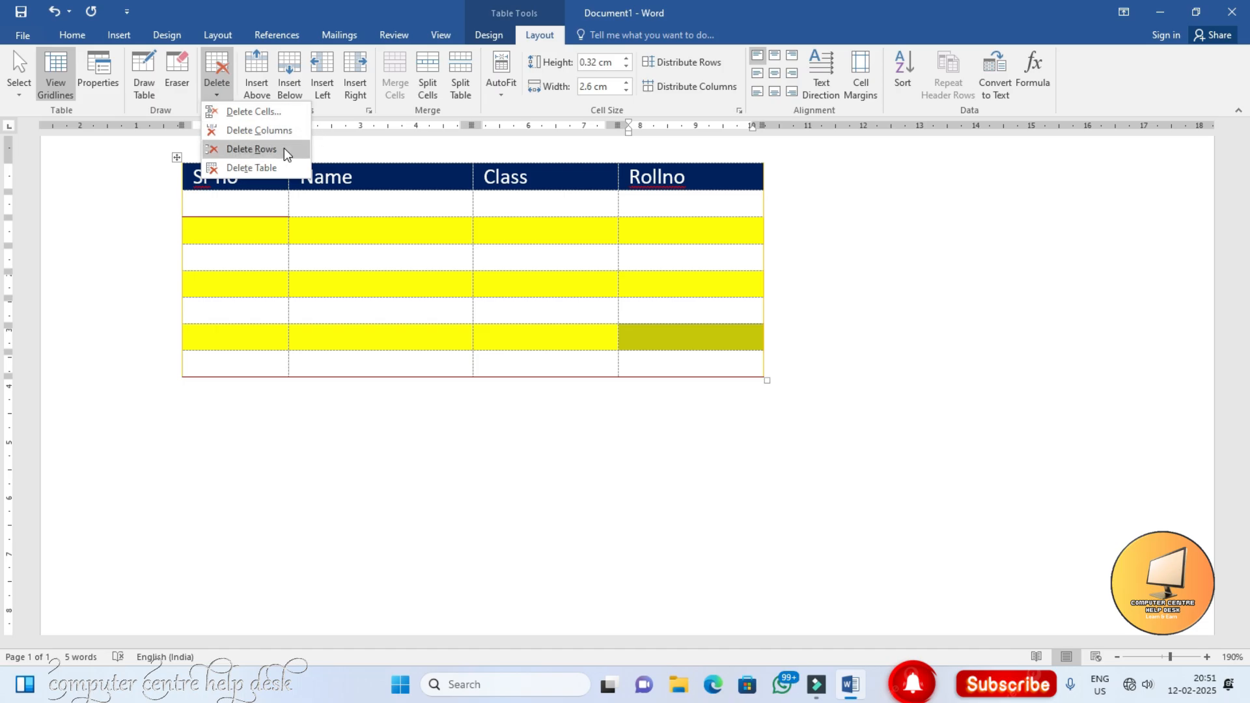
pyautogui.click(259, 116)
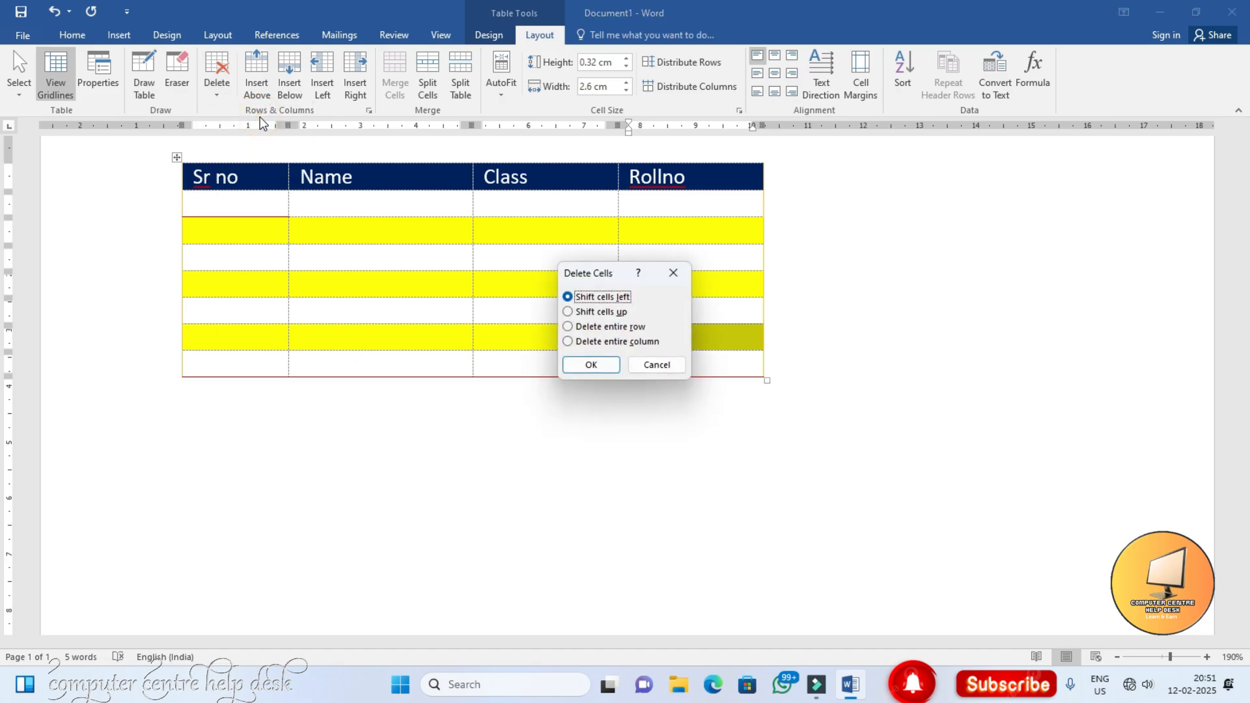
pyautogui.moveTo(596, 278); pyautogui.dragTo(918, 274)
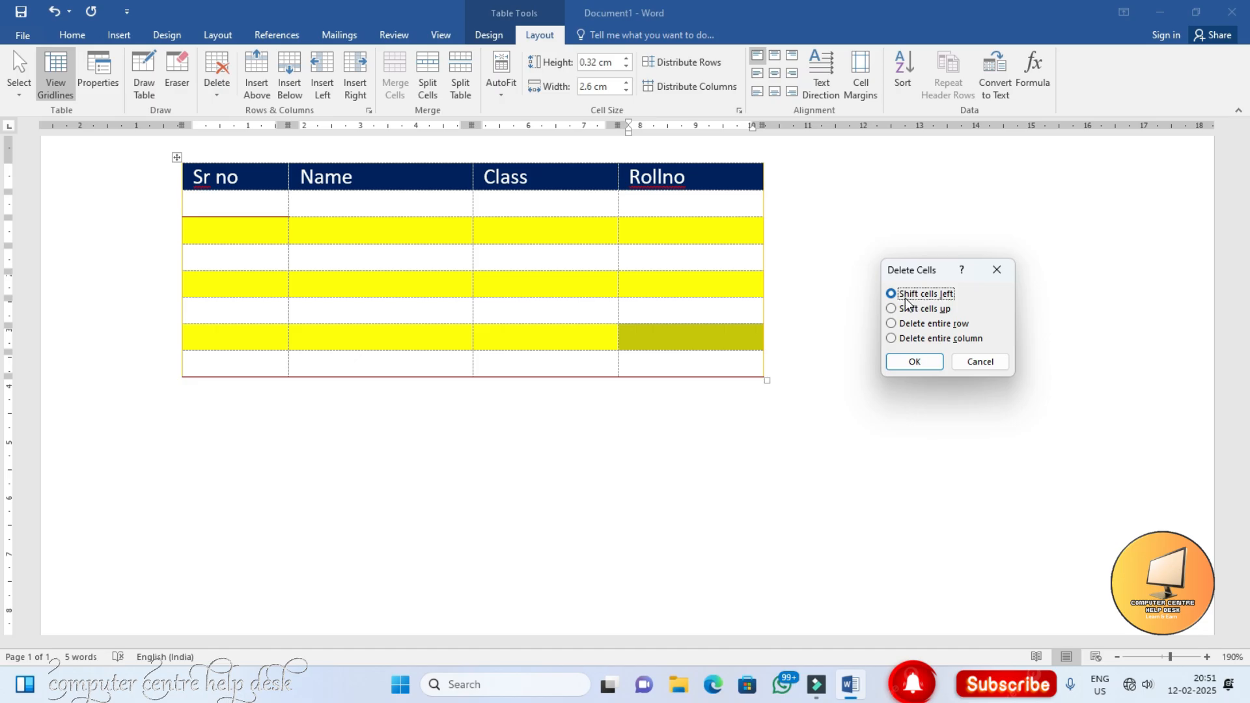
pyautogui.click(913, 362)
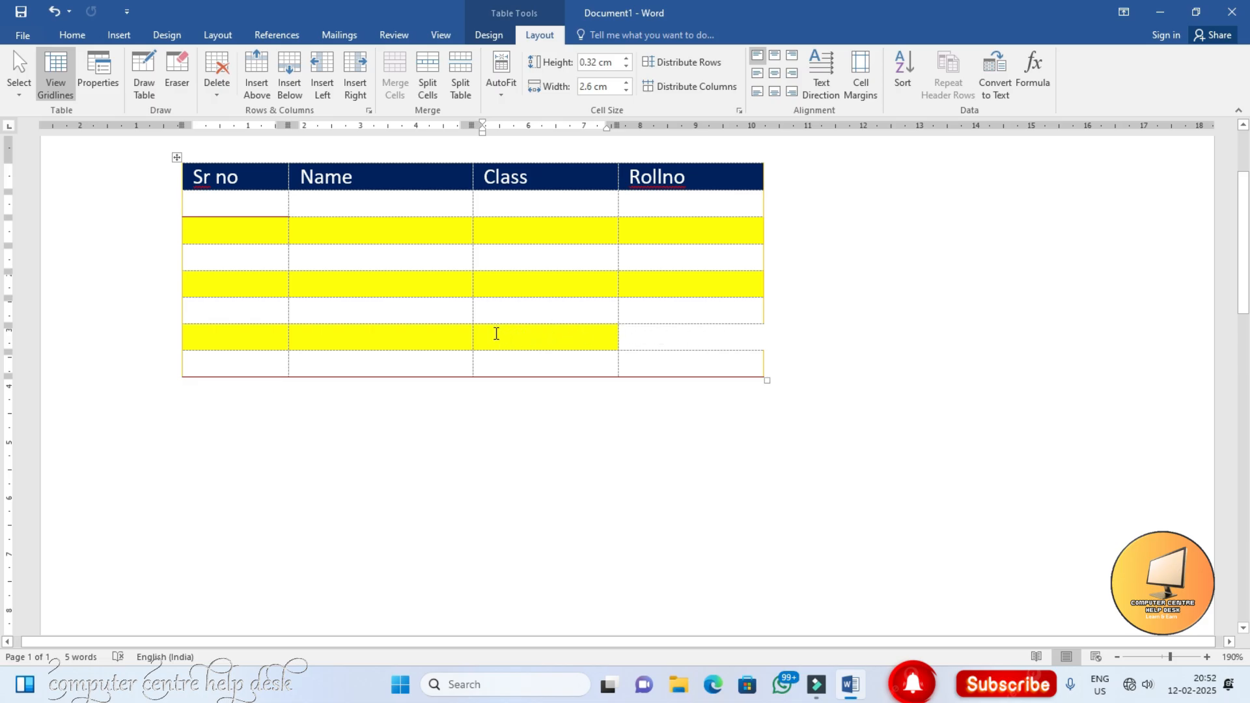
# Step: Select the Class column from its cell in the last yellow row and delete the whole column
pyautogui.click(743, 331)
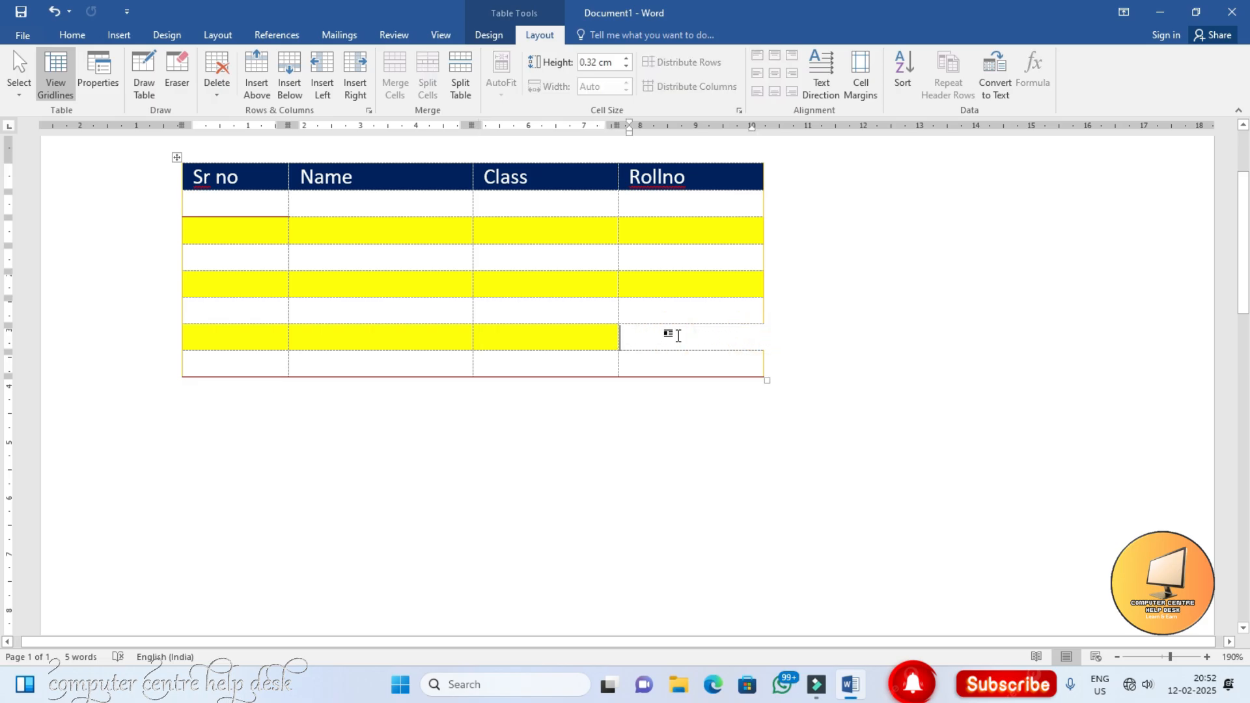
pyautogui.click(511, 336)
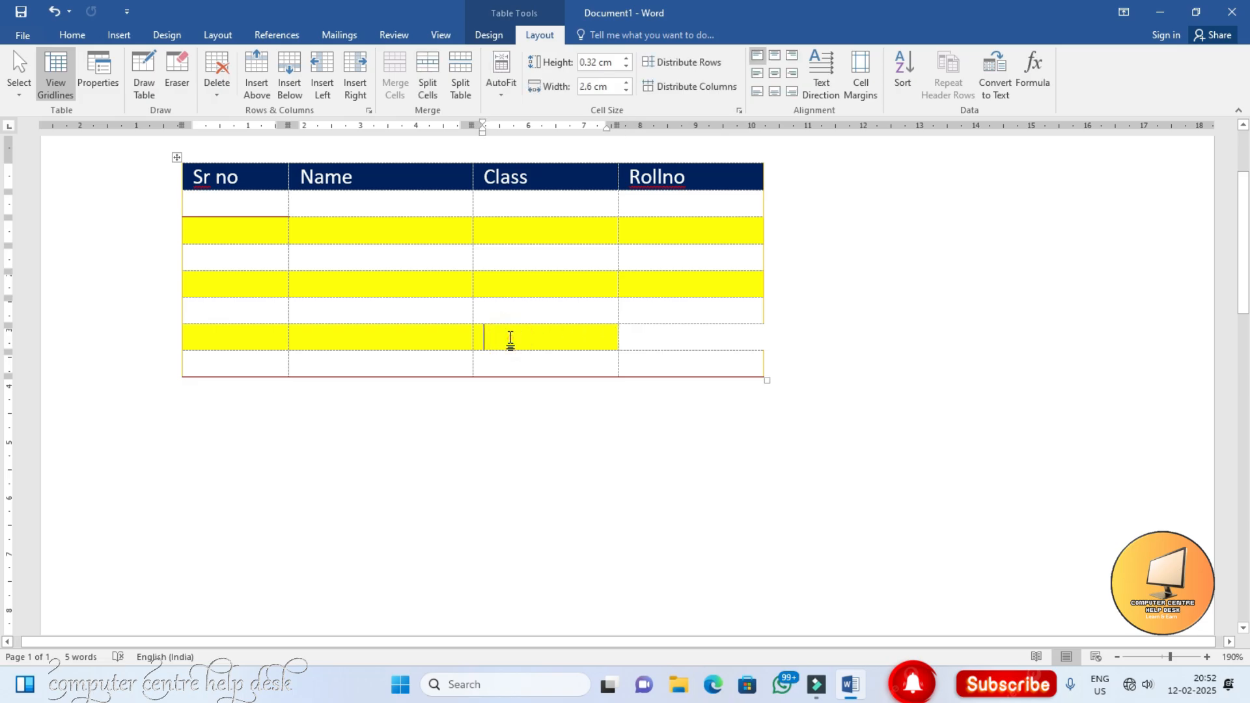
pyautogui.click(13, 96)
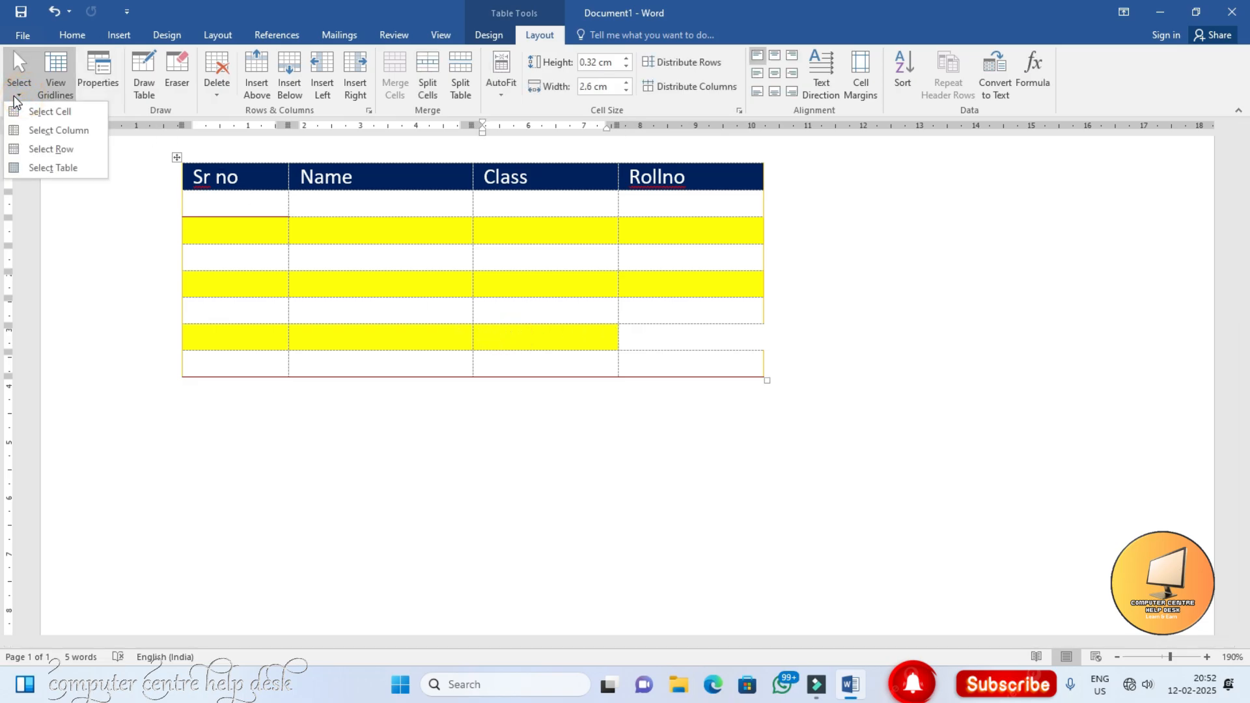
pyautogui.click(50, 130)
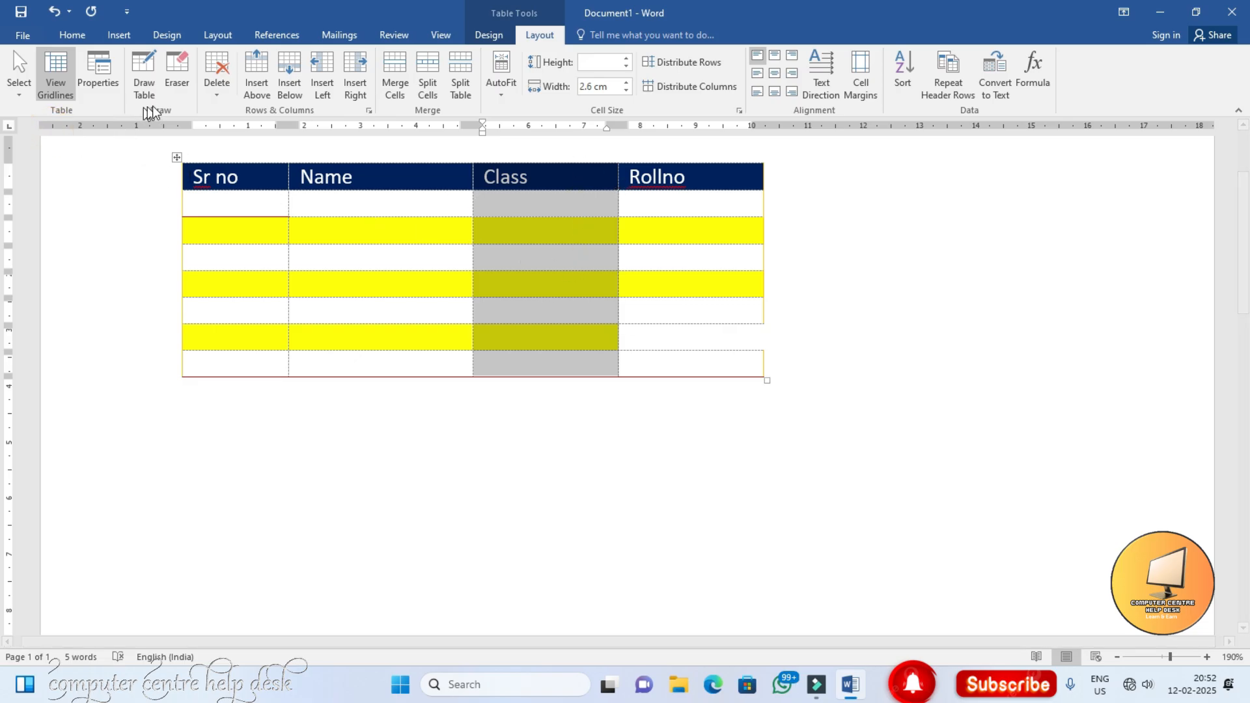
pyautogui.click(218, 96)
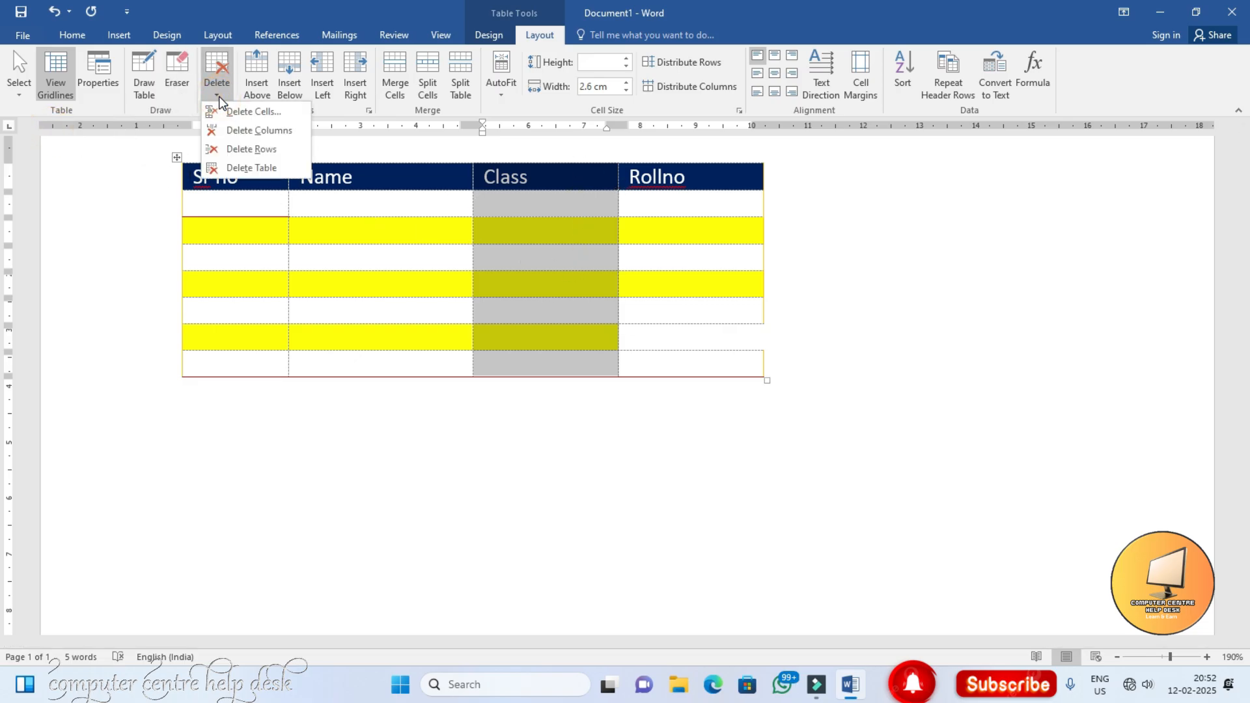
pyautogui.click(260, 135)
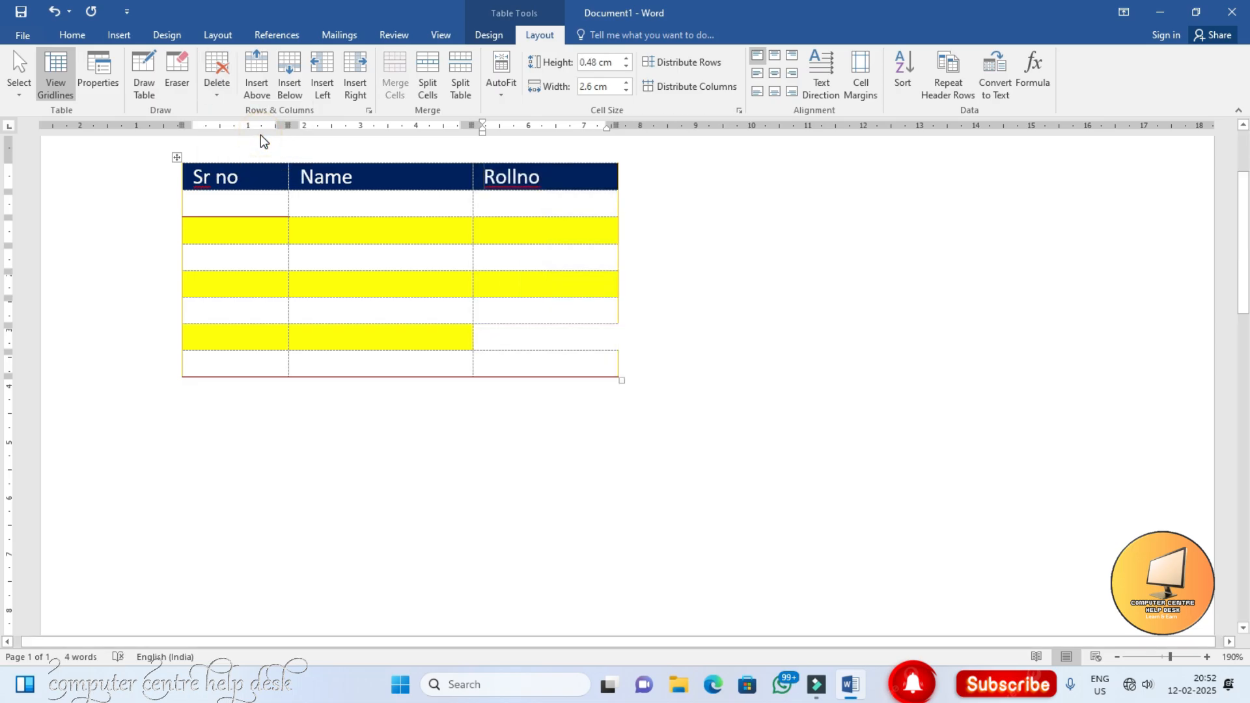
# Step: Select the Rollno column and insert a new empty column to its right
pyautogui.click(18, 91)
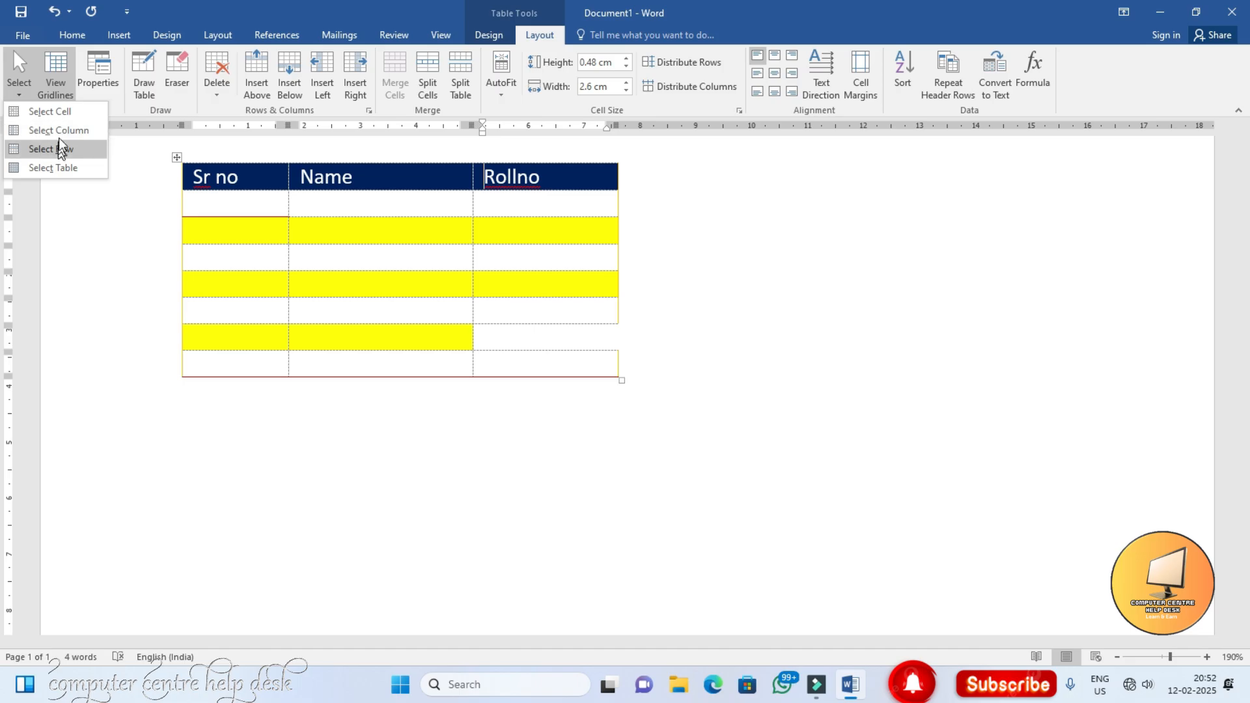
pyautogui.click(53, 133)
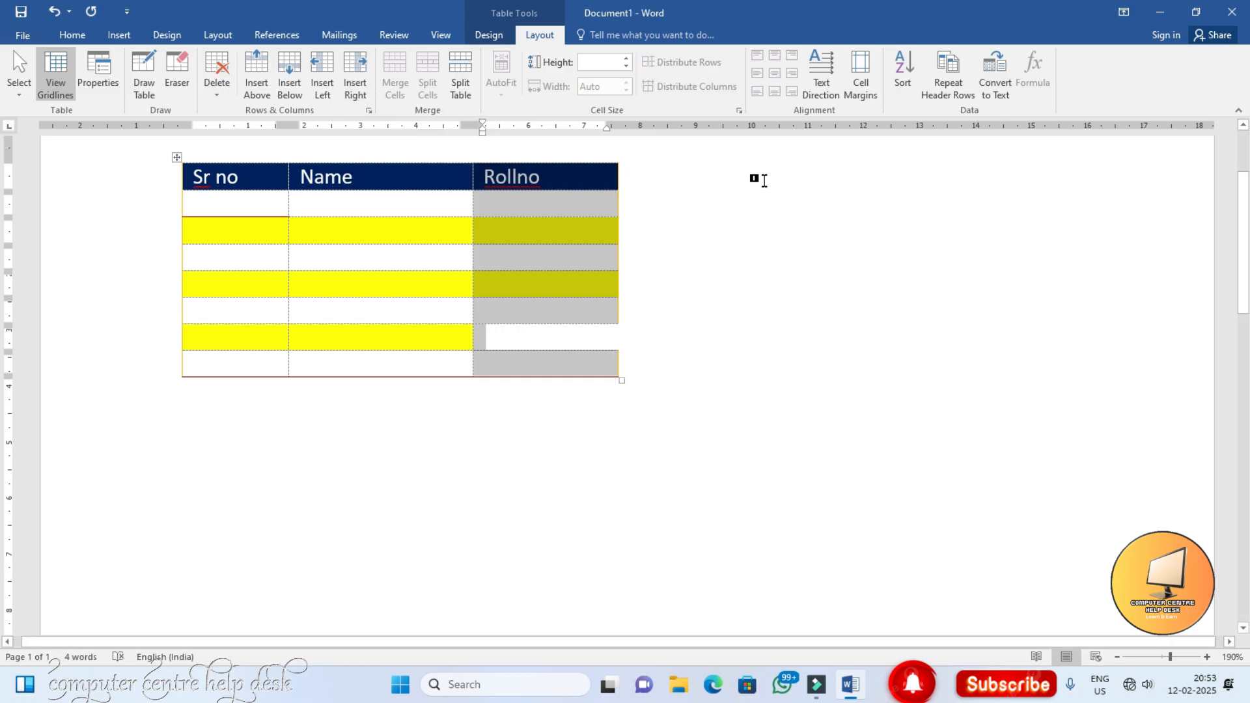
pyautogui.click(365, 73)
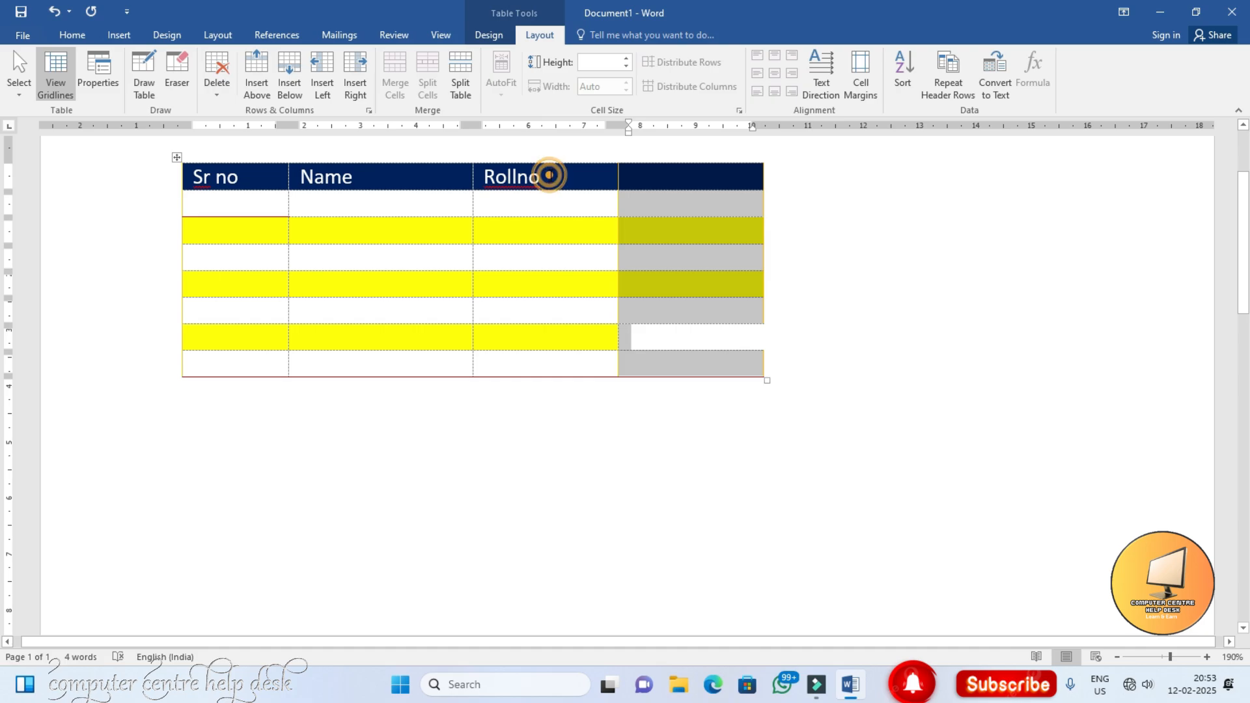
pyautogui.click(544, 173)
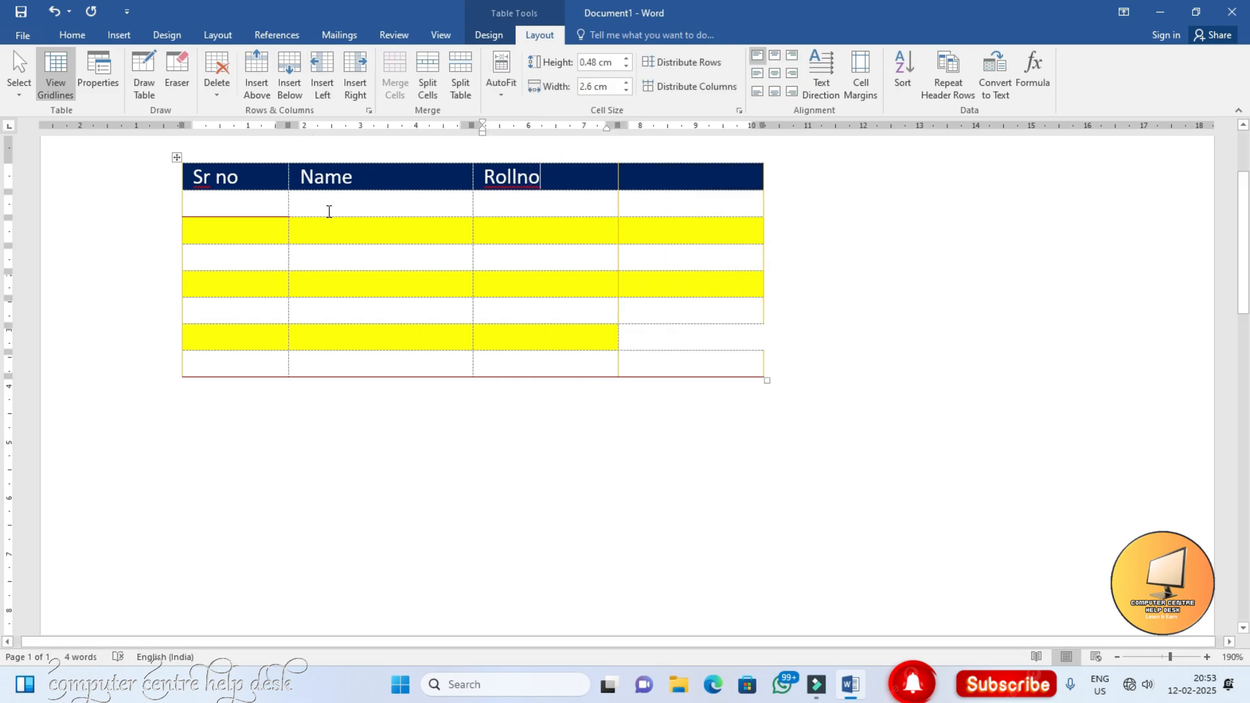
# Step: Insert a new empty column to the left of the Rollno column
pyautogui.click(322, 81)
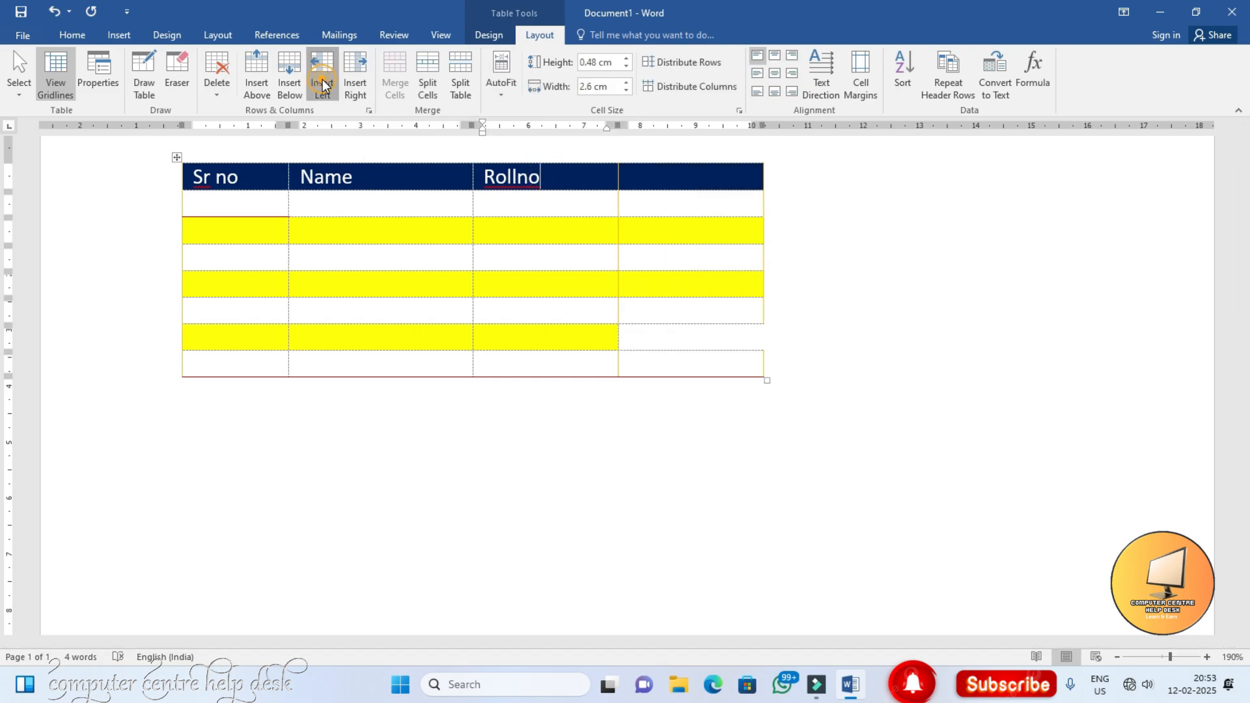
pyautogui.click(516, 185)
pyautogui.click(366, 185)
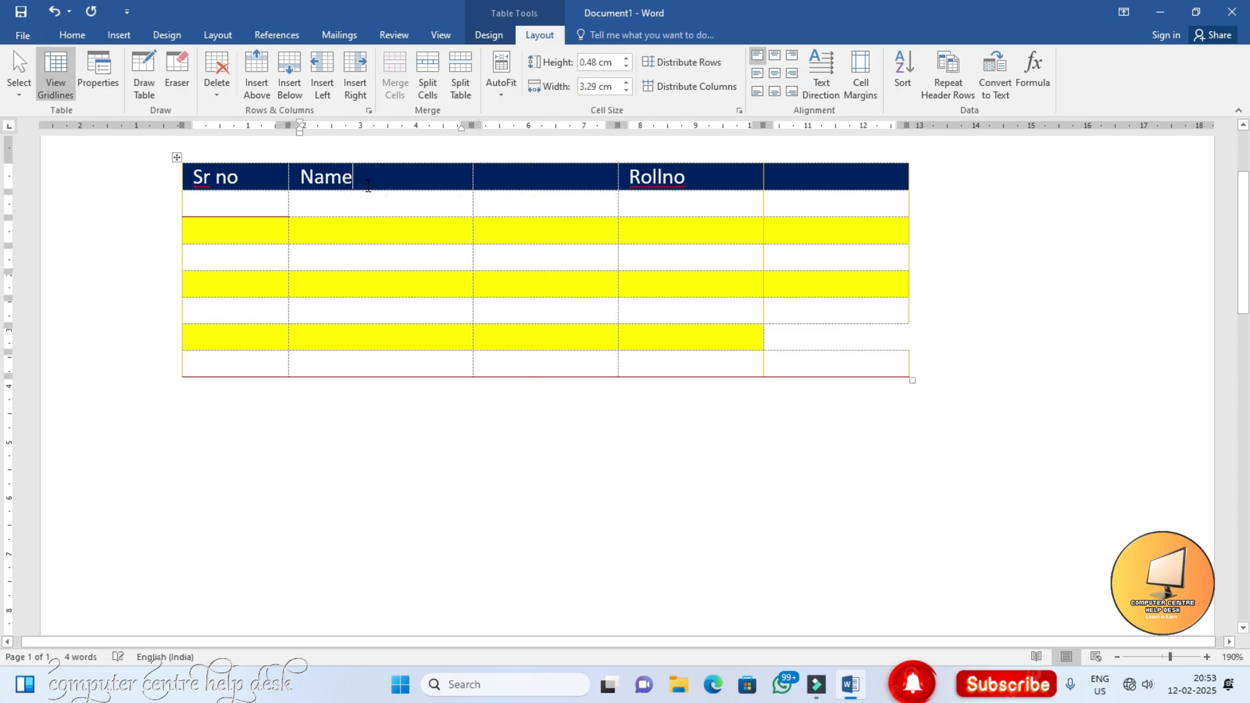
pyautogui.click(257, 180)
pyautogui.moveTo(206, 178); pyautogui.dragTo(314, 182)
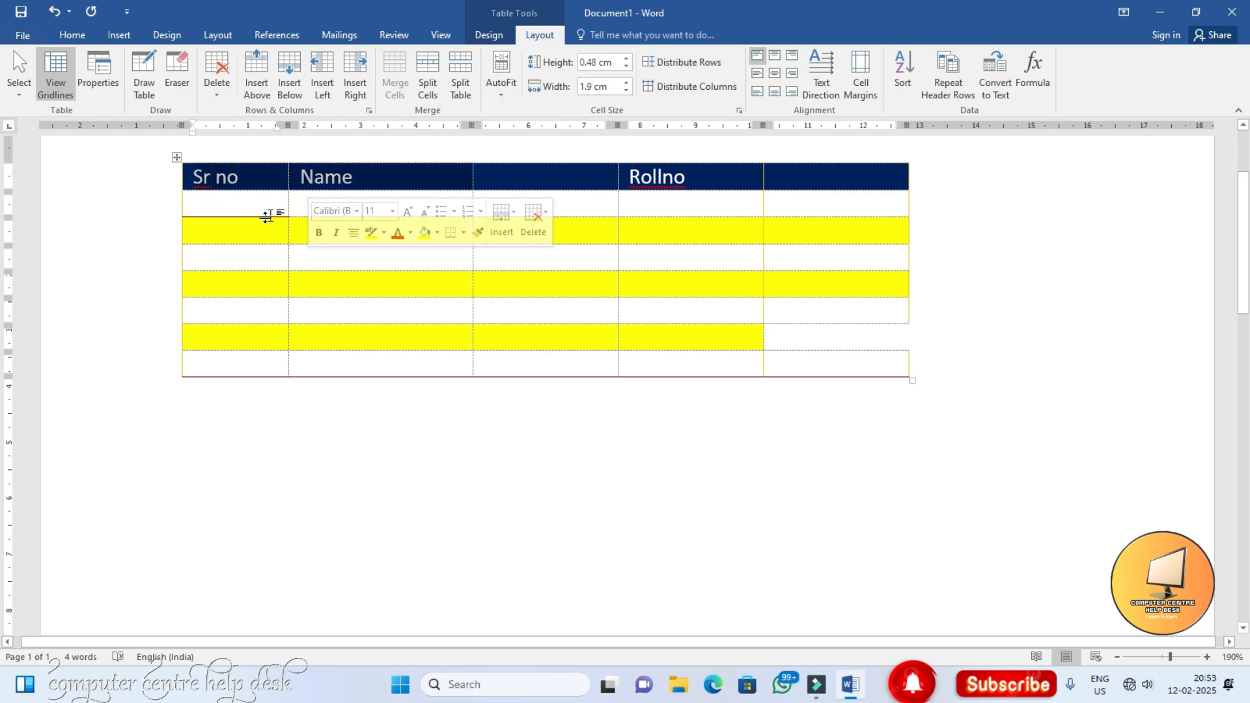
pyautogui.click(220, 230)
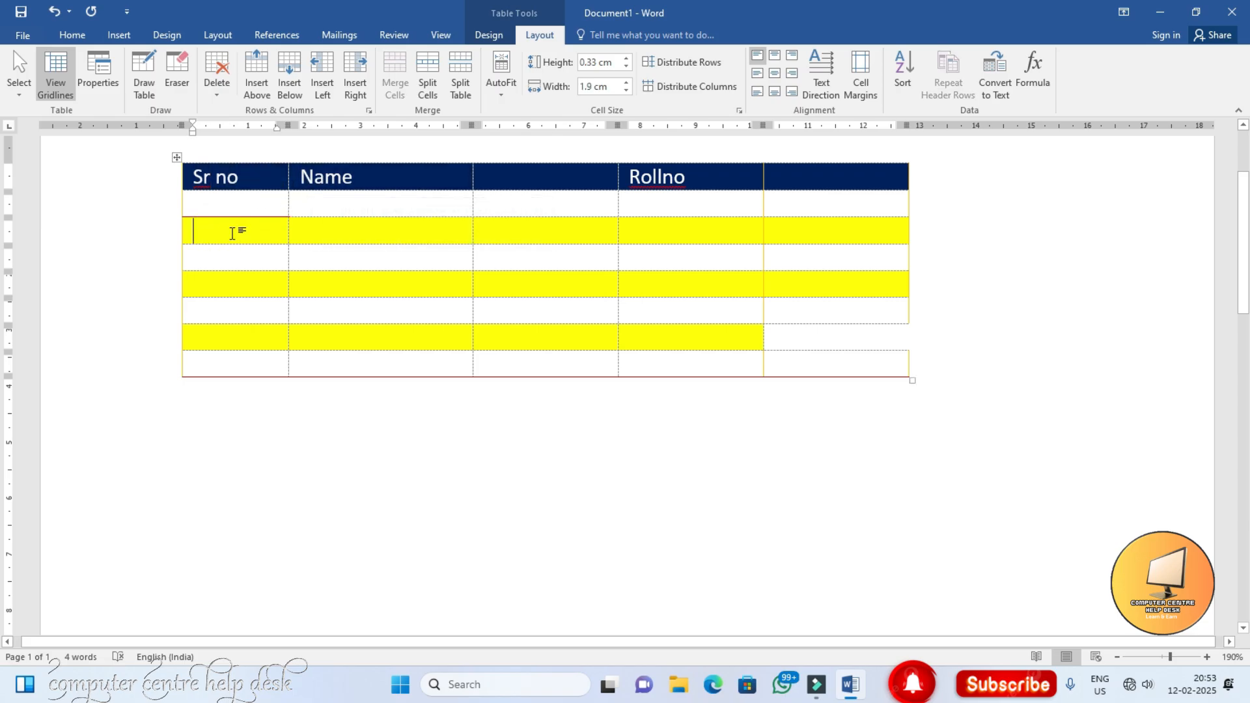
# Step: Enter the serial numbers 1 and 2 in the first two cells below the Sr no heading
pyautogui.click(223, 205)
pyautogui.write('a')
pyautogui.press('BackSpace')
pyautogui.write('1')
pyautogui.click(213, 231)
pyautogui.write('2')
# Step: Insert an empty row below the row numbered 1 and another empty row above it
pyautogui.click(217, 203)
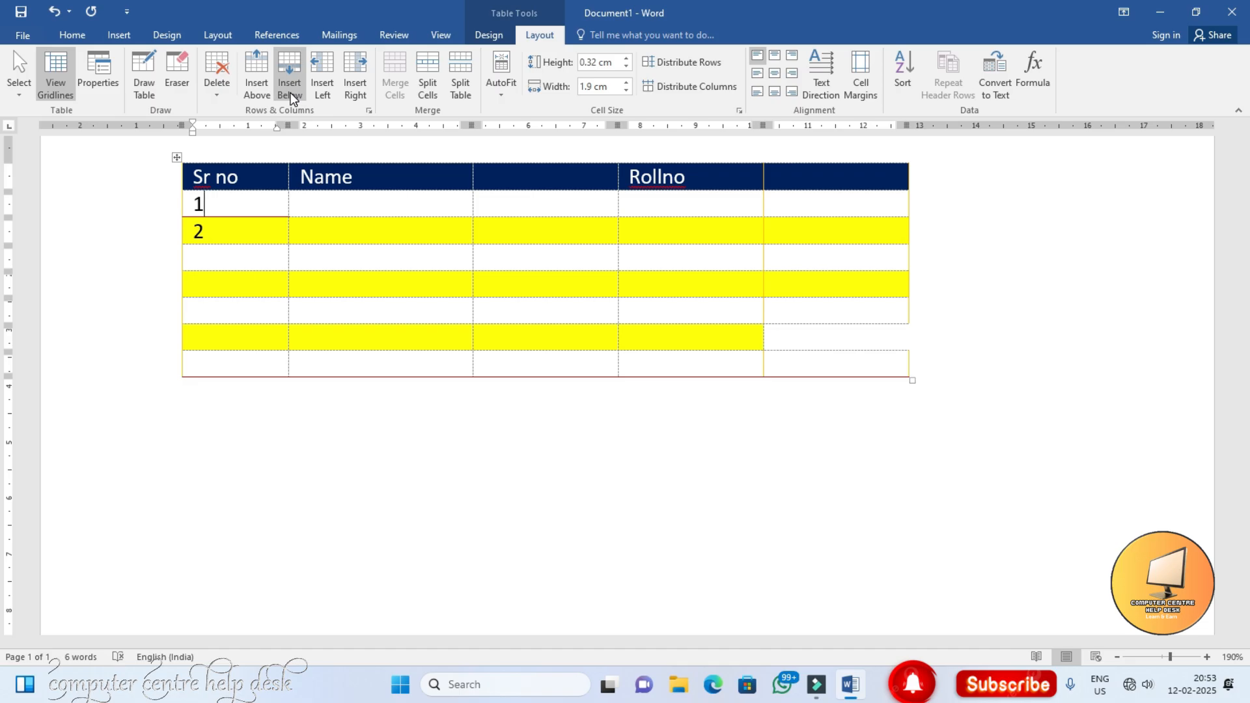
pyautogui.click(221, 230)
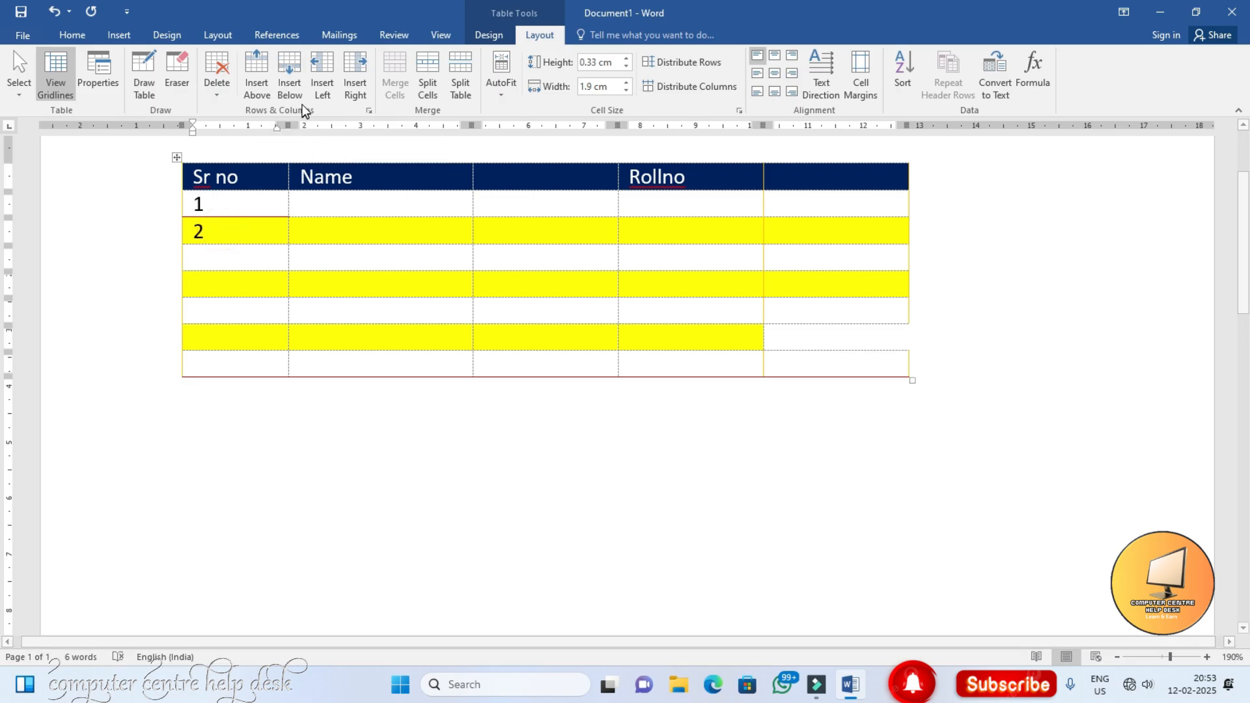
pyautogui.click(207, 206)
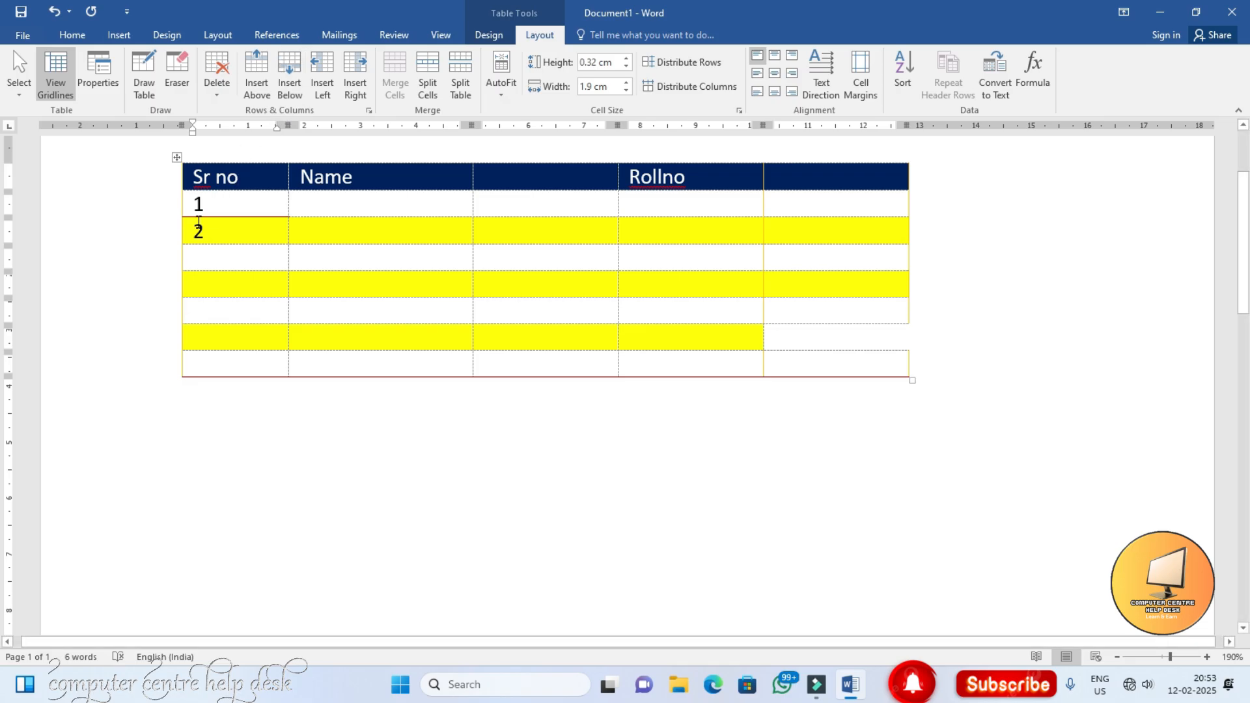
pyautogui.click(293, 88)
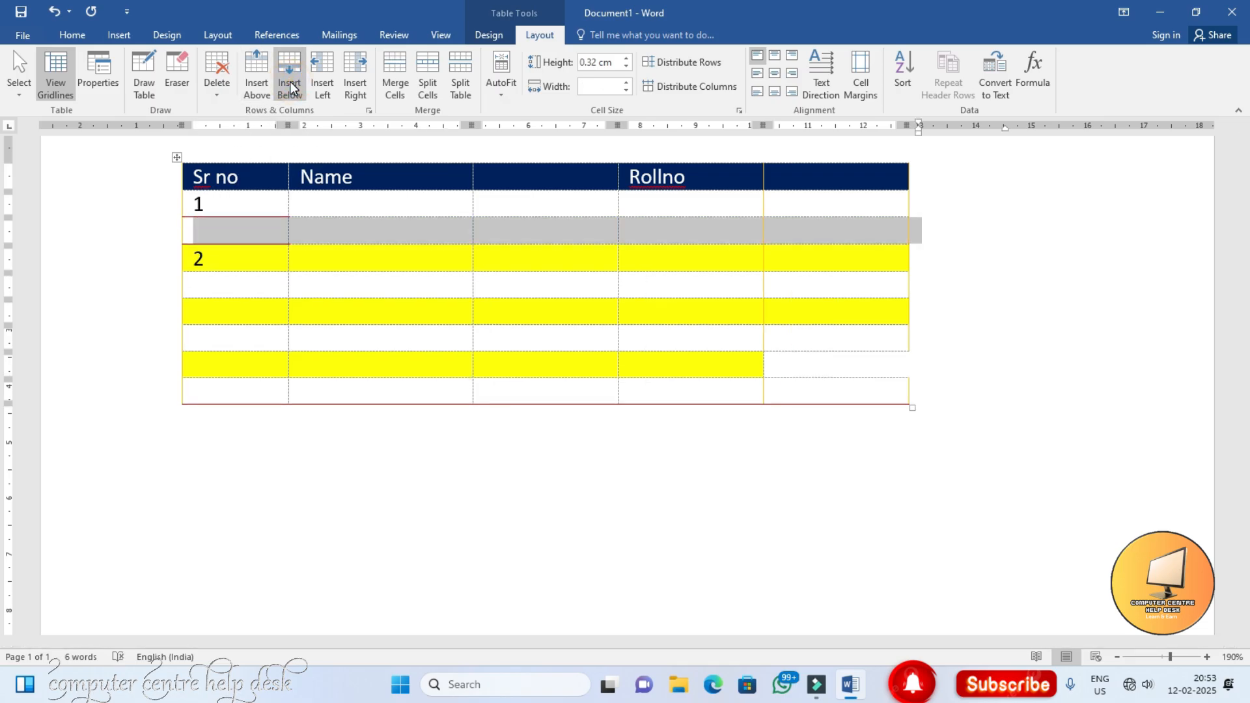
pyautogui.click(219, 203)
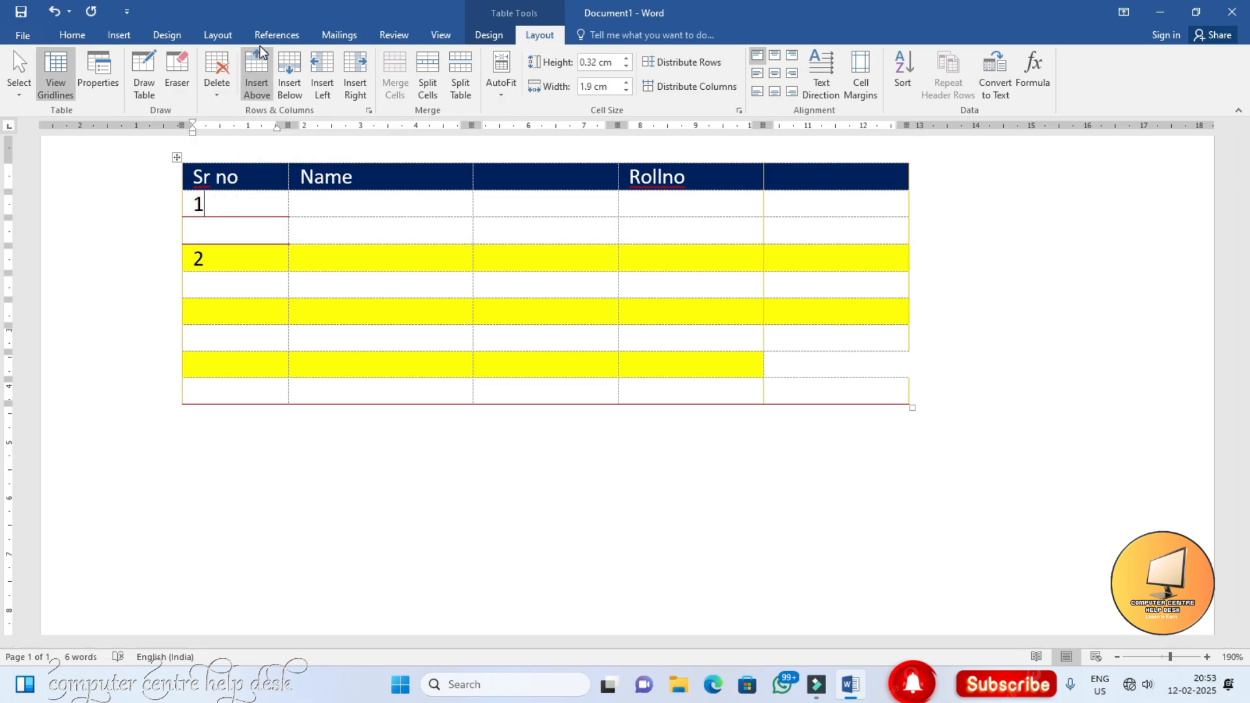
pyautogui.click(261, 74)
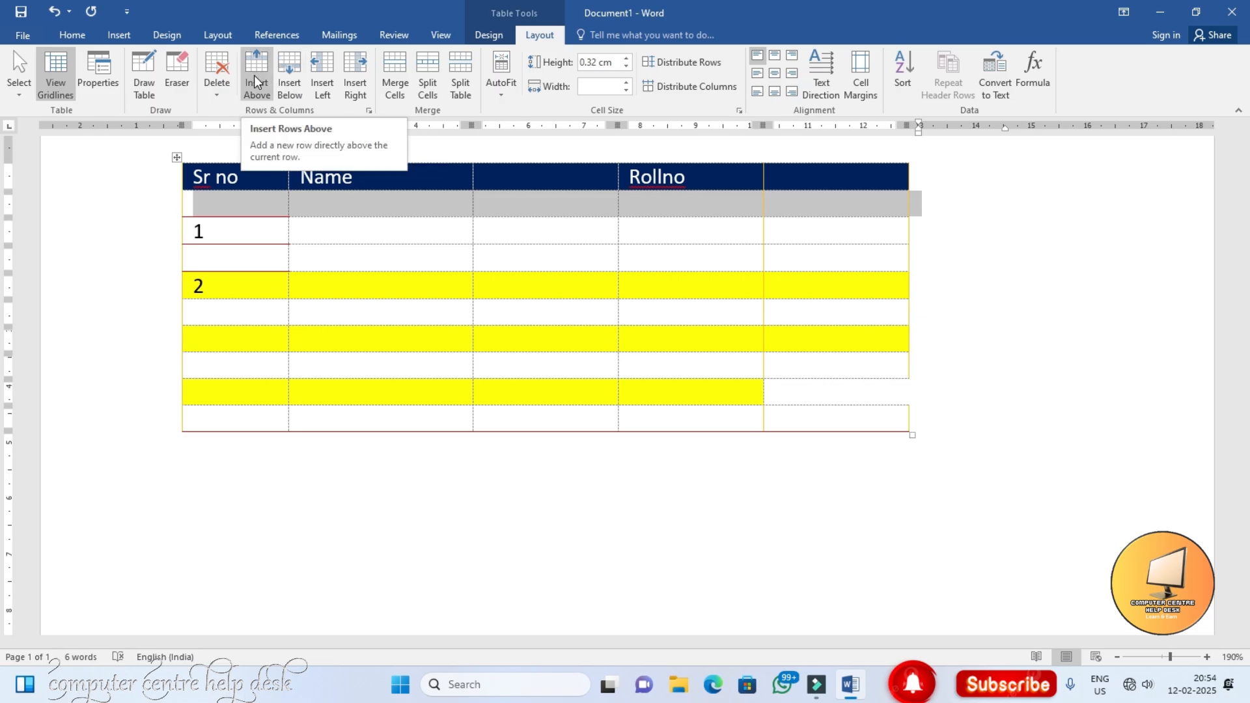
pyautogui.click(213, 205)
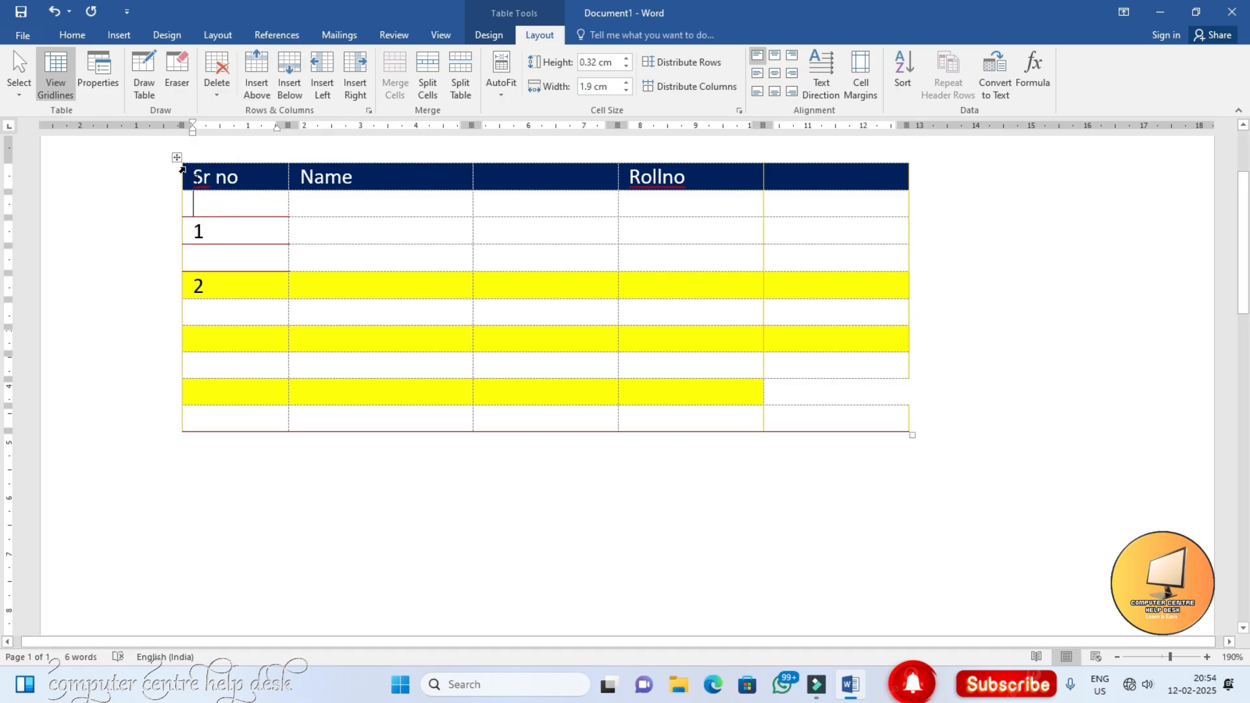
# Step: Select the whole Sr no column and look over the available delete options
pyautogui.click(10, 96)
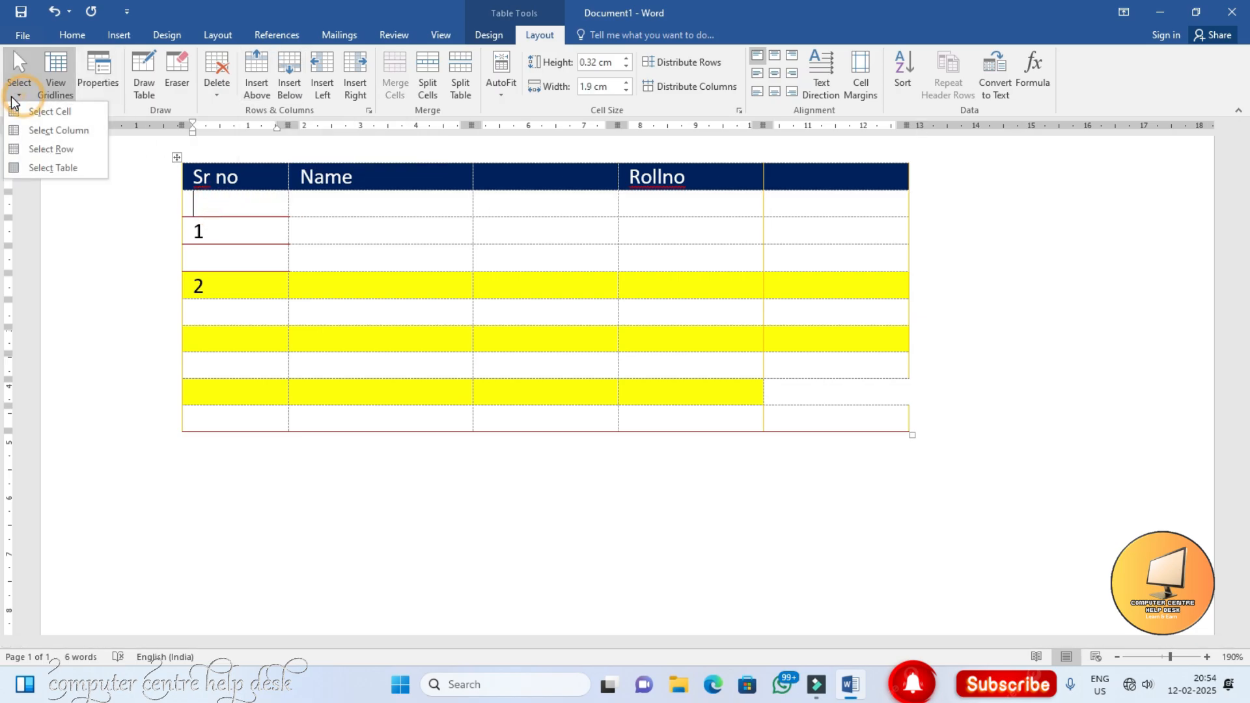
pyautogui.click(55, 135)
pyautogui.click(218, 97)
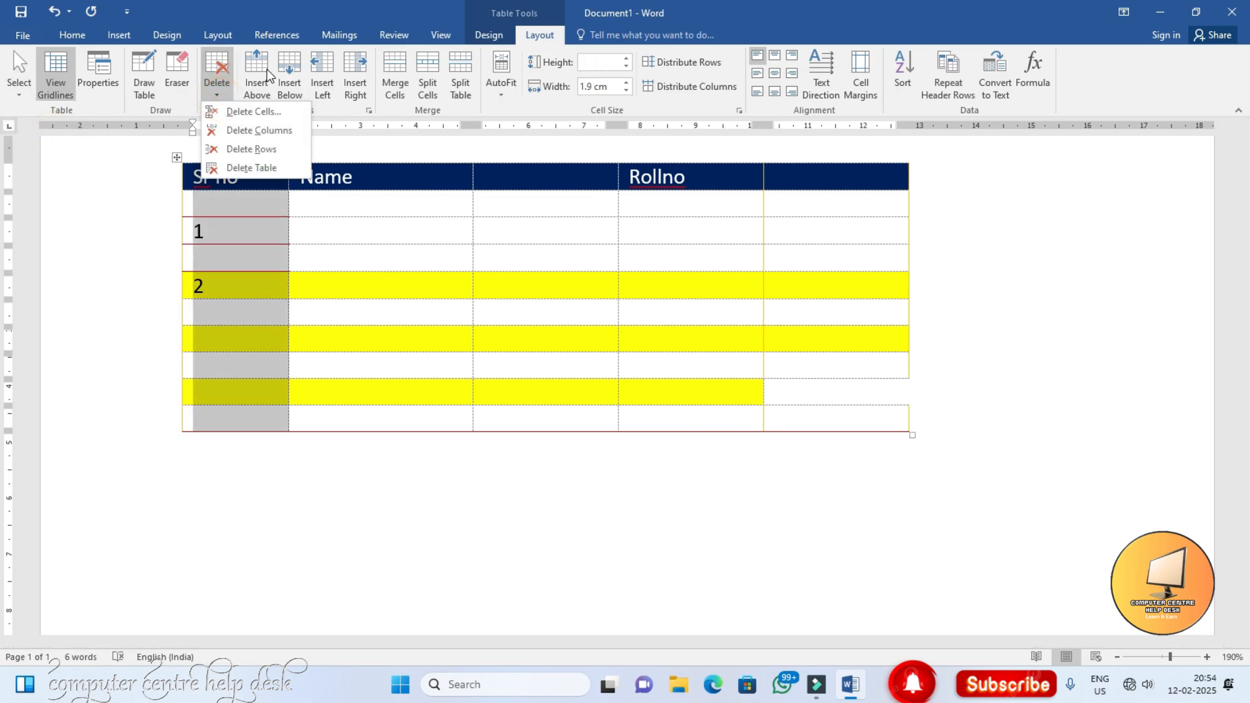
pyautogui.click(323, 119)
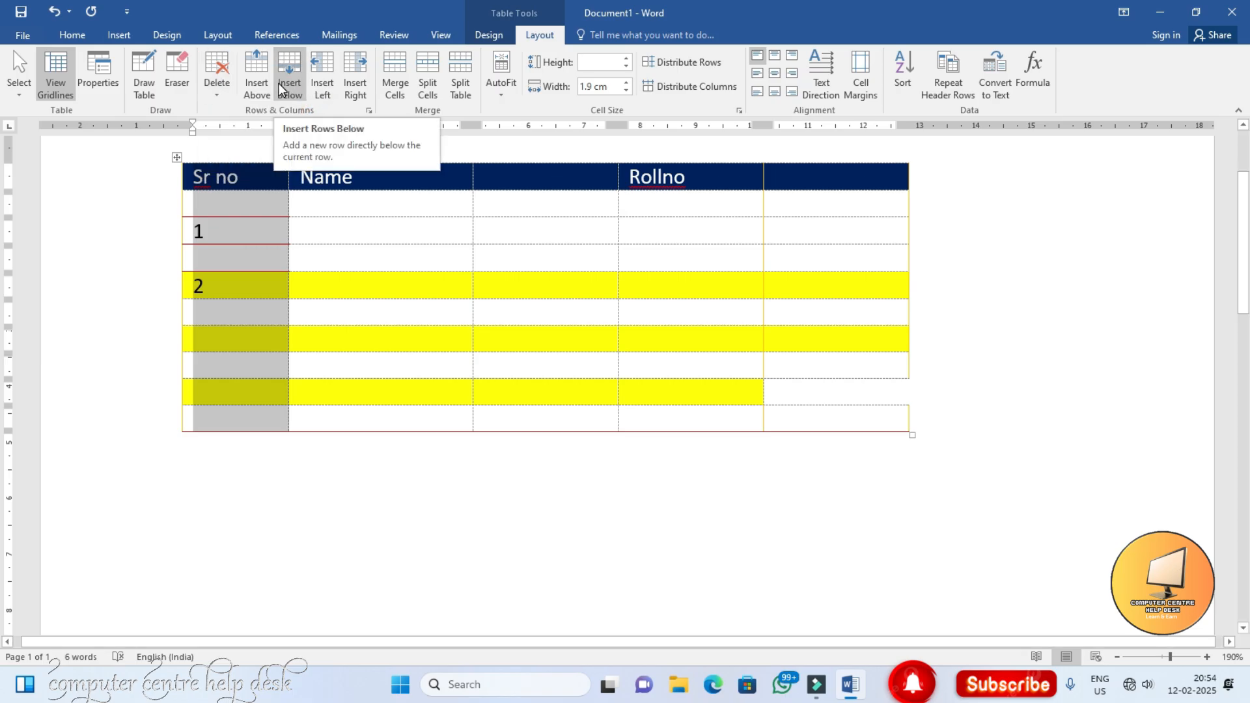
# Step: Draw a vertical line through the Name column from just below the header down to the last row
pyautogui.click(221, 206)
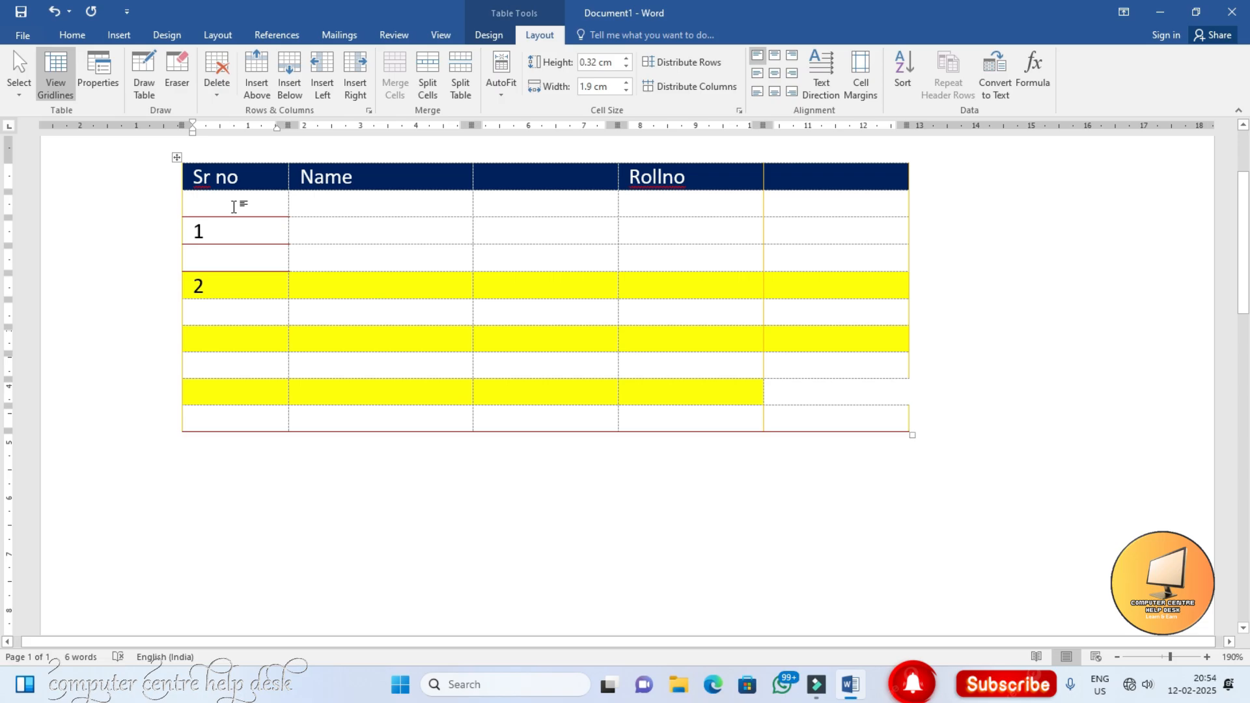
pyautogui.click(141, 91)
pyautogui.moveTo(376, 196); pyautogui.dragTo(378, 428)
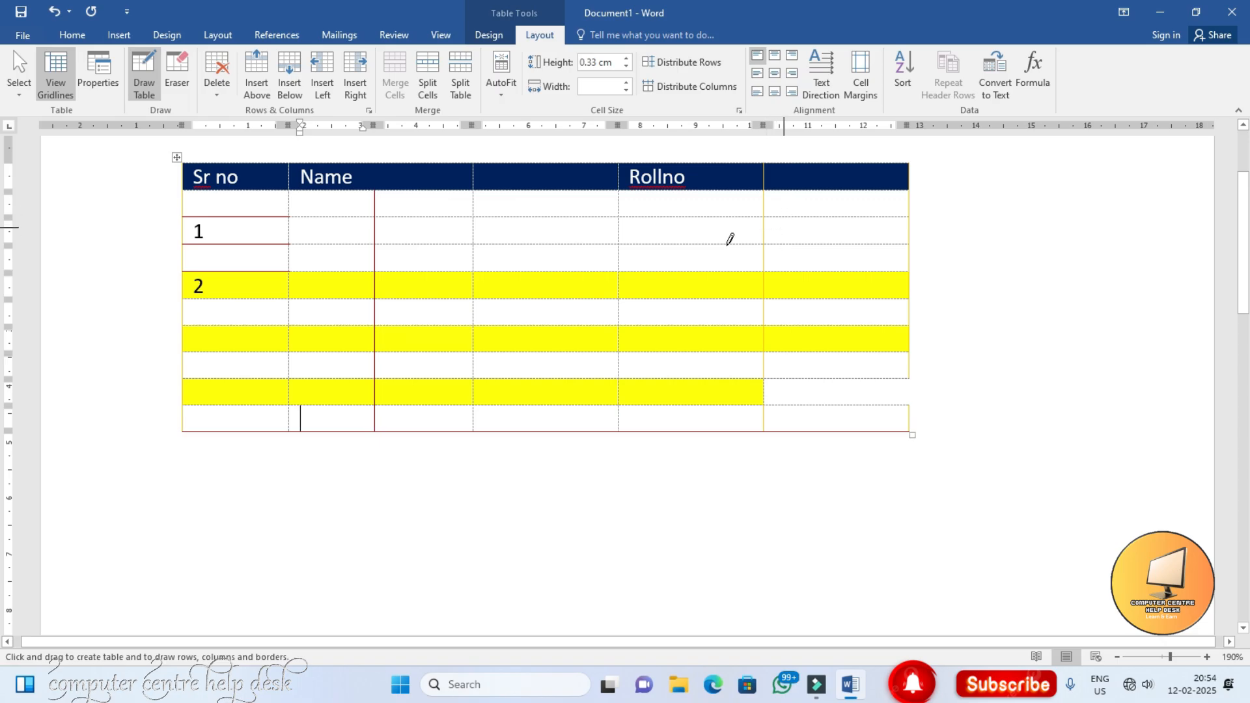
# Step: Try erasing the cell partitions of the last empty column, and undo back to before the row above 1 was inserted
pyautogui.click(183, 76)
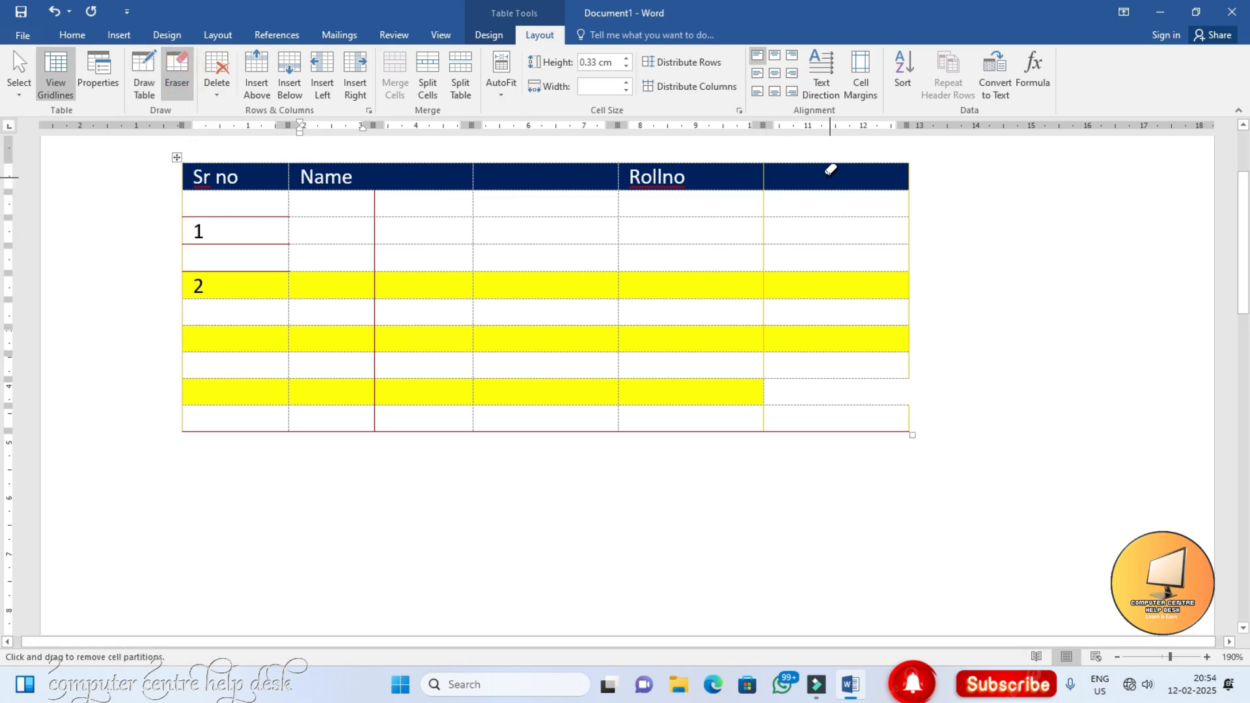
pyautogui.moveTo(829, 157); pyautogui.dragTo(850, 462)
pyautogui.moveTo(842, 315); pyautogui.dragTo(843, 455)
pyautogui.moveTo(850, 155)
pyautogui.mouseDown()
pyautogui.moveTo(974, 343)
pyautogui.moveTo(1010, 450)
pyautogui.mouseUp()
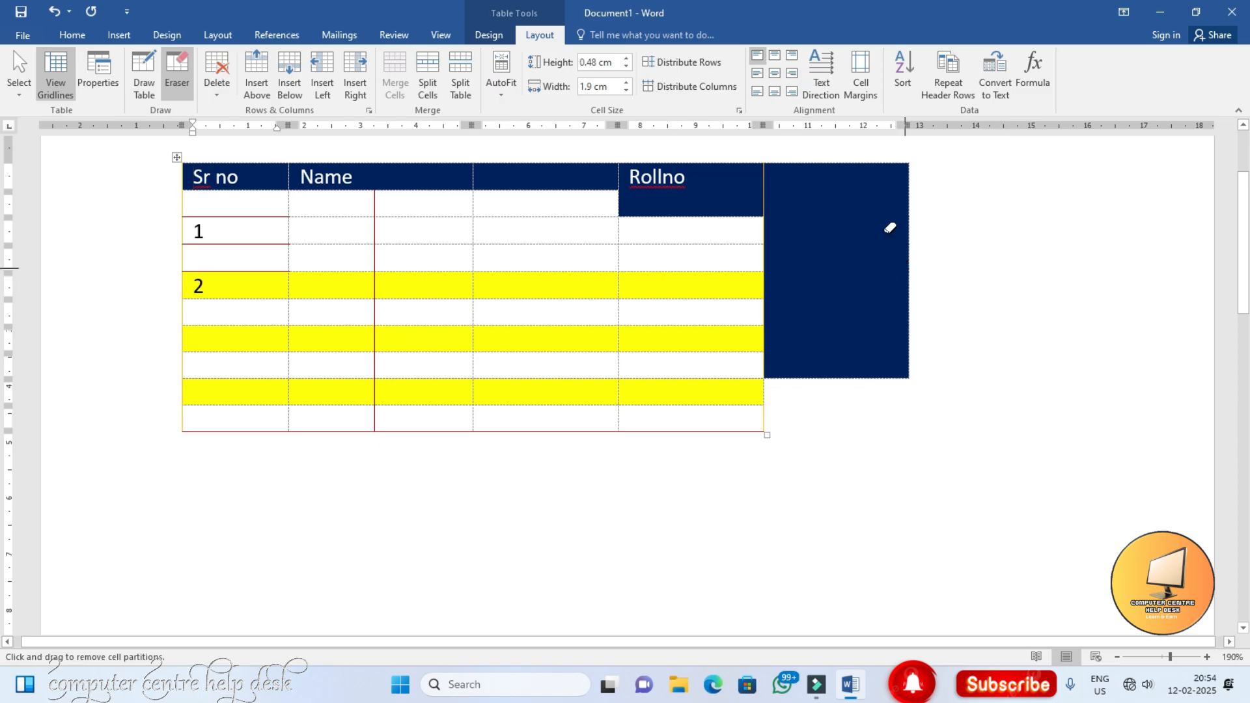
pyautogui.moveTo(779, 179)
pyautogui.mouseDown()
pyautogui.moveTo(824, 441)
pyautogui.moveTo(909, 456)
pyautogui.mouseUp()
pyautogui.hotkey('ctrl', 'z')
pyautogui.hotkey('ctrl', 'z')
pyautogui.hotkey('ctrl', 'z')
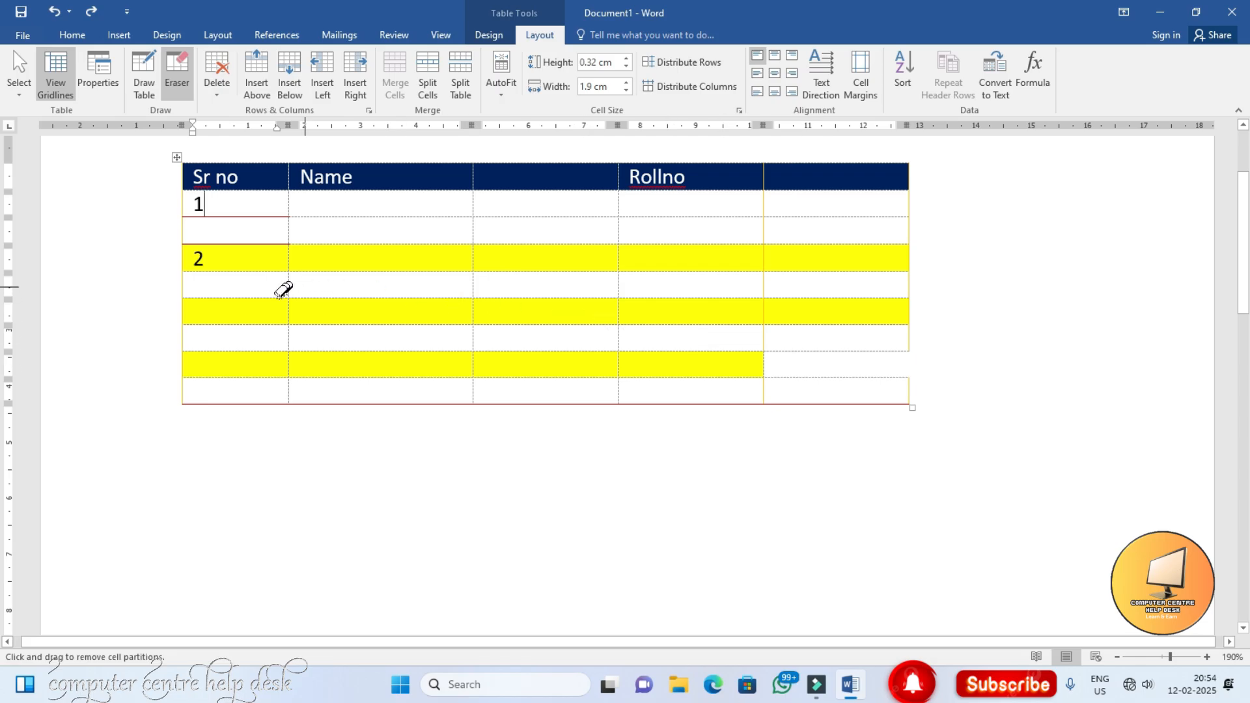
# Step: Erase the cell partitions along the last yellow row and down the empty column between Name and Rollno
pyautogui.moveTo(234, 363); pyautogui.dragTo(843, 358)
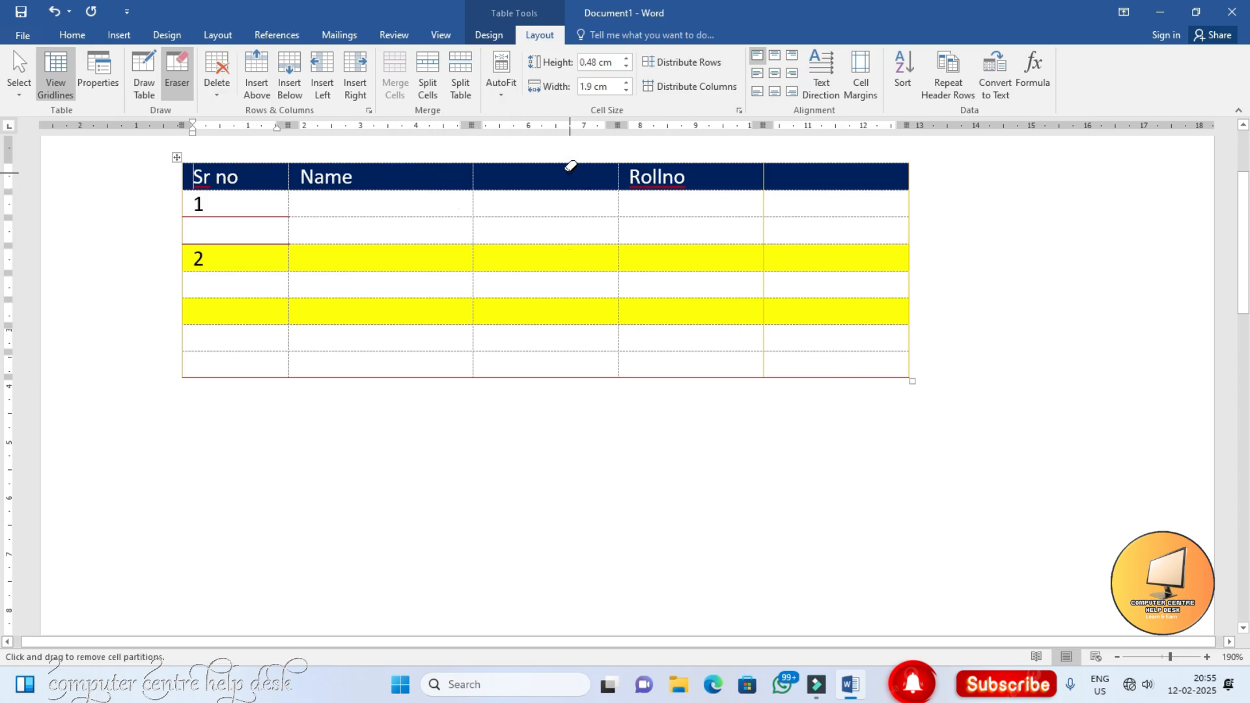
pyautogui.moveTo(573, 159); pyautogui.dragTo(571, 383)
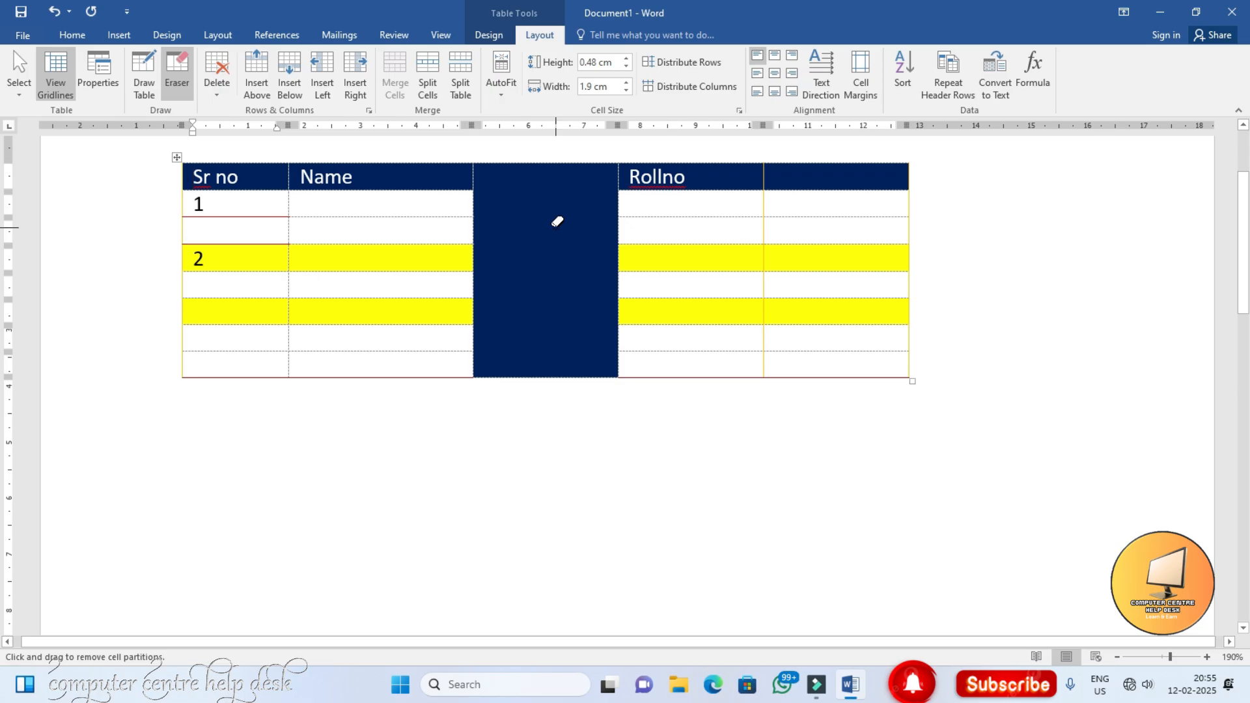
# Step: Undo the table edits back to before the Rollno cell was deleted from the last yellow row, restoring the Class column
pyautogui.hotkey('ctrl', 'z')
pyautogui.hotkey('ctrl', 'z')
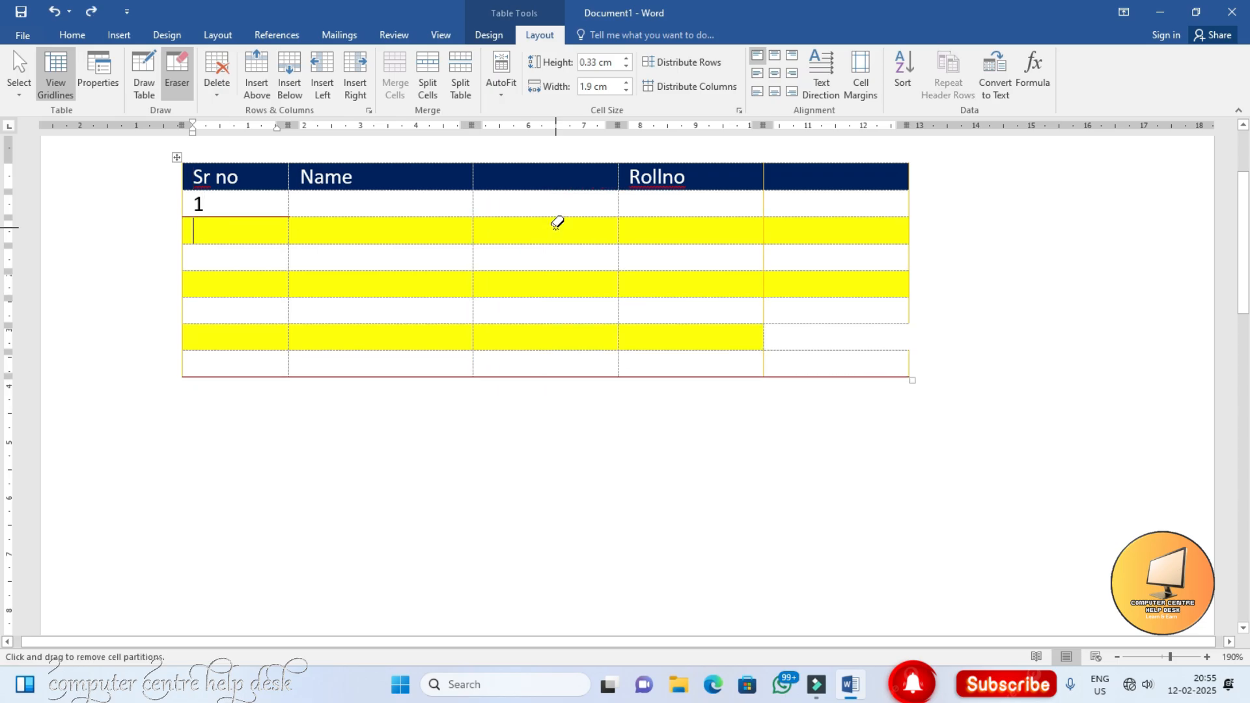
pyautogui.hotkey('ctrl', 'z')
pyautogui.hotkey('ctrl', 'z')
pyautogui.hotkey('ctrl', 'z')
pyautogui.hotkey('ctrl', 'z')
pyautogui.hotkey('ctrl', 'z')
pyautogui.hotkey('ctrl', 'z')
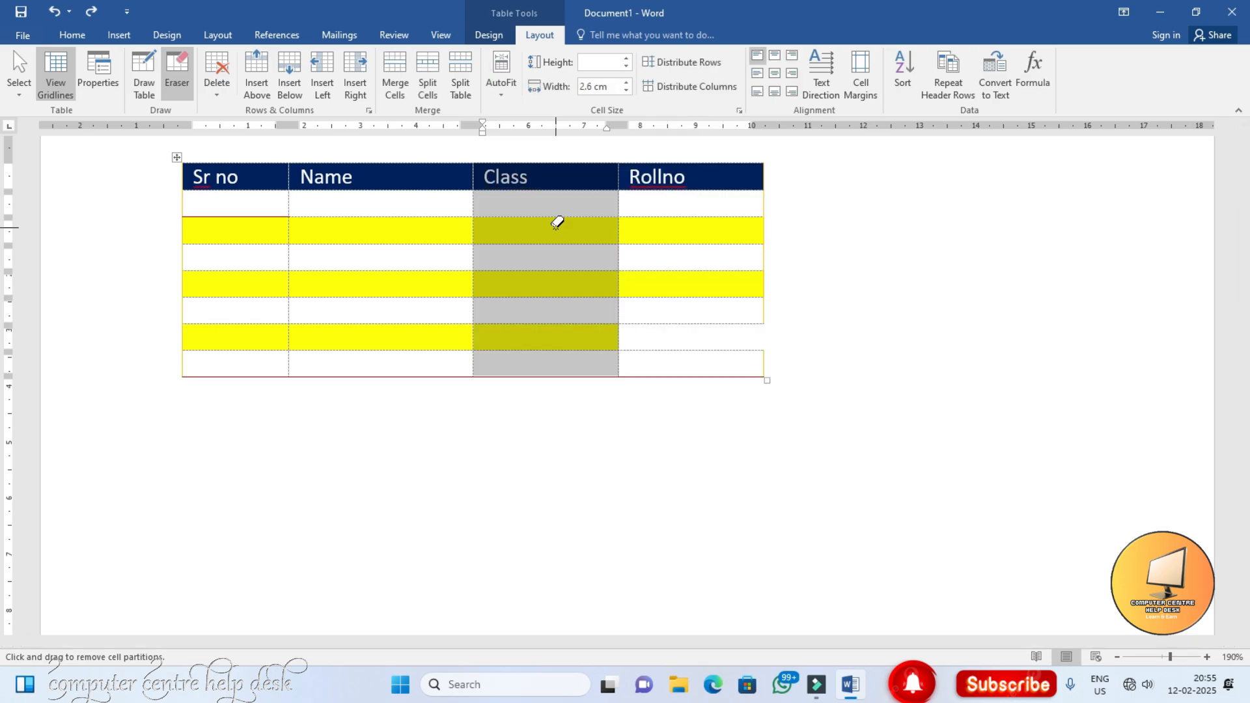
pyautogui.hotkey('ctrl', 'z')
pyautogui.click(558, 296)
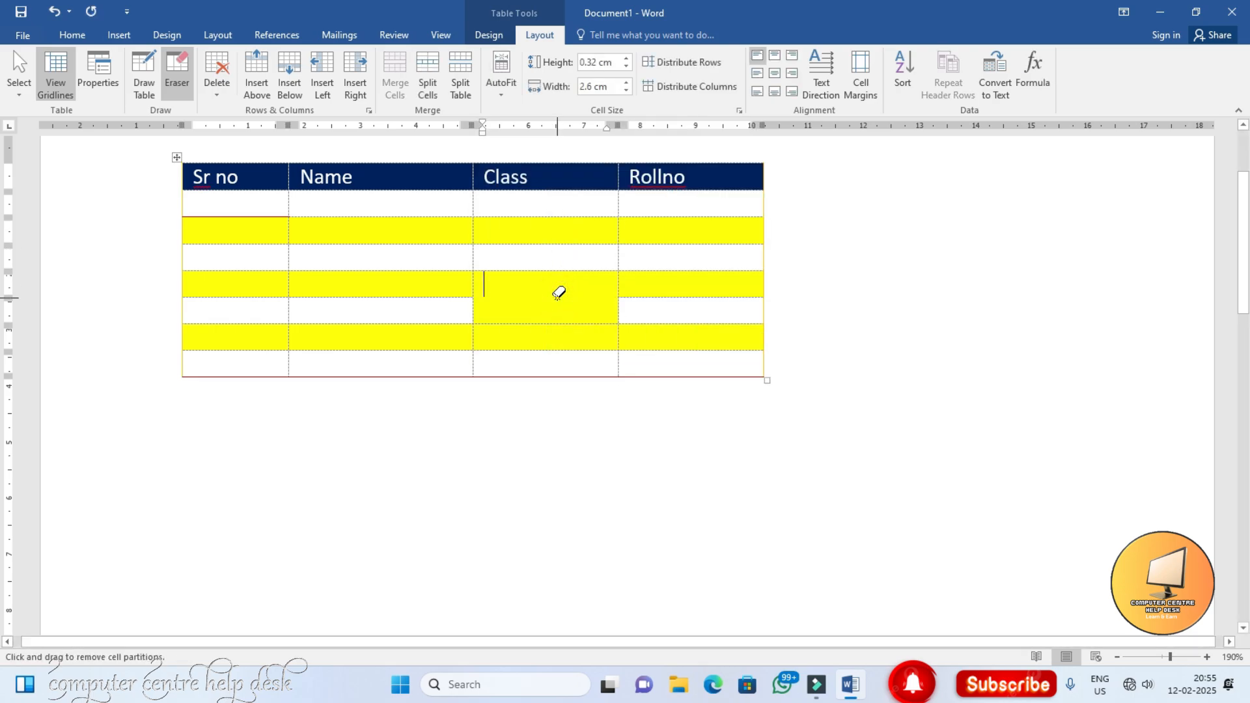
pyautogui.hotkey('ctrl', 'z')
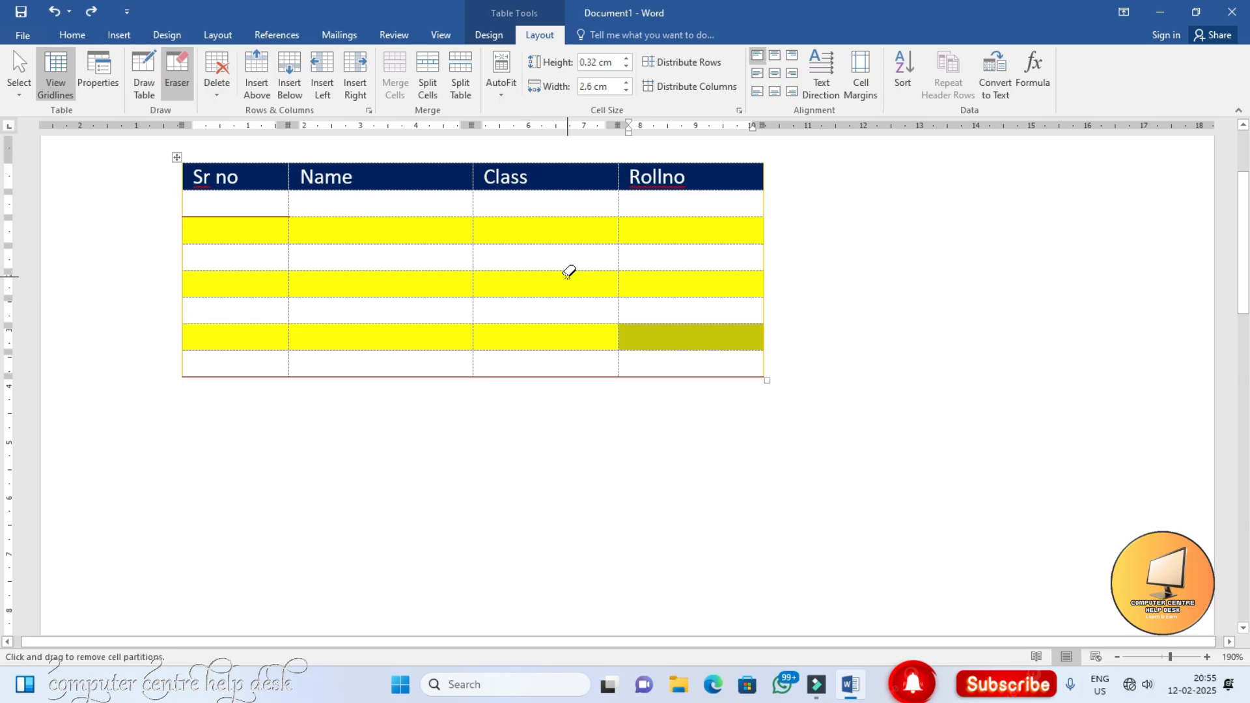
# Step: Examine the table's borders and gridlines enlarged in the print preview, and return to the document
pyautogui.hotkey('ctrl', 'p')
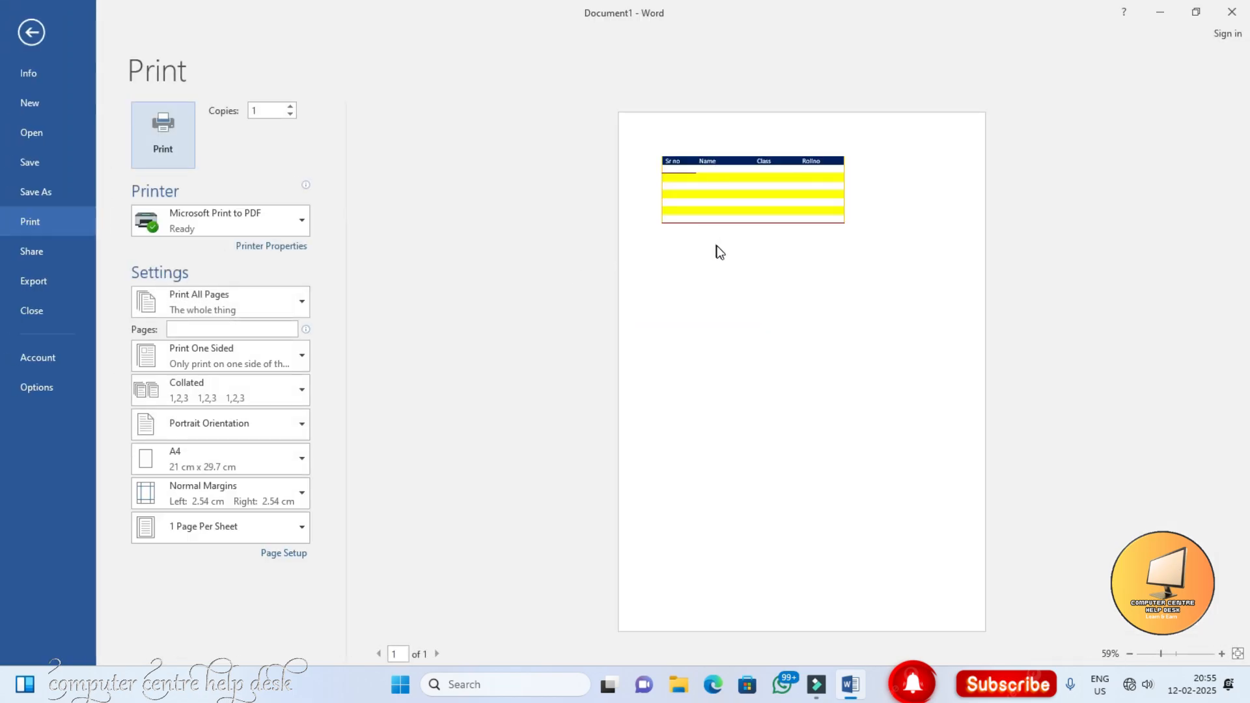
pyautogui.scroll(15, 730, 264)
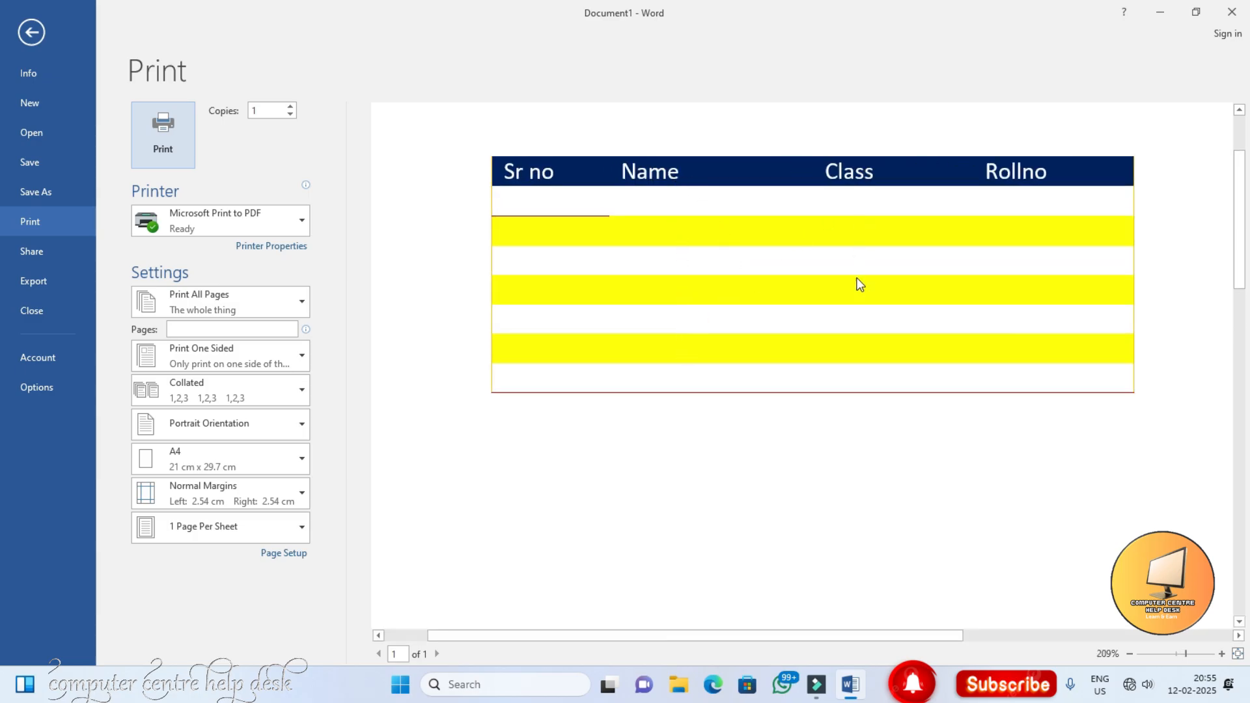
pyautogui.press('Escape')
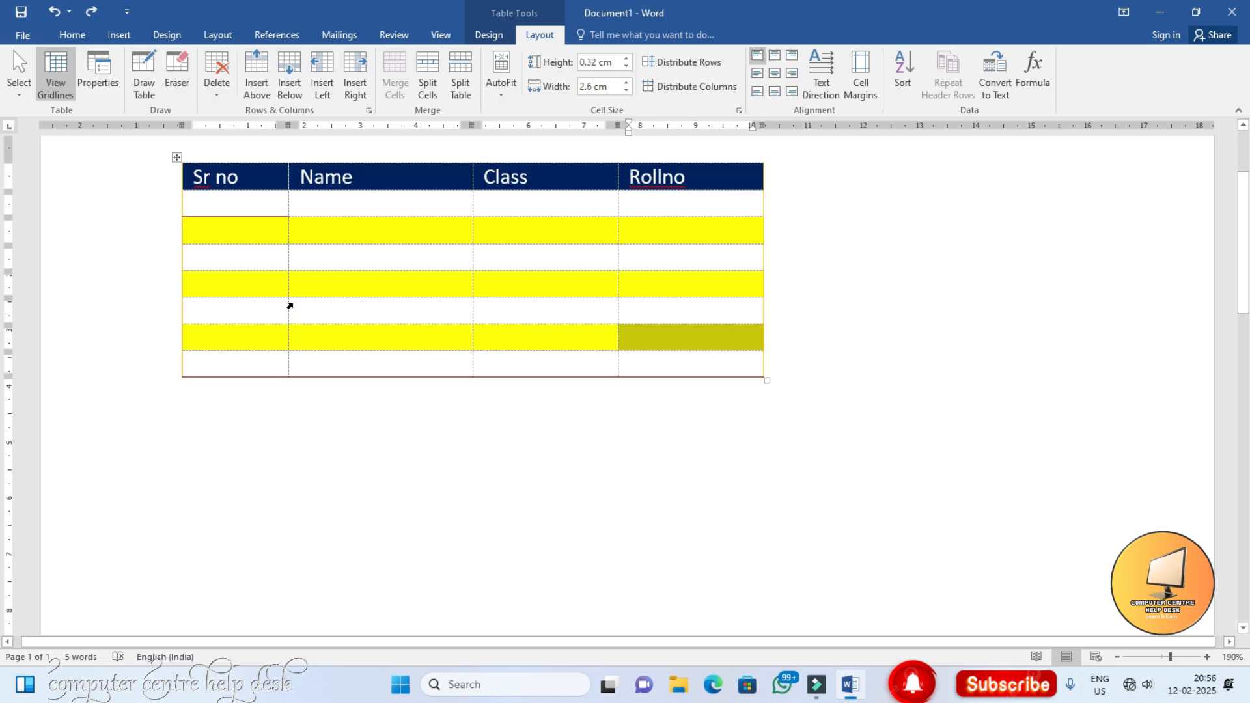
# Step: Select the entire table and apply All Borders to it
pyautogui.click(175, 159)
pyautogui.click(500, 34)
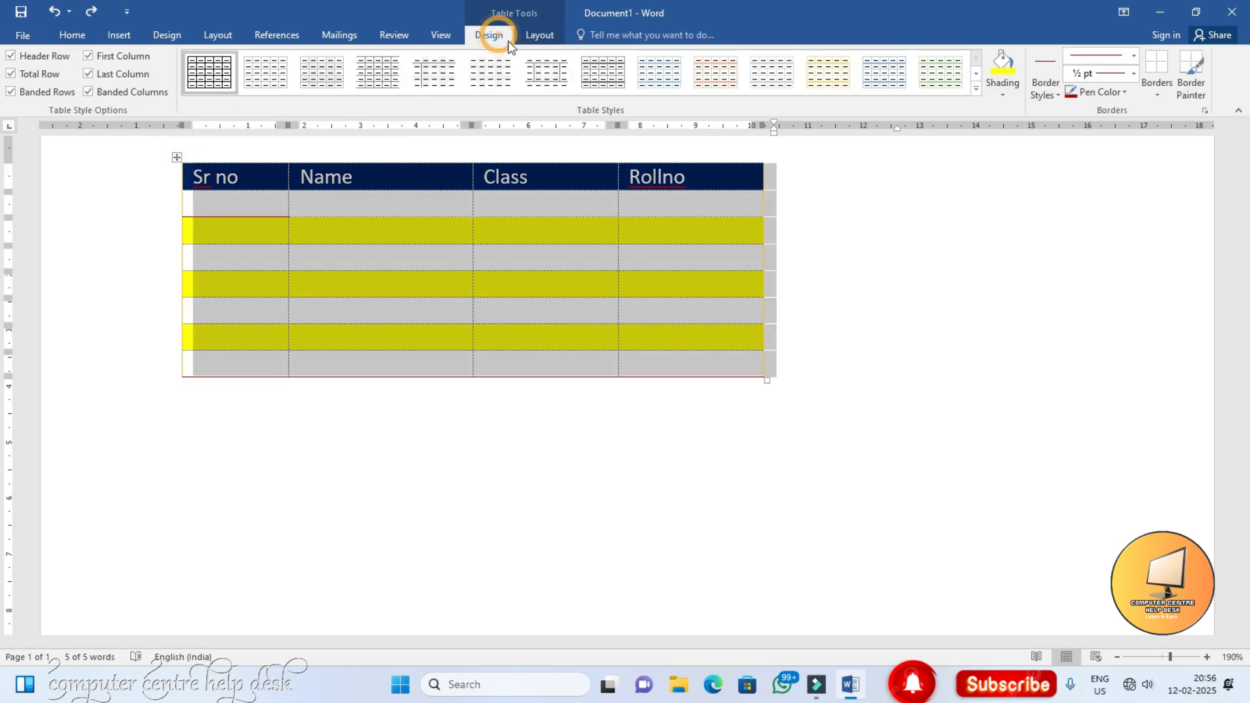
pyautogui.click(1157, 96)
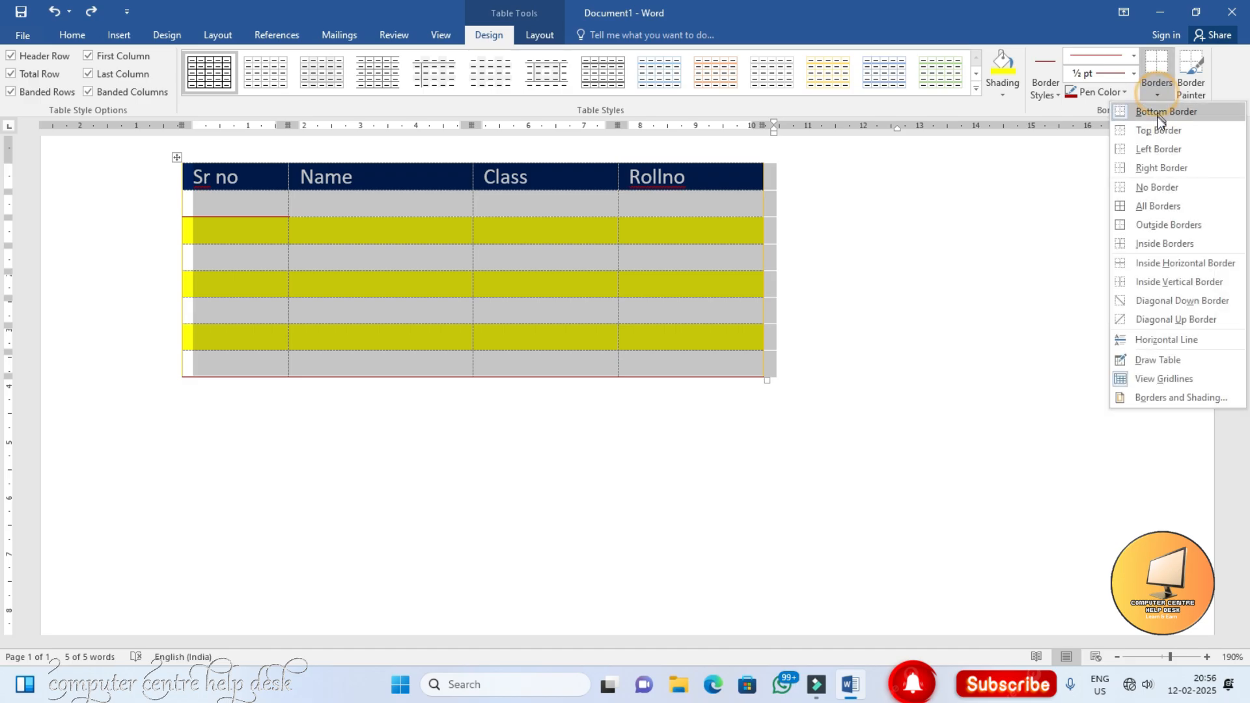
pyautogui.click(1143, 206)
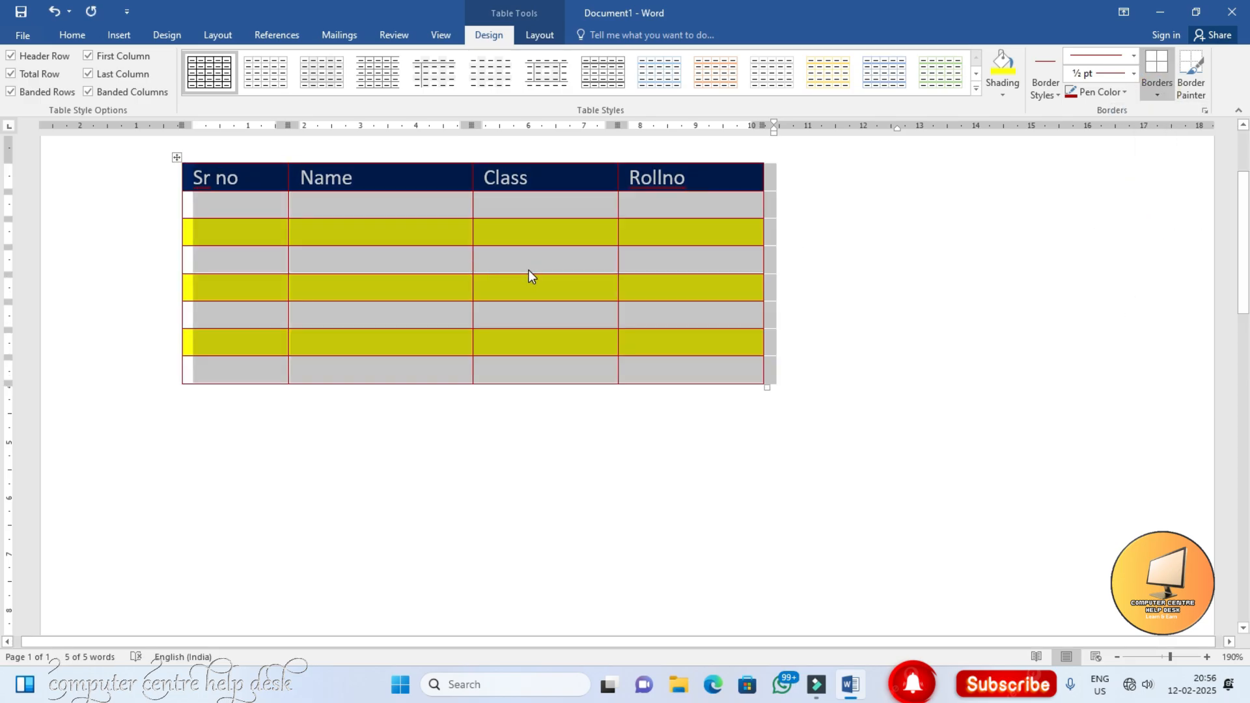
# Step: Examine the bordered table in the print preview, set its zoom to 100%, and return to the document
pyautogui.hotkey('ctrl', 'p')
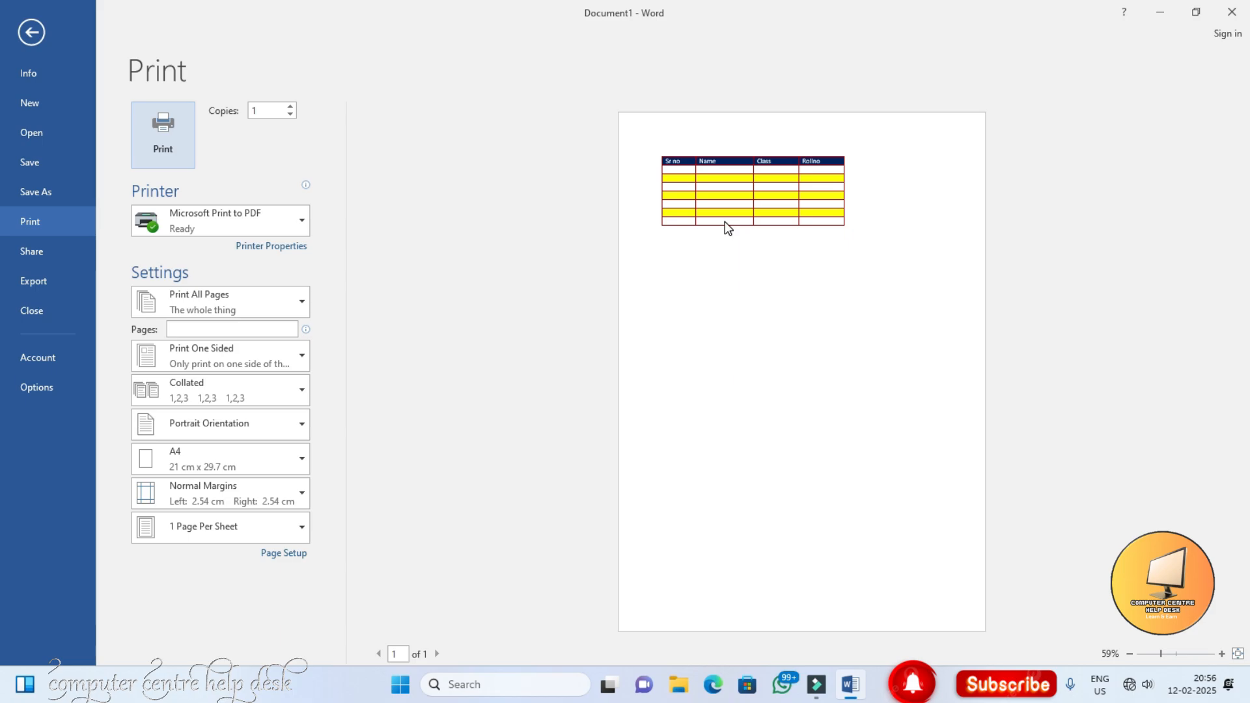
pyautogui.scroll(10, 725, 223)
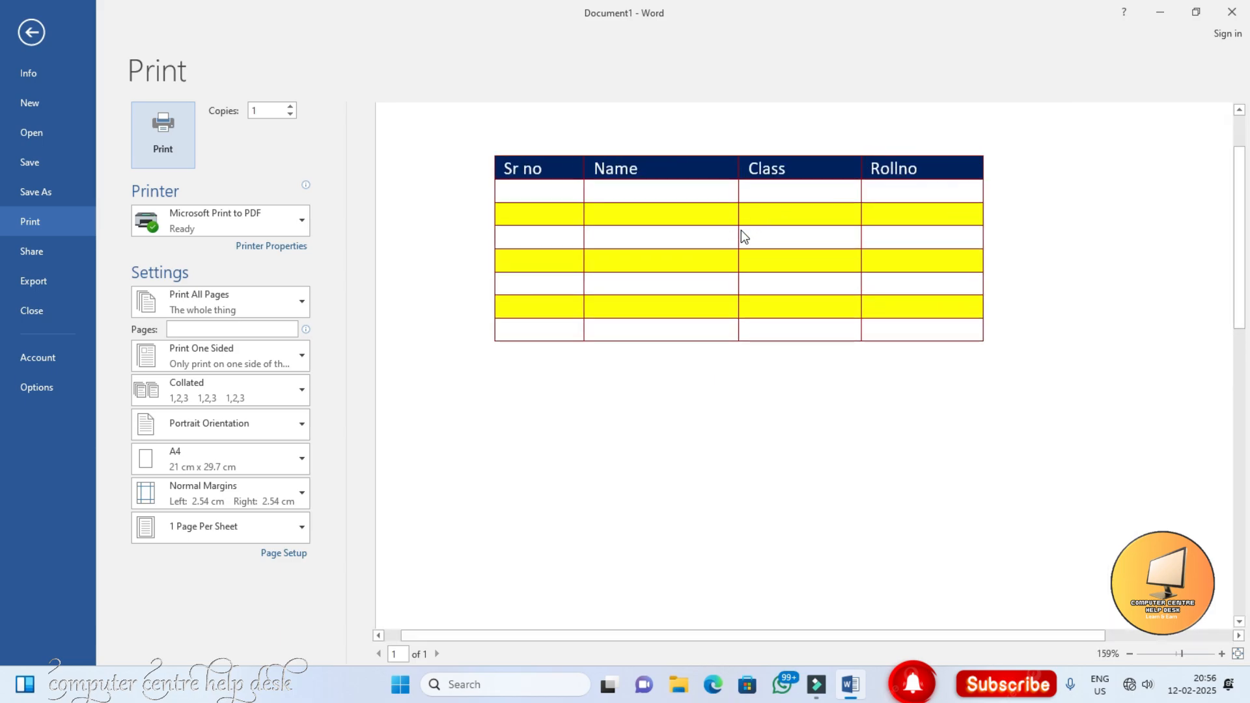
pyautogui.click(1180, 654)
pyautogui.moveTo(1189, 657)
pyautogui.mouseDown()
pyautogui.moveTo(1160, 657)
pyautogui.moveTo(1173, 662)
pyautogui.mouseUp()
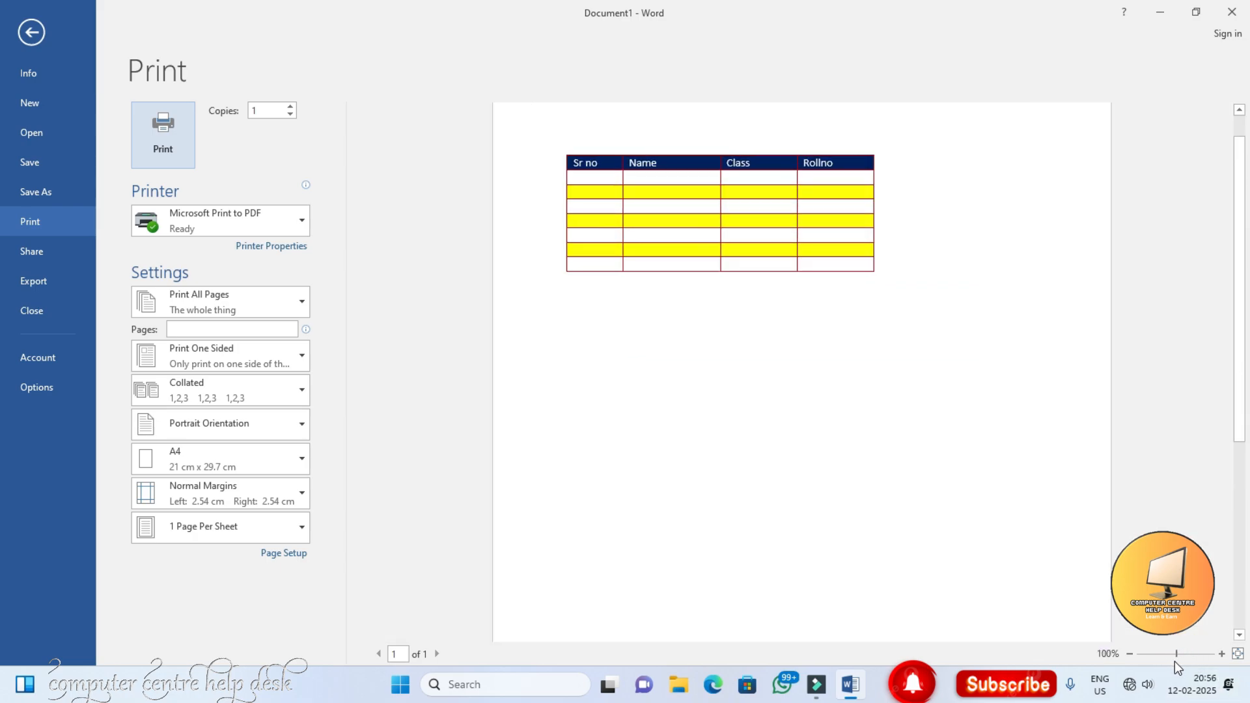
pyautogui.press('Escape')
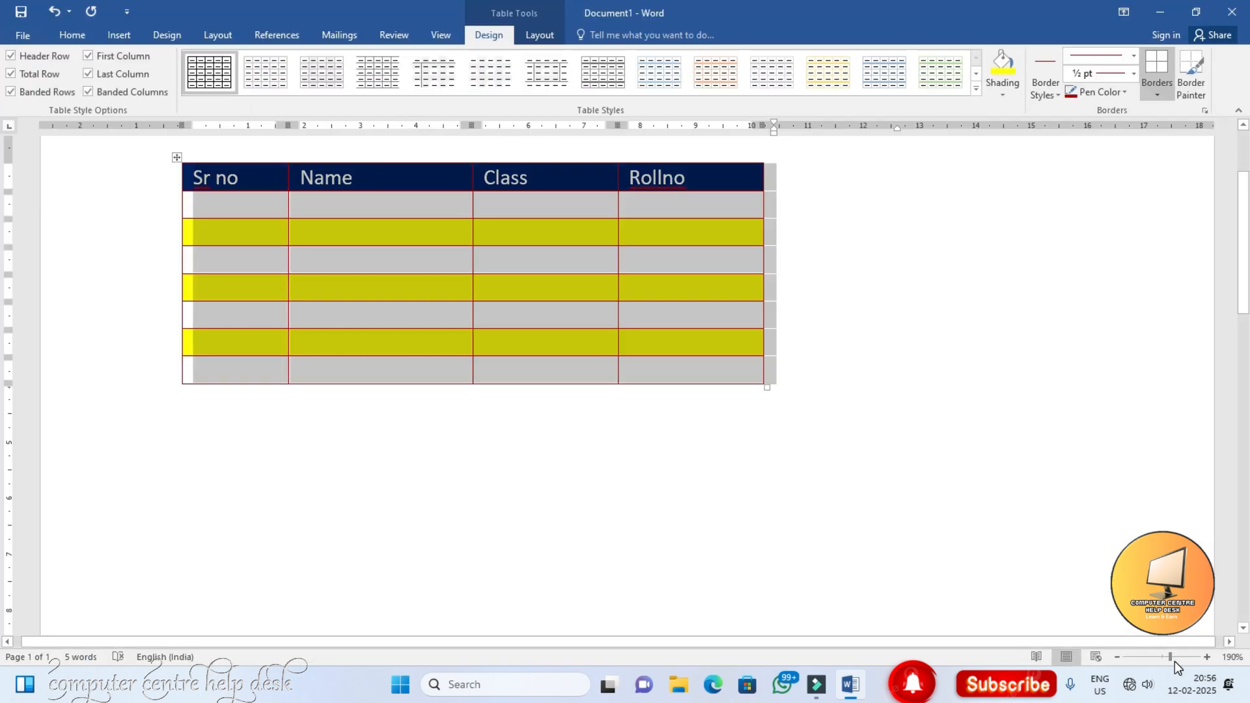
# Step: Generate sample paragraphs below the table with the =rand() function, leaving one blank line between them
pyautogui.click(216, 211)
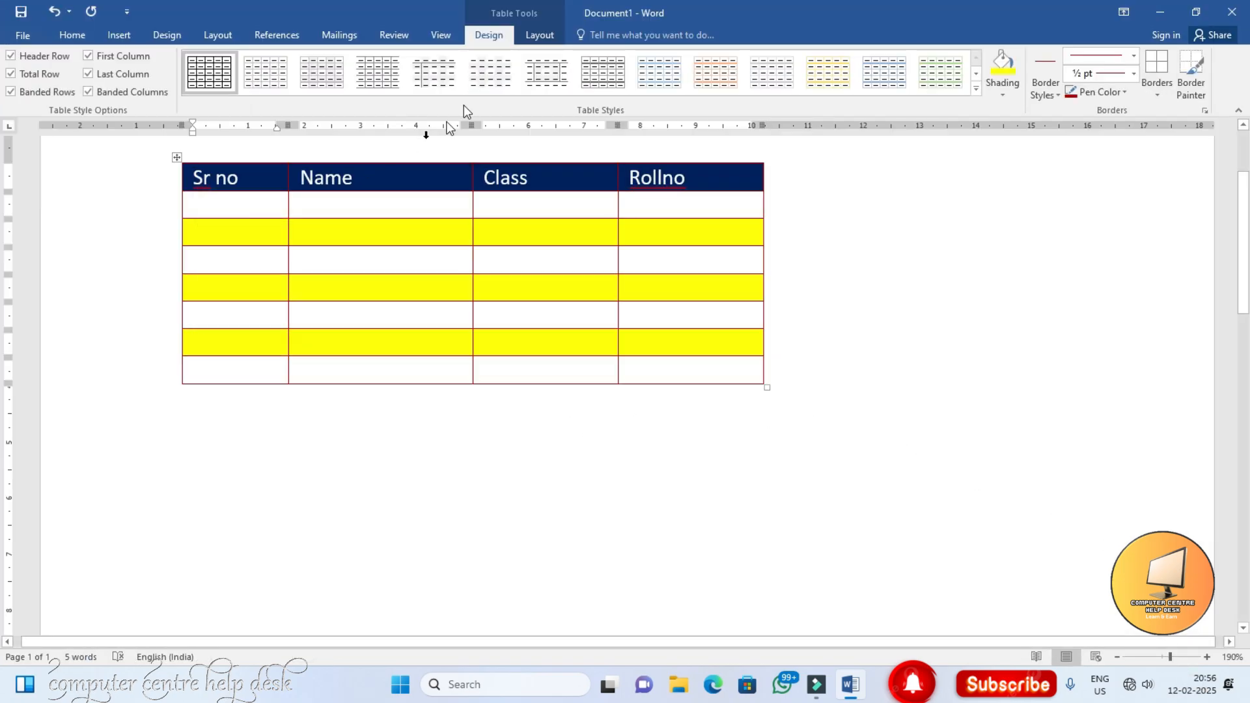
pyautogui.click(541, 35)
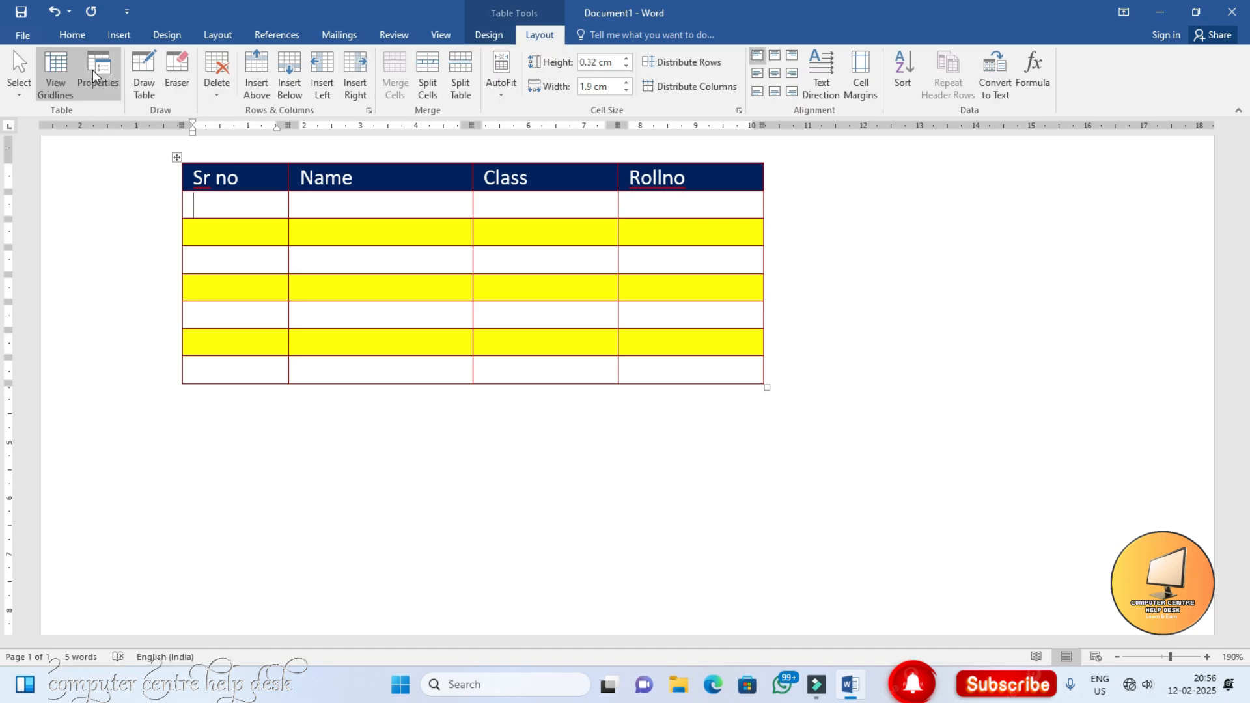
pyautogui.click(681, 492)
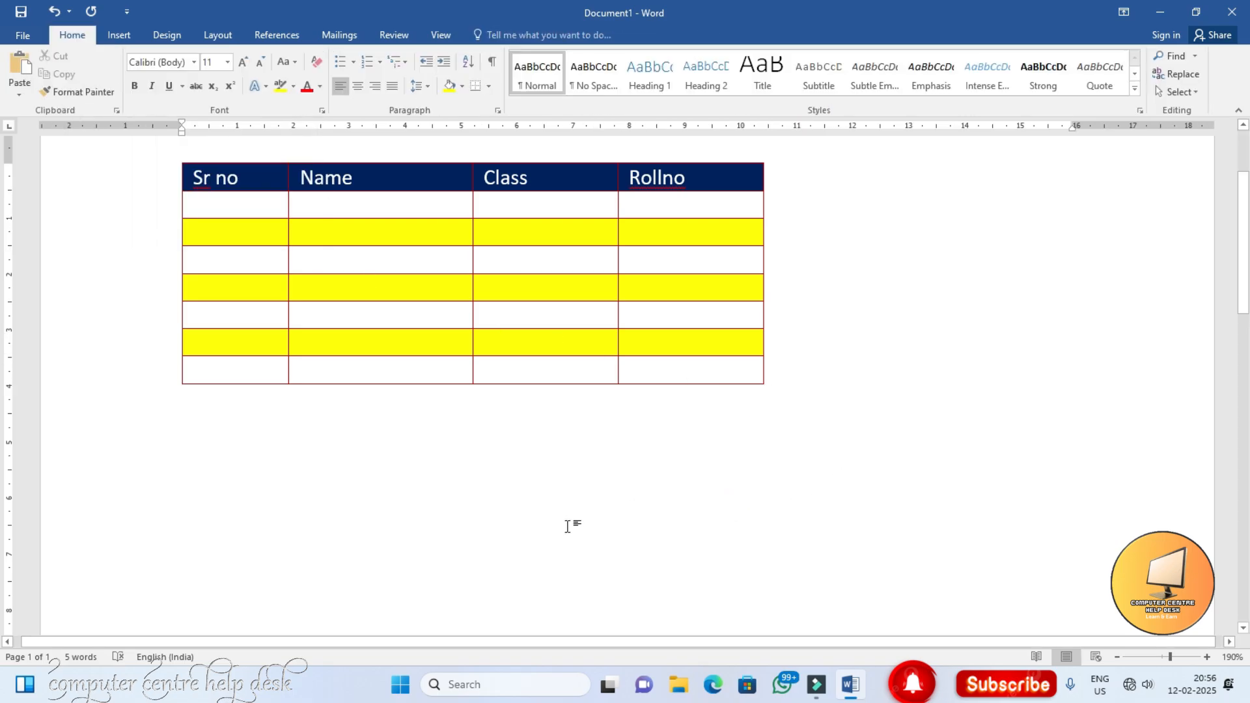
pyautogui.press('Return')
pyautogui.write('=')
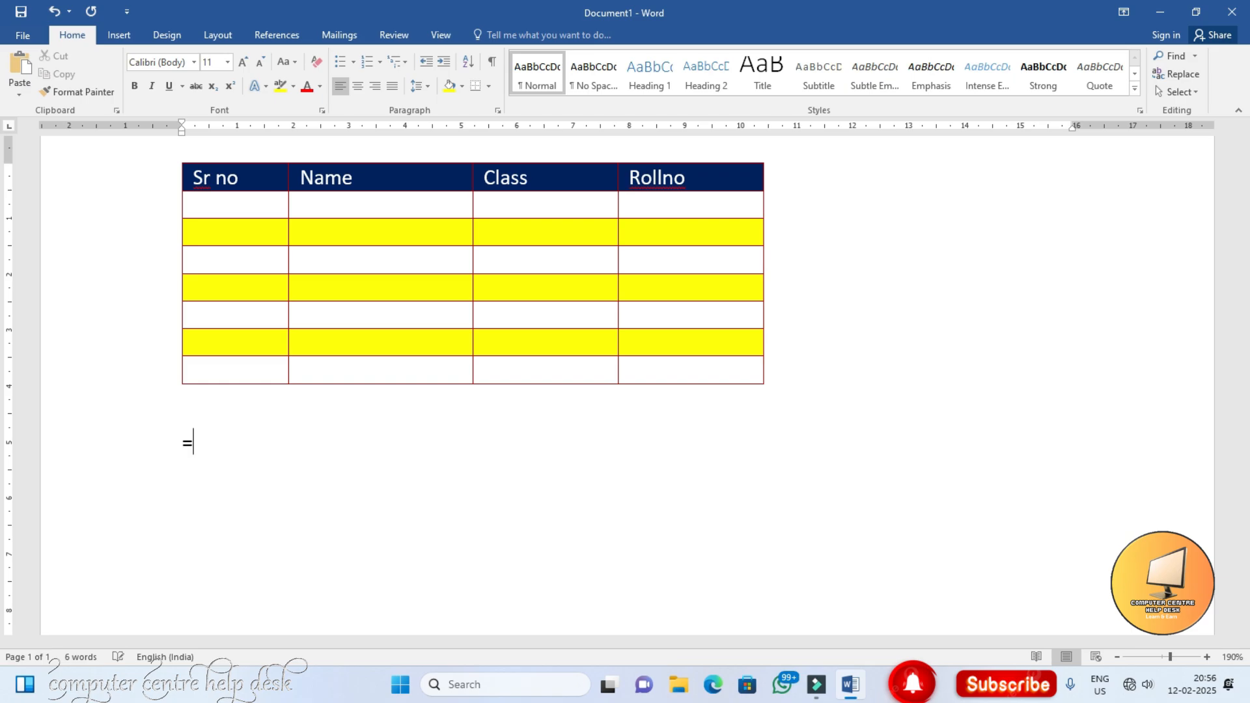
pyautogui.write('rand)')
pyautogui.press('BackSpace')
pyautogui.write('()')
pyautogui.press('Return')
pyautogui.scroll(6, 399, 391)
pyautogui.scroll(-3, 399, 391)
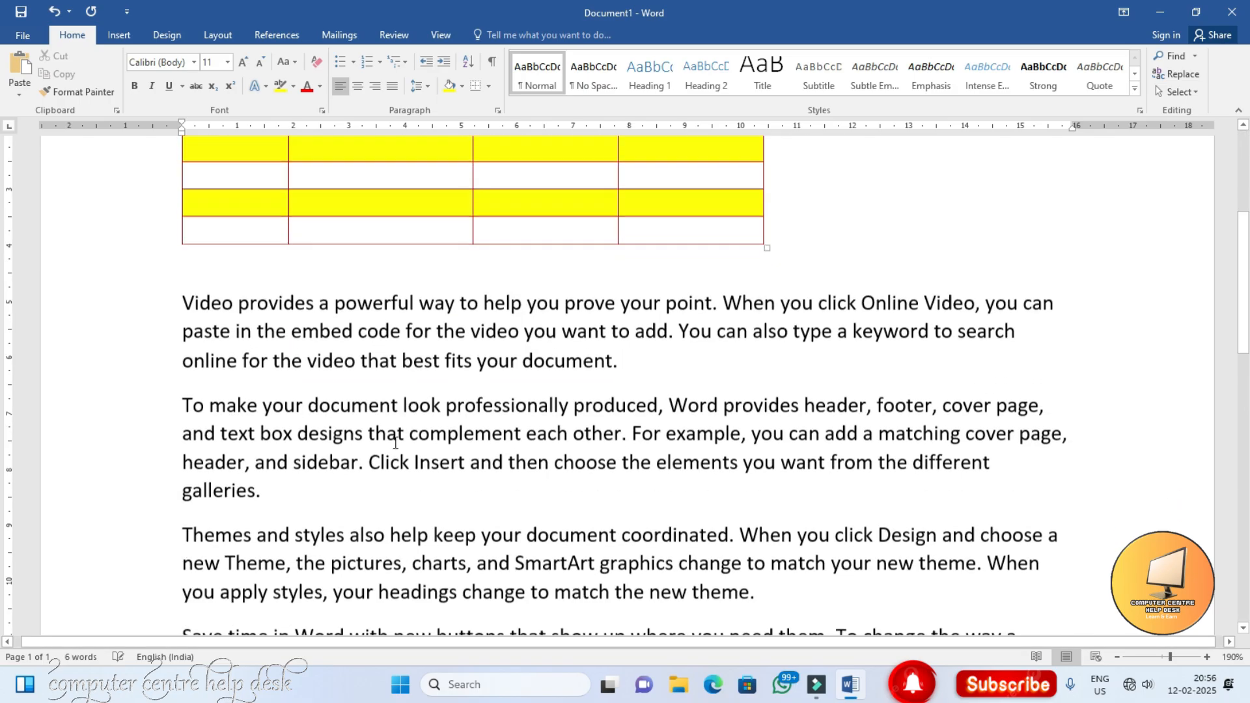
# Step: Join the first four sample paragraphs into one by removing the paragraph breaks between them
pyautogui.click(649, 367)
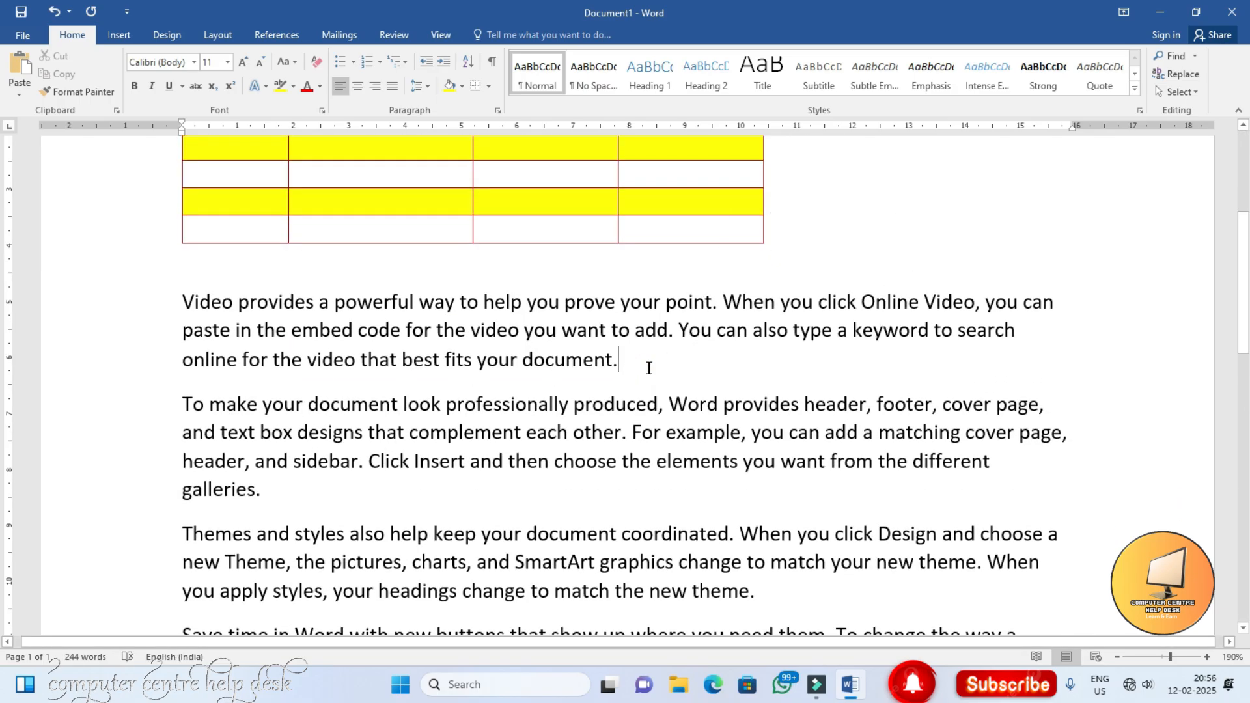
pyautogui.press('Delete')
pyautogui.click(728, 450)
pyautogui.press('Delete')
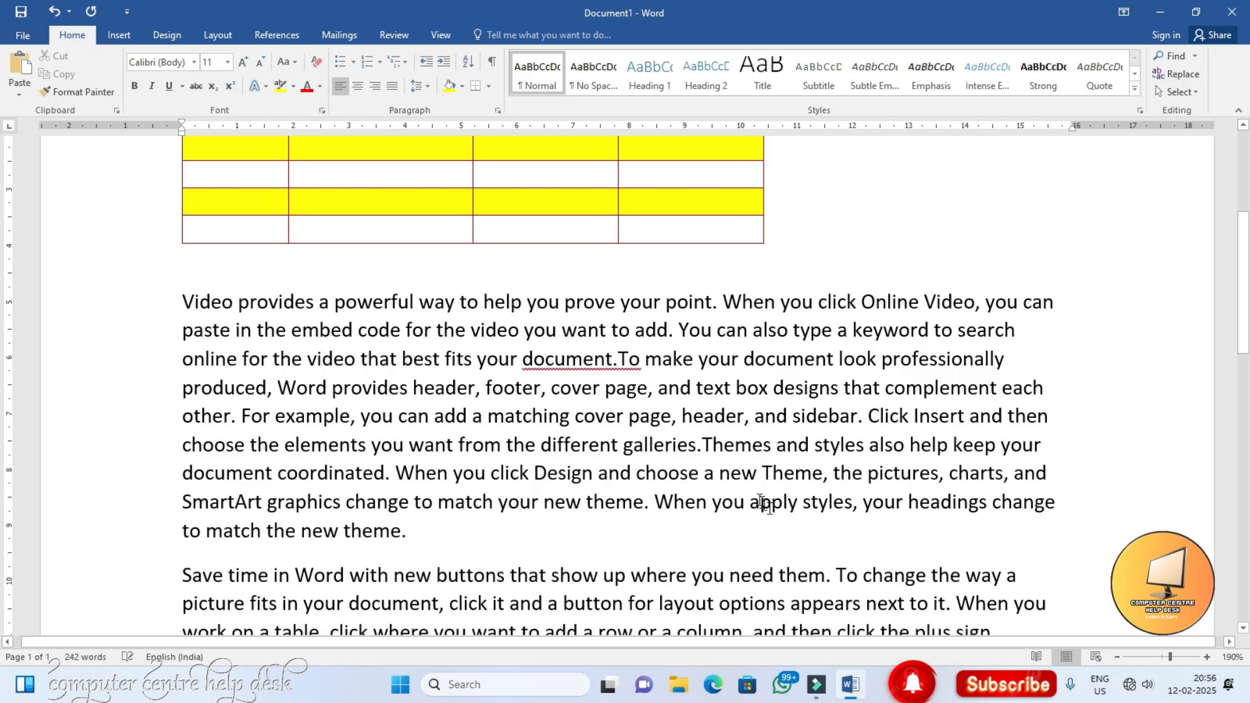
pyautogui.click(643, 531)
pyautogui.press('Delete')
pyautogui.scroll(-3, 705, 305)
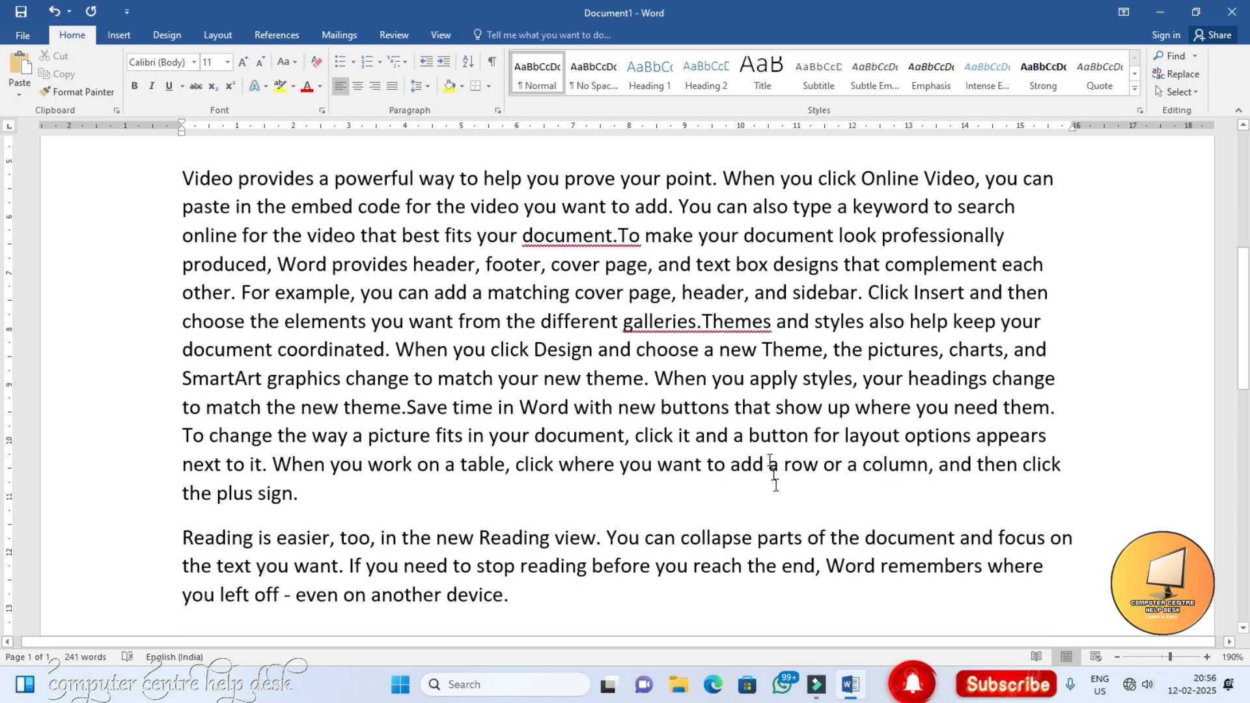
# Step: Insert a space before "Themes", "To make" and "Save" where the paragraphs were joined
pyautogui.click(705, 305)
pyautogui.click(618, 219)
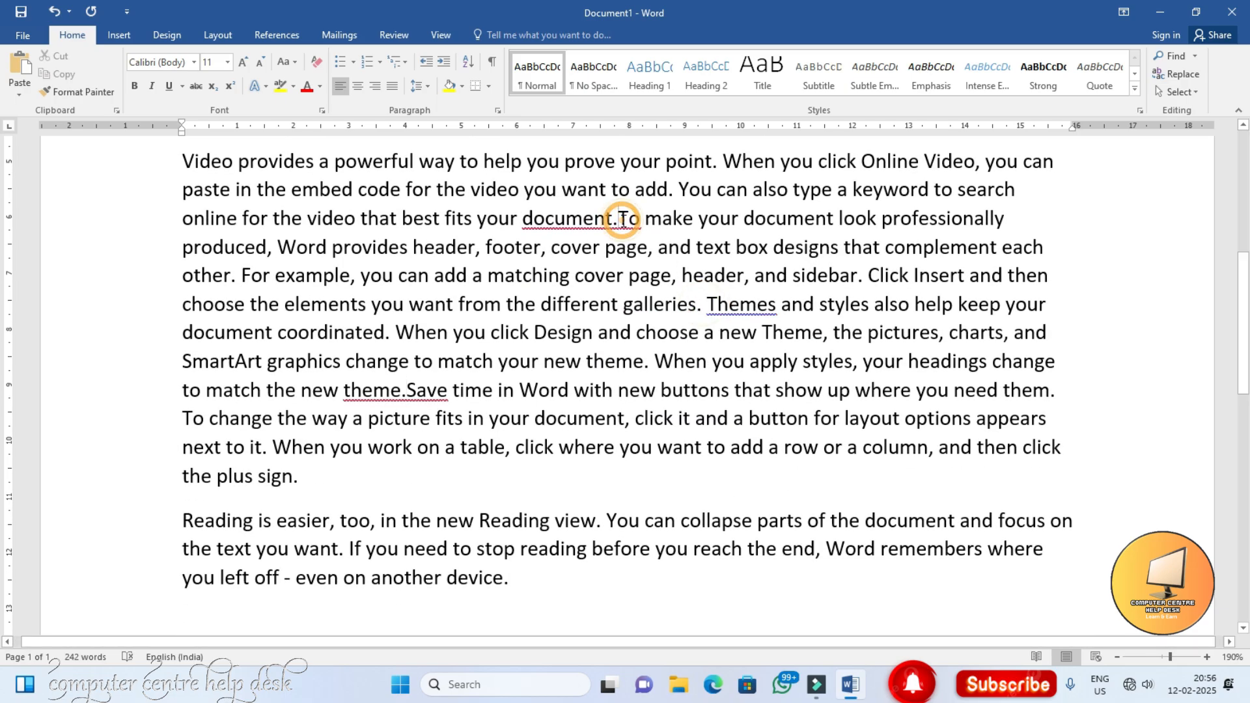
pyautogui.click(407, 390)
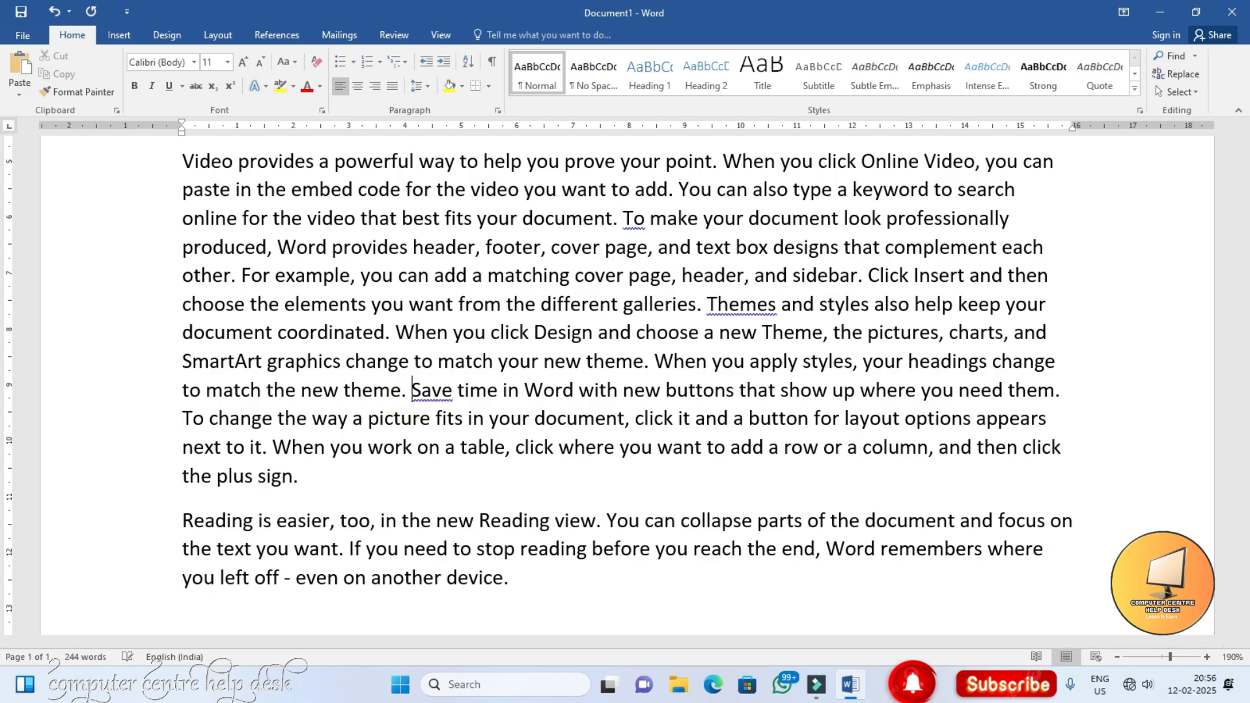
# Step: Shrink the whole table proportionally to a width of about 6 cm
pyautogui.scroll(5, 407, 391)
pyautogui.scroll(-3, 388, 374)
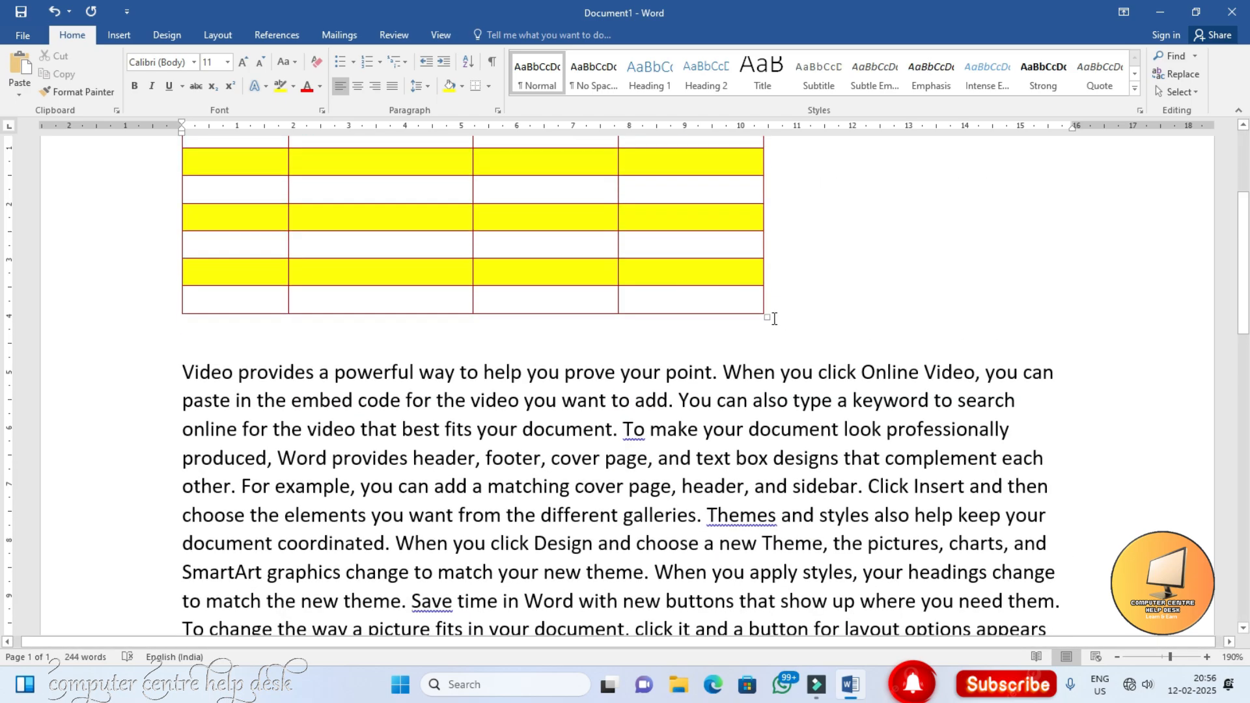
pyautogui.moveTo(769, 316); pyautogui.dragTo(525, 248)
pyautogui.scroll(2, 507, 230)
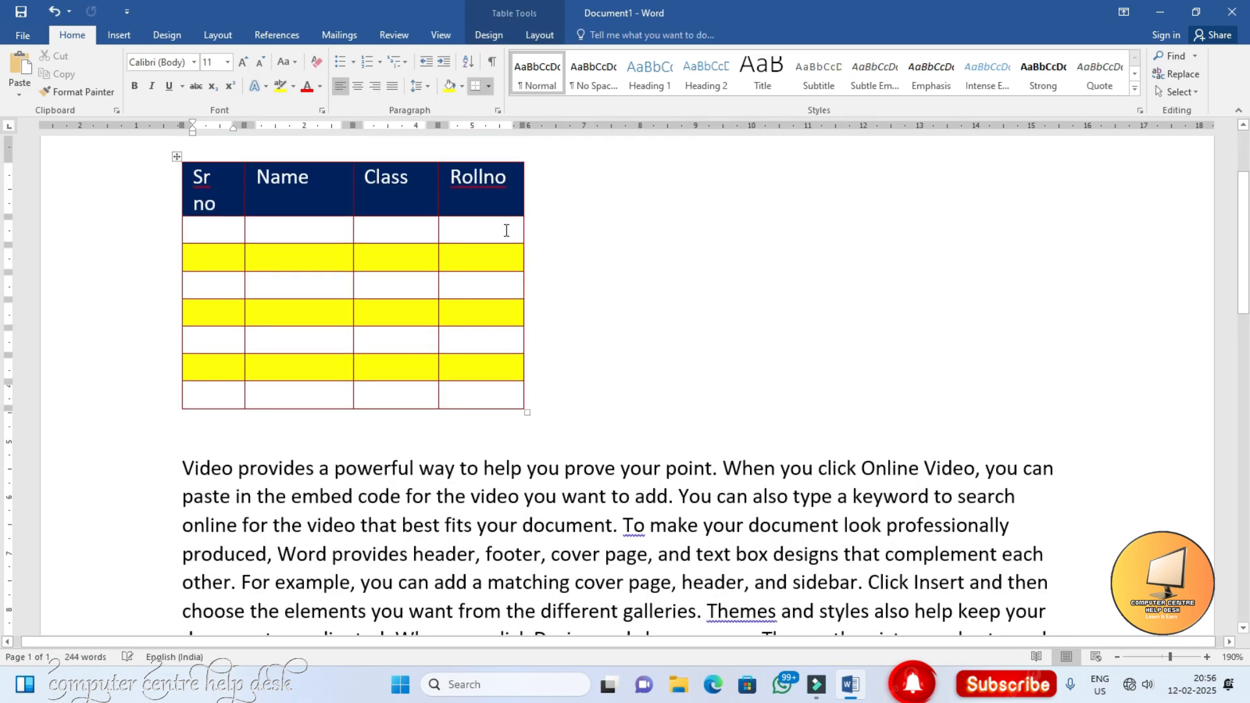
# Step: Select the entire table and set its alignment to Center in Table Properties
pyautogui.click(177, 157)
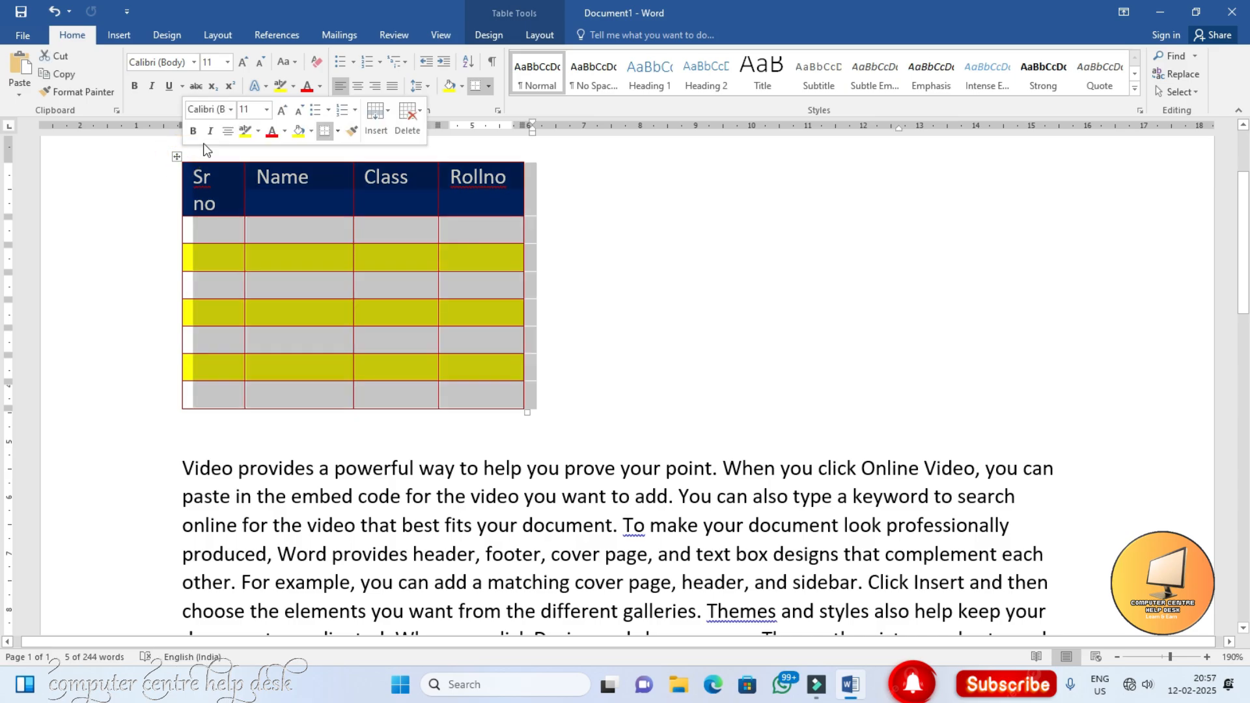
pyautogui.click(540, 35)
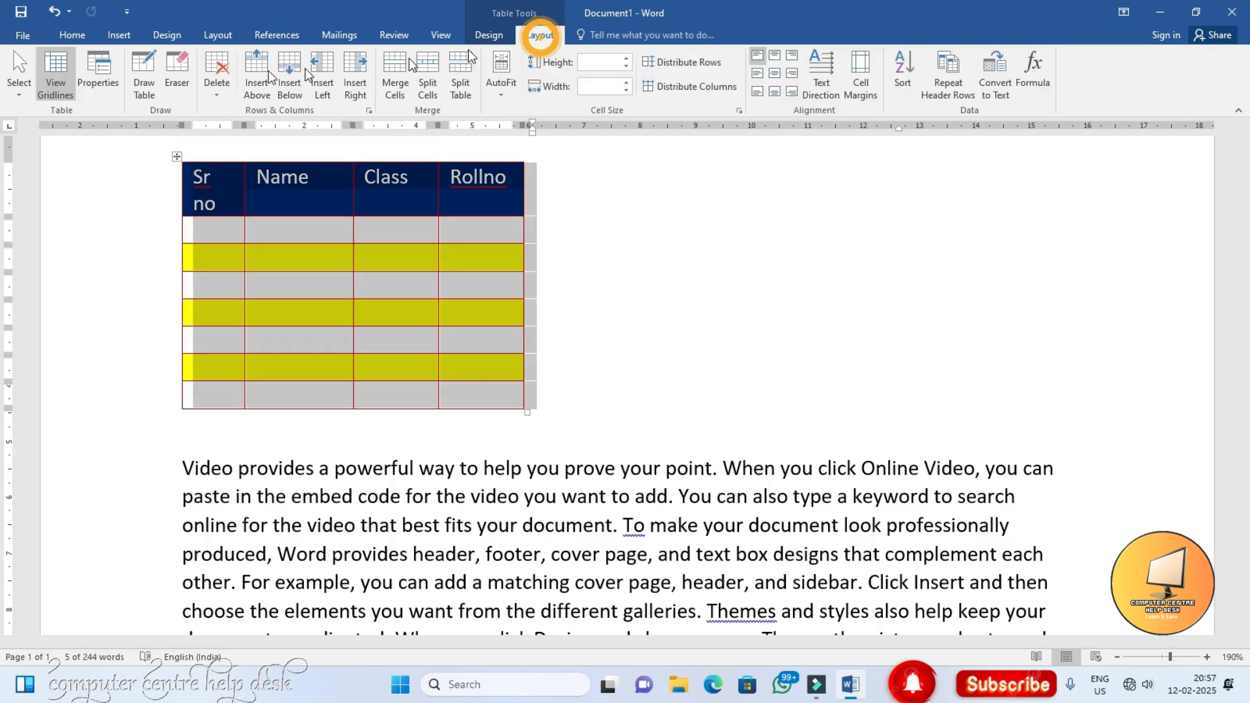
pyautogui.click(101, 81)
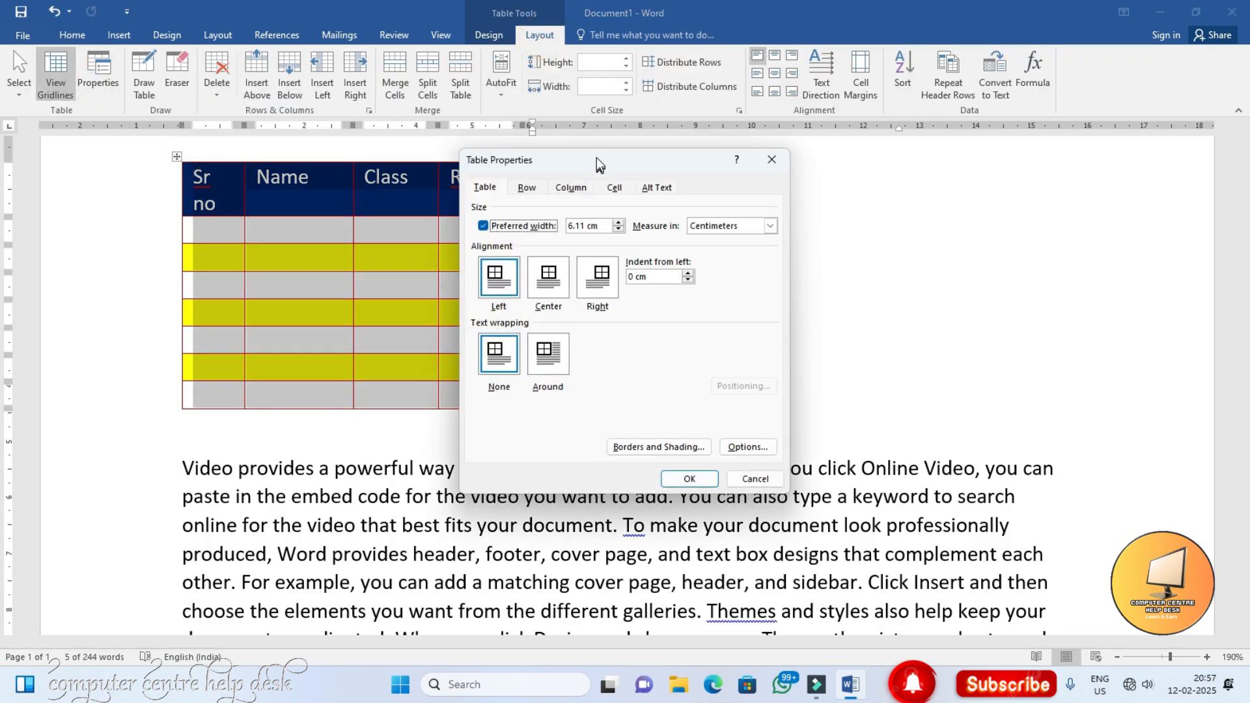
pyautogui.moveTo(593, 153); pyautogui.dragTo(789, 109)
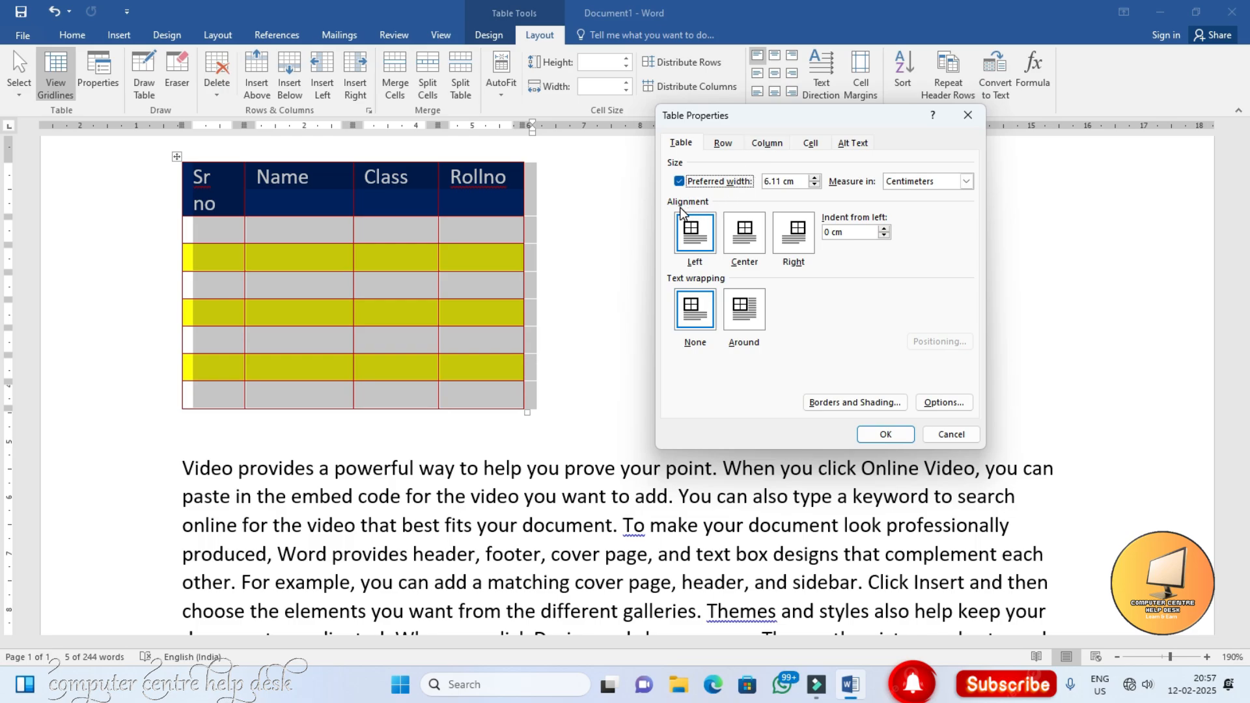
pyautogui.click(694, 242)
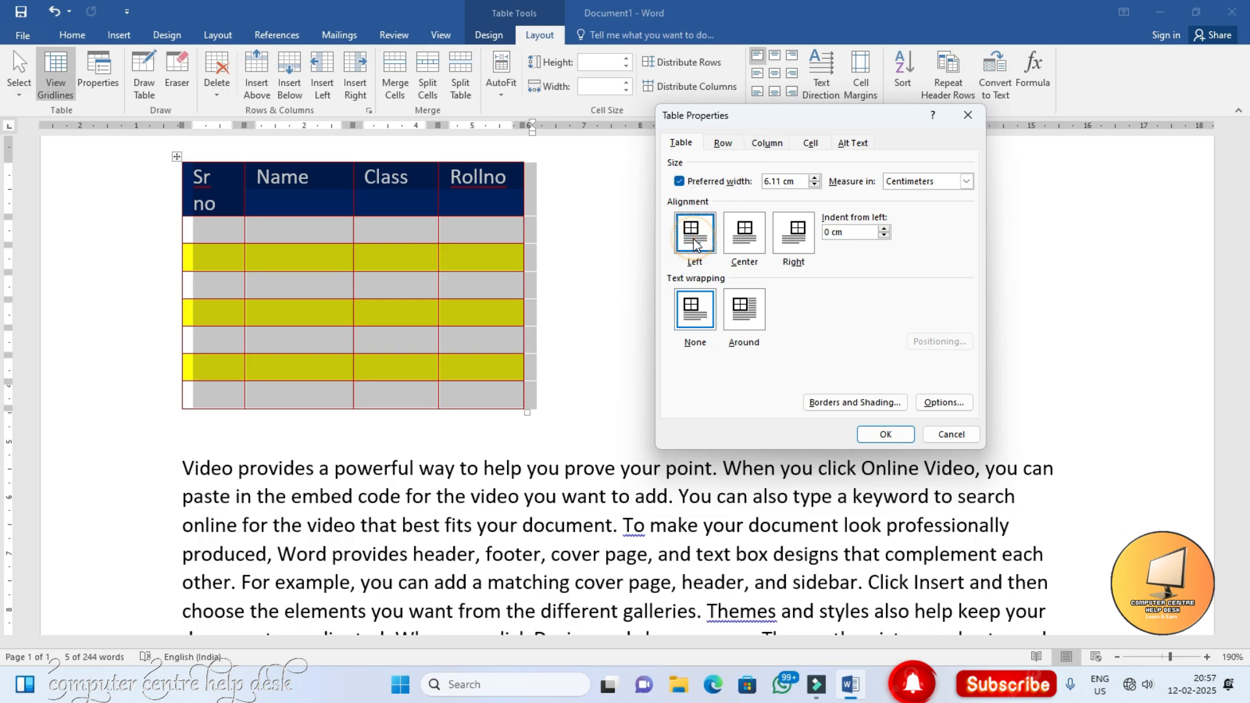
pyautogui.click(744, 242)
pyautogui.click(793, 248)
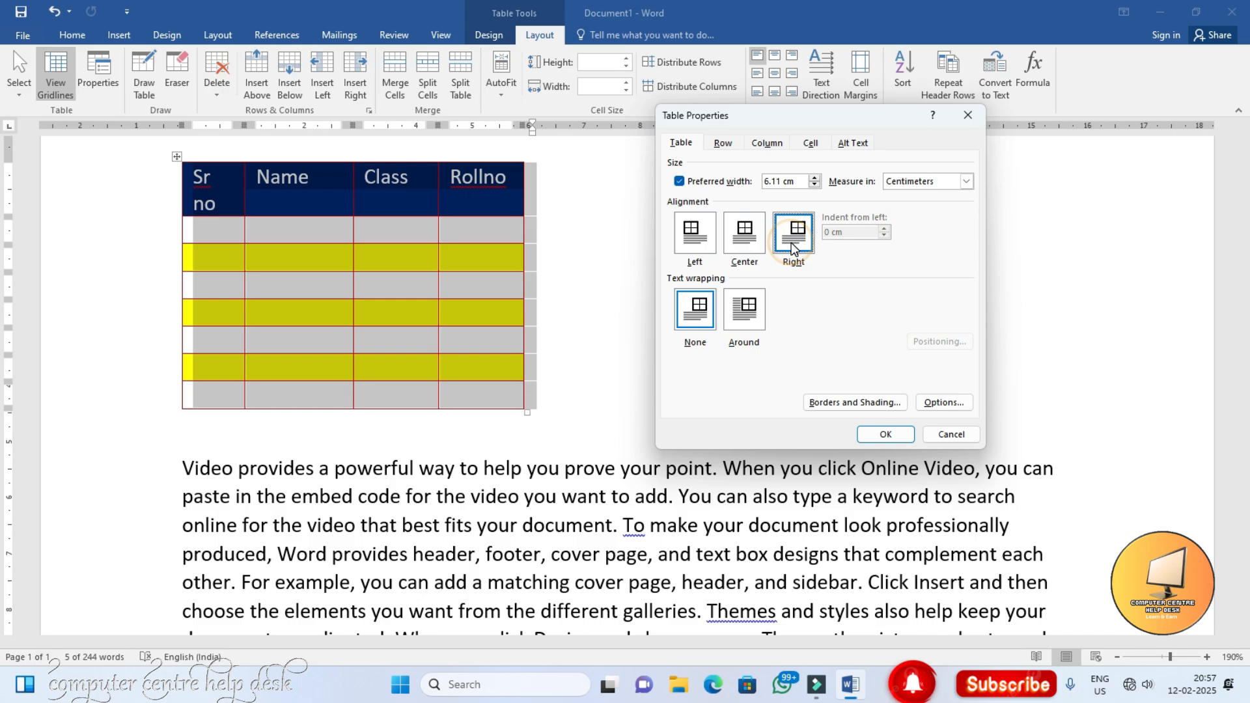
pyautogui.click(746, 242)
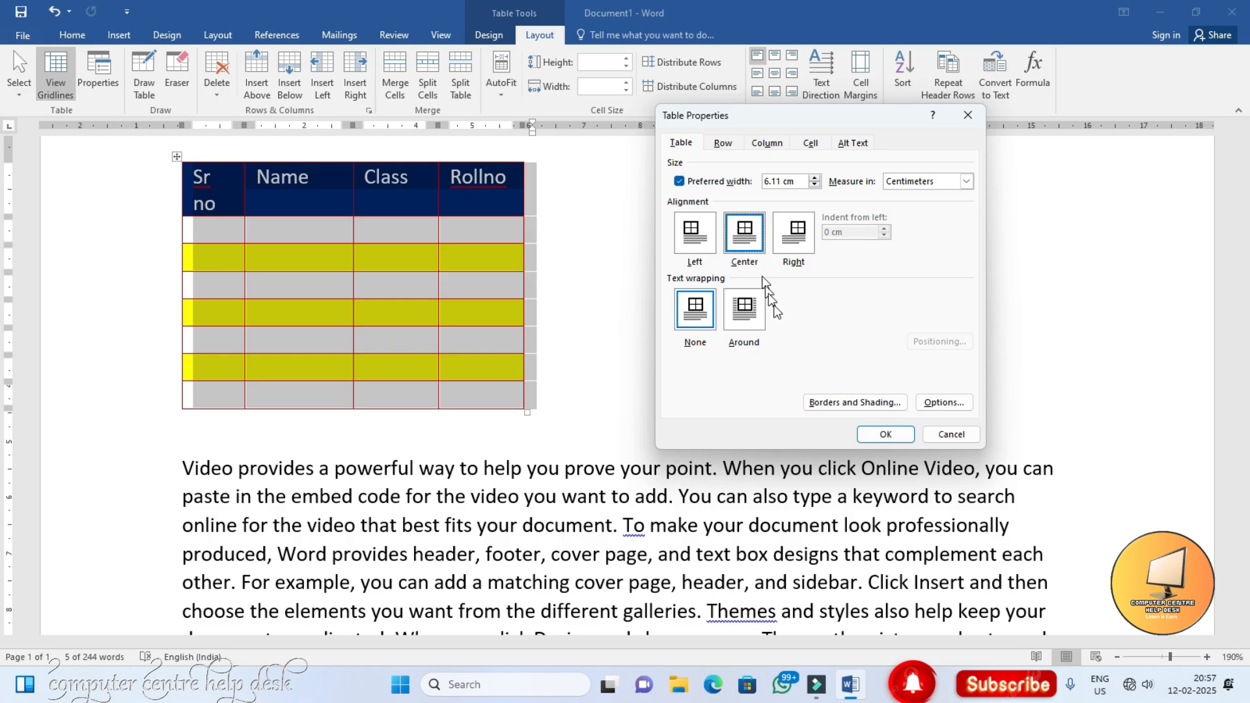
pyautogui.click(882, 431)
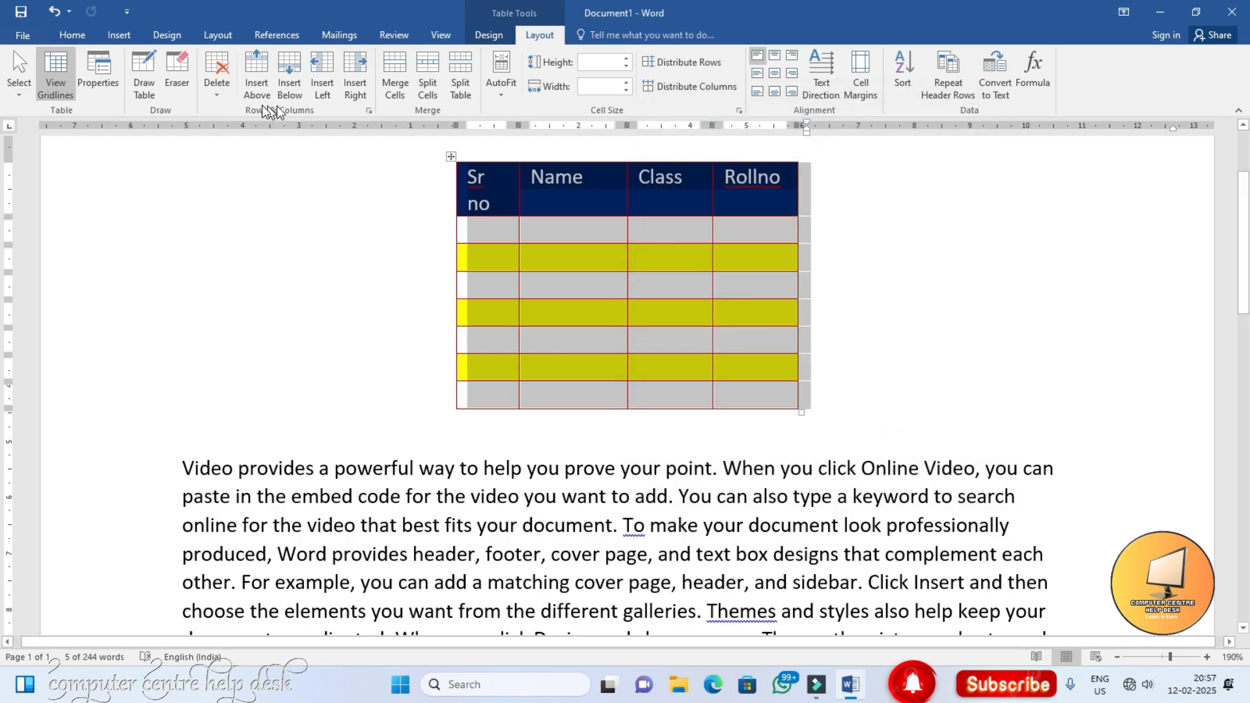
# Step: Set the table's text wrapping to Around in Table Properties
pyautogui.click(113, 81)
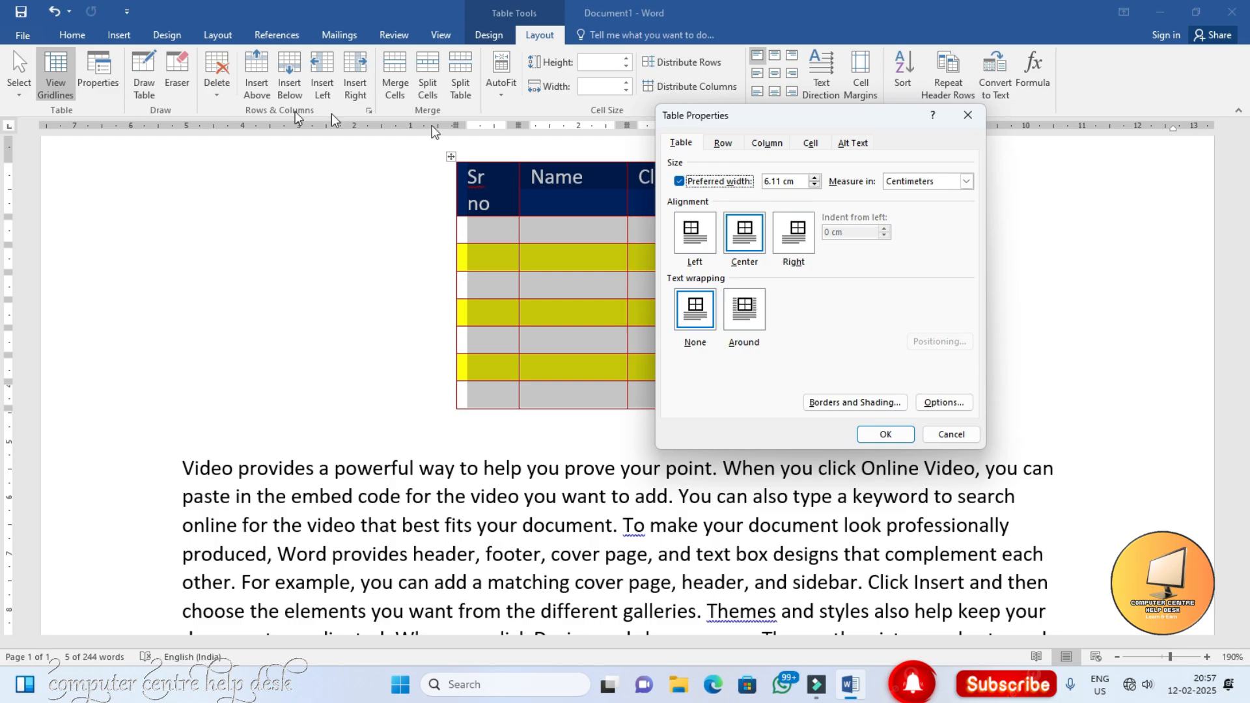
pyautogui.moveTo(773, 111); pyautogui.dragTo(624, 100)
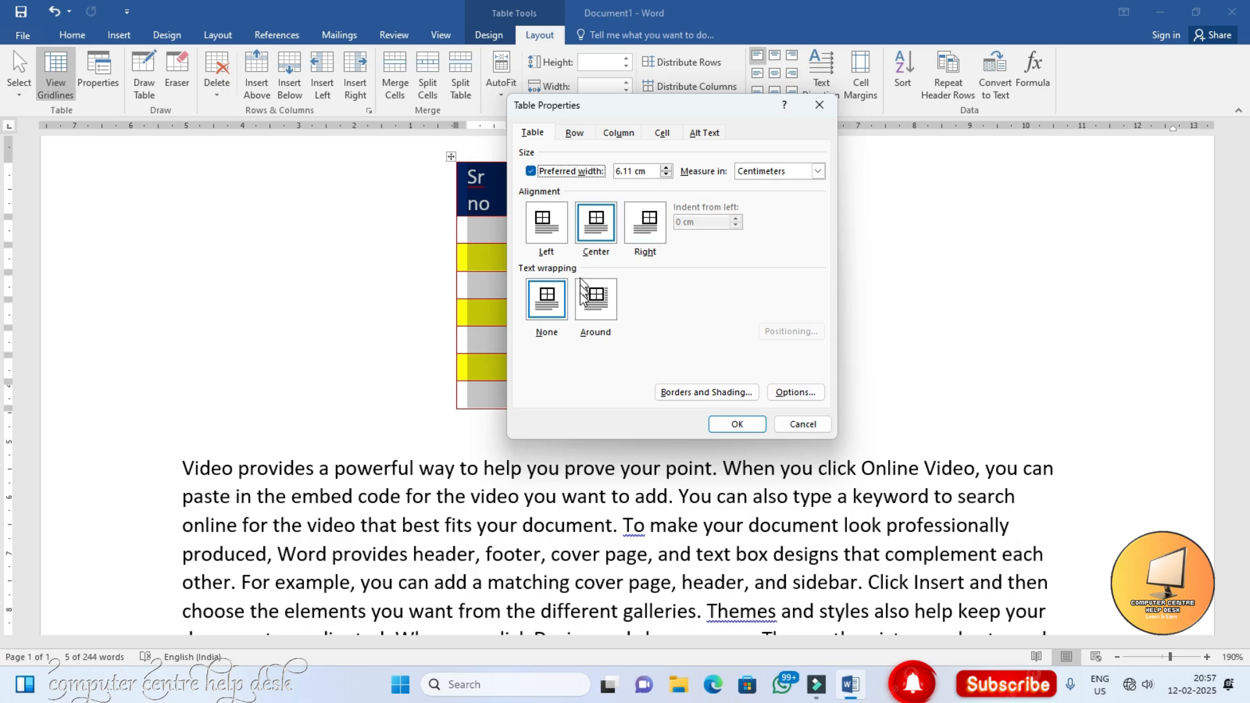
pyautogui.click(597, 304)
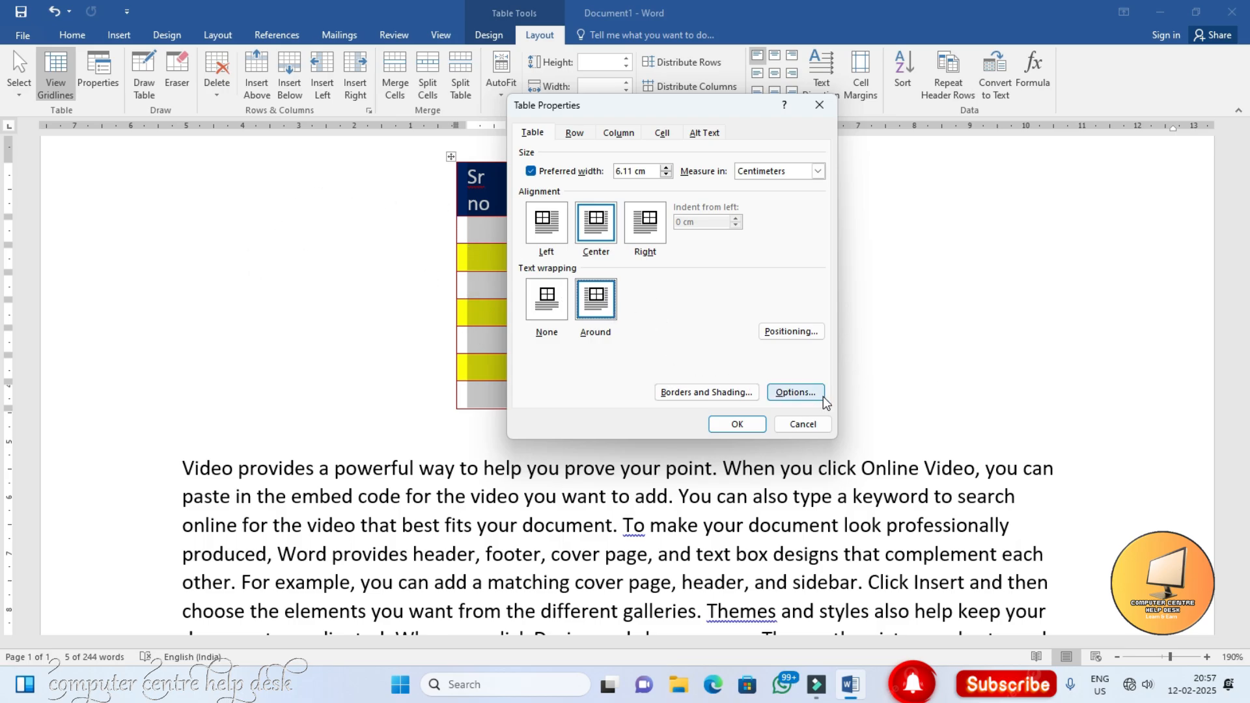
pyautogui.click(737, 424)
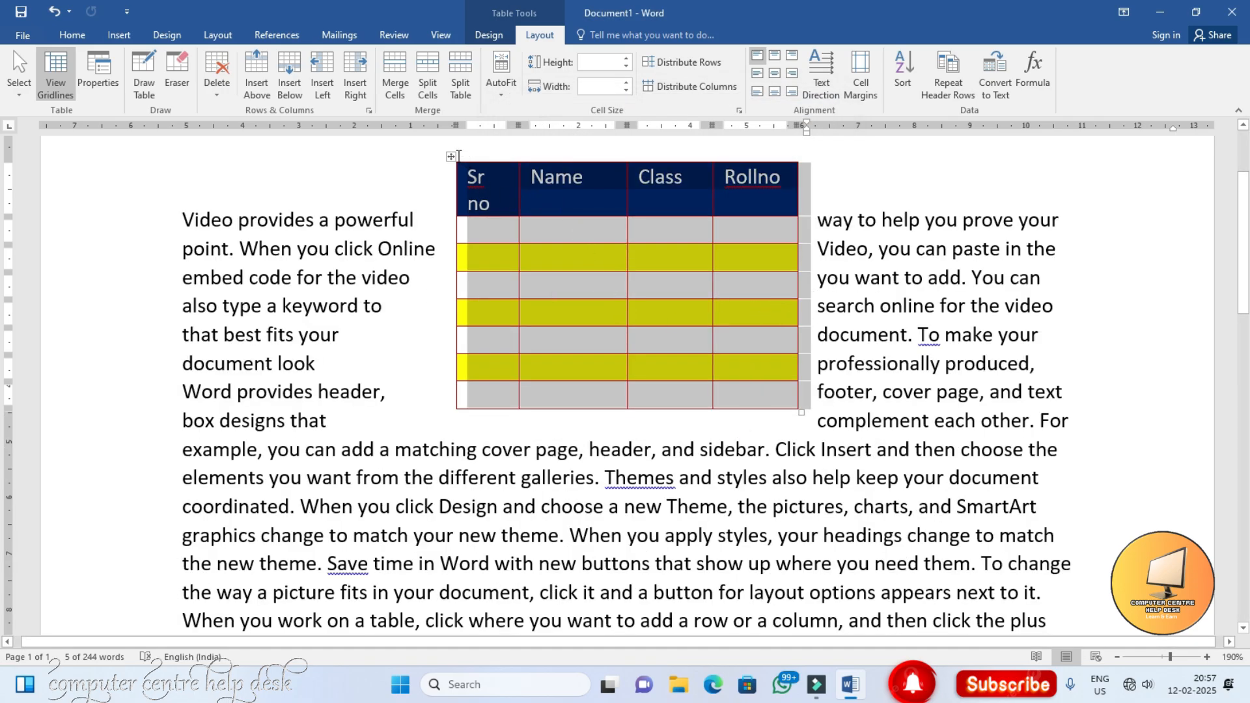
# Step: Move the table straight down into the paragraph, so it starts below the fourth line of text
pyautogui.moveTo(454, 153); pyautogui.dragTo(452, 313)
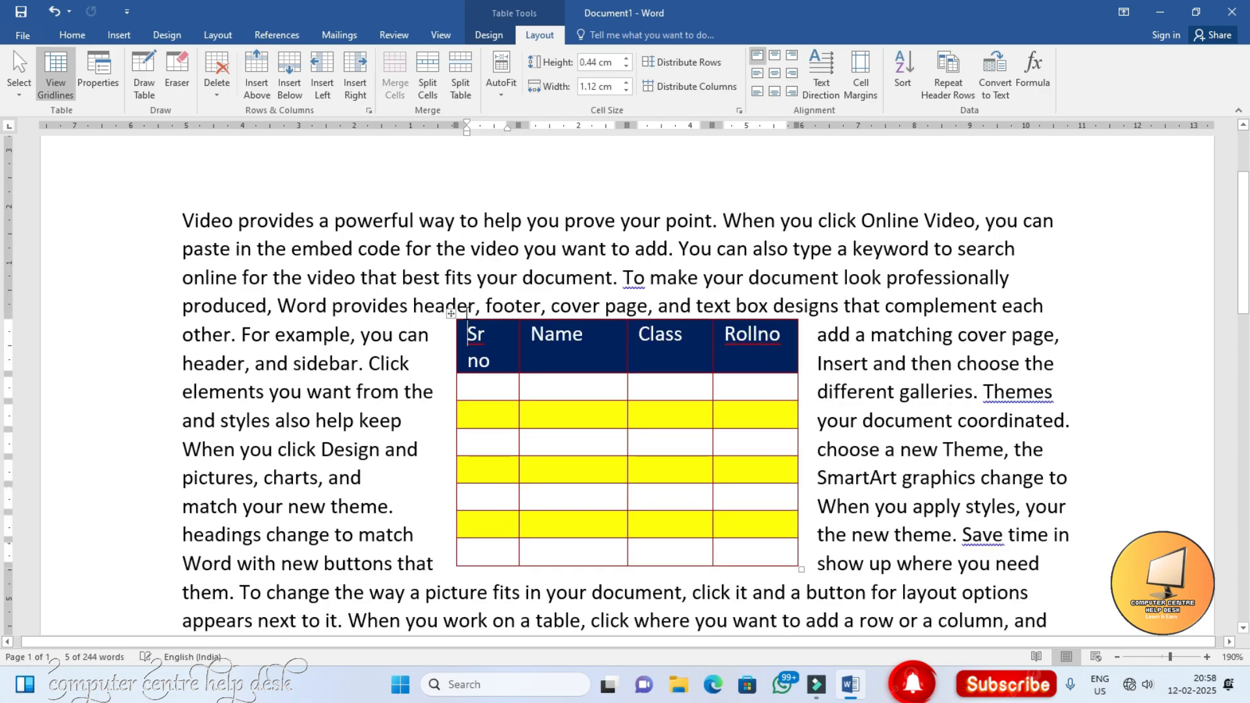
pyautogui.scroll(-1, 753, 387)
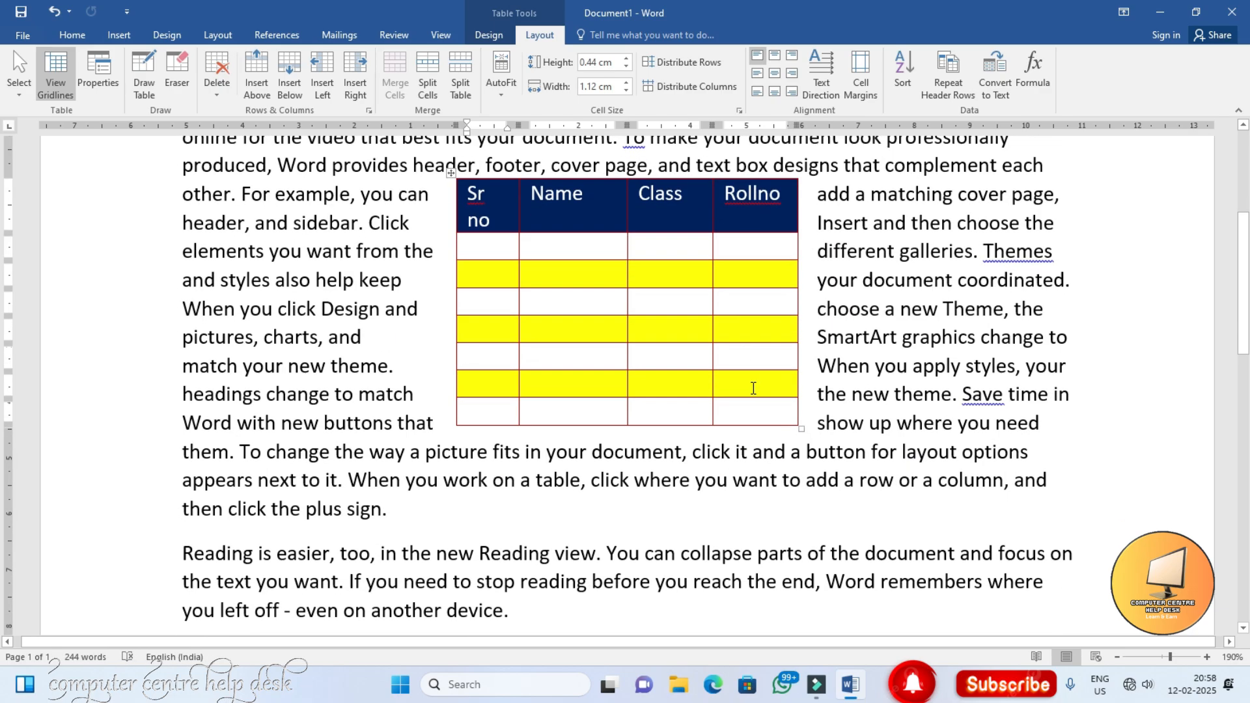
pyautogui.scroll(2, 754, 388)
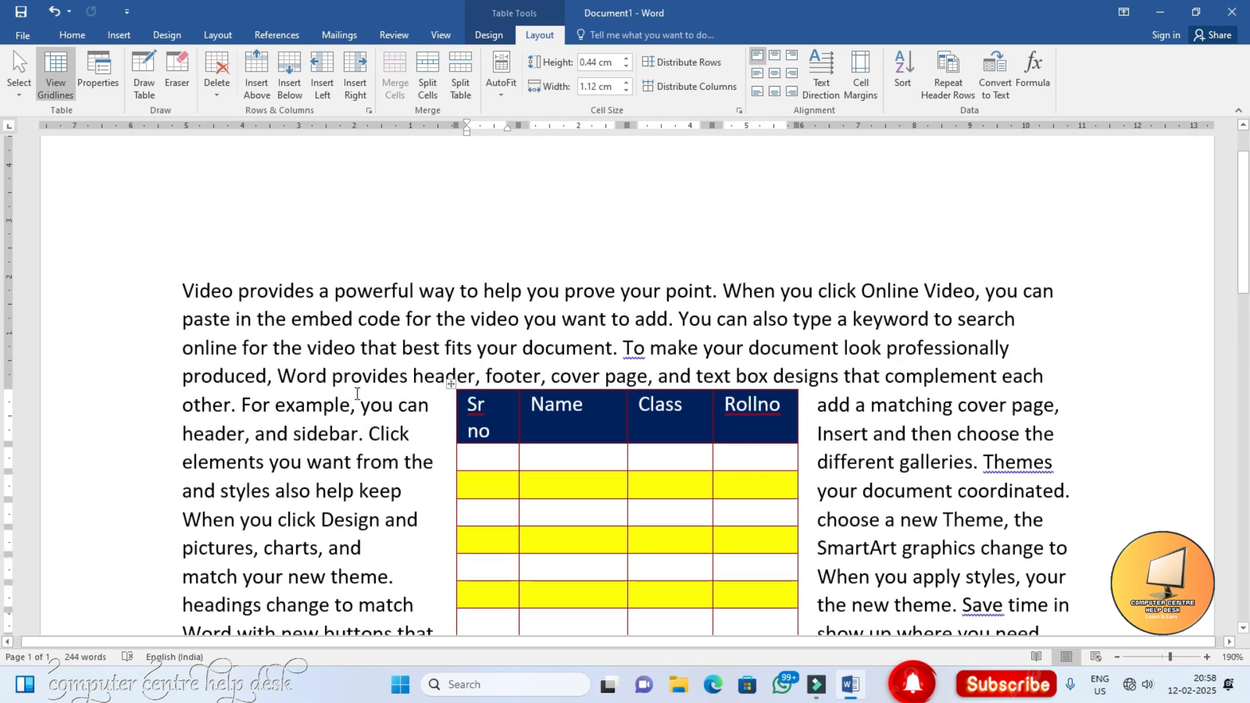
pyautogui.scroll(-2, 365, 391)
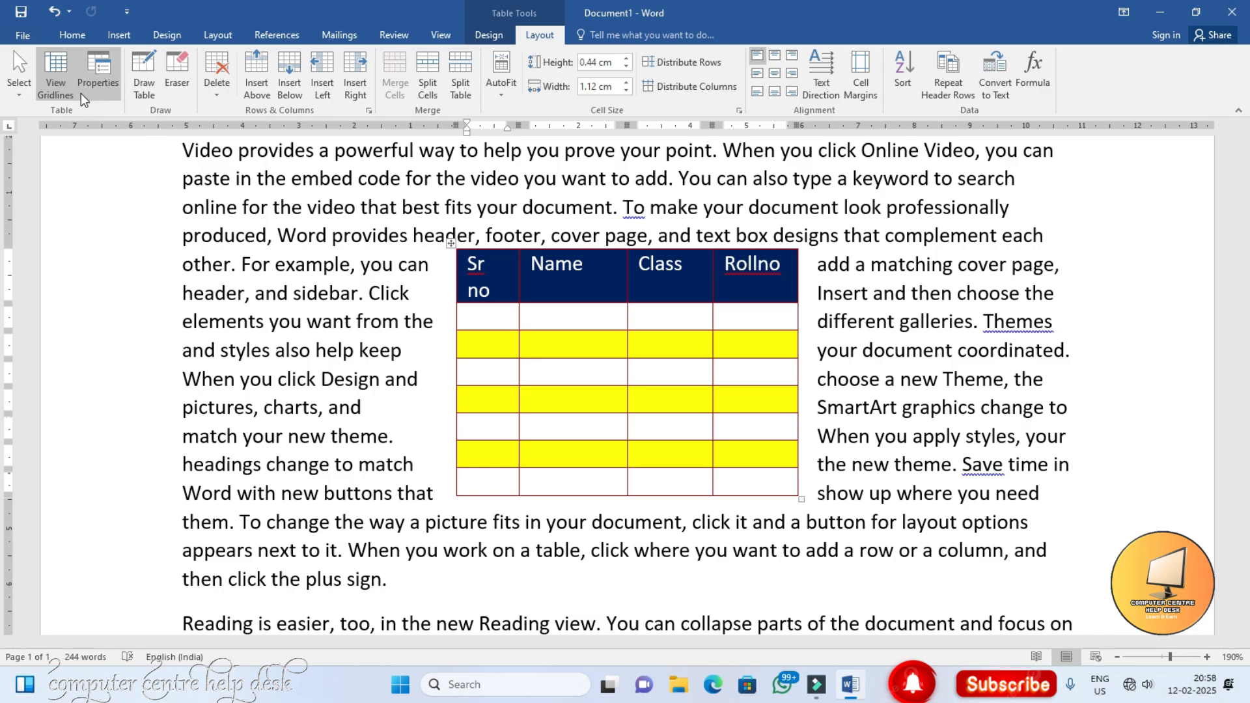
# Step: Try Left alignment in the table's properties, then choose Center again and confirm
pyautogui.click(97, 82)
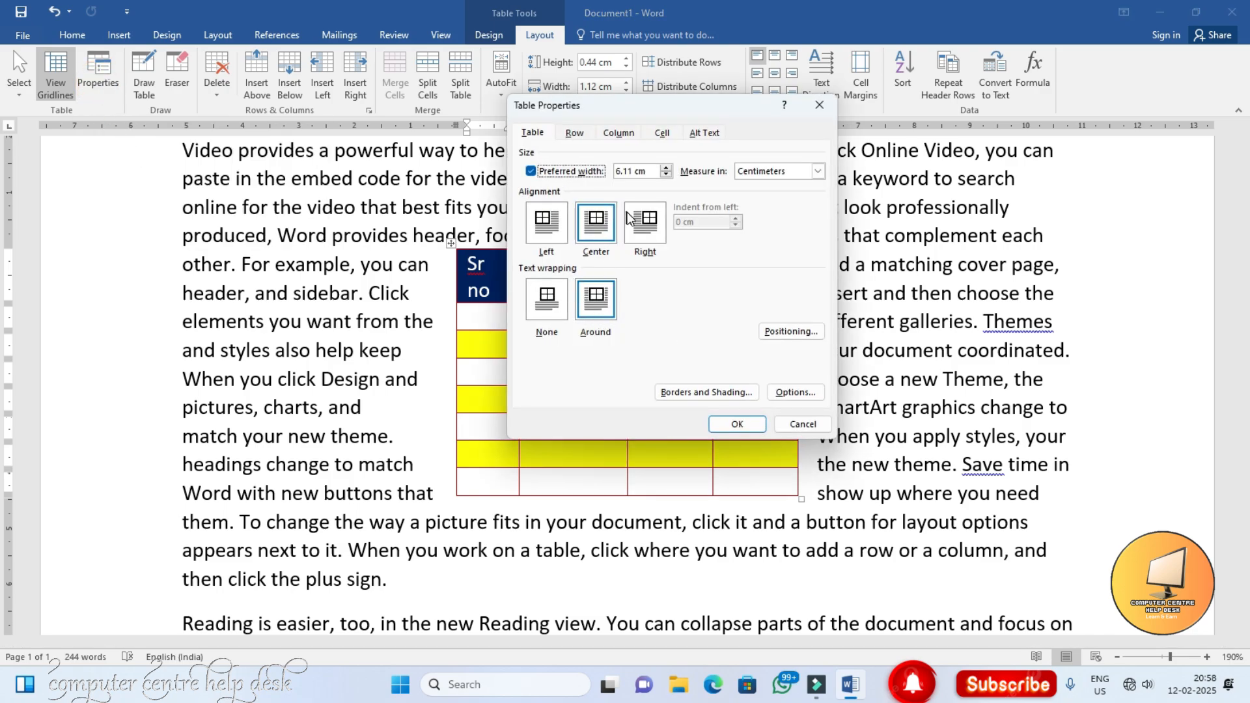
pyautogui.click(545, 224)
pyautogui.click(589, 231)
pyautogui.click(735, 424)
pyautogui.click(539, 296)
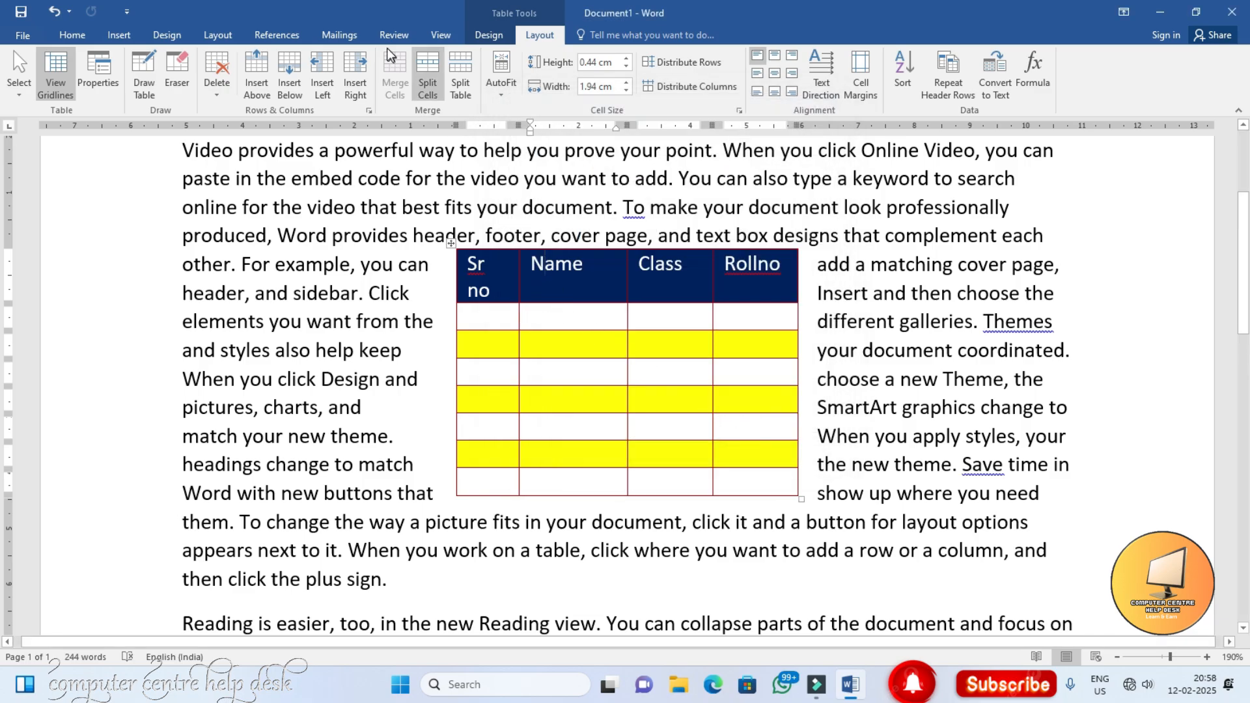
pyautogui.click(485, 269)
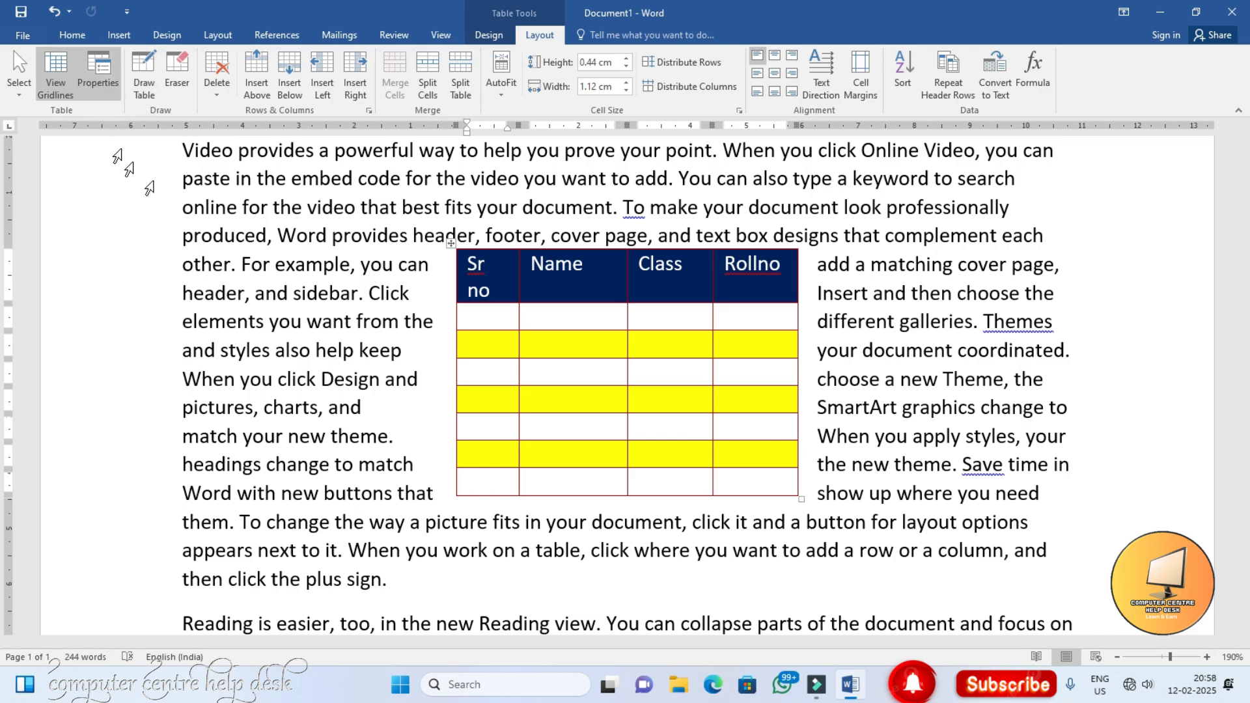
pyautogui.click(344, 224)
pyautogui.scroll(1, 403, 213)
# Step: Insert a new row above the header row of the table
pyautogui.click(531, 332)
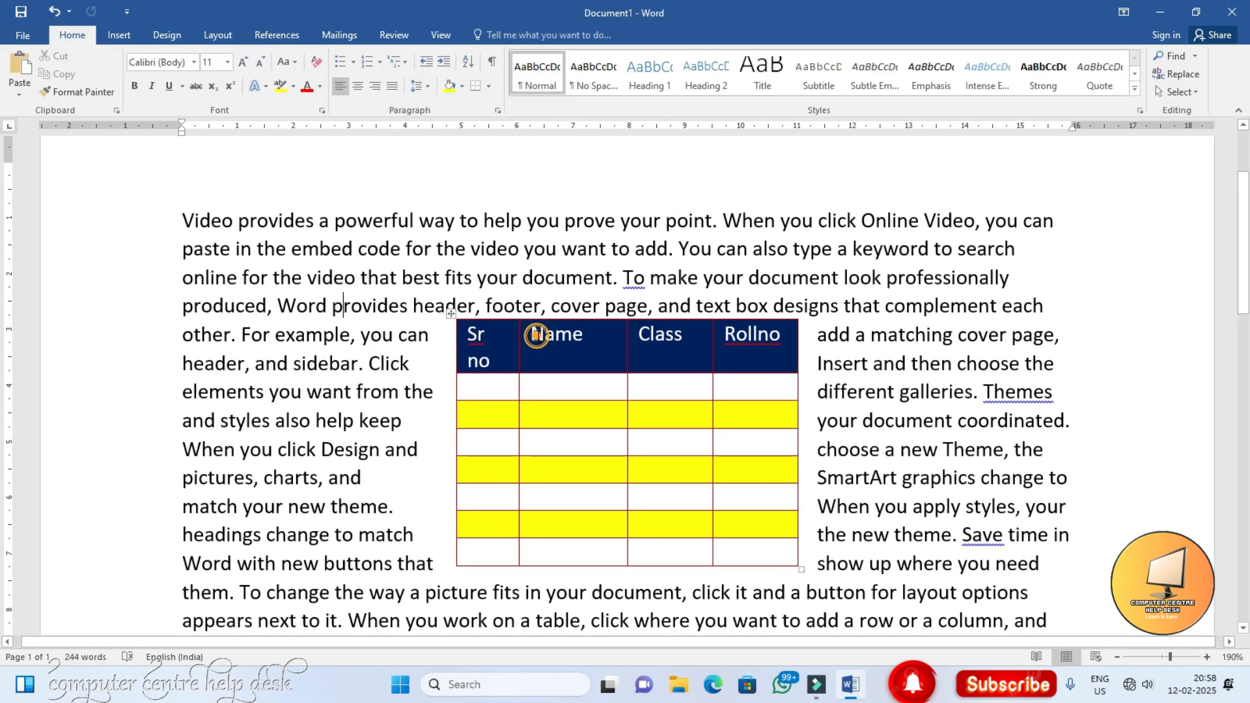
pyautogui.click(539, 35)
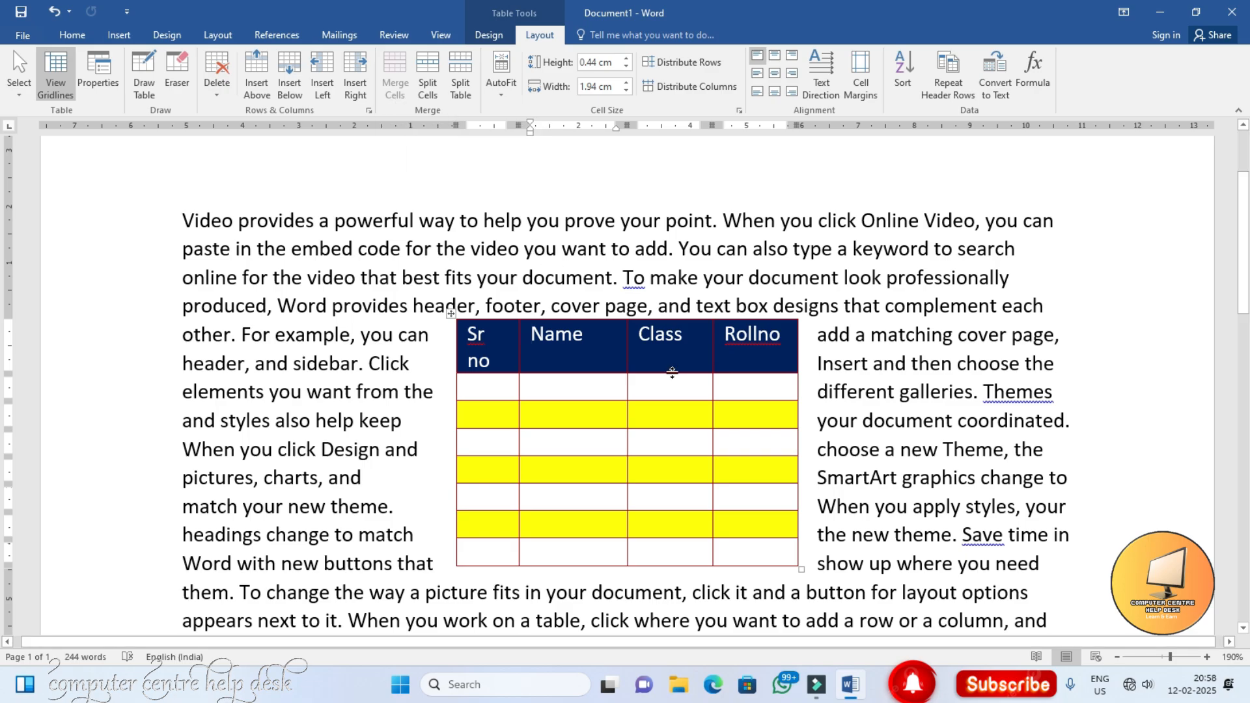
pyautogui.scroll(-2, 677, 369)
pyautogui.scroll(2, 677, 370)
pyautogui.click(586, 339)
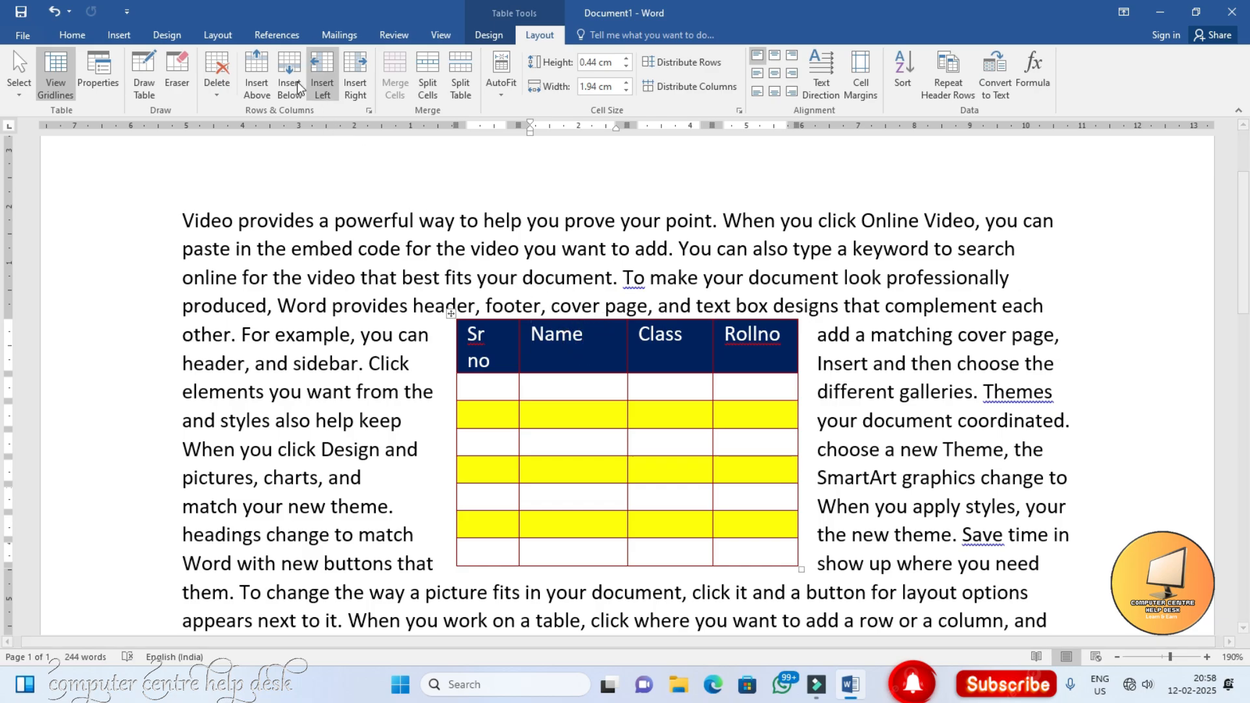
pyautogui.click(257, 67)
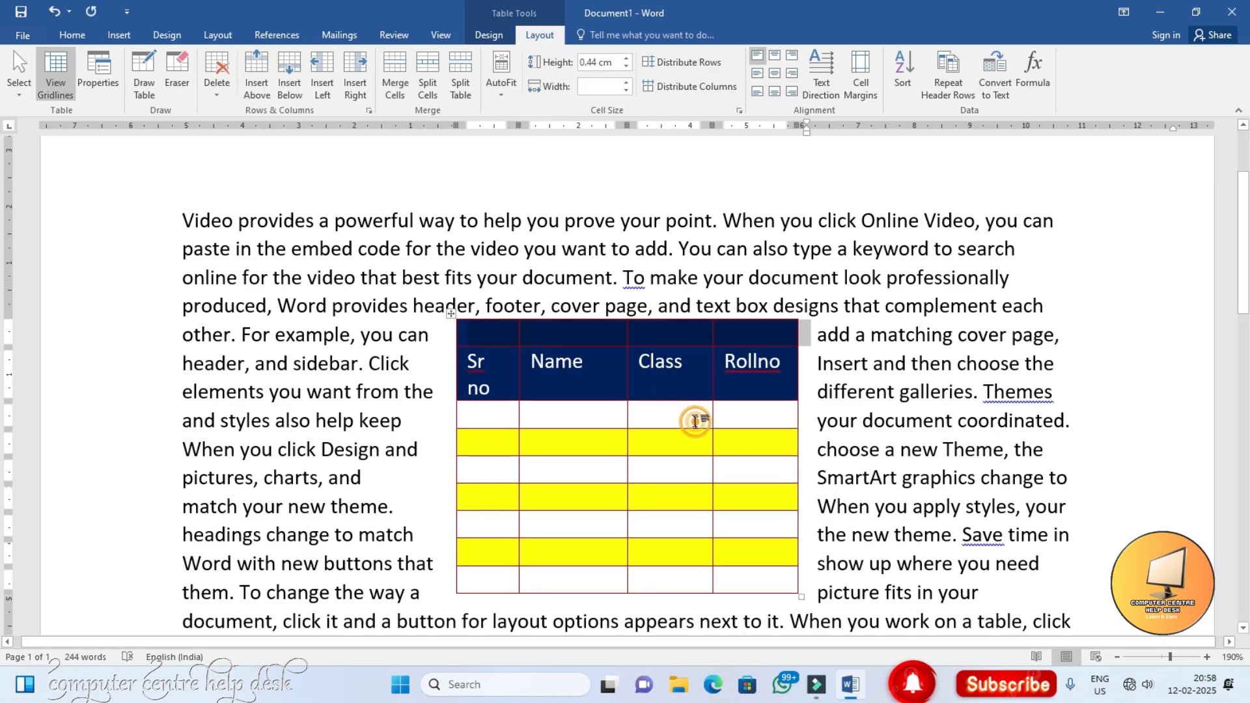
# Step: Merge all four cells of the new top row into one cell
pyautogui.click(504, 335)
pyautogui.click(504, 335)
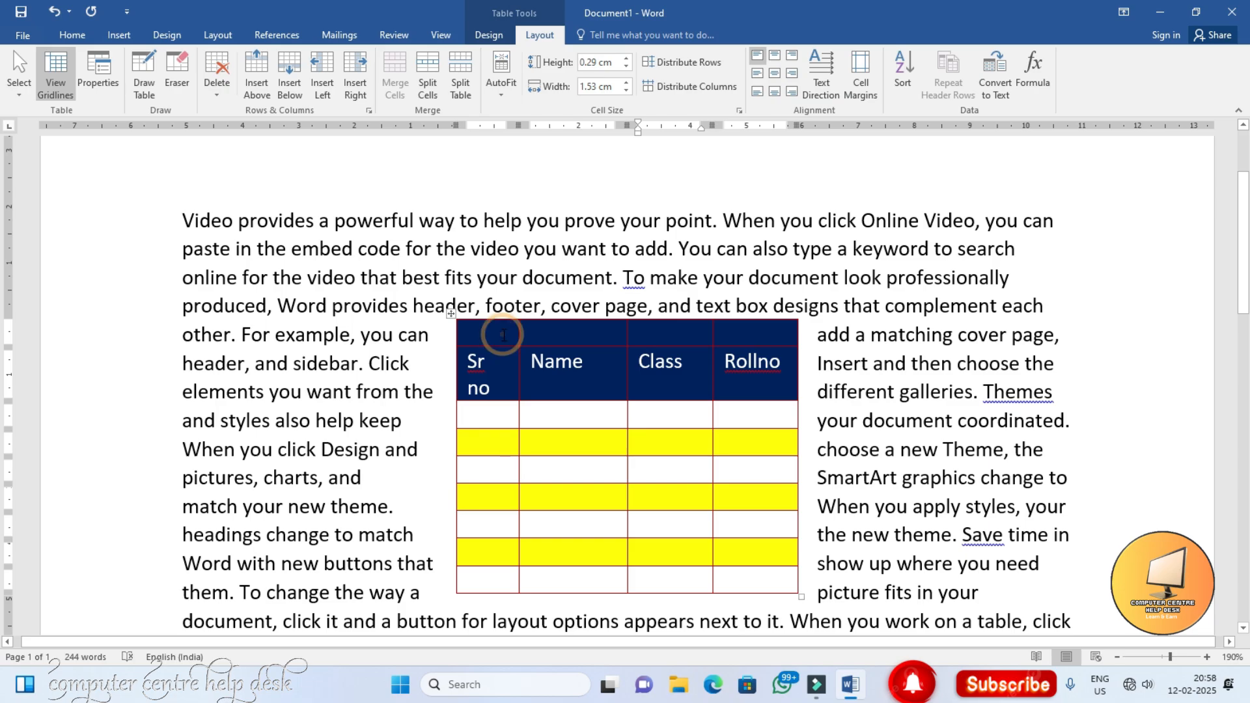
pyautogui.moveTo(644, 336); pyautogui.dragTo(731, 335)
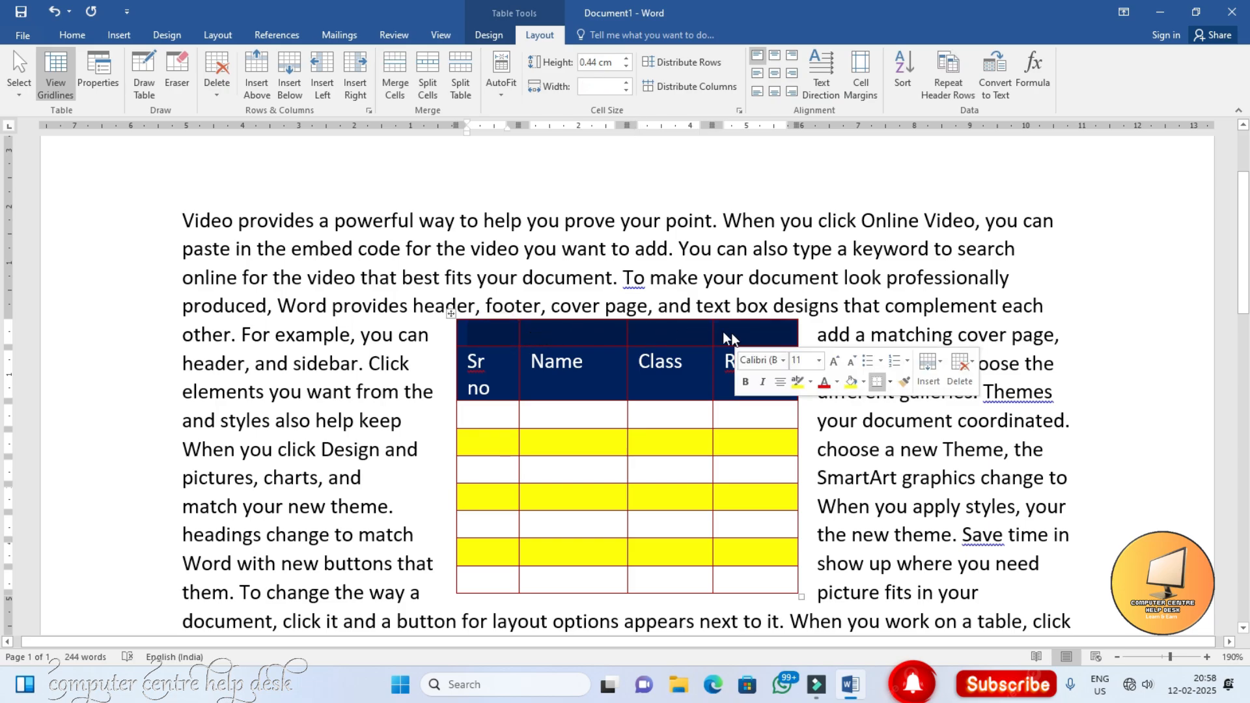
pyautogui.click(400, 87)
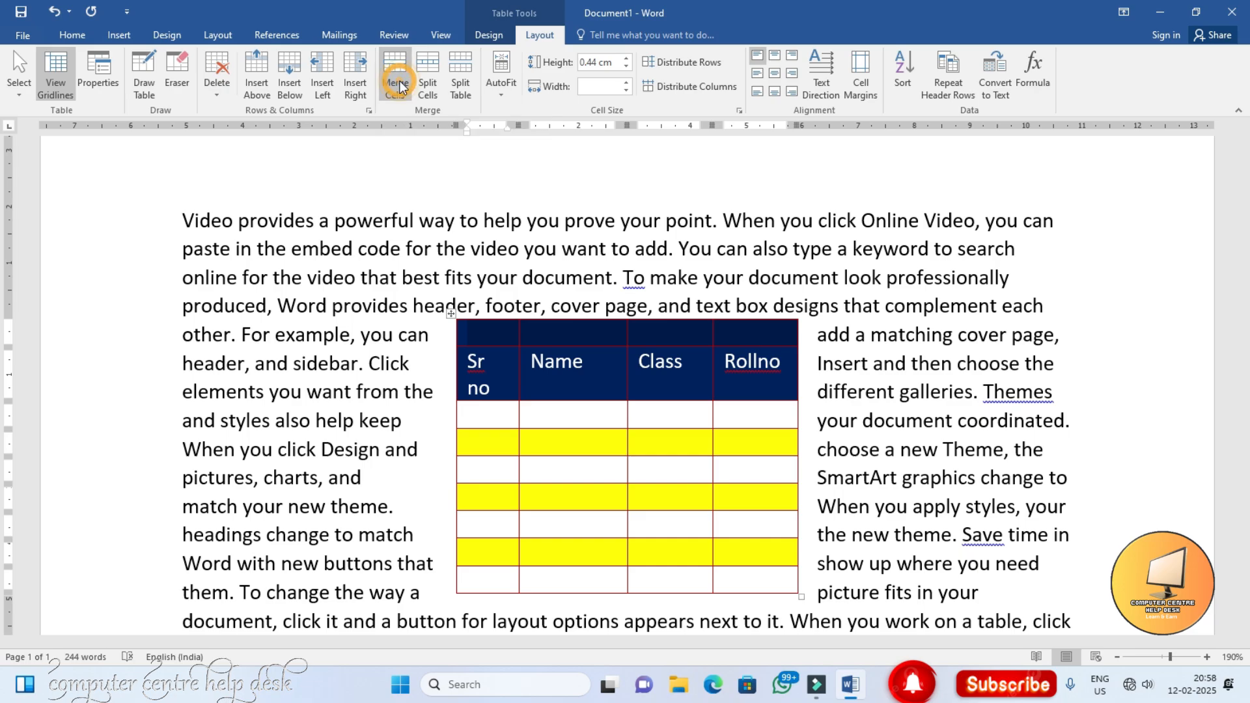
# Step: Enter the table title beginning with "Studen" in the merged top row
pyautogui.click(533, 329)
pyautogui.write('S')
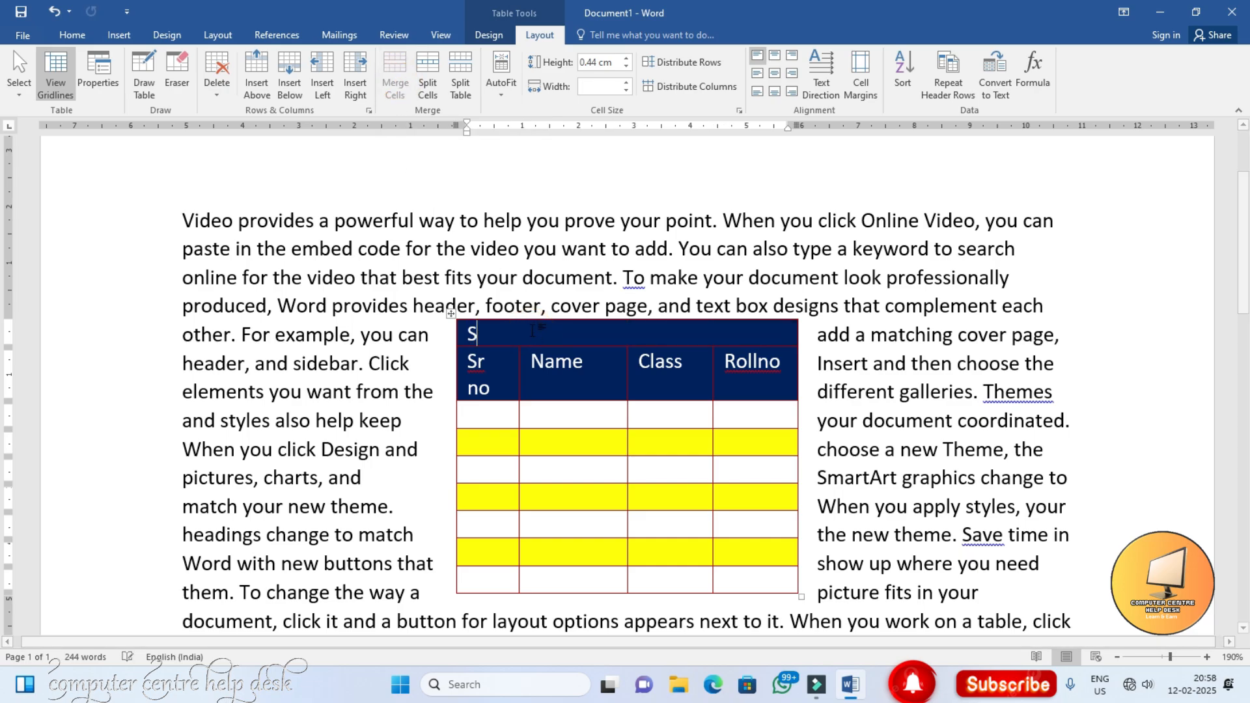
pyautogui.write('tuden')
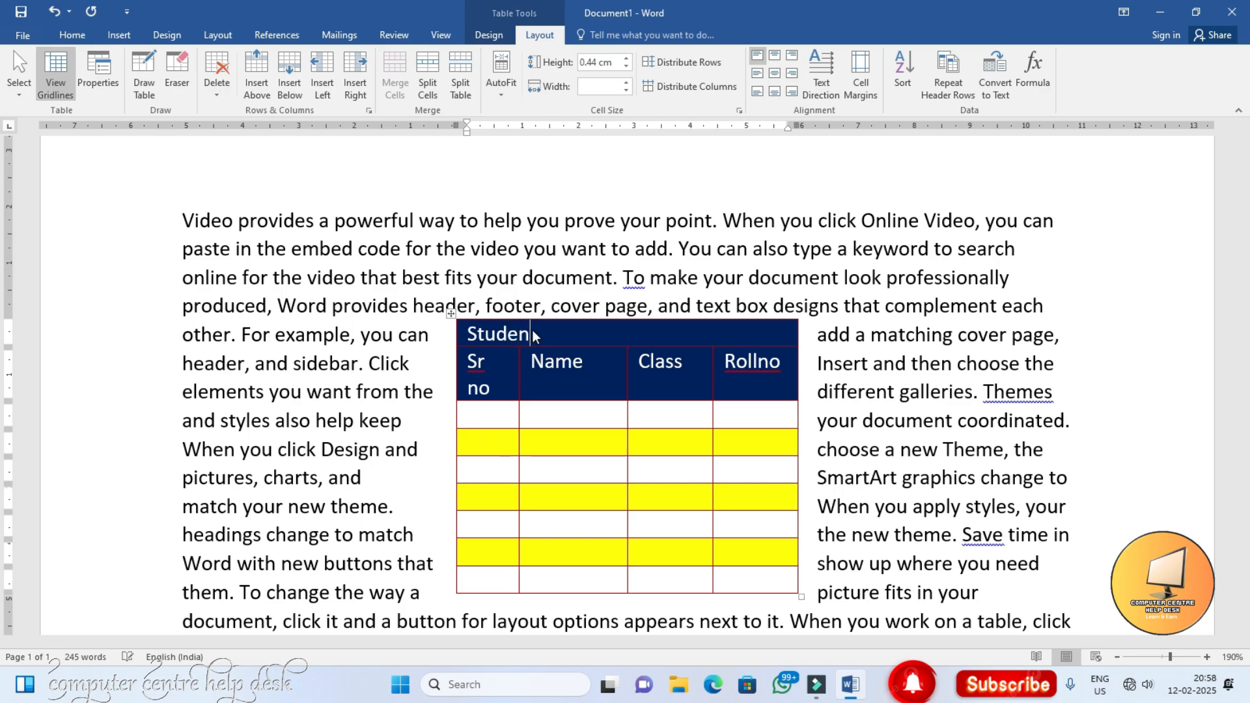
# Step: Complete the title "Student Table" in the table's merged first row and increase the row height to 1.24 cm
pyautogui.write('t Table')
pyautogui.click(531, 334)
pyautogui.moveTo(492, 332); pyautogui.dragTo(577, 338)
pyautogui.click(576, 336)
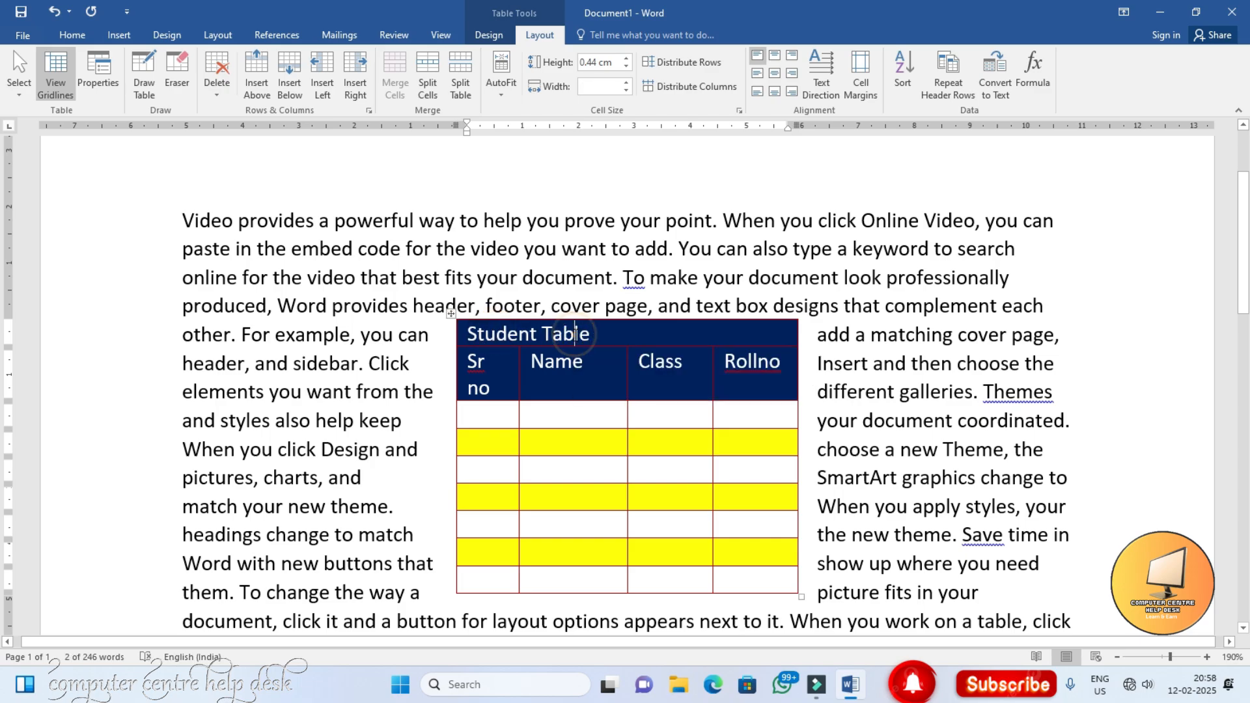
pyautogui.click(586, 334)
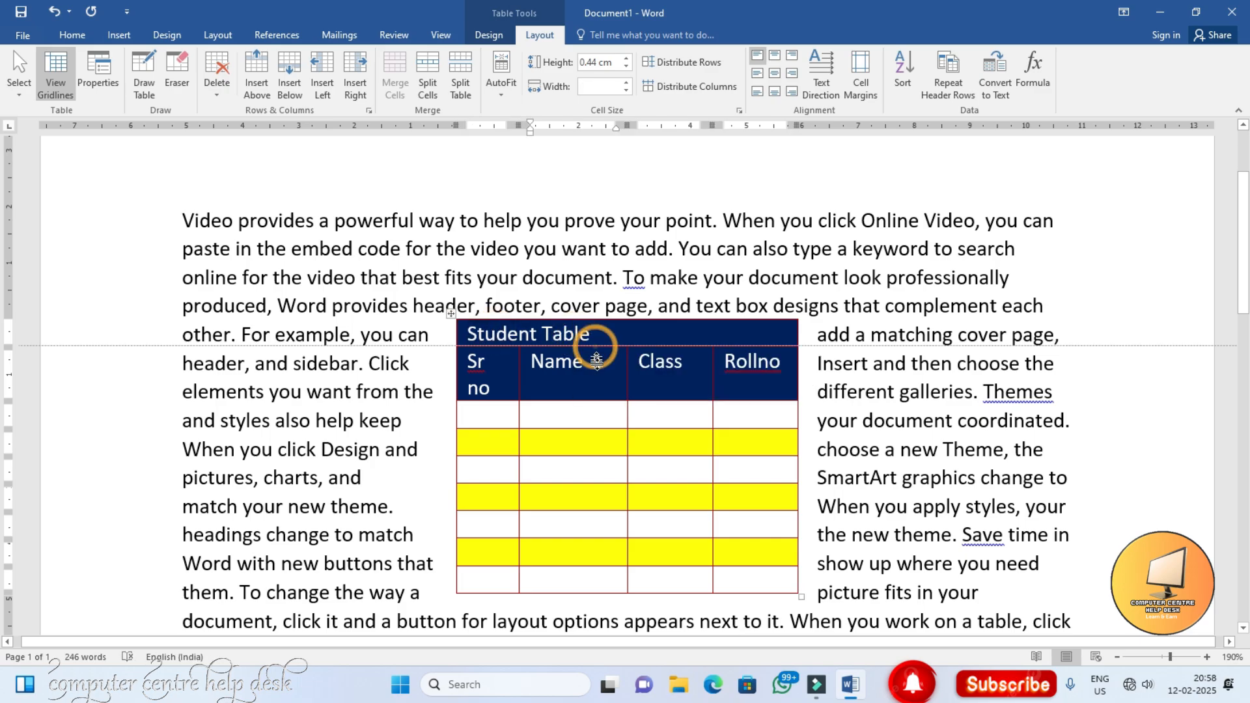
pyautogui.press('Return')
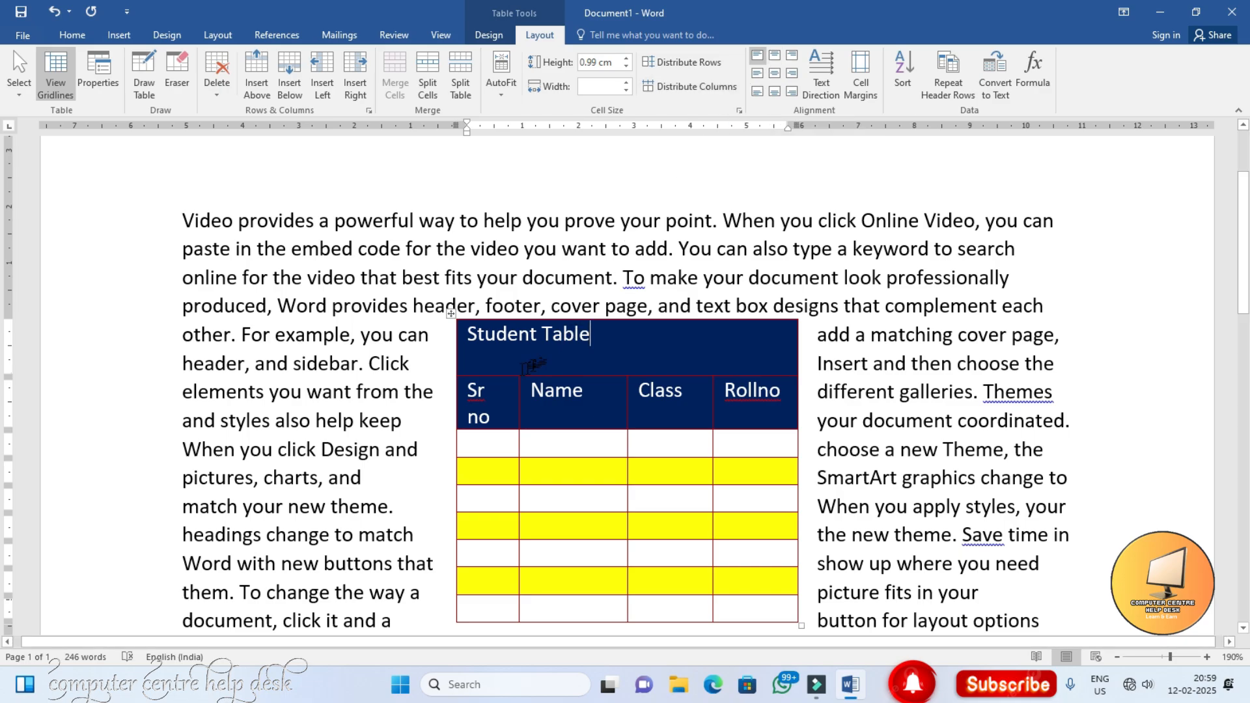
pyautogui.moveTo(488, 376); pyautogui.dragTo(487, 389)
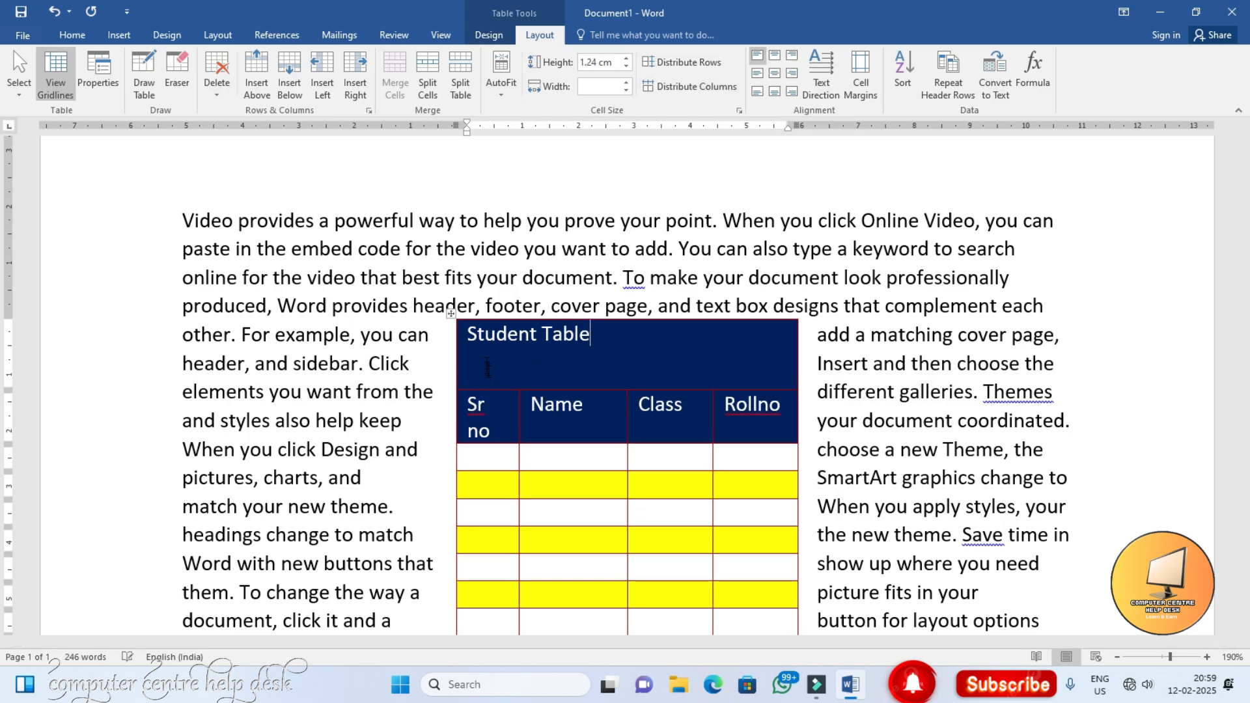
# Step: Try the top left, center left and bottom left alignments on the title cell, ending with top left
pyautogui.click(469, 334)
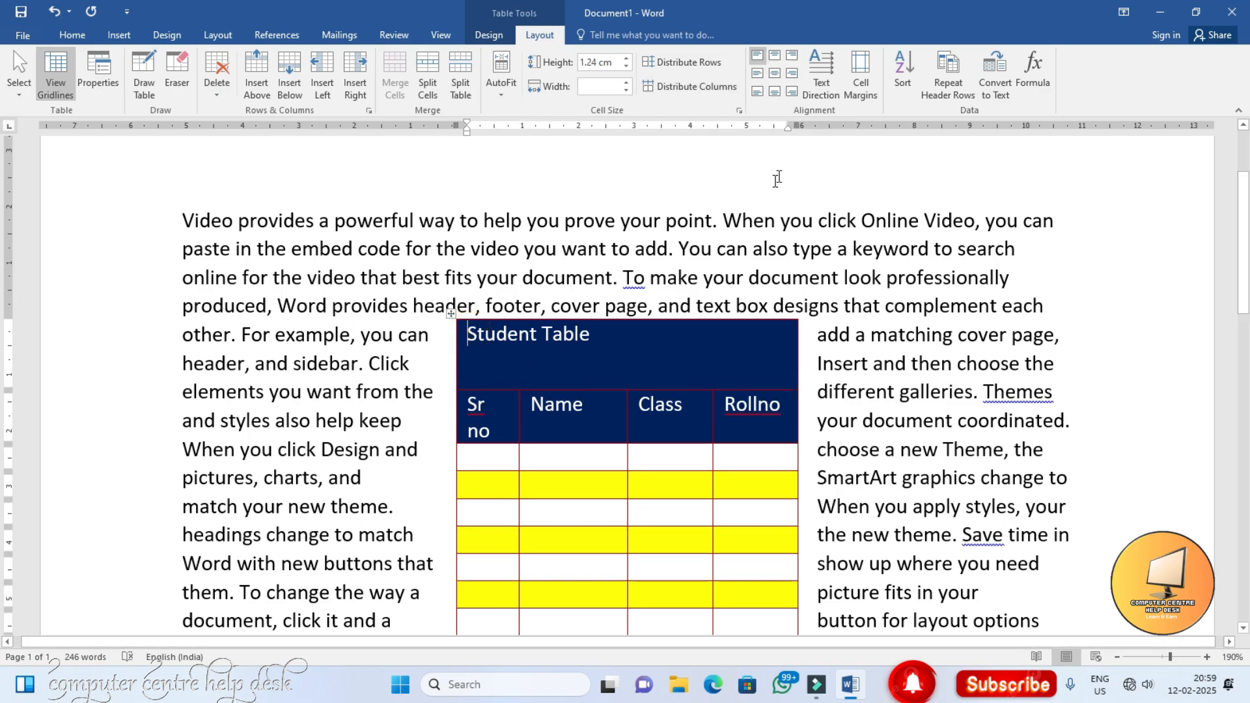
pyautogui.click(756, 73)
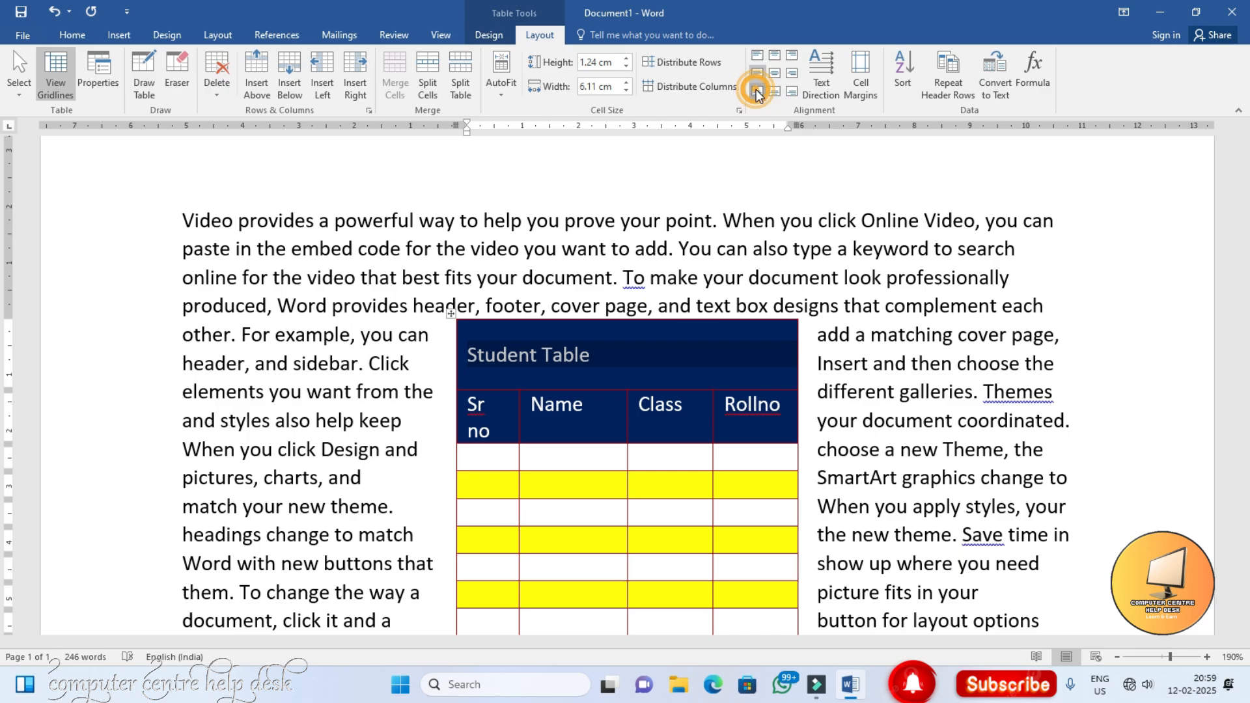
pyautogui.click(756, 92)
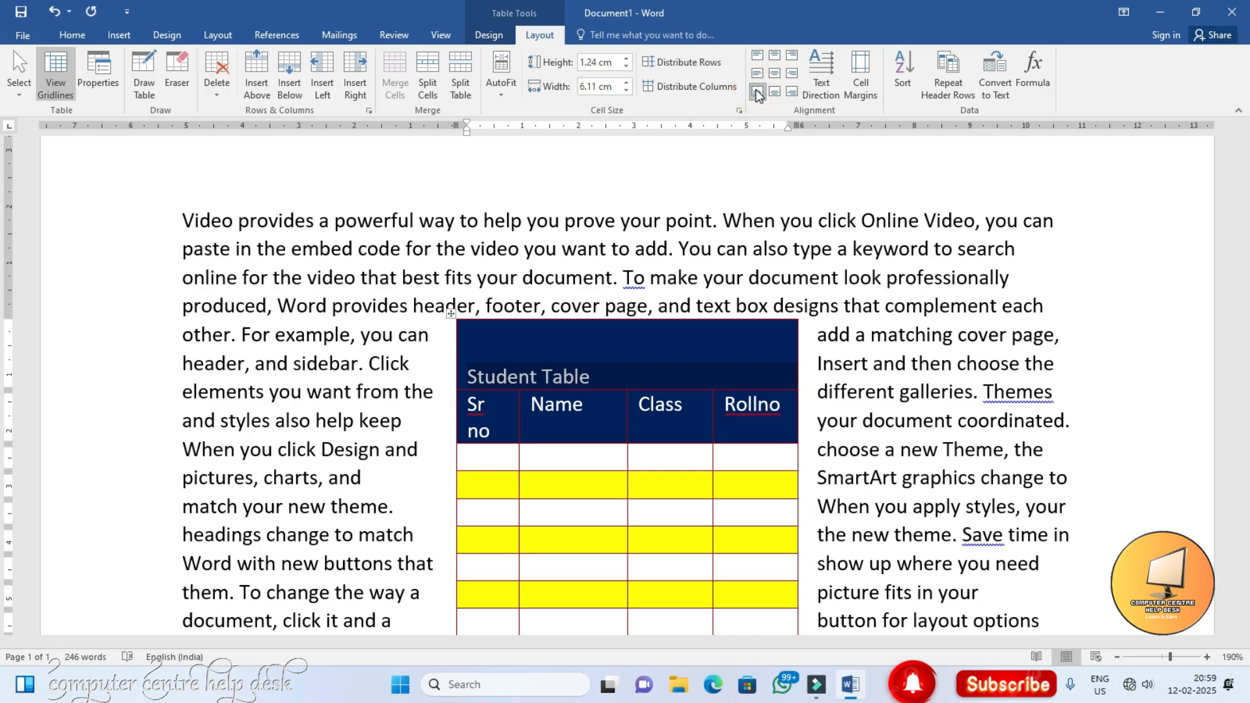
pyautogui.click(758, 55)
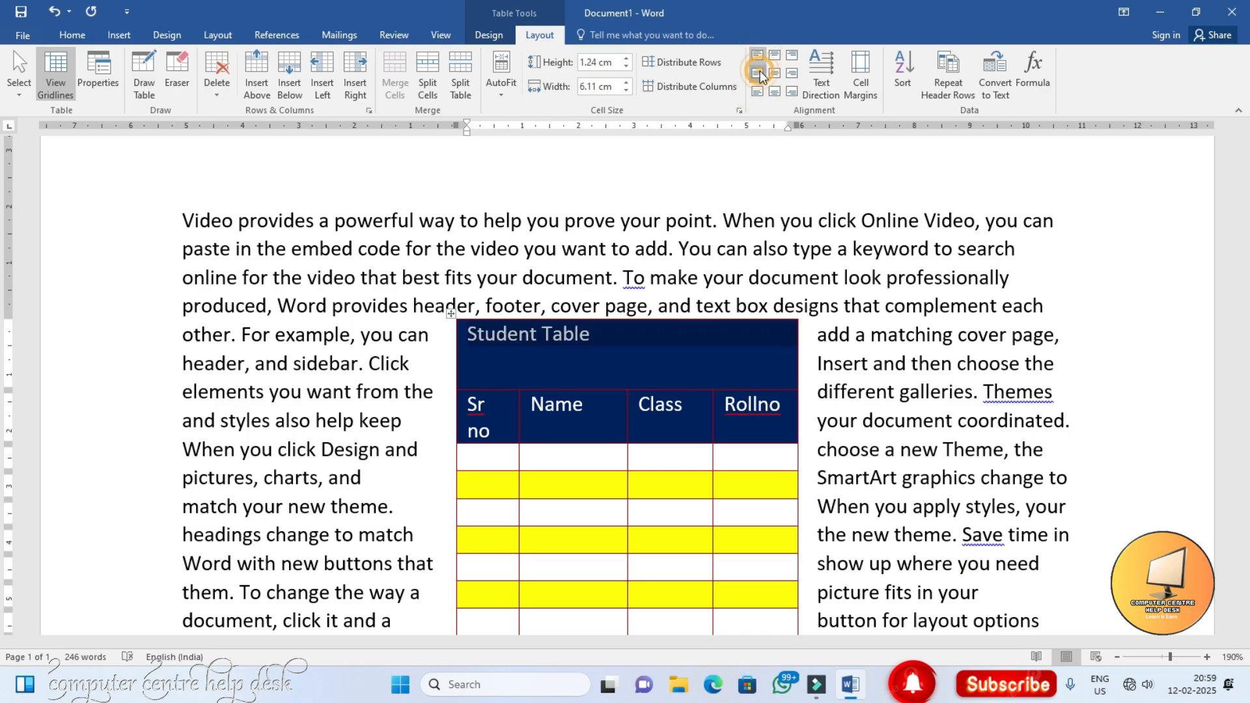
pyautogui.click(758, 71)
pyautogui.click(757, 89)
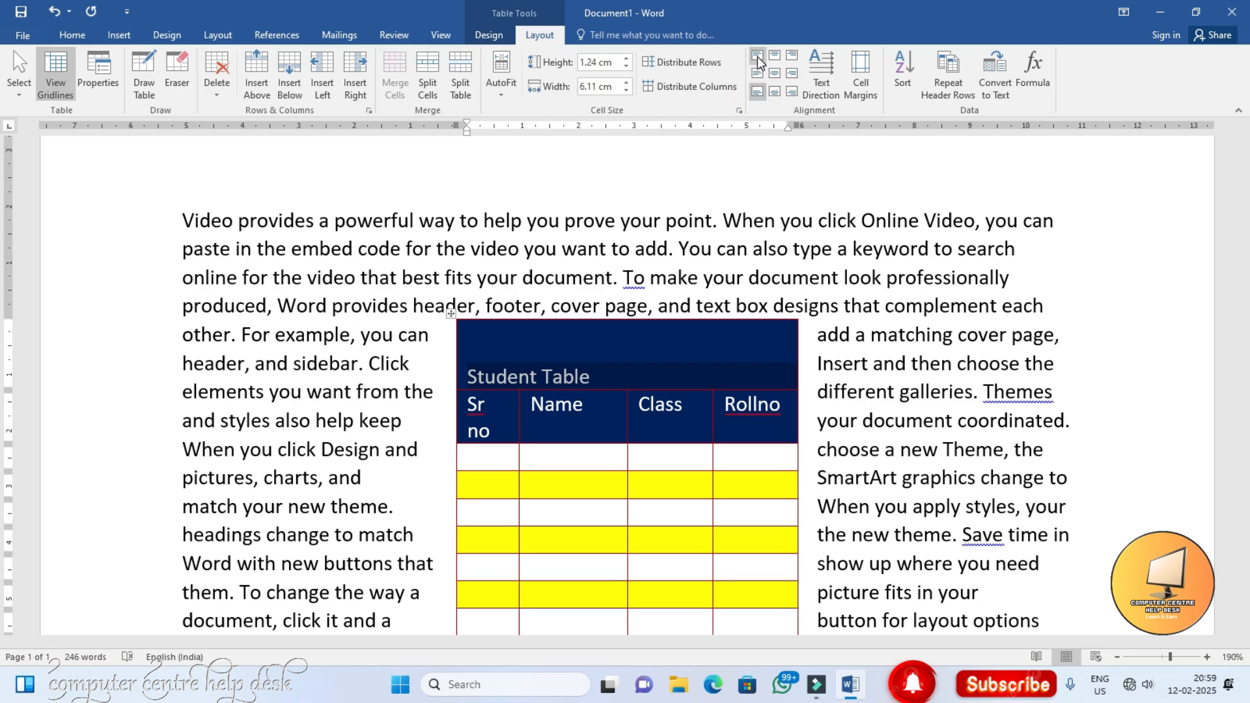
pyautogui.click(757, 57)
pyautogui.click(756, 71)
pyautogui.click(757, 91)
pyautogui.click(756, 55)
pyautogui.click(756, 73)
pyautogui.click(757, 90)
pyautogui.click(757, 73)
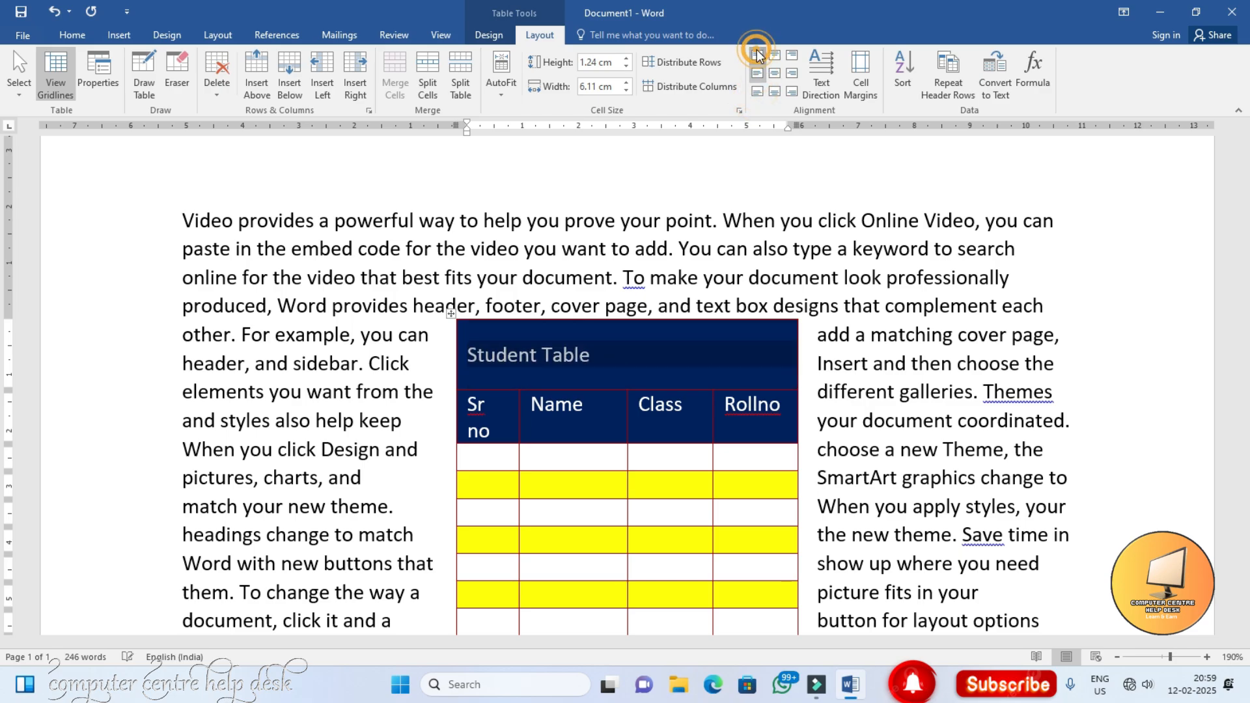
pyautogui.click(757, 55)
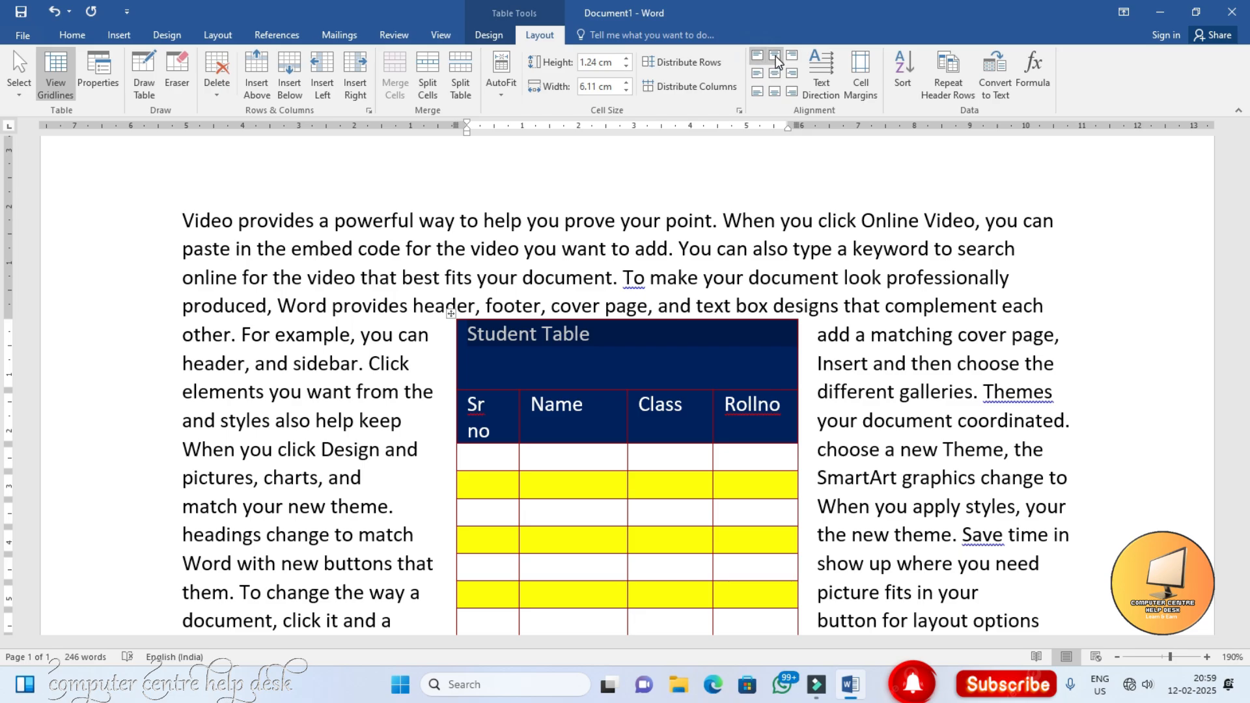
# Step: Try the top center and top right alignments on the "Student Table" title cell
pyautogui.click(775, 57)
pyautogui.click(791, 57)
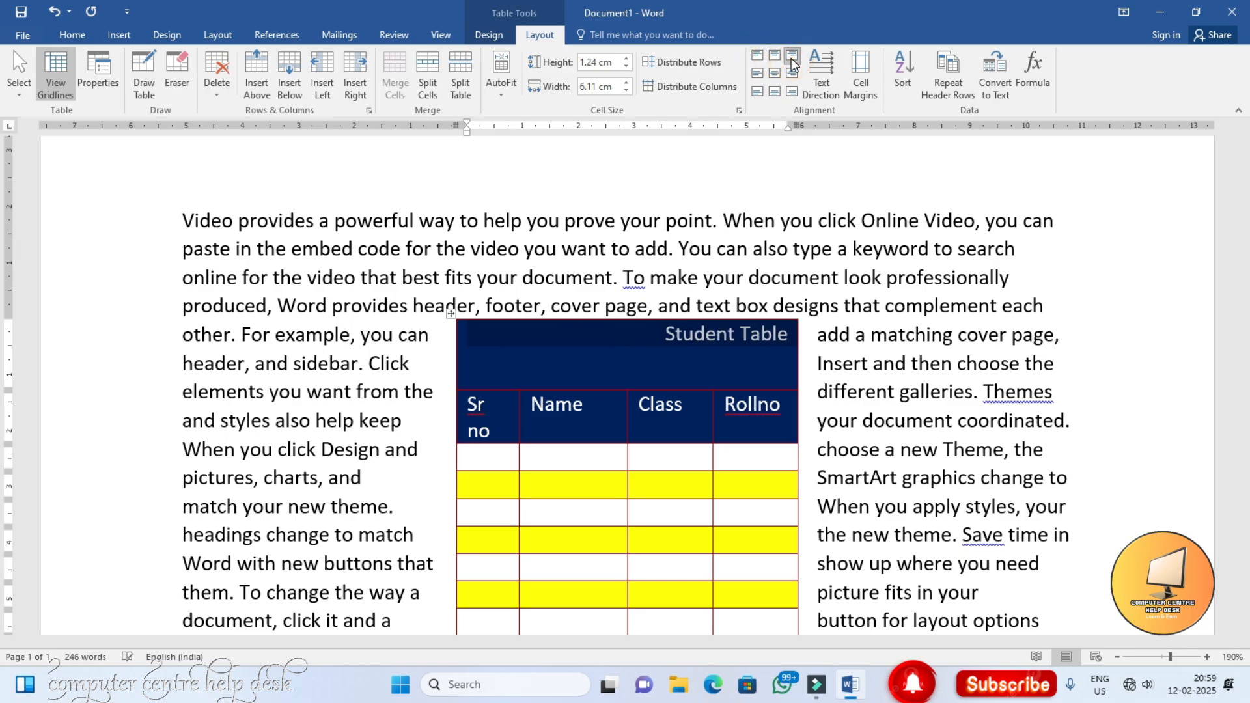
pyautogui.click(758, 56)
pyautogui.click(775, 56)
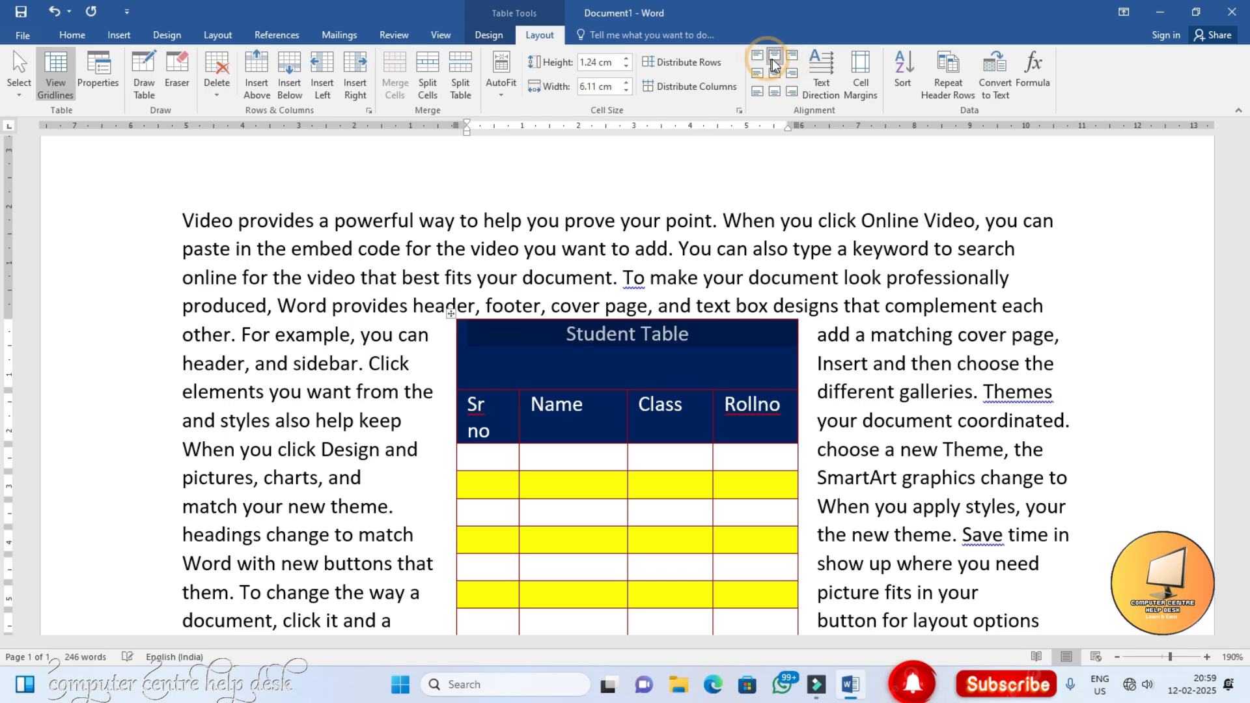
pyautogui.click(791, 58)
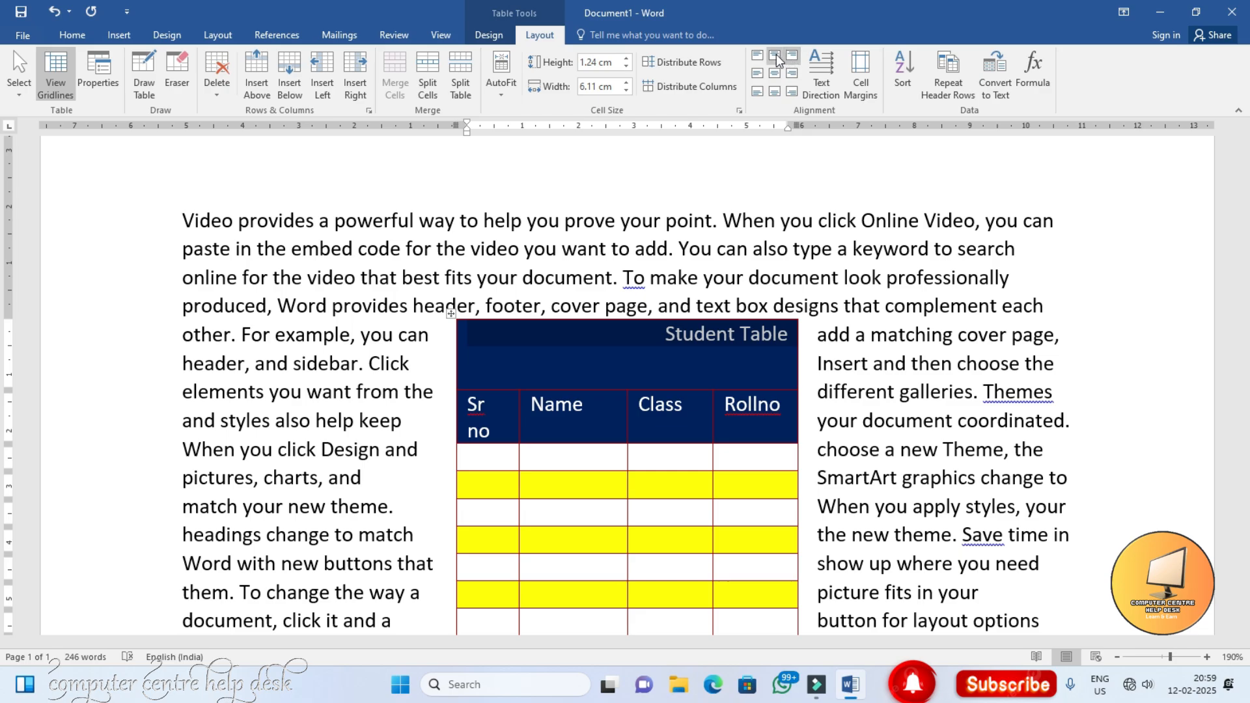
# Step: Try the title at the top and bottom center of its cell, then align it center horizontally and vertically
pyautogui.click(774, 56)
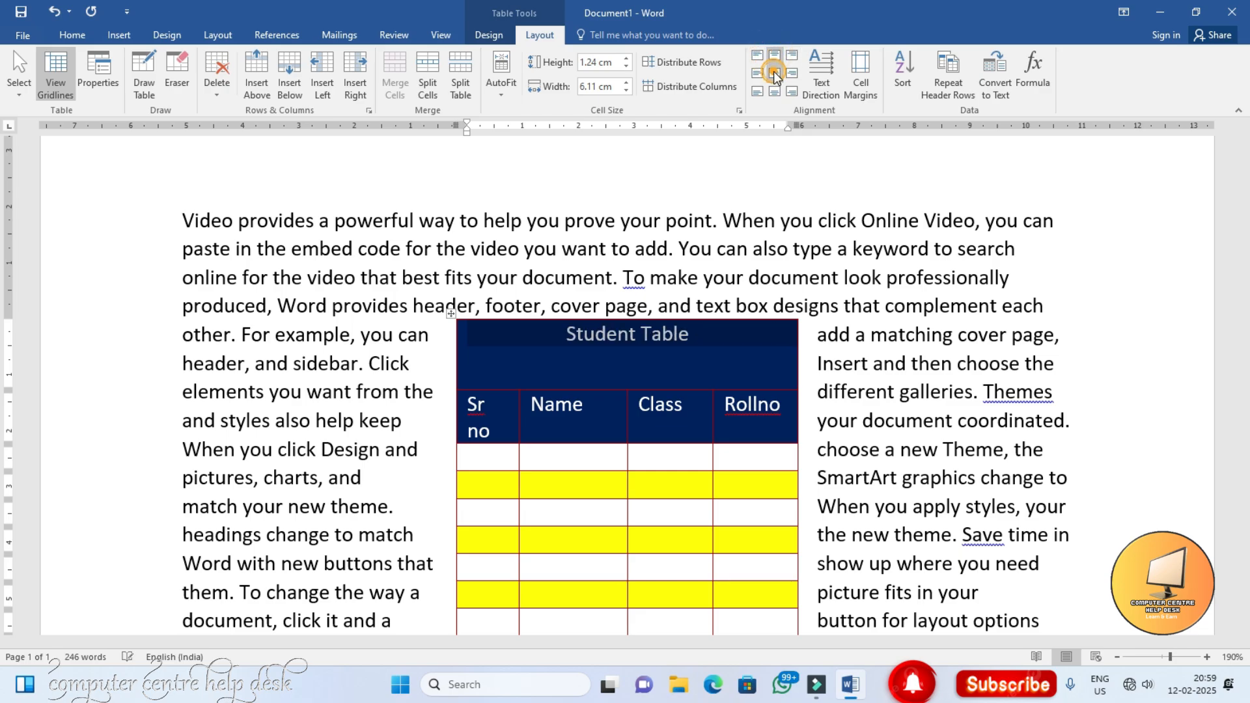
pyautogui.click(774, 73)
pyautogui.click(775, 92)
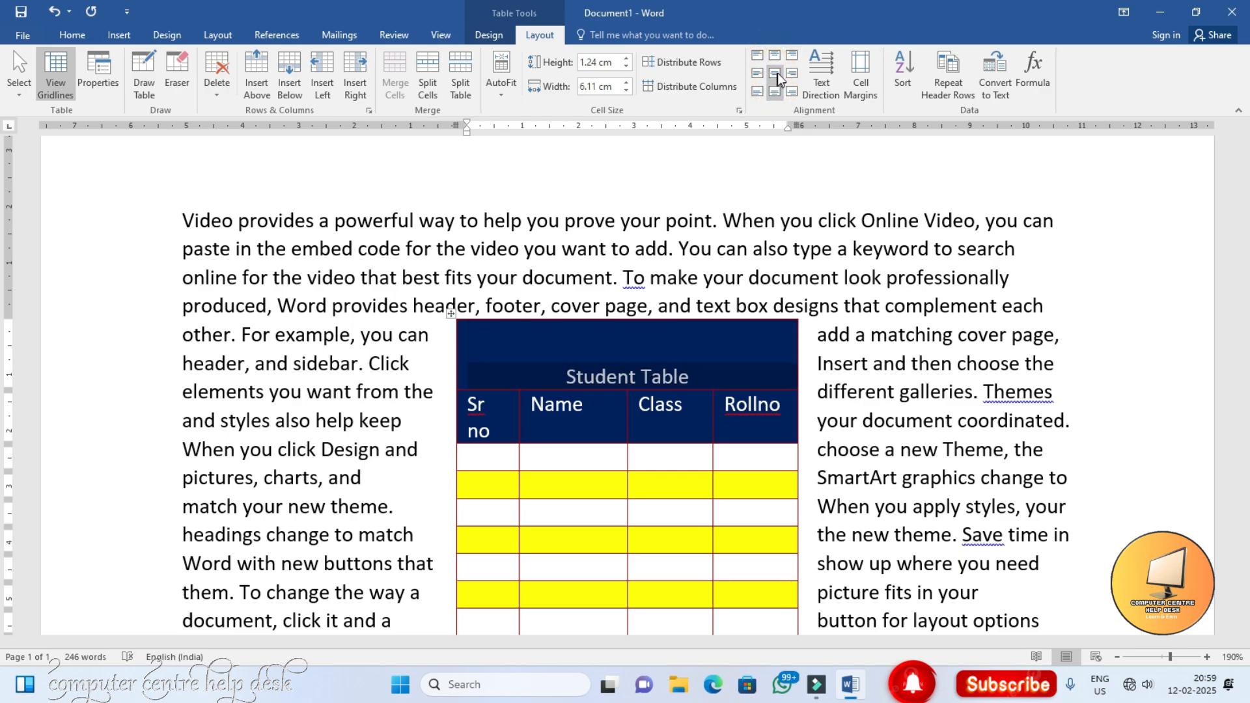
pyautogui.click(778, 73)
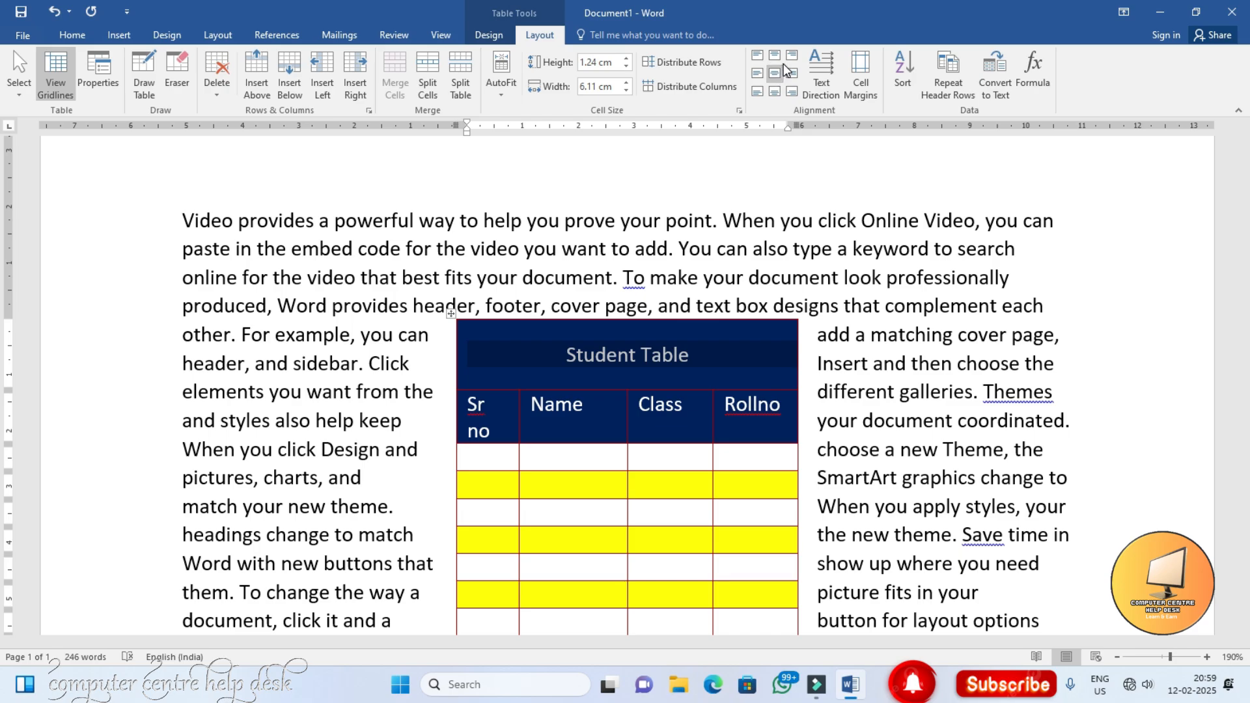
# Step: Cycle the title cell's text direction through the vertical orientations and back to horizontal
pyautogui.click(819, 94)
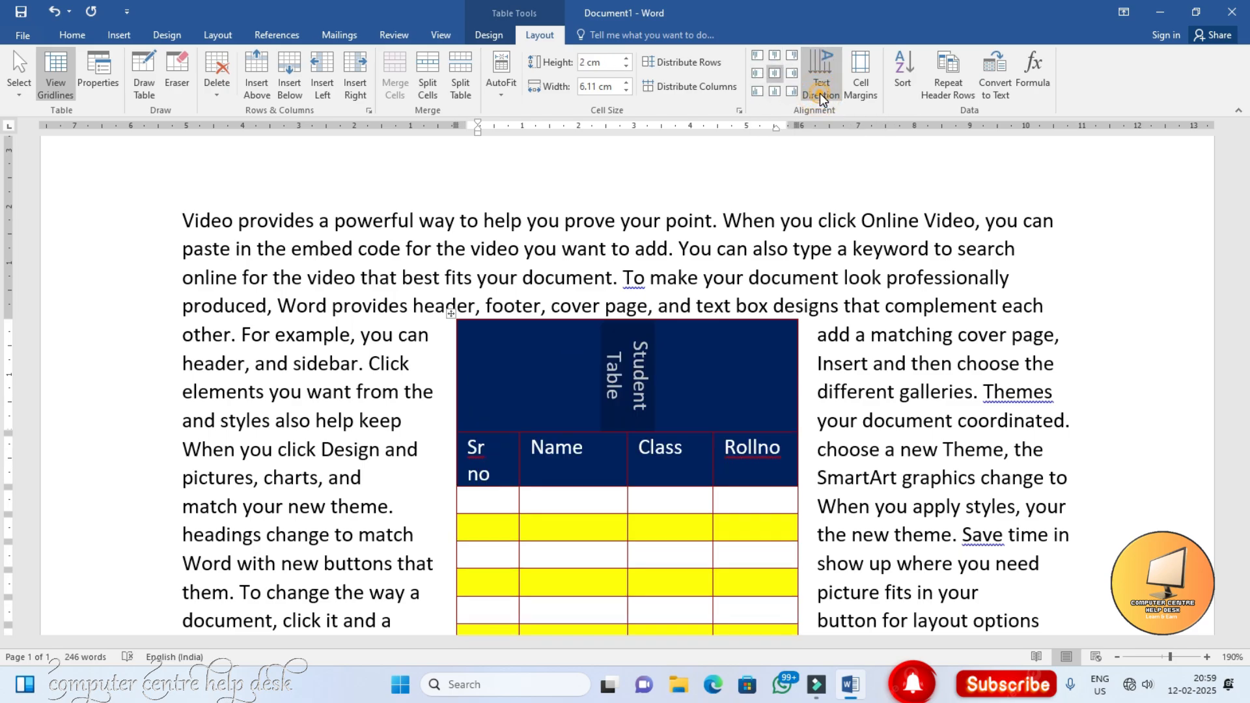
pyautogui.click(819, 92)
pyautogui.click(819, 92)
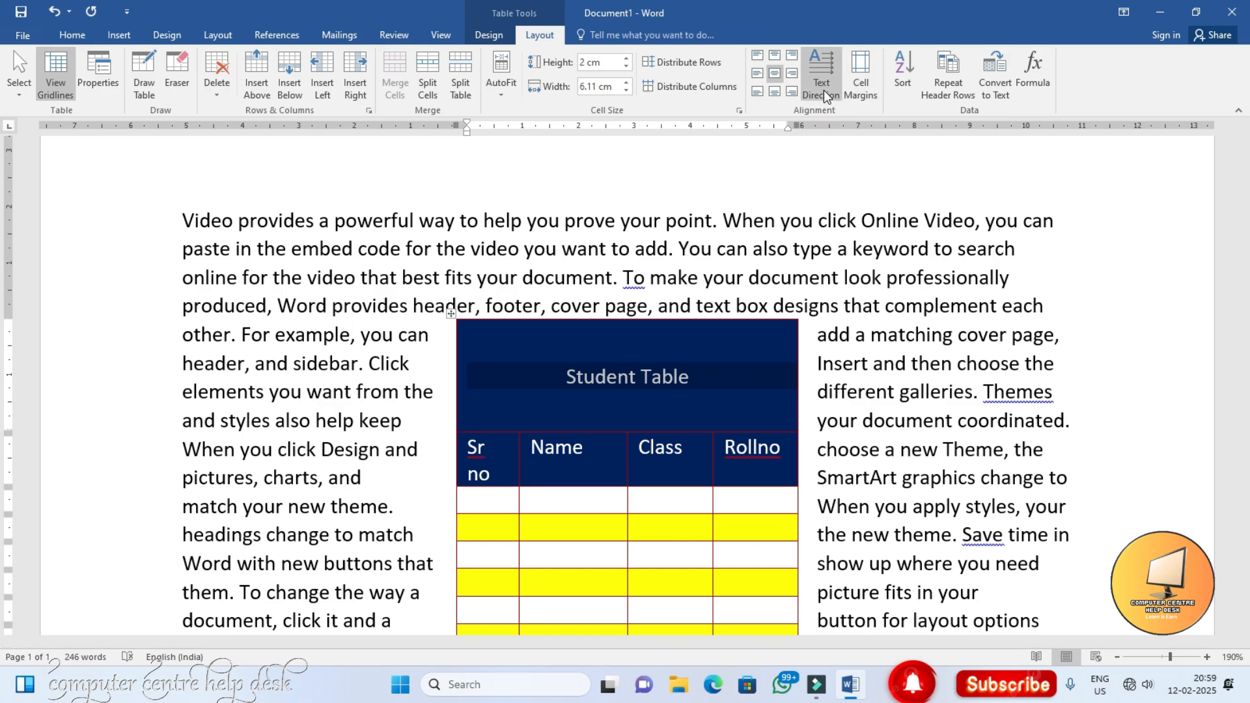
# Step: Delete the "Student Table" title text from the merged first row
pyautogui.click(627, 376)
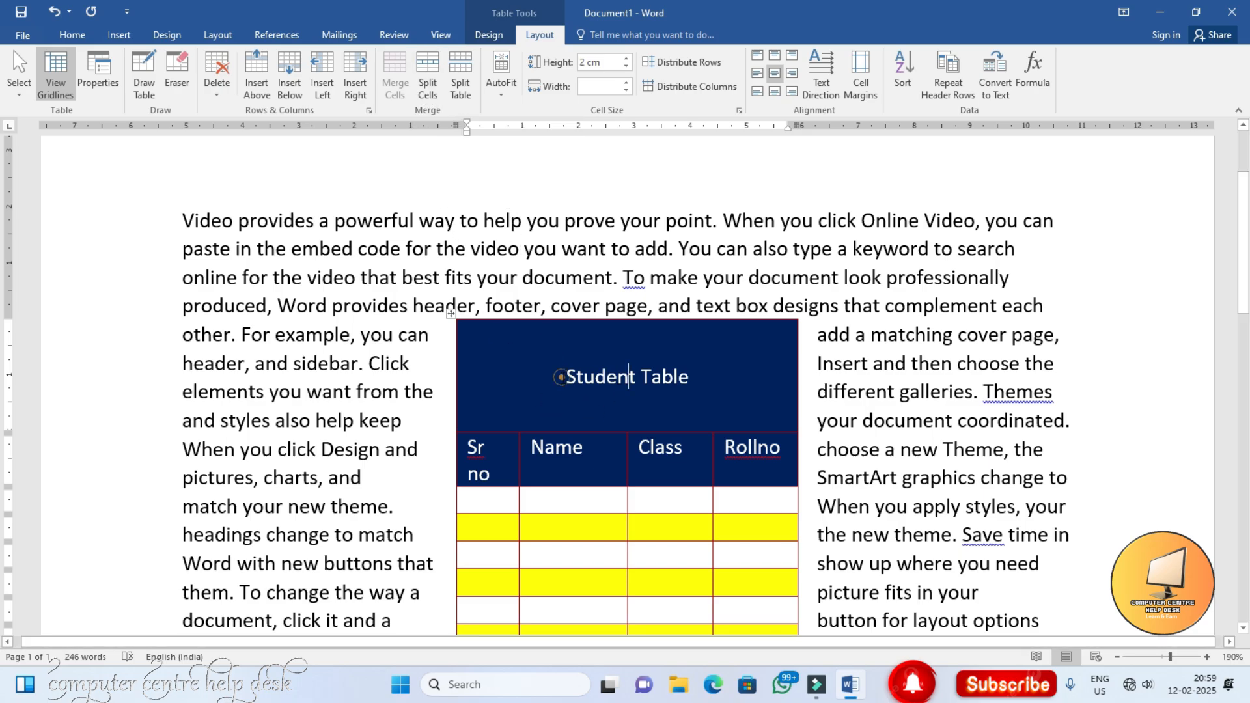
pyautogui.moveTo(561, 376); pyautogui.dragTo(685, 388)
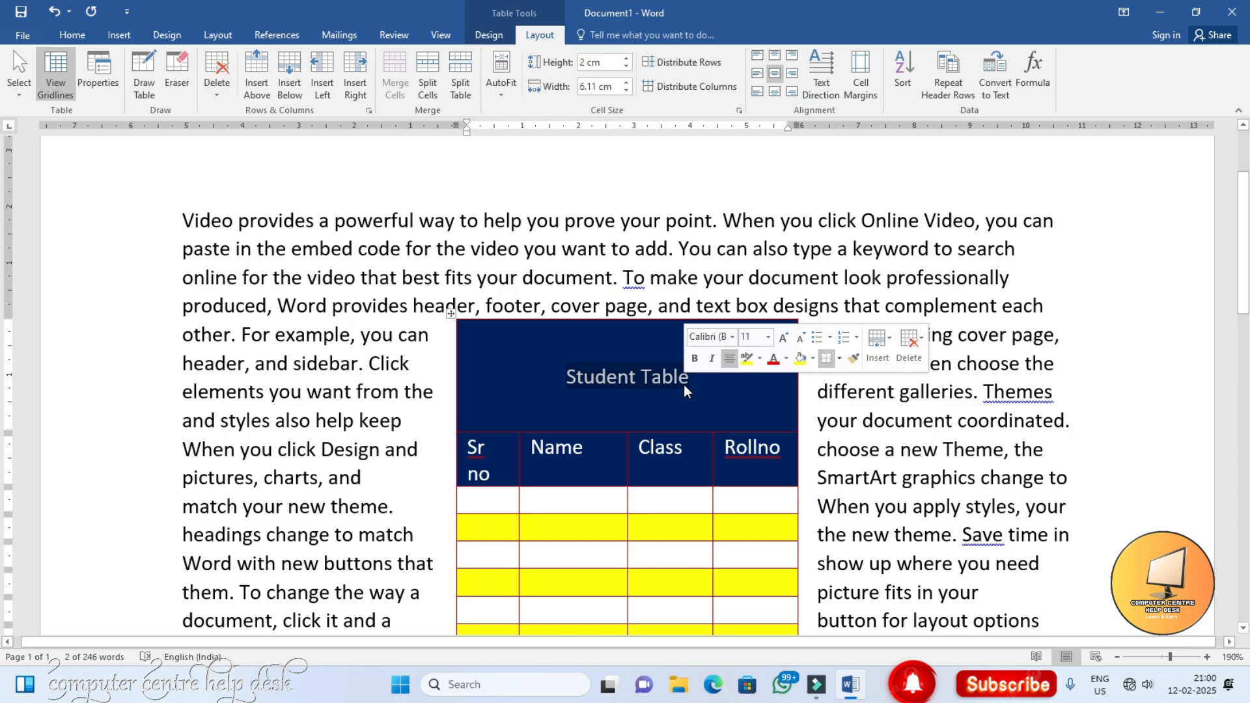
pyautogui.press('Delete')
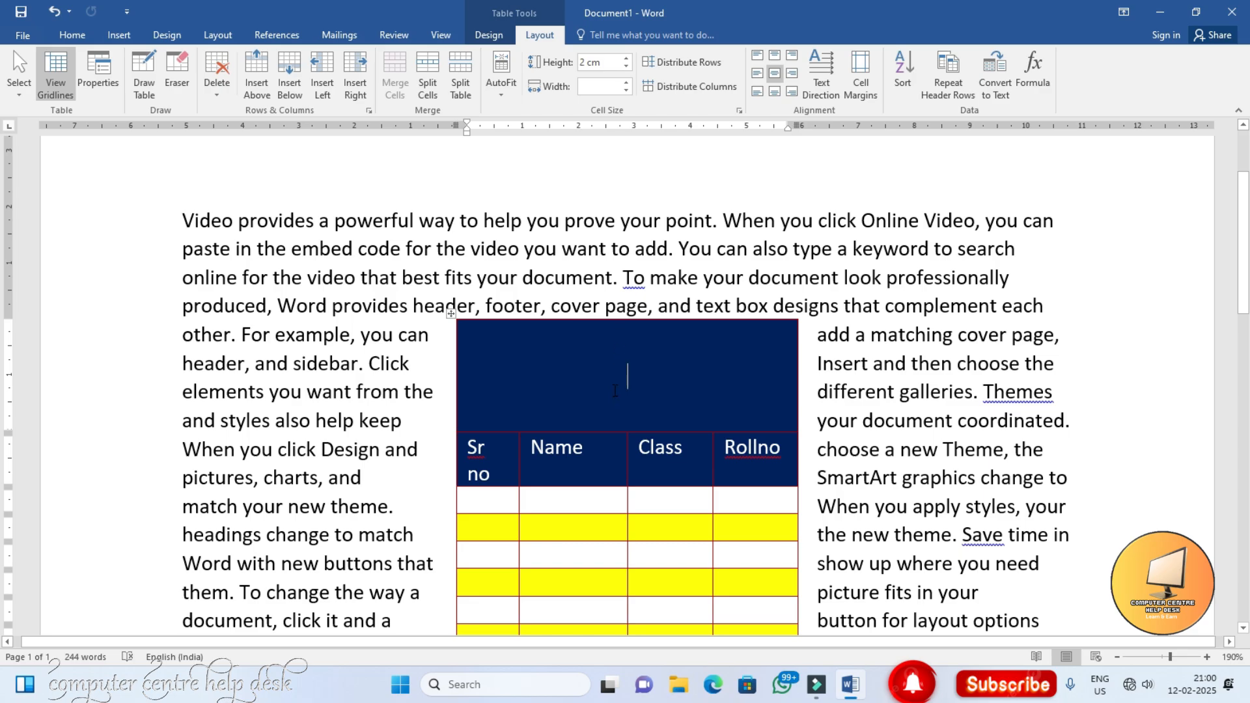
# Step: Split the empty merged title cell into 3 columns and 5 rows
pyautogui.click(421, 98)
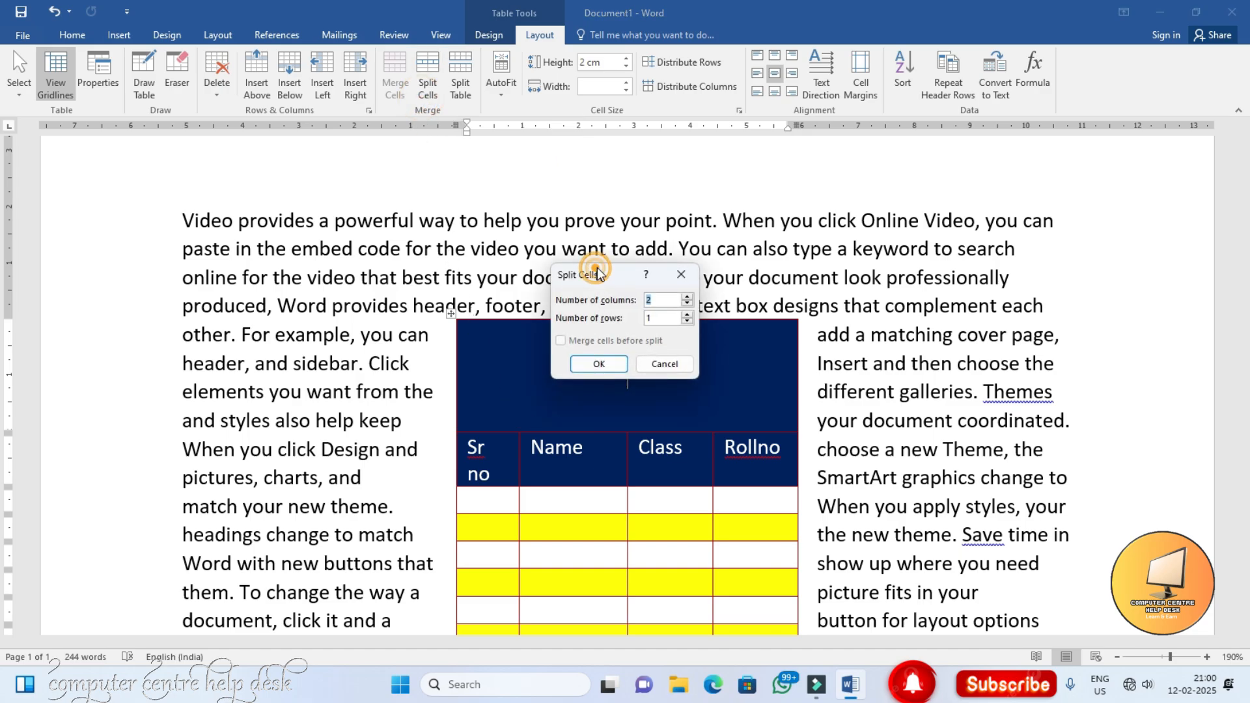
pyautogui.moveTo(598, 275); pyautogui.dragTo(800, 285)
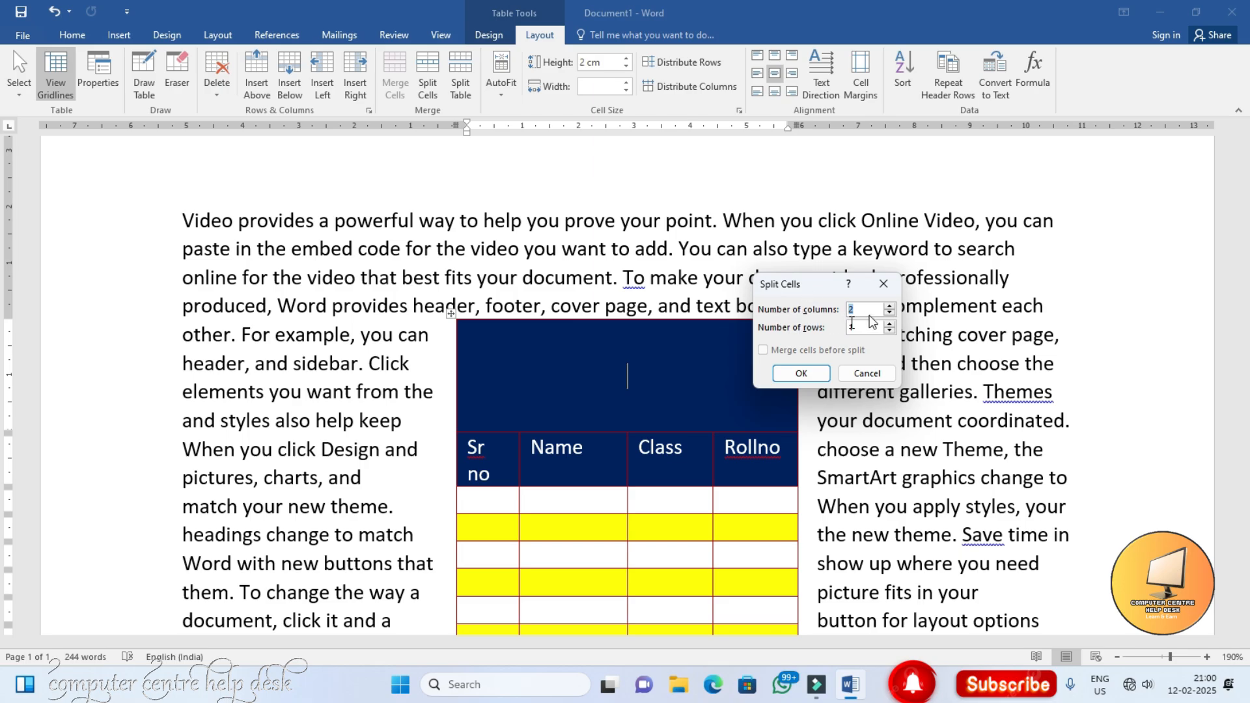
pyautogui.click(889, 306)
pyautogui.click(889, 306)
pyautogui.click(889, 313)
pyautogui.click(890, 325)
pyautogui.click(890, 325)
pyautogui.click(890, 325)
pyautogui.click(890, 324)
pyautogui.click(800, 373)
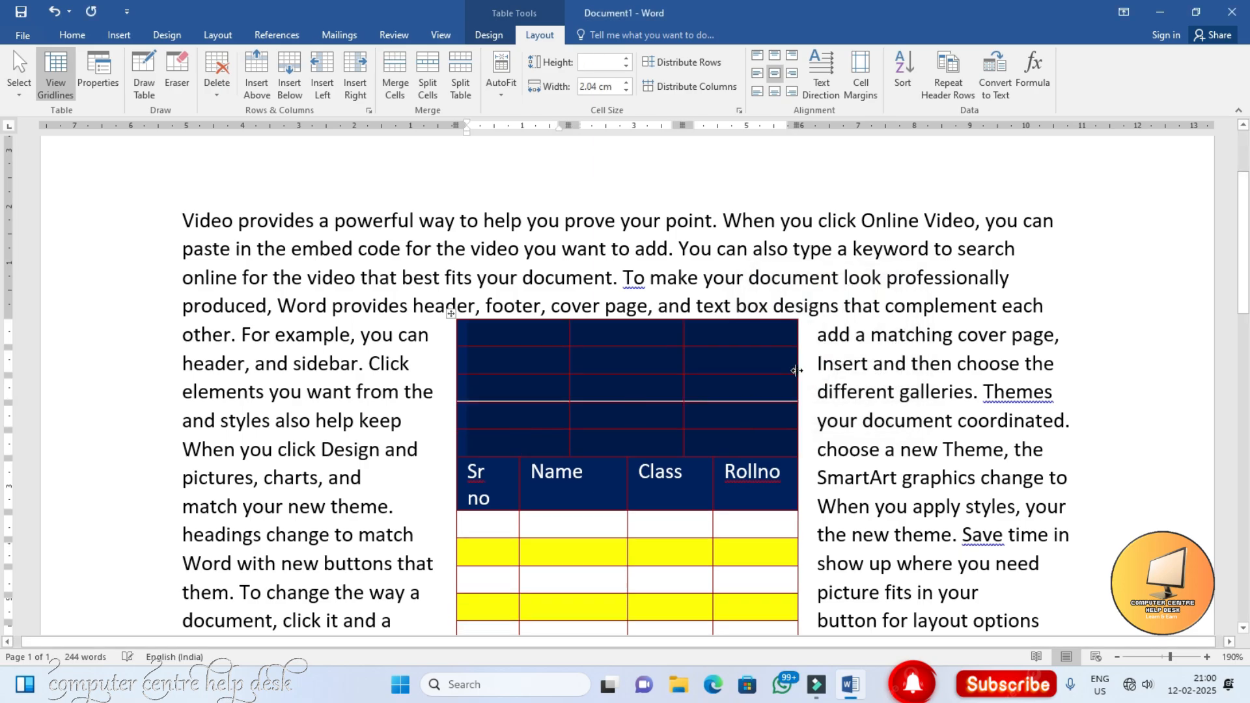
# Step: Split the table in two at the third blank row below the column headings
pyautogui.click(594, 415)
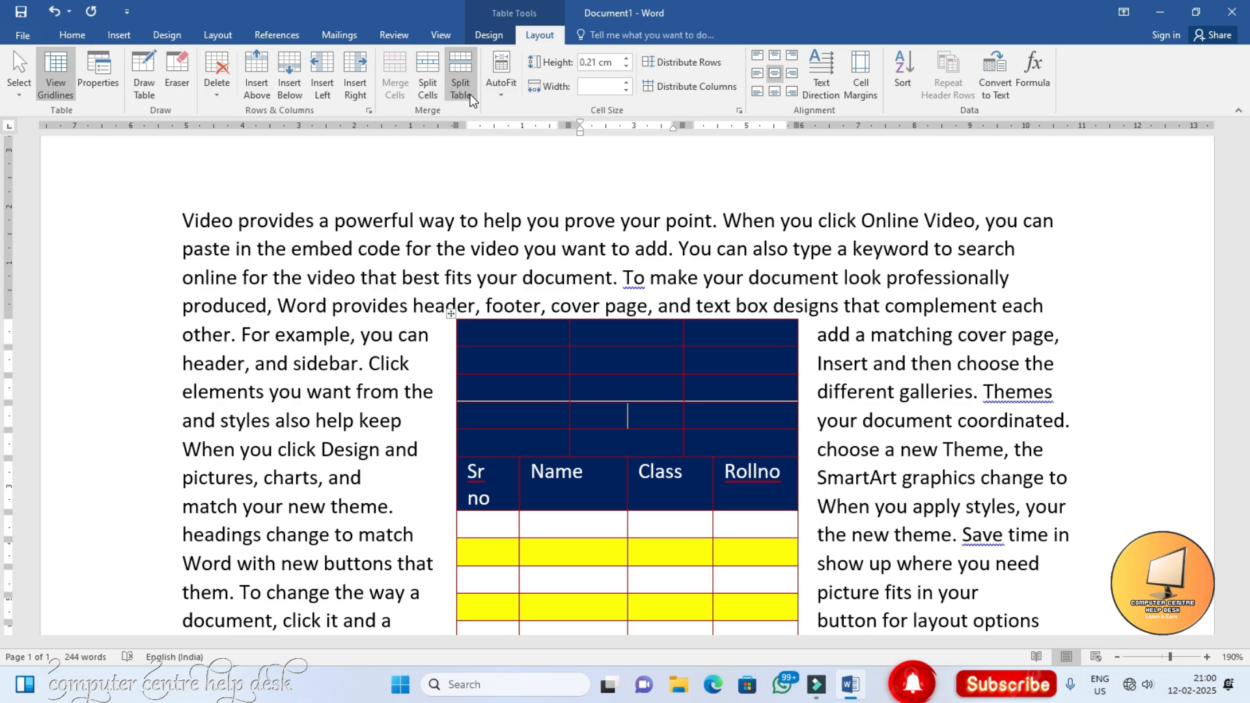
pyautogui.scroll(-6, 582, 443)
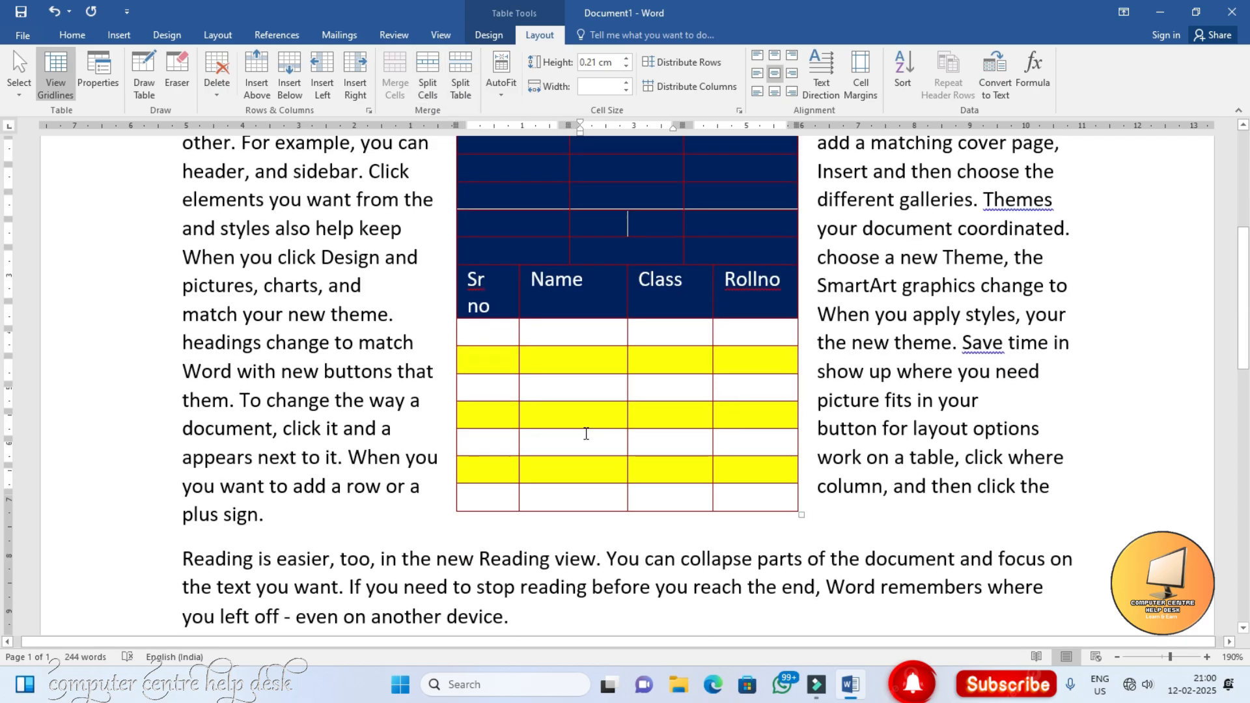
pyautogui.scroll(3, 586, 433)
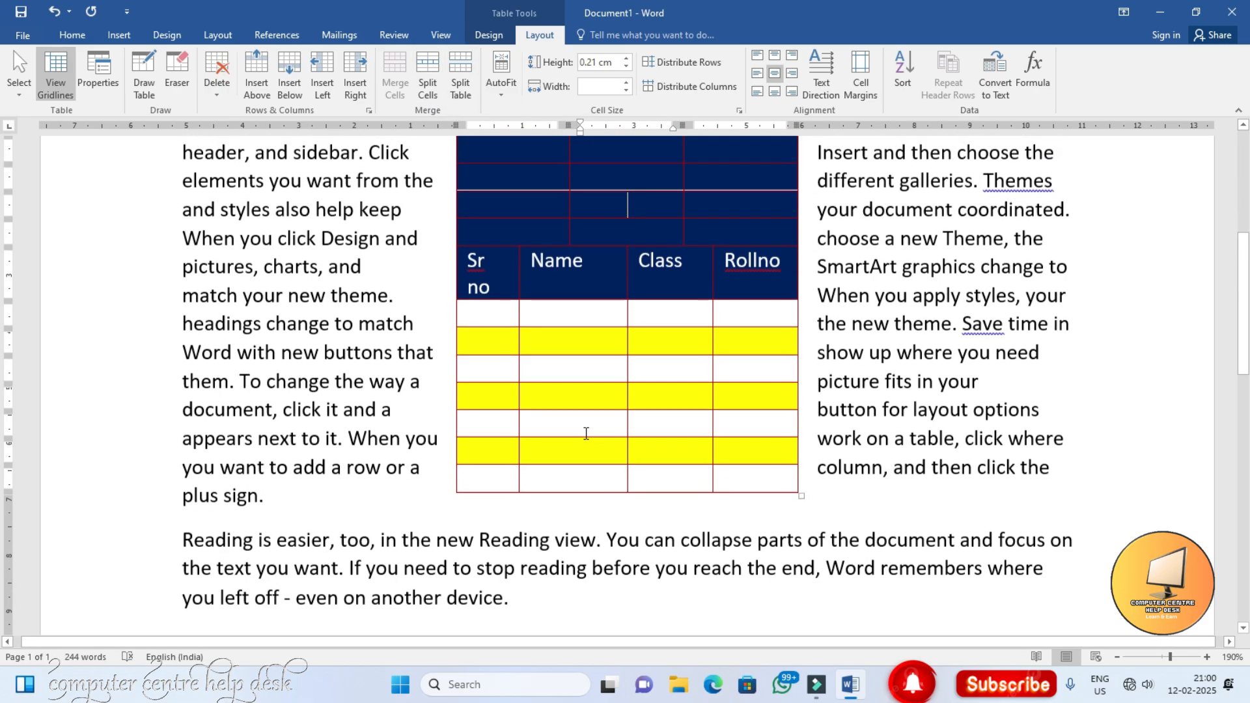
pyautogui.click(493, 370)
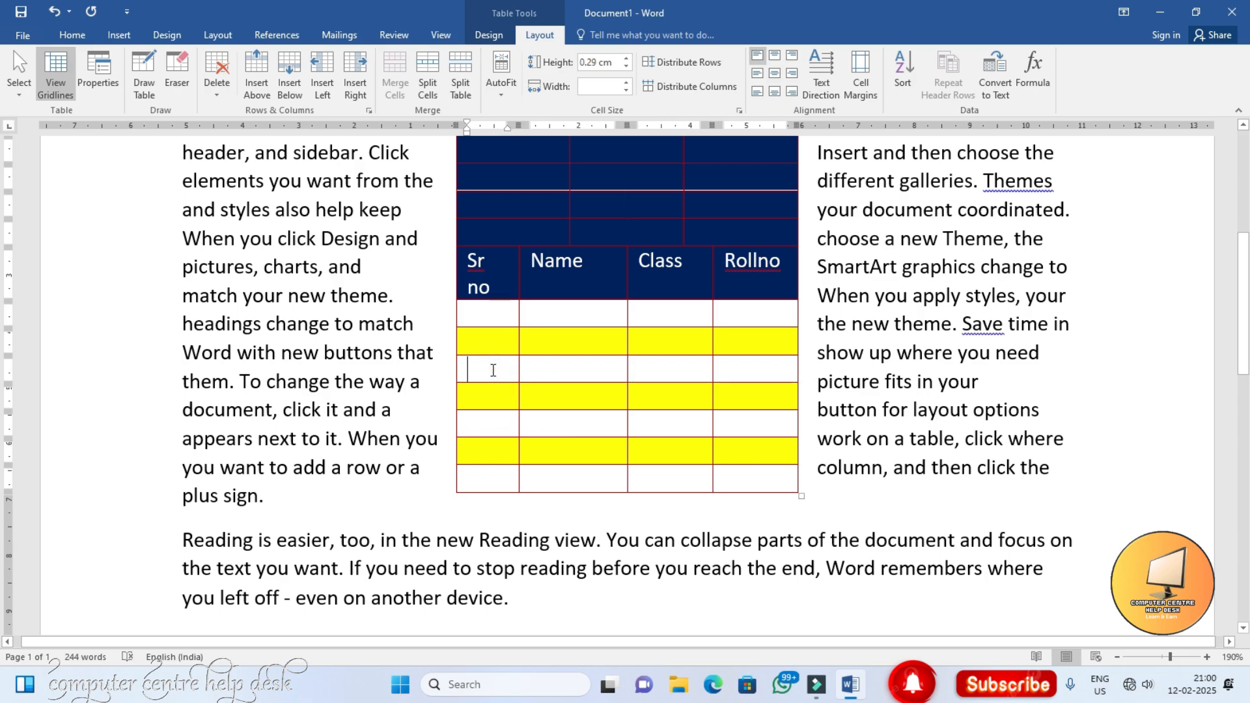
pyautogui.click(462, 91)
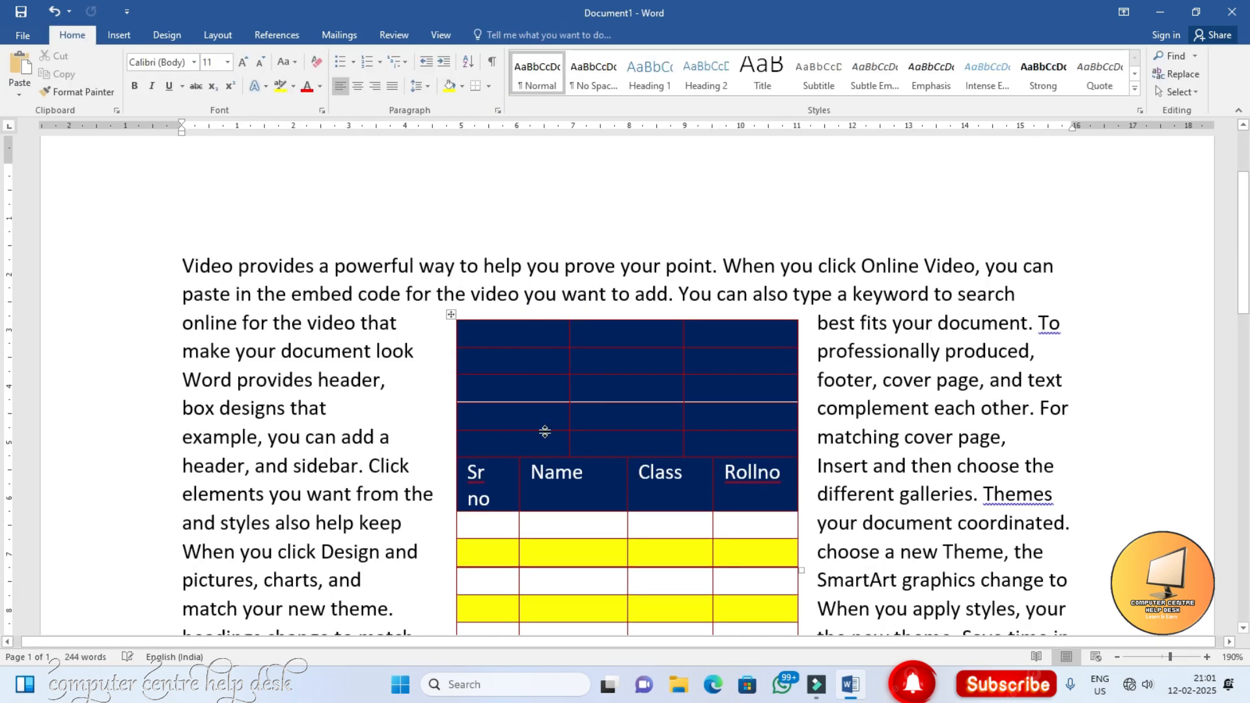
# Step: Move the lower split-off table to the right side of the page, beside the paragraph text
pyautogui.scroll(-3, 545, 432)
pyautogui.scroll(3, 546, 432)
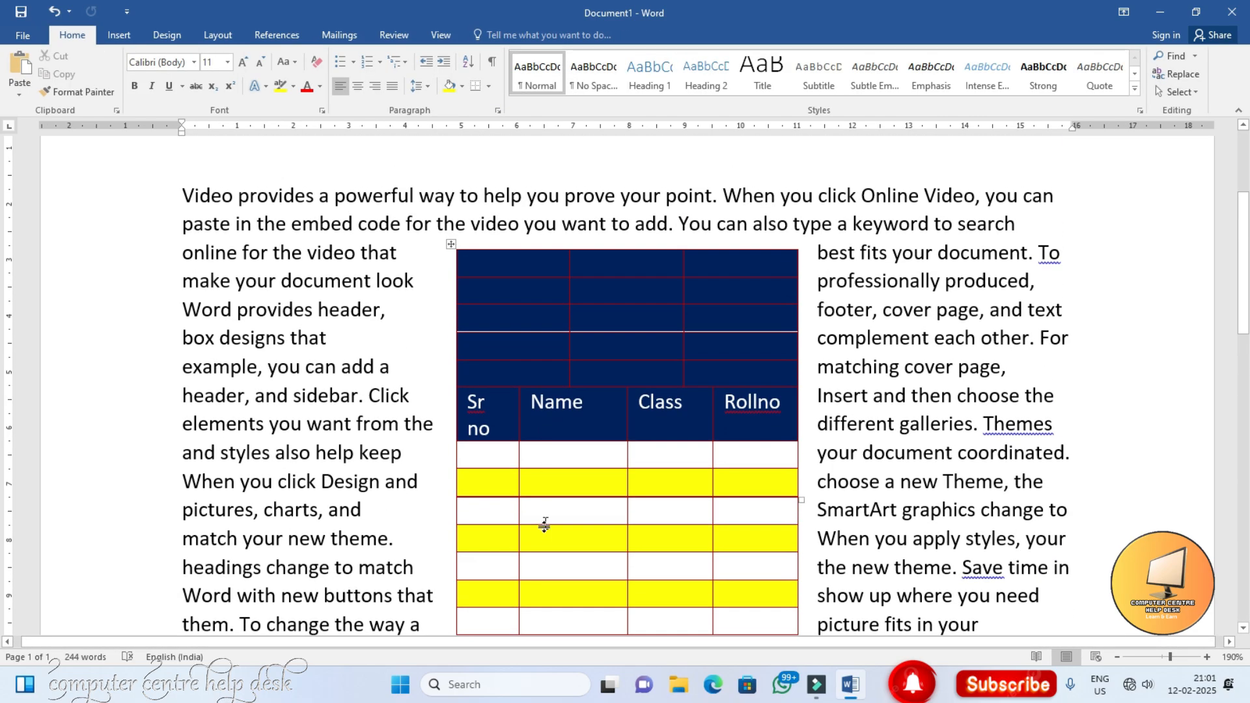
pyautogui.click(544, 530)
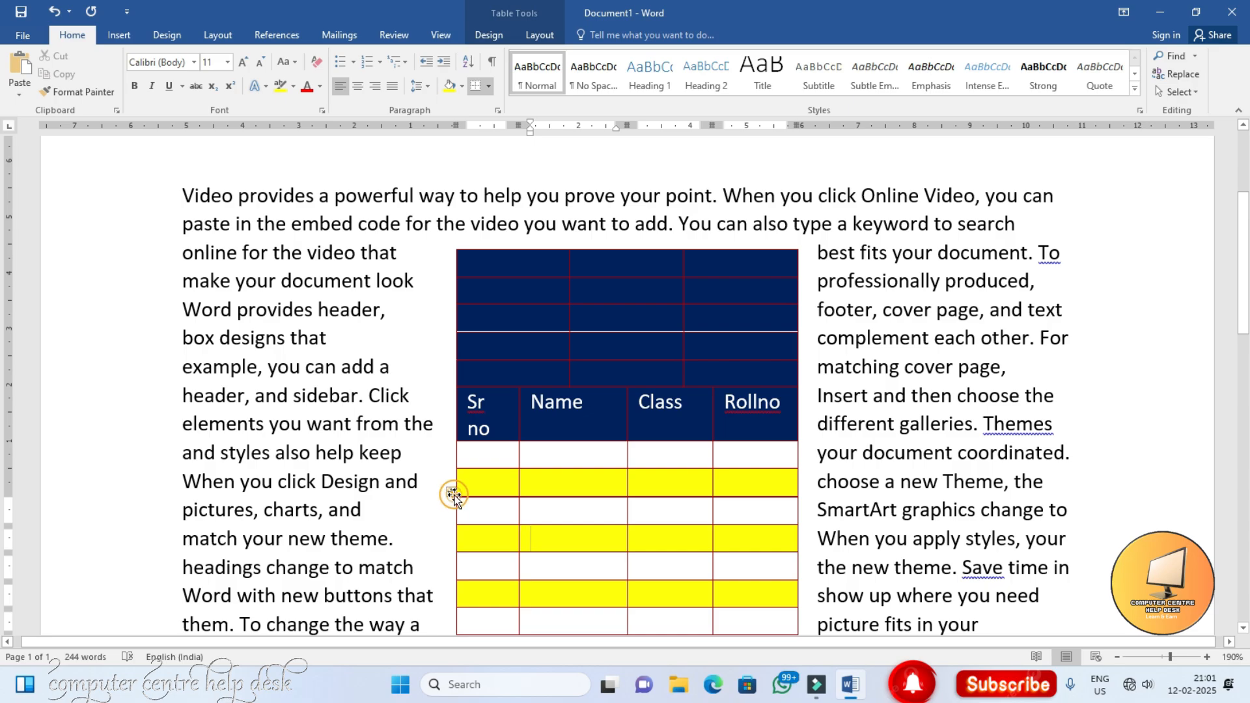
pyautogui.moveTo(450, 495); pyautogui.dragTo(868, 534)
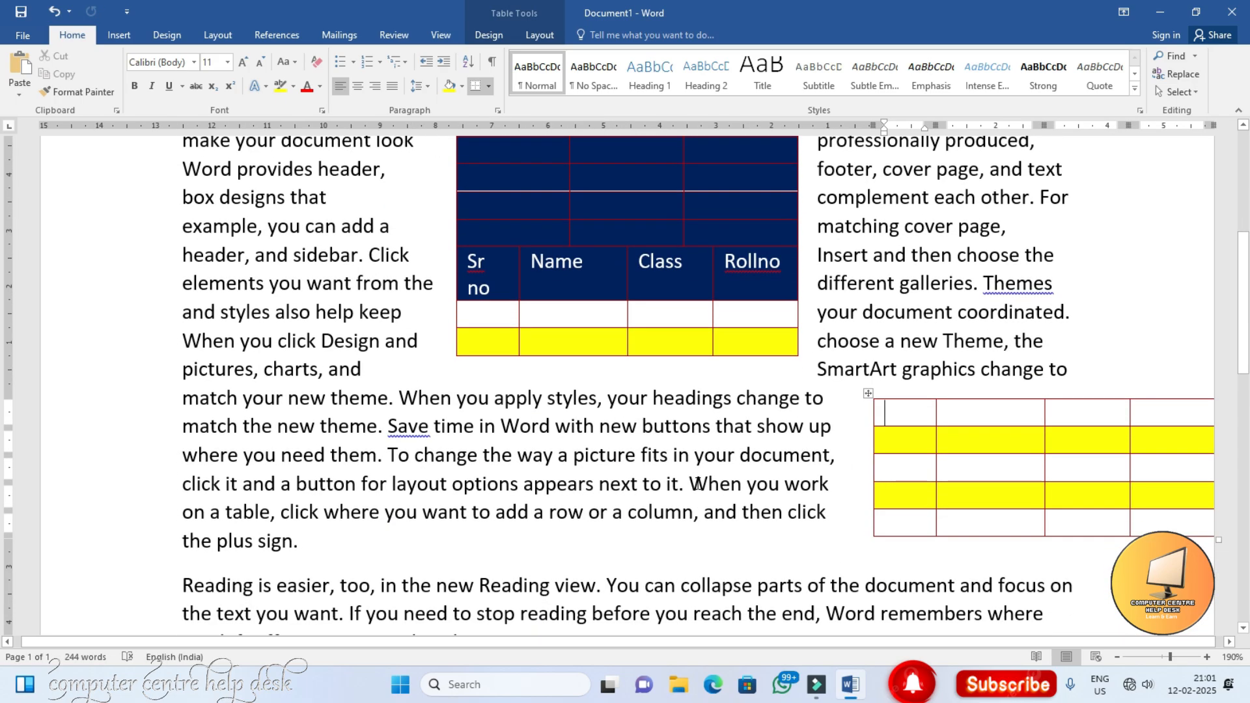
# Step: Cut the upper table with the blue header rows out of the document
pyautogui.click(650, 343)
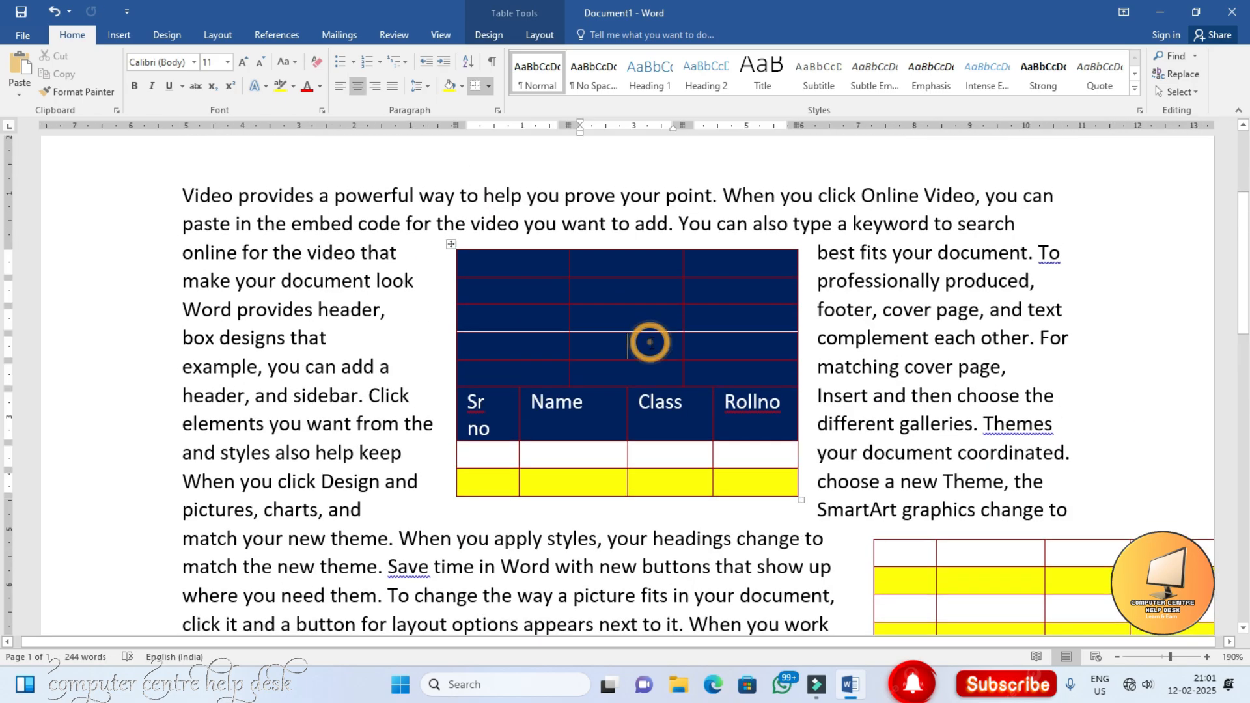
pyautogui.click(539, 36)
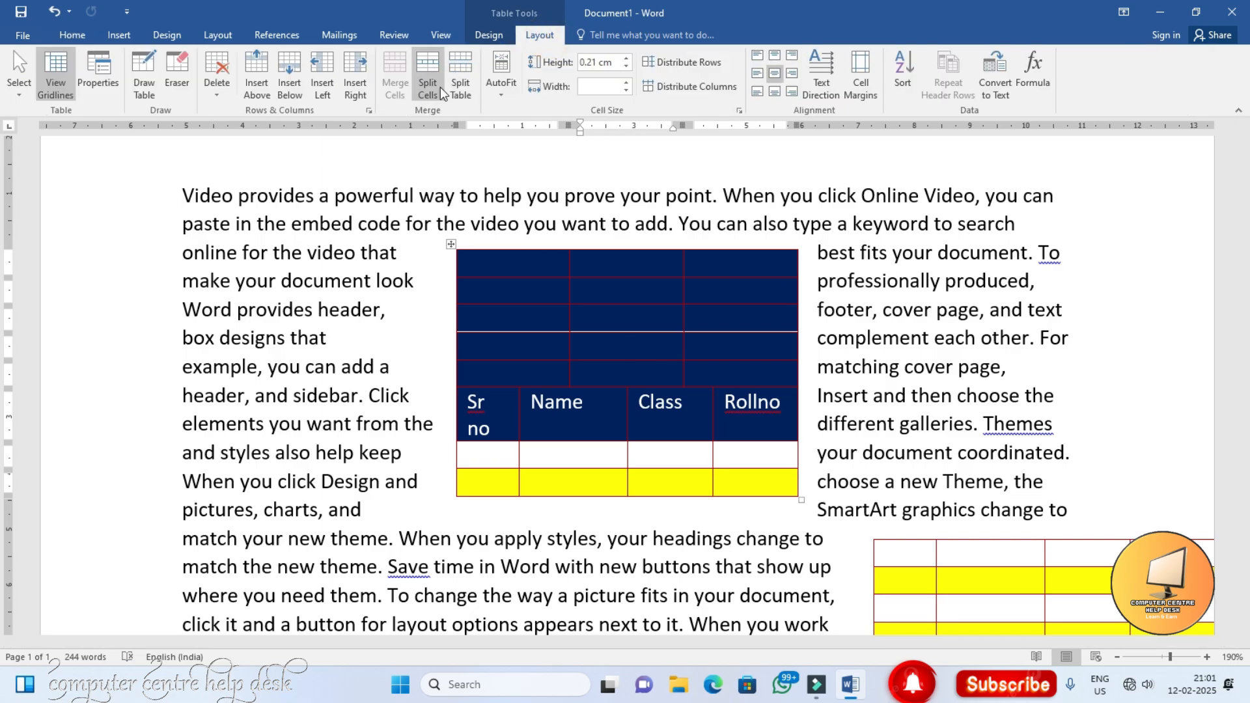
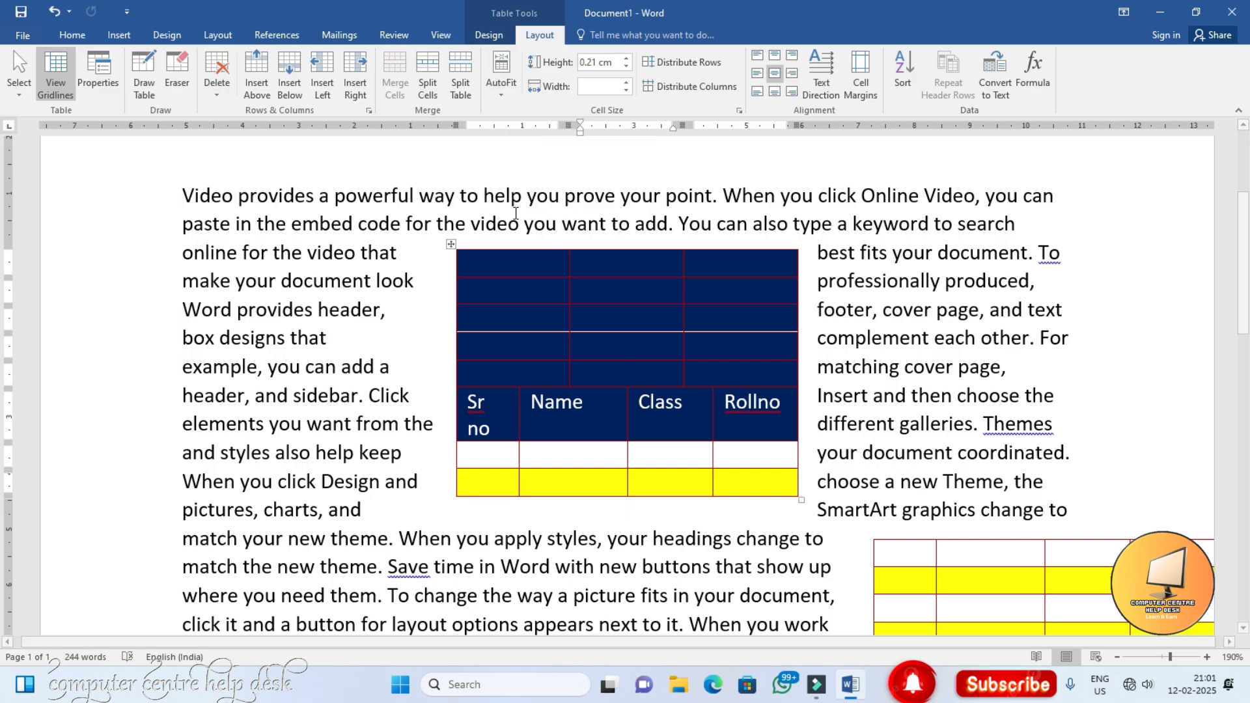
pyautogui.click(558, 315)
pyautogui.scroll(-2, 716, 422)
pyautogui.scroll(3, 716, 422)
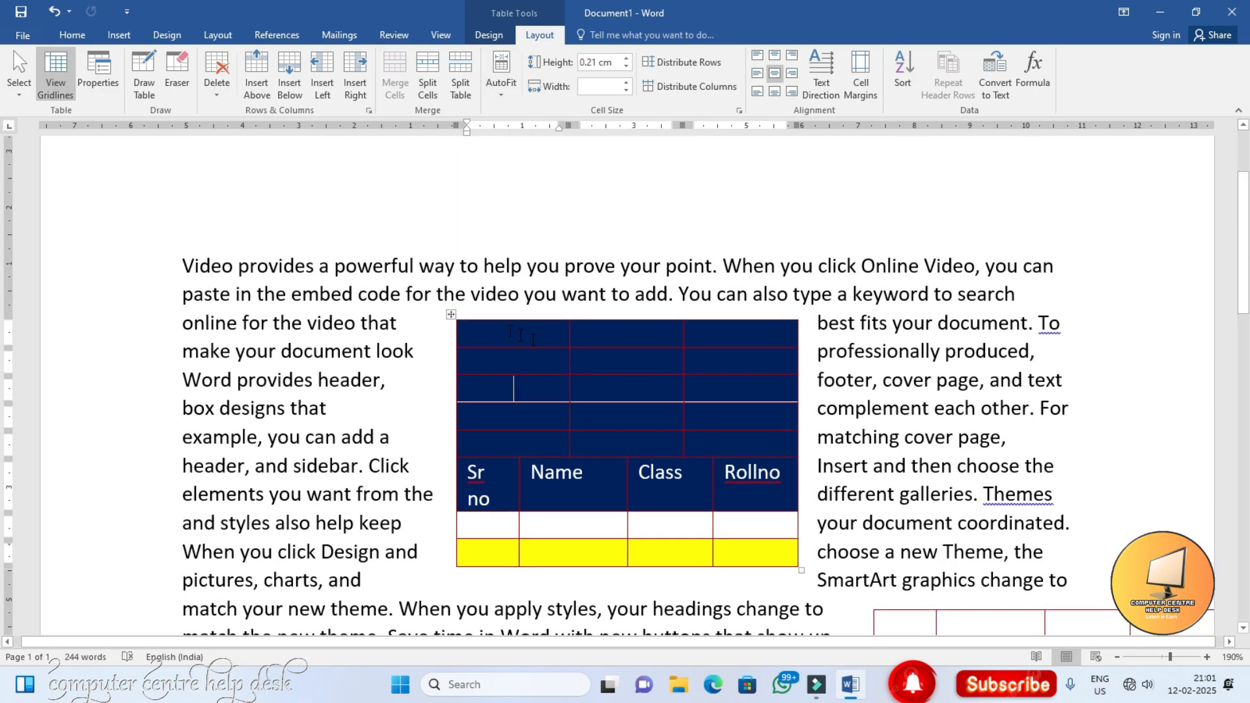
pyautogui.click(451, 315)
pyautogui.rightClick(451, 315)
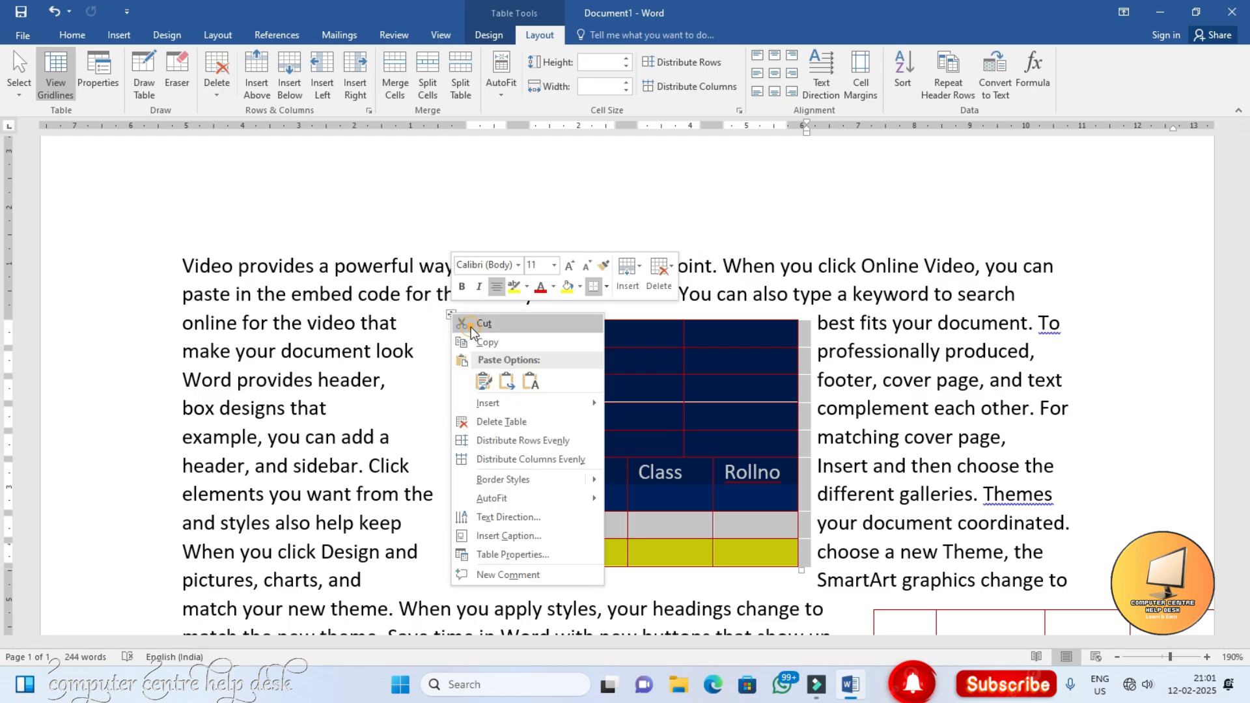
pyautogui.click(482, 324)
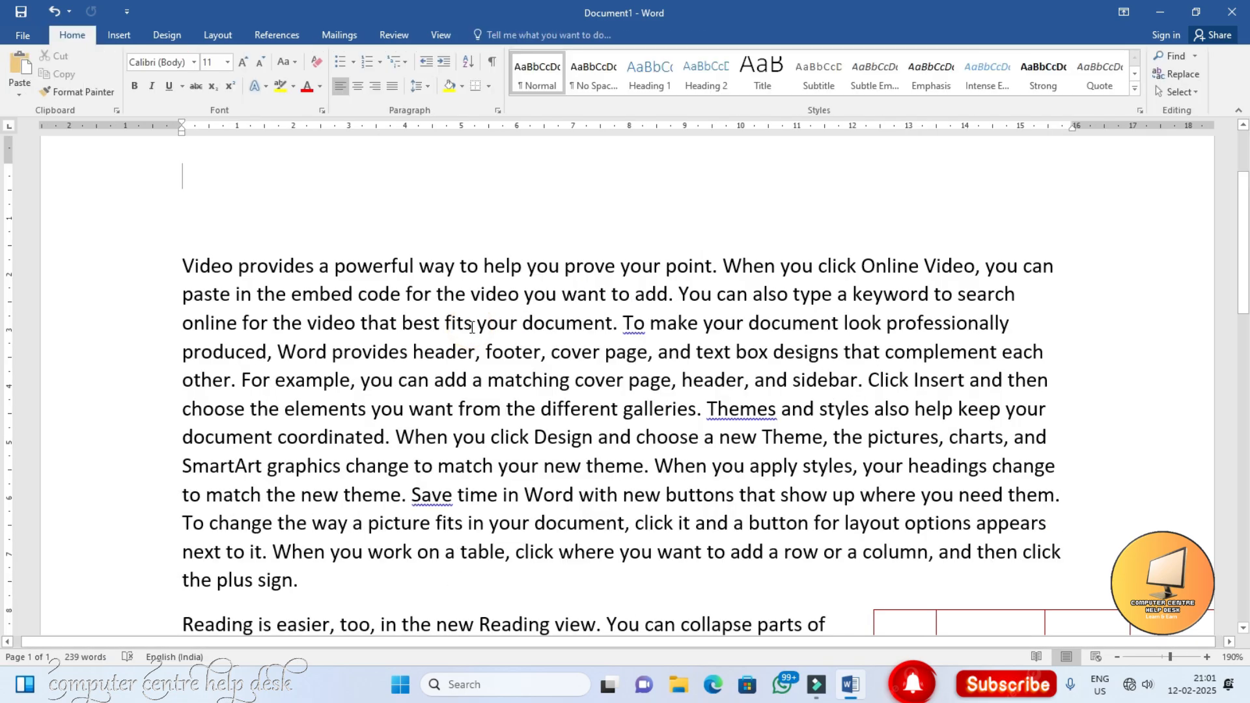
# Step: Create a new blank document and insert a table with 4 columns and 8 rows
pyautogui.hotkey('ctrl', 'n')
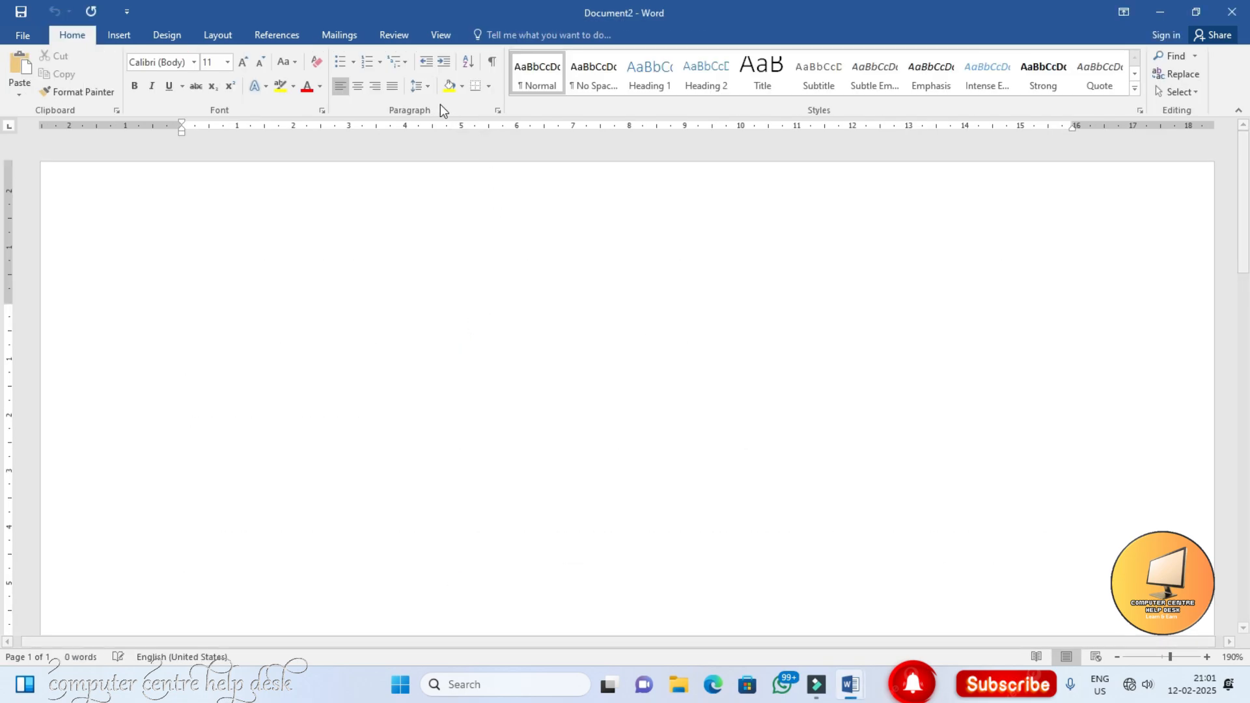
pyautogui.click(115, 37)
pyautogui.click(133, 81)
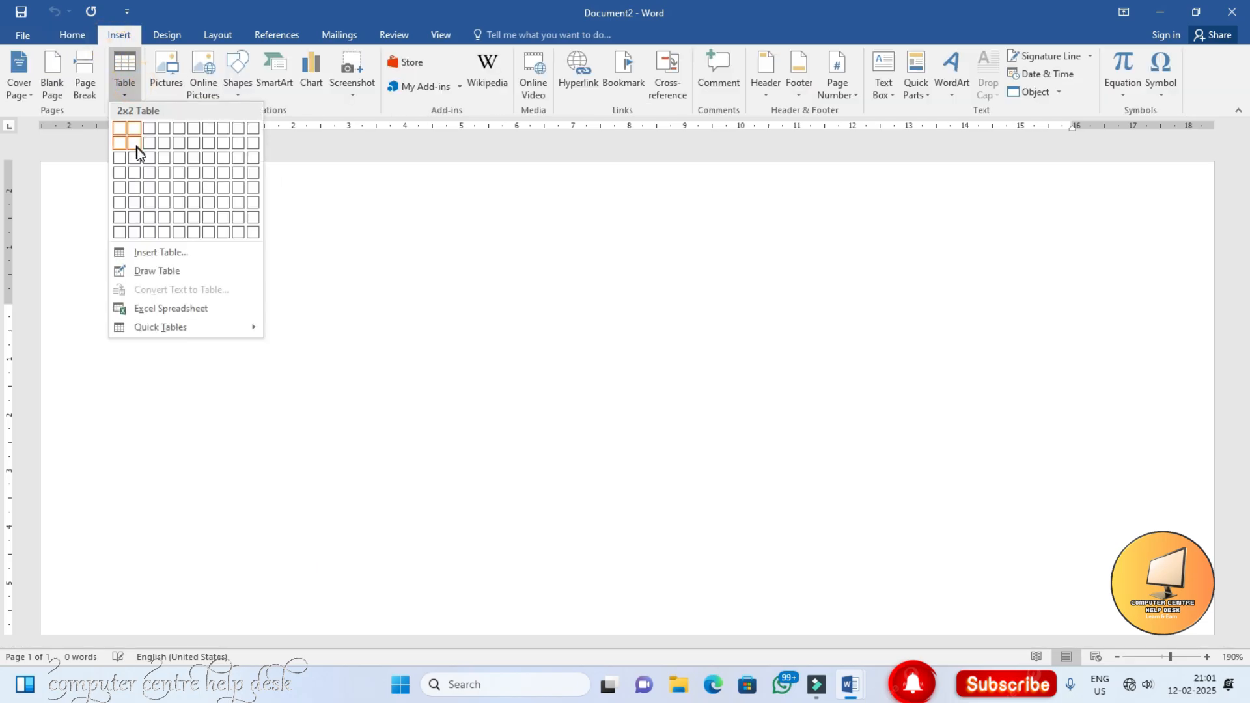
pyautogui.click(164, 231)
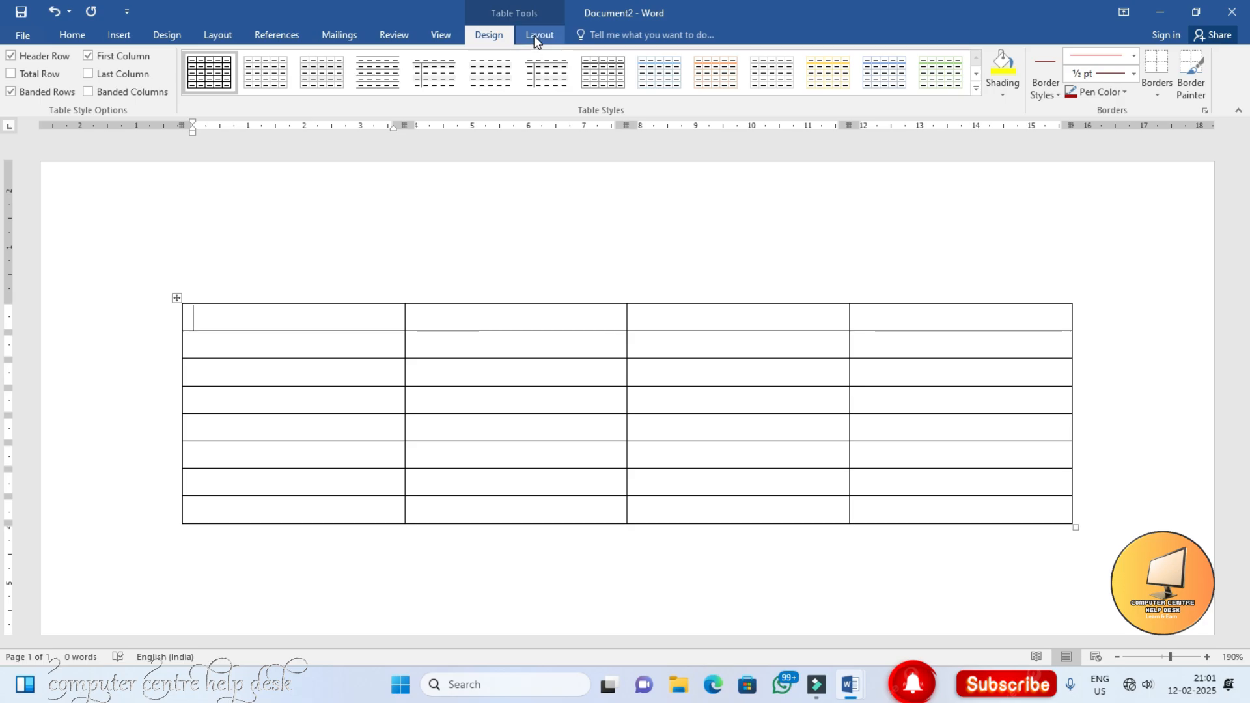
# Step: Apply AutoFit Contents to the new empty table
pyautogui.click(538, 36)
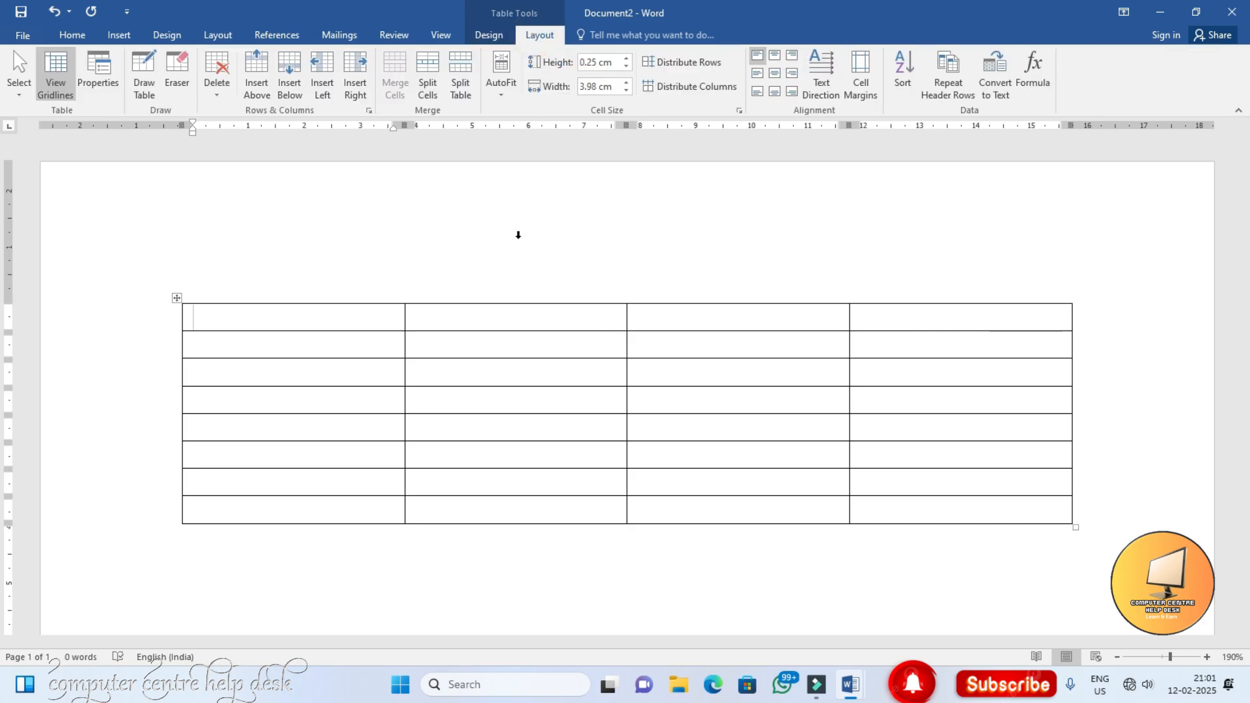
pyautogui.click(503, 92)
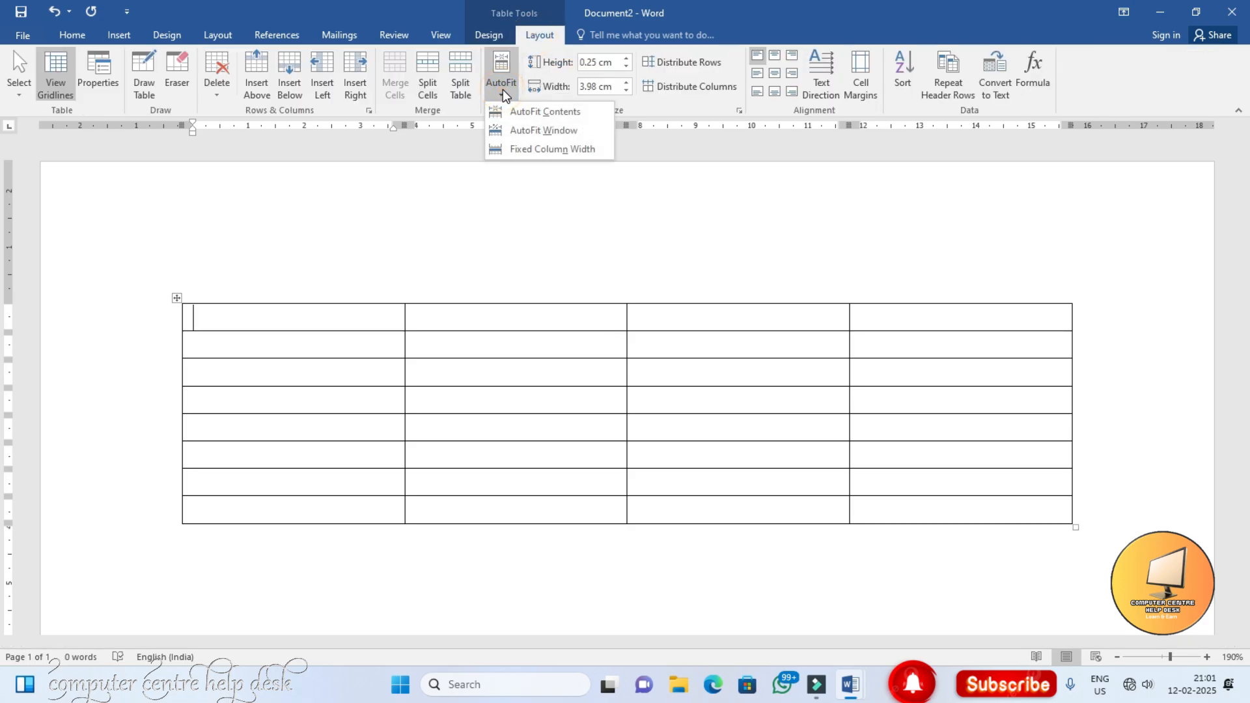
pyautogui.click(545, 112)
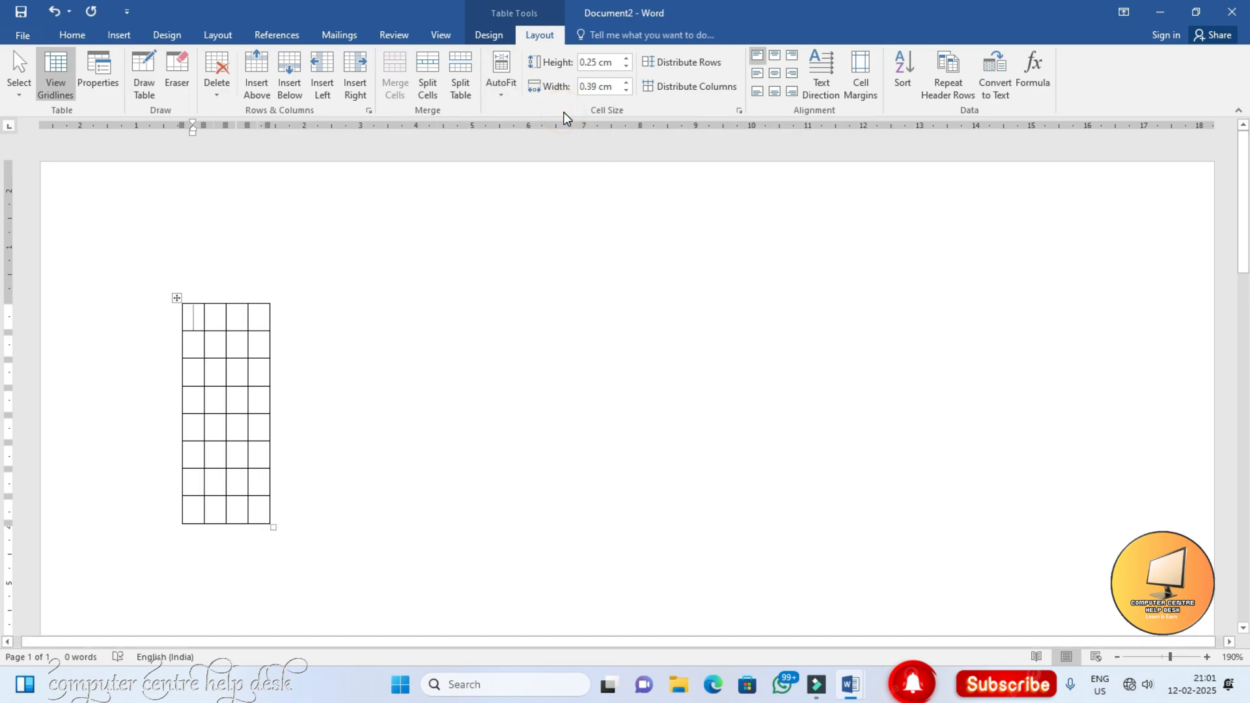
# Step: Test the content fitting by entering "hhjhjhjh" in the table's first cell, and delete that text again
pyautogui.write('hhjhjhjh')
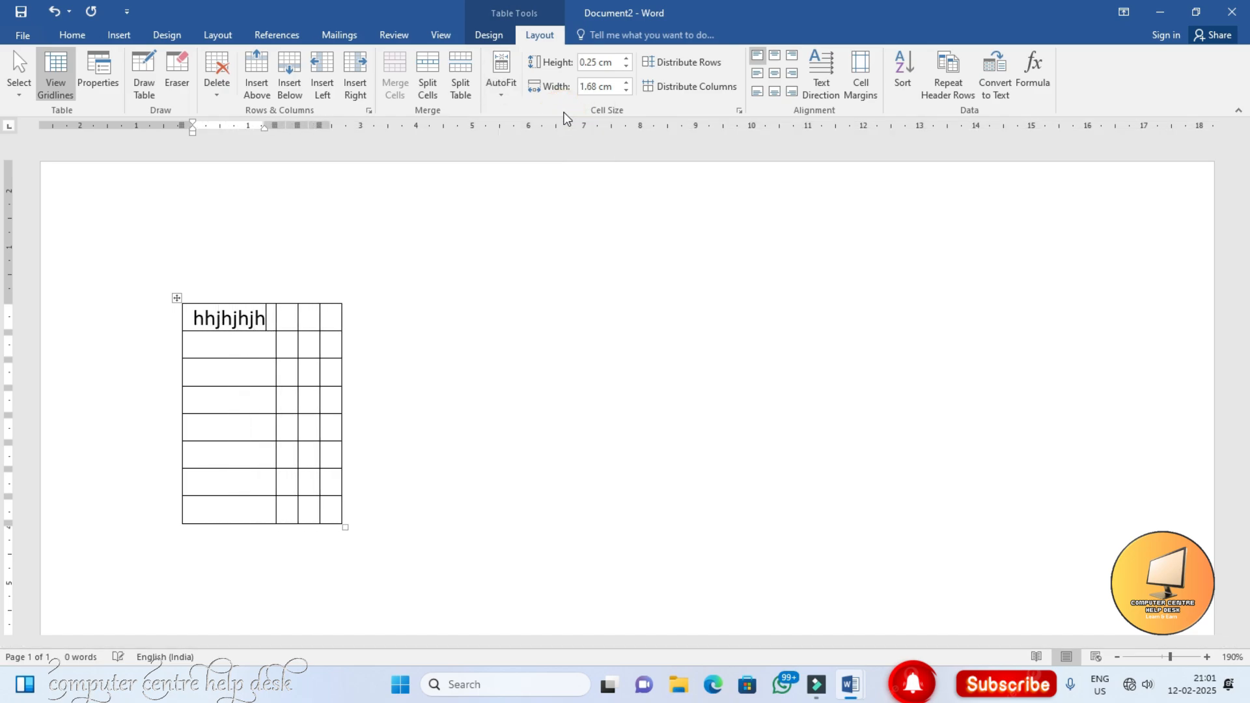
pyautogui.press('BackSpace')
pyautogui.press('BackSpace')
pyautogui.press('BackSpace')
pyautogui.press('BackSpace')
pyautogui.press('BackSpace')
pyautogui.press('BackSpace')
pyautogui.press('BackSpace')
pyautogui.press('BackSpace')
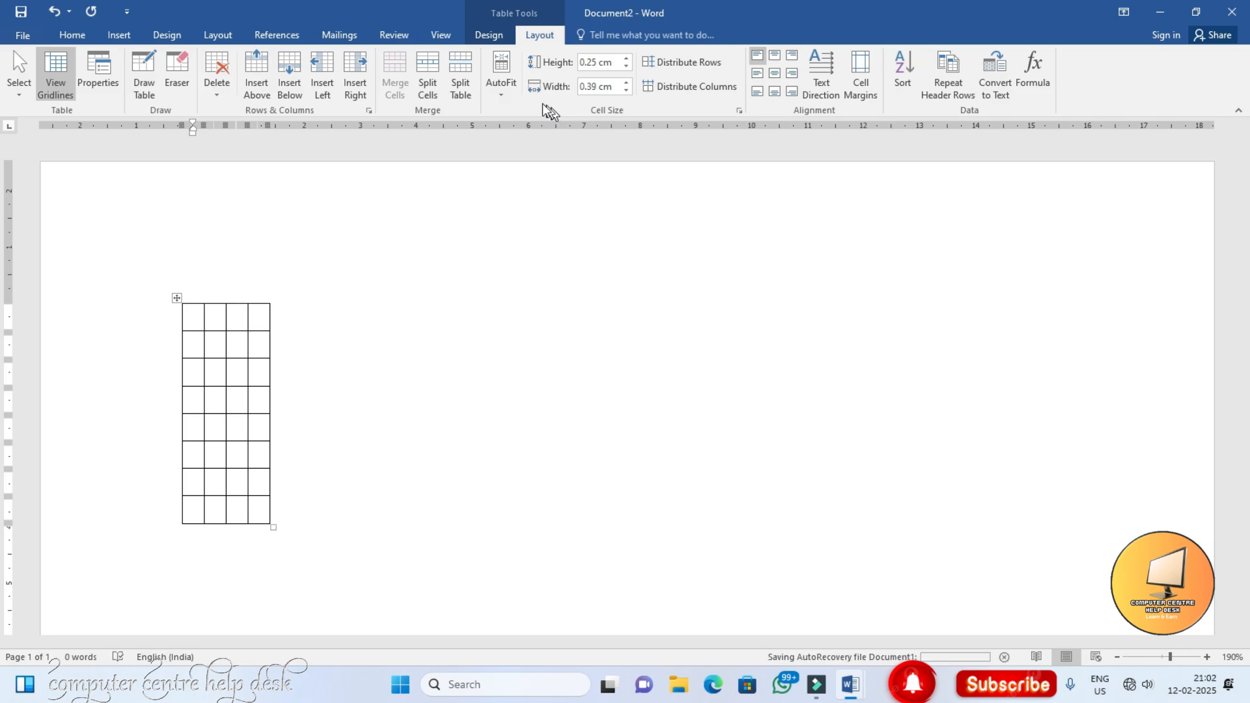
pyautogui.click(515, 93)
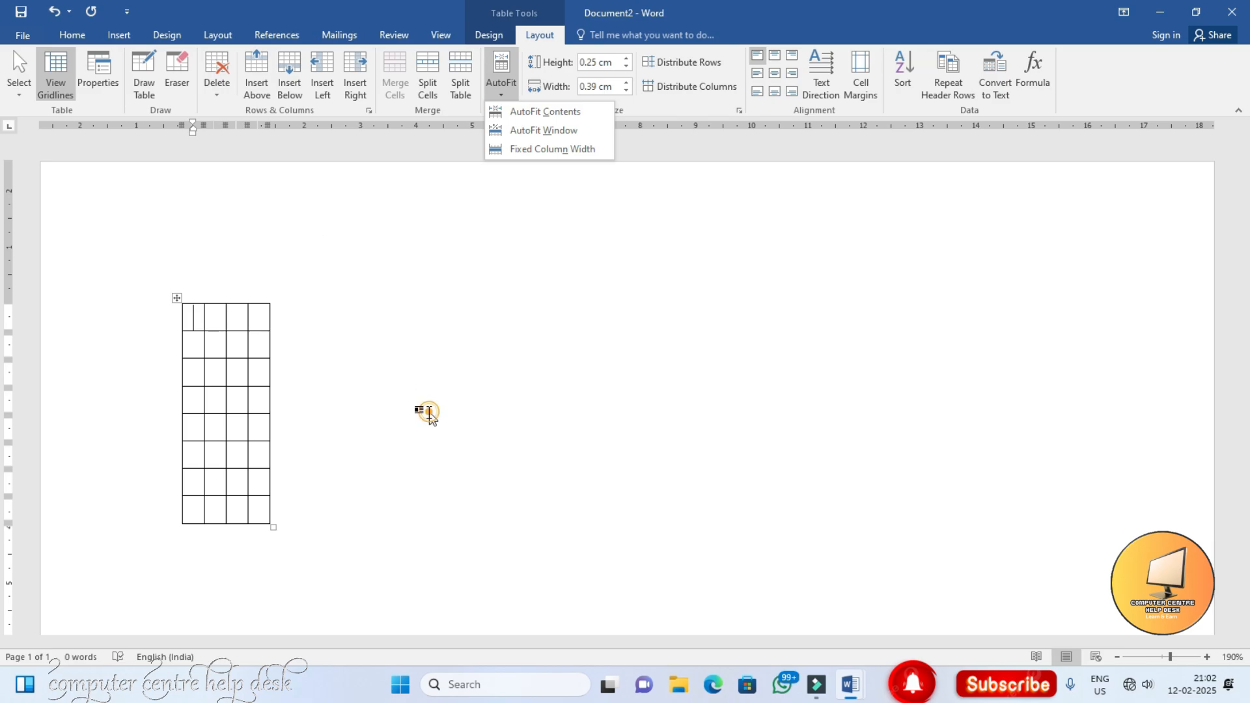
pyautogui.click(427, 412)
pyautogui.scroll(-3, 446, 491)
pyautogui.click(447, 491)
pyautogui.scroll(3, 280, 273)
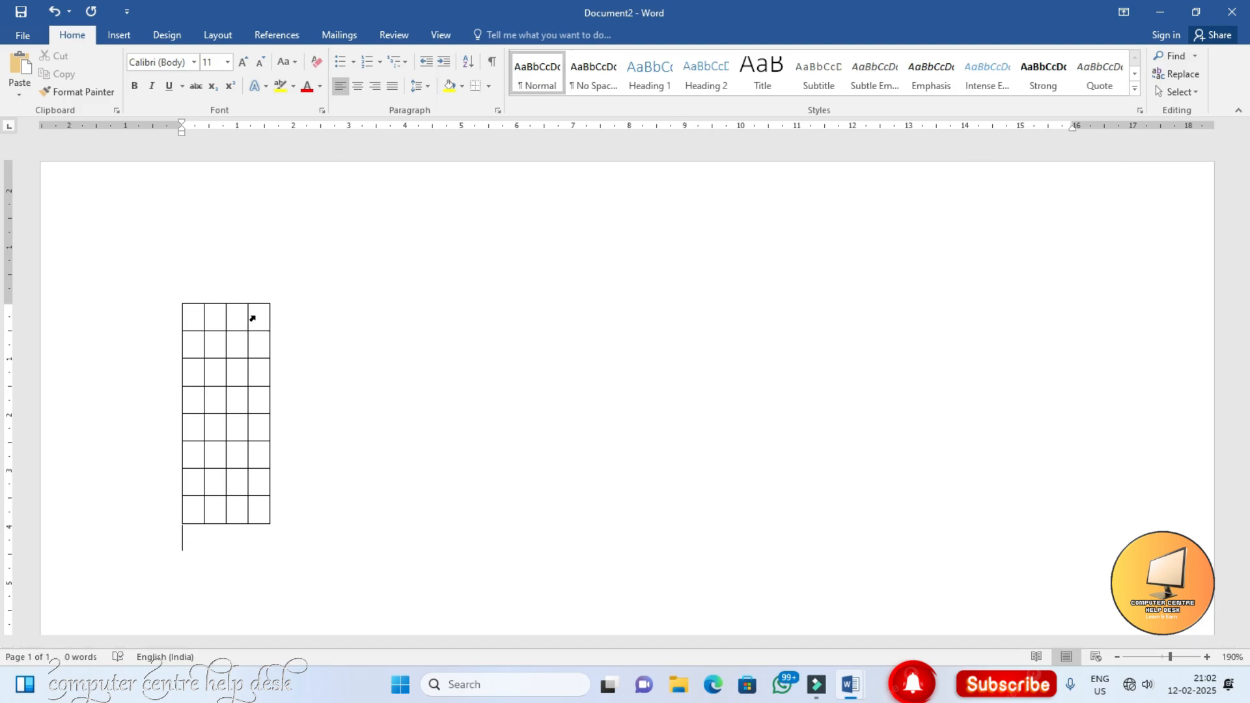
# Step: Resize the narrow table by its corner so its columns become about 0.44 cm wide
pyautogui.click(238, 353)
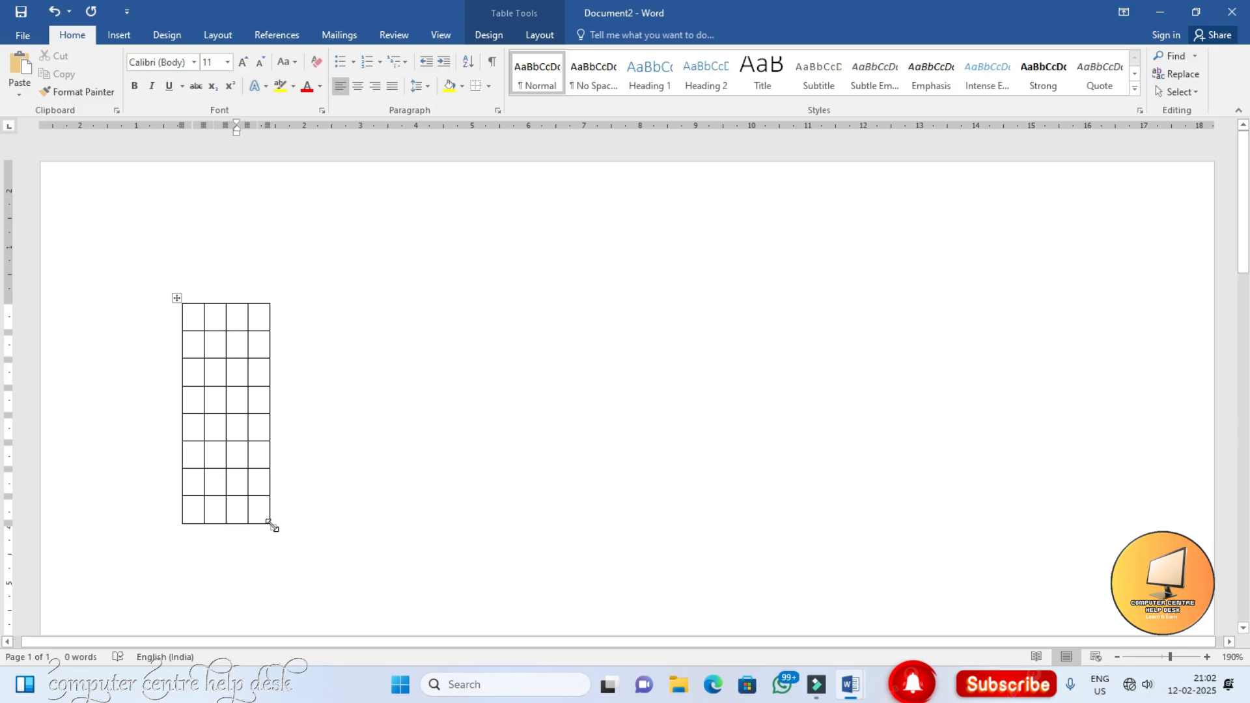
pyautogui.moveTo(272, 525); pyautogui.dragTo(279, 487)
pyautogui.click(226, 357)
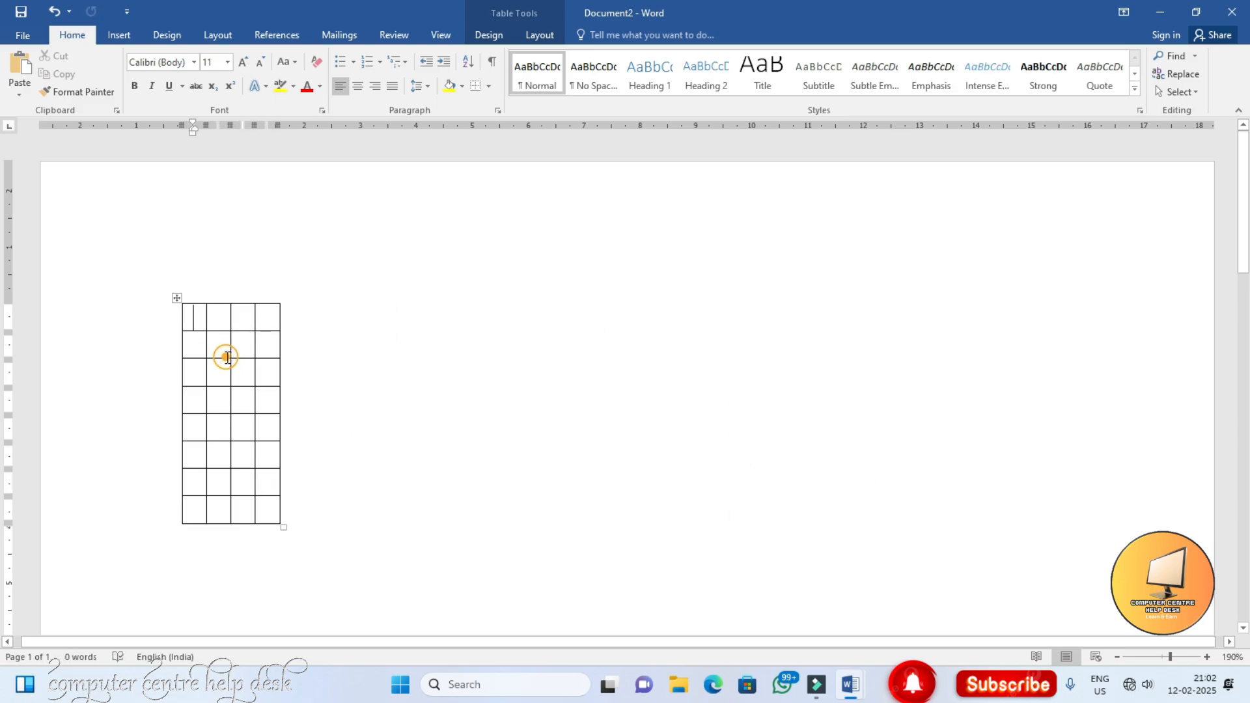
pyautogui.click(522, 504)
pyautogui.click(333, 593)
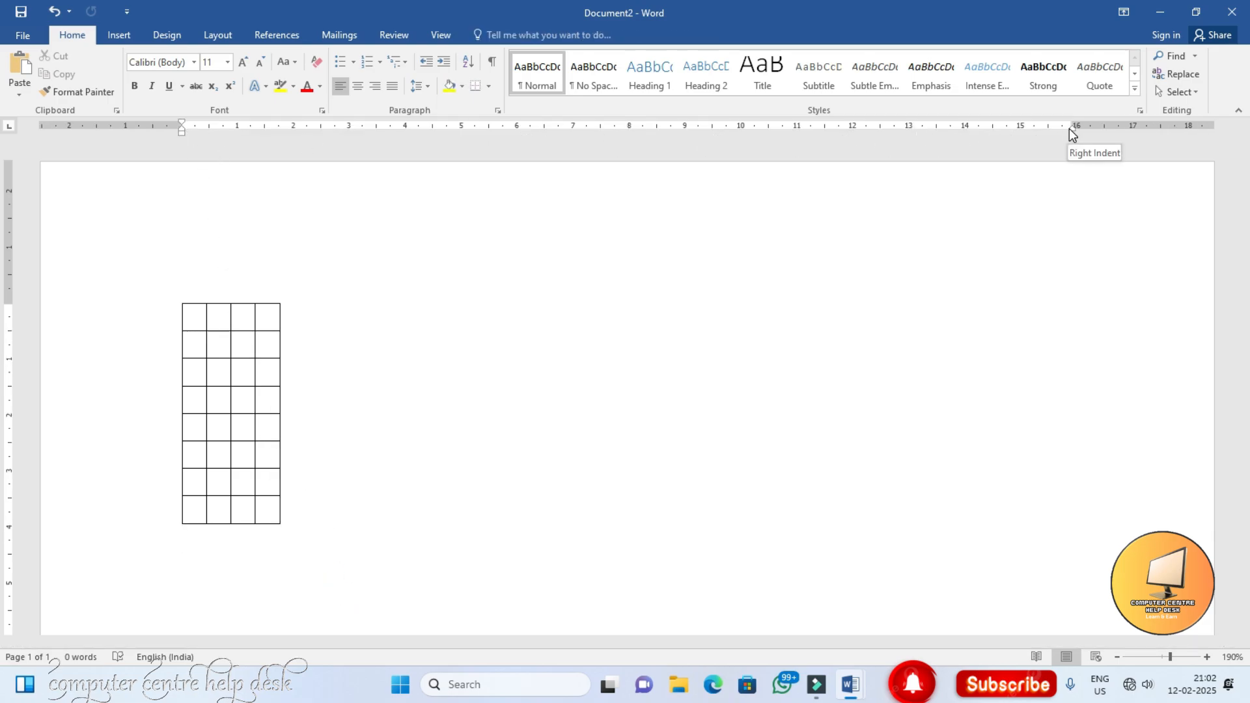
# Step: Apply AutoFit Window to stretch the table across the full width between the page margins
pyautogui.click(243, 323)
pyautogui.click(541, 35)
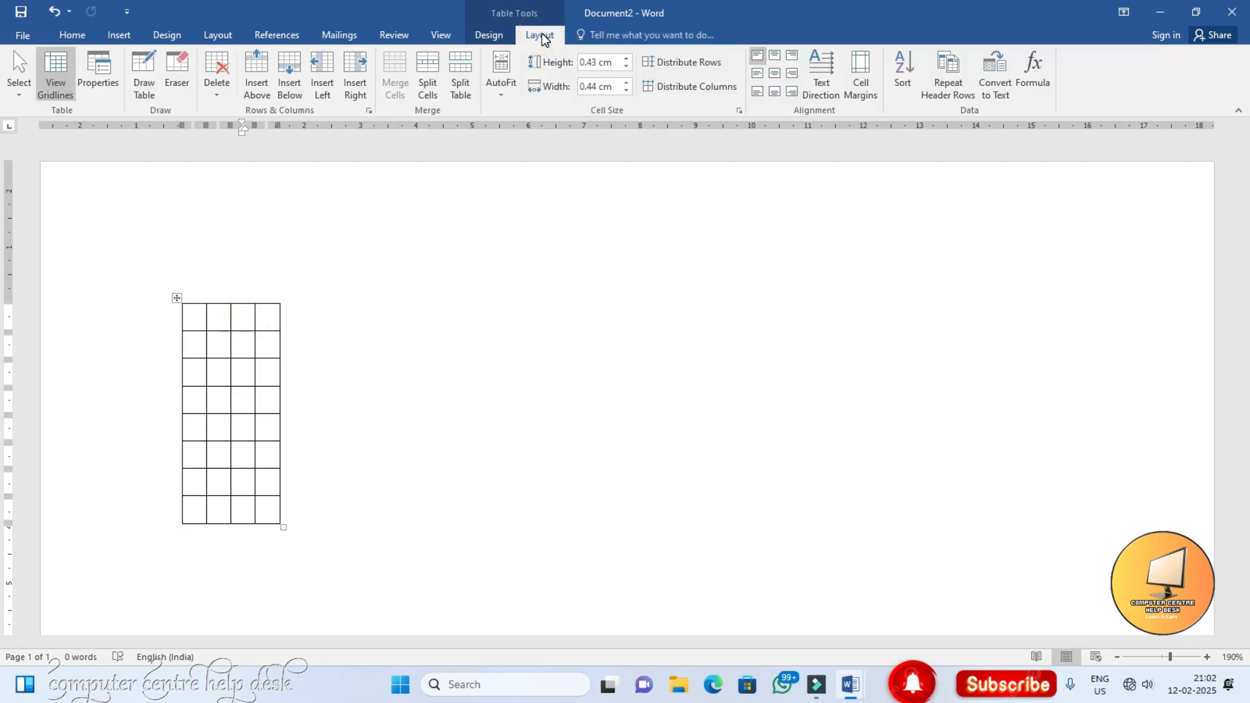
pyautogui.click(503, 93)
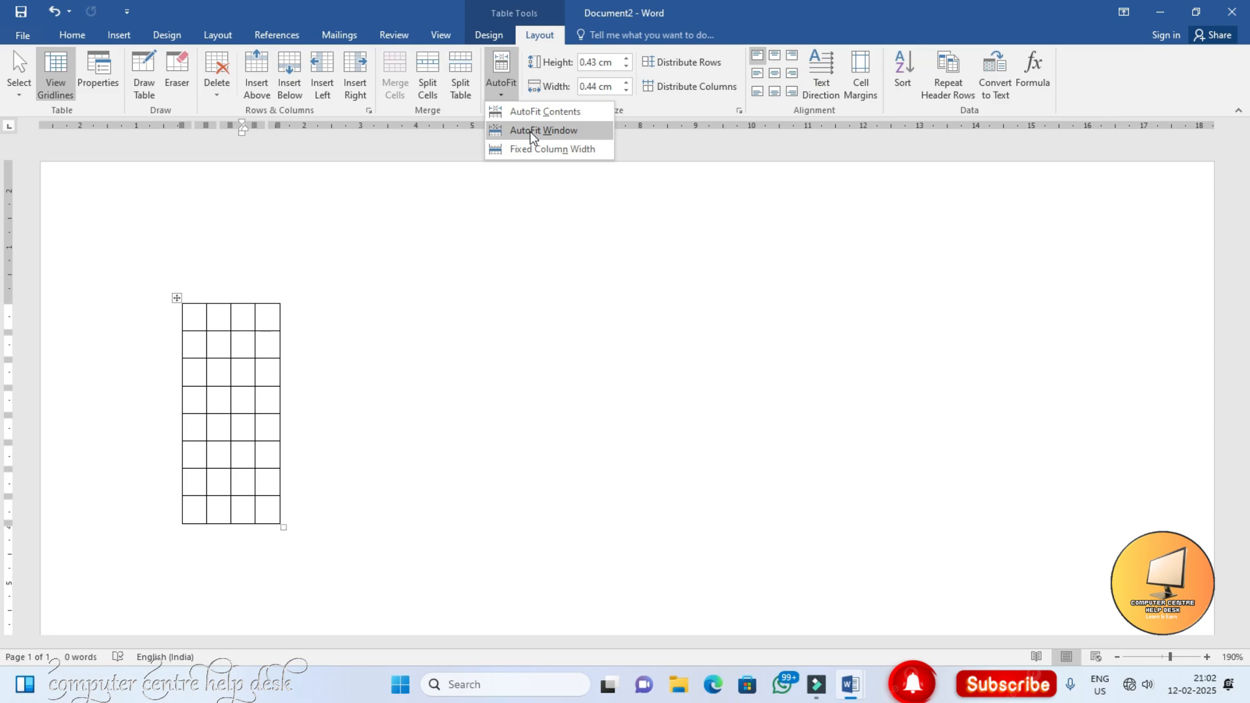
pyautogui.click(530, 132)
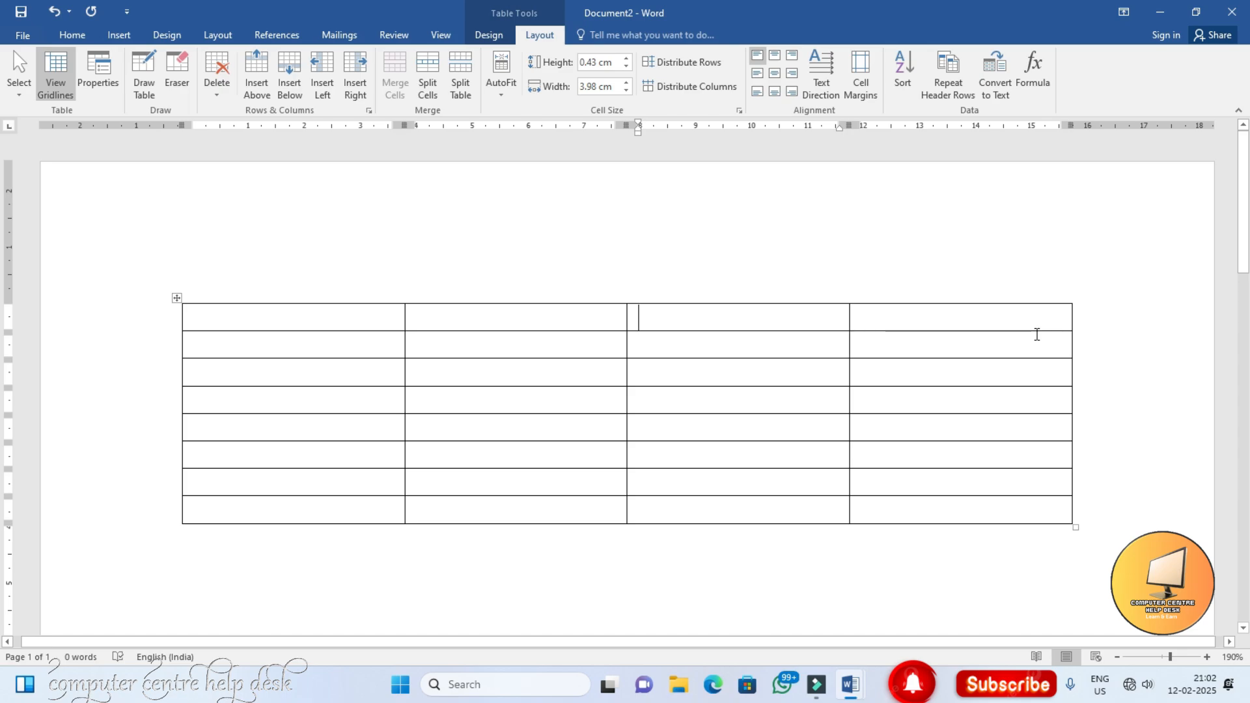
# Step: Shrink the whole table by its corner so its columns become about 1.37 cm wide
pyautogui.click(507, 96)
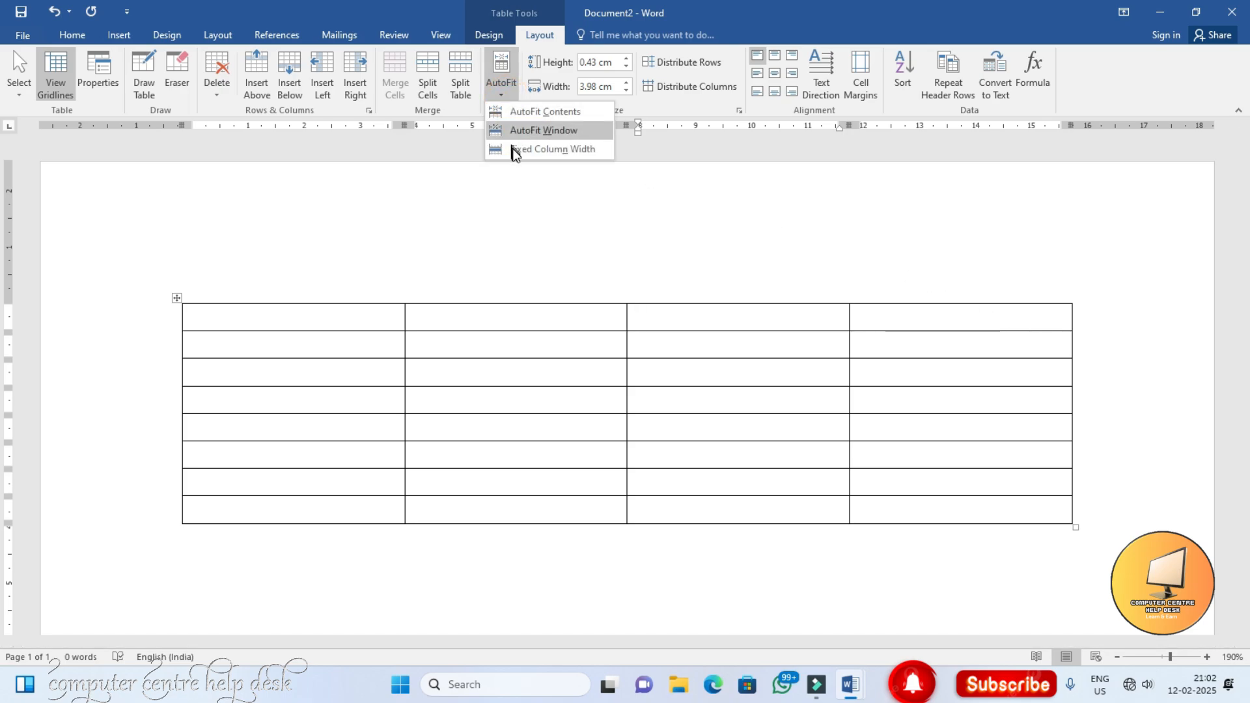
pyautogui.click(343, 319)
pyautogui.click(299, 318)
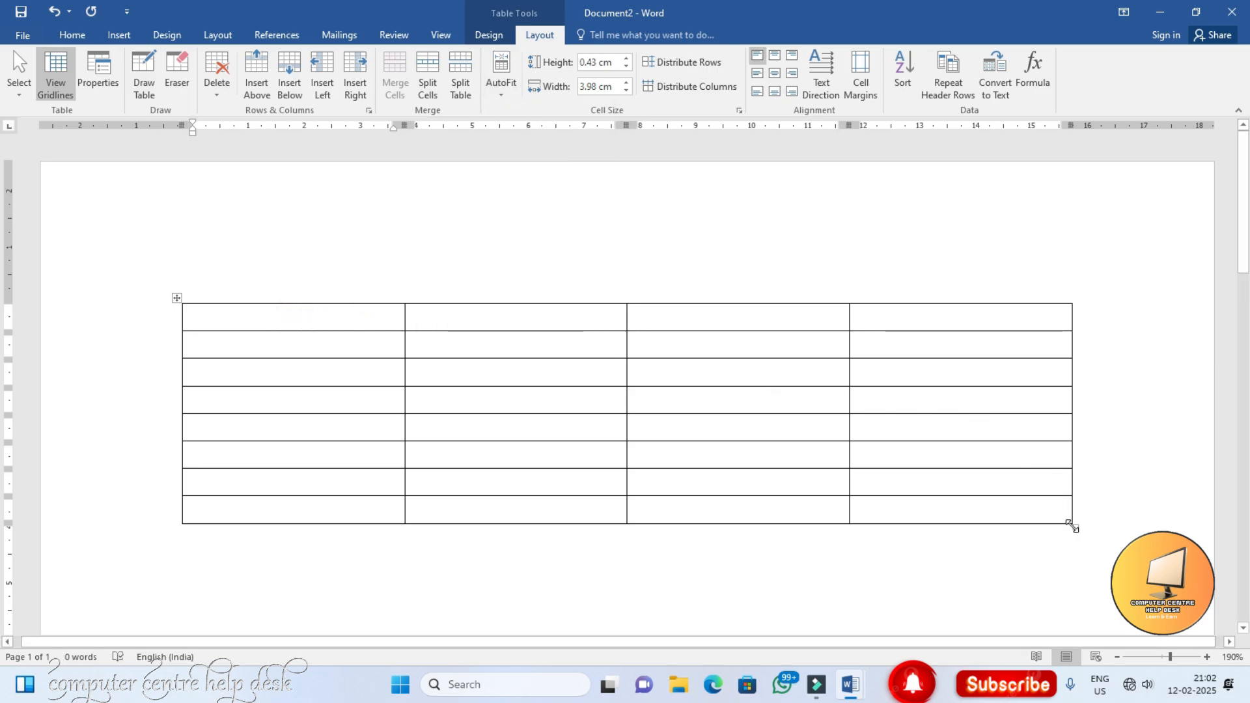
pyautogui.moveTo(1072, 527); pyautogui.dragTo(489, 491)
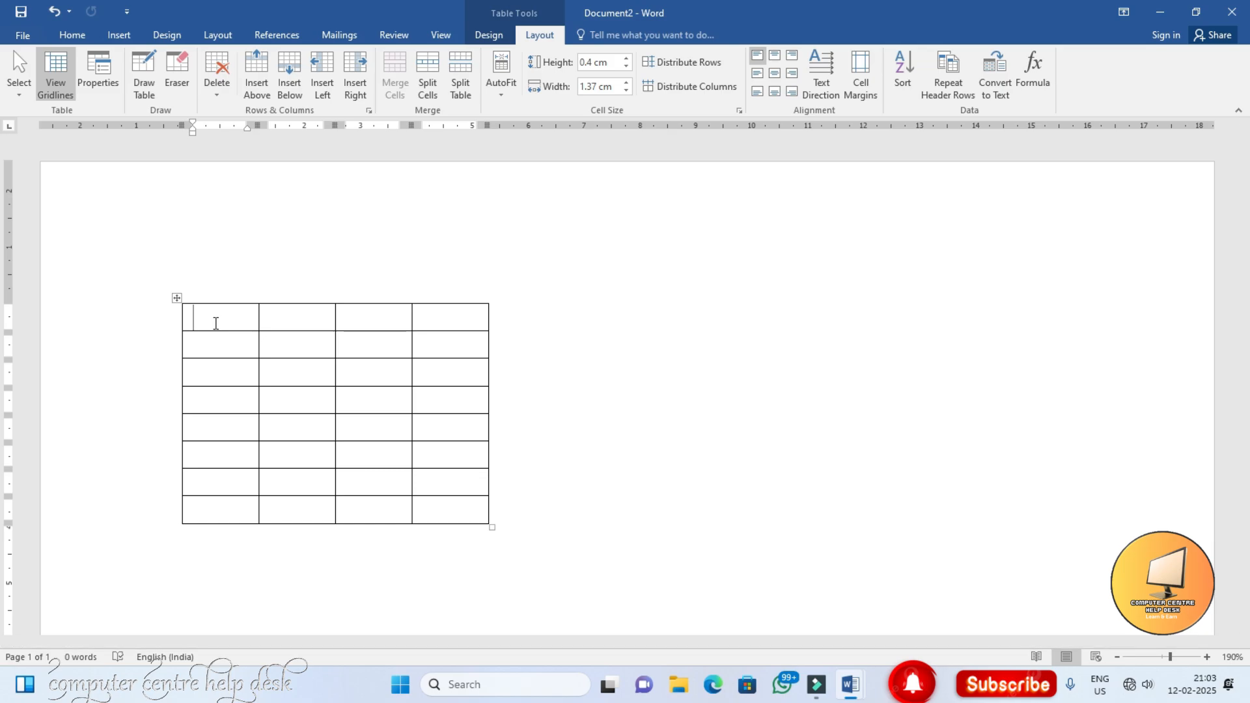
# Step: Enter "Srno" and "Name of Student" in the first two header cells, and append repeated "tr" filler letters to the second
pyautogui.write('Srno')
pyautogui.press('Tab')
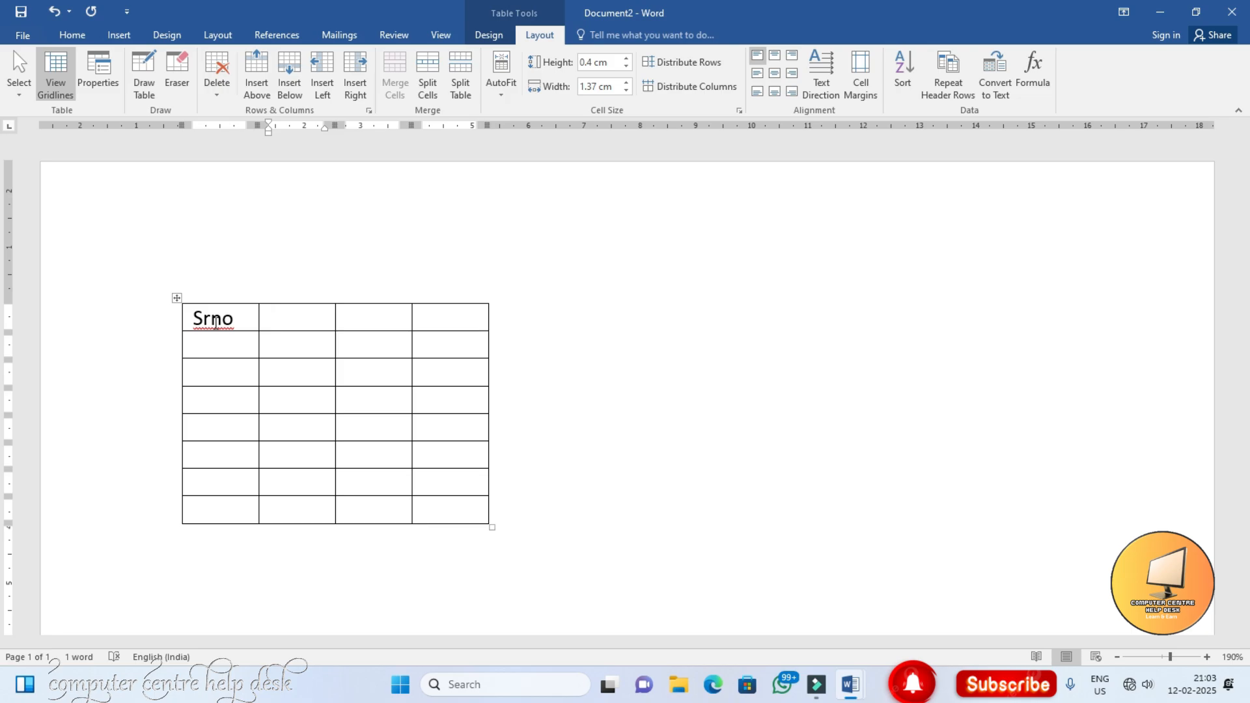
pyautogui.write('Name')
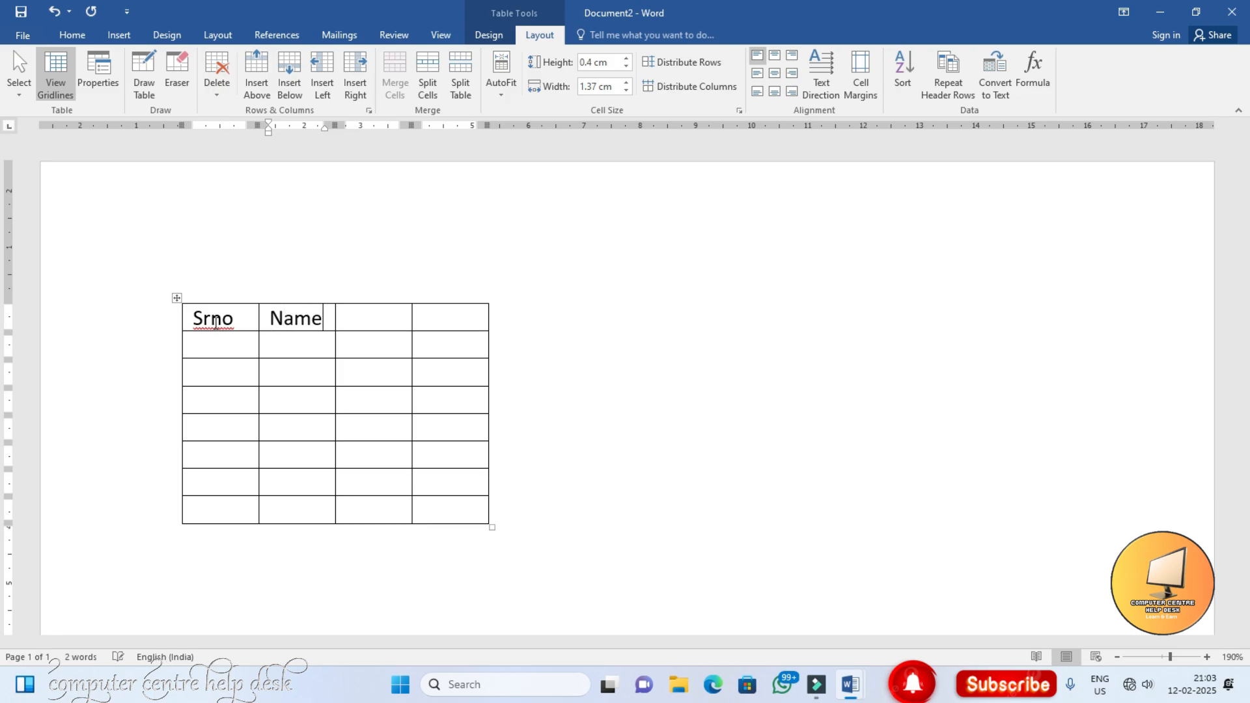
pyautogui.write(' of')
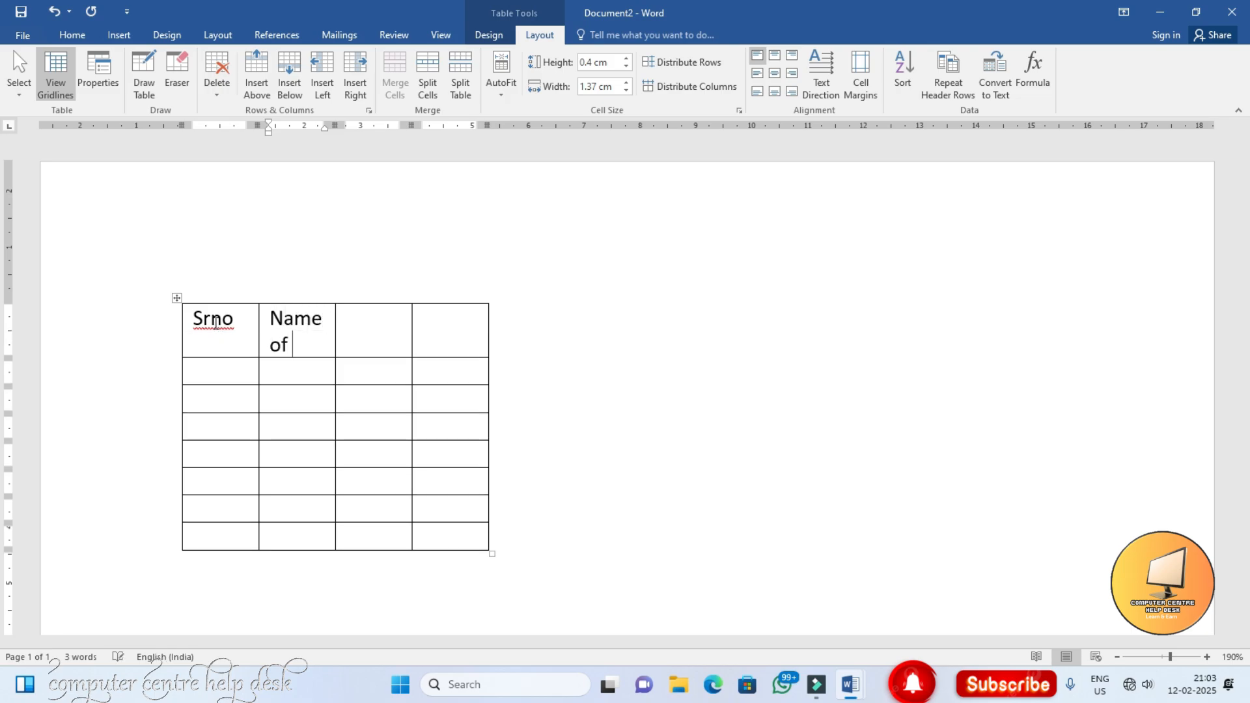
pyautogui.write(' Stud')
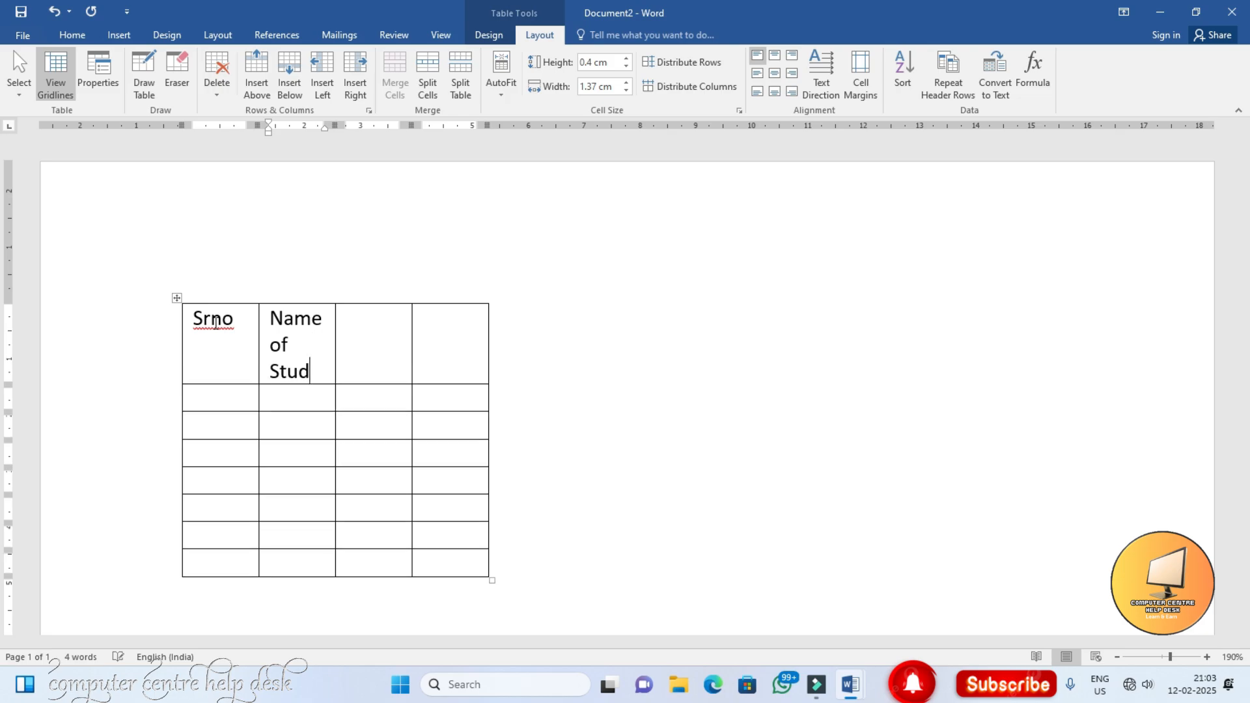
pyautogui.write('ent')
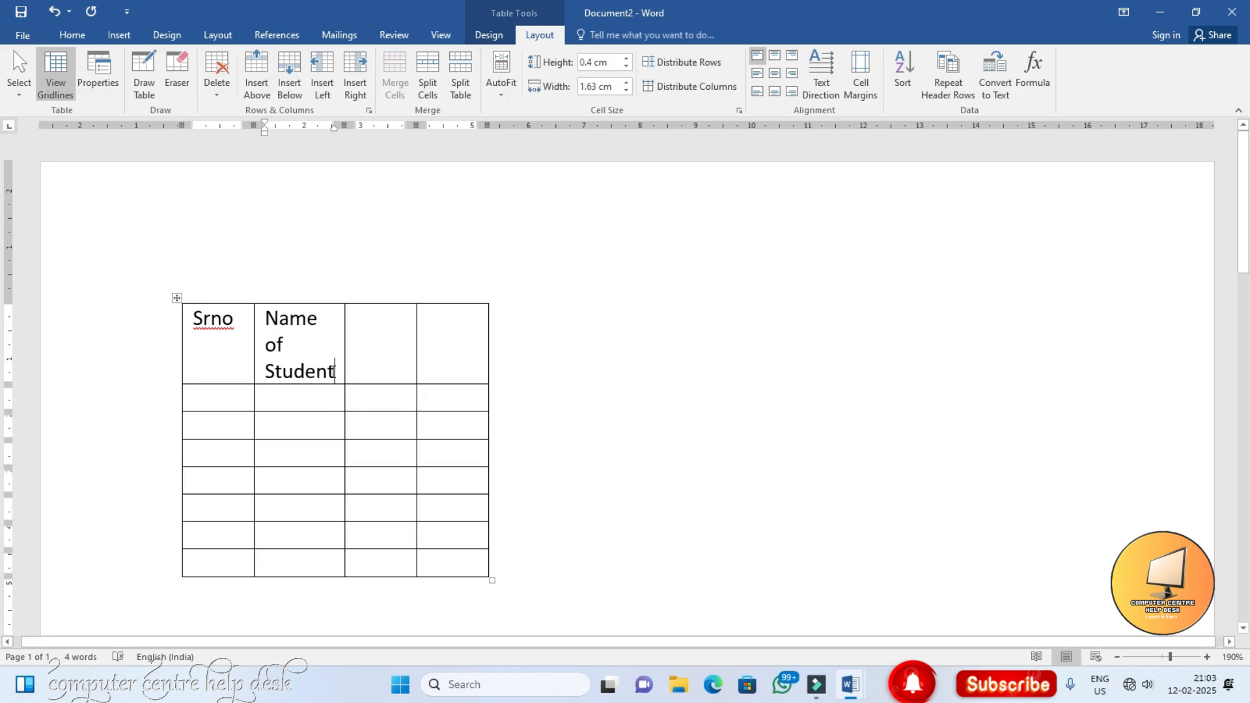
pyautogui.doubleClick(342, 320)
pyautogui.write('trtrtrtrtrtr')
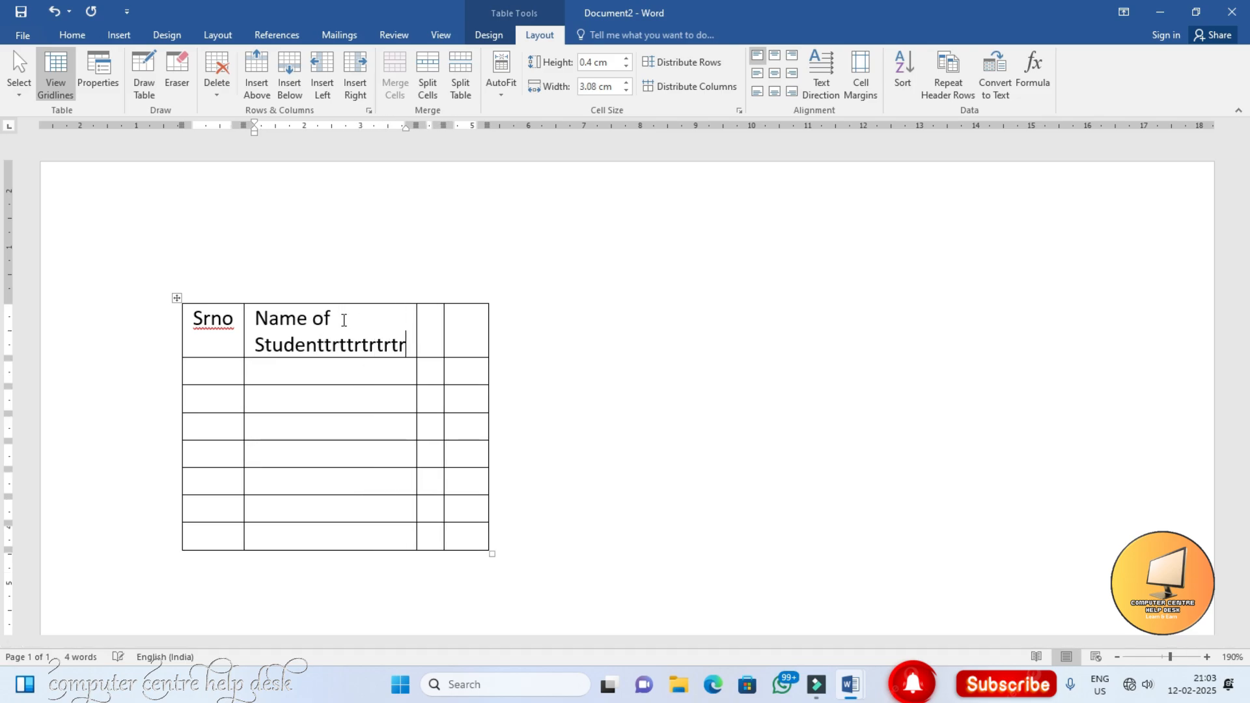
# Step: Undo the text entered in the header row and clear what remains in its cells
pyautogui.hotkey('ctrl', 'z')
pyautogui.hotkey('ctrl', 'z')
pyautogui.hotkey('ctrl', 'z')
pyautogui.hotkey('ctrl', 'z')
pyautogui.hotkey('ctrl', 'z')
pyautogui.hotkey('ctrl', 'z')
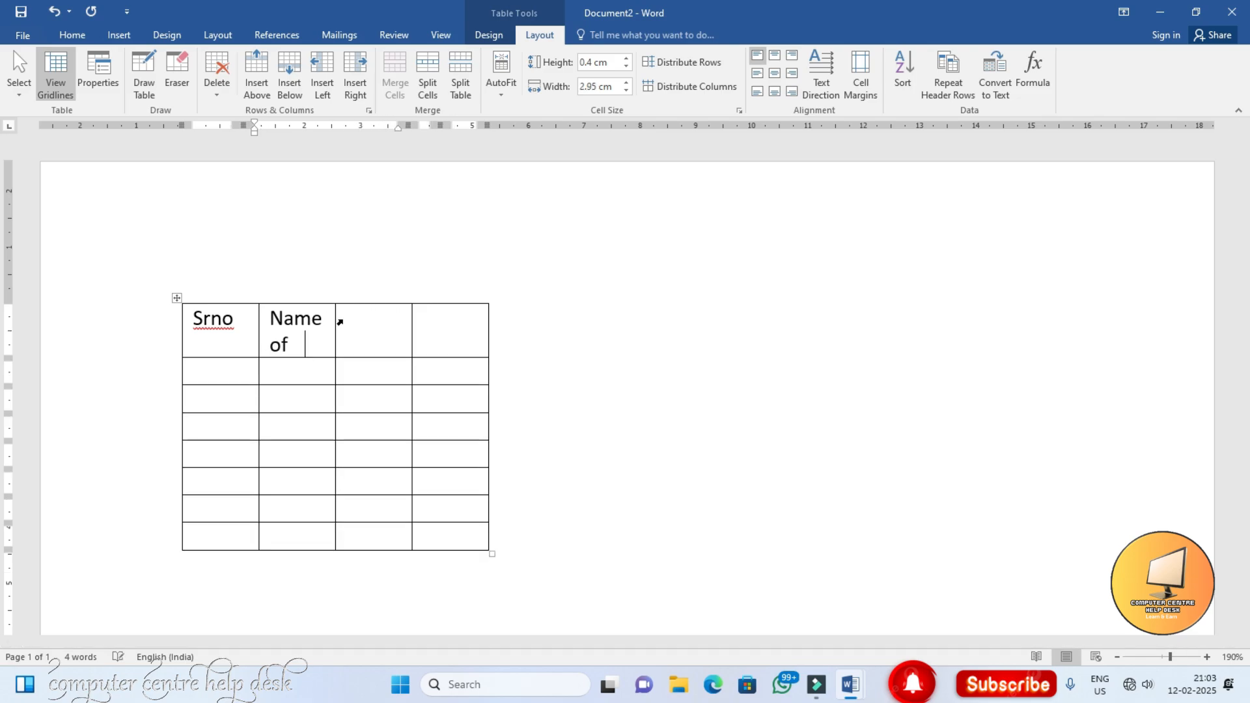
pyautogui.moveTo(253, 319); pyautogui.dragTo(195, 319)
pyautogui.press('BackSpace')
# Step: Apply the Fixed Column Width AutoFit option to the emptied table
pyautogui.click(214, 327)
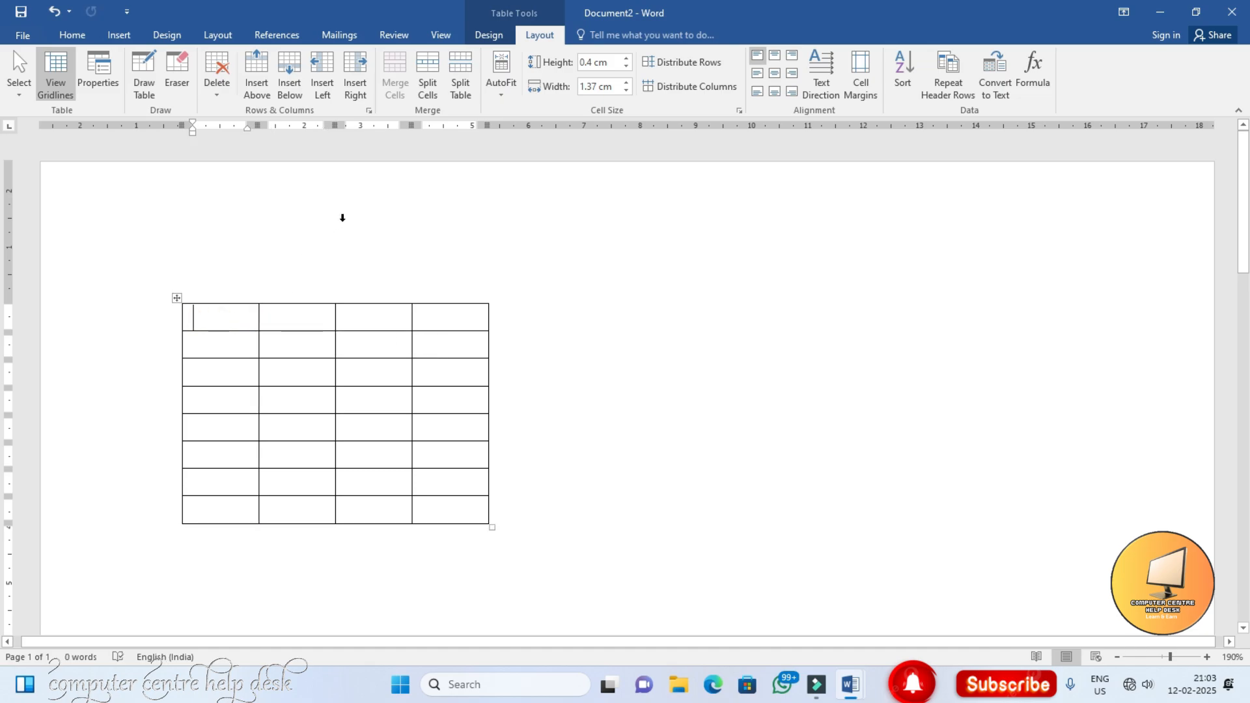
pyautogui.click(504, 96)
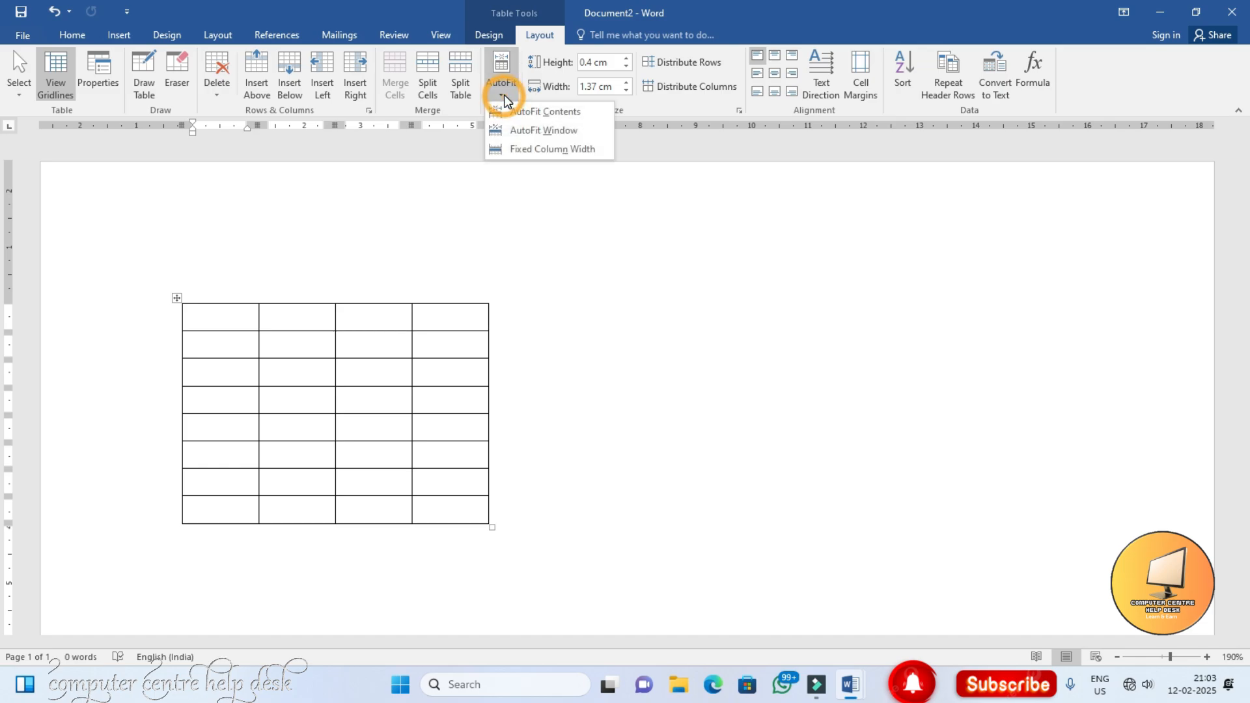
pyautogui.click(521, 148)
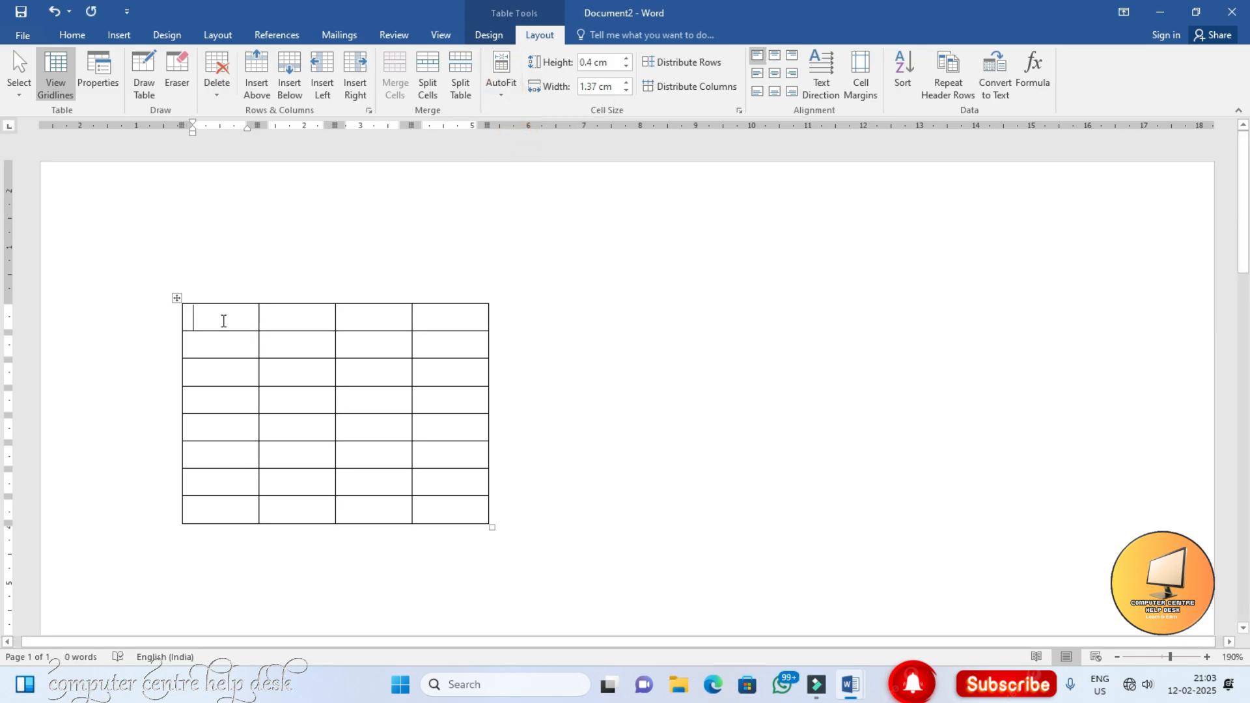
# Step: Try out the fixed column width by filling the first header cell with filler letters, and delete them
pyautogui.write('dsfdsfd')
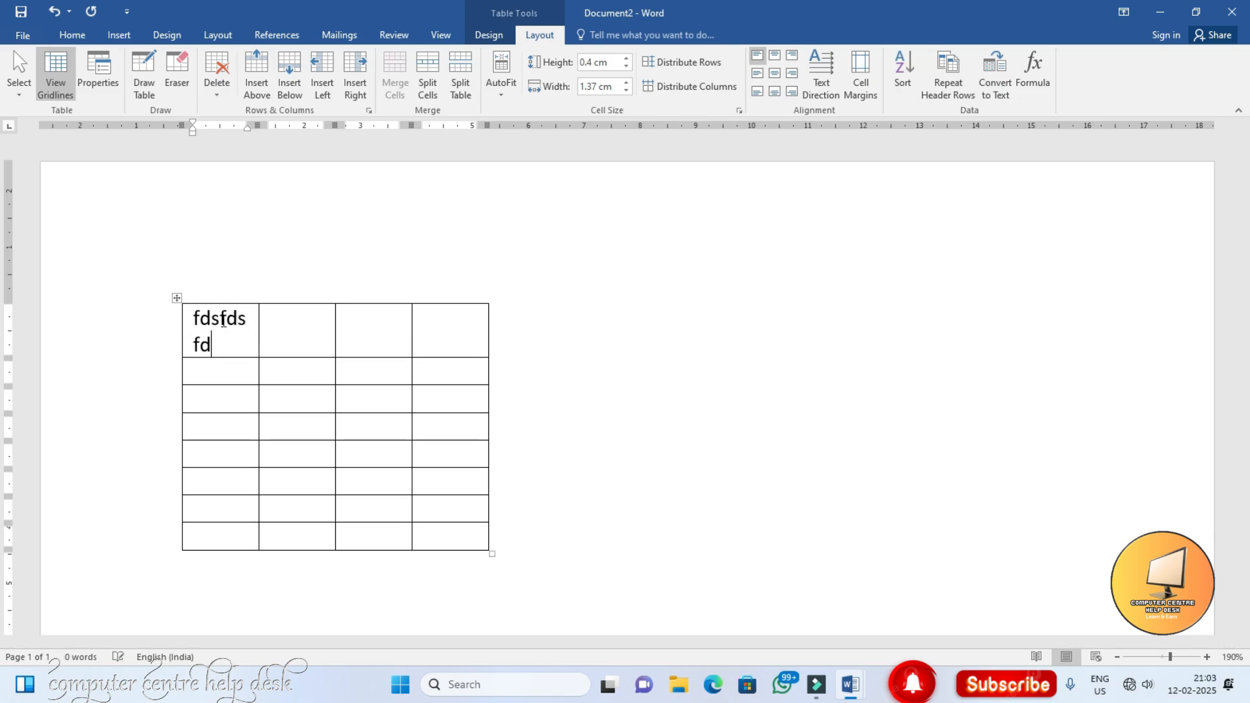
pyautogui.write('ffdffdfdfdfdfdfdfdfd')
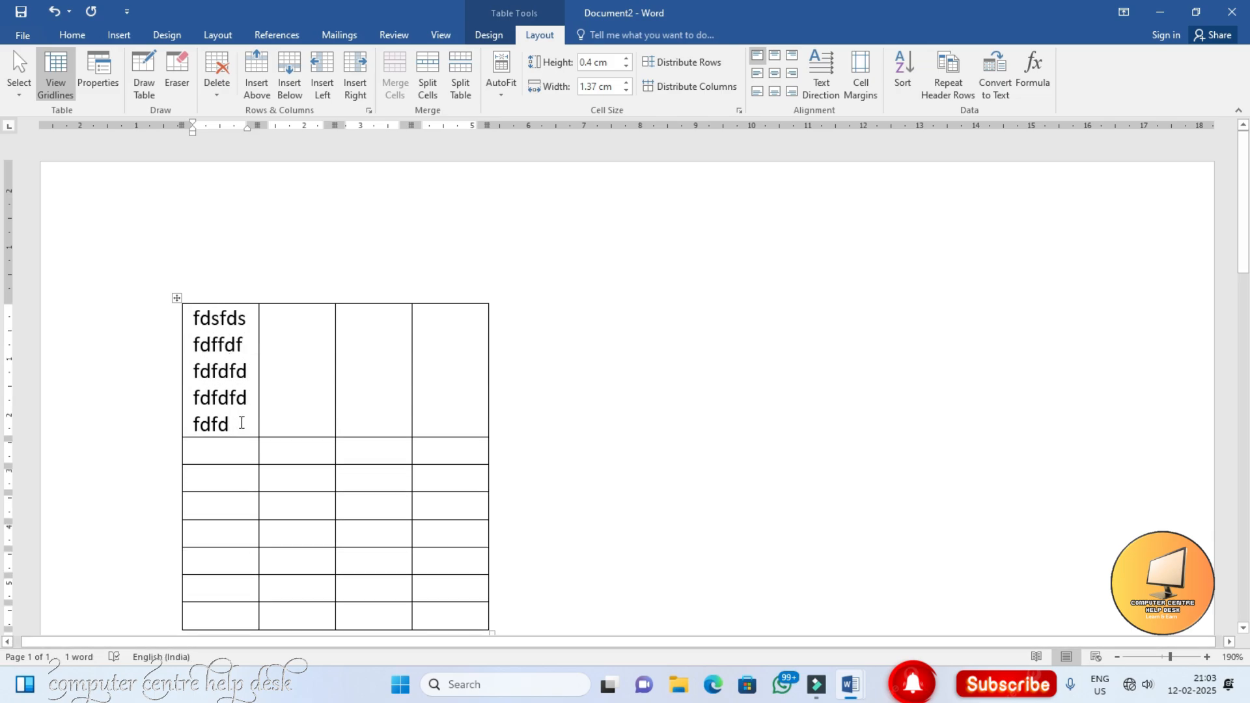
pyautogui.moveTo(242, 424); pyautogui.dragTo(189, 308)
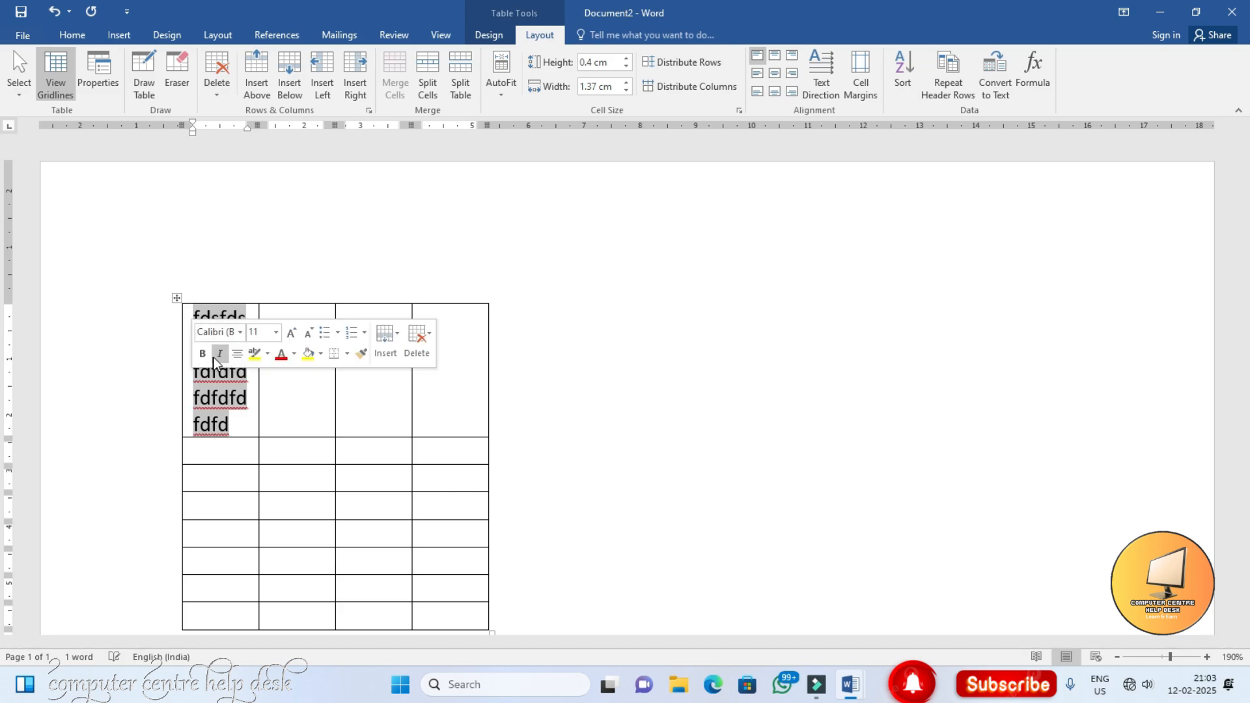
pyautogui.press('Delete')
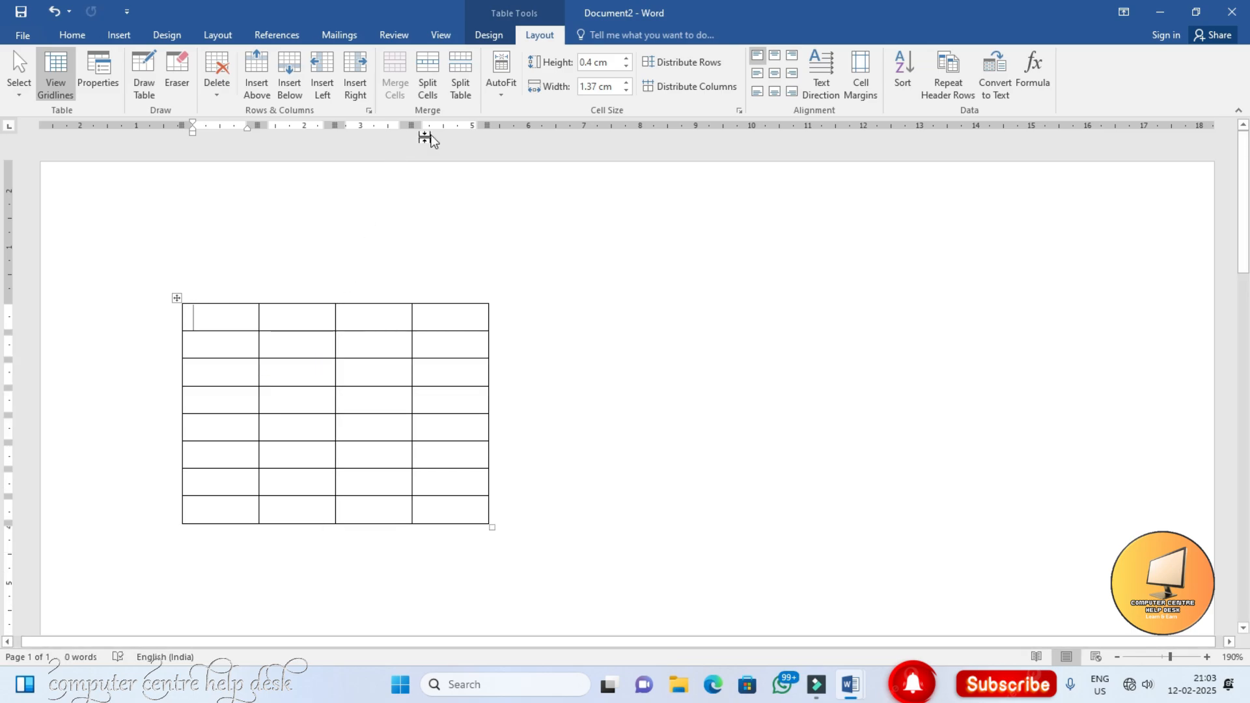
# Step: Reapply the Fixed Column Width AutoFit option from the table's first cell
pyautogui.click(506, 94)
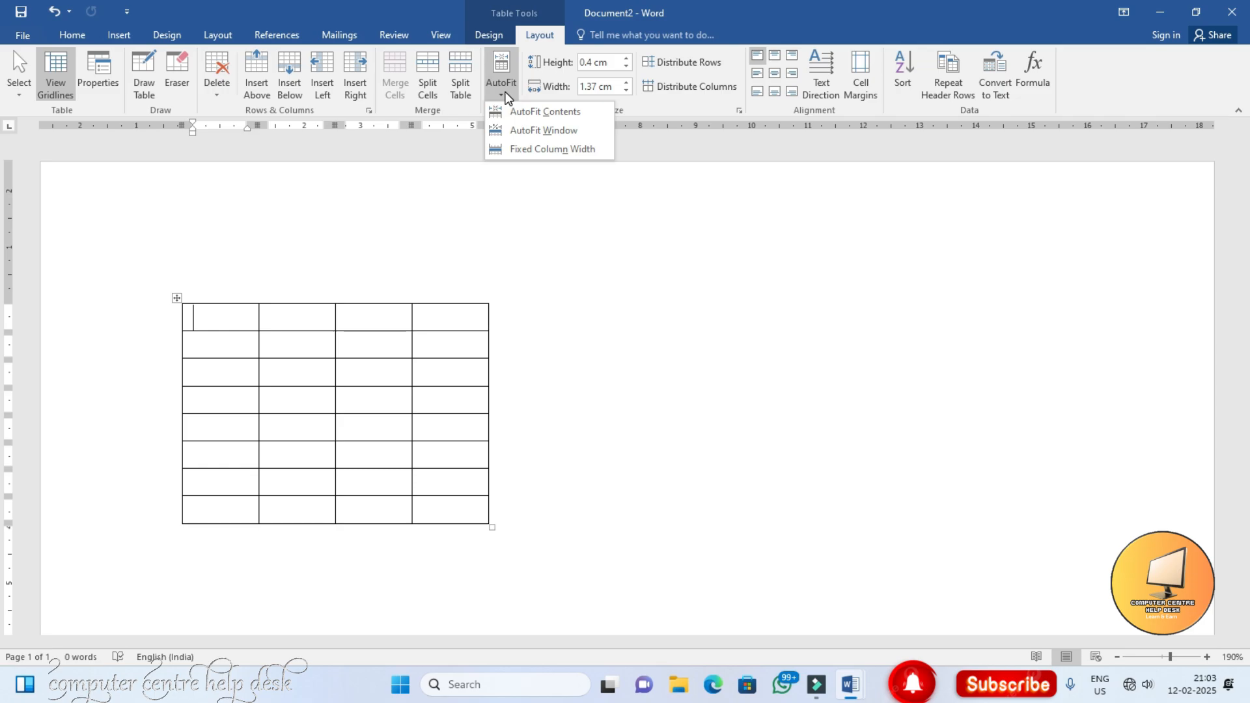
pyautogui.click(522, 151)
pyautogui.click(215, 316)
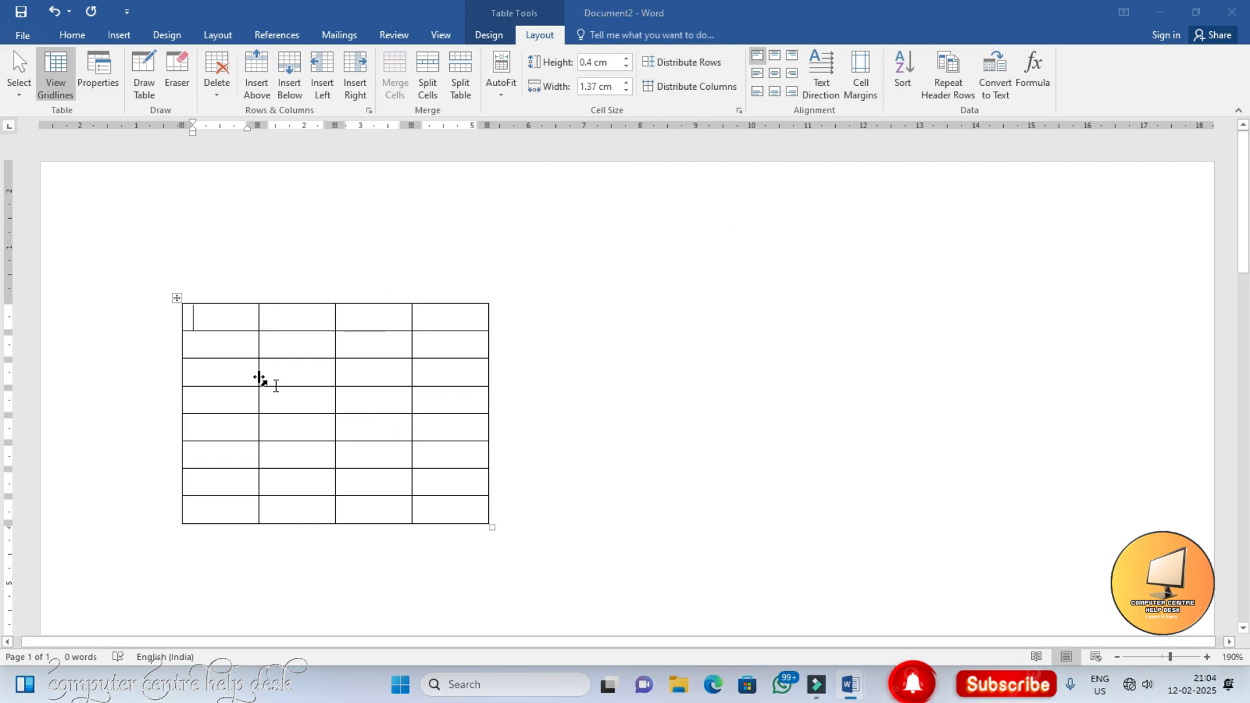
# Step: Set the height of the table's first row to 1 cm
pyautogui.click(217, 322)
pyautogui.click(627, 58)
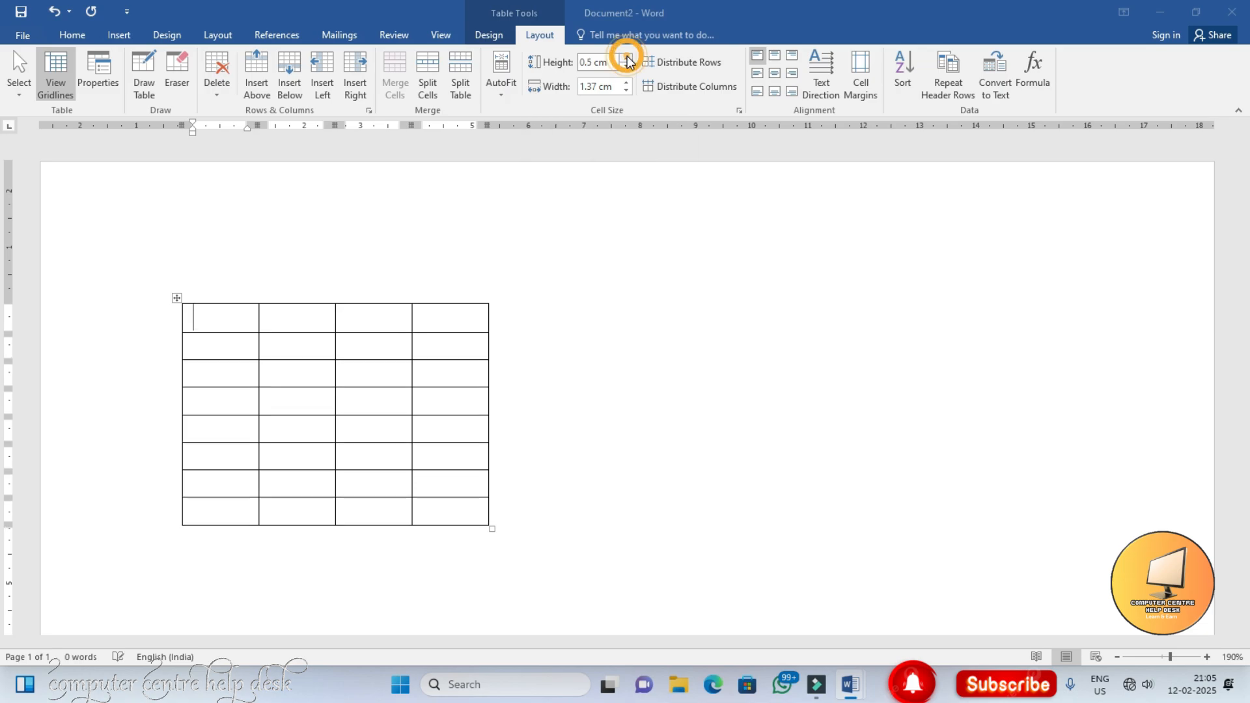
pyautogui.click(627, 58)
pyautogui.click(627, 58)
pyautogui.click(627, 58)
pyautogui.click(627, 58)
pyautogui.click(627, 58)
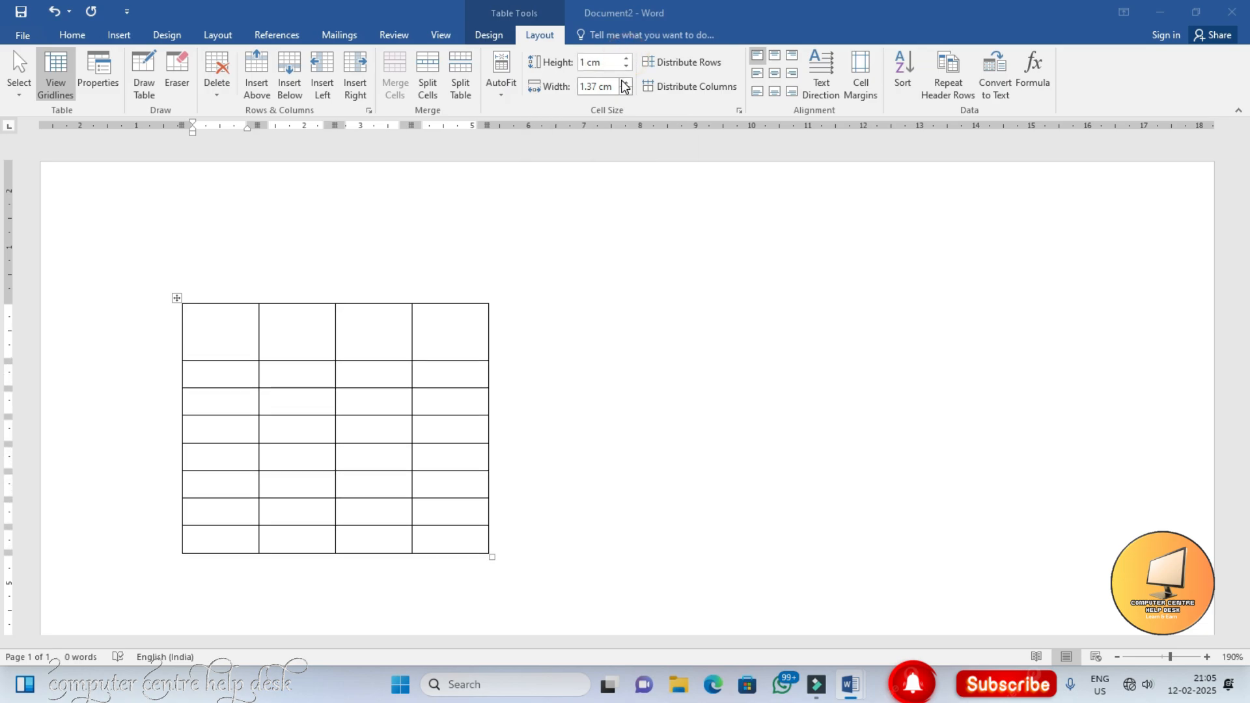
# Step: Increase the width of the table's first column to 2.3 cm
pyautogui.click(626, 83)
pyautogui.click(626, 82)
pyautogui.click(626, 83)
pyautogui.click(625, 83)
pyautogui.click(626, 82)
pyautogui.click(626, 82)
pyautogui.click(626, 83)
pyautogui.click(626, 82)
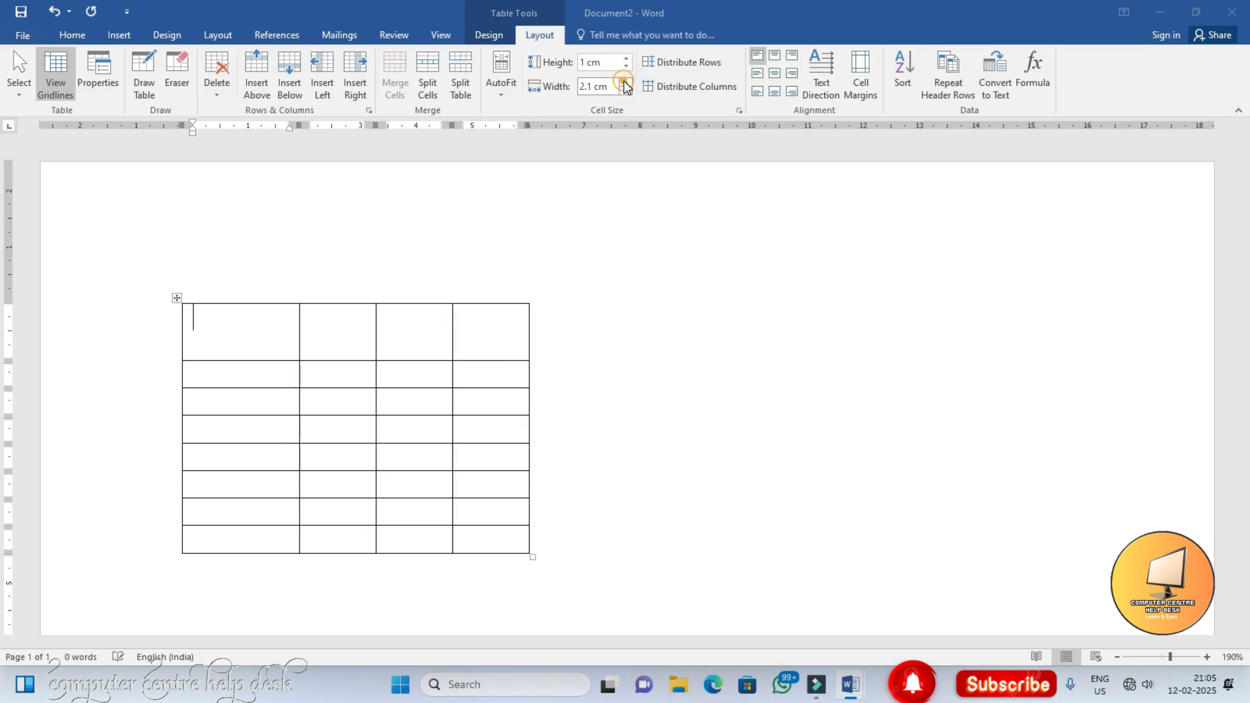
pyautogui.click(626, 83)
pyautogui.click(626, 83)
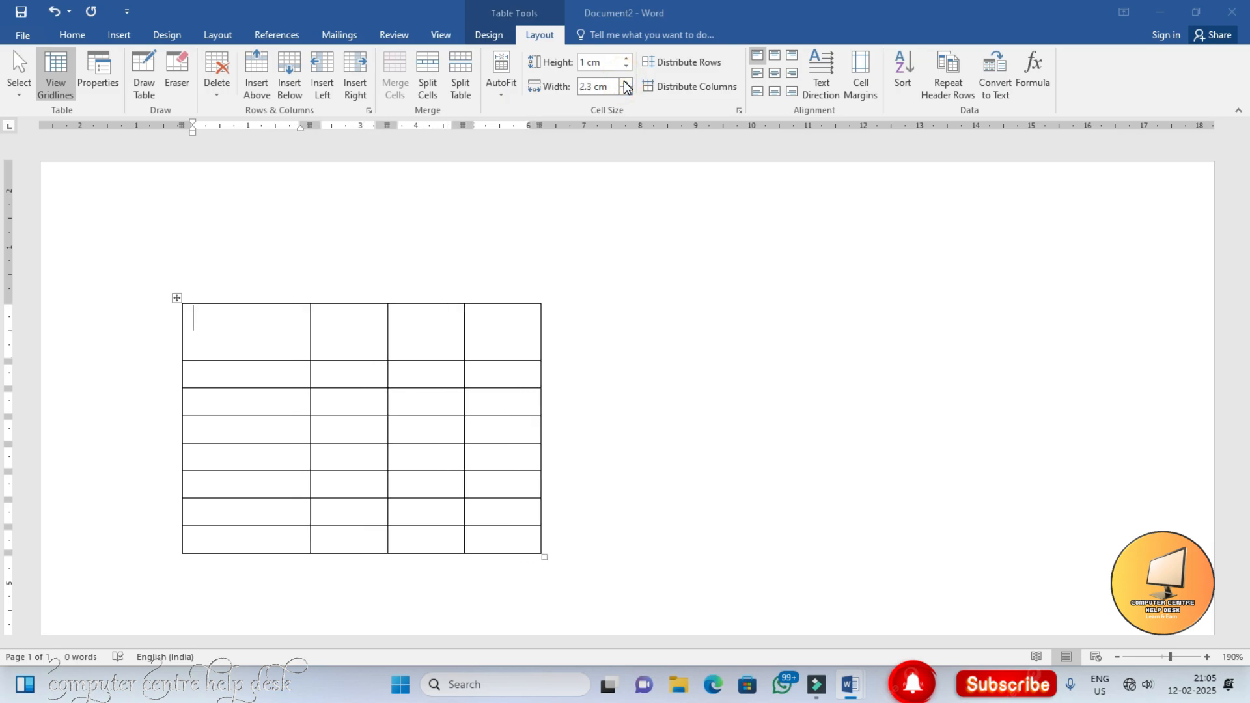
# Step: Reduce the first column's width to 1.9 cm and the first row's height to 0.9 cm
pyautogui.click(626, 91)
pyautogui.click(626, 90)
pyautogui.click(626, 90)
pyautogui.click(626, 91)
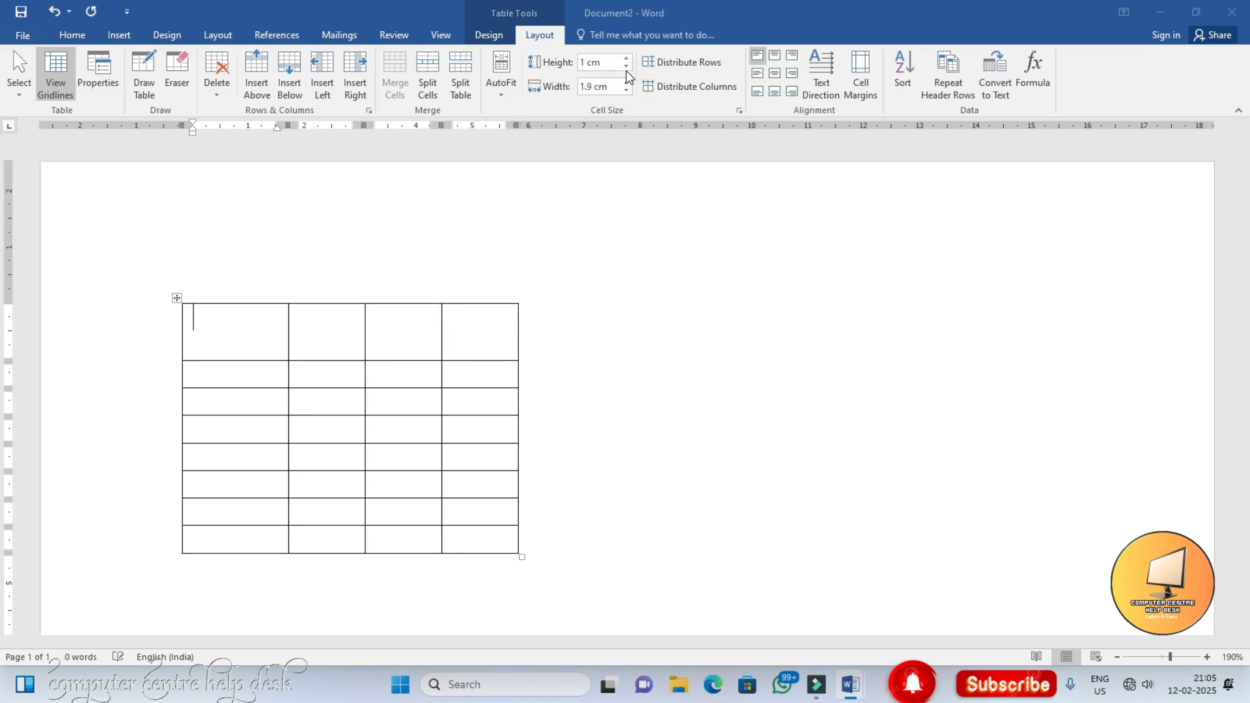
pyautogui.click(626, 66)
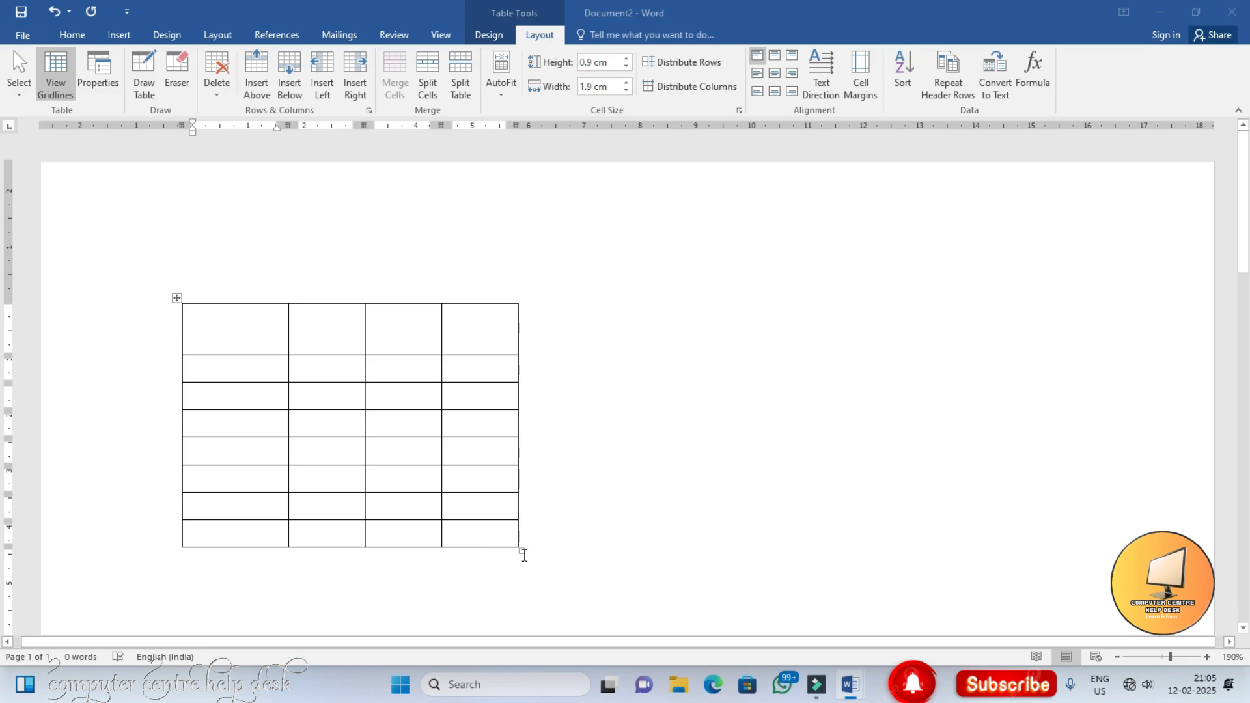
# Step: Enlarge the table by its corner, and make its columns uneven by narrowing the first to about 2.24 cm and shifting the second column's border
pyautogui.moveTo(521, 553); pyautogui.dragTo(924, 589)
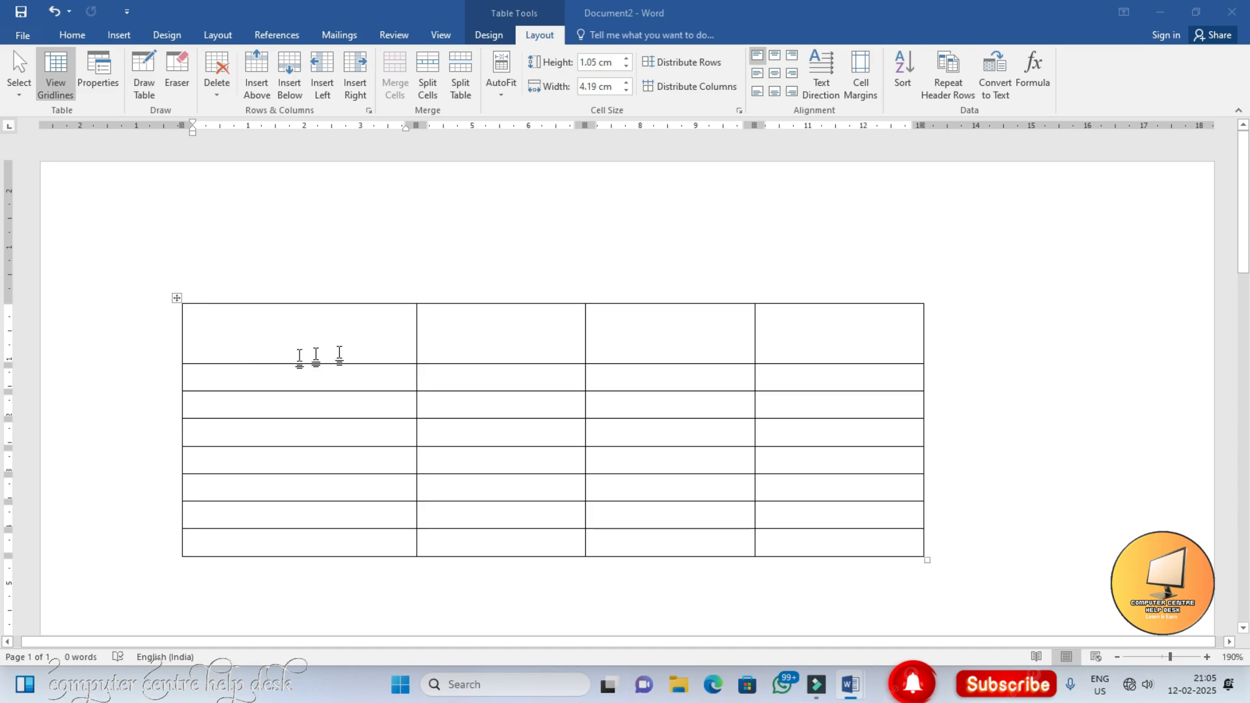
pyautogui.moveTo(416, 323); pyautogui.dragTo(307, 329)
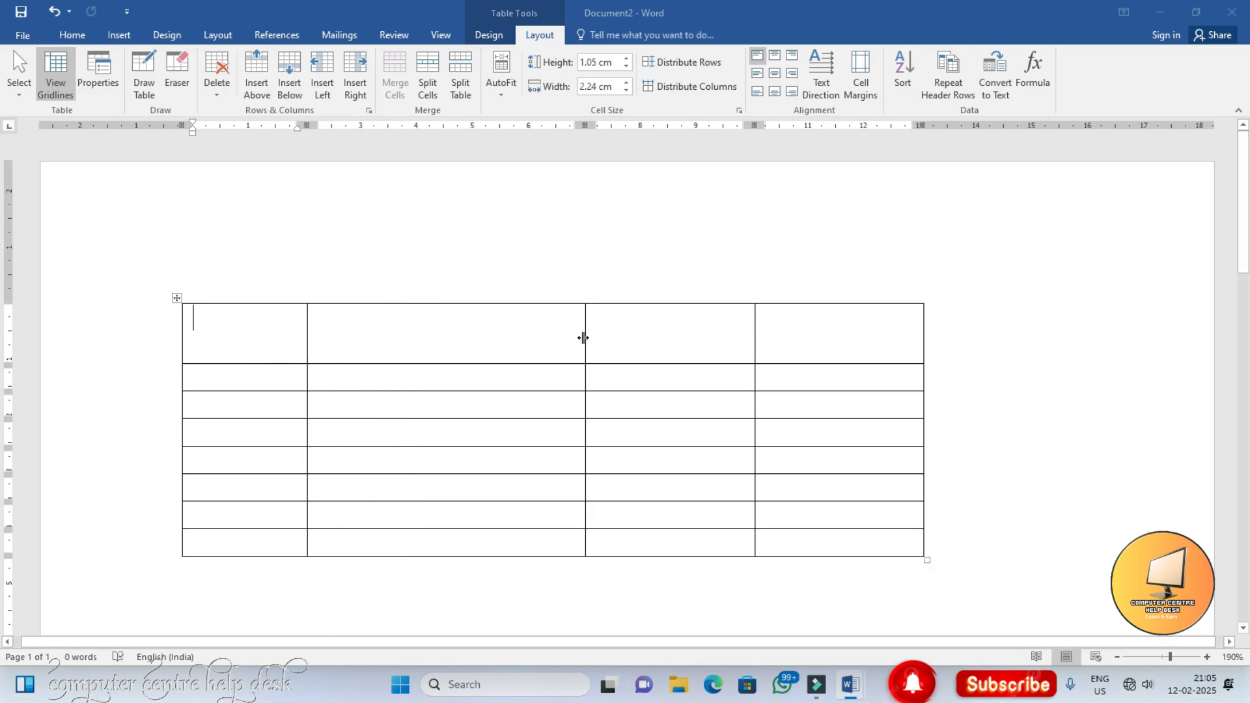
pyautogui.moveTo(584, 337); pyautogui.dragTo(489, 342)
pyautogui.scroll(-1, 391, 454)
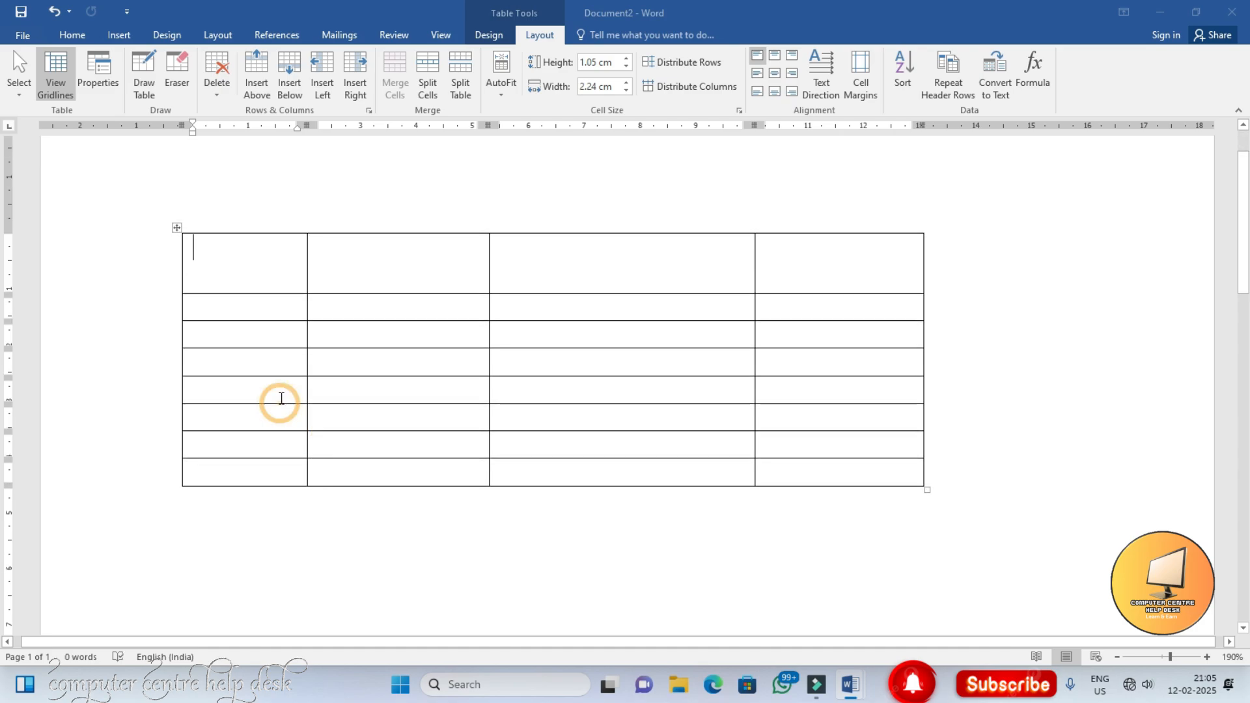
pyautogui.moveTo(280, 403); pyautogui.dragTo(282, 391)
pyautogui.moveTo(488, 260); pyautogui.dragTo(545, 276)
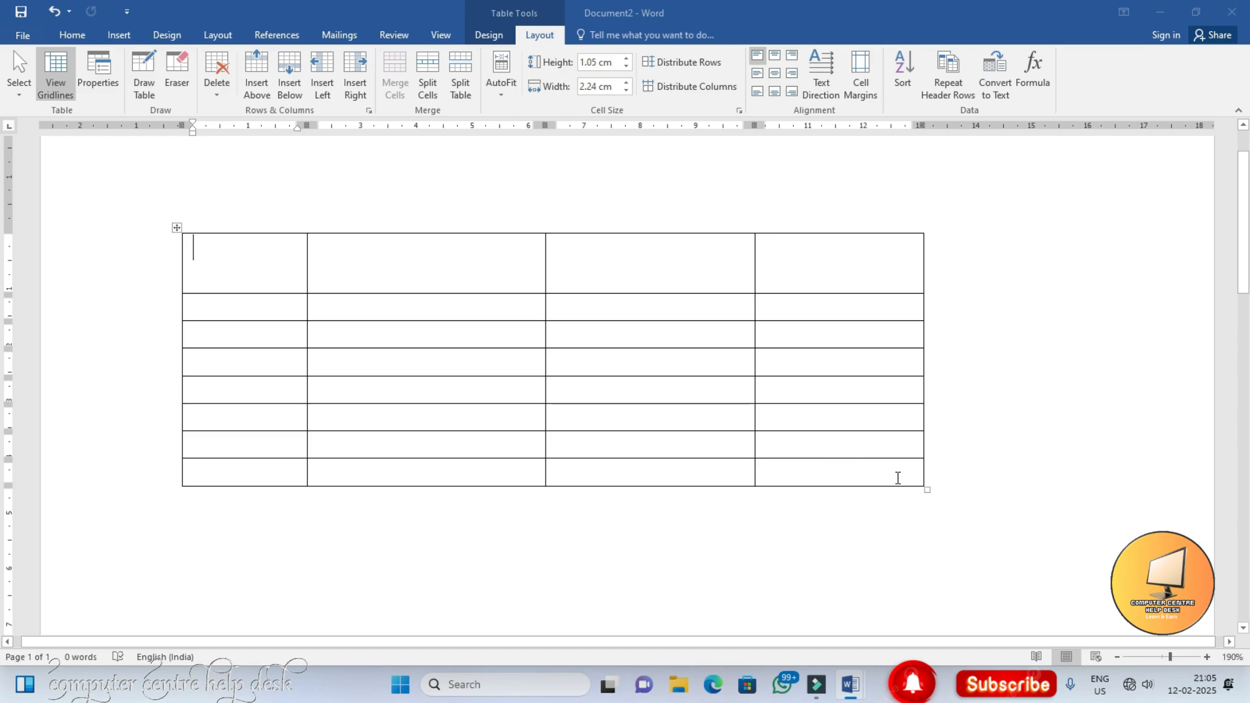
# Step: Stretch the table until its first row is about 1.14 cm high, and make the last row much taller than the others
pyautogui.moveTo(922, 487); pyautogui.dragTo(924, 506)
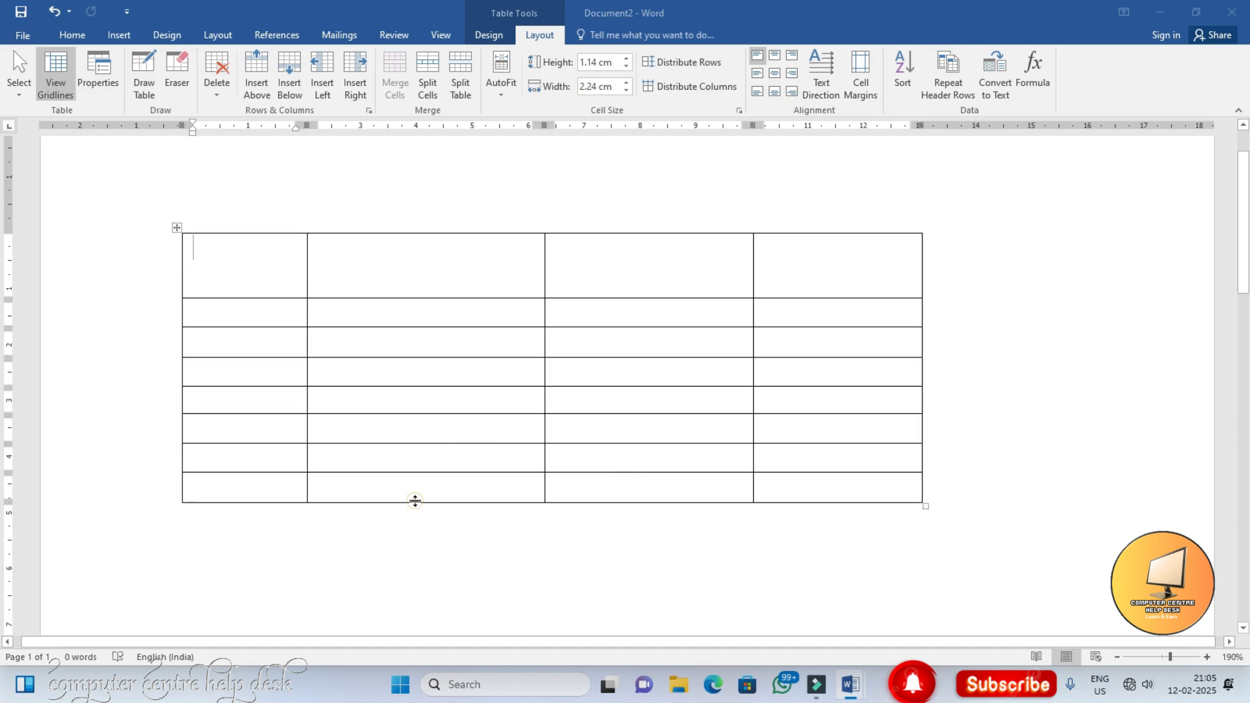
pyautogui.moveTo(415, 501); pyautogui.dragTo(414, 579)
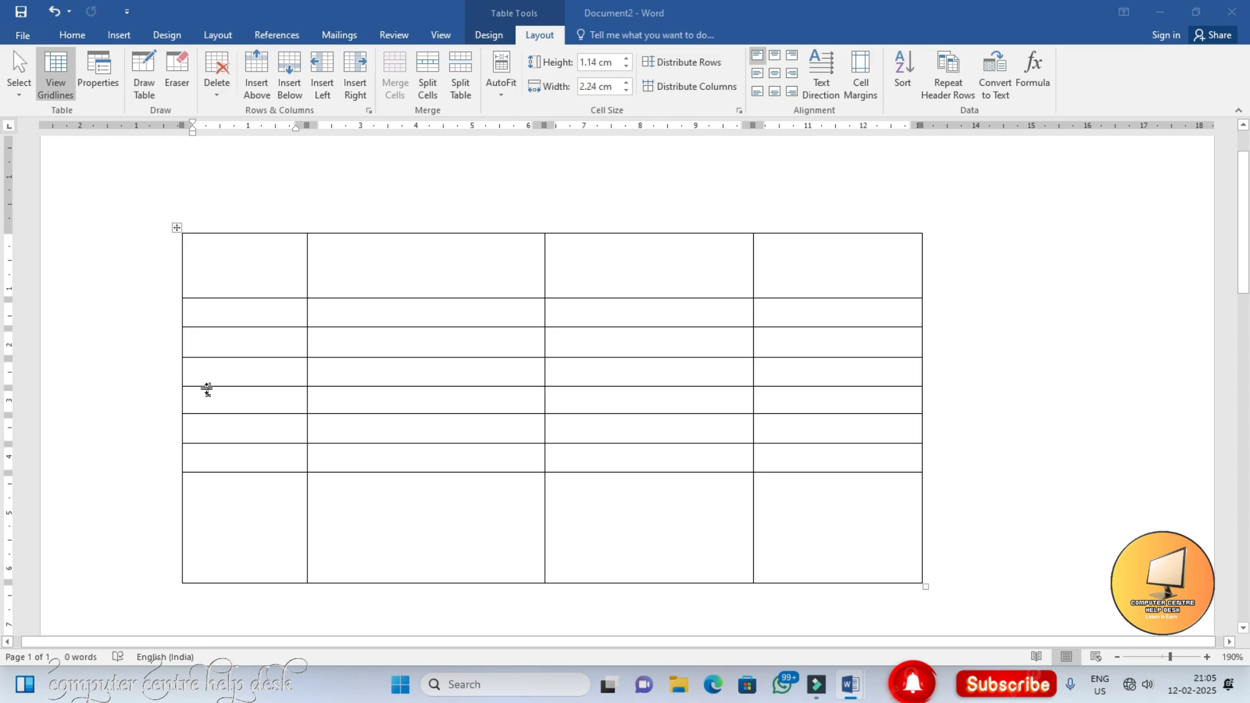
# Step: Distribute all rows and columns of the whole table evenly
pyautogui.click(176, 228)
pyautogui.click(362, 264)
pyautogui.click(177, 227)
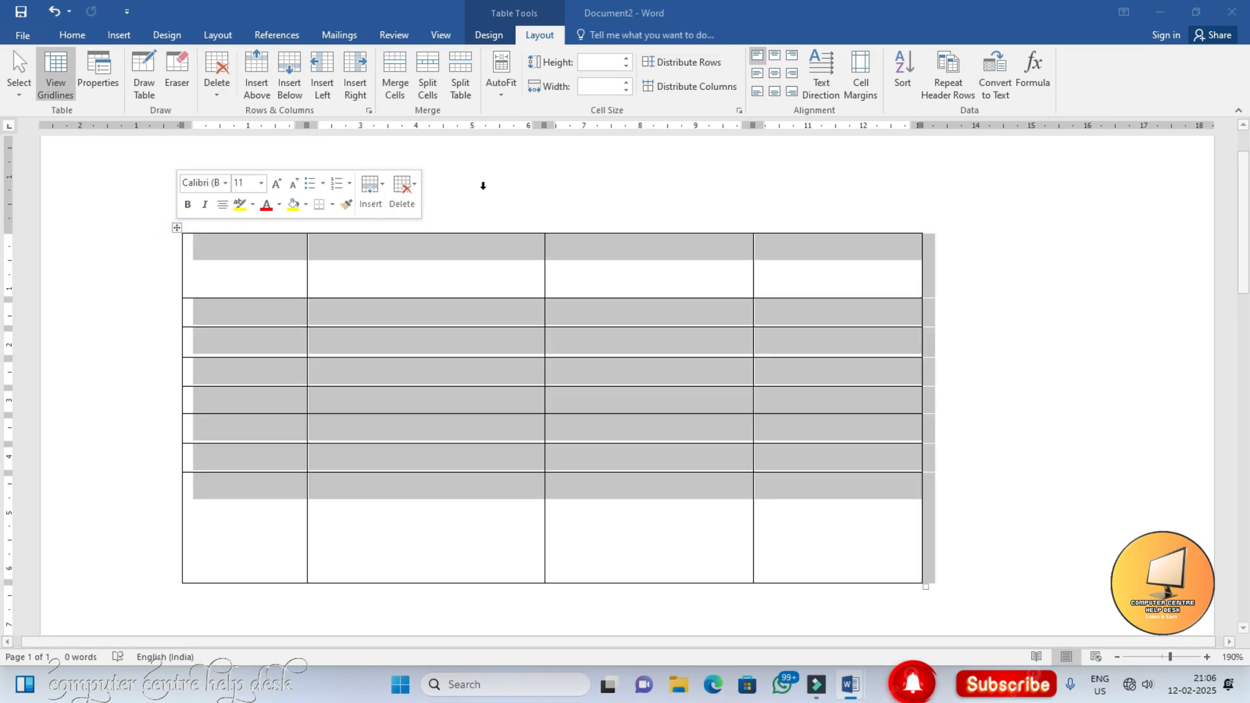
pyautogui.click(687, 63)
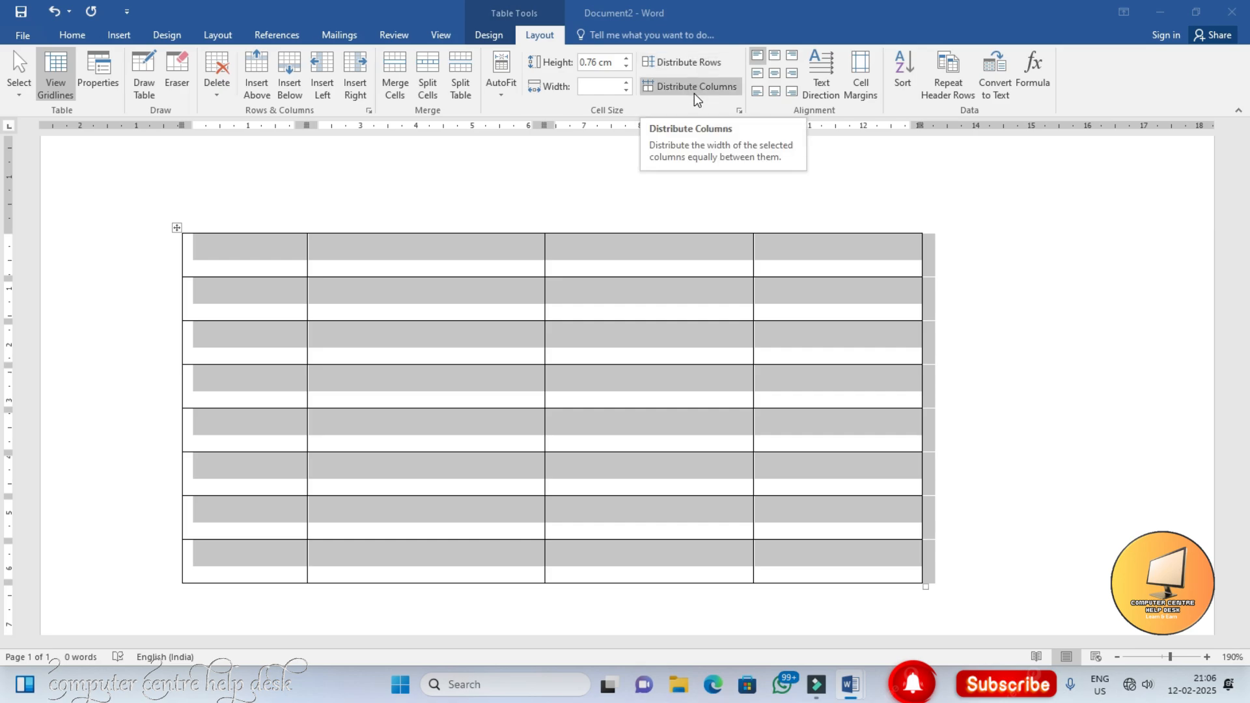
pyautogui.click(694, 94)
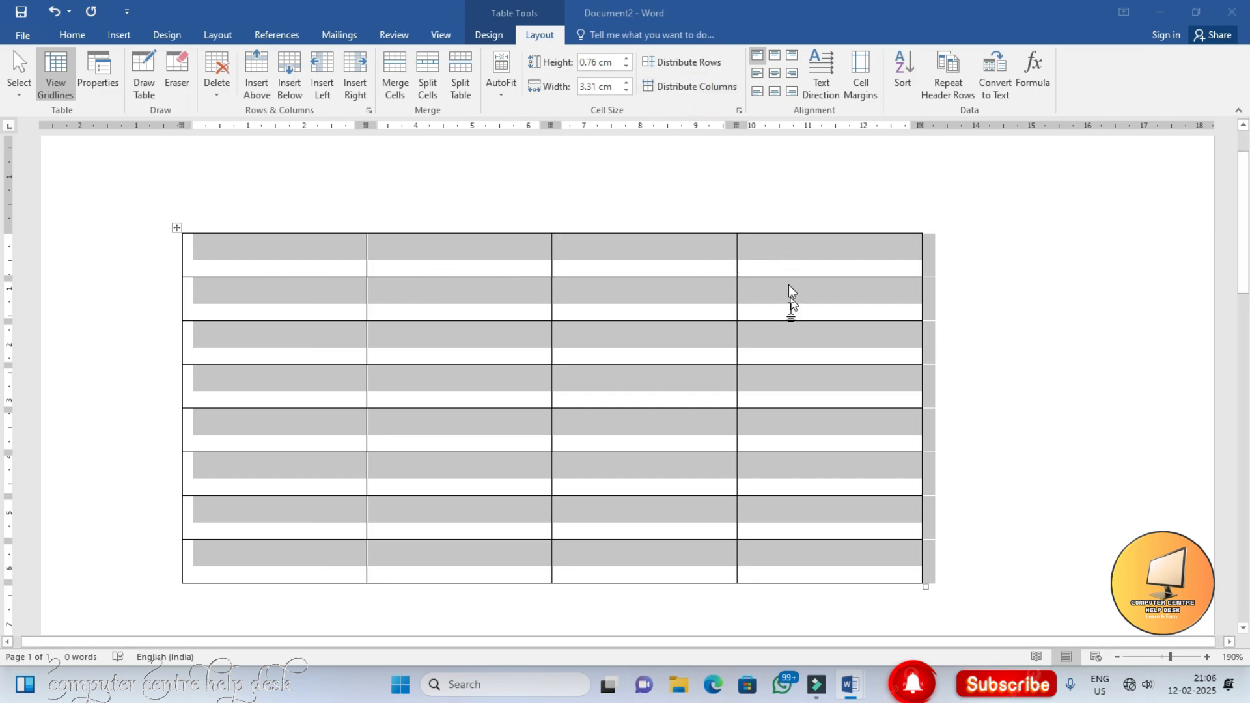
pyautogui.click(445, 258)
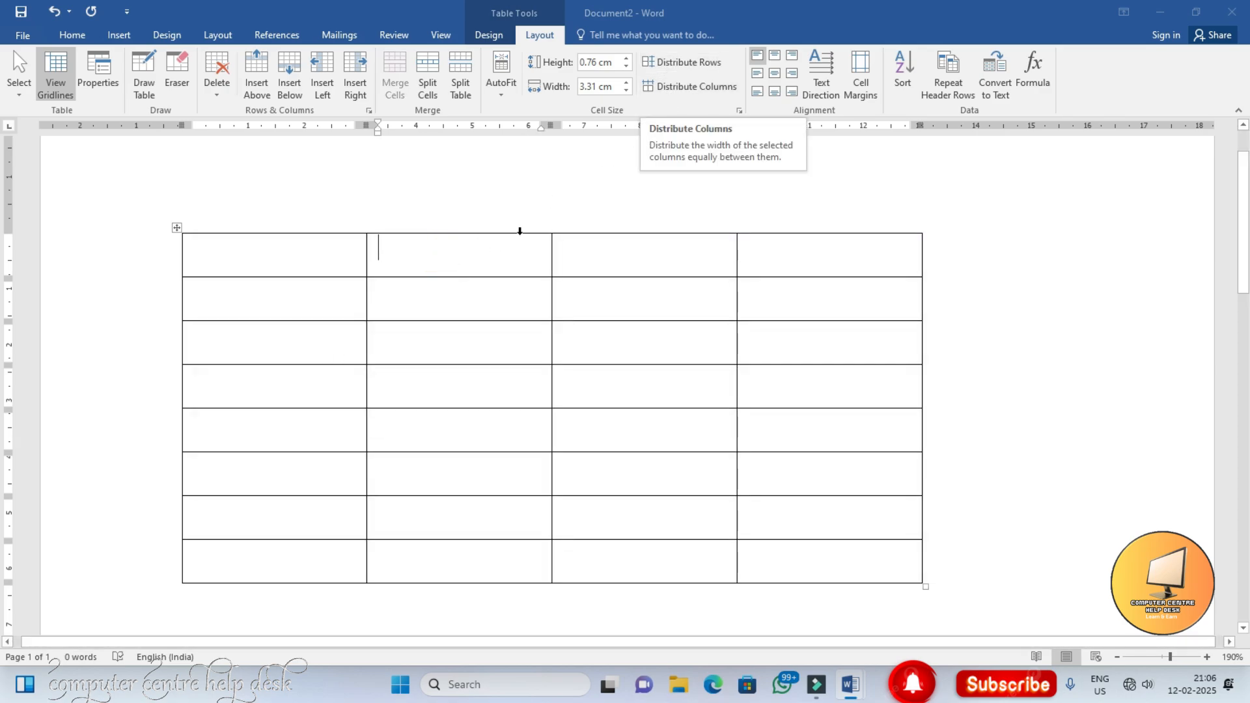
pyautogui.click(469, 262)
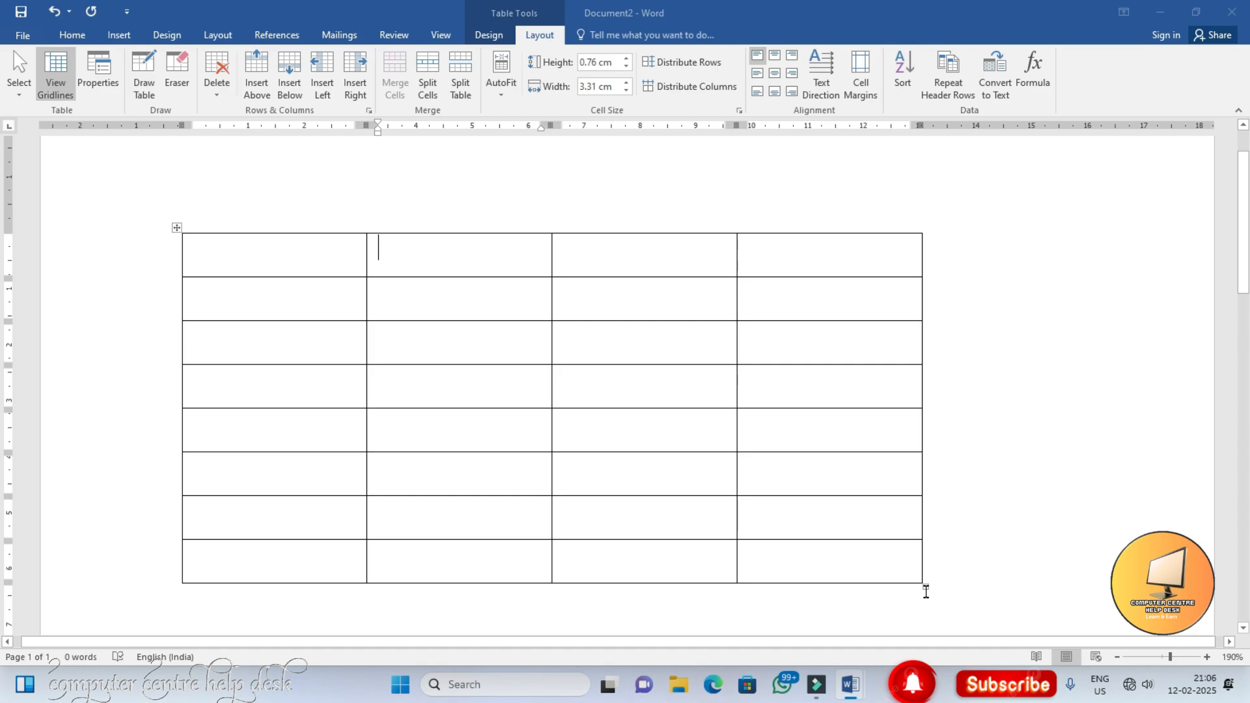
# Step: Shrink the table by its corner until its columns are about 1.16 cm wide, and enter "Srno" in the first cell
pyautogui.moveTo(923, 584); pyautogui.dragTo(444, 329)
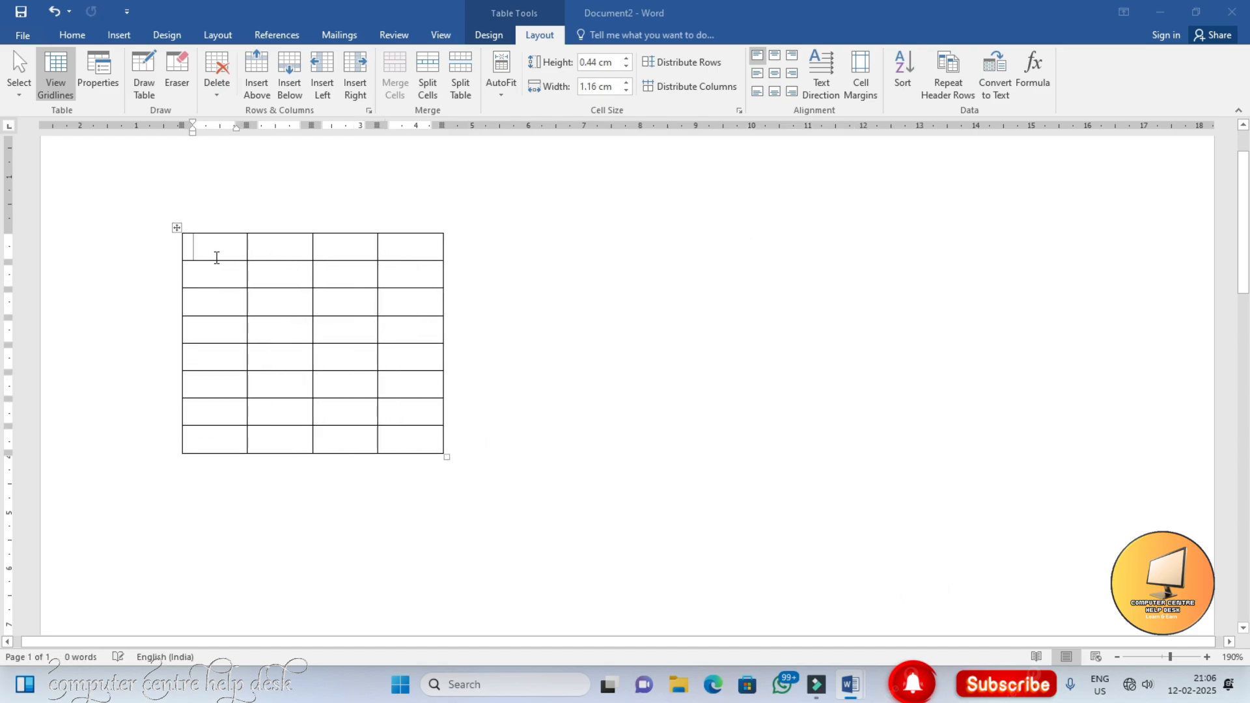
pyautogui.write('S')
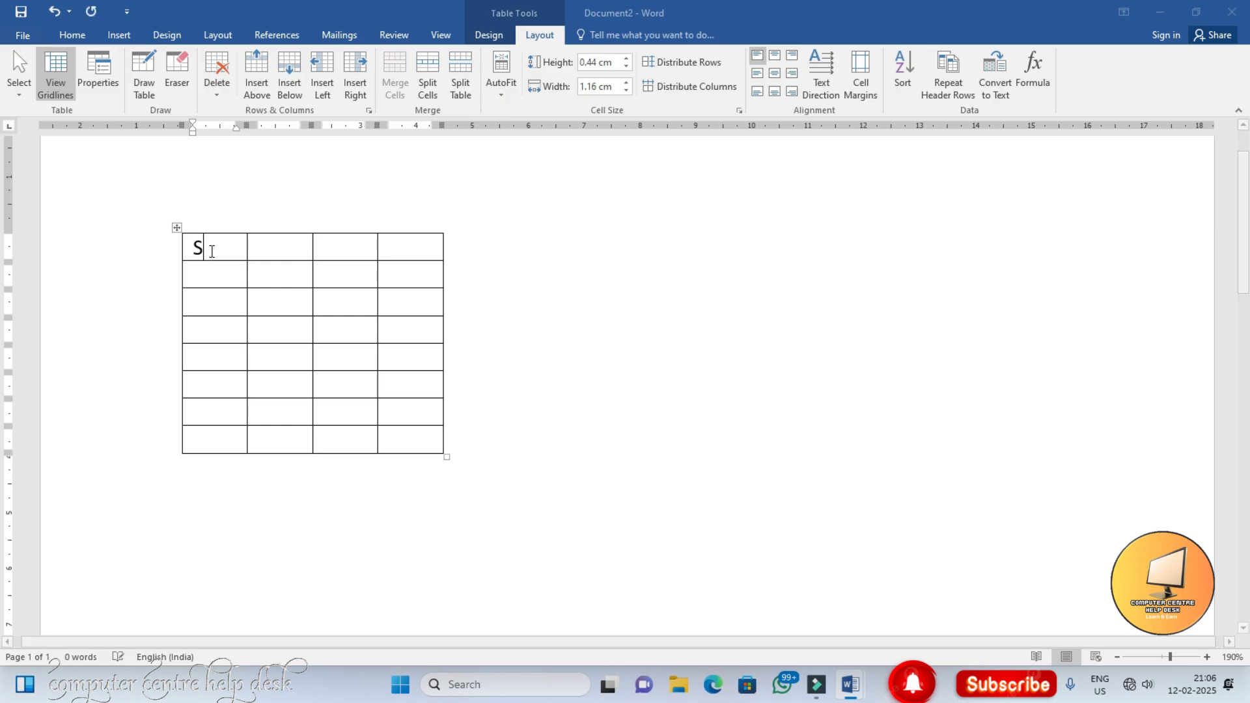
pyautogui.write('rno')
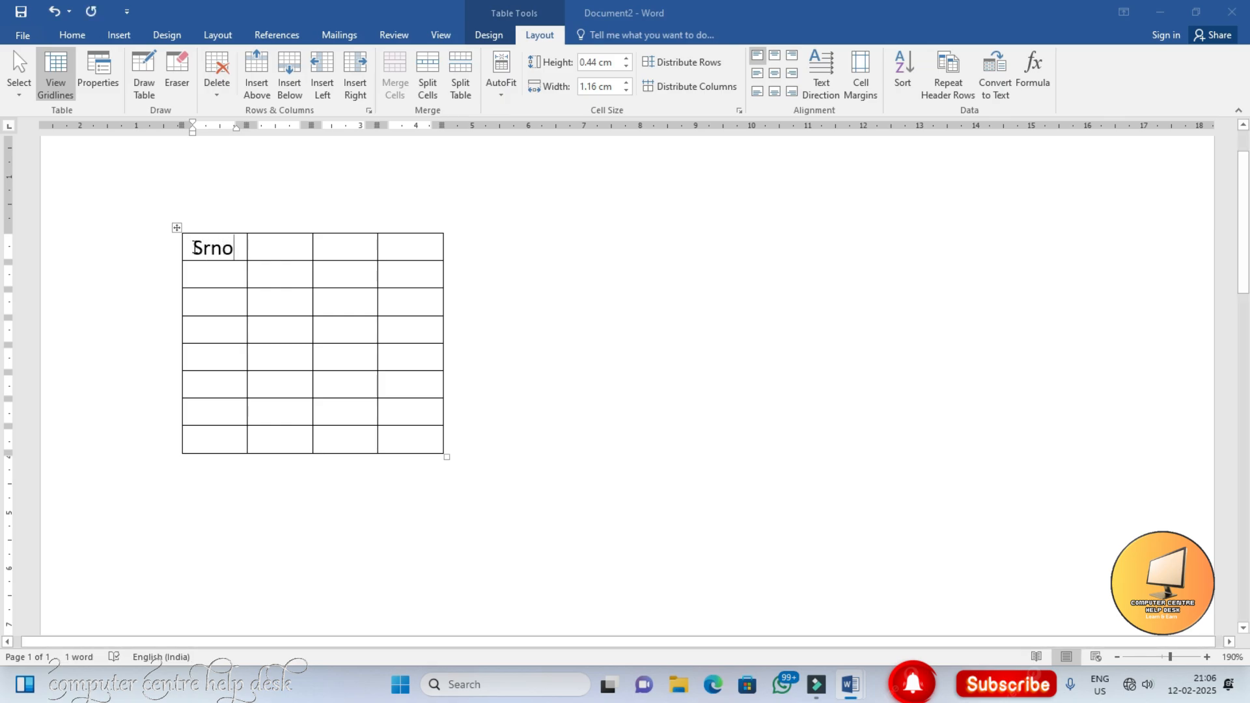
# Step: Set the default cell margins of all the table's cells to 0.3 cm at the top and 0.2 cm at the bottom
pyautogui.moveTo(189, 246); pyautogui.dragTo(432, 438)
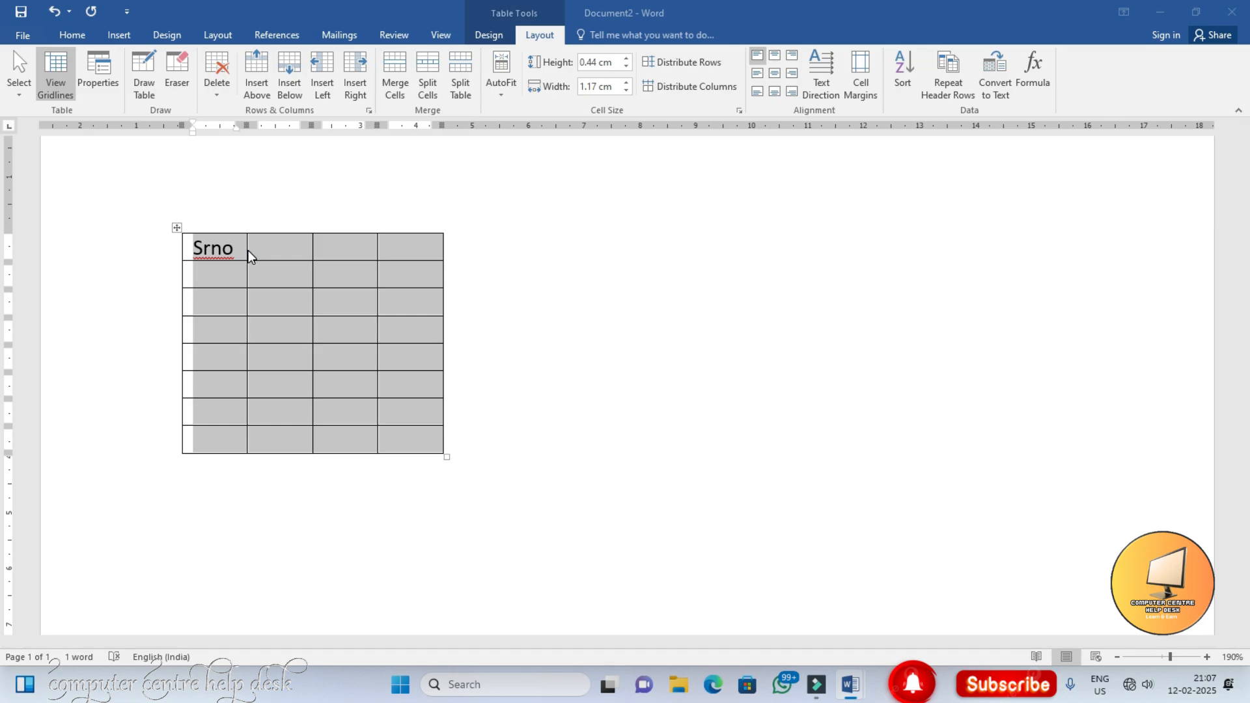
pyautogui.click(858, 89)
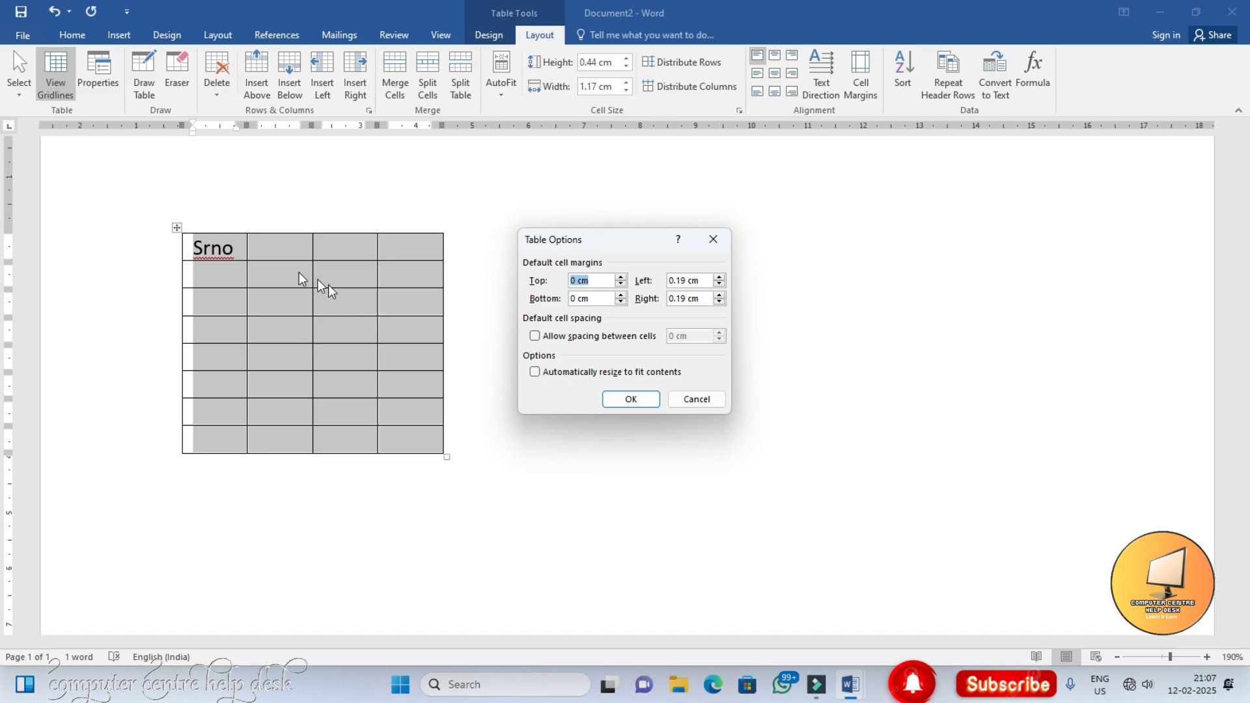
pyautogui.click(621, 277)
pyautogui.click(621, 296)
pyautogui.click(621, 296)
pyautogui.click(621, 296)
pyautogui.click(621, 296)
# Step: Set the default left cell margin to 0.45 cm and the right one to 0.35 cm, and apply the margins
pyautogui.click(718, 278)
pyautogui.click(718, 277)
pyautogui.click(719, 278)
pyautogui.click(719, 278)
pyautogui.click(719, 277)
pyautogui.click(718, 277)
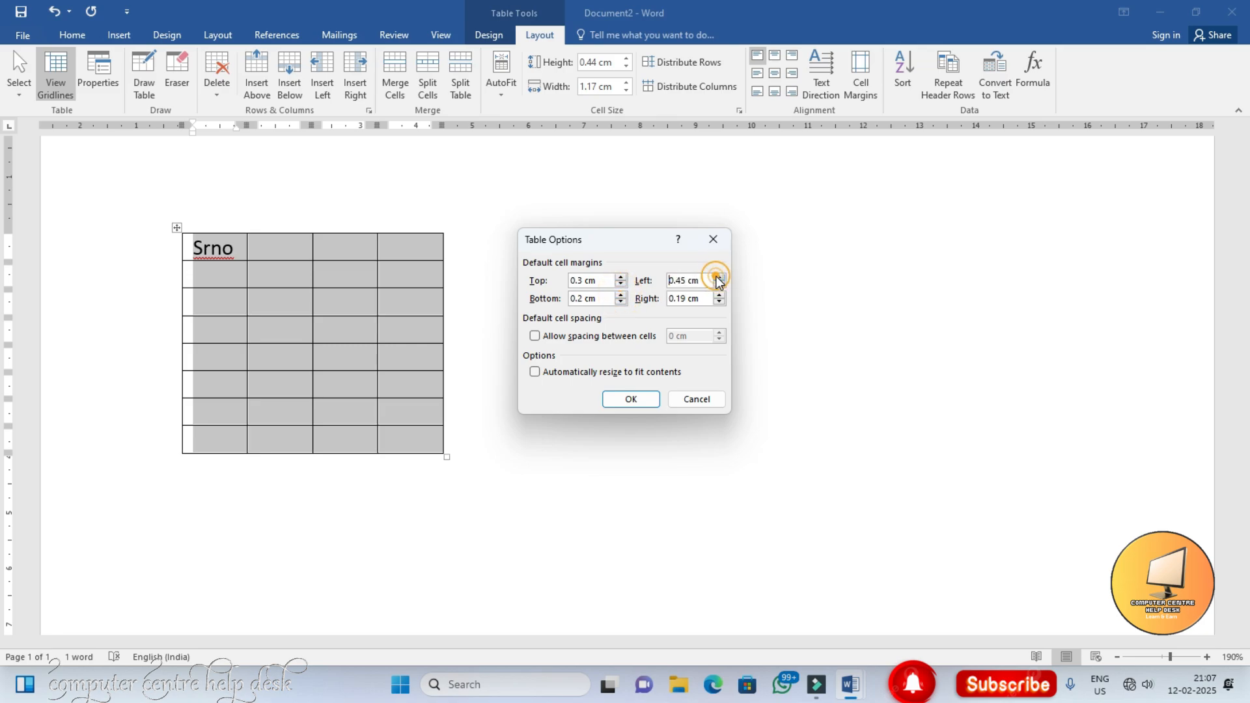
pyautogui.click(719, 296)
pyautogui.click(719, 295)
pyautogui.click(719, 295)
pyautogui.click(719, 296)
pyautogui.click(636, 397)
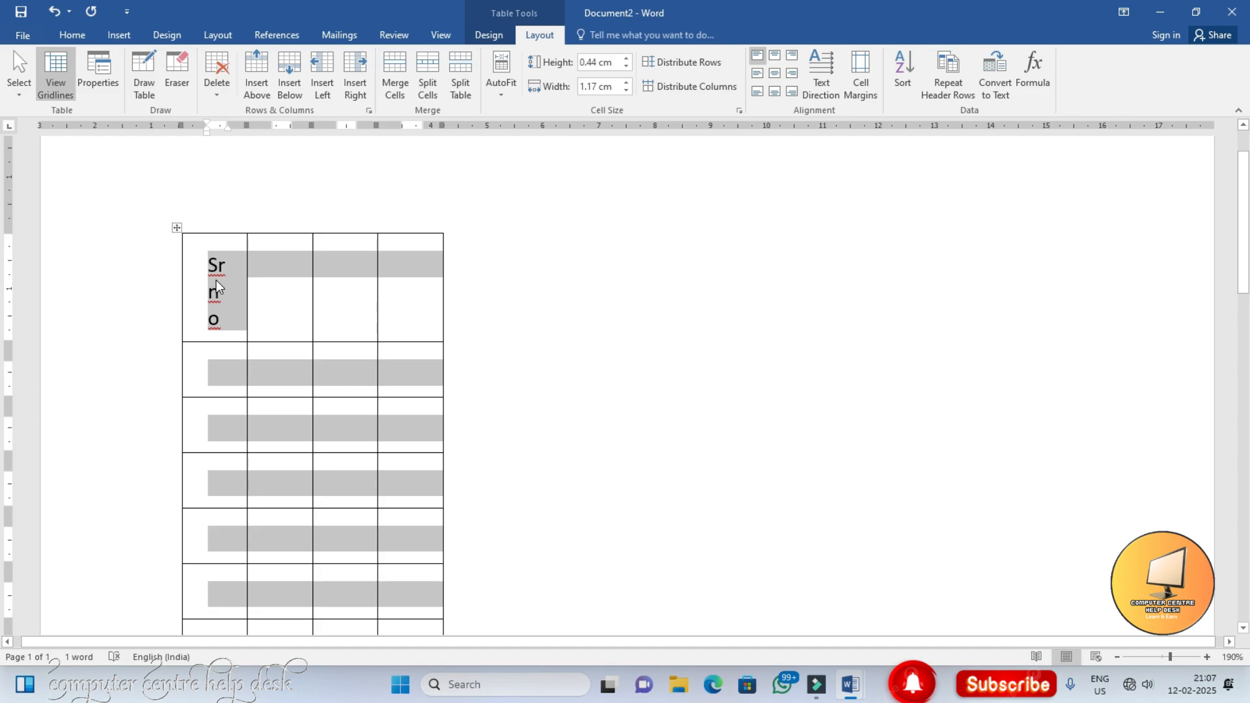
# Step: Widen the whole table by its corner until its columns are about 2.08 cm wide
pyautogui.scroll(-3, 382, 440)
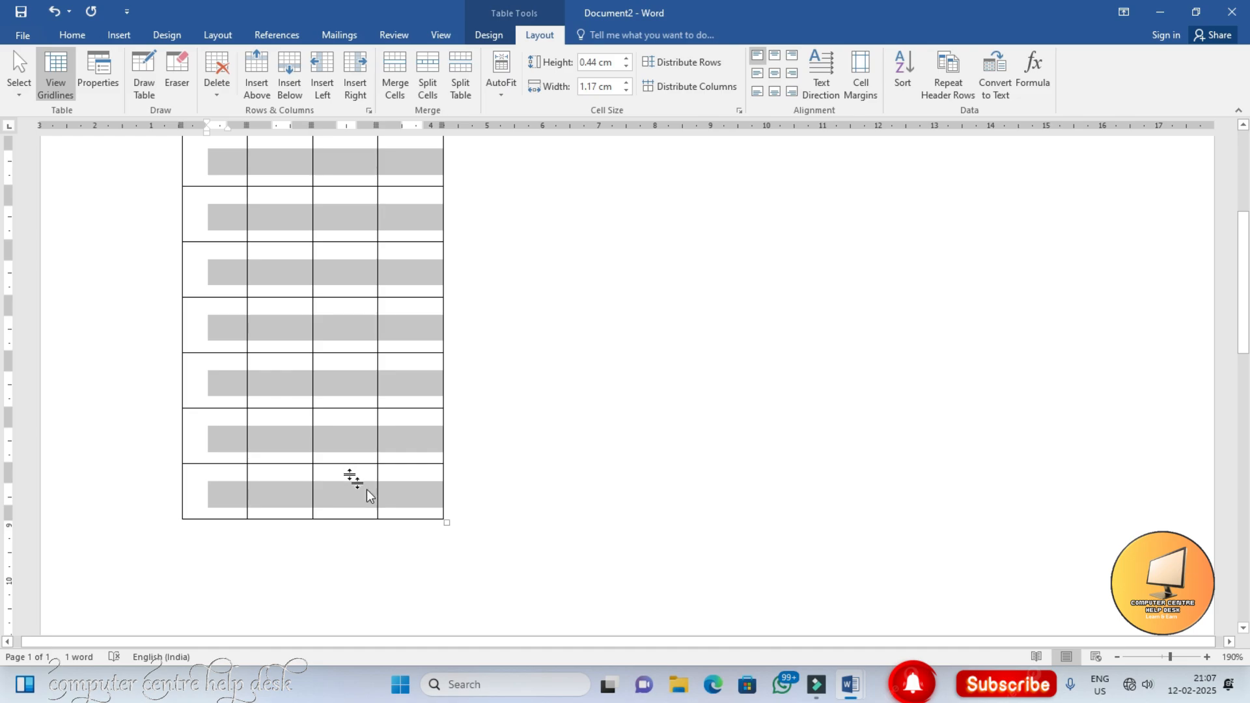
pyautogui.moveTo(445, 521); pyautogui.dragTo(647, 527)
pyautogui.scroll(5, 455, 400)
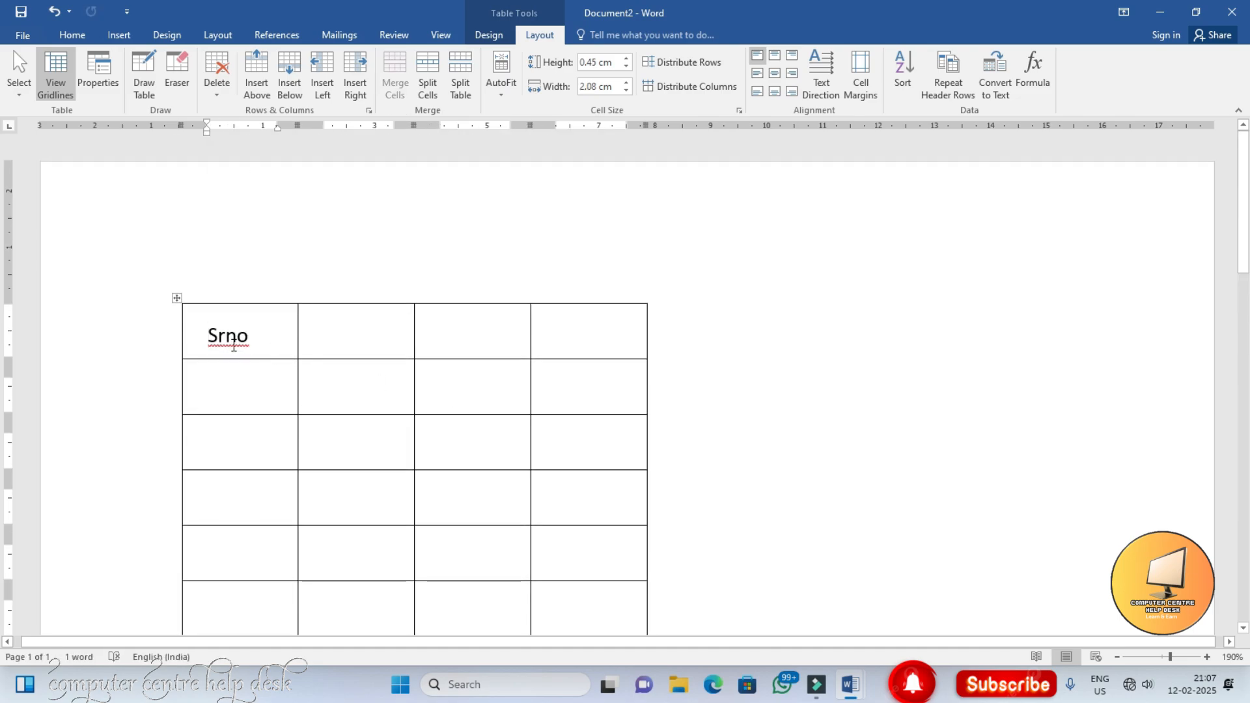
# Step: Set the default top and bottom cell margins of the whole table to 0 cm
pyautogui.click(222, 339)
pyautogui.click(203, 317)
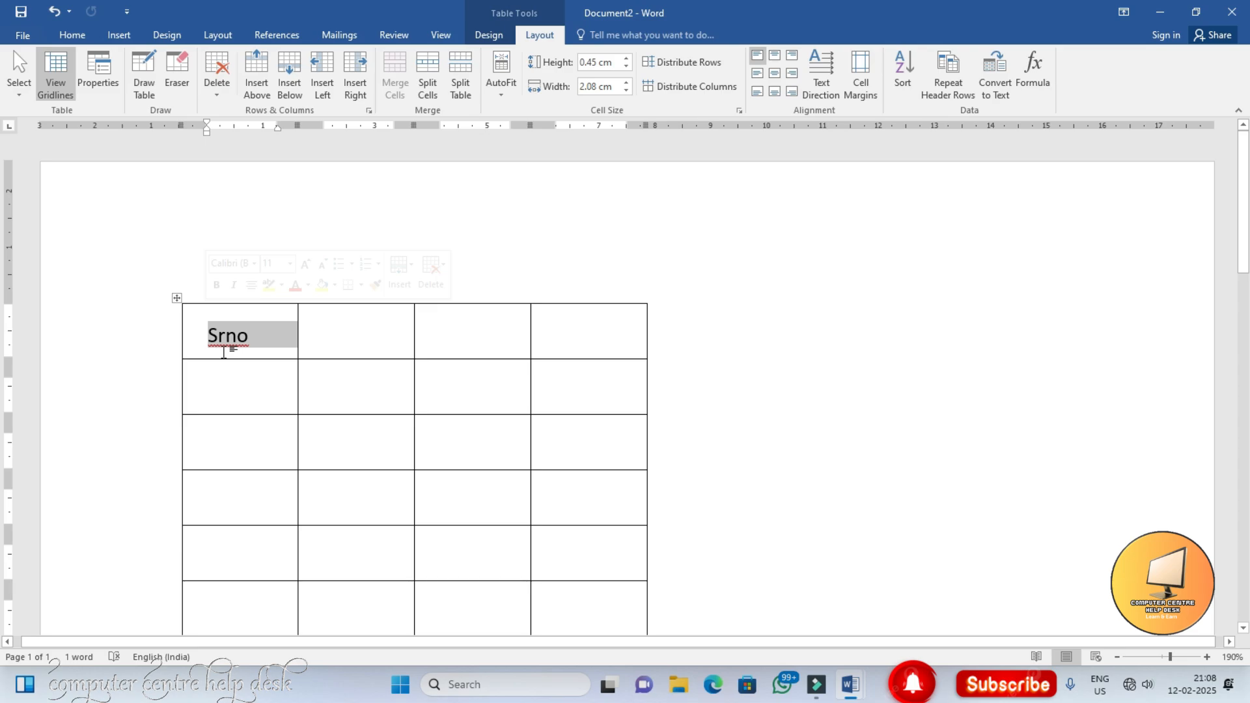
pyautogui.click(177, 299)
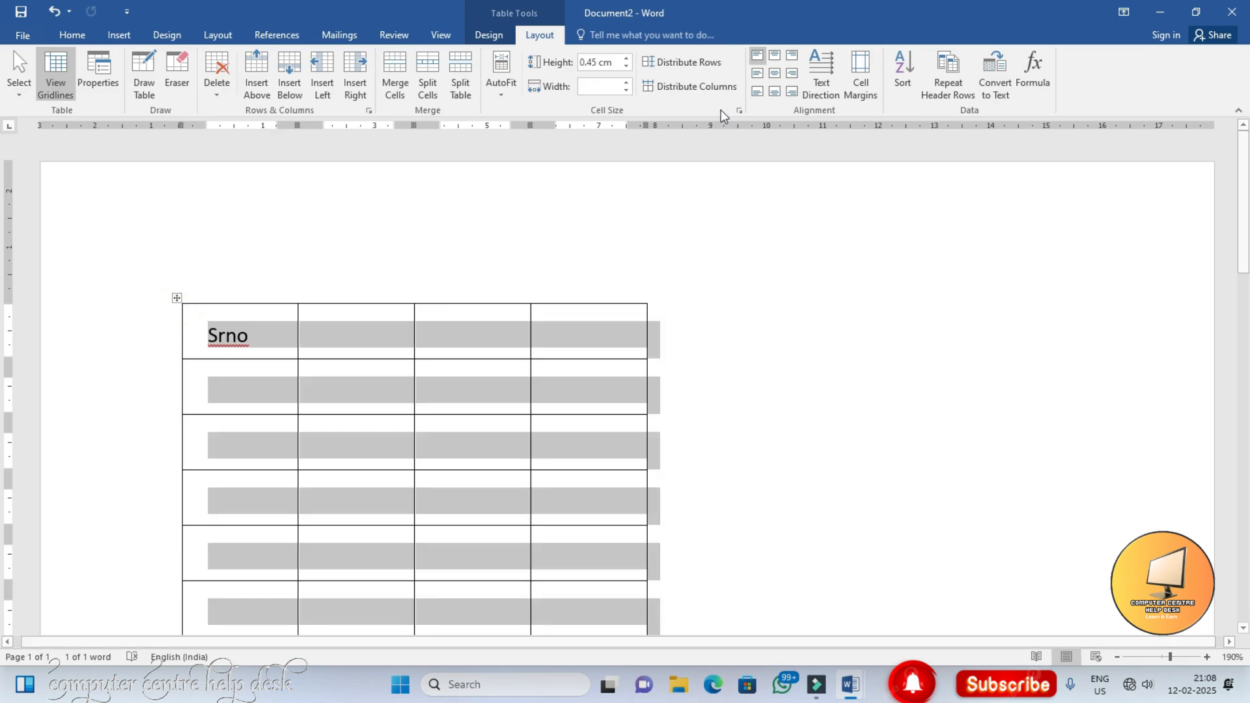
pyautogui.click(854, 84)
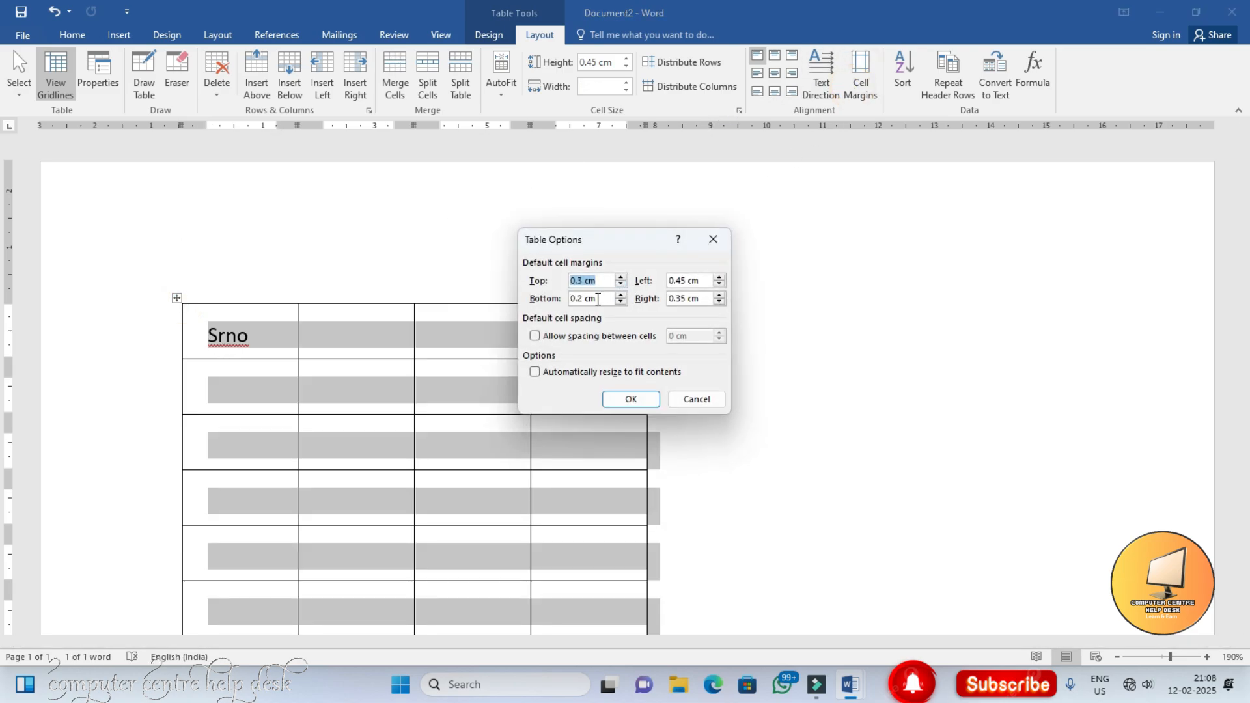
pyautogui.click(620, 285)
pyautogui.click(619, 285)
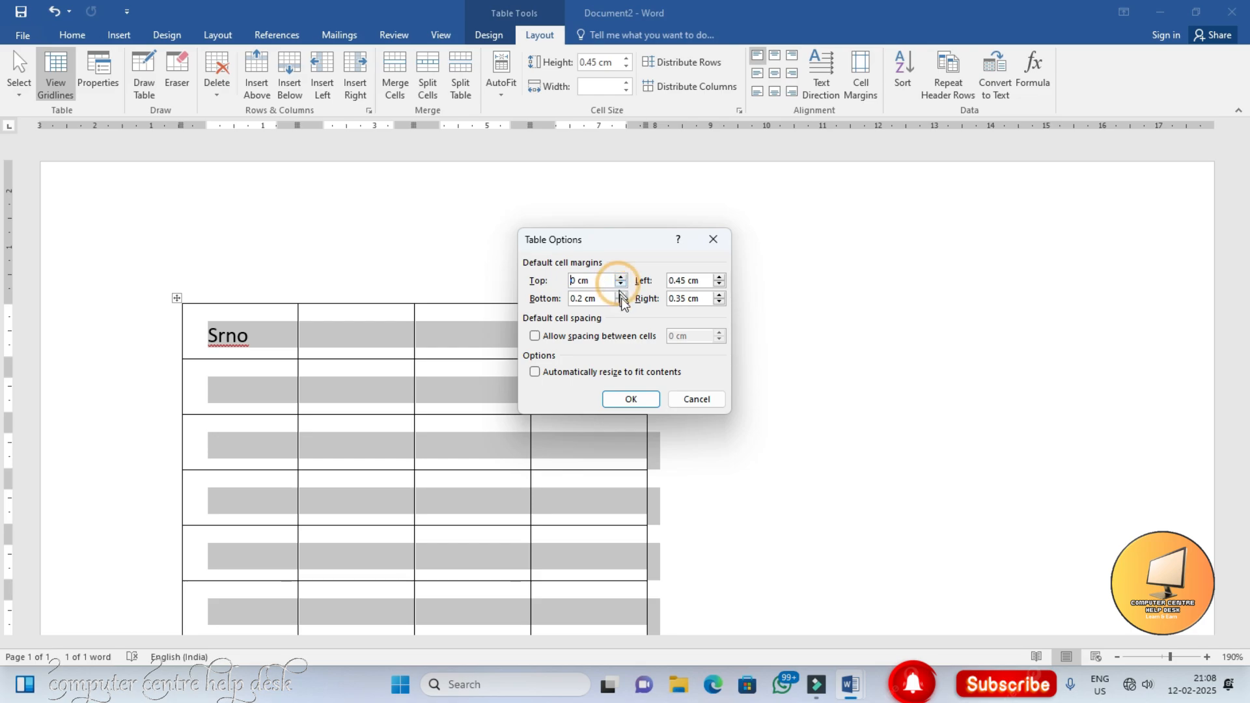
pyautogui.click(621, 302)
pyautogui.click(621, 302)
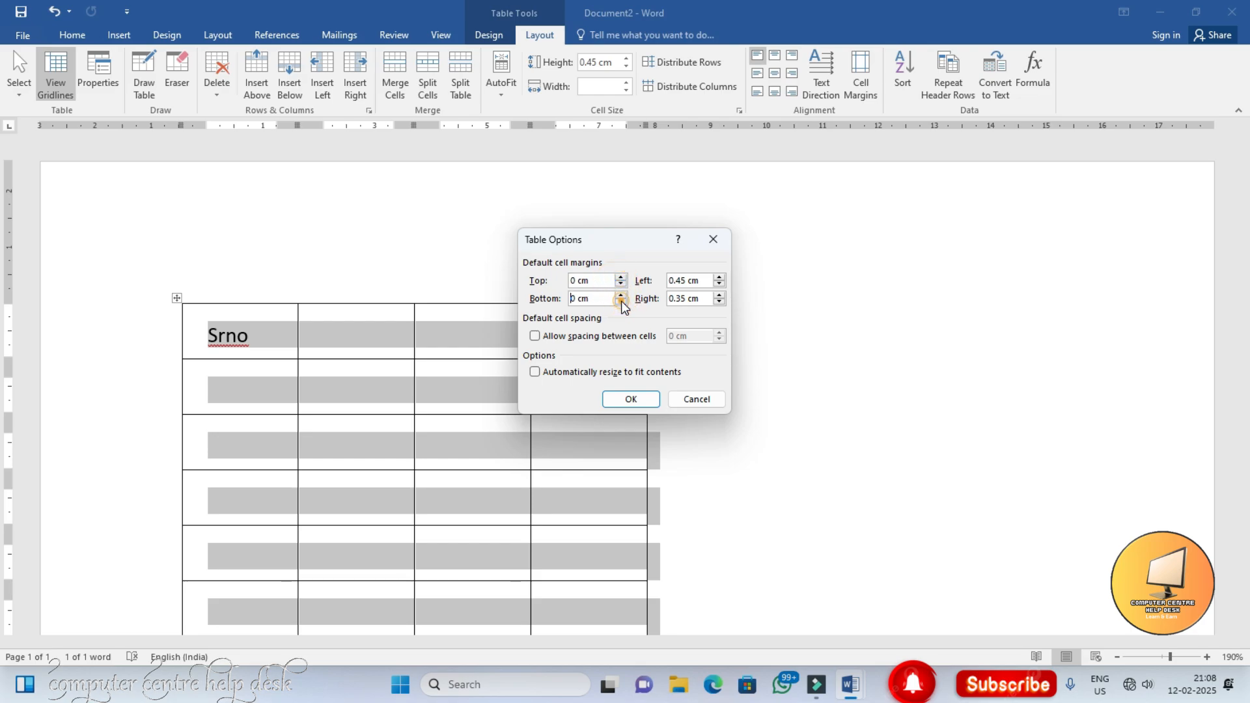
# Step: Set the table's default right and left cell margins to 0 cm and apply the margins
pyautogui.click(719, 301)
pyautogui.click(720, 301)
pyautogui.click(719, 301)
pyautogui.click(719, 301)
pyautogui.click(719, 285)
pyautogui.click(720, 285)
pyautogui.click(720, 284)
pyautogui.click(720, 285)
pyautogui.click(719, 284)
pyautogui.click(720, 285)
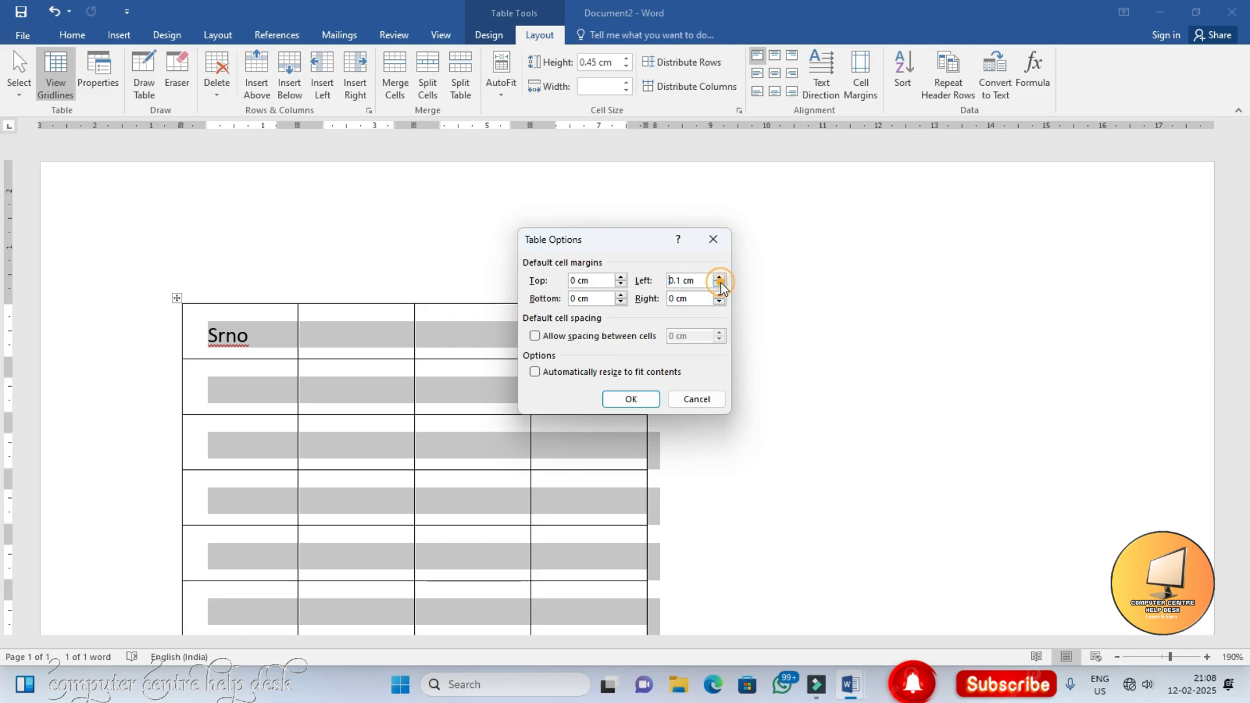
pyautogui.click(720, 285)
pyautogui.click(719, 285)
pyautogui.click(719, 284)
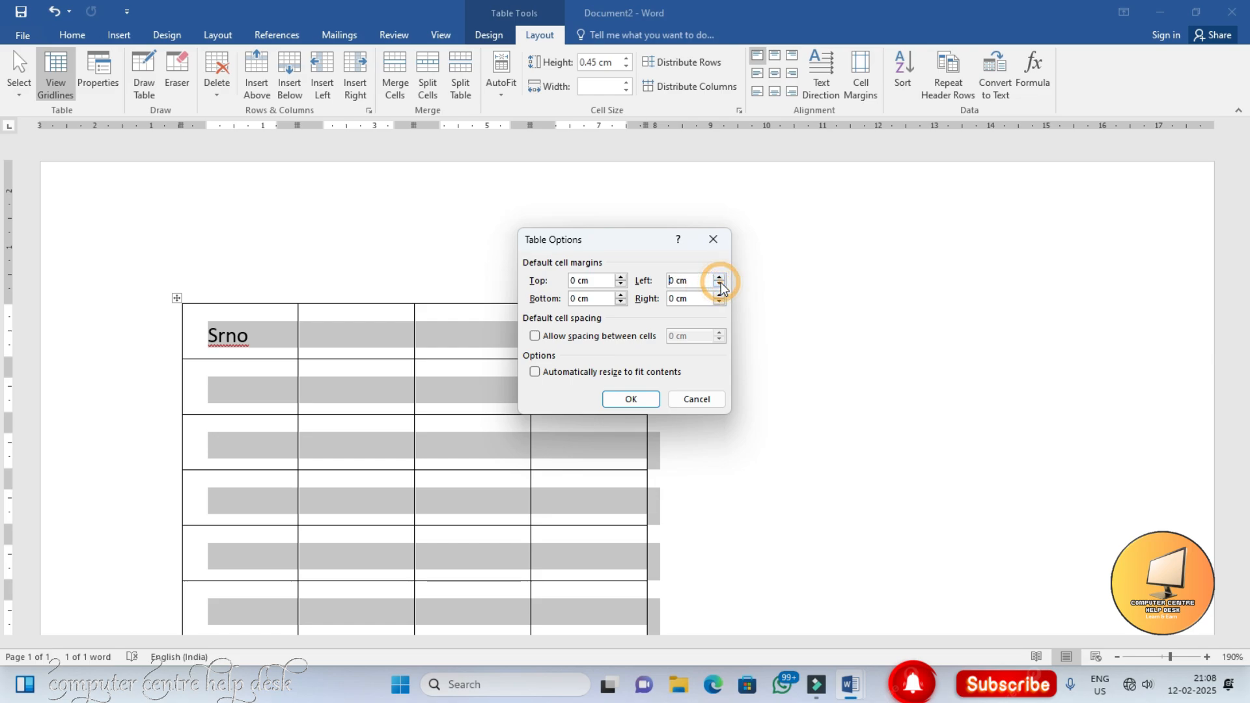
pyautogui.click(619, 401)
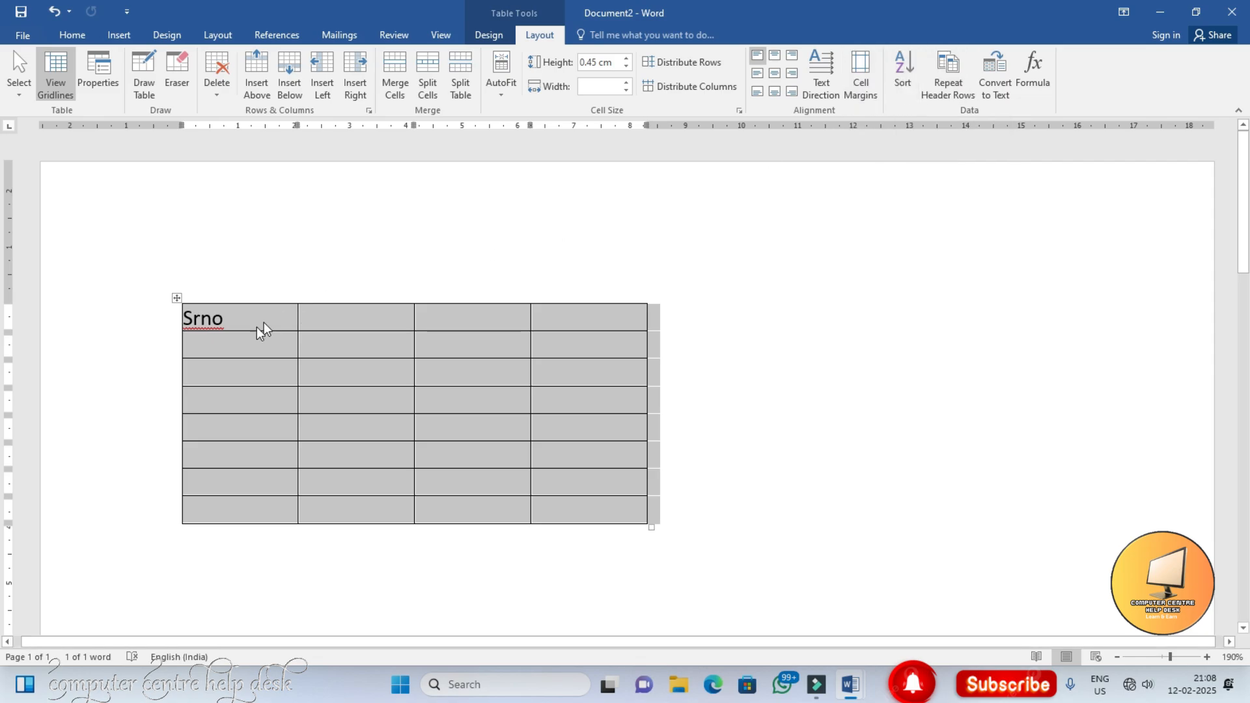
# Step: Enter the headings "Name Of Product" and "Price" in the second and third cells of the first row
pyautogui.click(317, 319)
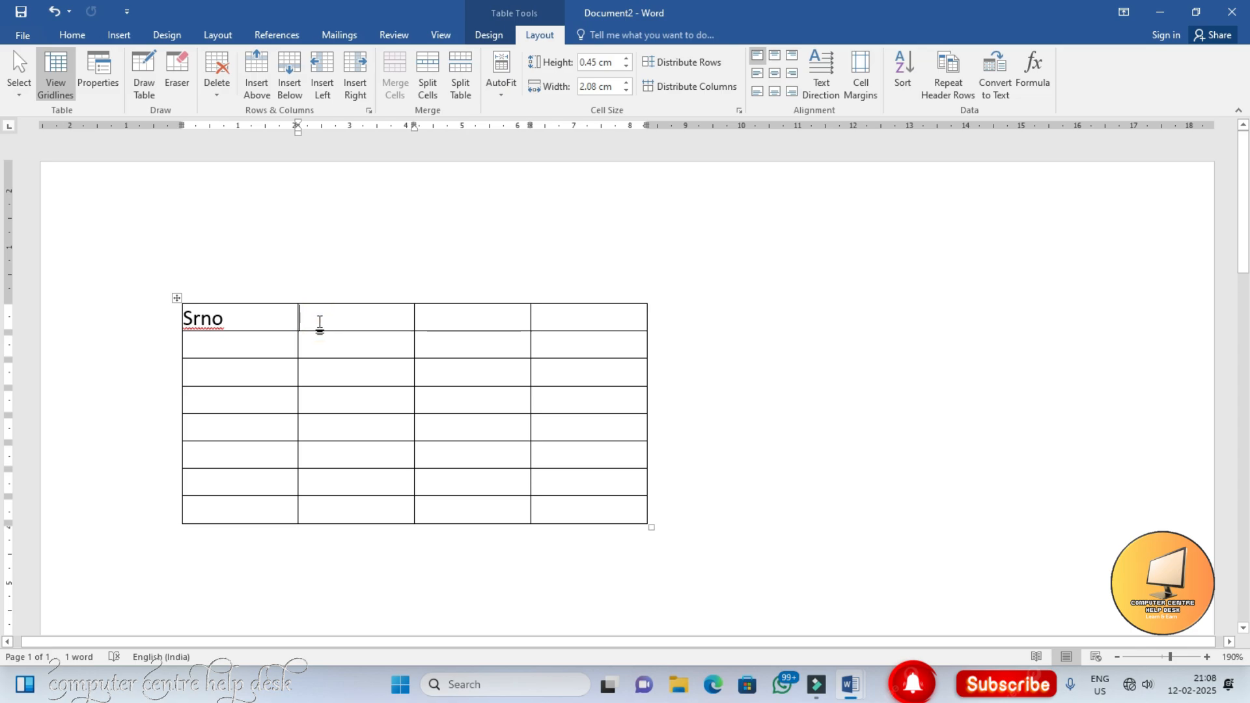
pyautogui.write('Na')
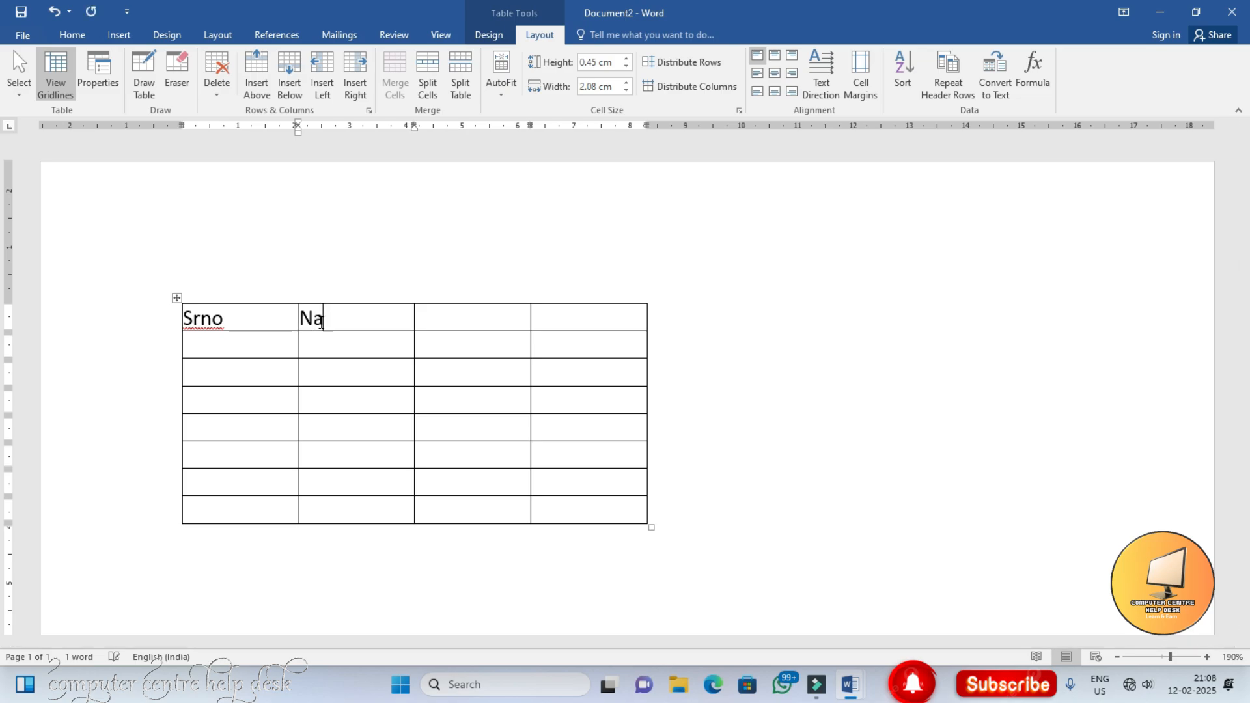
pyautogui.write('me Of')
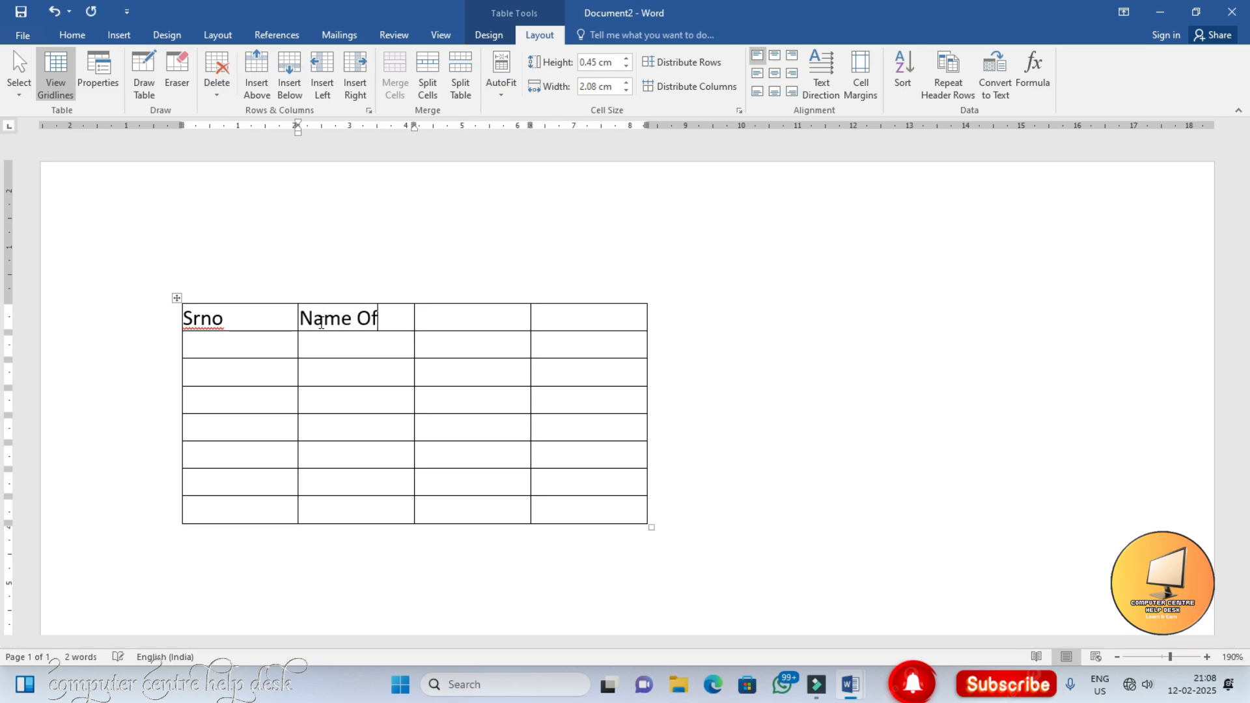
pyautogui.write(' Product')
pyautogui.press('Tab')
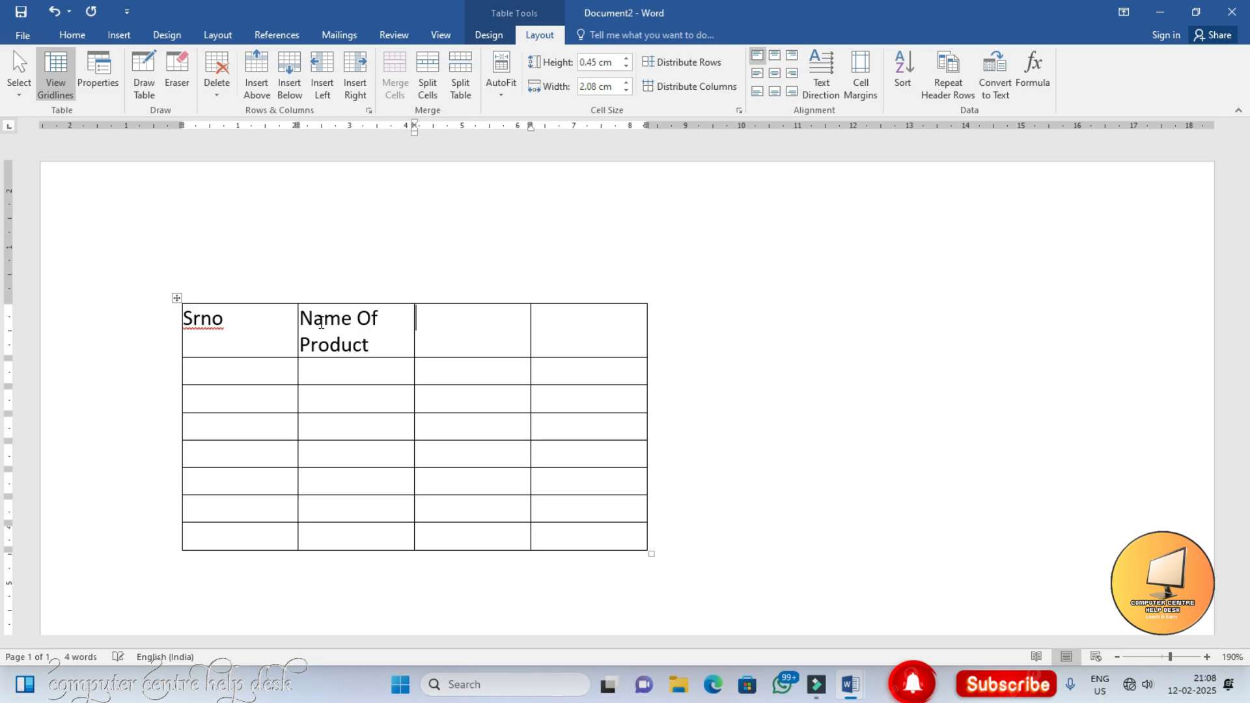
pyautogui.write('Price')
# Step: Number the rows under the Srno heading from 1 to 7
pyautogui.click(260, 377)
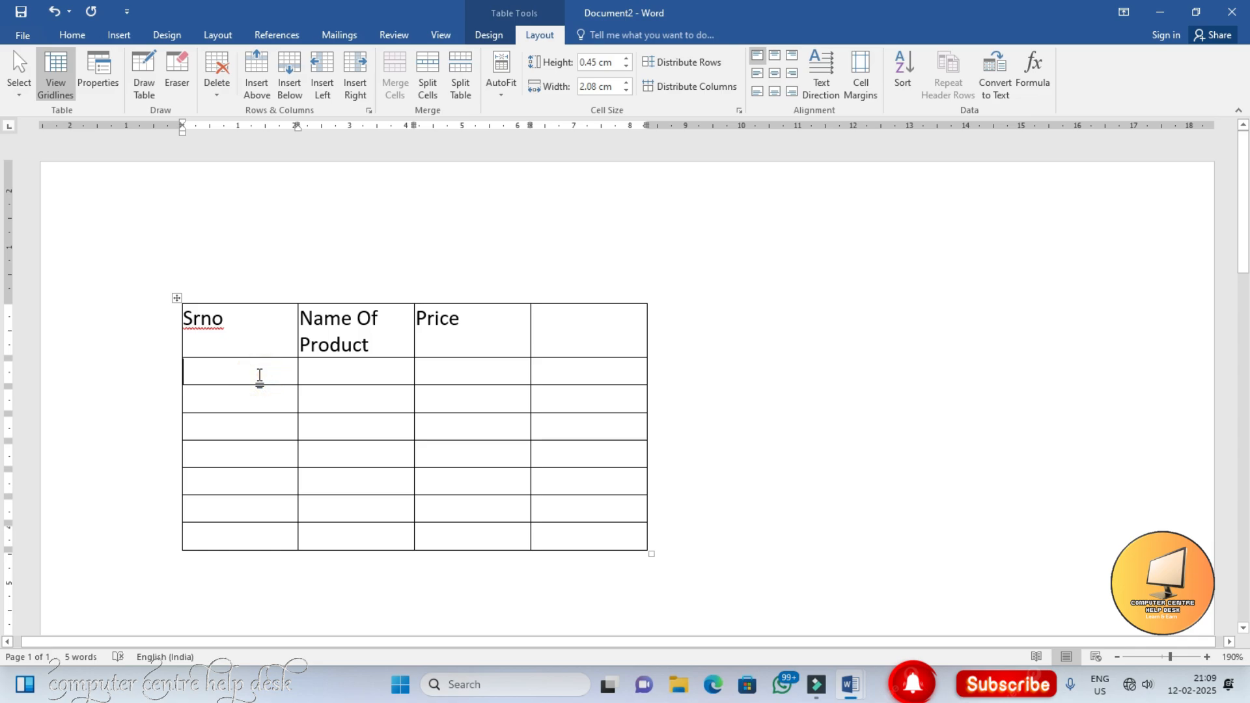
pyautogui.write('1')
pyautogui.click(241, 402)
pyautogui.write('2')
pyautogui.click(209, 427)
pyautogui.write('3')
pyautogui.click(208, 458)
pyautogui.write('4')
pyautogui.click(209, 483)
pyautogui.write('5')
pyautogui.click(205, 504)
pyautogui.write('6')
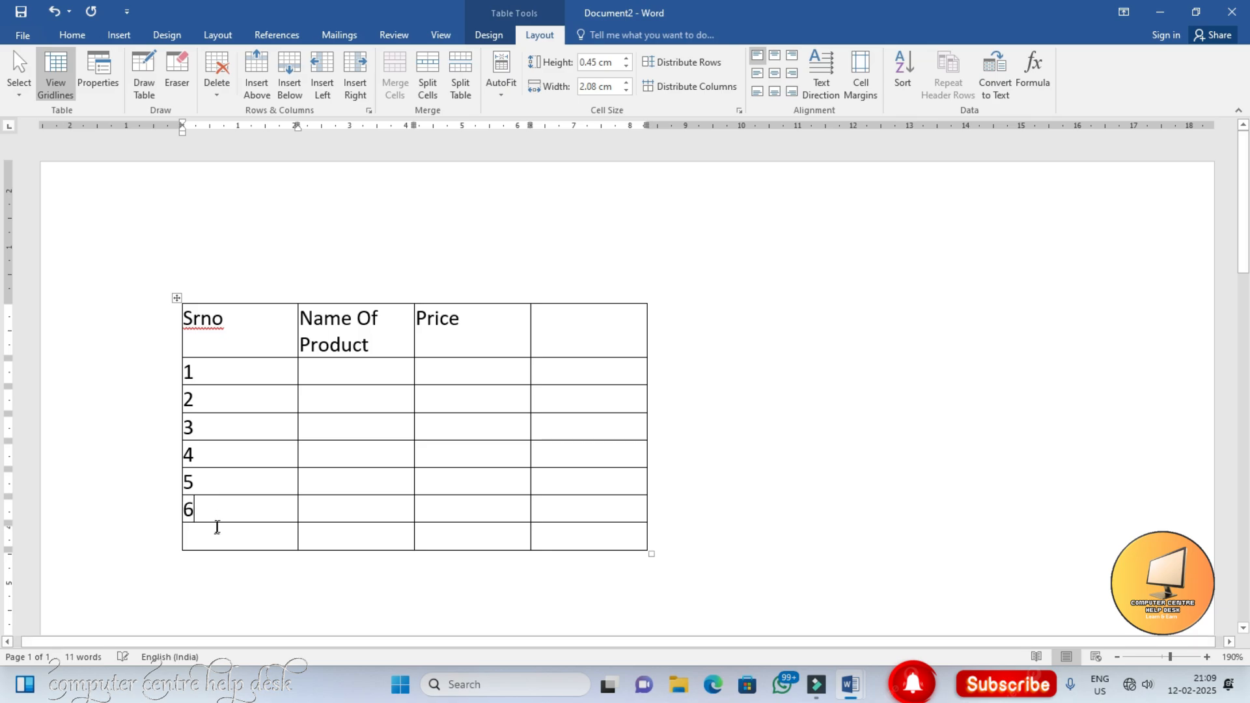
pyautogui.click(215, 531)
pyautogui.write('7')
# Step: Fill in row 1 with the product "RAM 4GB" and the price 1500
pyautogui.click(352, 381)
pyautogui.write('Ram')
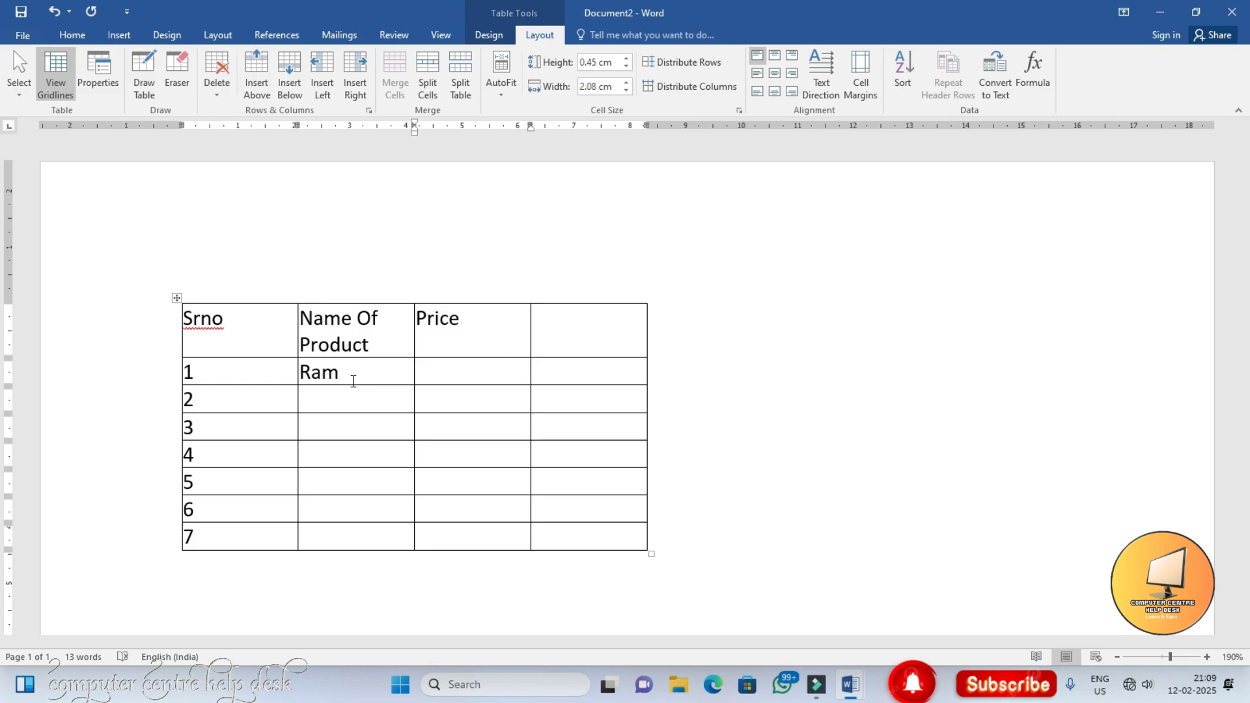
pyautogui.click(354, 381)
pyautogui.press('BackSpace')
pyautogui.press('BackSpace')
pyautogui.write('AM 4GB')
pyautogui.press('Tab')
pyautogui.write('1500')
pyautogui.press('Tab')
pyautogui.press('Tab')
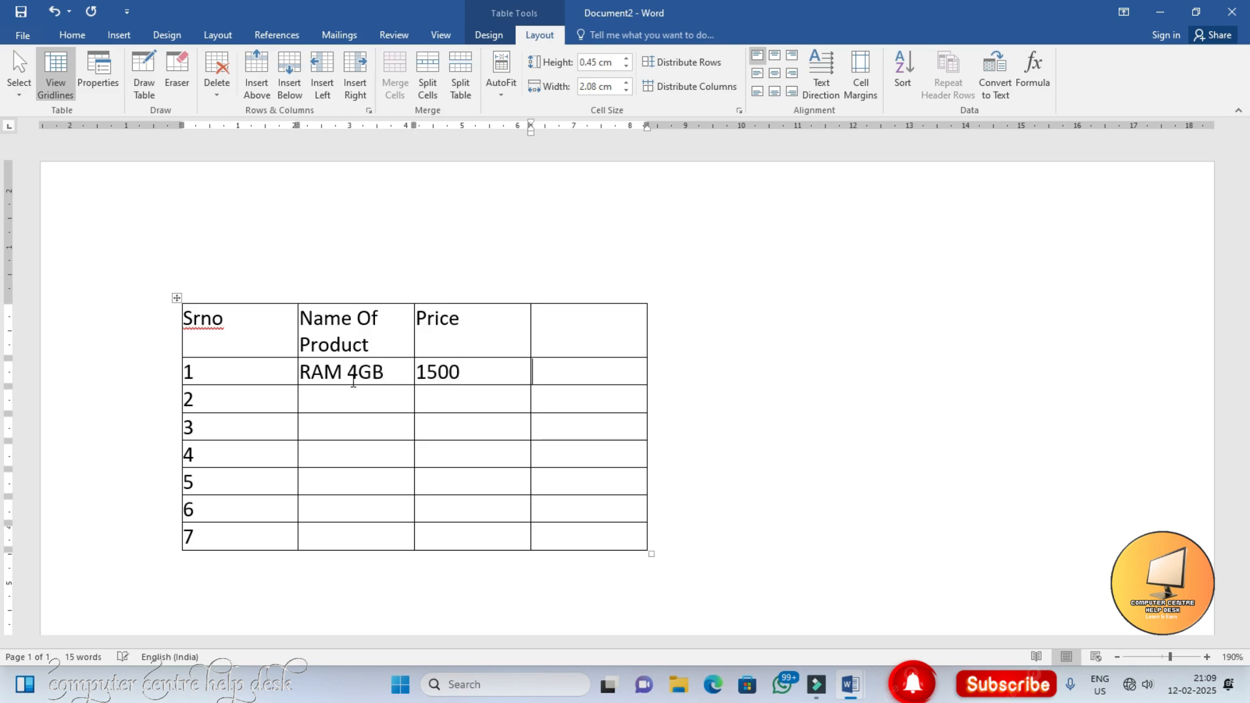
# Step: Fill in row 2 with the product "Mouse" and the price 150
pyautogui.press('Tab')
pyautogui.write('Mouse')
pyautogui.press('Tab')
pyautogui.write('150')
pyautogui.press('Tab')
pyautogui.press('Tab')
pyautogui.press('Tab')
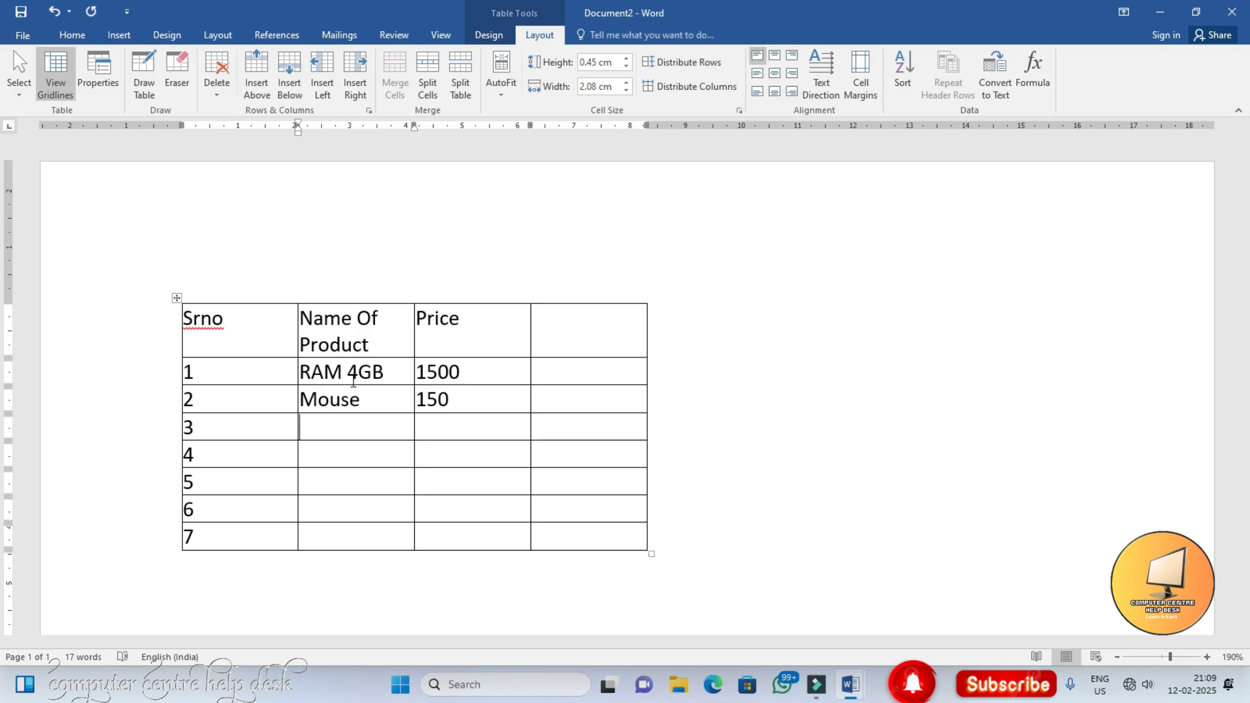
# Step: Fill in row 3 with the product "Keyboard" and the price 500
pyautogui.write('Keyboard')
pyautogui.press('Tab')
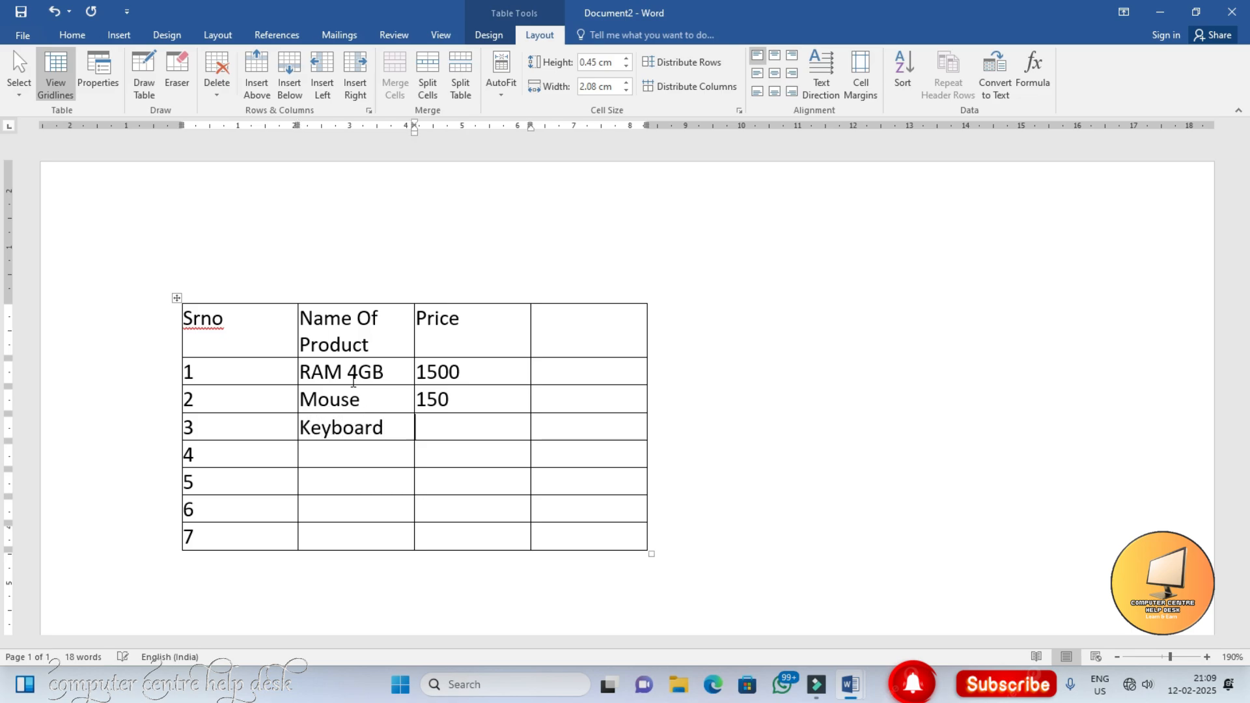
pyautogui.write('500')
pyautogui.press('Tab')
pyautogui.press('Tab')
pyautogui.press('Tab')
# Step: Fill in row 4 with the product "UPS" and the price 2000
pyautogui.write('UPS')
pyautogui.press('Tab')
pyautogui.write('2000')
pyautogui.press('Tab')
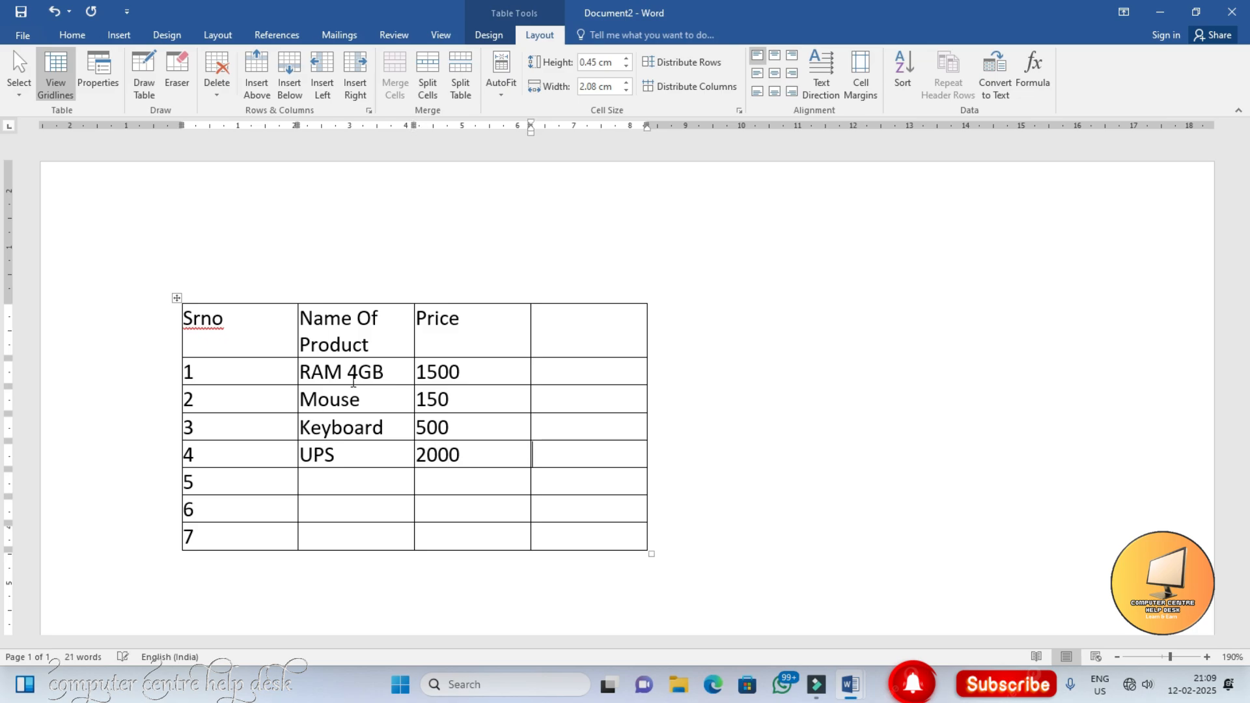
pyautogui.press('Tab')
pyautogui.press('Tab')
# Step: Fill in row 5 with the product "LED" and the price 5000
pyautogui.write('LED')
pyautogui.press('Tab')
pyautogui.write('5000')
pyautogui.press('Tab')
pyautogui.press('Tab')
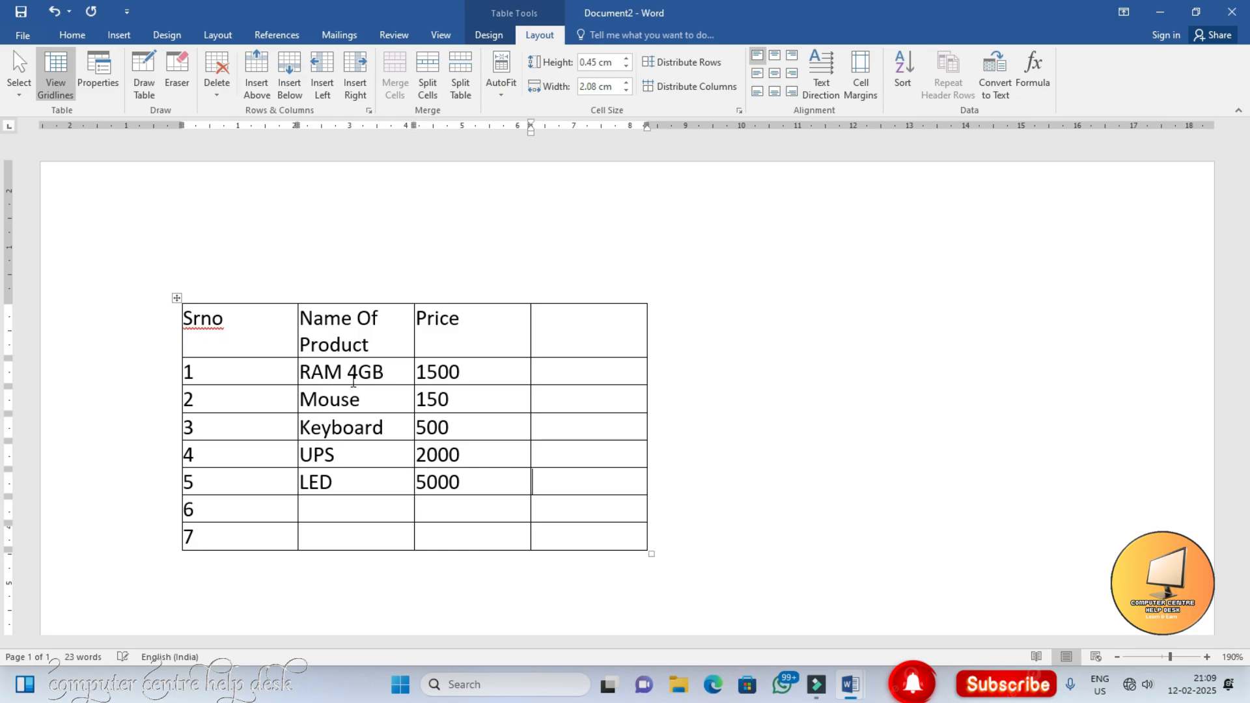
pyautogui.press('Tab')
# Step: Fill in row 6 with the product "CPU" and the price 8000
pyautogui.write('CPU')
pyautogui.press('Tab')
pyautogui.write('8000')
pyautogui.press('Tab')
pyautogui.press('Tab')
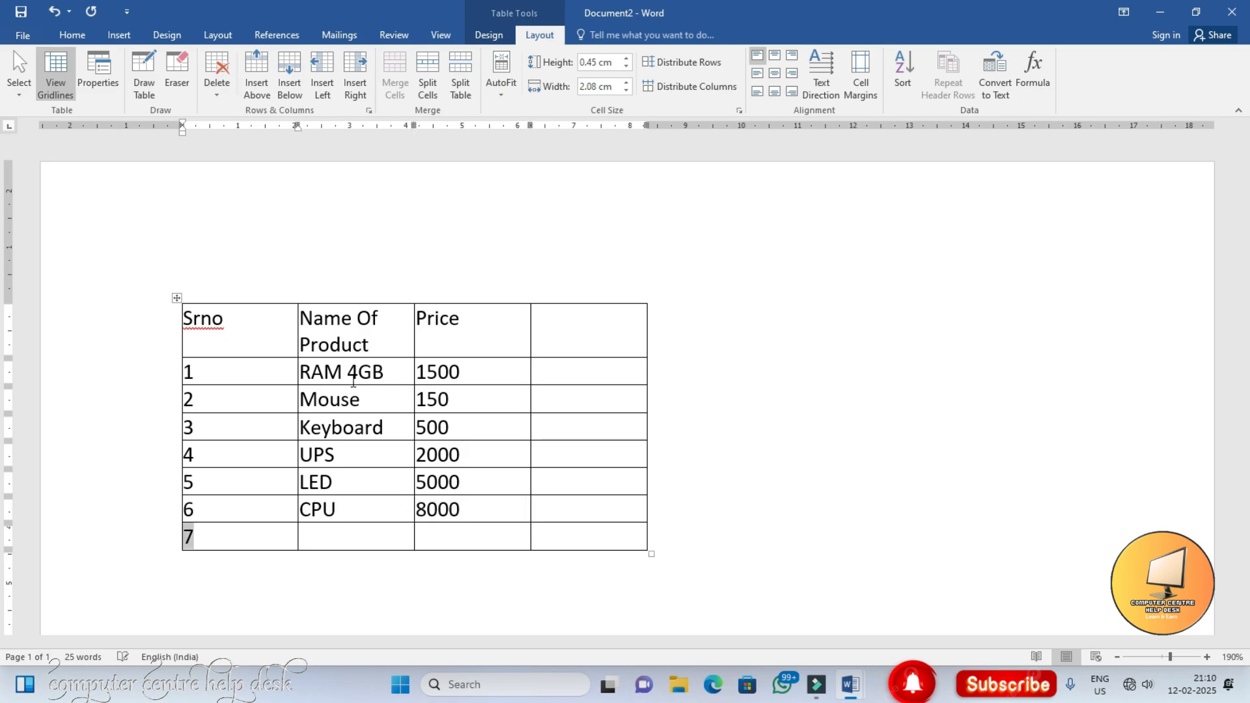
pyautogui.press('Tab')
# Step: Fill in row 7 with the product "SMPS" and the price 550, and add an empty row at the table's end
pyautogui.write('SMPS')
pyautogui.press('Tab')
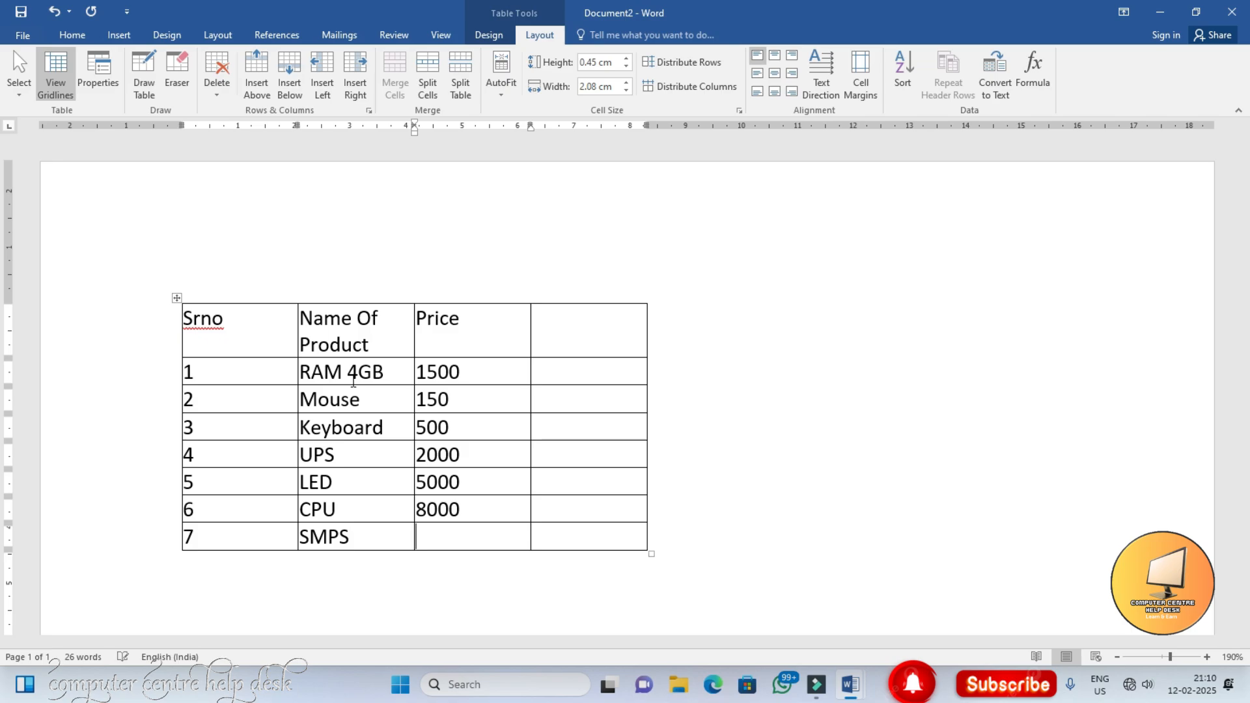
pyautogui.write('980')
pyautogui.press('BackSpace')
pyautogui.press('BackSpace')
pyautogui.press('BackSpace')
pyautogui.write('550')
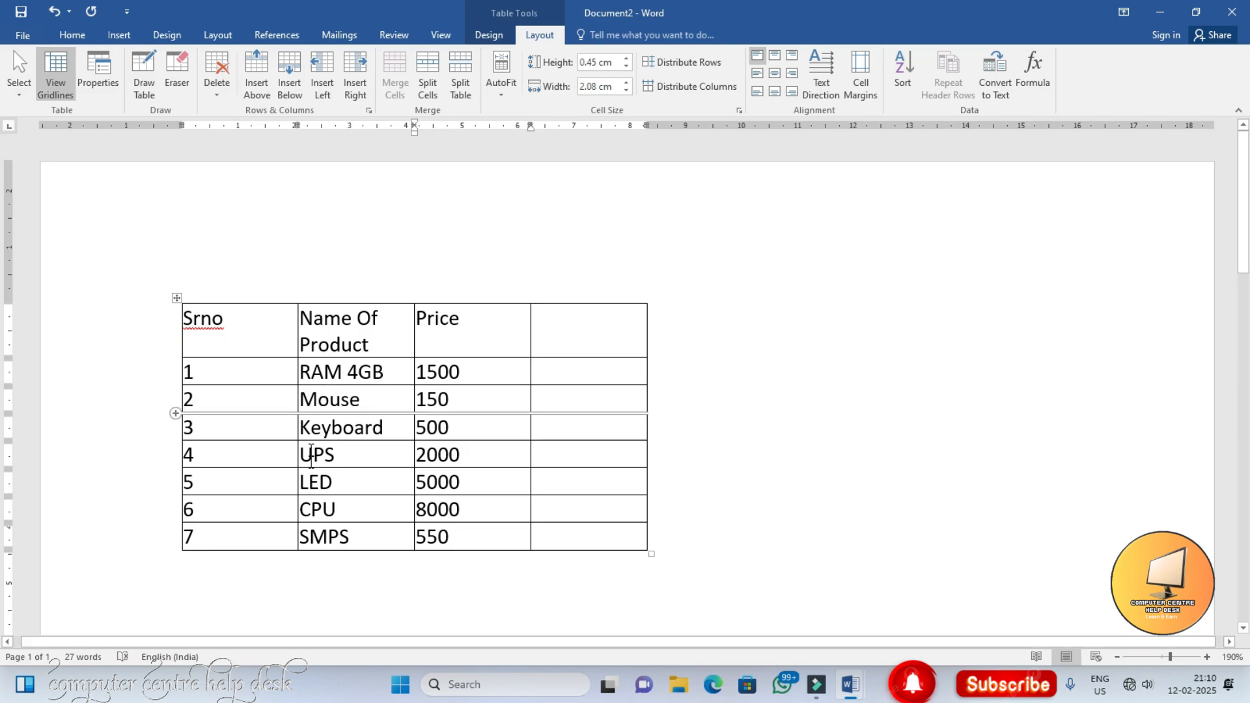
pyautogui.press('Tab')
pyautogui.press('Tab')
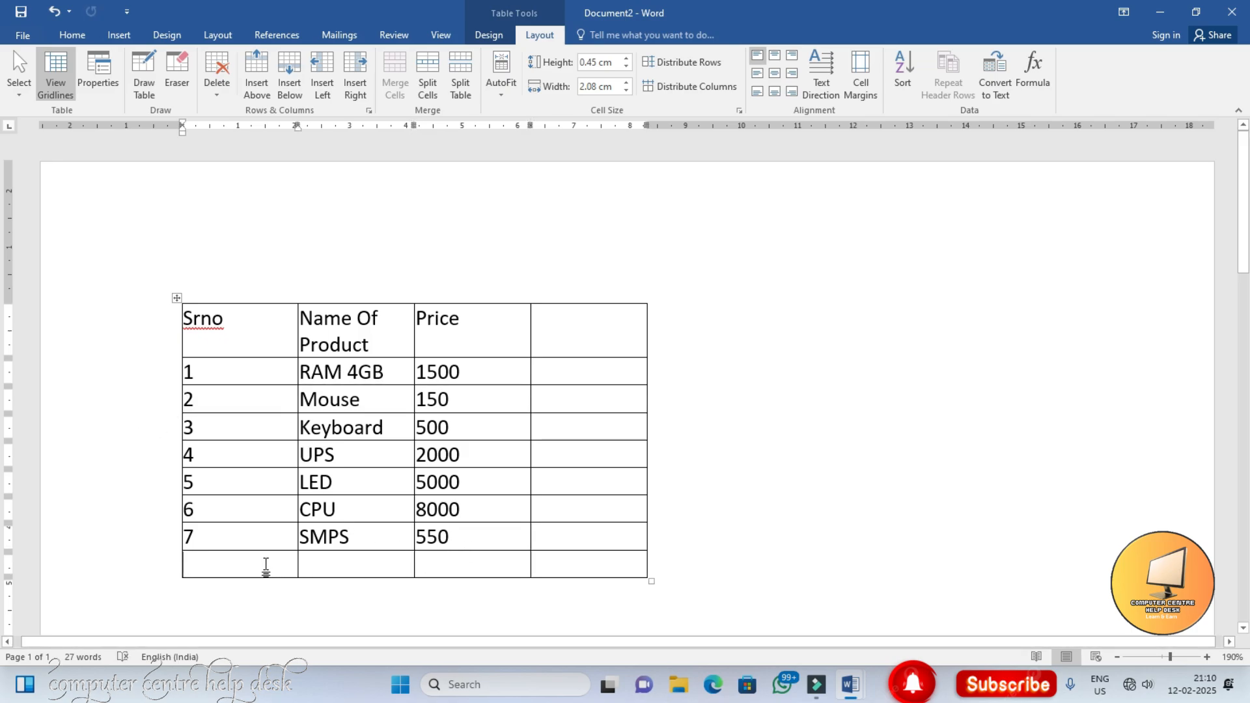
# Step: Delete the empty fourth column of the table
pyautogui.click(583, 330)
pyautogui.click(582, 330)
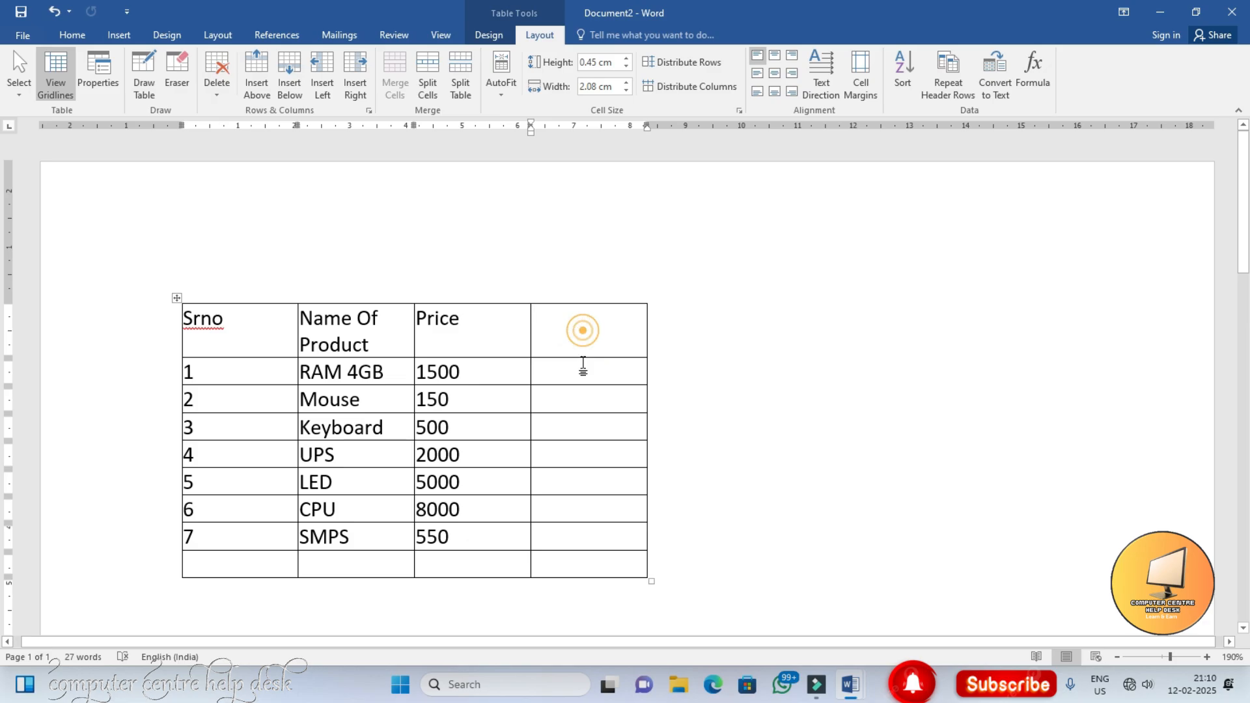
pyautogui.moveTo(583, 368); pyautogui.dragTo(573, 560)
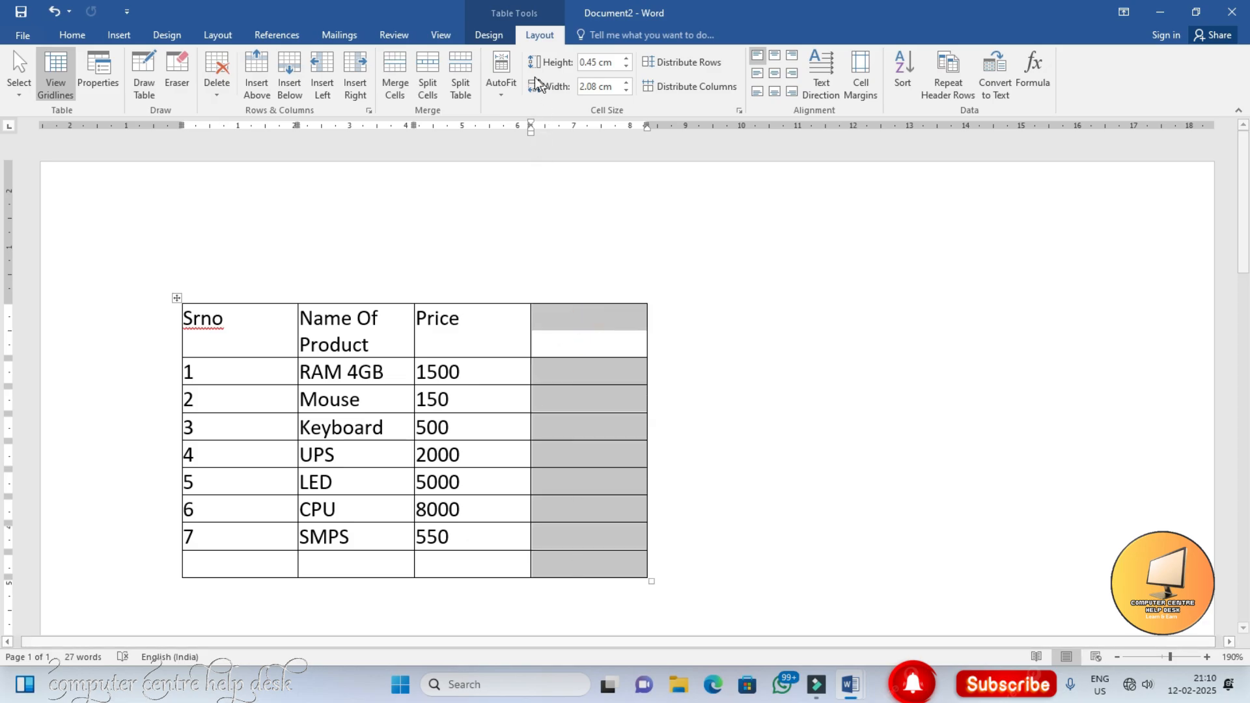
pyautogui.click(210, 98)
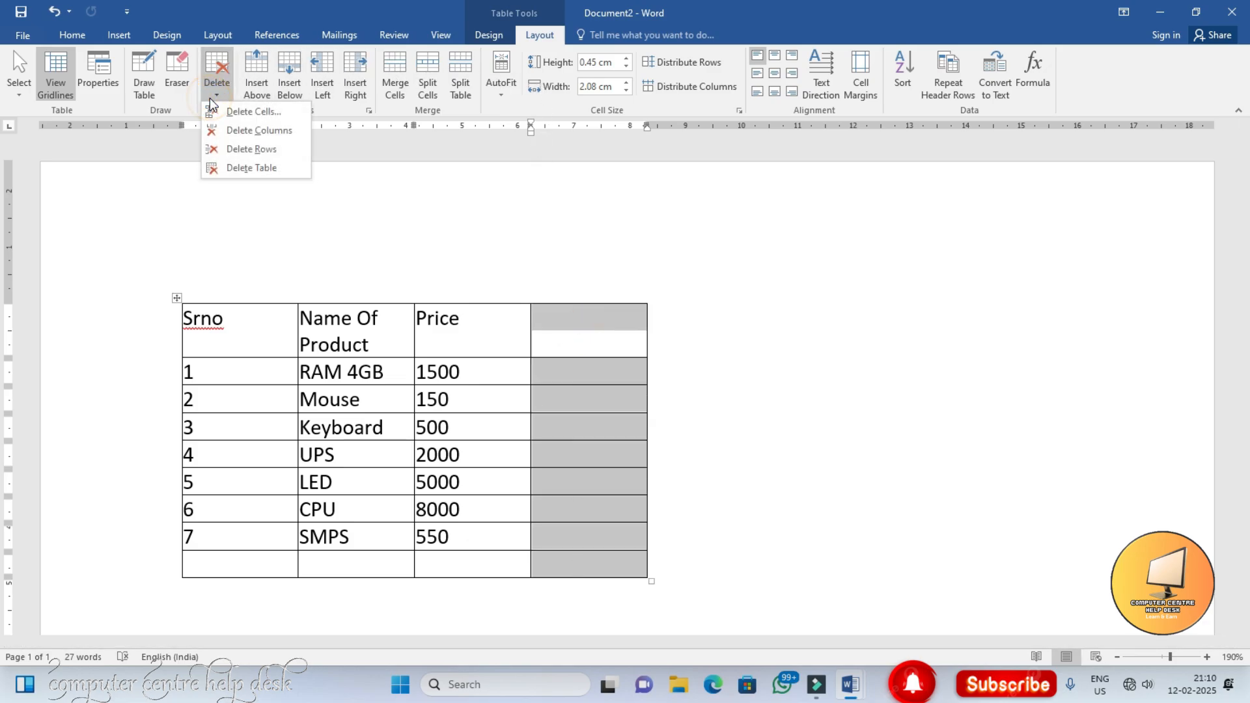
pyautogui.click(267, 132)
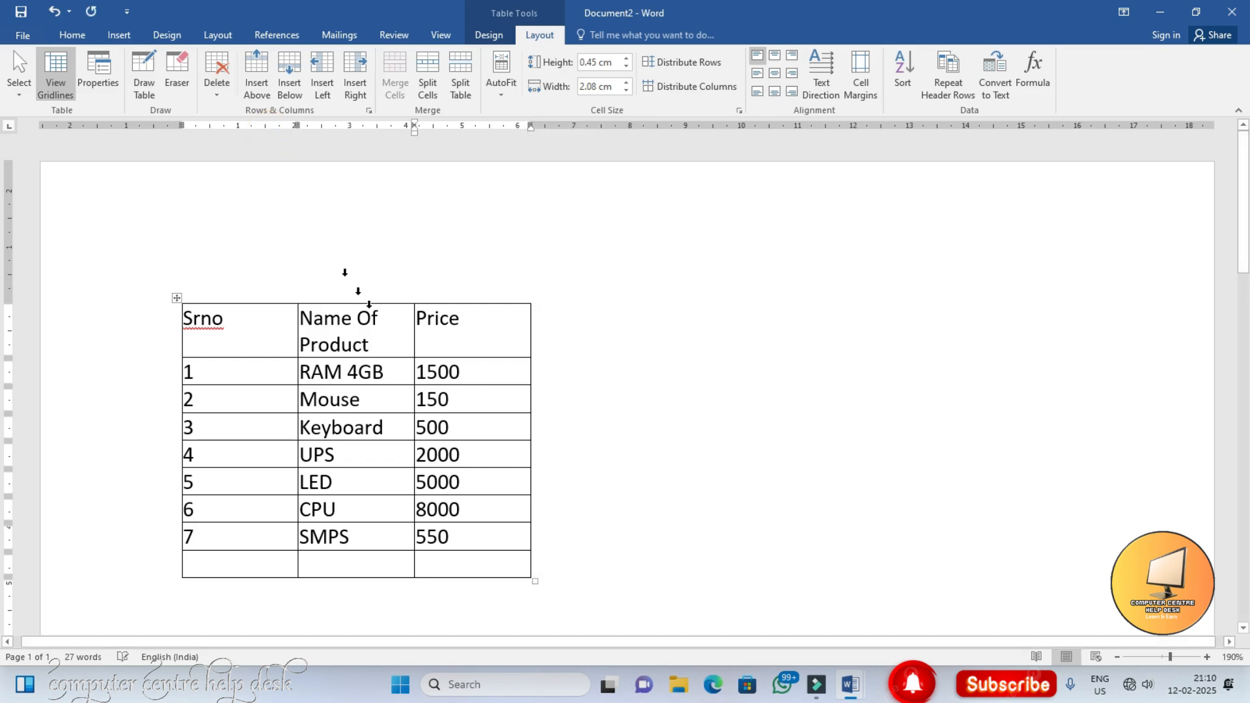
pyautogui.click(435, 452)
pyautogui.click(357, 544)
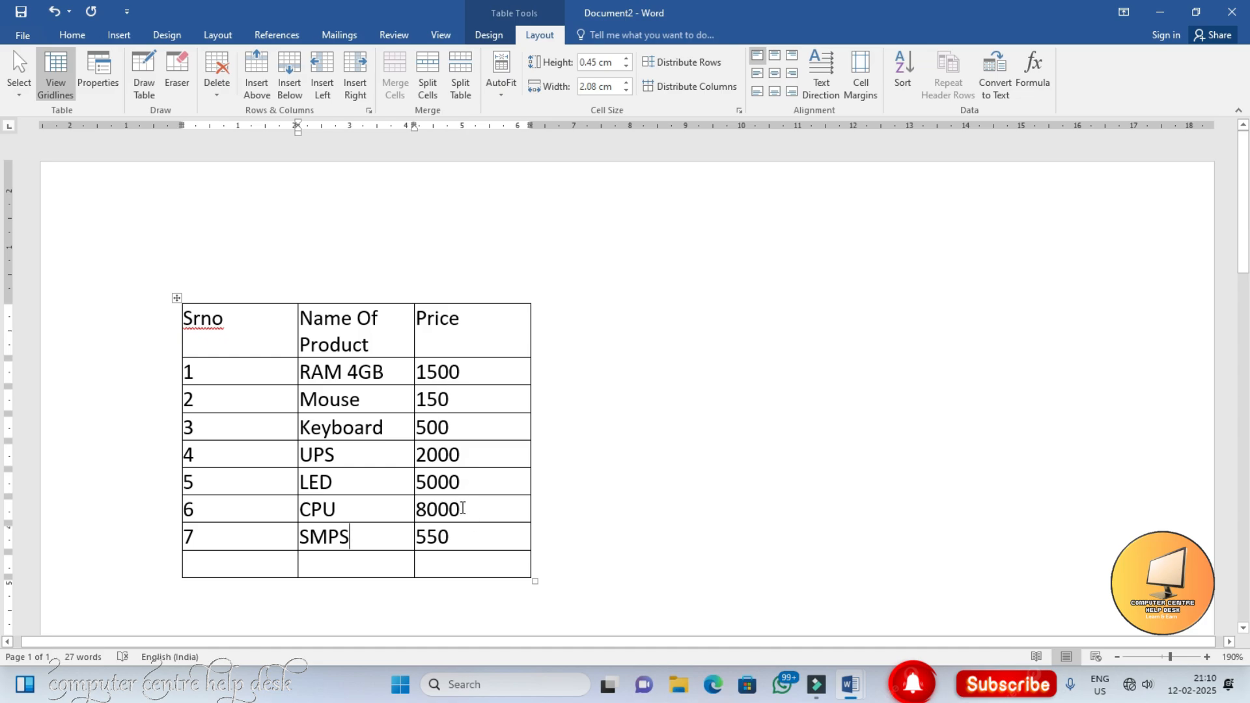
pyautogui.click(448, 371)
pyautogui.click(254, 346)
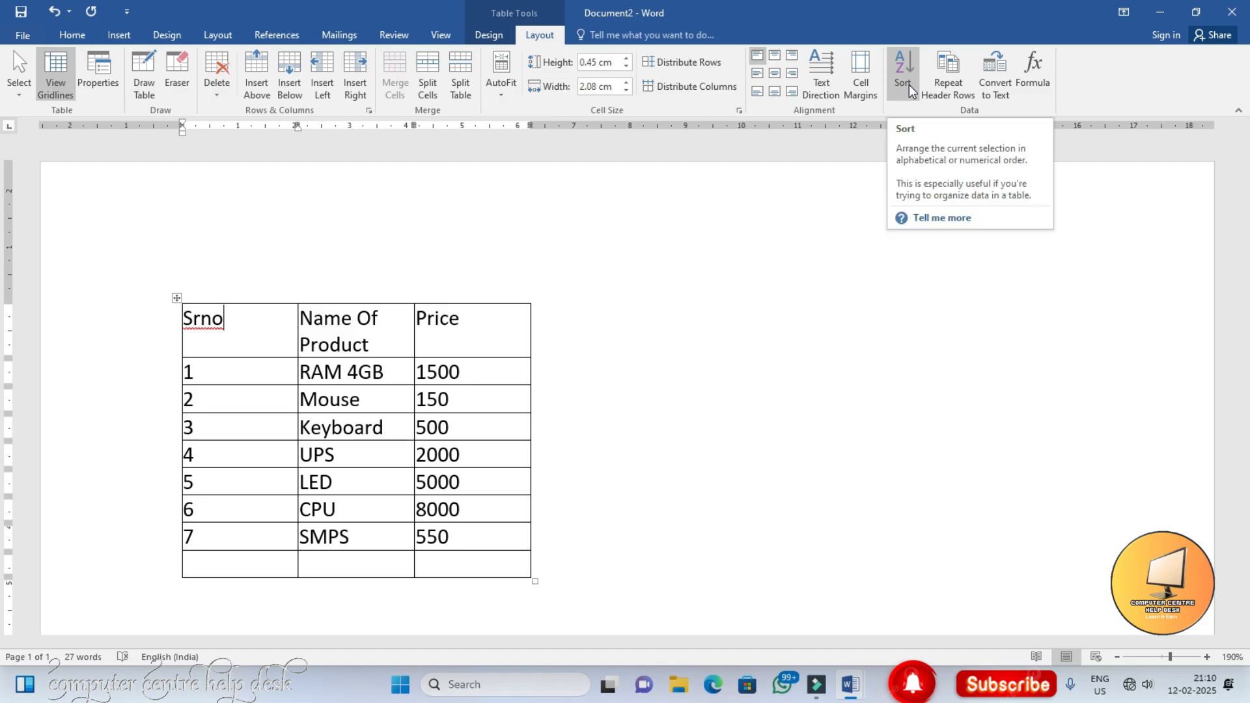
# Step: Open the Sort settings for the whole table, mark the list as having a header row, and choose Price as the sort column
pyautogui.click(178, 298)
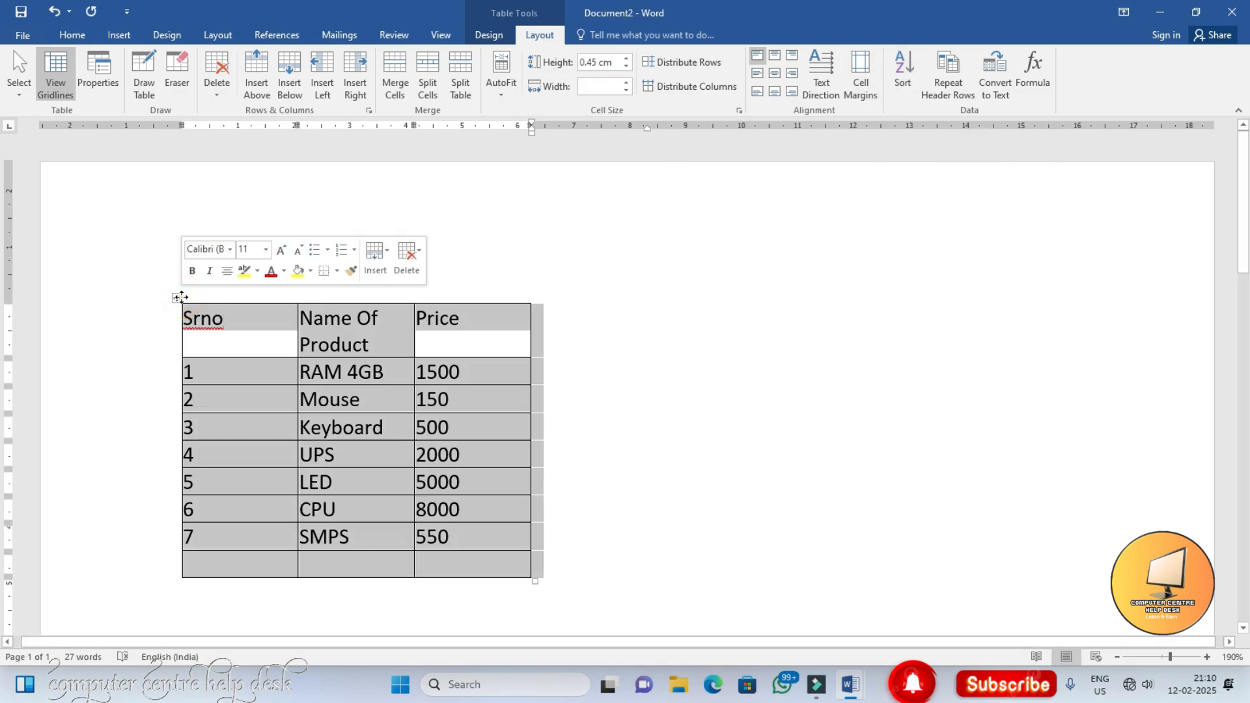
pyautogui.click(902, 80)
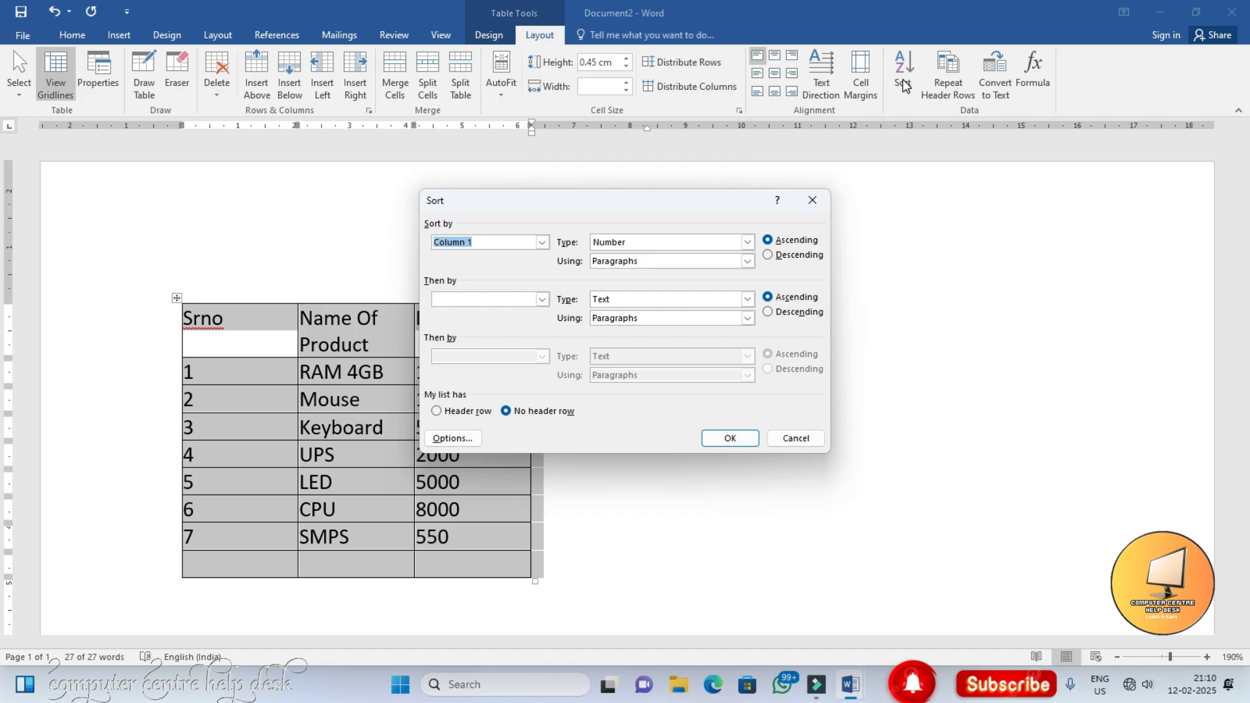
pyautogui.moveTo(522, 195); pyautogui.dragTo(454, 183)
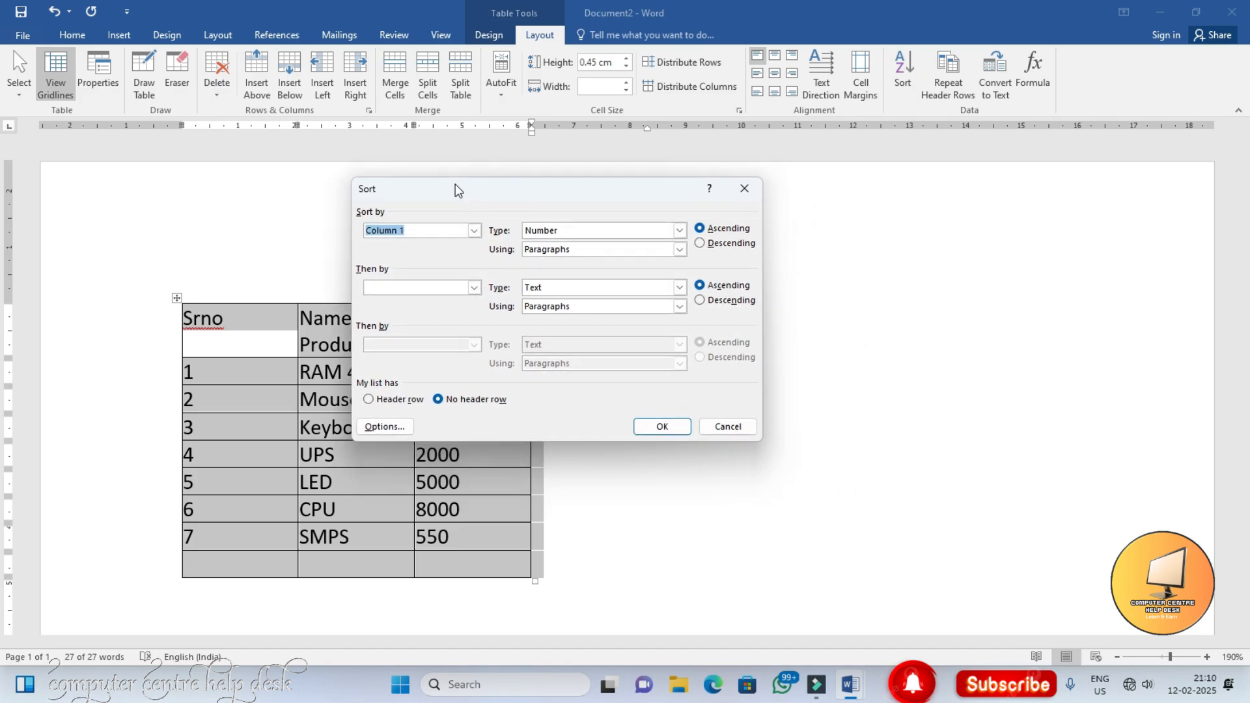
pyautogui.click(370, 400)
pyautogui.click(474, 231)
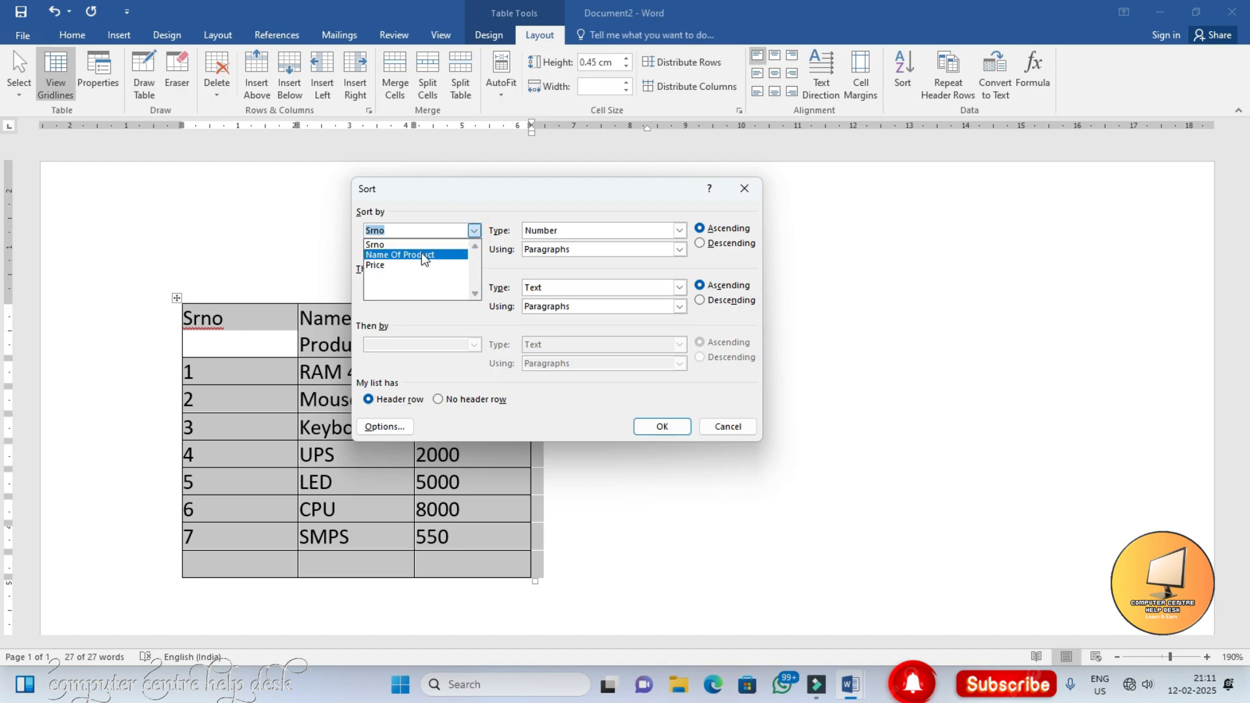
pyautogui.click(389, 265)
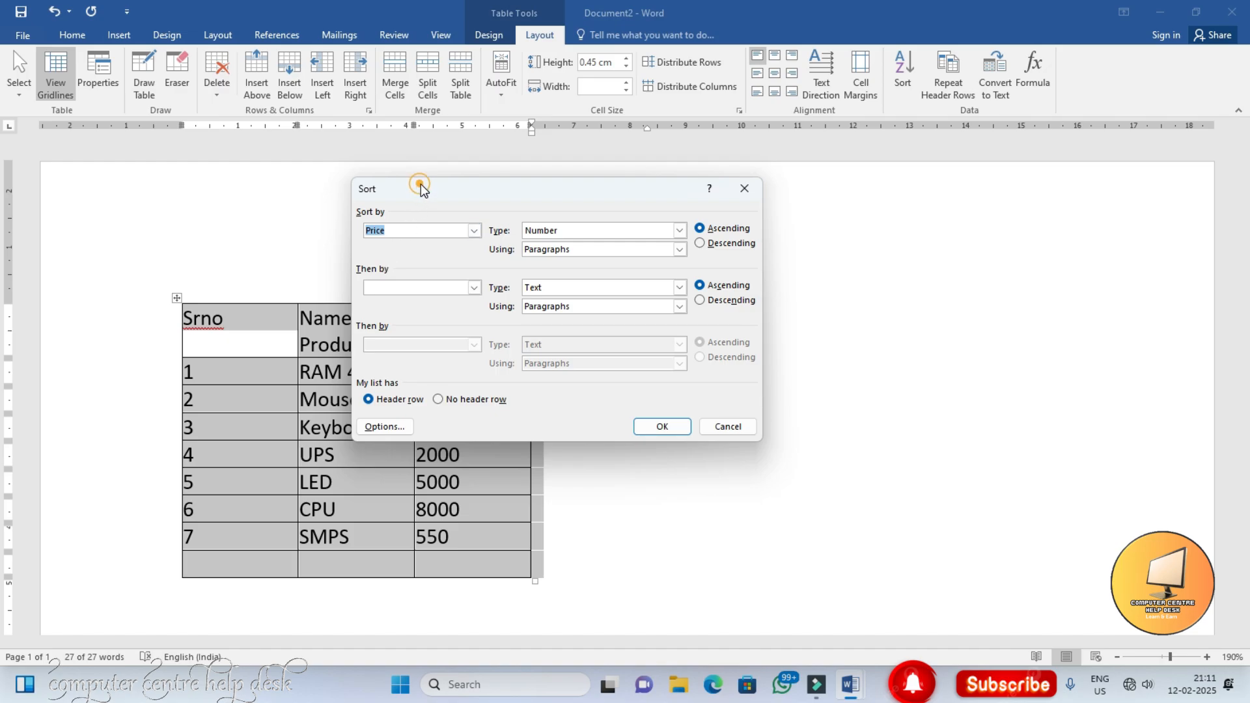
# Step: Try Text as the sort type and Name Of Product as the sort column, and restore Price sorted as Number
pyautogui.moveTo(421, 184); pyautogui.dragTo(599, 198)
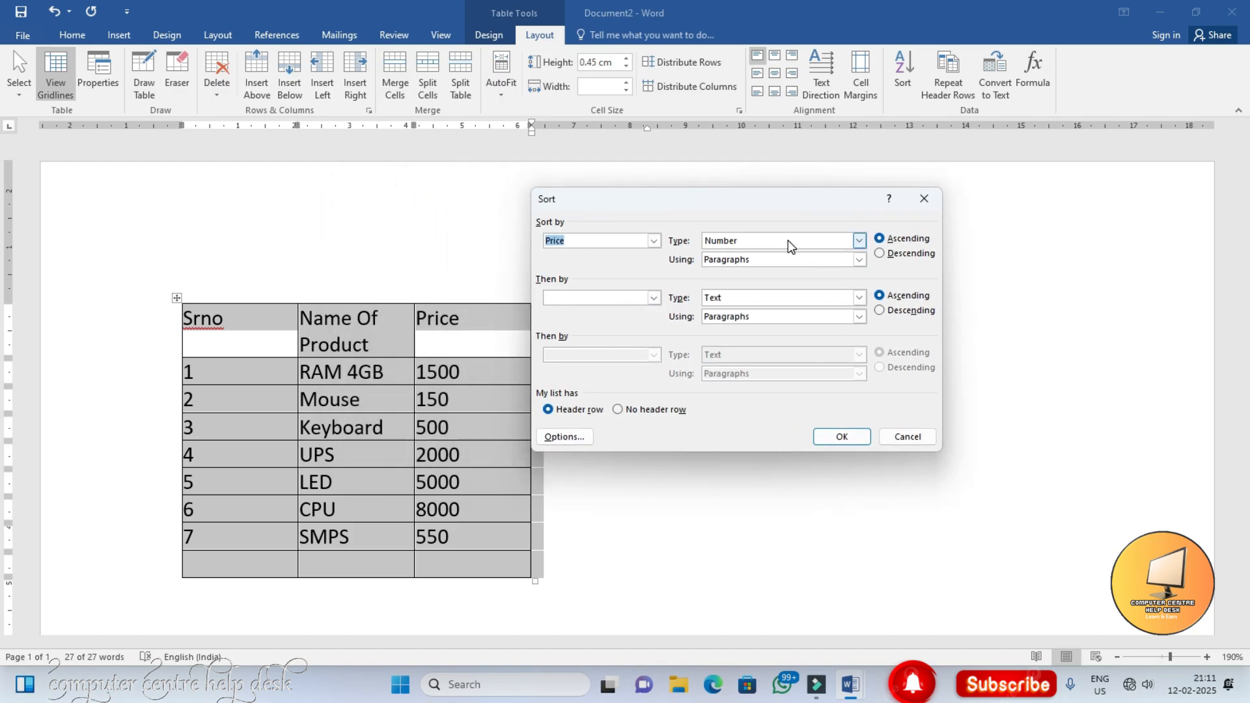
pyautogui.click(860, 242)
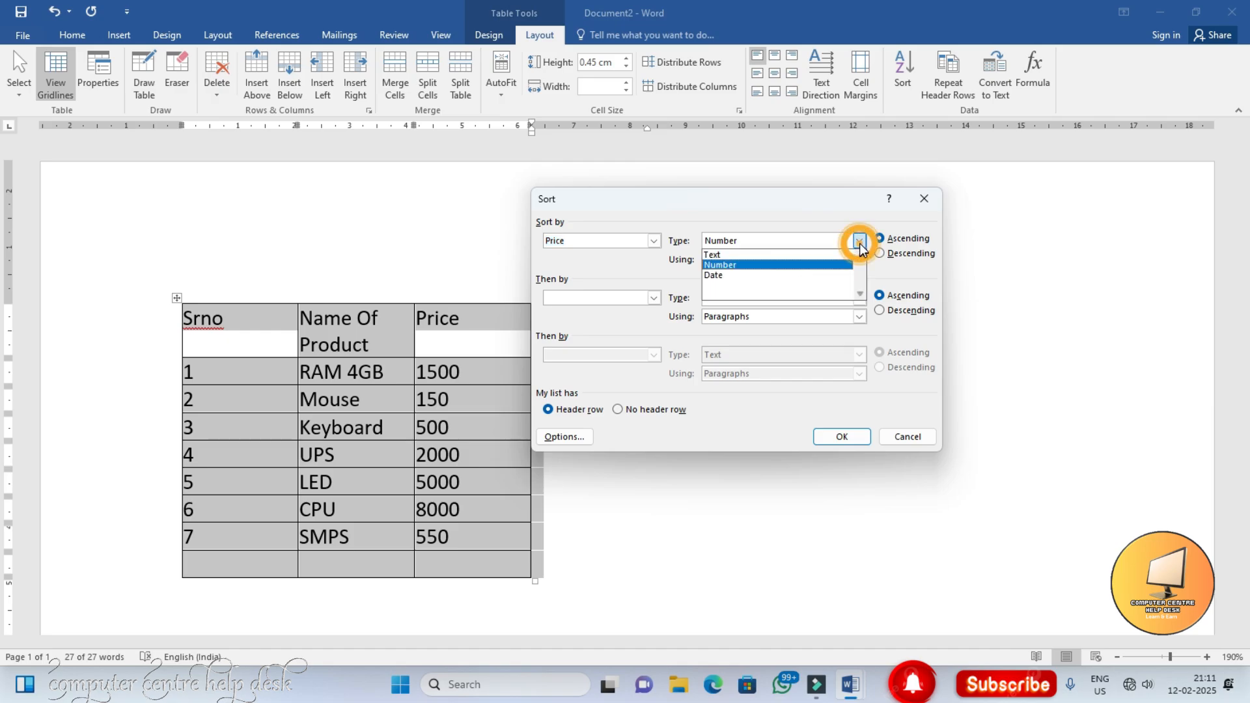
pyautogui.click(716, 255)
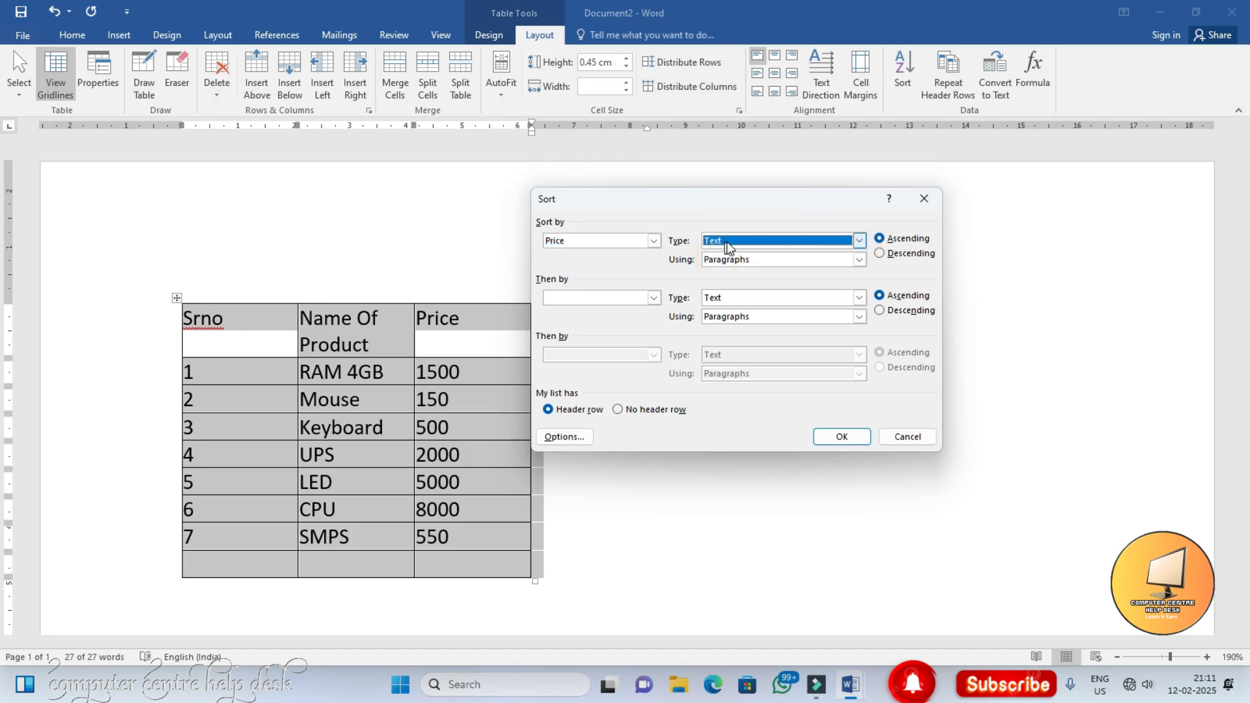
pyautogui.click(726, 241)
pyautogui.click(717, 264)
pyautogui.click(653, 240)
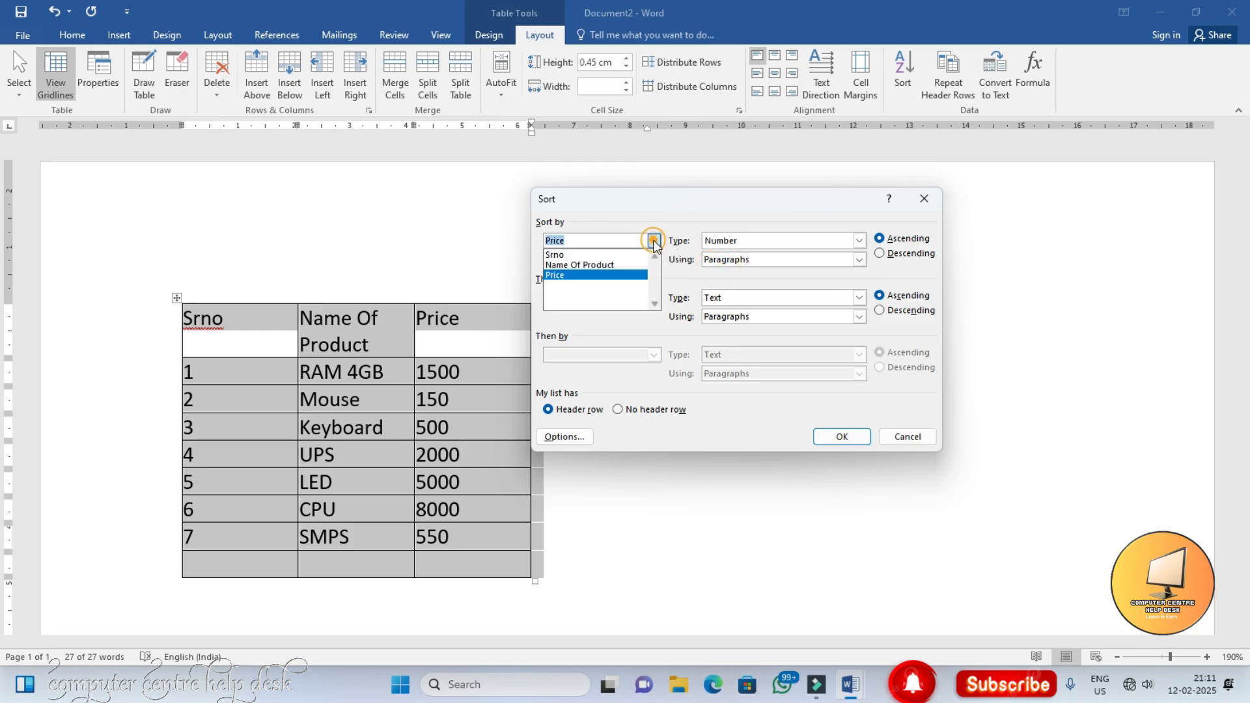
pyautogui.click(570, 266)
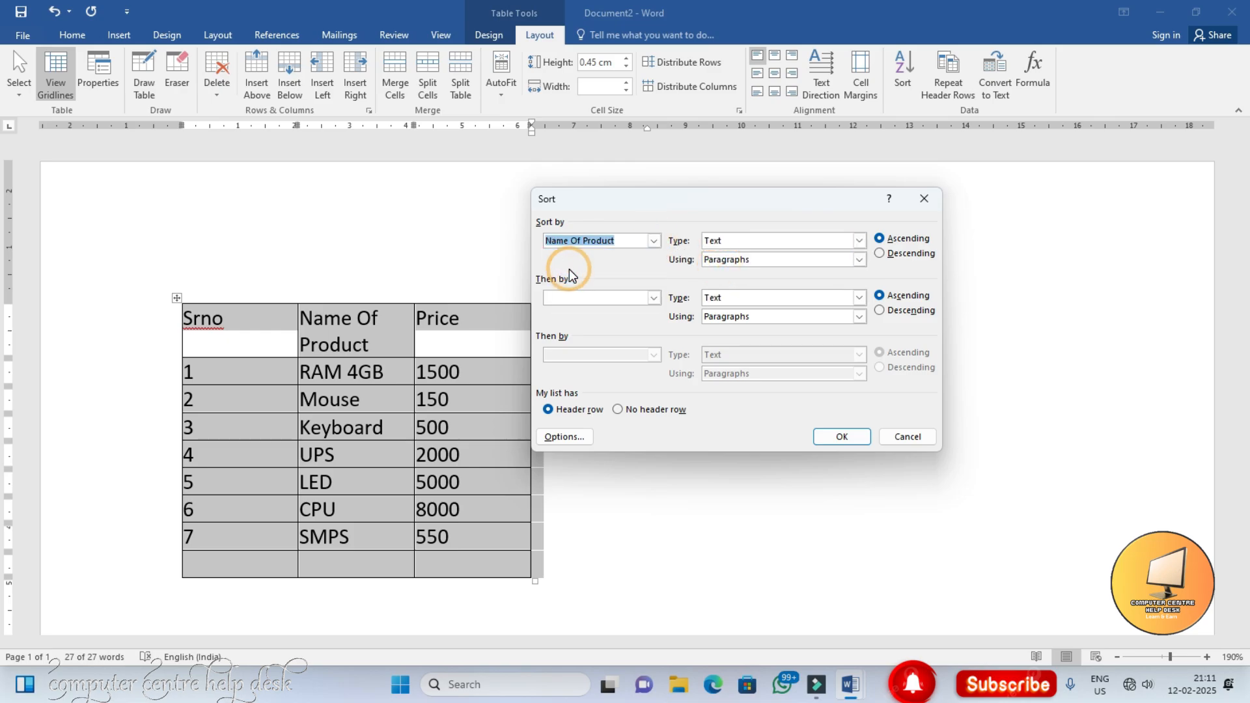
pyautogui.click(653, 240)
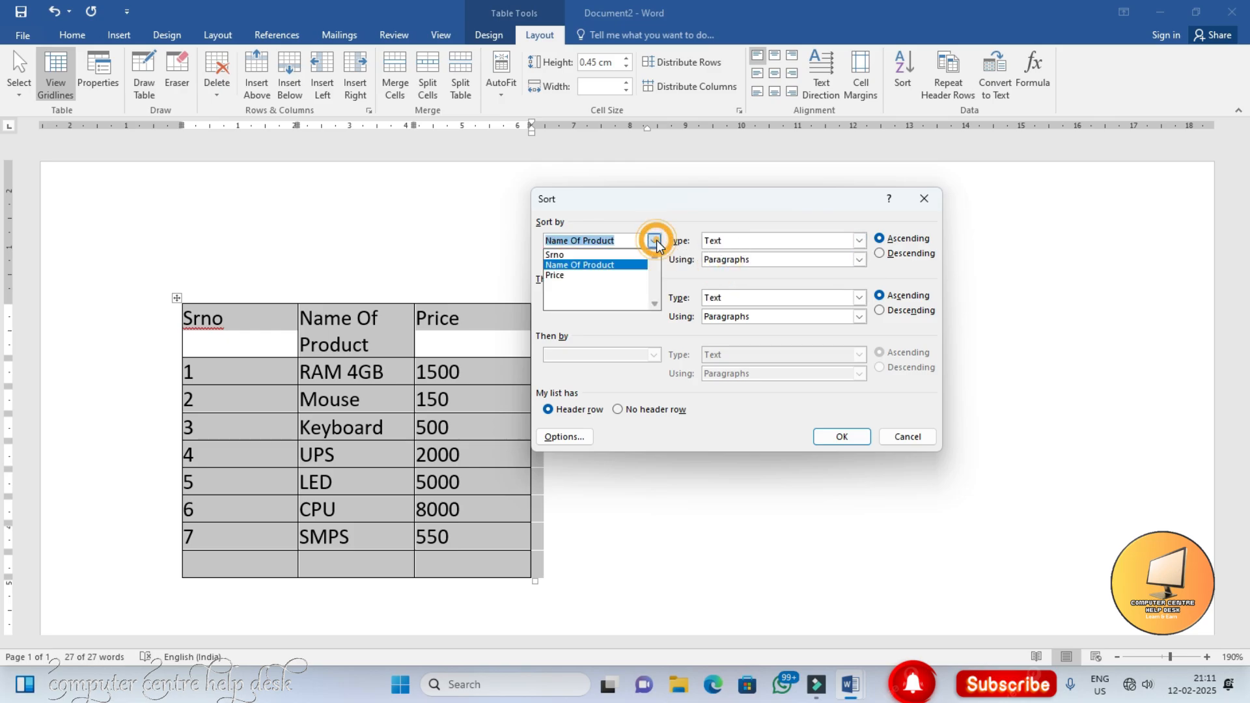
pyautogui.click(562, 275)
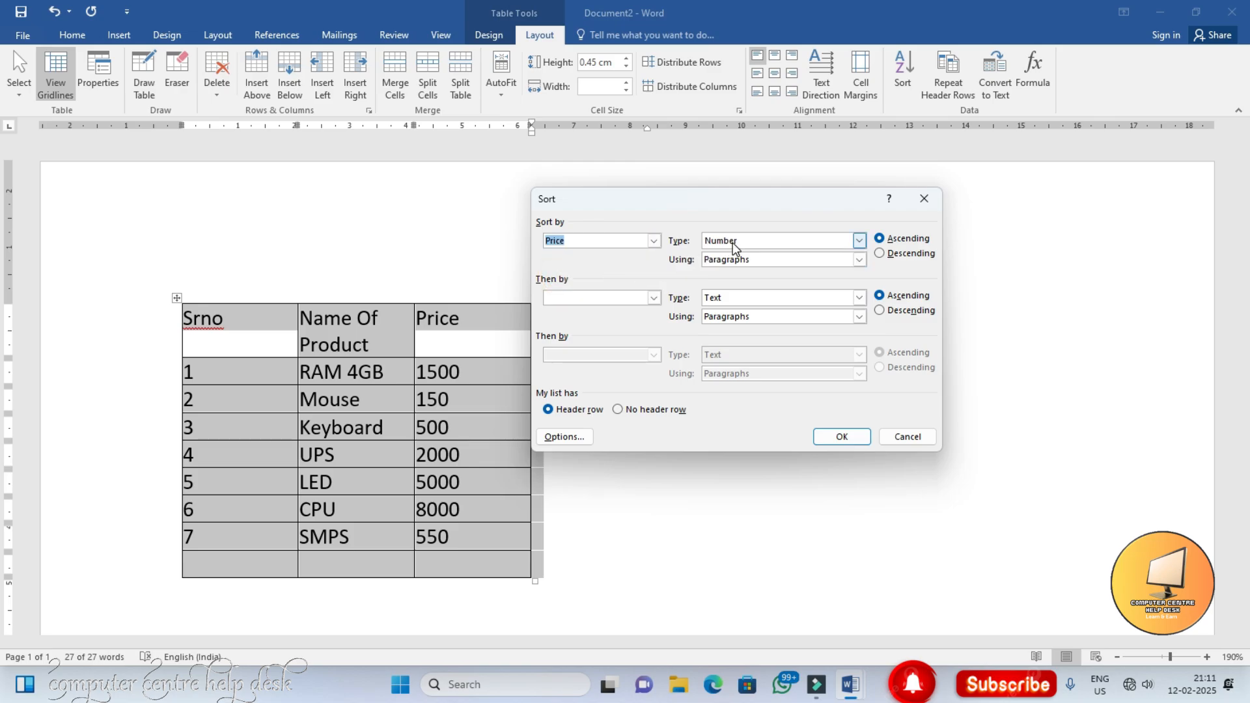
# Step: Sort the product list by Price in descending order
pyautogui.click(893, 251)
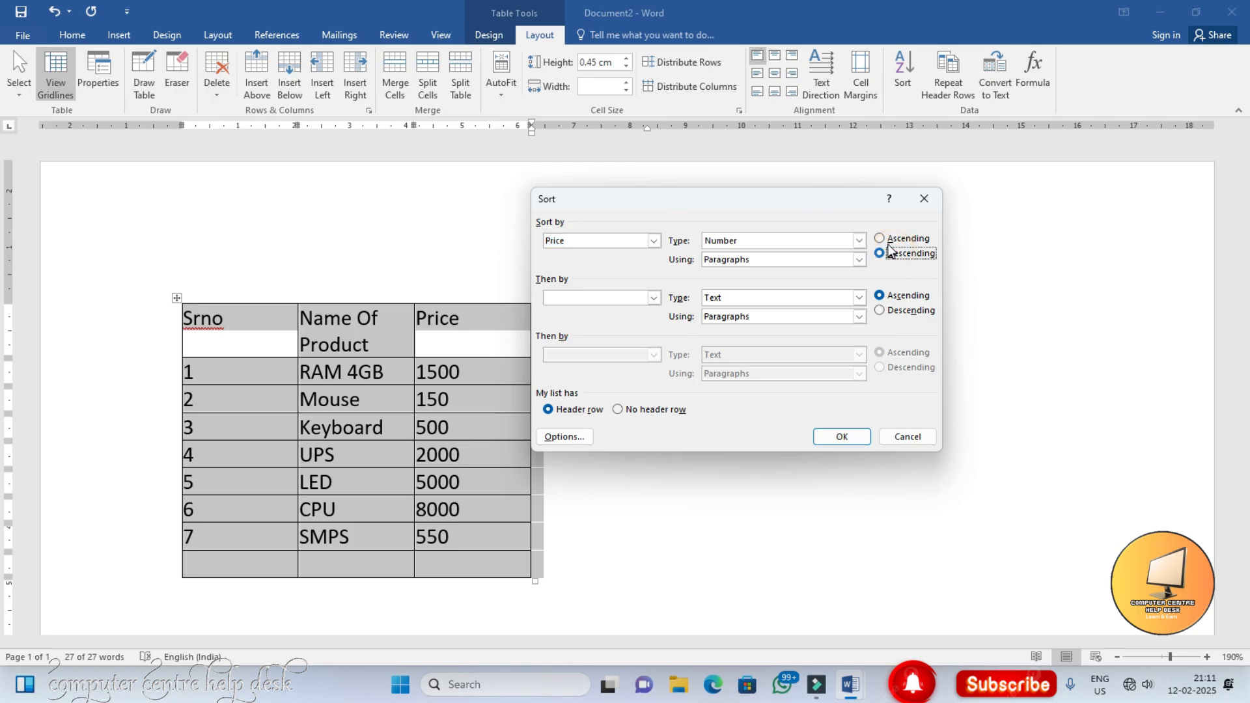
pyautogui.click(887, 241)
pyautogui.click(885, 252)
pyautogui.click(844, 441)
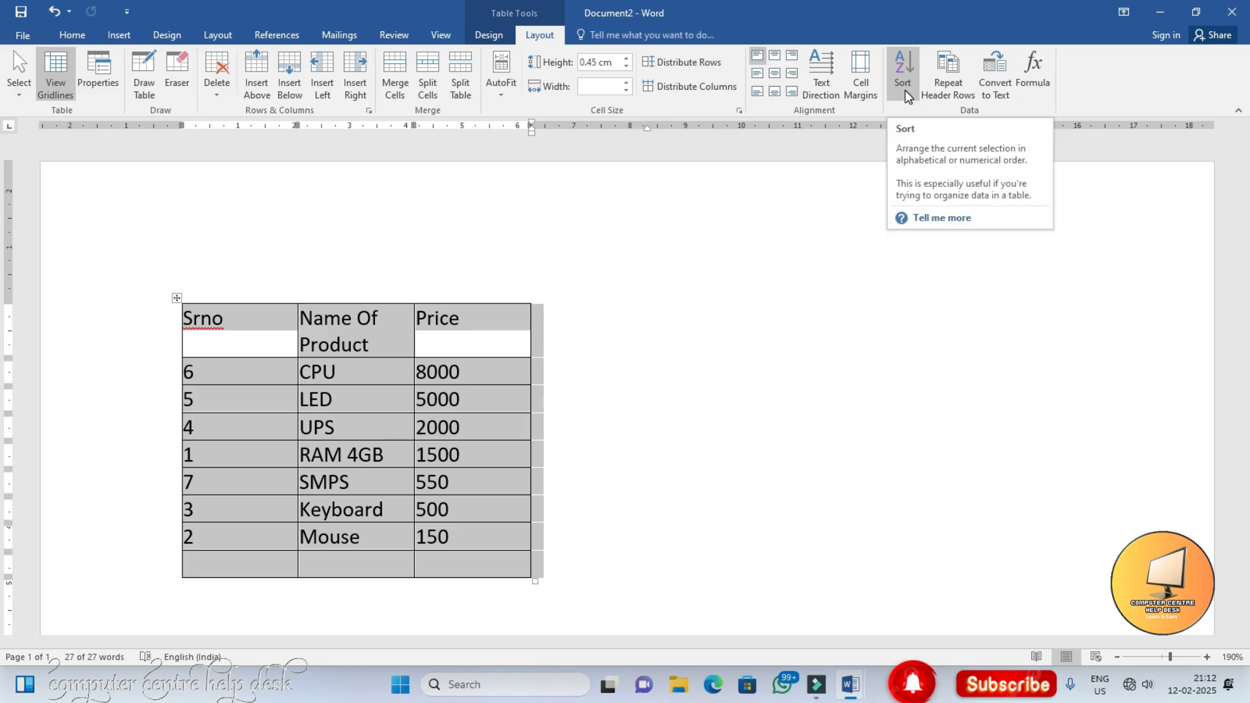
# Step: Widen the whole table to the full text width of the page, with columns about 5.74 cm wide
pyautogui.click(448, 331)
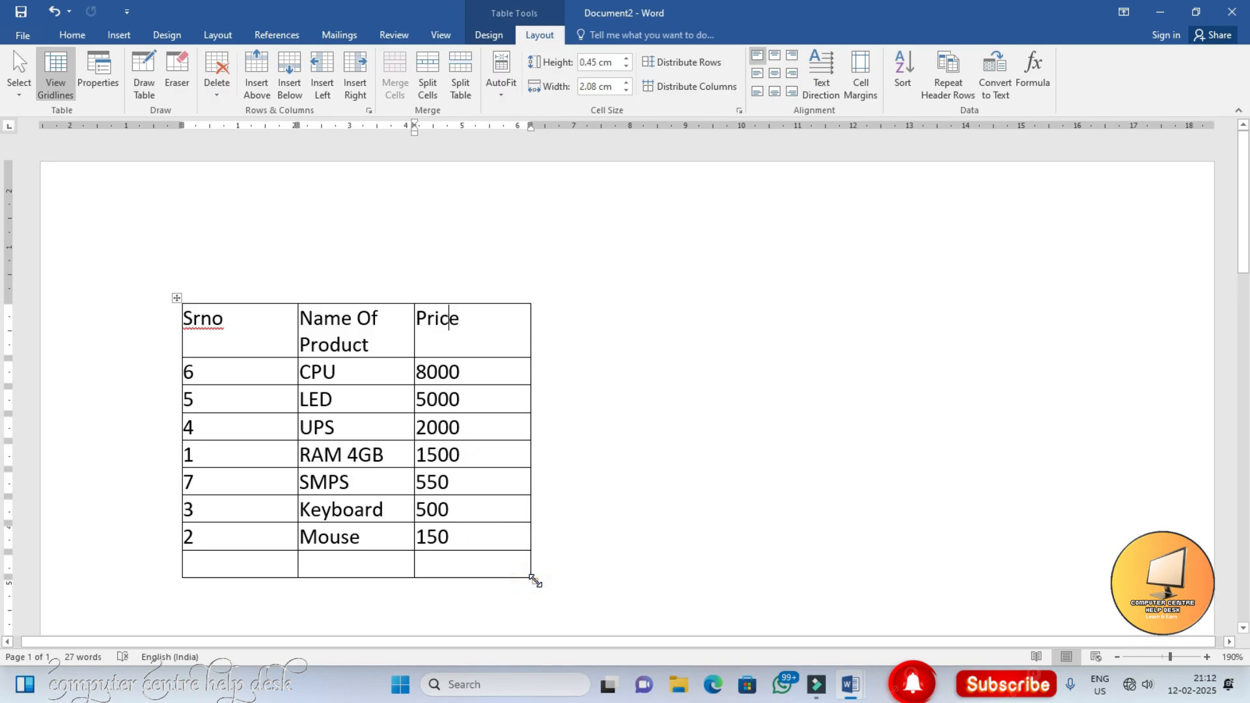
pyautogui.moveTo(535, 581); pyautogui.dragTo(1141, 513)
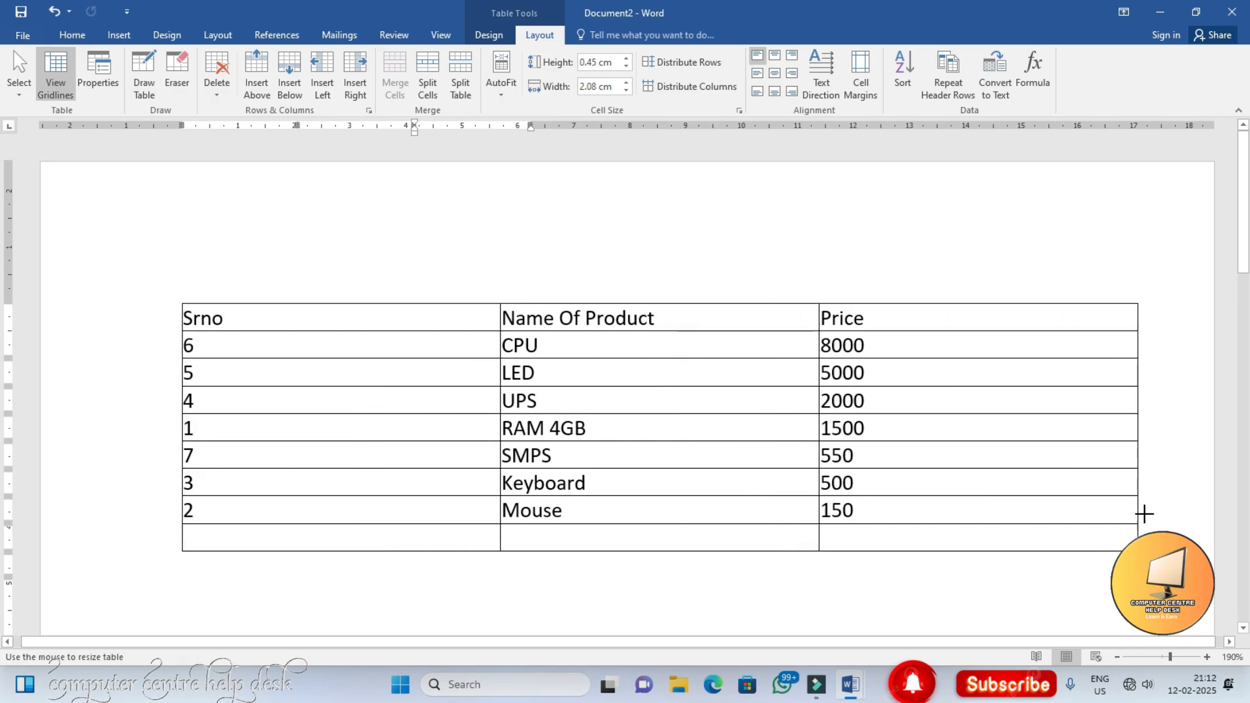
# Step: Insert blank rows below the product list repeatedly until the table extends over four pages
pyautogui.scroll(-2, 422, 408)
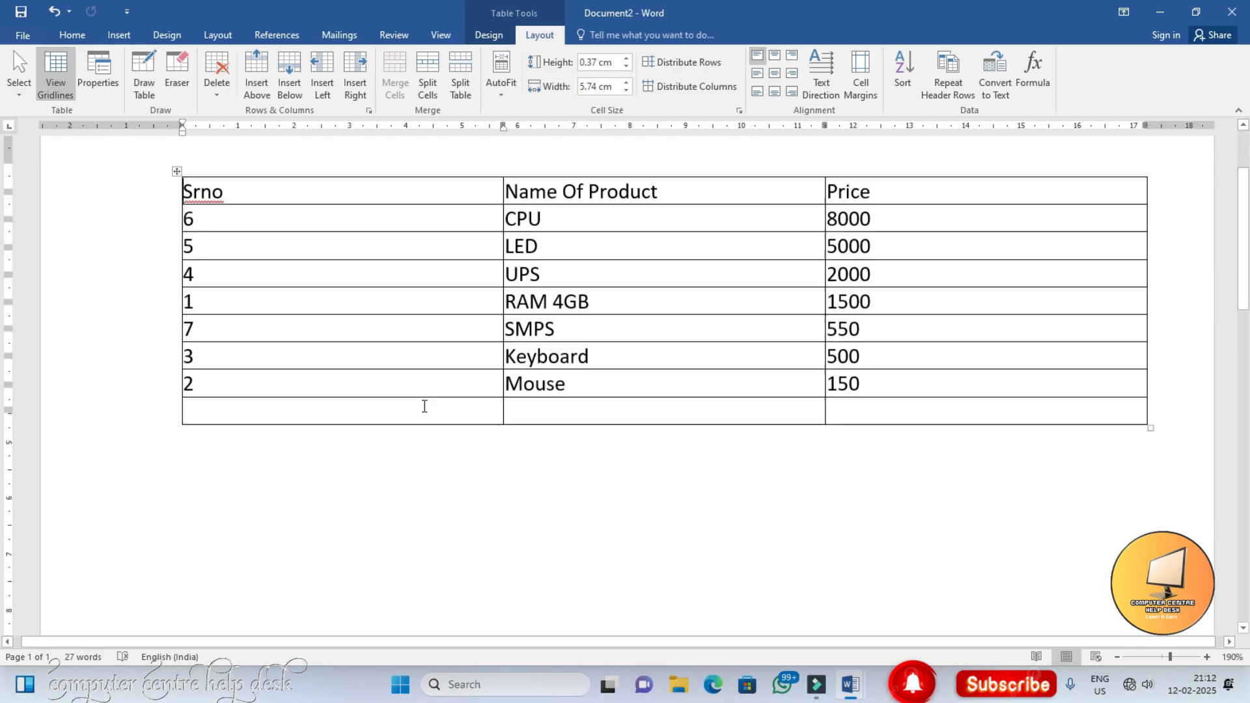
pyautogui.moveTo(349, 232); pyautogui.dragTo(960, 387)
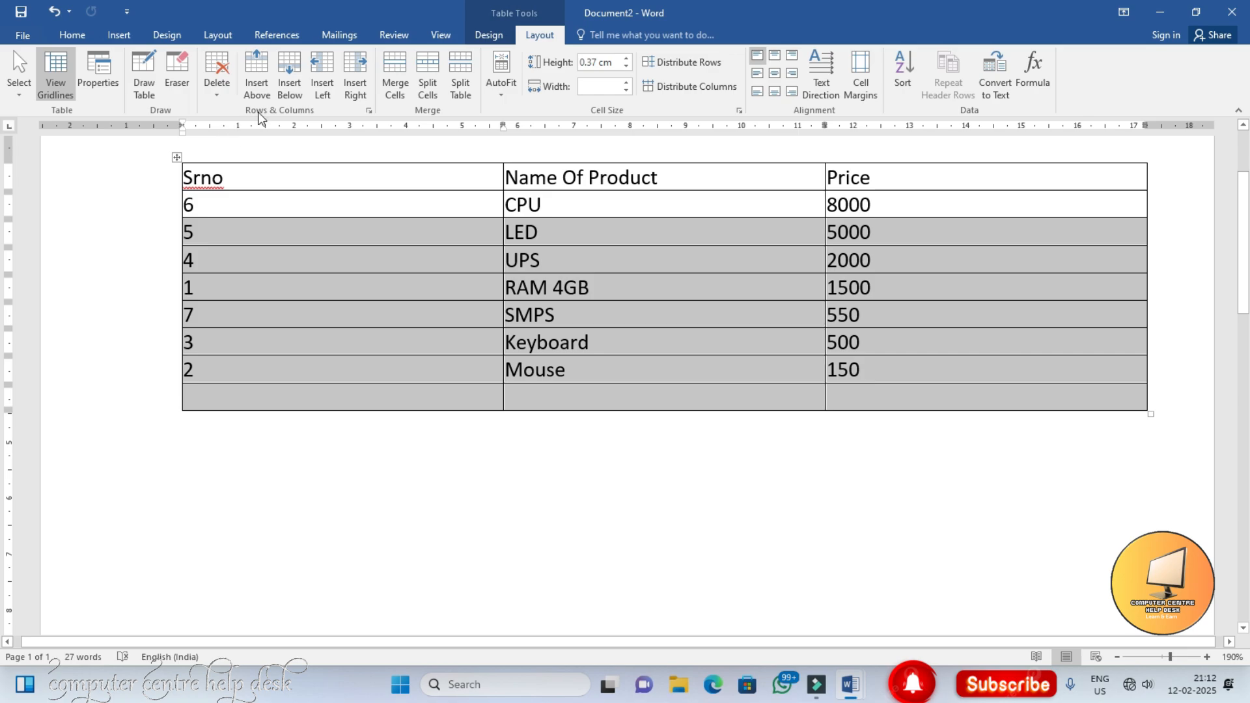
pyautogui.click(294, 94)
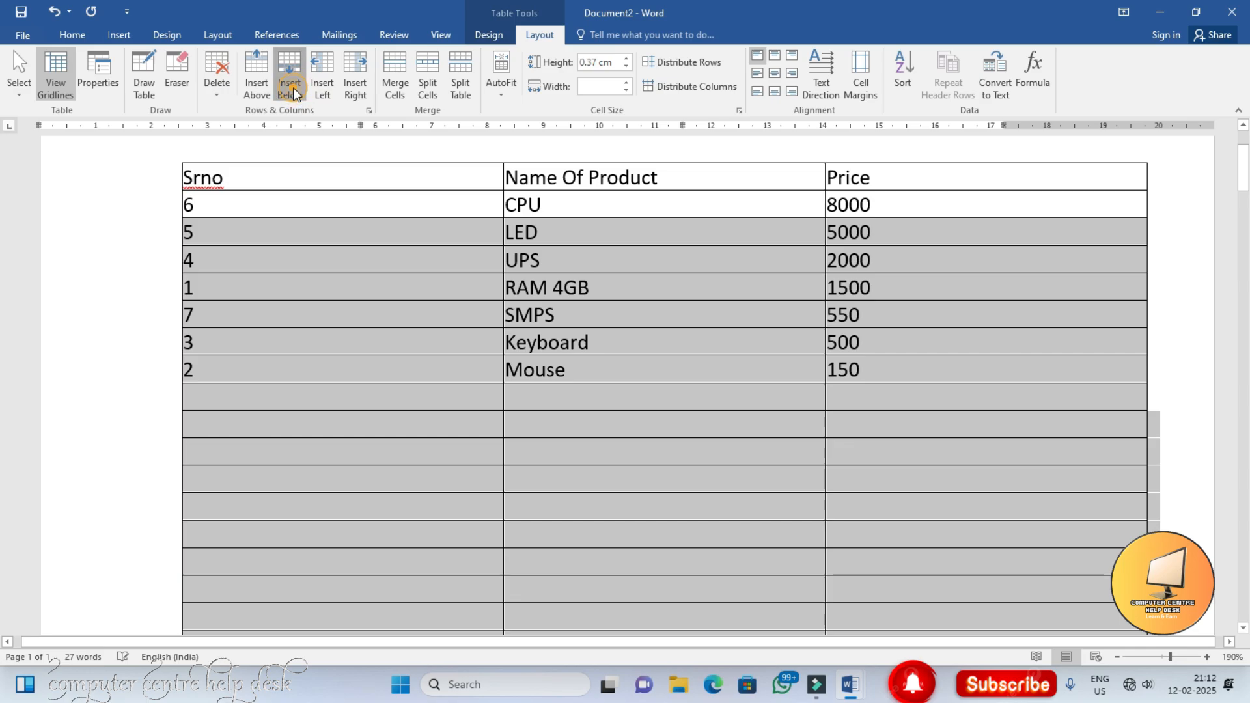
pyautogui.scroll(-7, 506, 322)
pyautogui.scroll(-15, 506, 322)
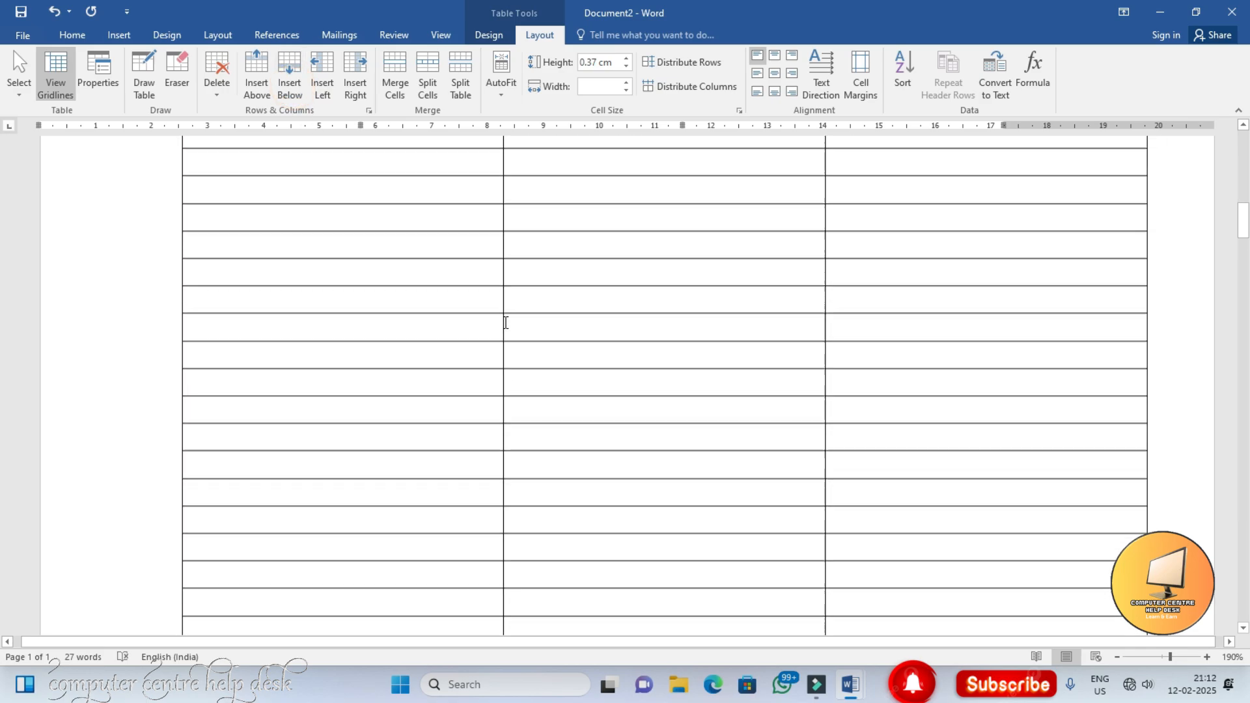
pyautogui.scroll(-15, 506, 321)
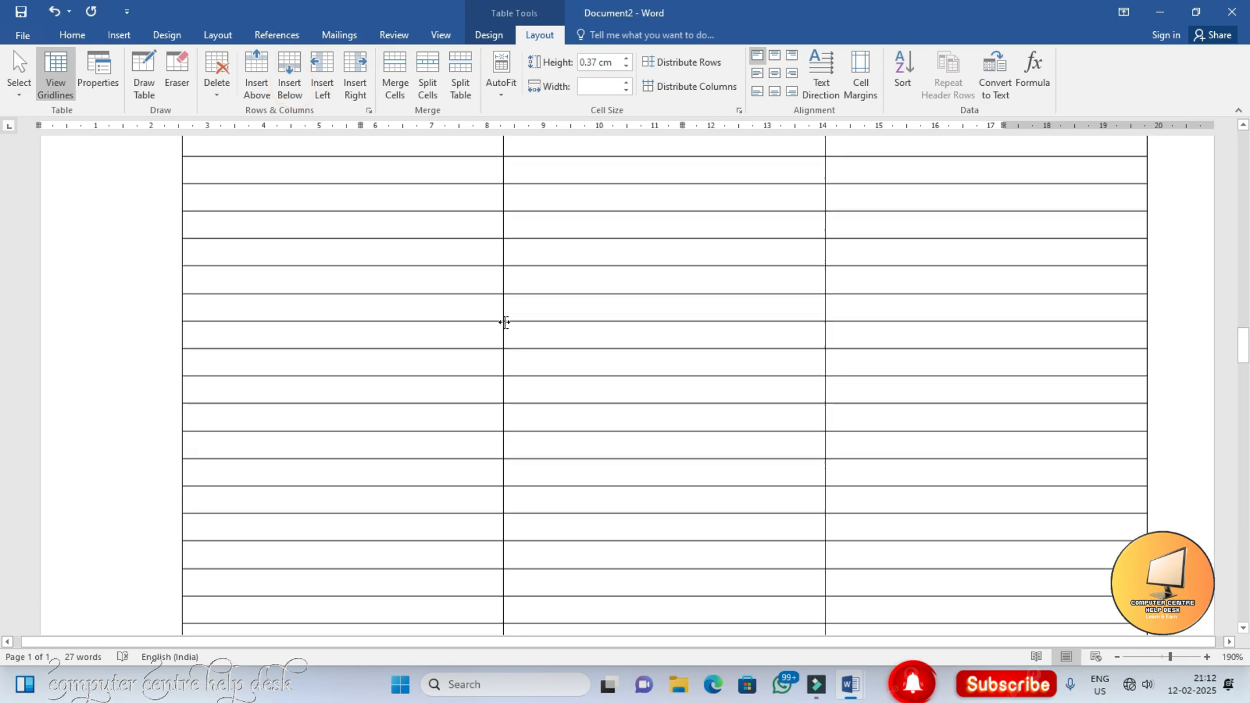
pyautogui.scroll(-15, 506, 322)
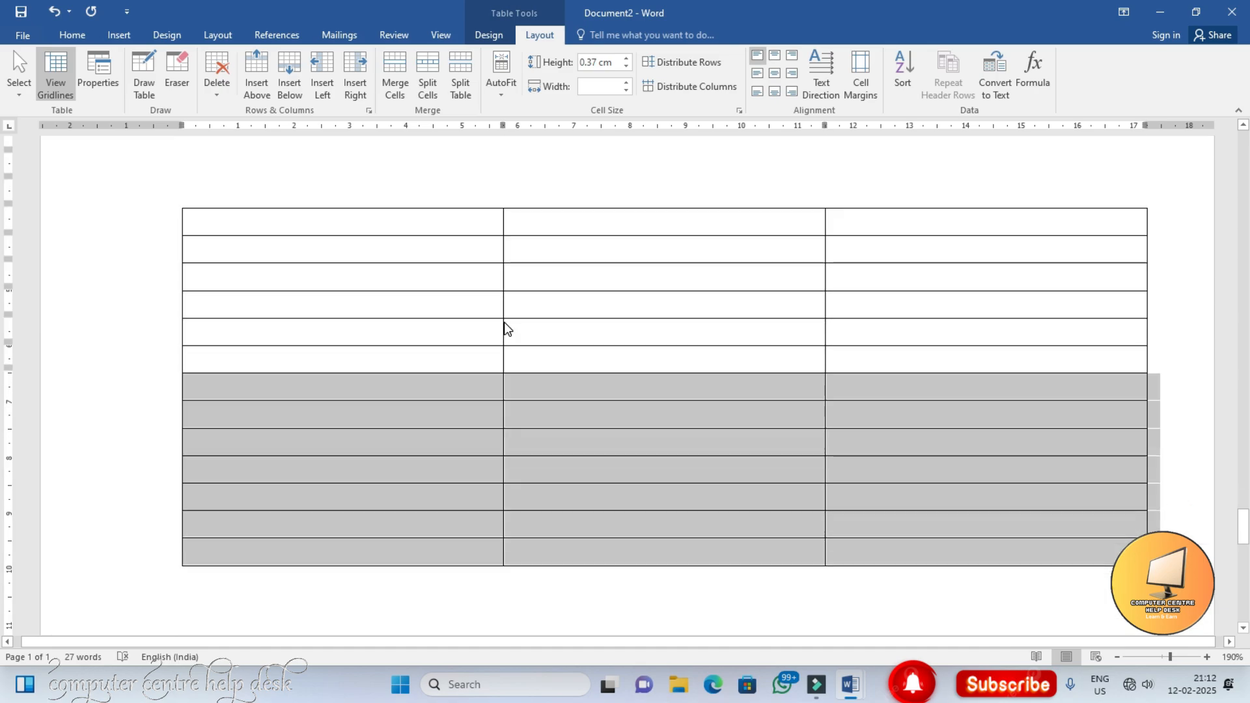
pyautogui.scroll(-15, 506, 322)
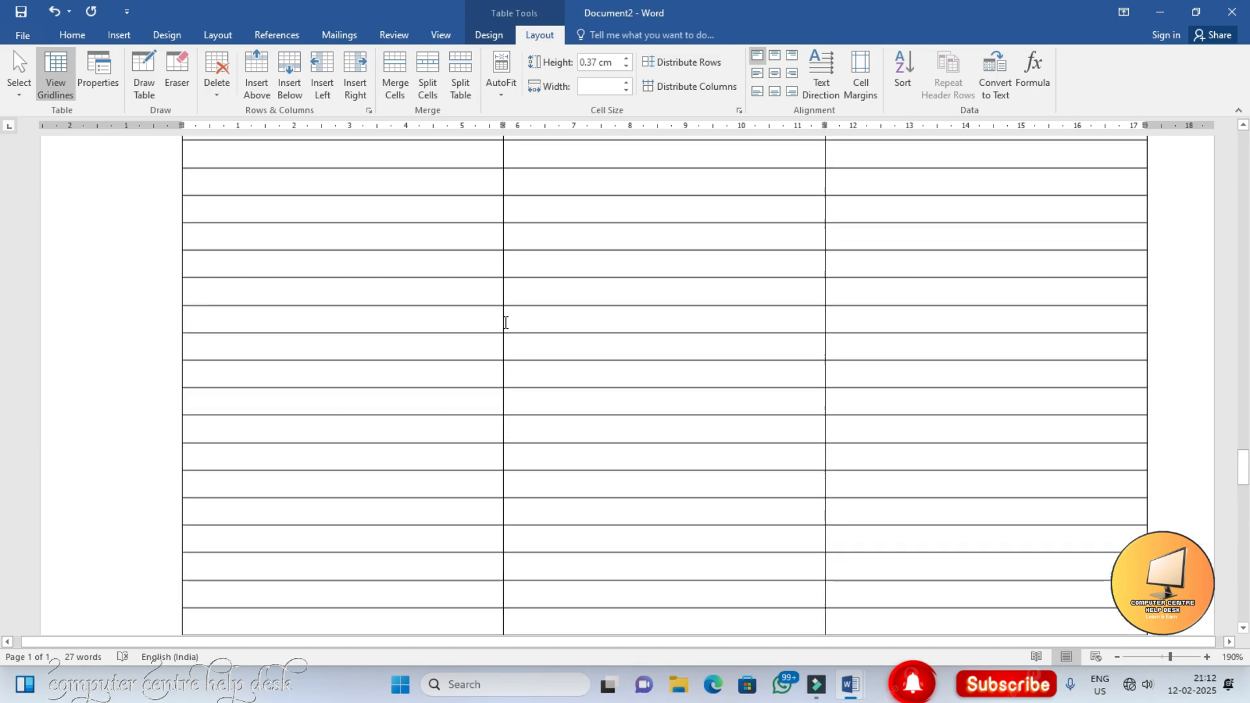
pyautogui.scroll(15, 506, 321)
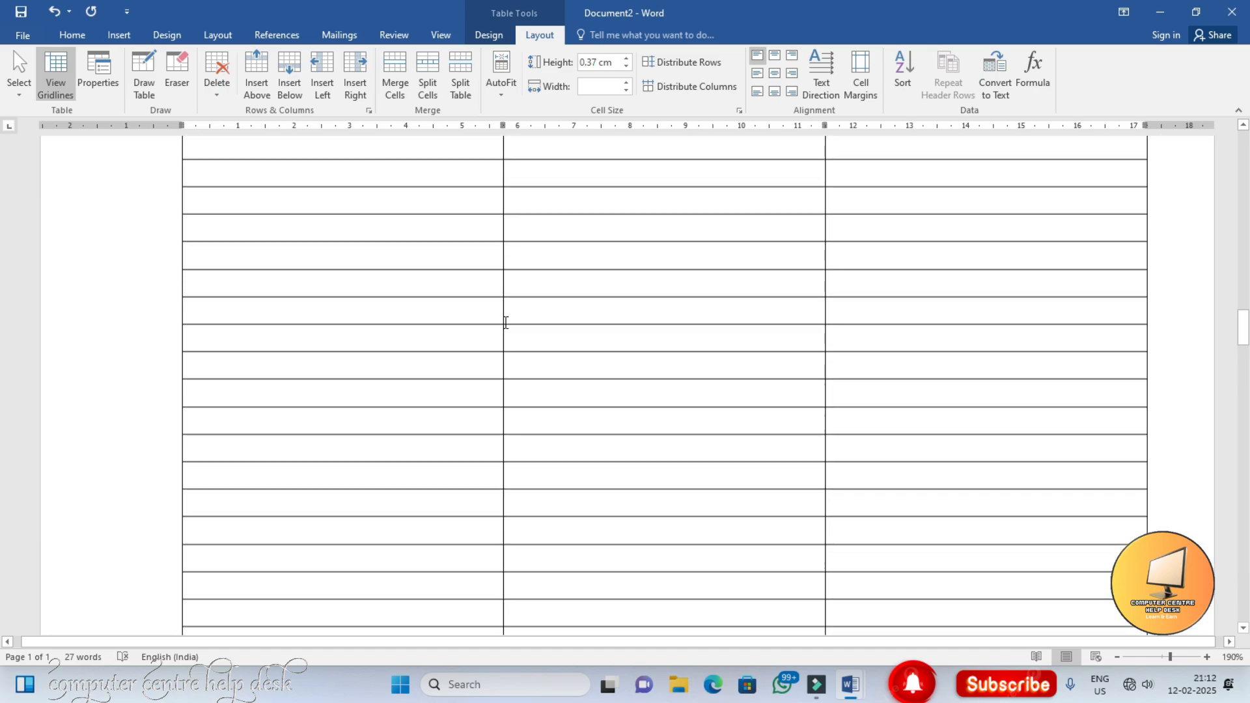
pyautogui.scroll(10, 506, 322)
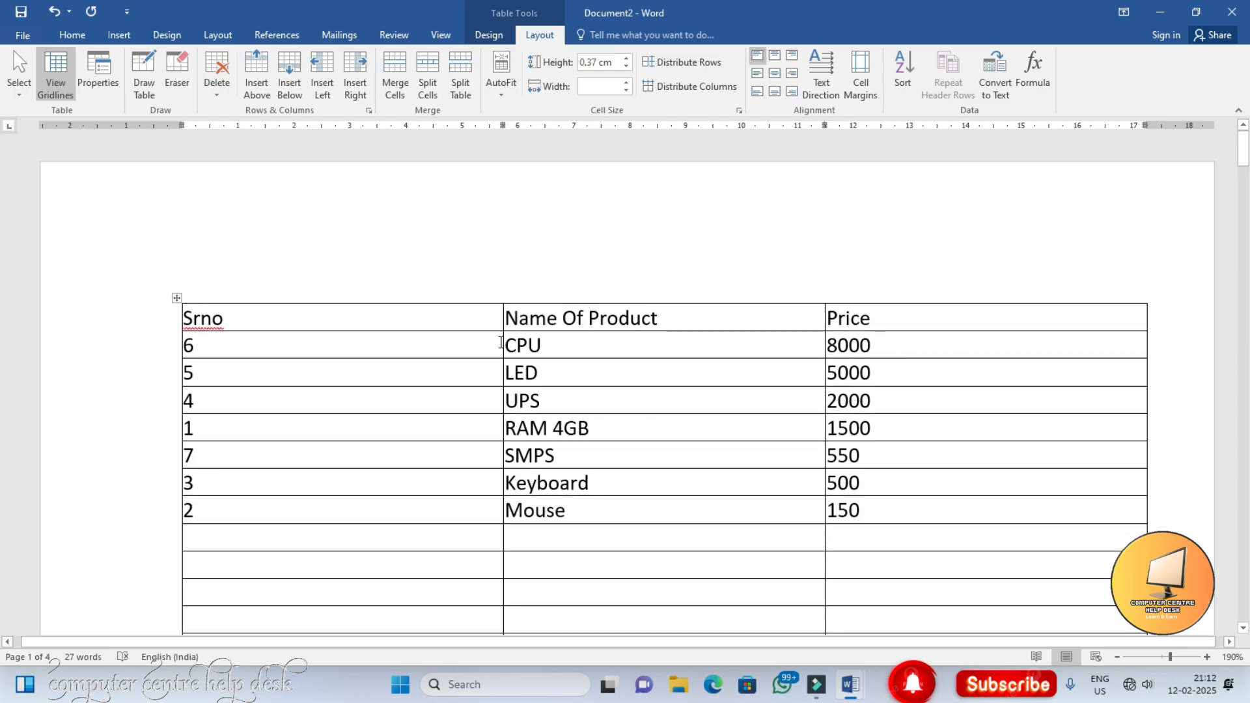
# Step: Check the table's header on all pages in the print preview and return to the document
pyautogui.hotkey('ctrl', 'p')
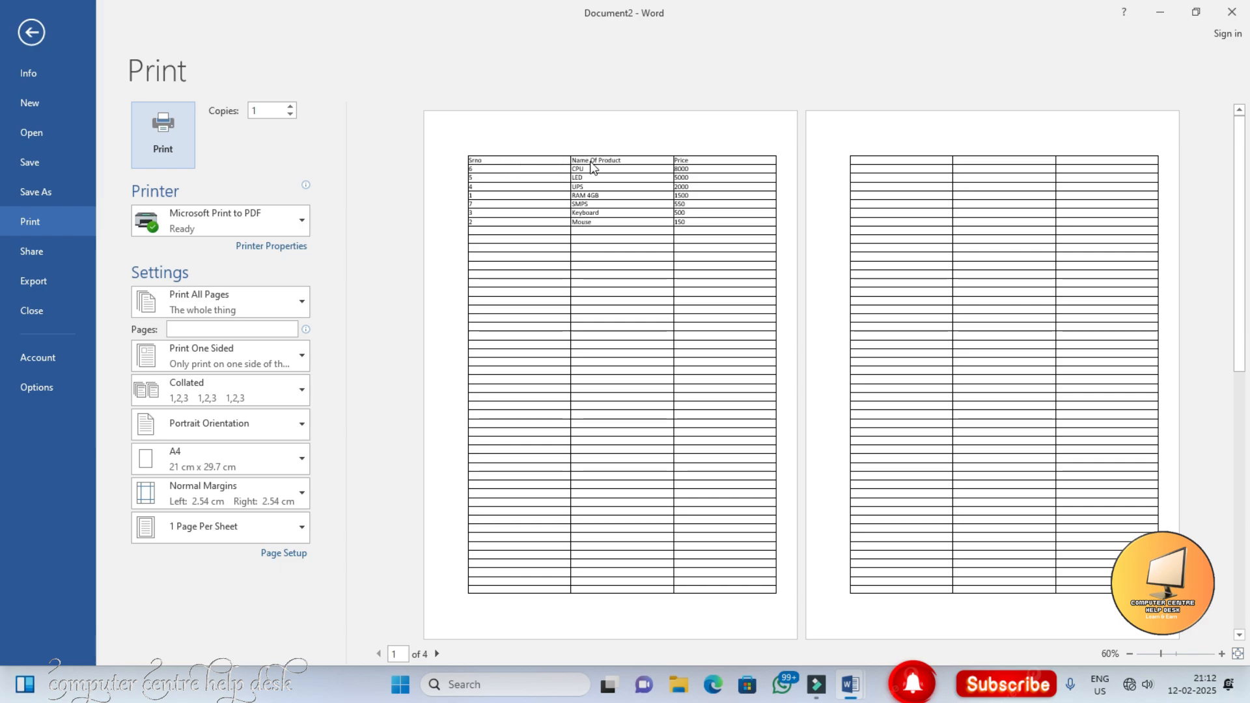
pyautogui.scroll(-2, 857, 502)
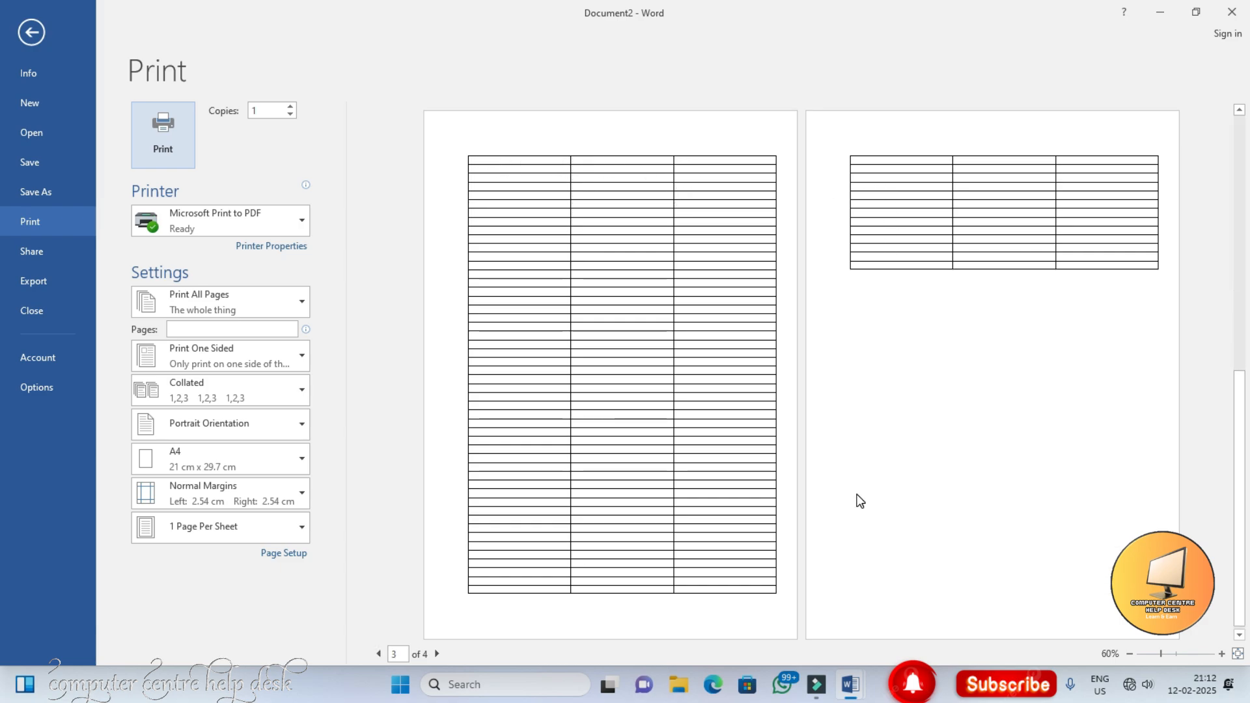
pyautogui.scroll(2, 931, 322)
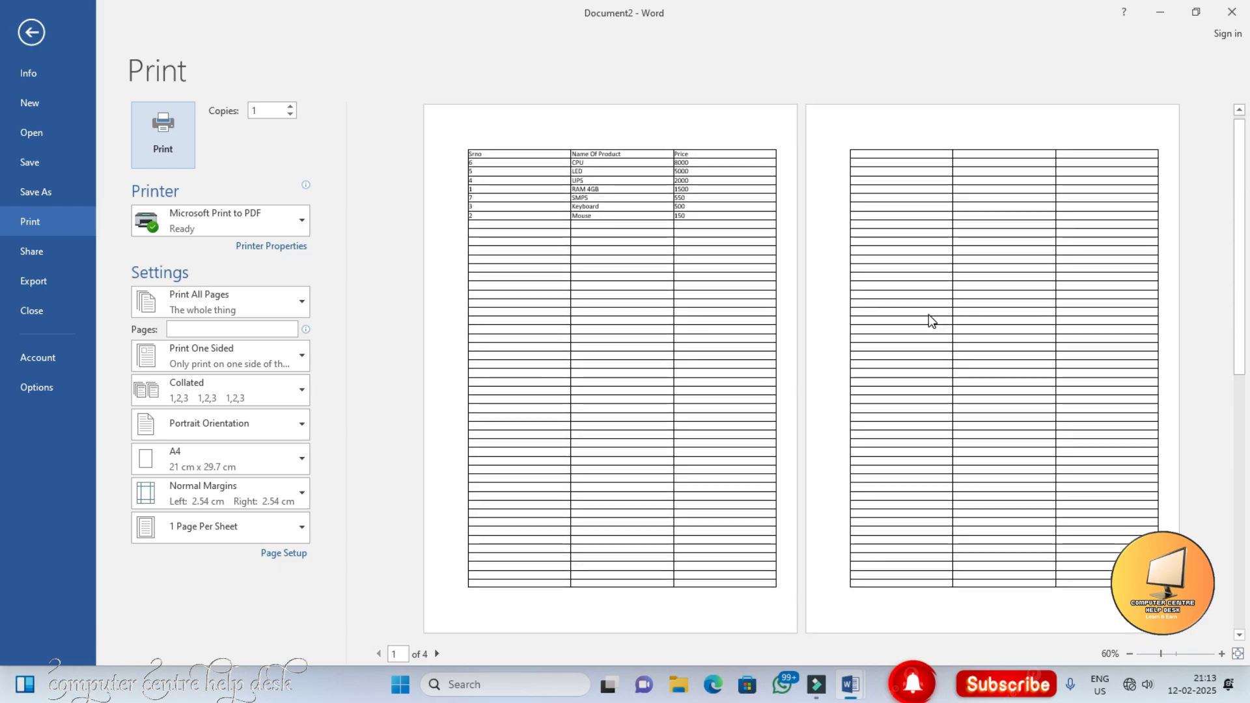
pyautogui.click(32, 32)
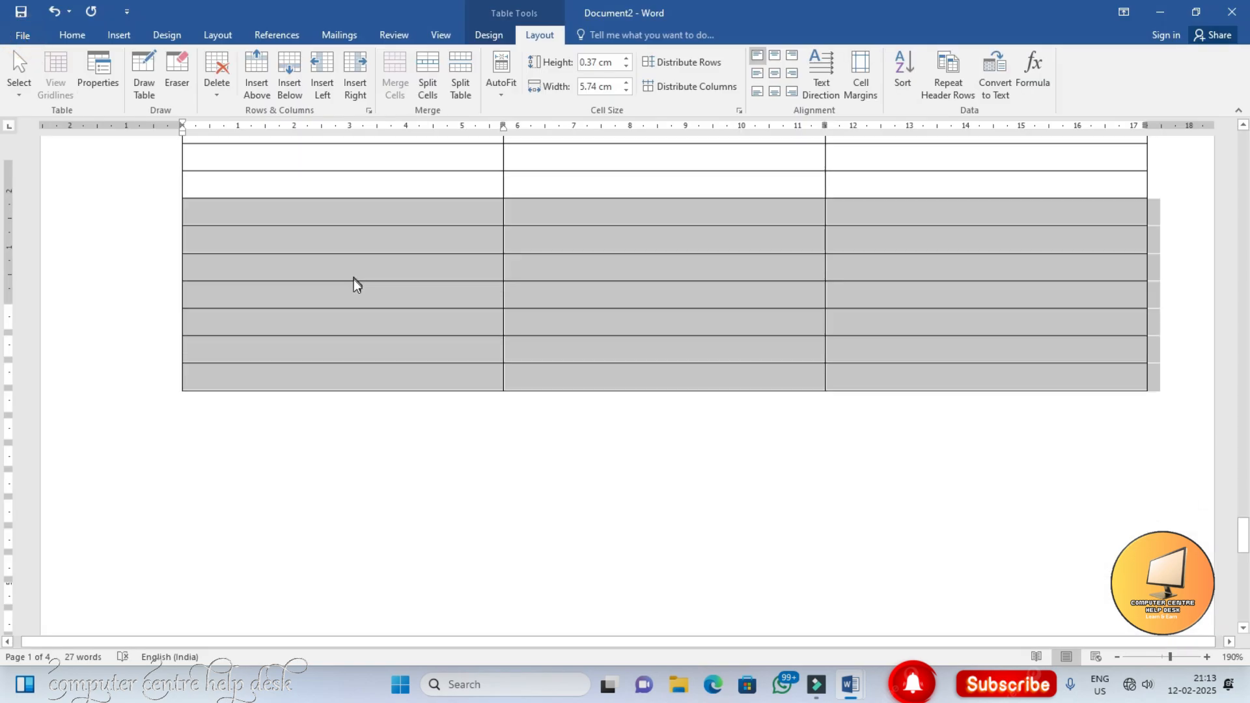
# Step: Set the table's Srno, Name Of Product and Price row to repeat as a header on every page, and check the following page
pyautogui.click(368, 268)
pyautogui.scroll(10, 368, 268)
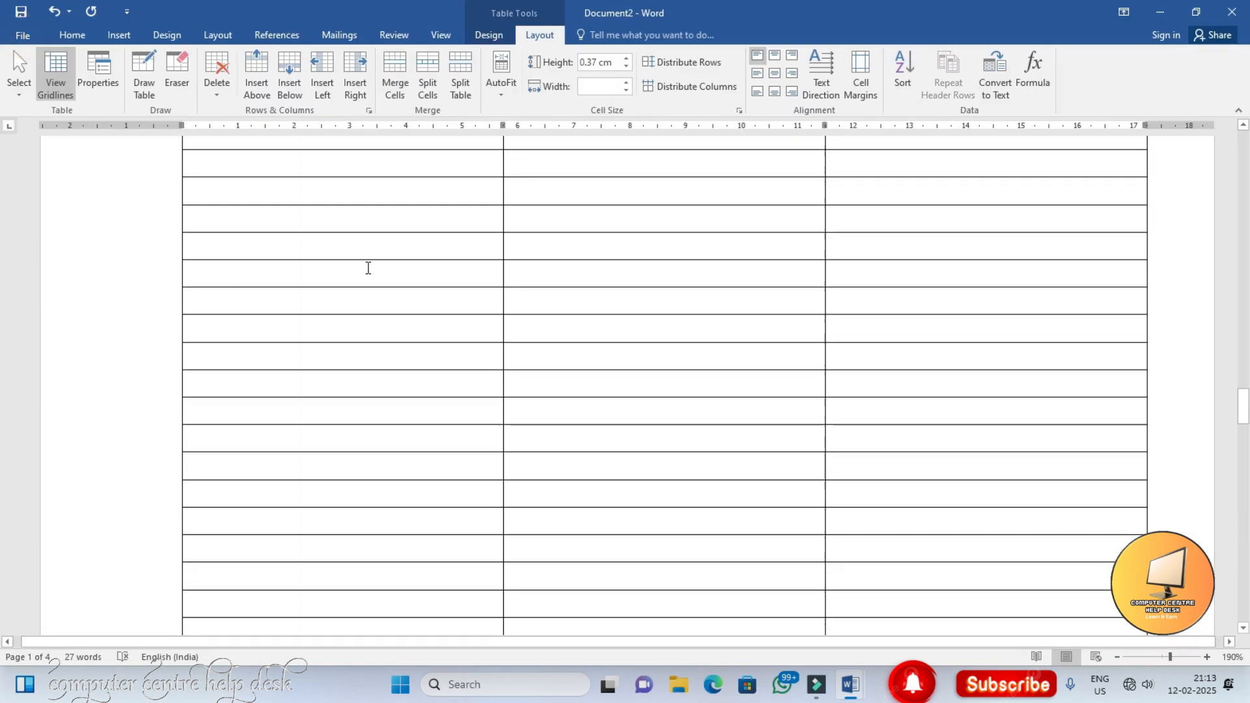
pyautogui.scroll(10, 368, 268)
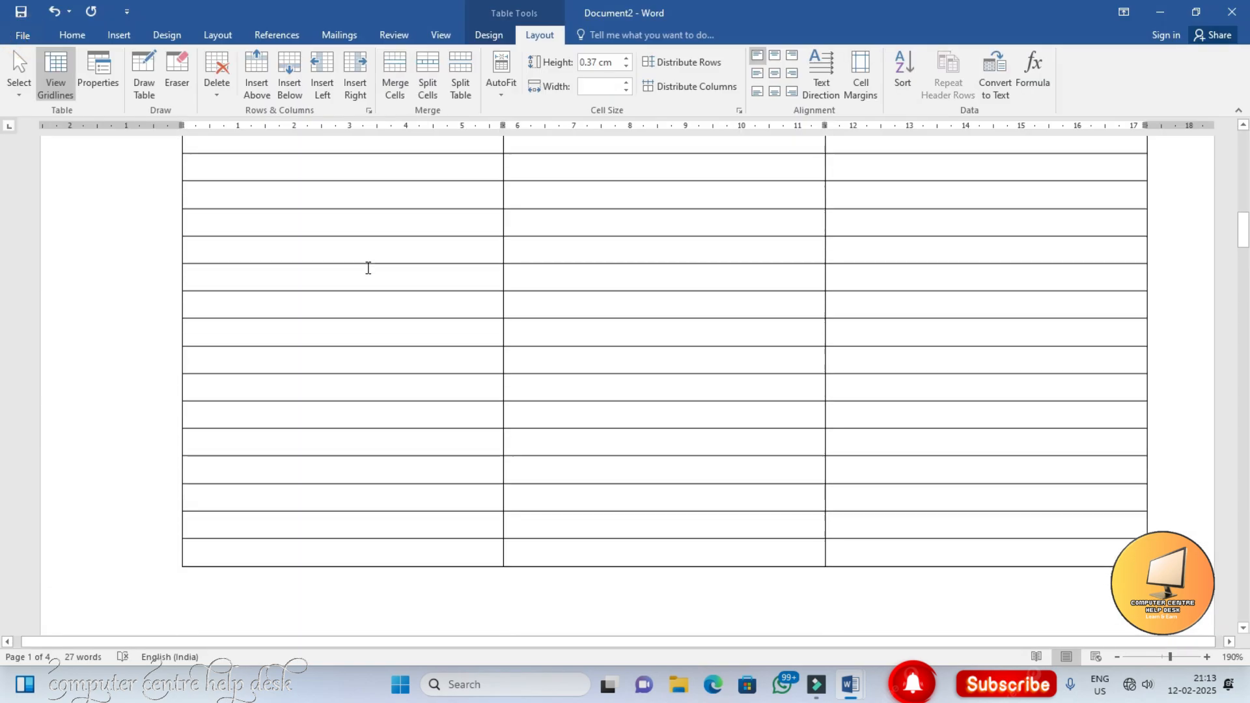
pyautogui.click(636, 321)
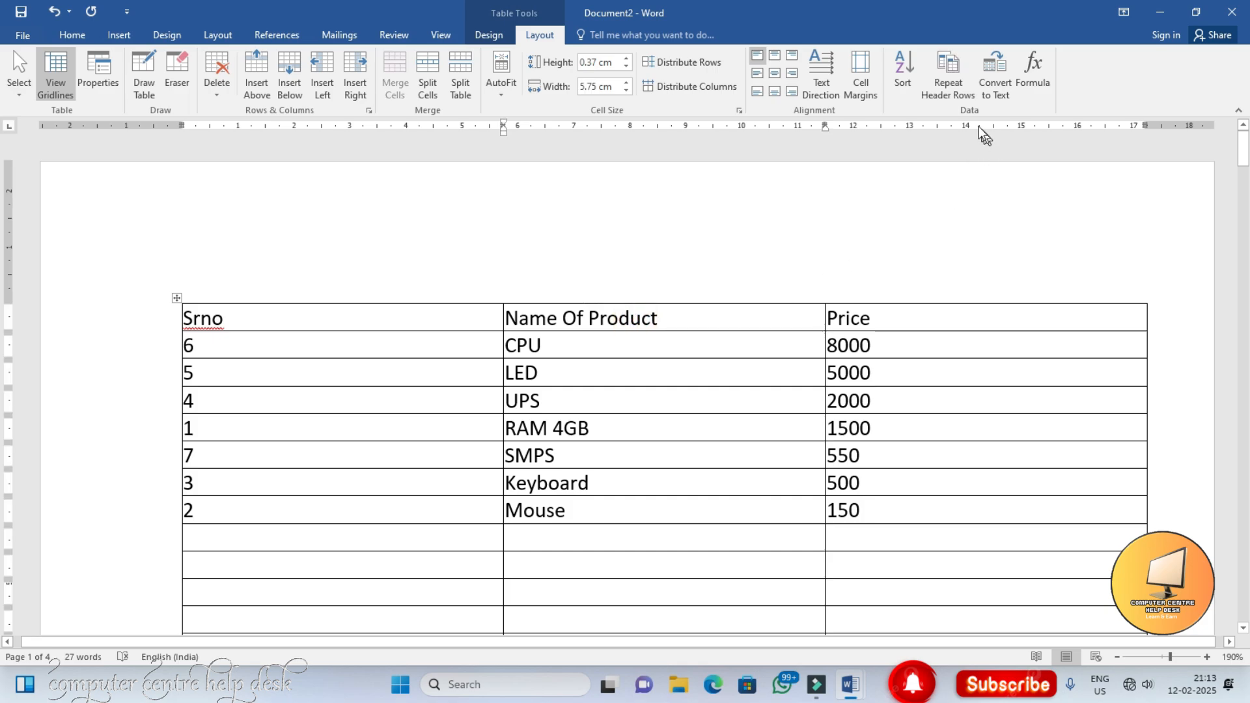
pyautogui.click(948, 88)
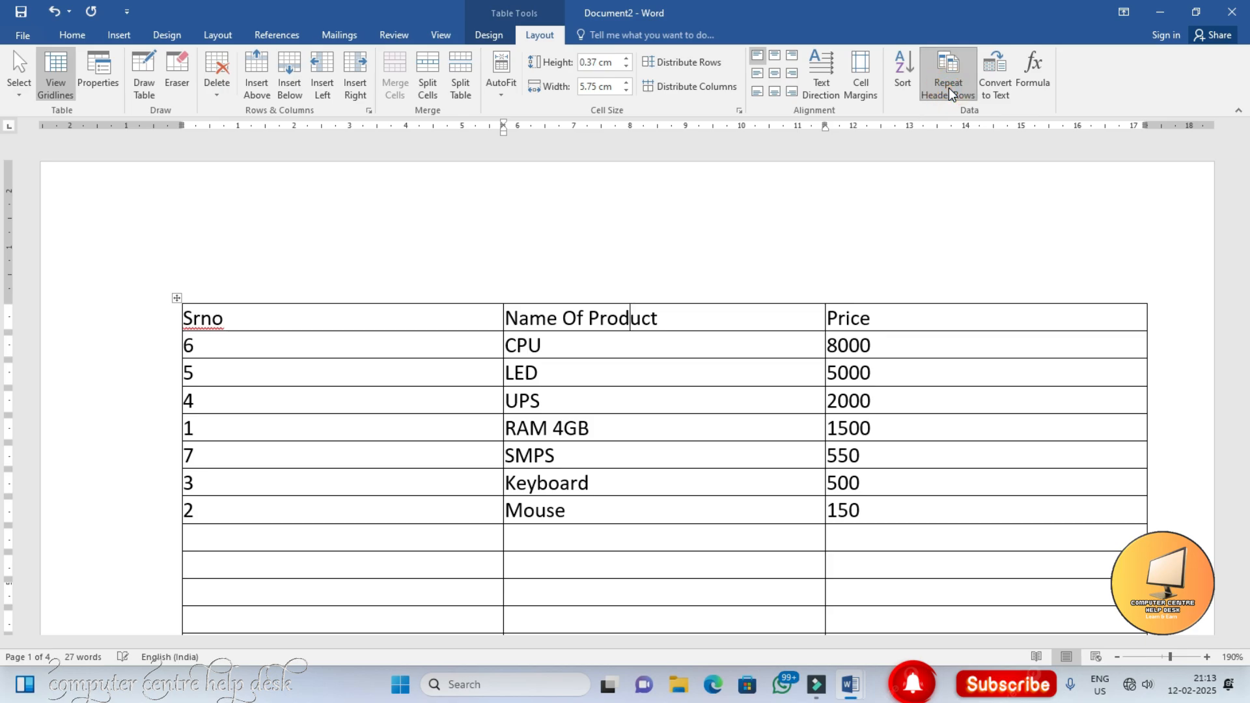
pyautogui.scroll(-2, 710, 384)
pyautogui.scroll(-15, 710, 384)
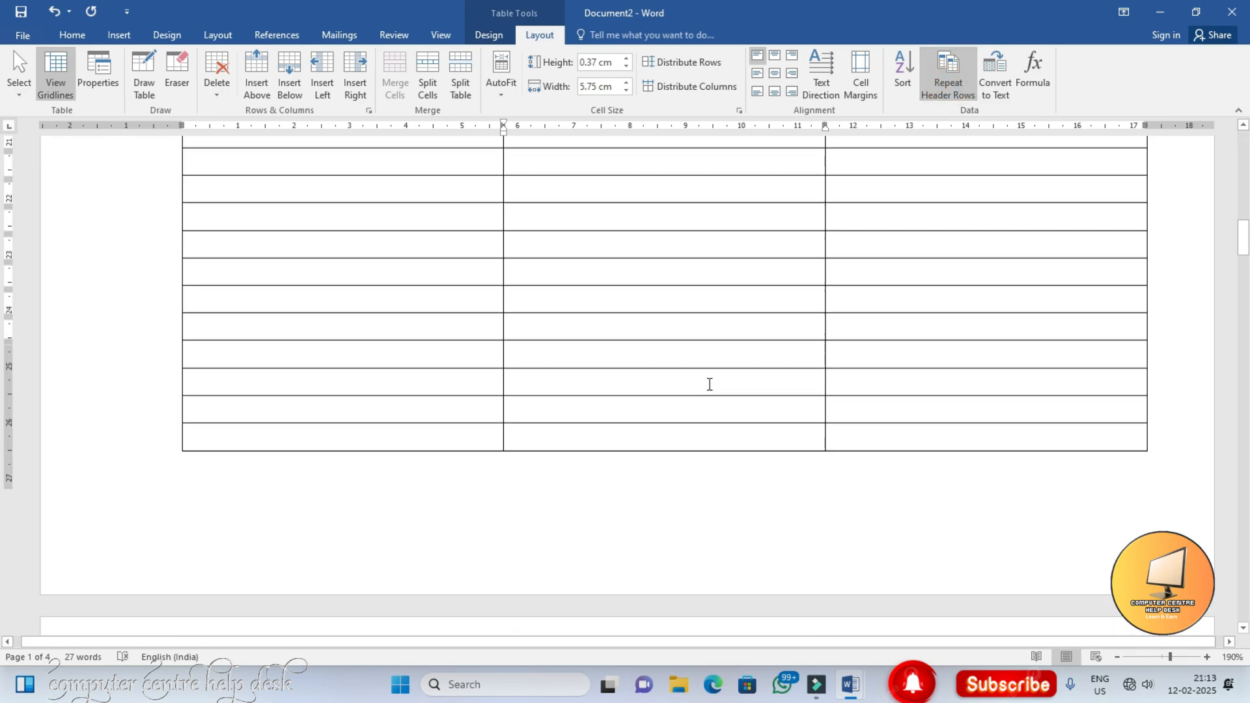
pyautogui.scroll(-19, 710, 385)
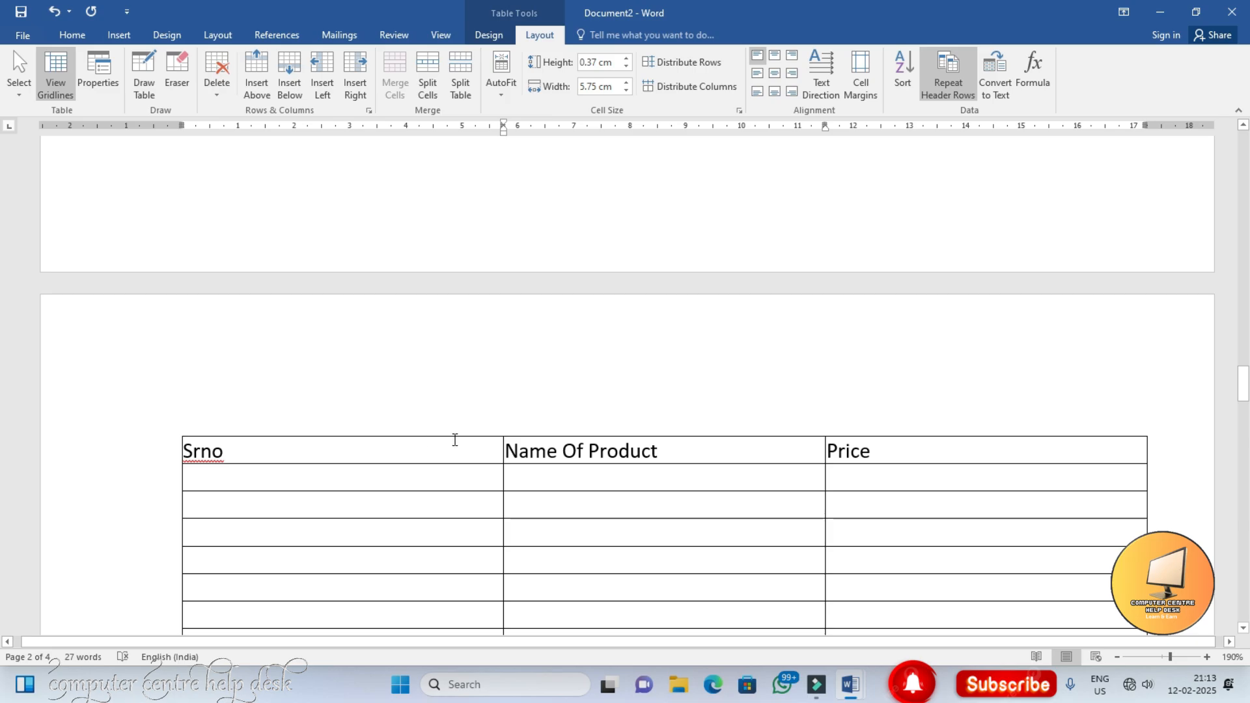
# Step: Check the repeated Srno, Name Of Product and Price header on all pages in the print preview and return to the document
pyautogui.scroll(-6, 455, 438)
pyautogui.scroll(-5, 456, 439)
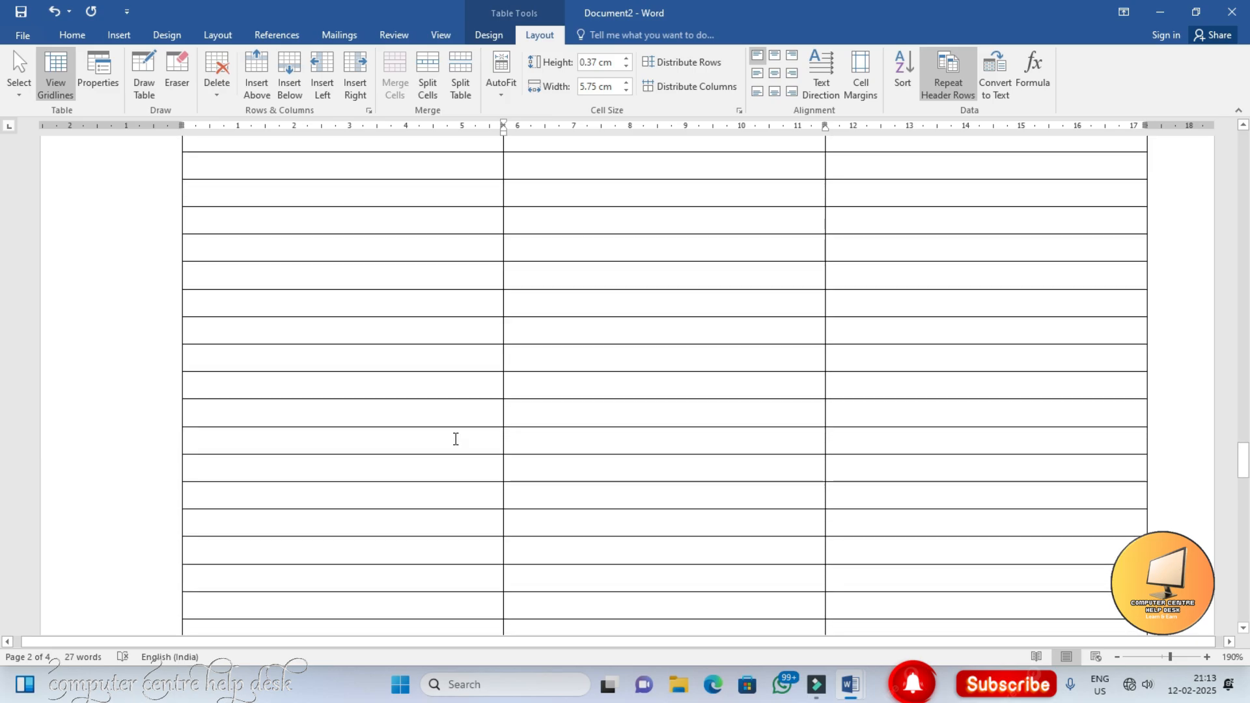
pyautogui.hotkey('ctrl', 'p')
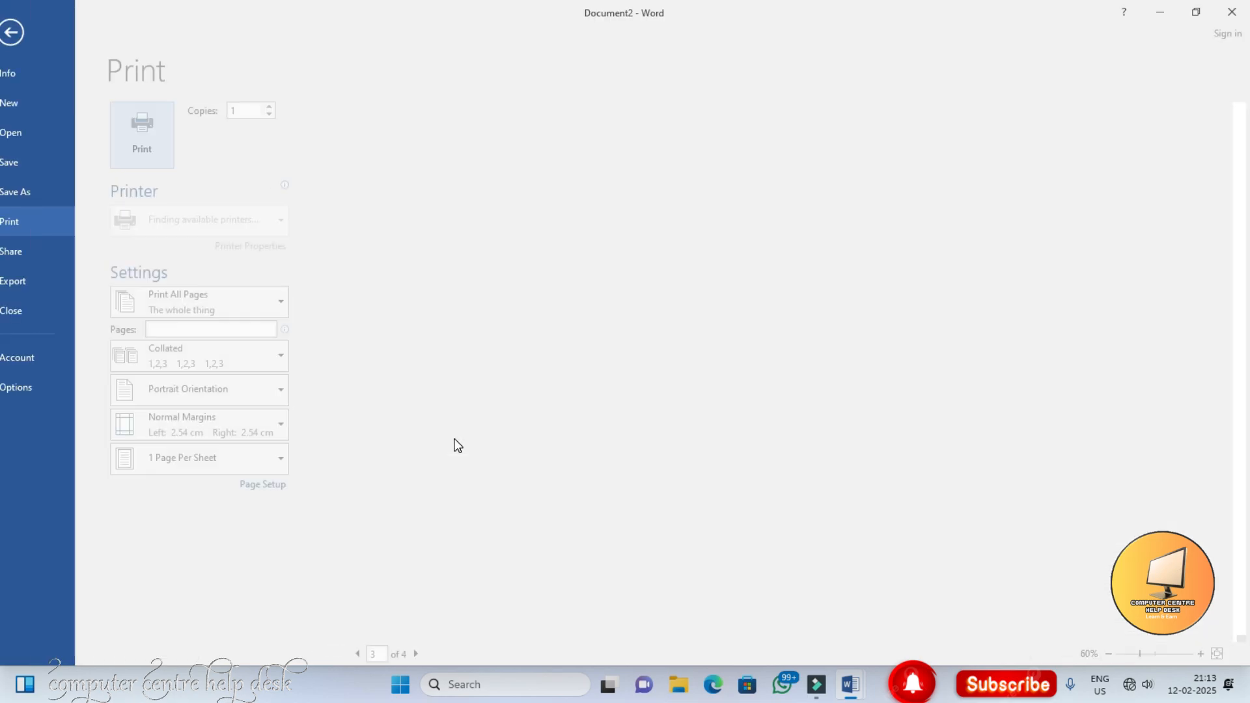
pyautogui.scroll(5, 705, 307)
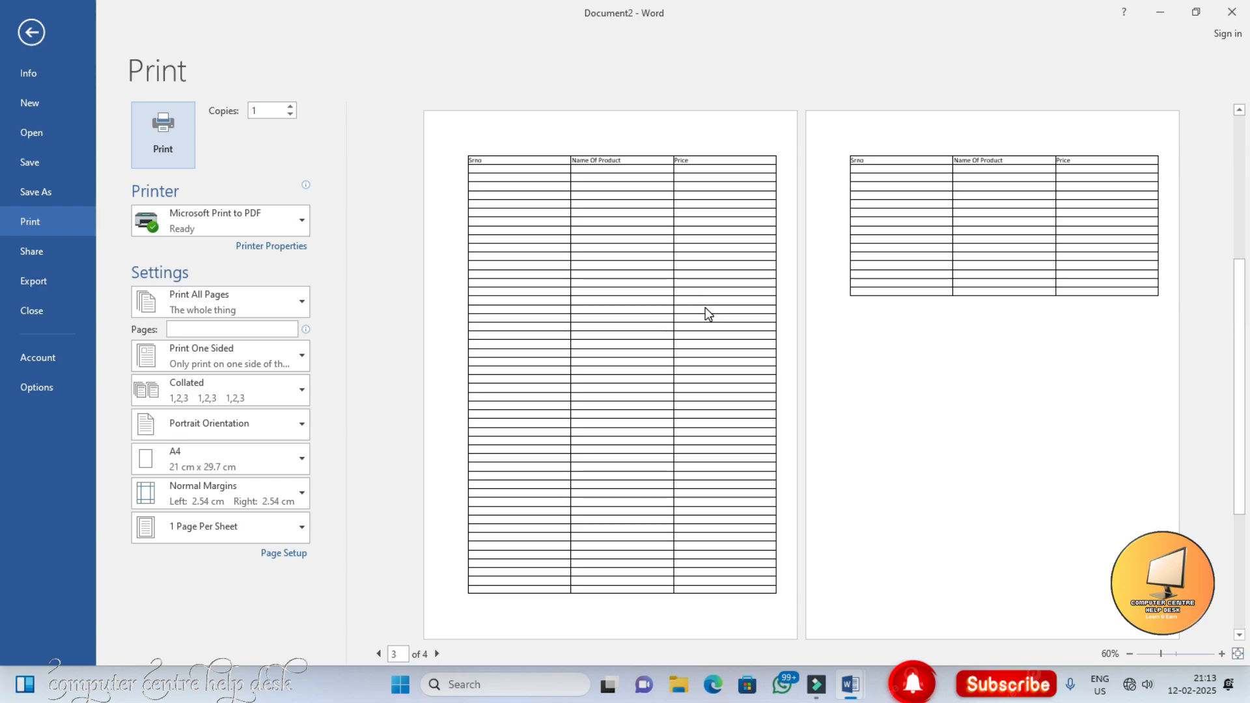
pyautogui.scroll(-3, 705, 308)
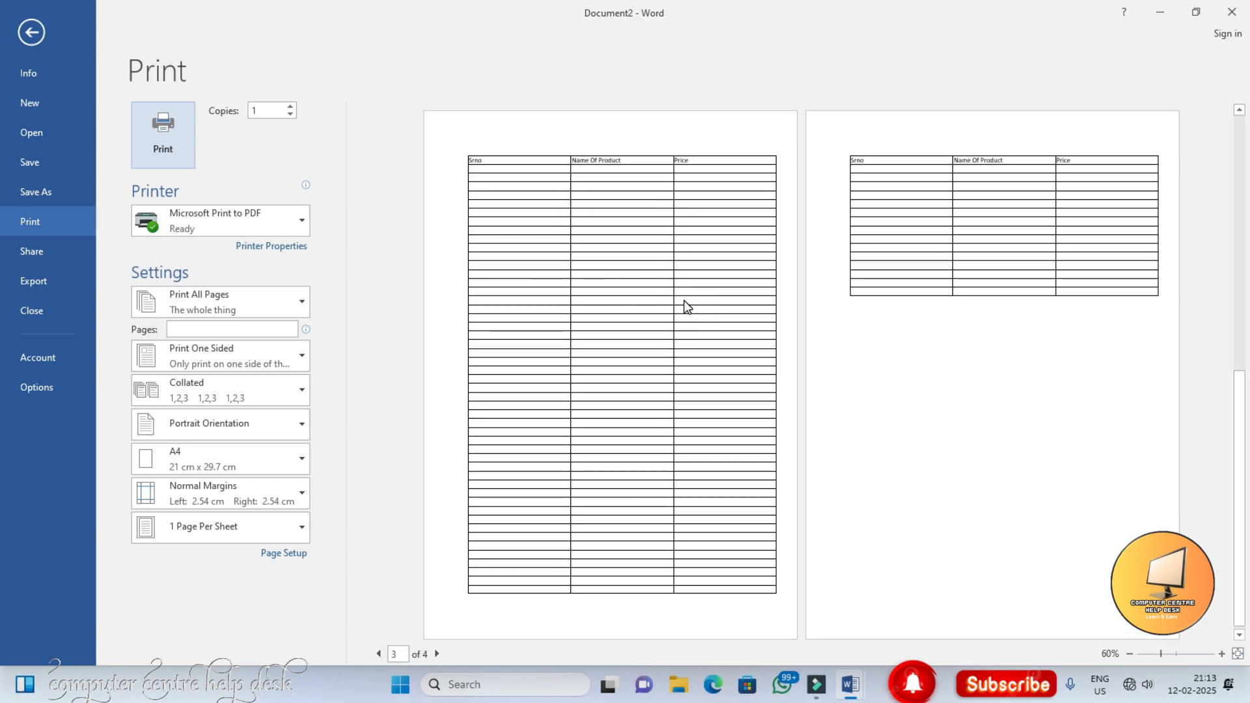
pyautogui.scroll(5, 683, 300)
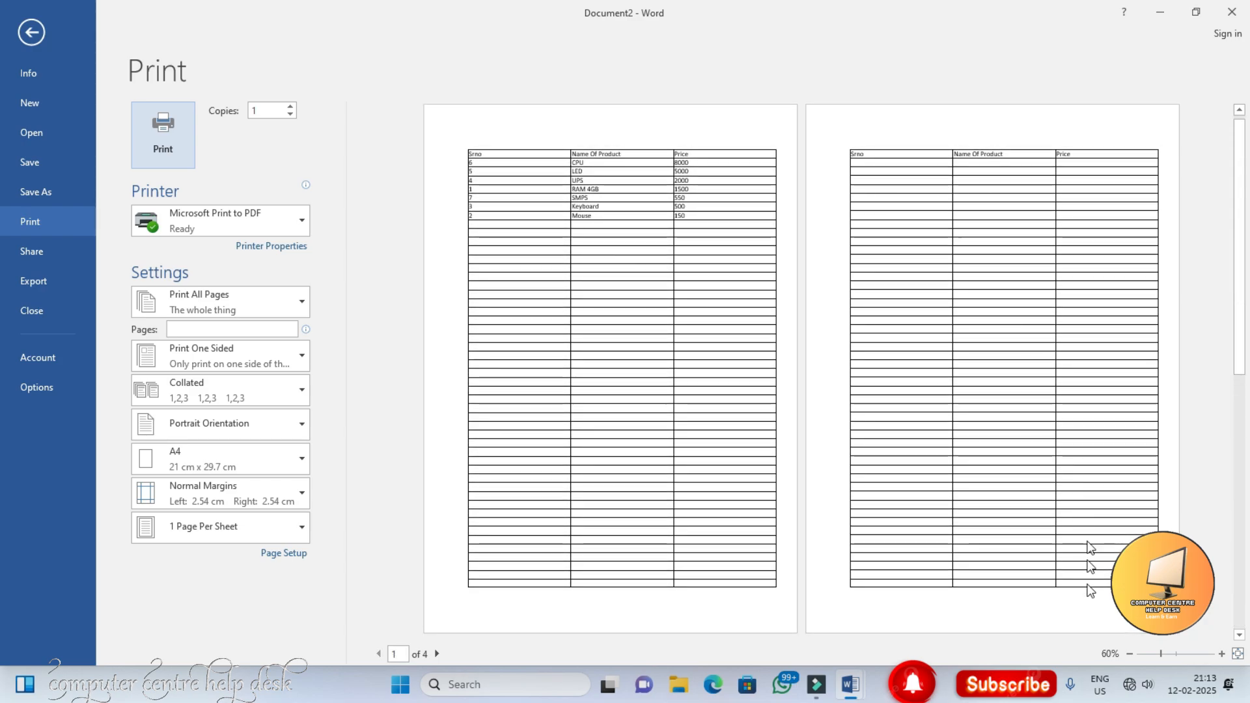
pyautogui.click(1171, 655)
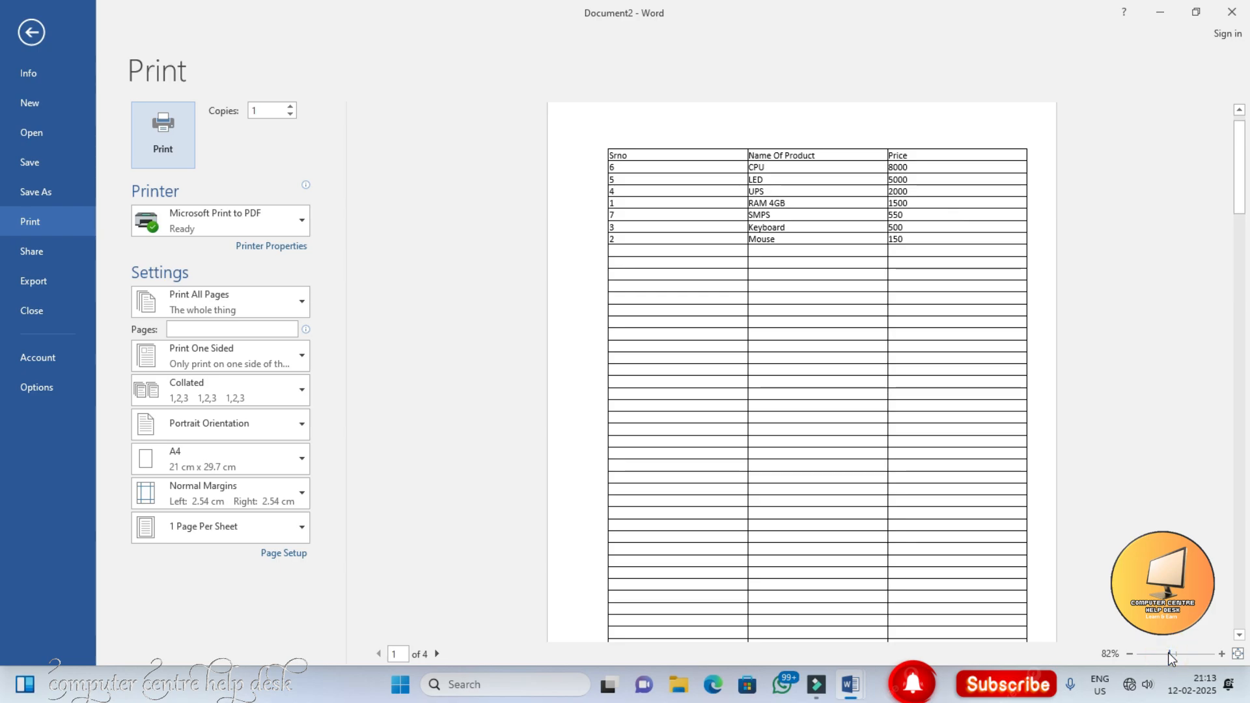
pyautogui.click(31, 32)
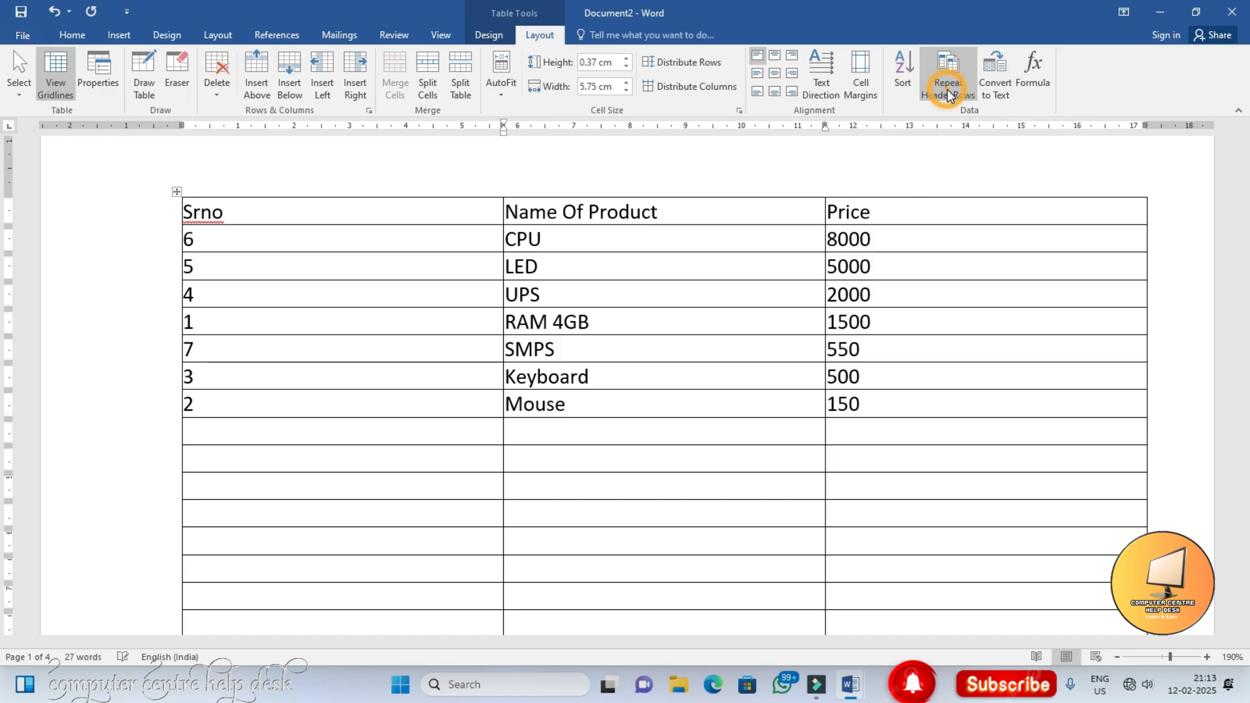
# Step: Undo the repeated header row and the added blank rows until only one blank row remains below the Mouse row
pyautogui.hotkey('ctrl', 'z')
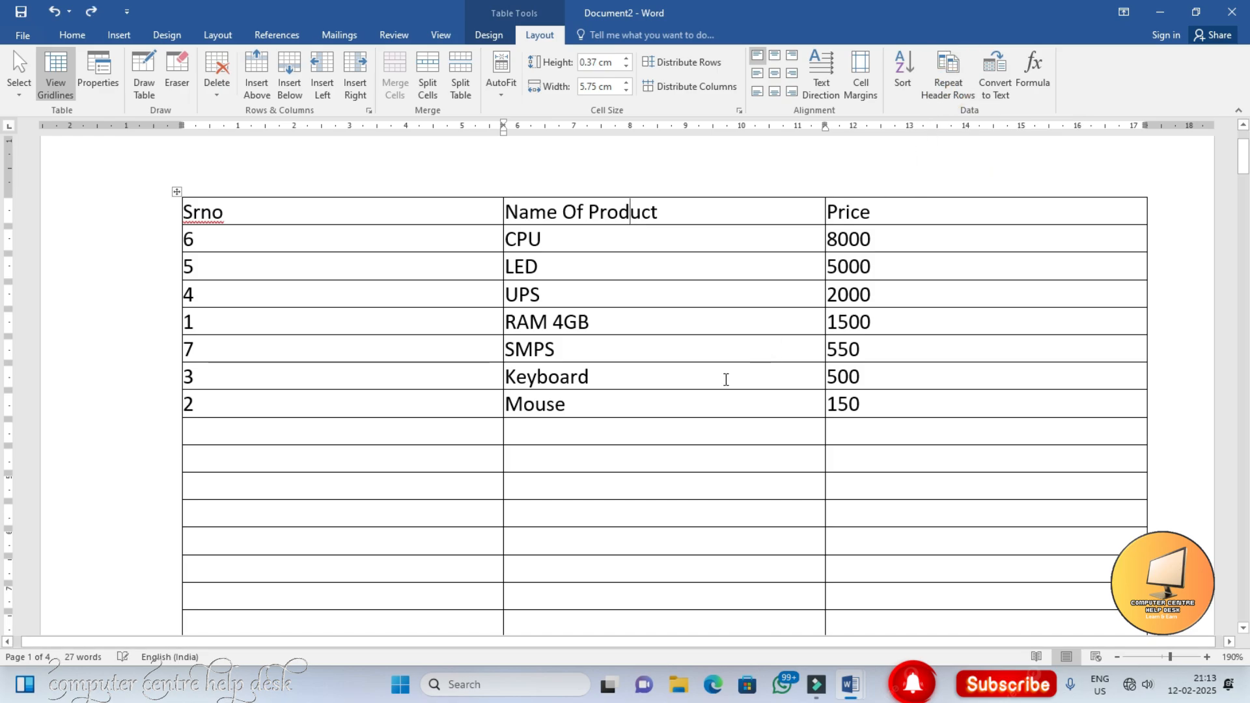
pyautogui.hotkey('ctrl', 'z')
pyautogui.hotkey('ctrl', 'z')
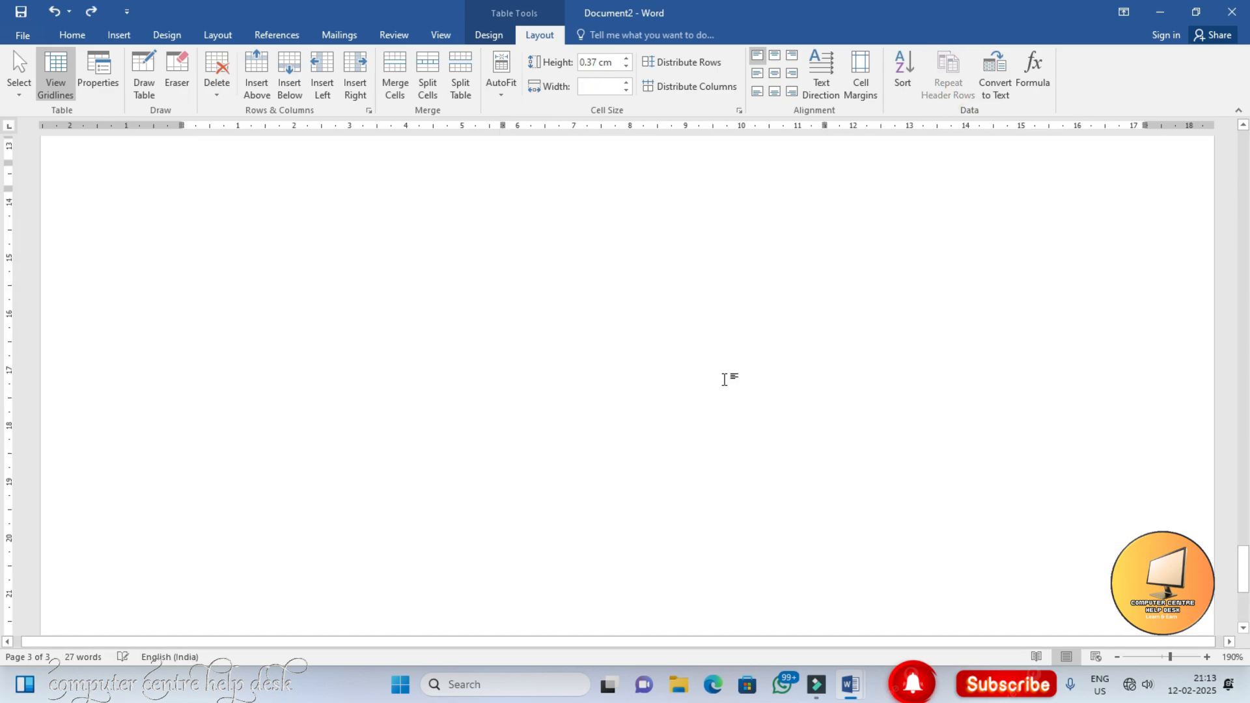
pyautogui.hotkey('ctrl', 'y')
pyautogui.hotkey('ctrl', 'y')
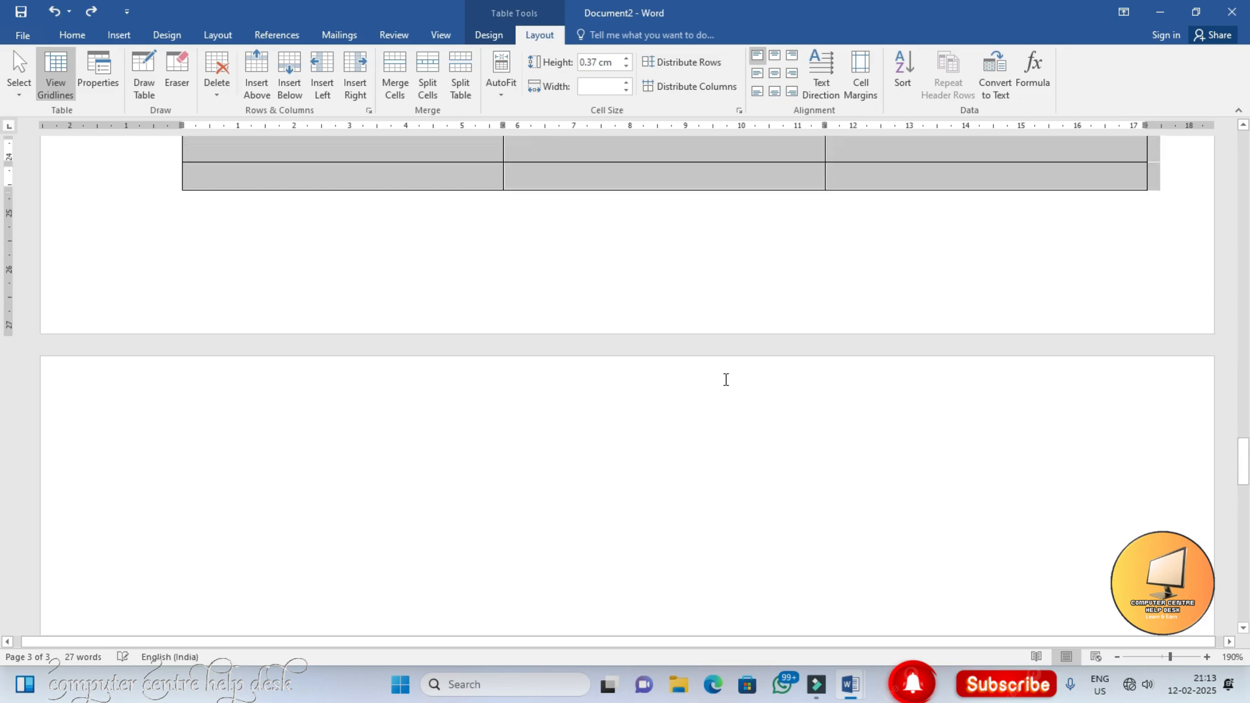
pyautogui.scroll(-7, 726, 380)
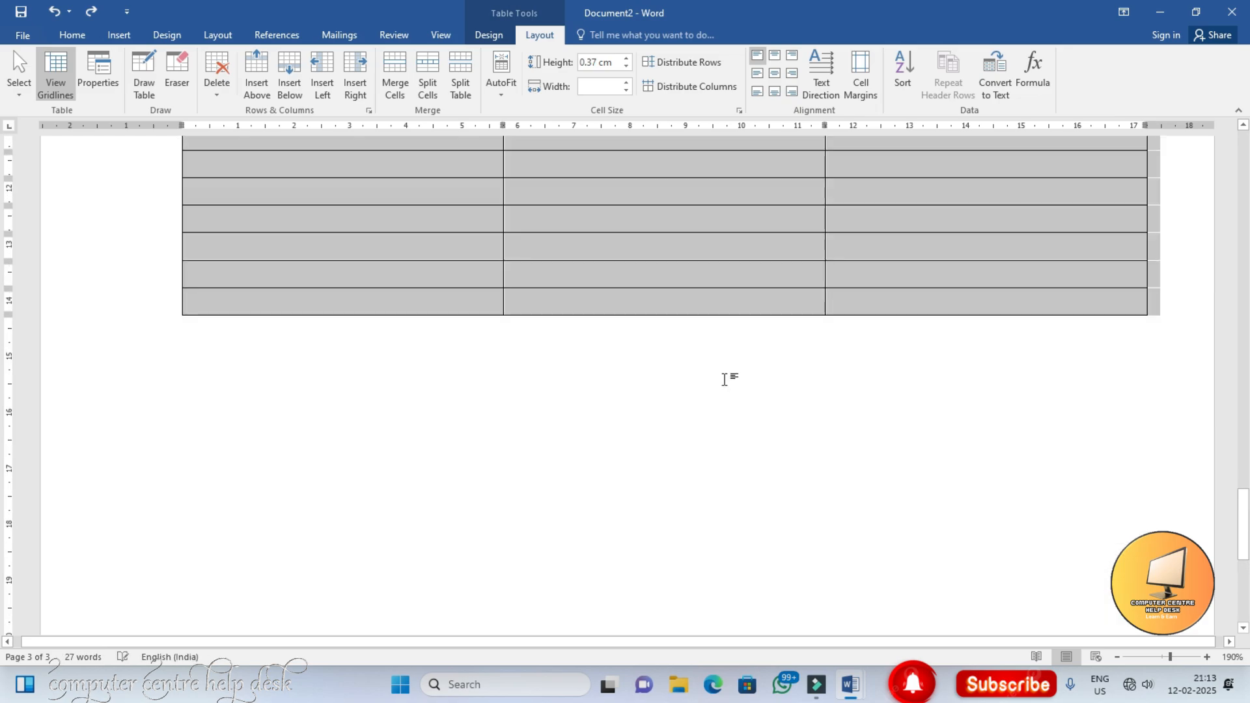
pyautogui.scroll(19, 726, 380)
pyautogui.hotkey('ctrl', 'z')
pyautogui.hotkey('ctrl', 'z')
pyautogui.hotkey('ctrl', 'z')
pyautogui.hotkey('ctrl', 'z')
pyautogui.hotkey('ctrl', 'z')
pyautogui.hotkey('ctrl', 'z')
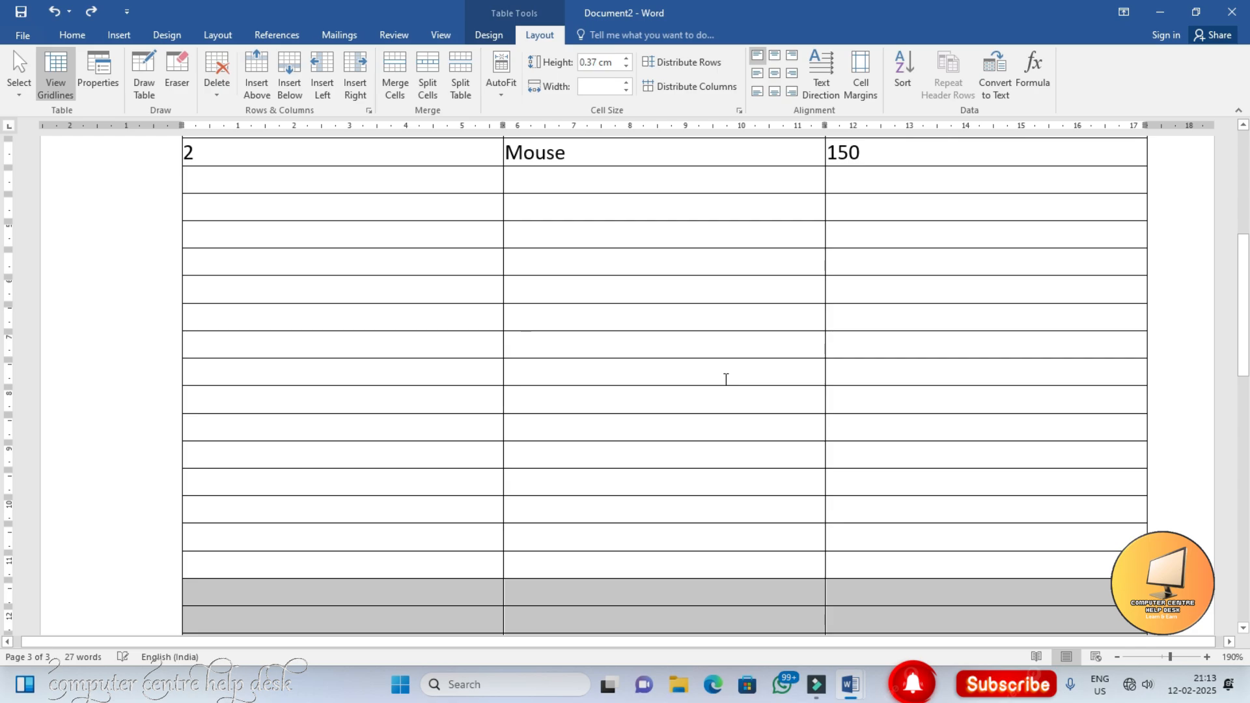
pyautogui.hotkey('ctrl', 'z')
pyautogui.hotkey('ctrl', 'z')
pyautogui.hotkey('ctrl', 'z')
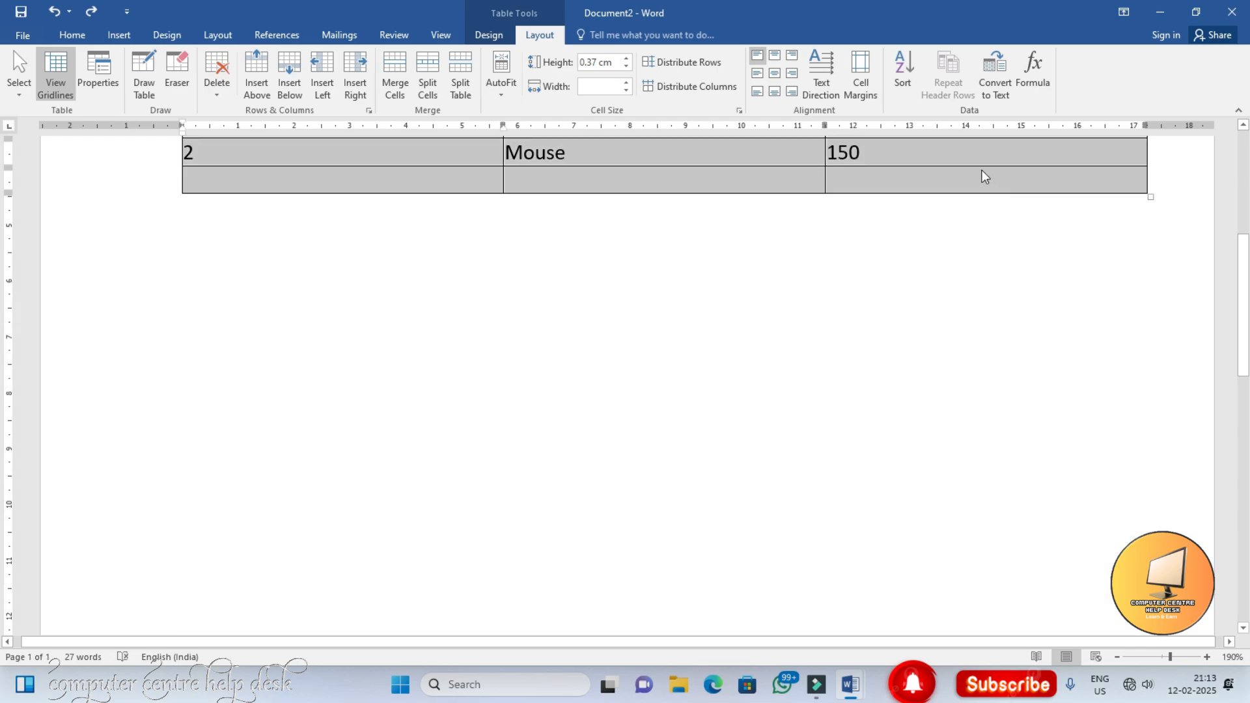
pyautogui.click(885, 177)
pyautogui.scroll(4, 857, 182)
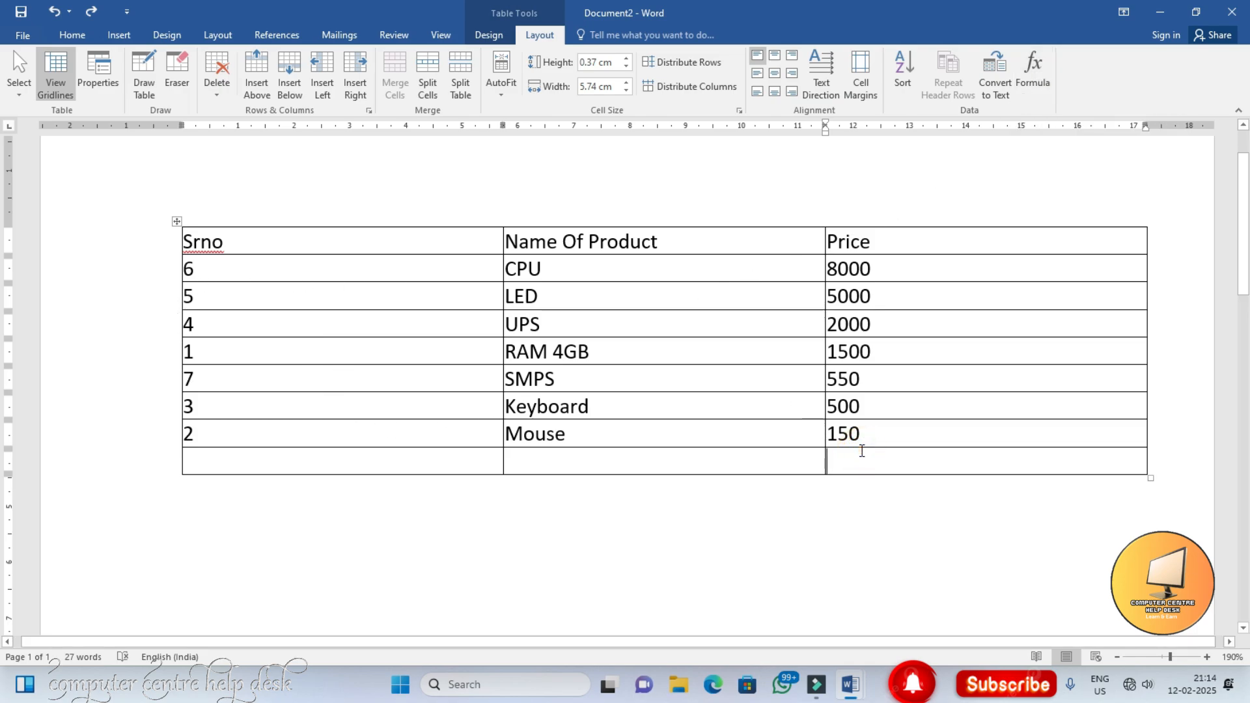
# Step: Sort the table by Srno as numbers in ascending order, treating the first row as a header row
pyautogui.click(224, 244)
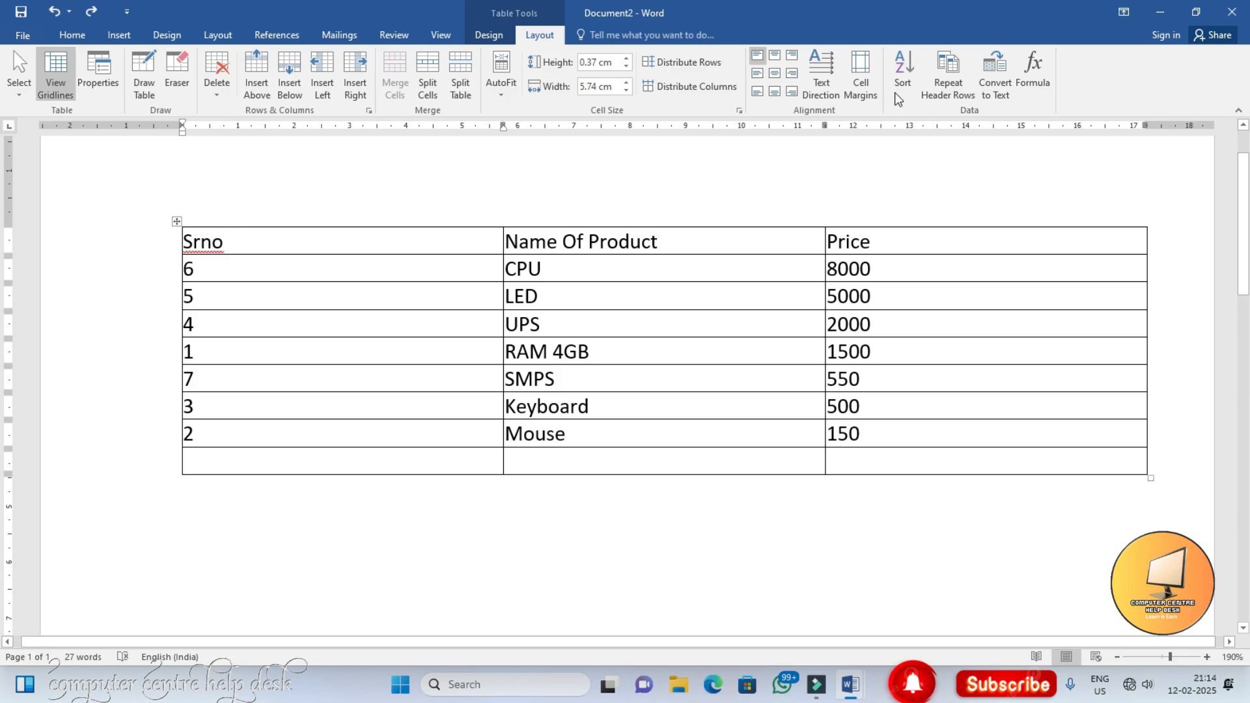
pyautogui.click(903, 73)
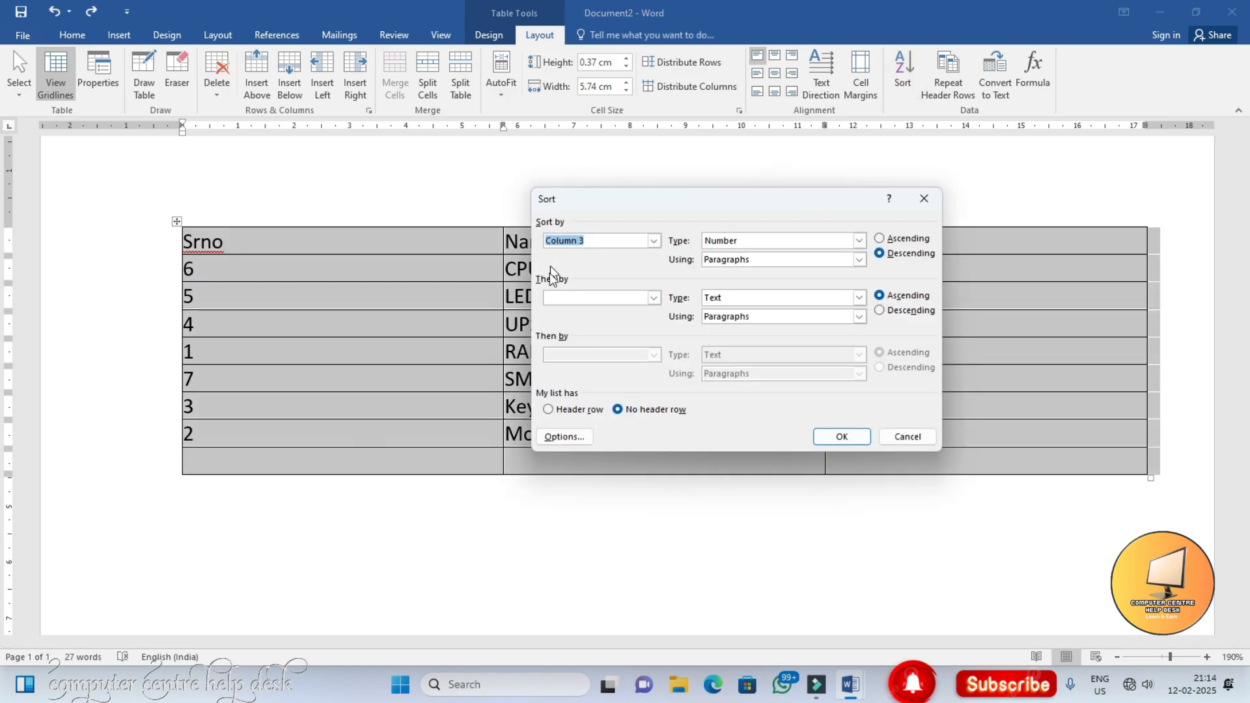
pyautogui.click(549, 410)
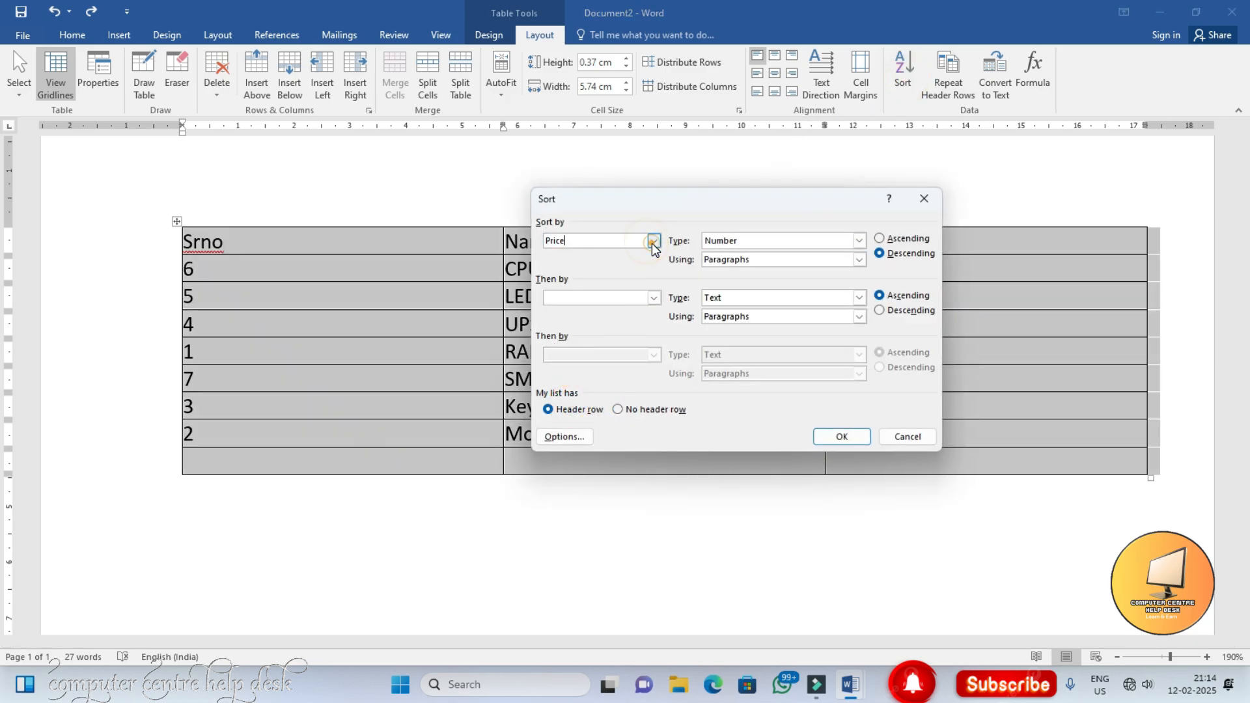
pyautogui.click(653, 240)
pyautogui.click(585, 256)
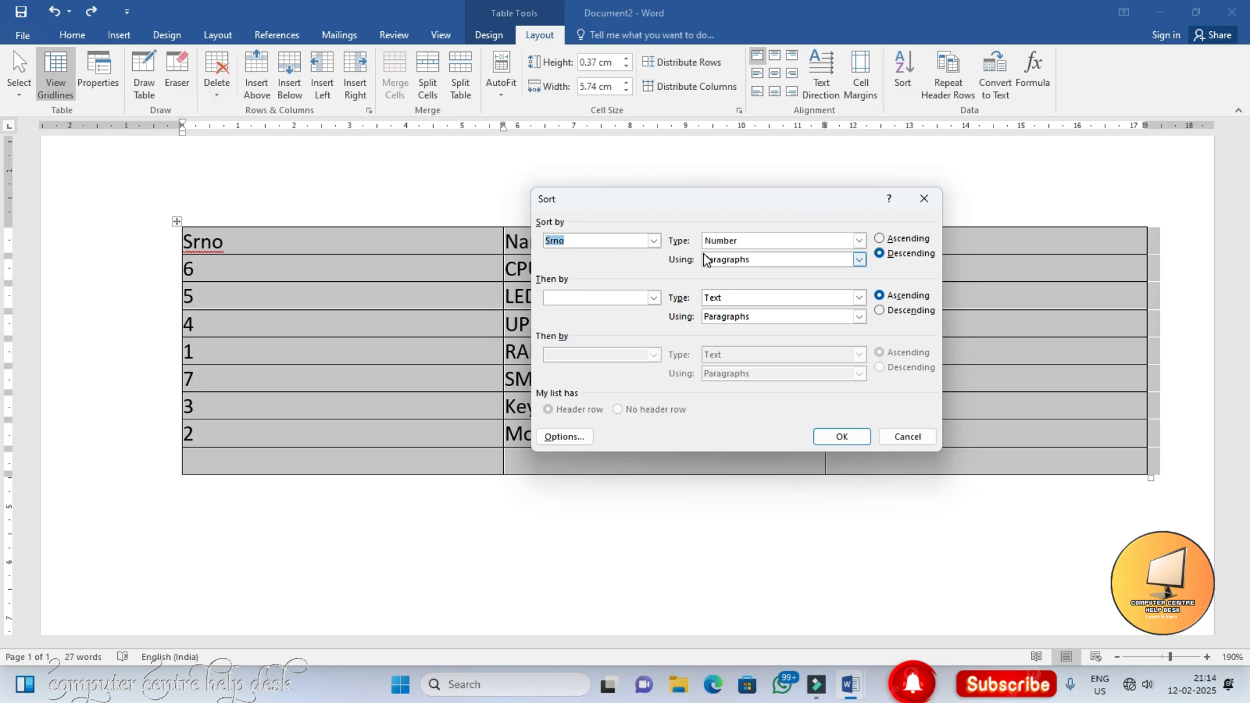
pyautogui.click(882, 238)
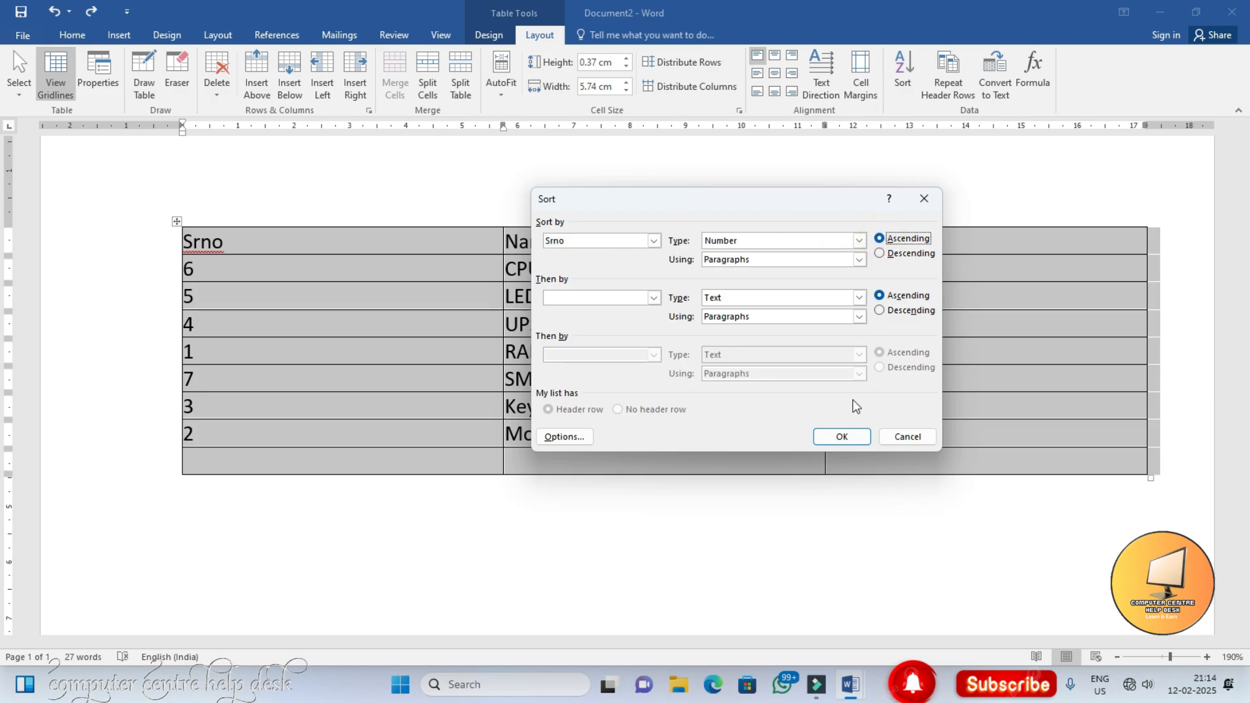
pyautogui.click(841, 436)
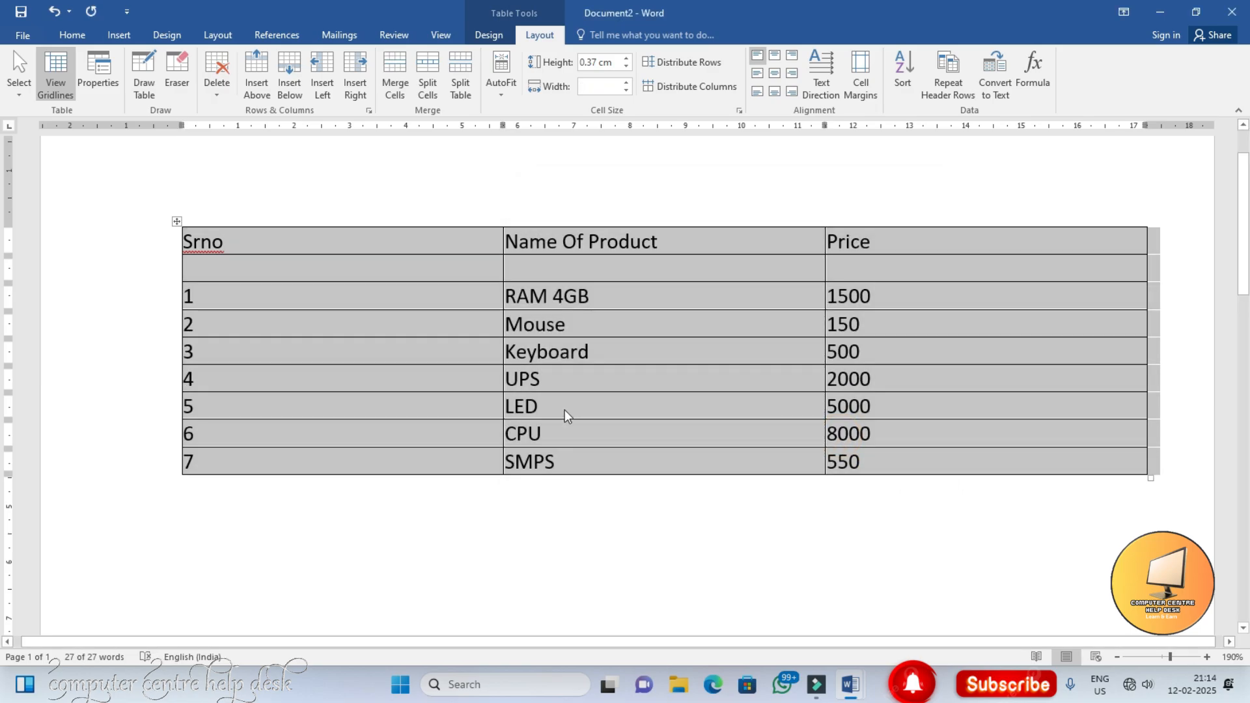
# Step: Delete the blank row between the table's header and the RAM 4GB row
pyautogui.click(407, 467)
pyautogui.click(250, 269)
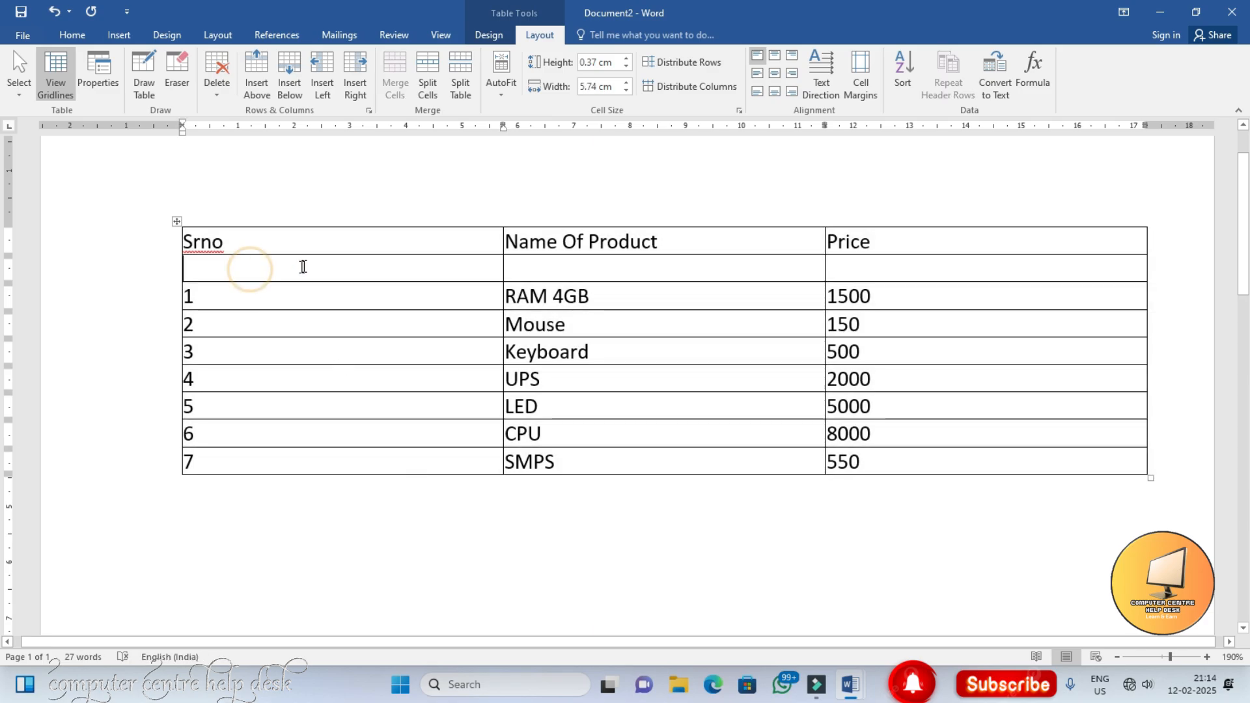
pyautogui.moveTo(302, 267); pyautogui.dragTo(907, 259)
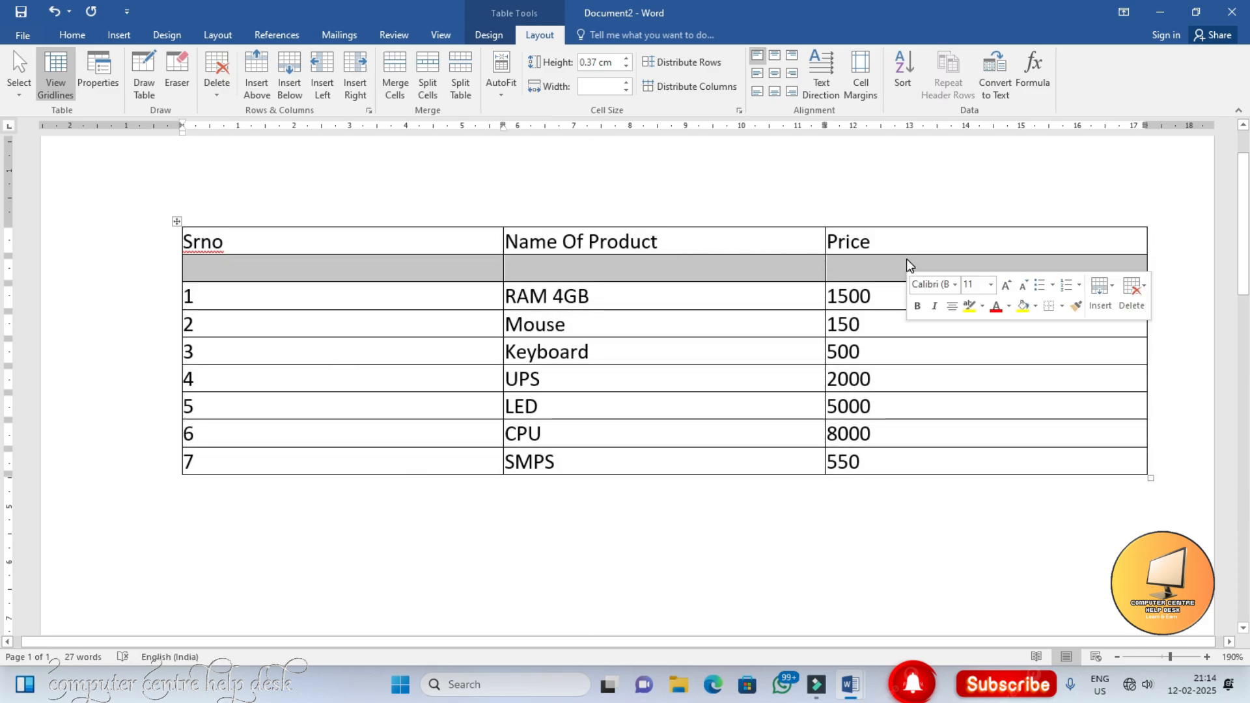
pyautogui.click(217, 94)
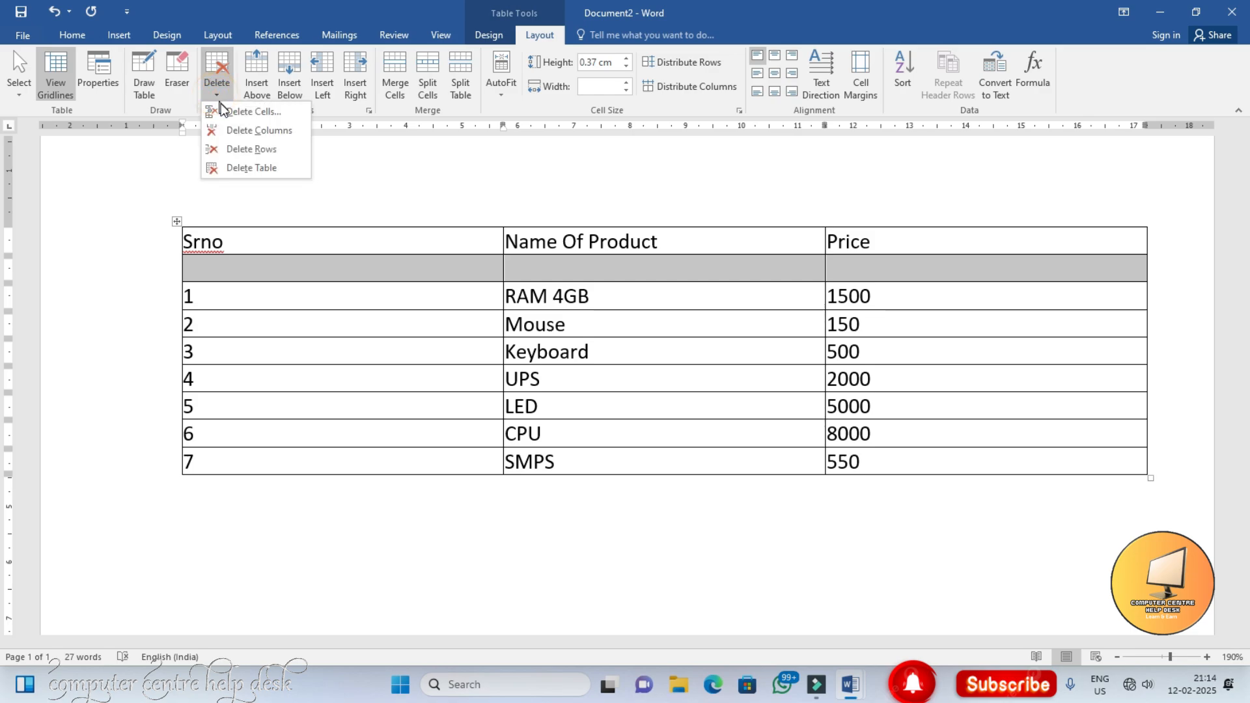
pyautogui.click(272, 149)
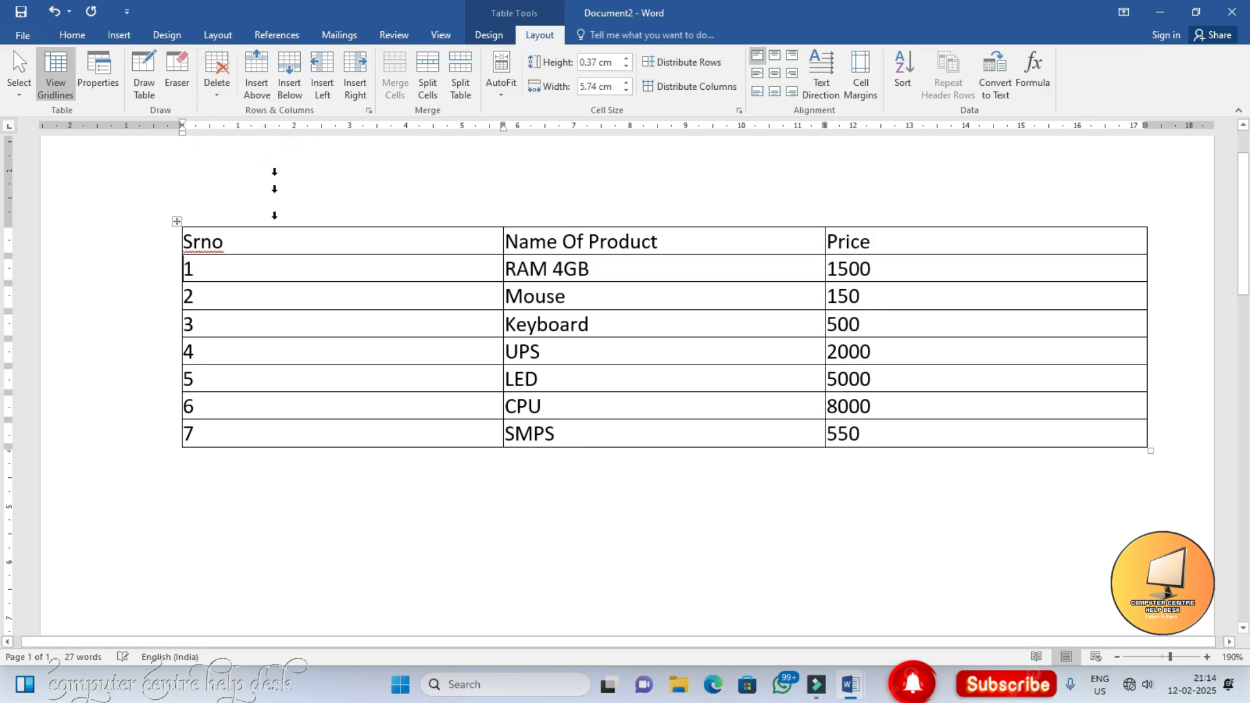
# Step: Insert a blank row below the SMPS row at the end of the table
pyautogui.click(246, 424)
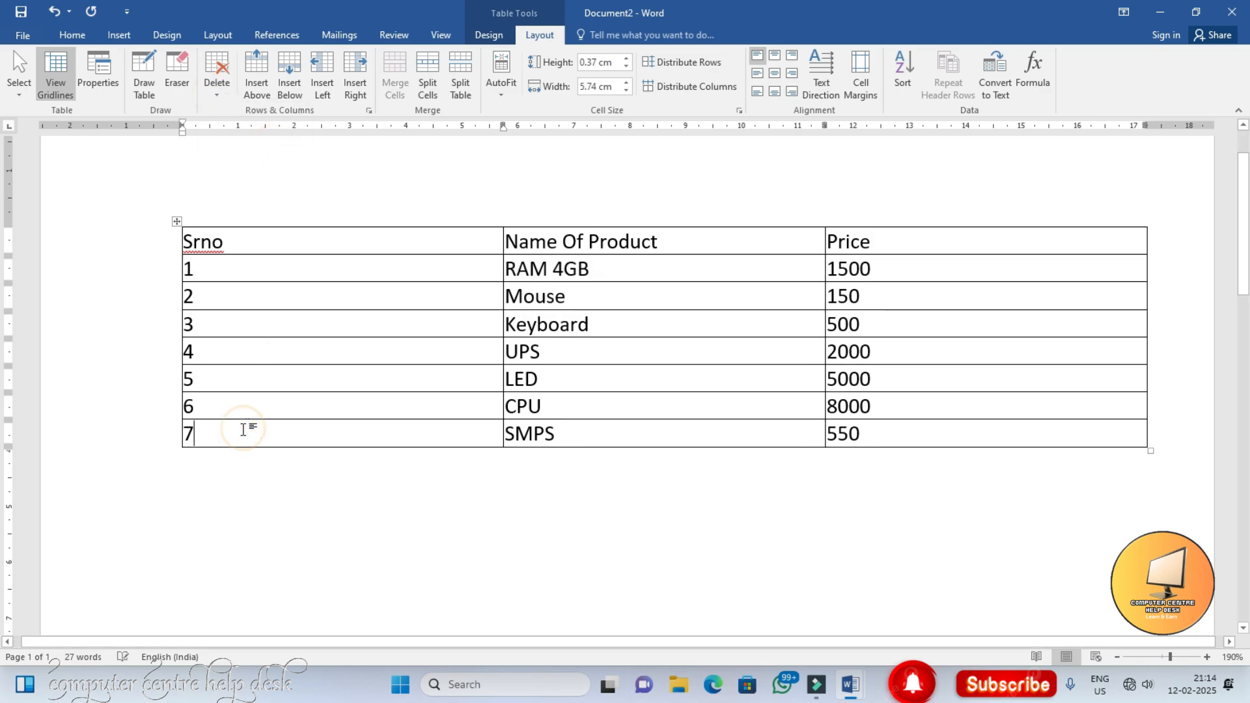
pyautogui.click(289, 85)
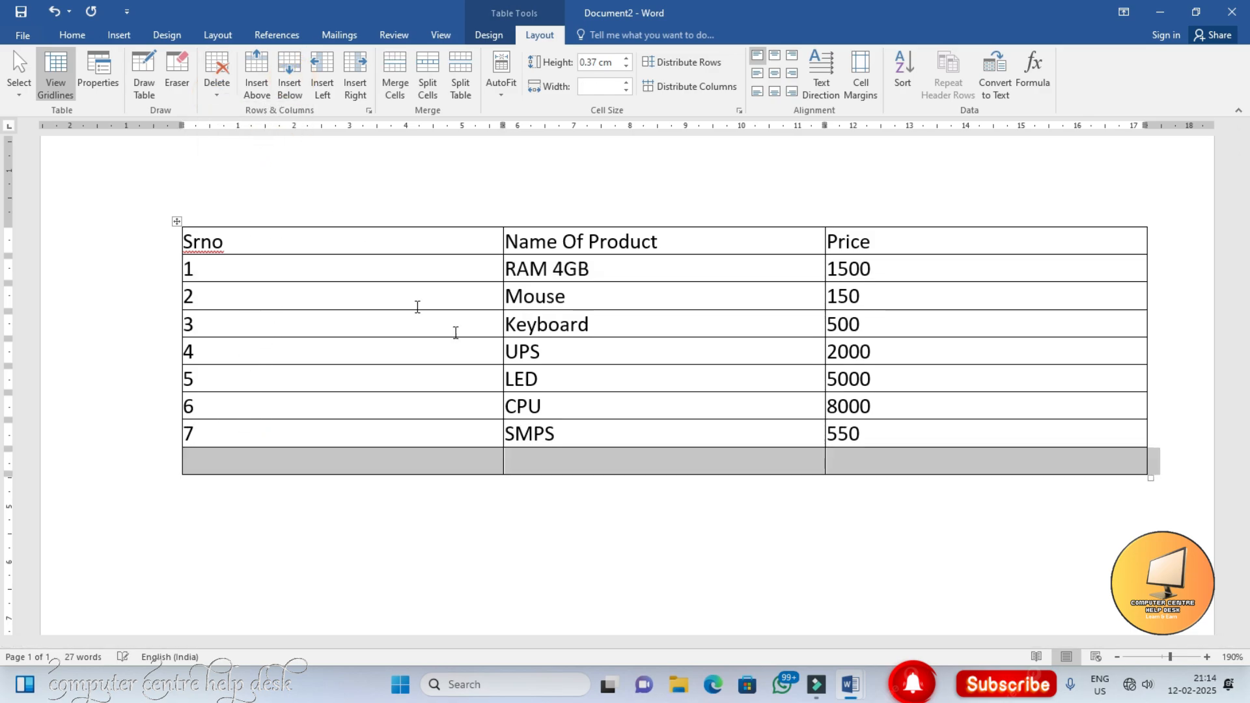
pyautogui.click(855, 457)
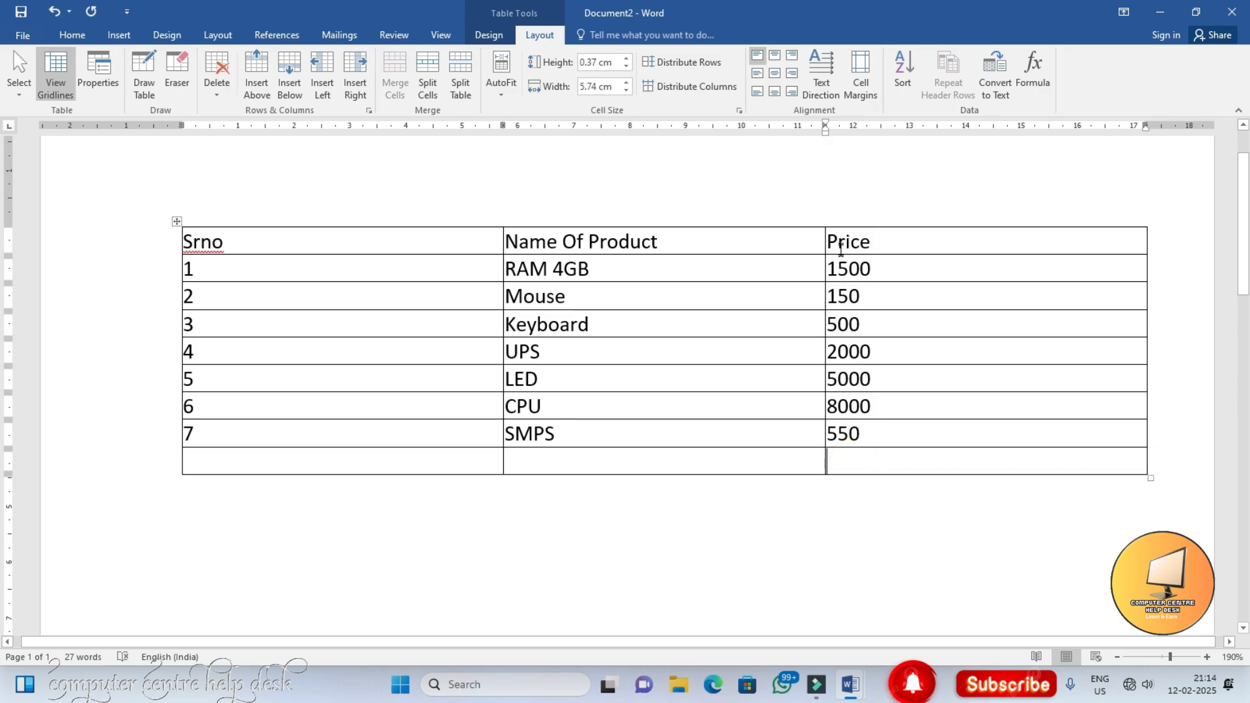
# Step: Total the Price column in the blank last row with the formula =SUM(ABOVE)
pyautogui.click(838, 459)
pyautogui.click(1038, 87)
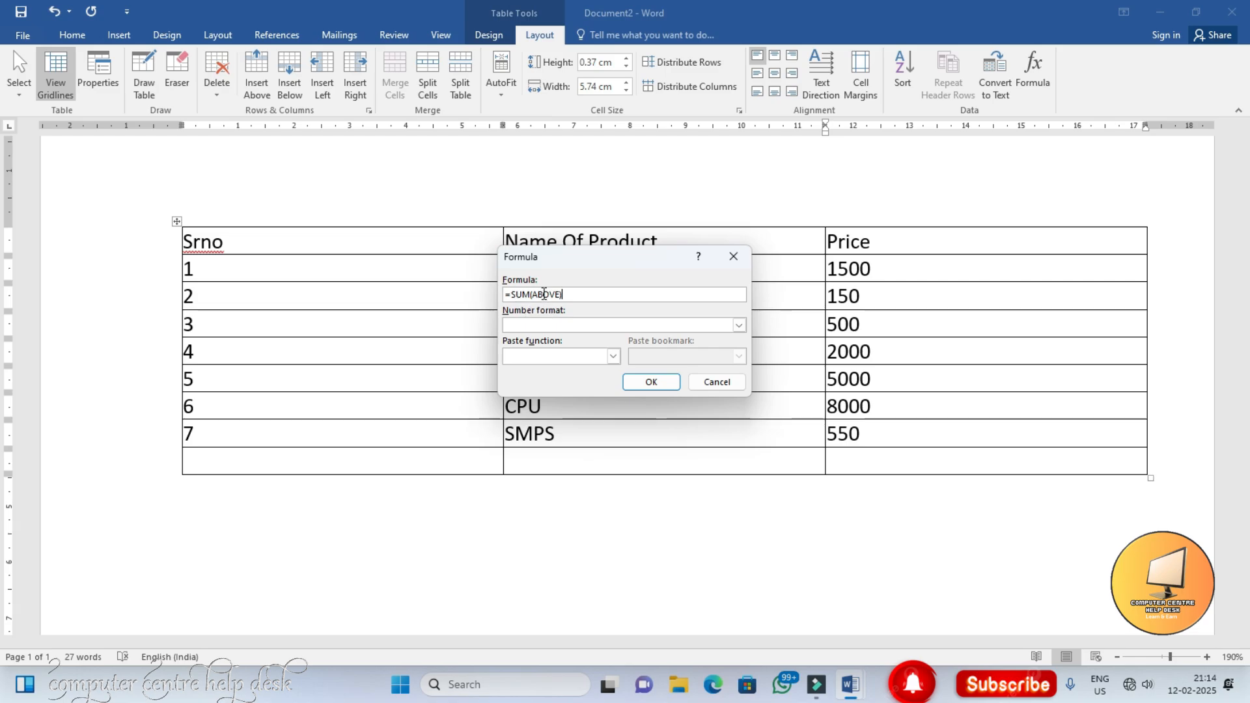
pyautogui.click(652, 383)
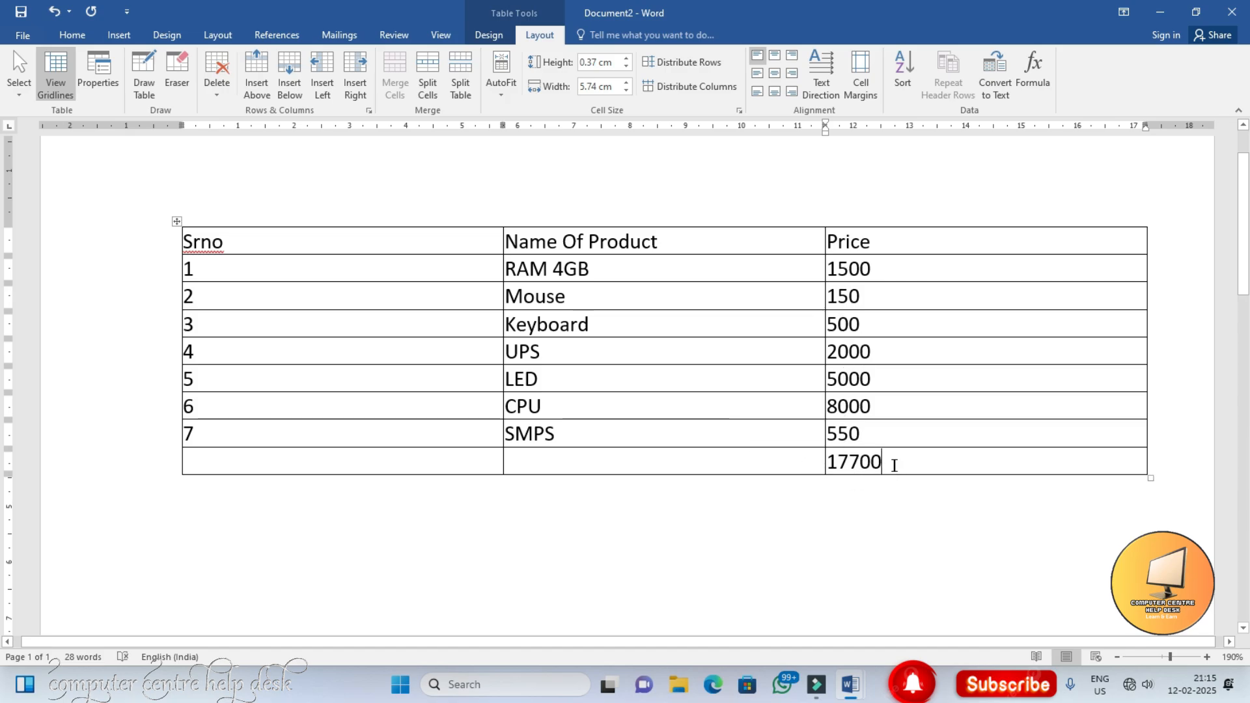
# Step: Replace the total in the last Price cell with the formula =min(ABOVE) to return the lowest price
pyautogui.moveTo(894, 465); pyautogui.dragTo(828, 461)
pyautogui.press('Delete')
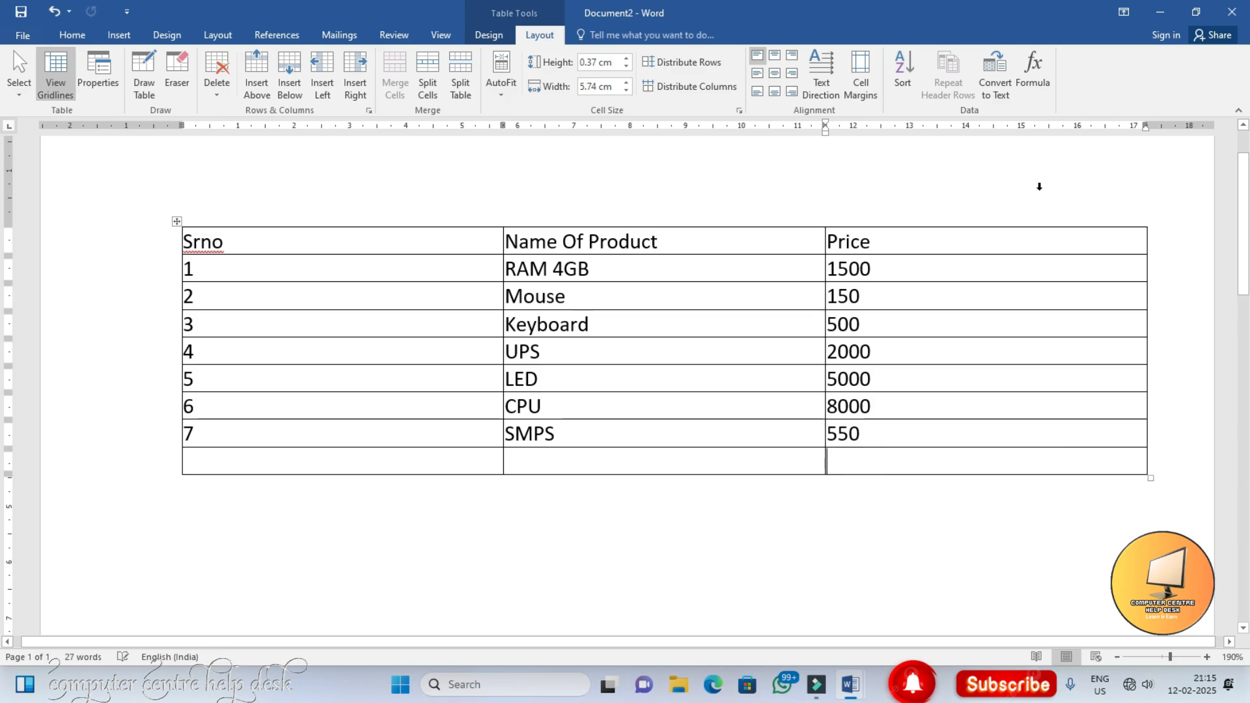
pyautogui.click(1020, 98)
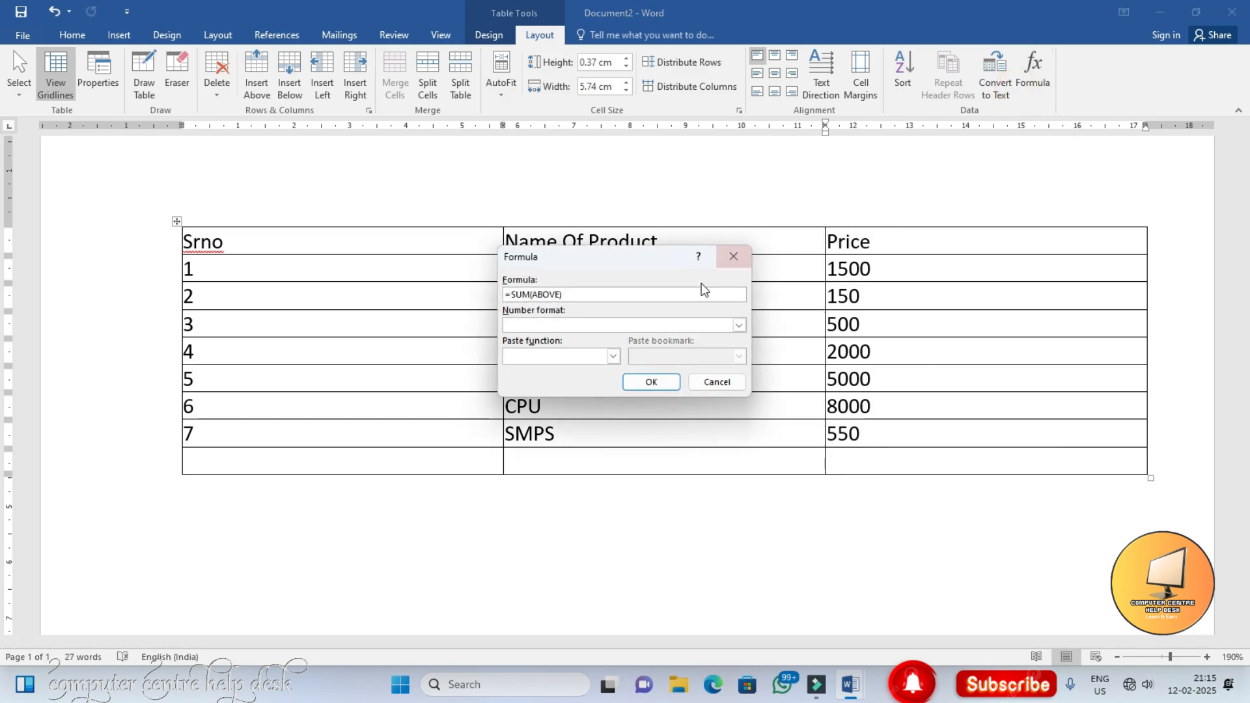
pyautogui.click(528, 293)
pyautogui.press('BackSpace')
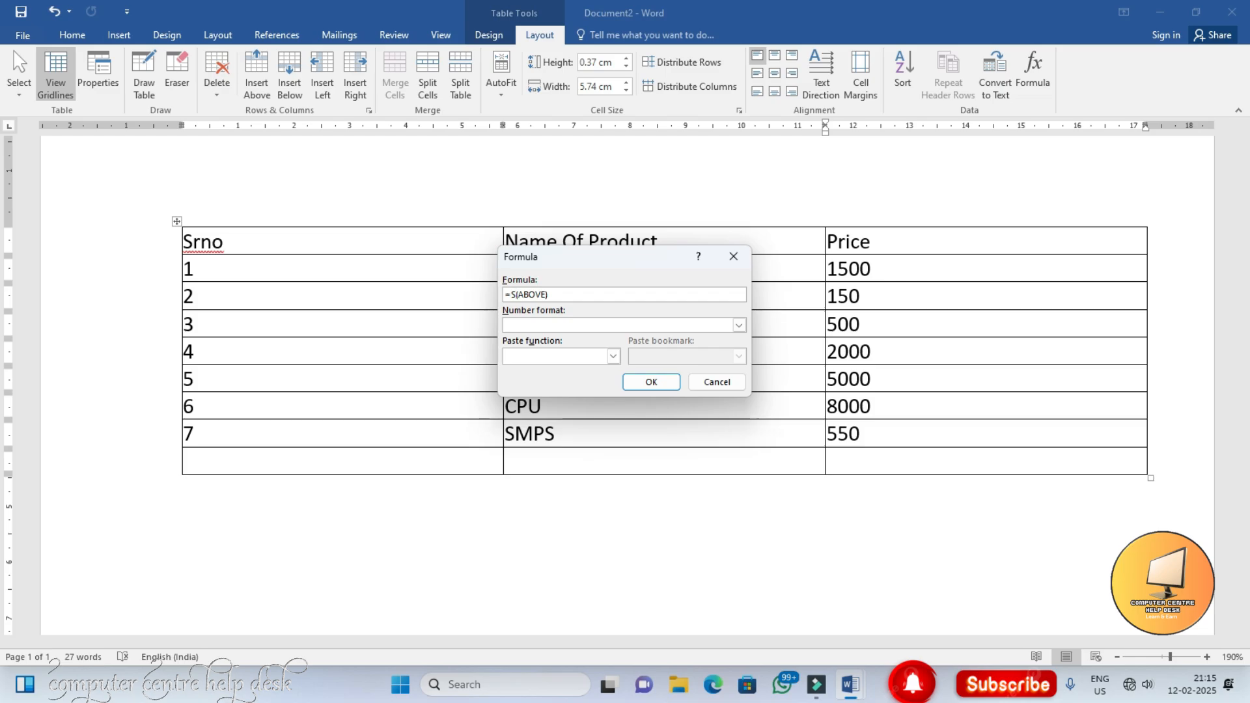
pyautogui.press('BackSpace')
pyautogui.write('min')
pyautogui.click(641, 380)
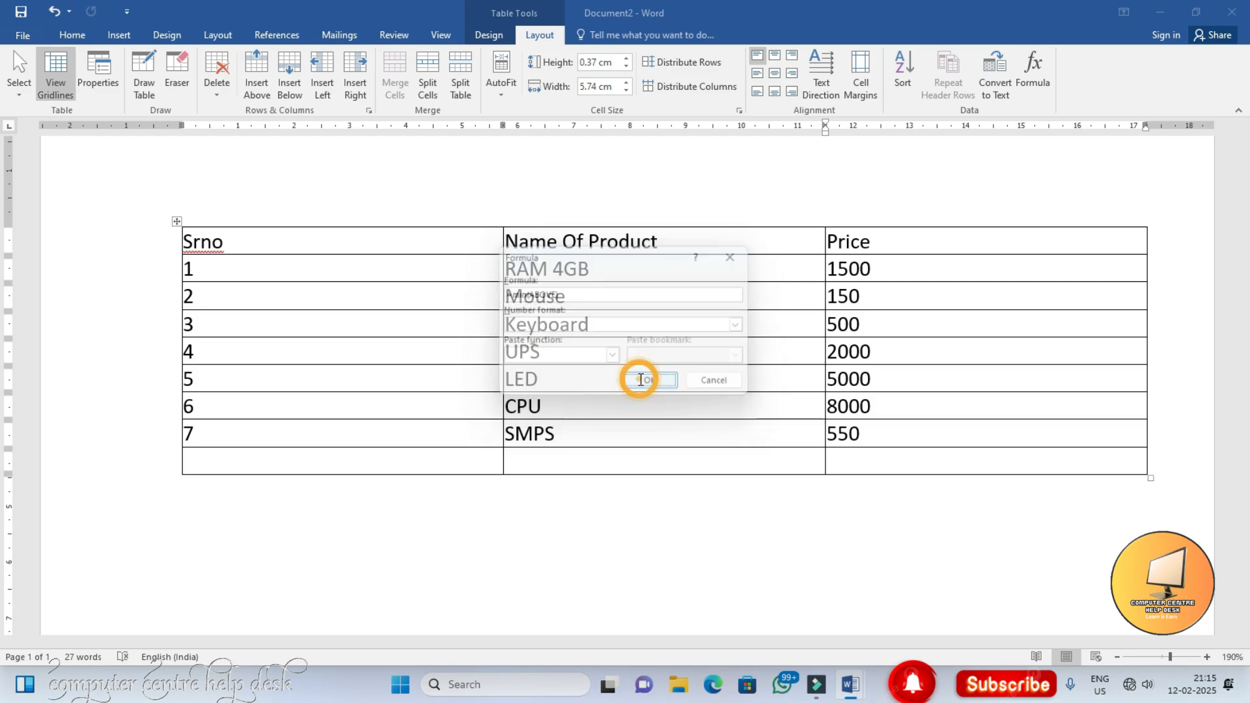
# Step: Clear the MIN formula result from the last Price cell below the SMPS row
pyautogui.doubleClick(869, 464)
pyautogui.click(756, 467)
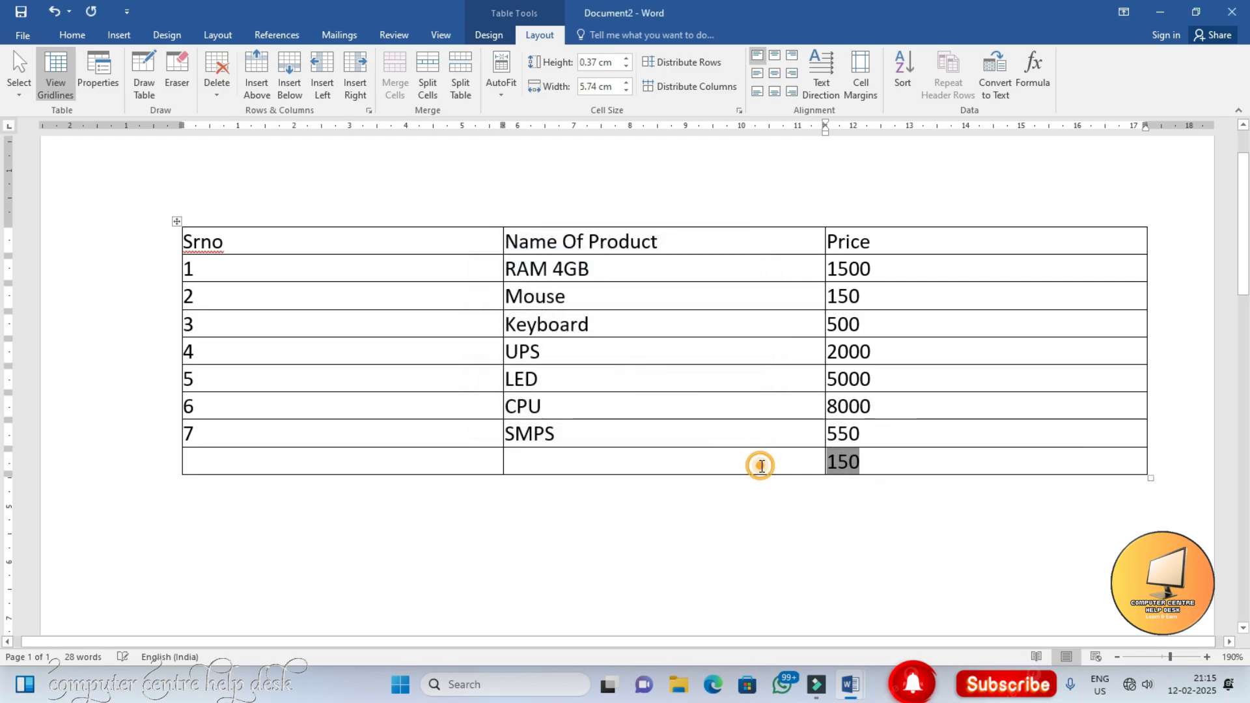
pyautogui.click(864, 462)
pyautogui.doubleClick(864, 461)
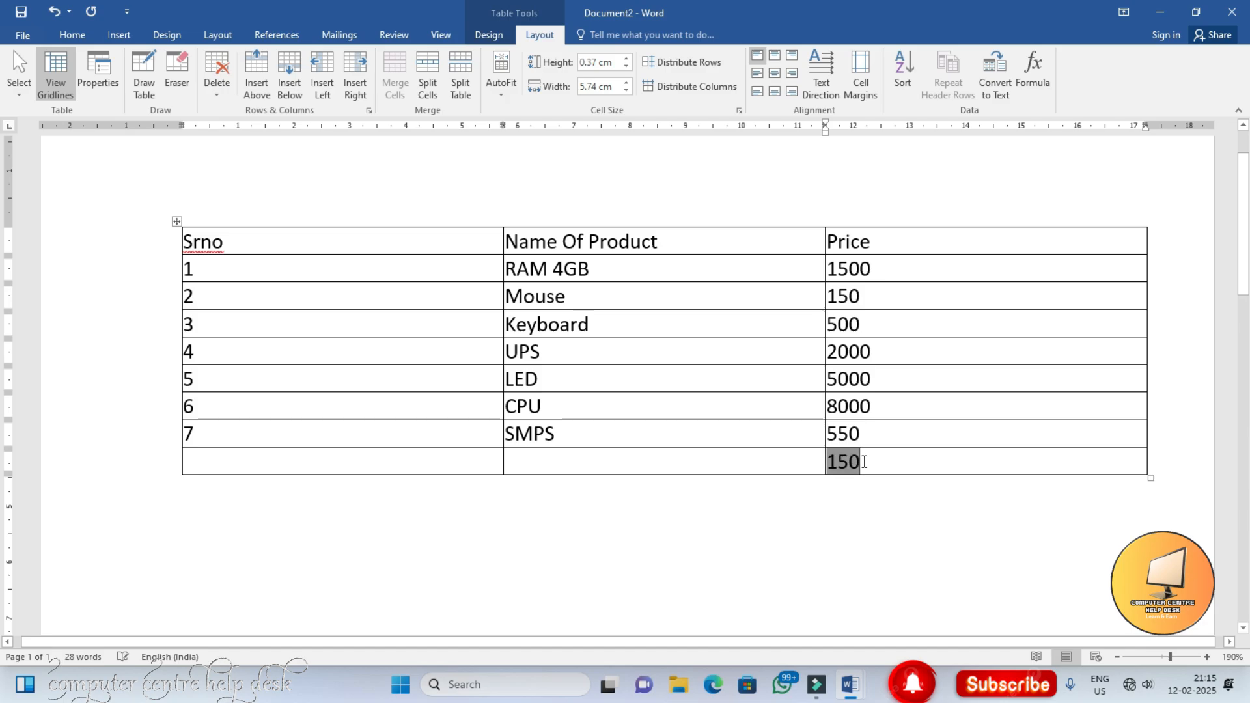
pyautogui.press('Delete')
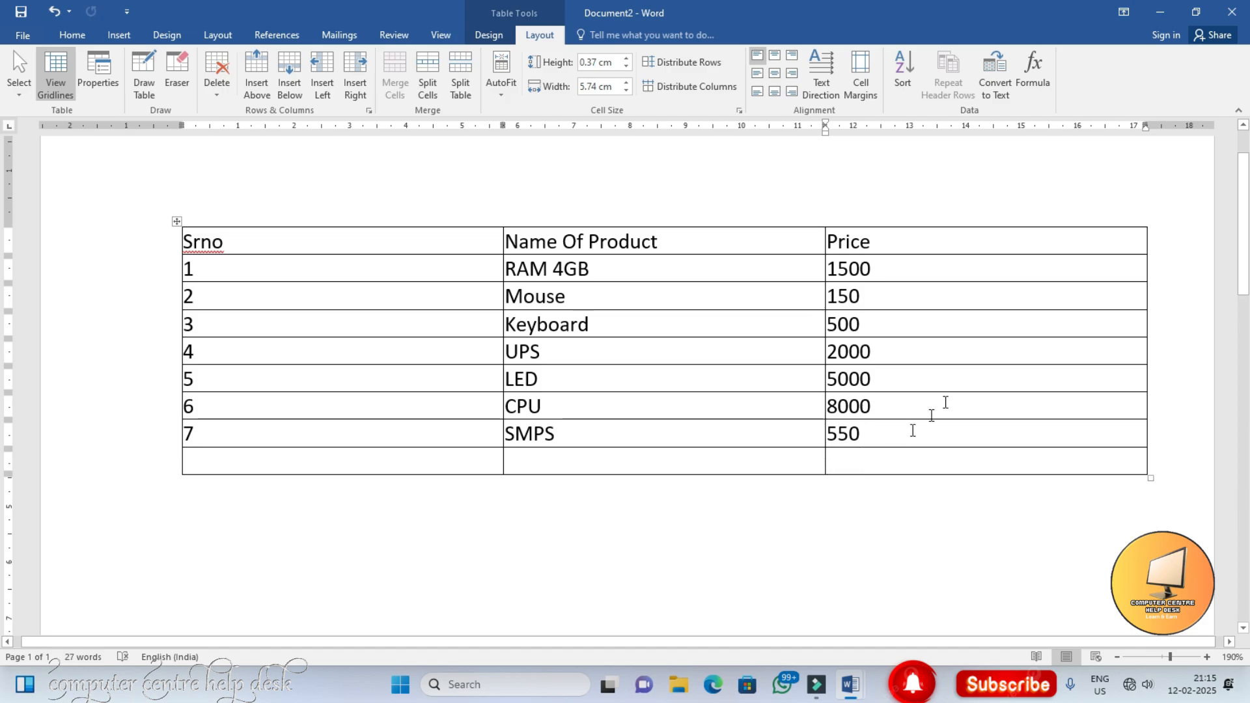
# Step: Try to average the prices in the blank last Price cell by pasting the AVERAGE function in place of the default SUM formula
pyautogui.click(1033, 71)
pyautogui.click(612, 356)
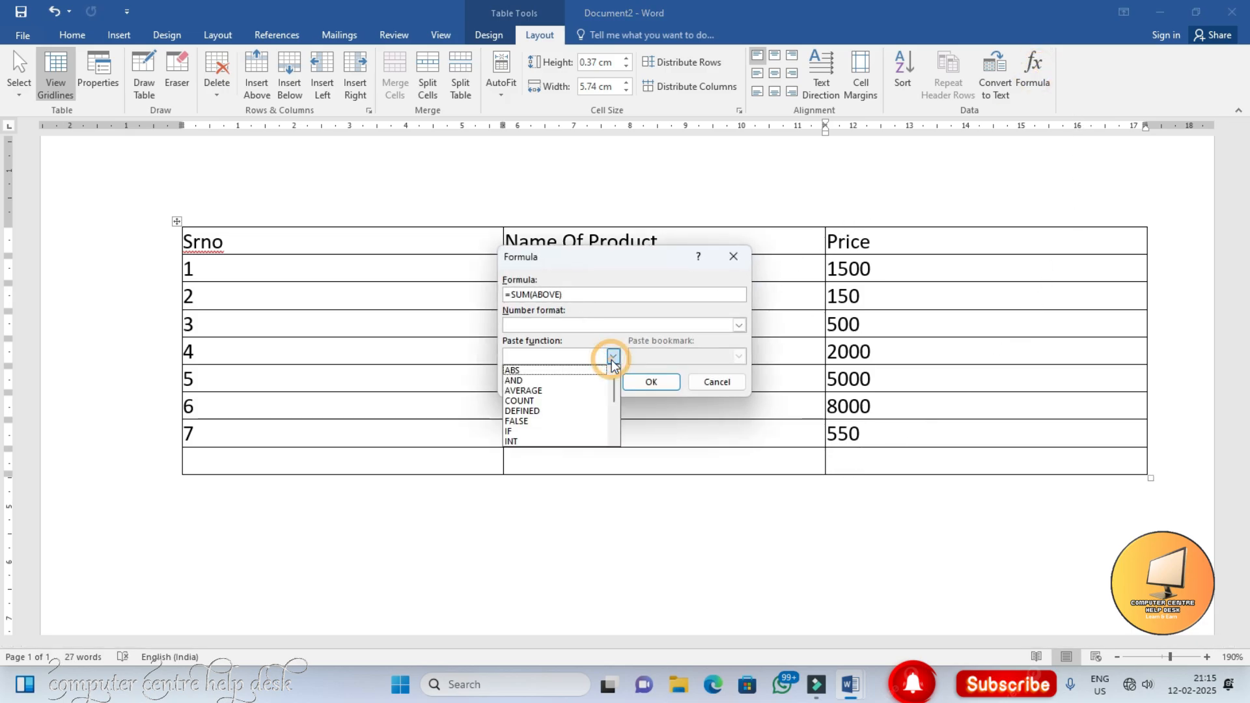
pyautogui.scroll(-3, 554, 410)
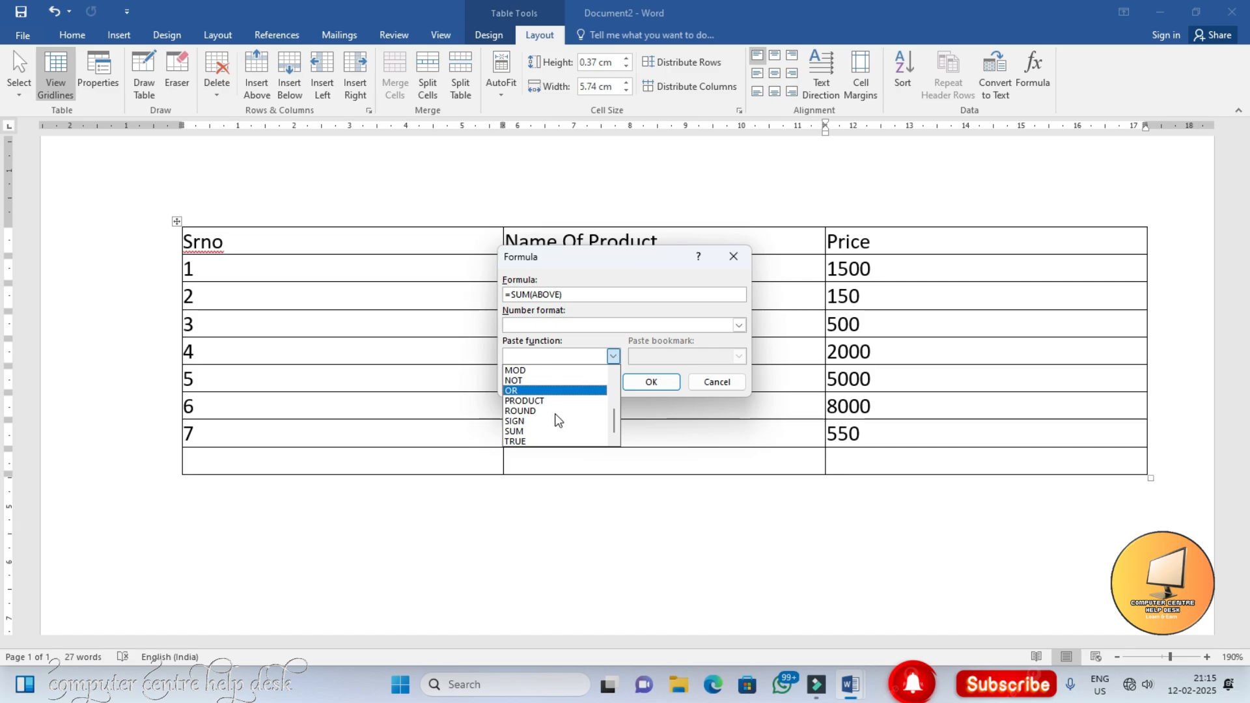
pyautogui.scroll(3, 555, 416)
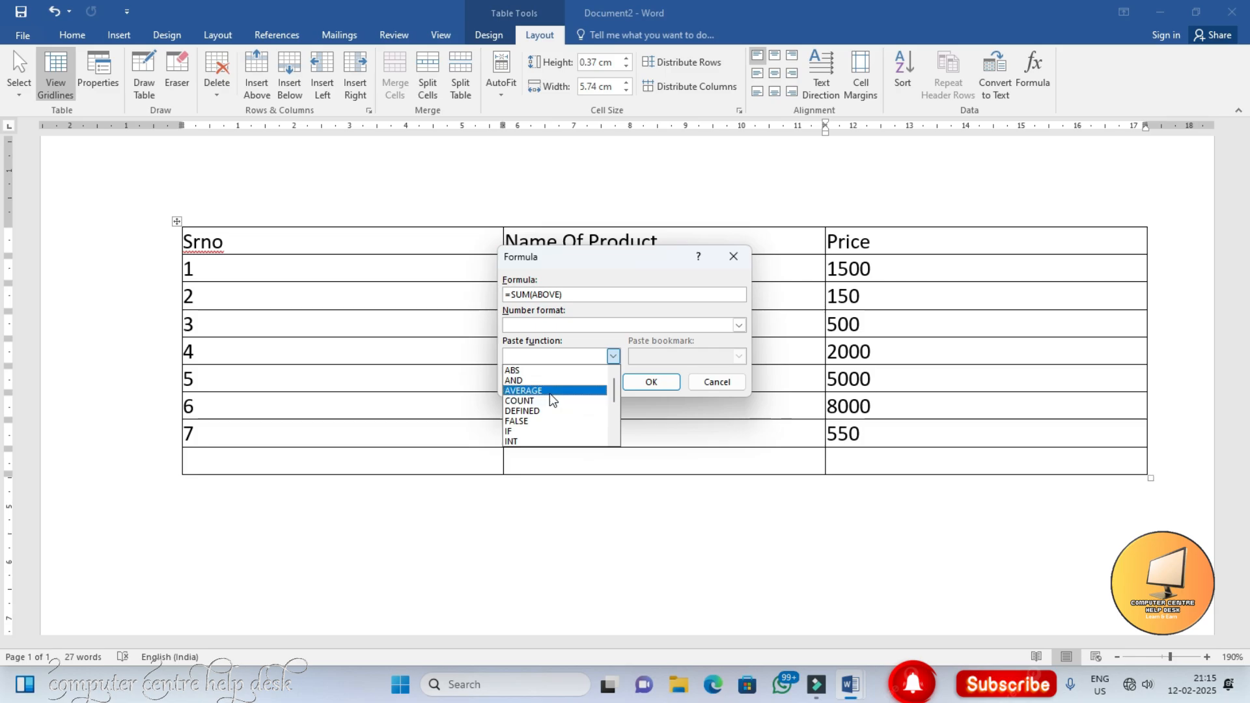
pyautogui.click(550, 391)
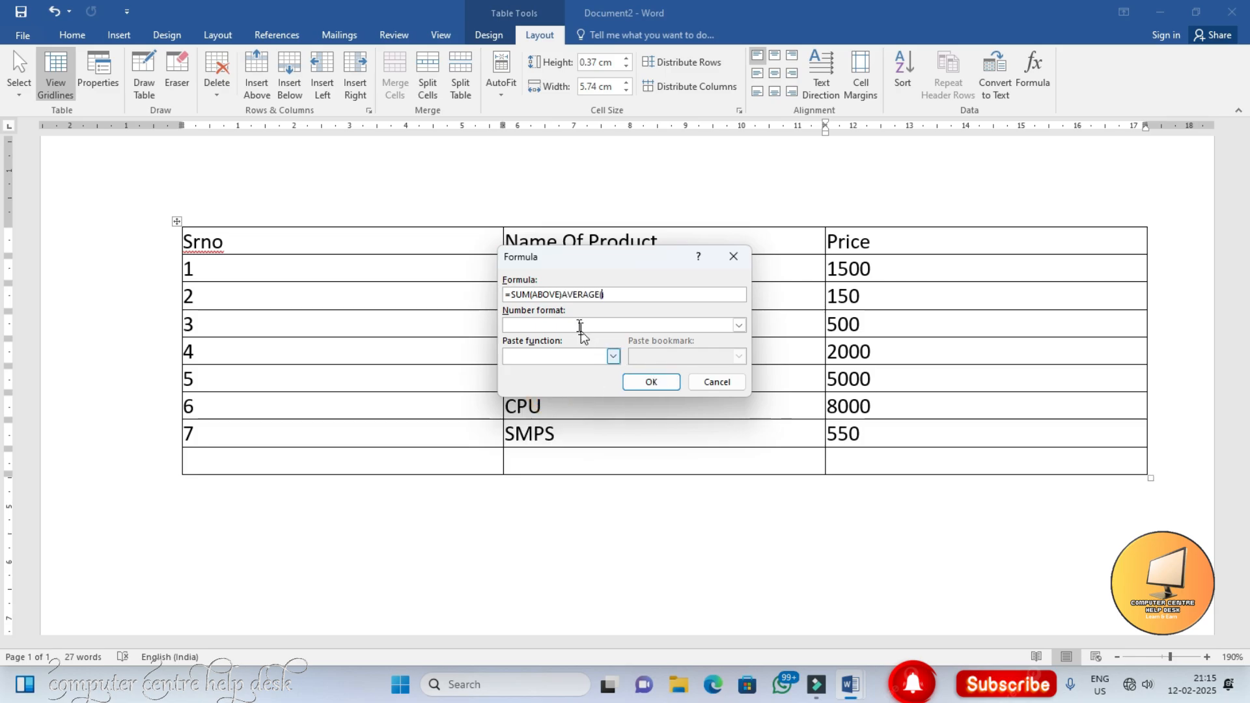
pyautogui.moveTo(564, 296); pyautogui.dragTo(472, 298)
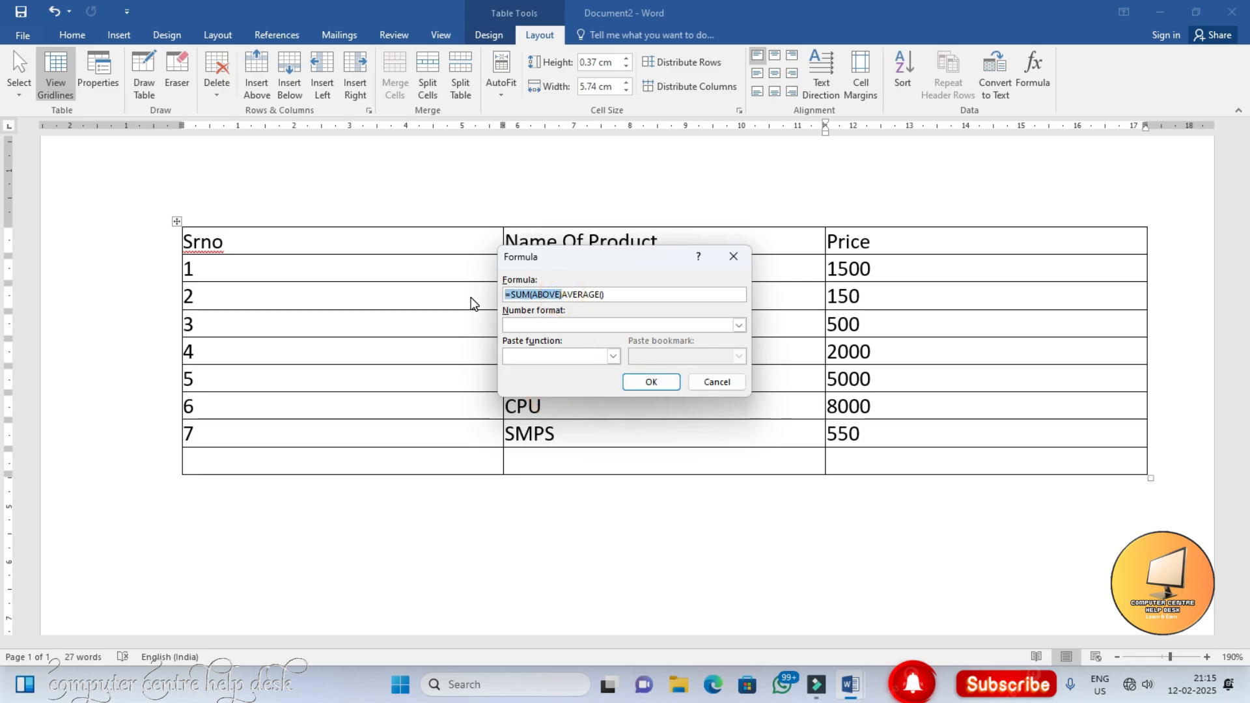
pyautogui.click(546, 294)
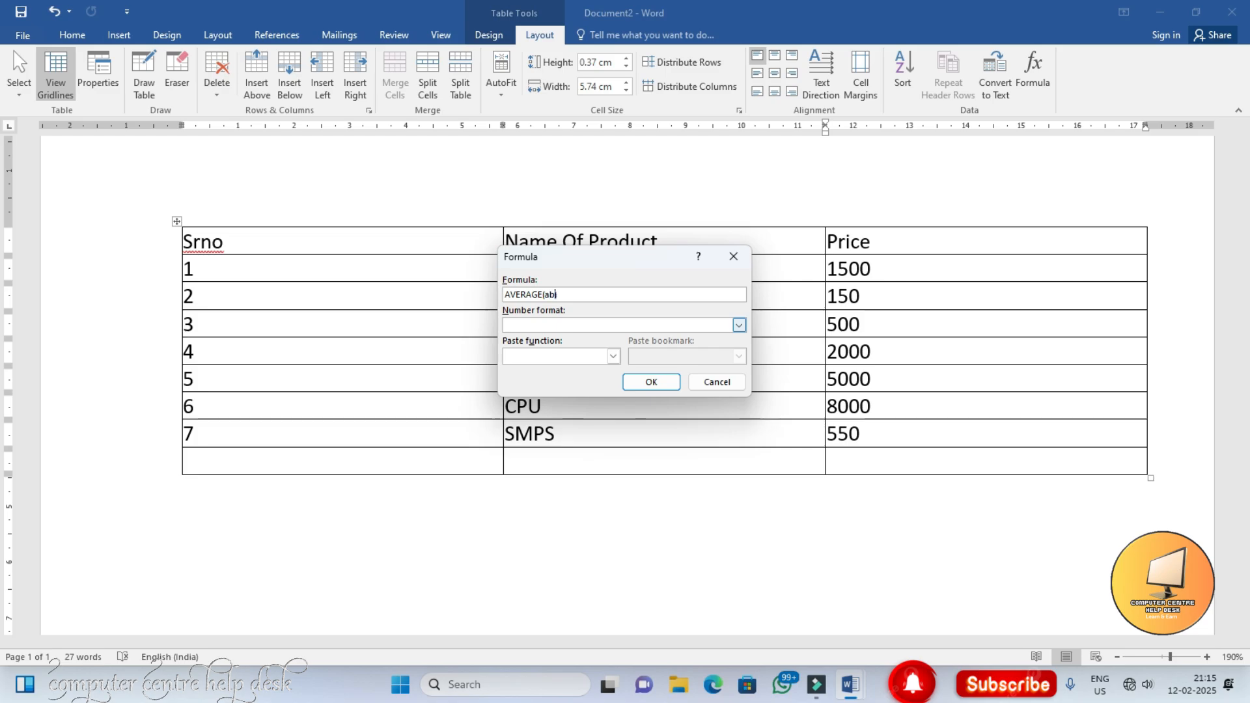
pyautogui.click(644, 383)
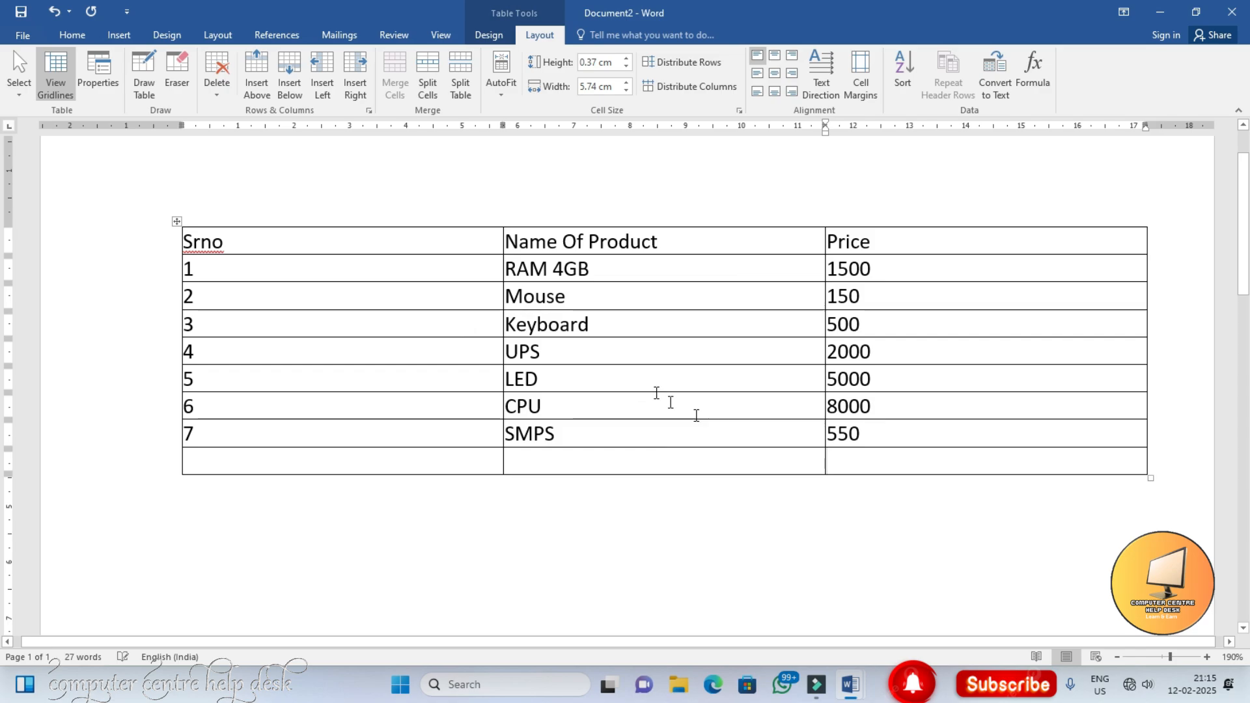
# Step: Average the Price column in the blank last Price cell with the formula =average(ABOVE)
pyautogui.click(839, 461)
pyautogui.click(1033, 73)
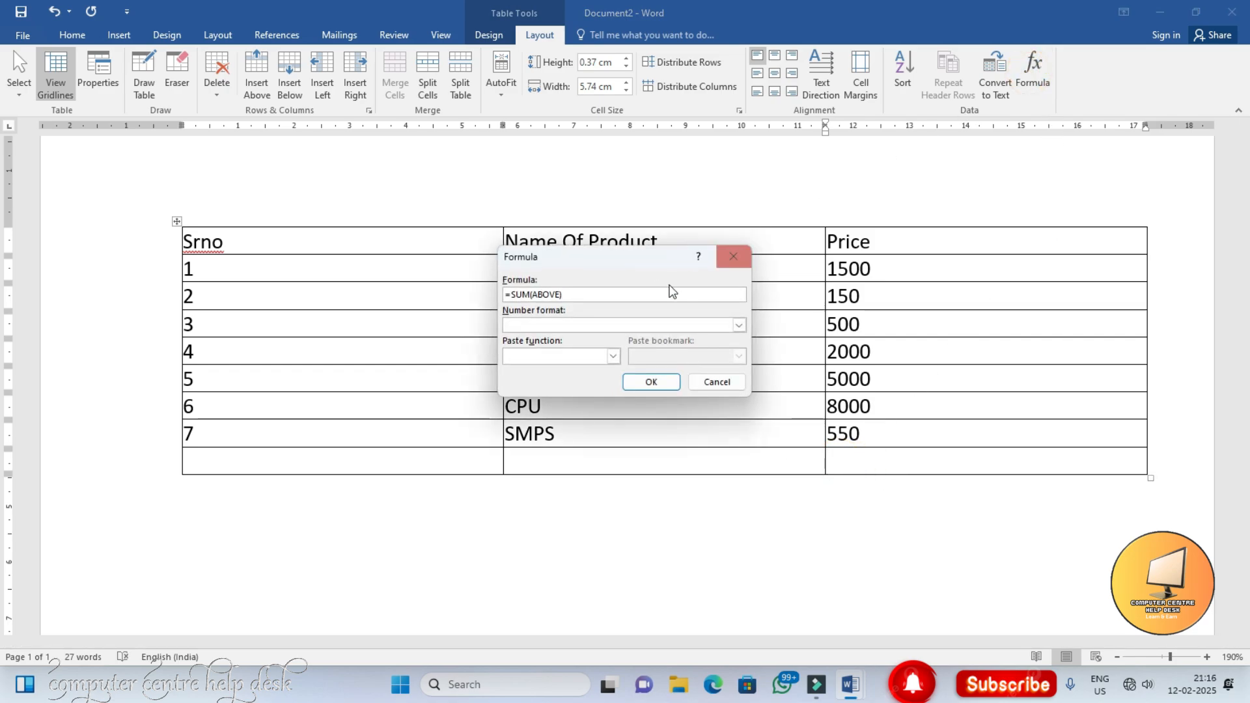
pyautogui.moveTo(530, 294); pyautogui.dragTo(514, 295)
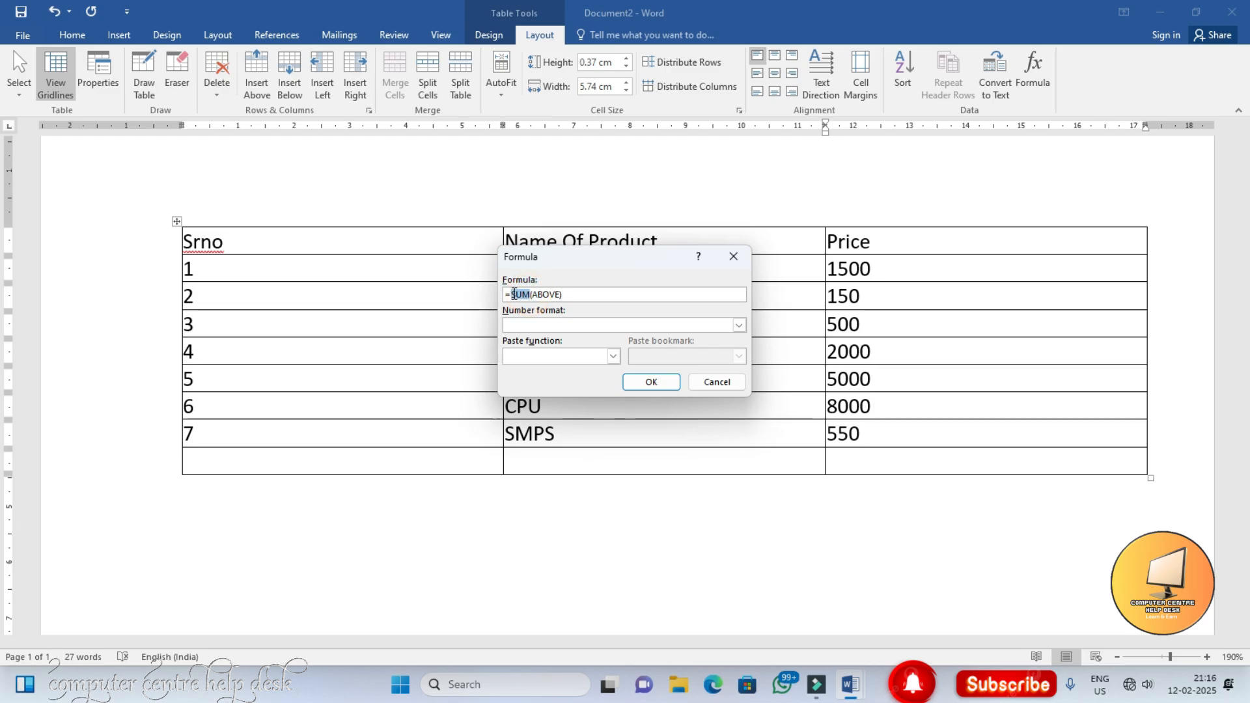
pyautogui.write('average')
pyautogui.click(635, 383)
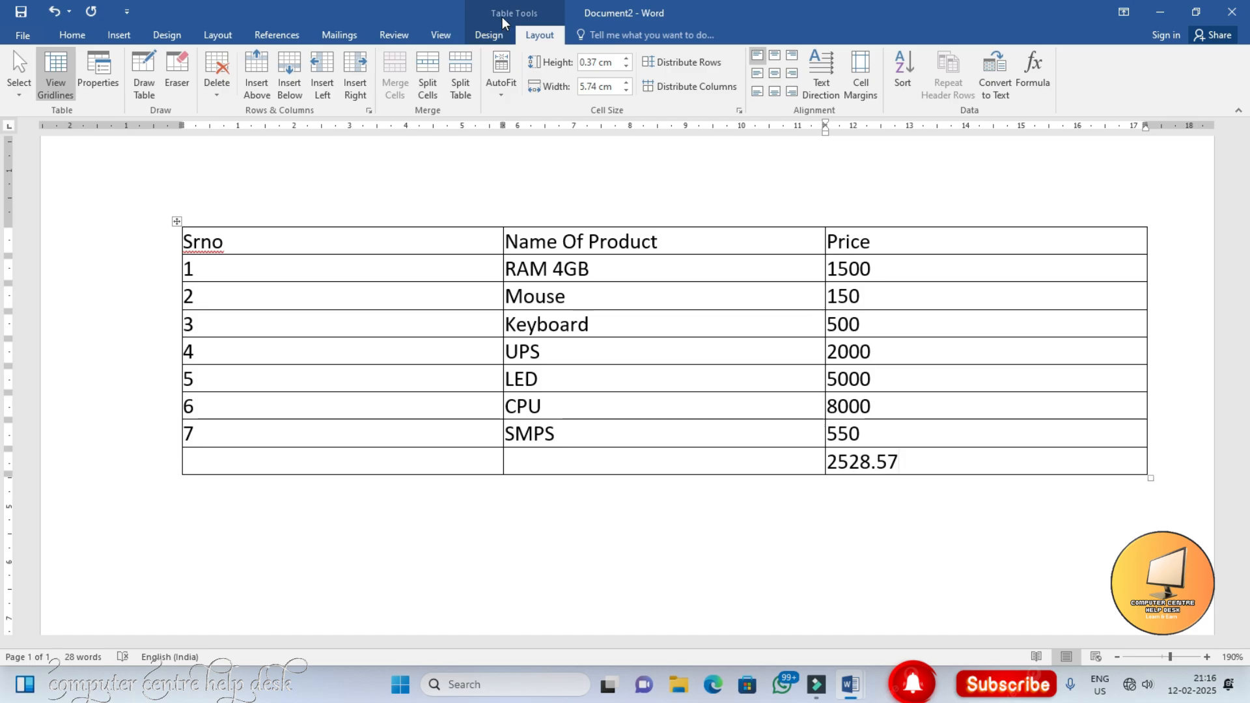
pyautogui.click(489, 37)
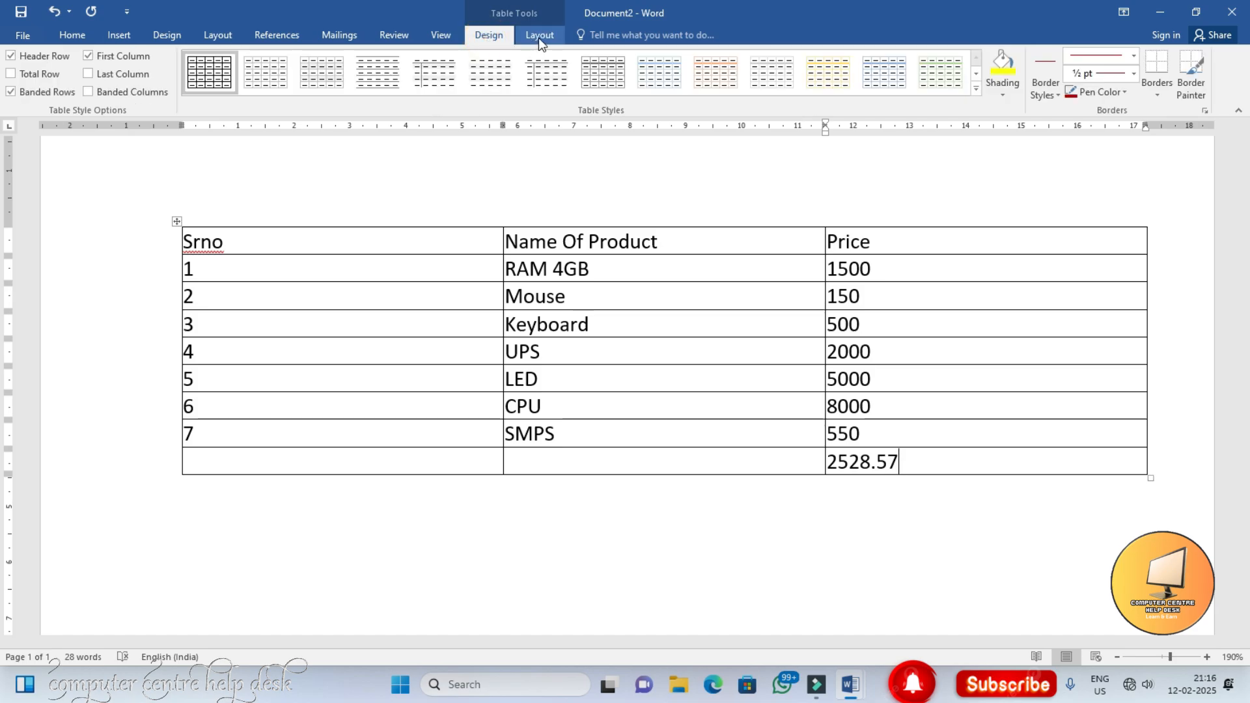
pyautogui.click(537, 36)
pyautogui.click(499, 37)
pyautogui.click(540, 35)
pyautogui.click(498, 35)
pyautogui.click(537, 36)
pyautogui.click(491, 37)
pyautogui.click(521, 37)
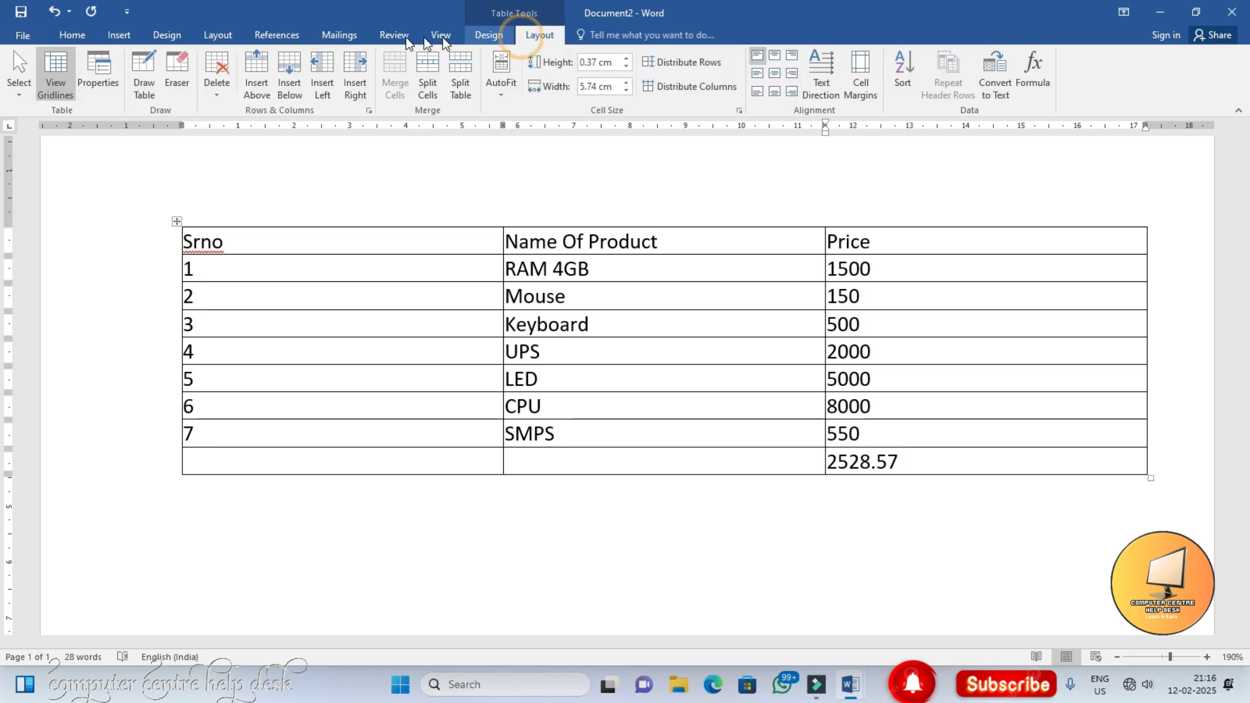
pyautogui.click(116, 36)
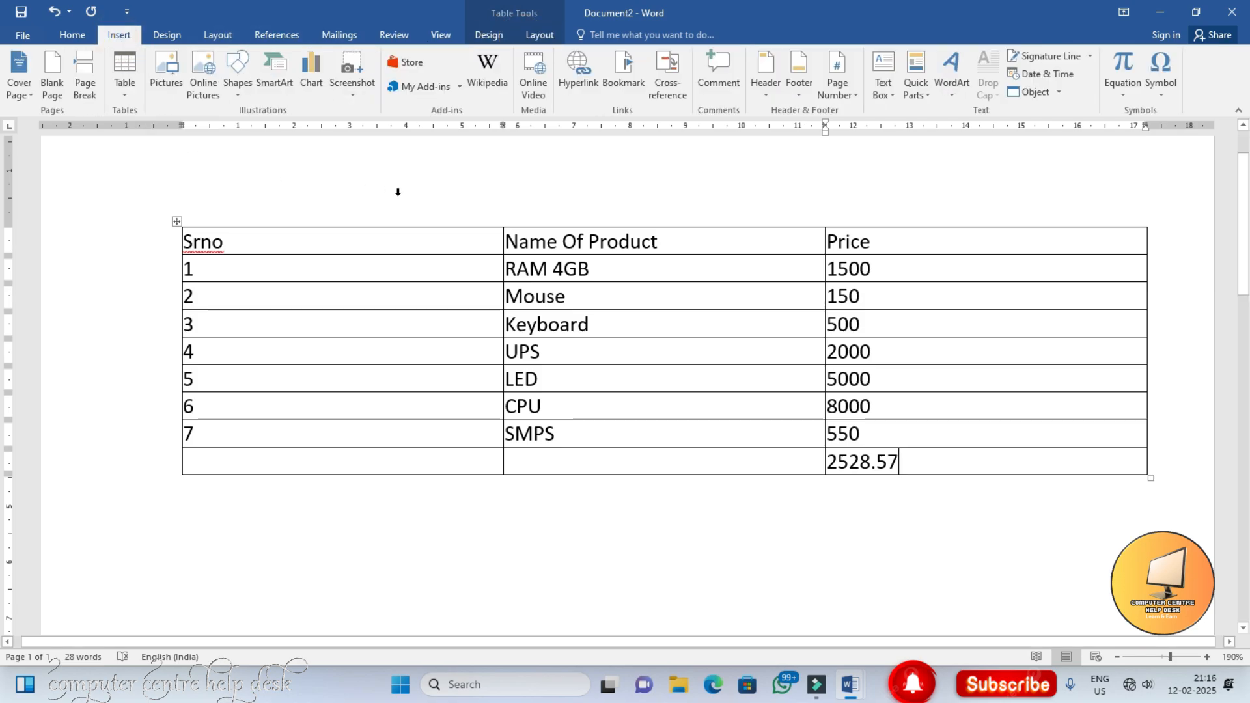